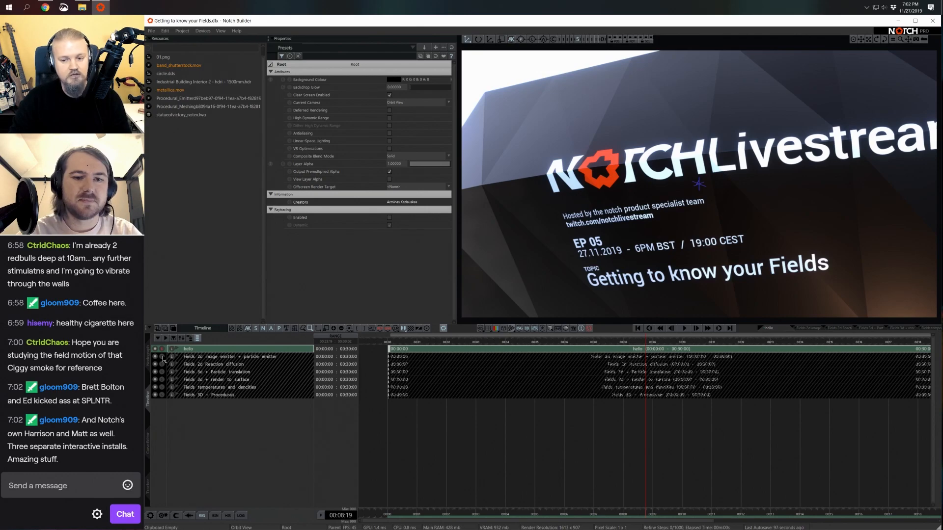
# Preview each example Fields layer in turn, orbit the fire sphere in the temperatures and densities example, and return to the hello layer.
pyautogui.click(163, 360)
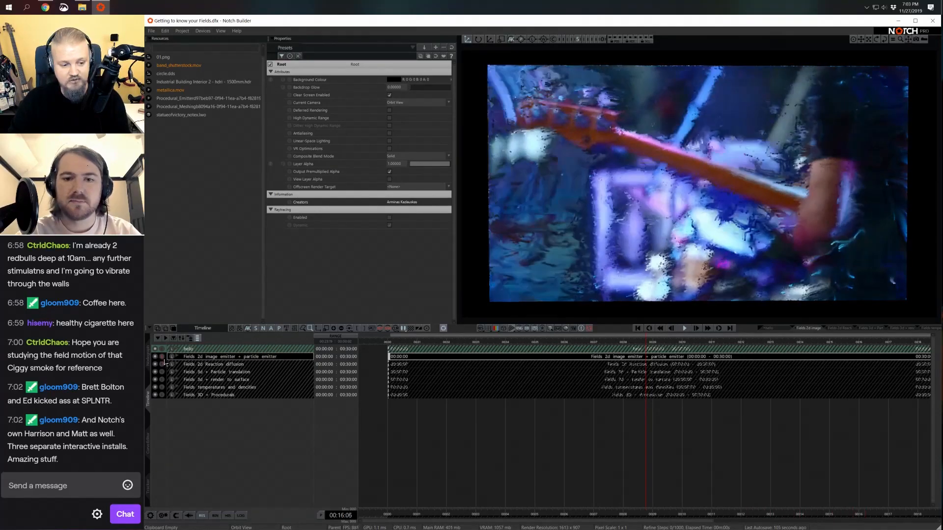
pyautogui.click(165, 364)
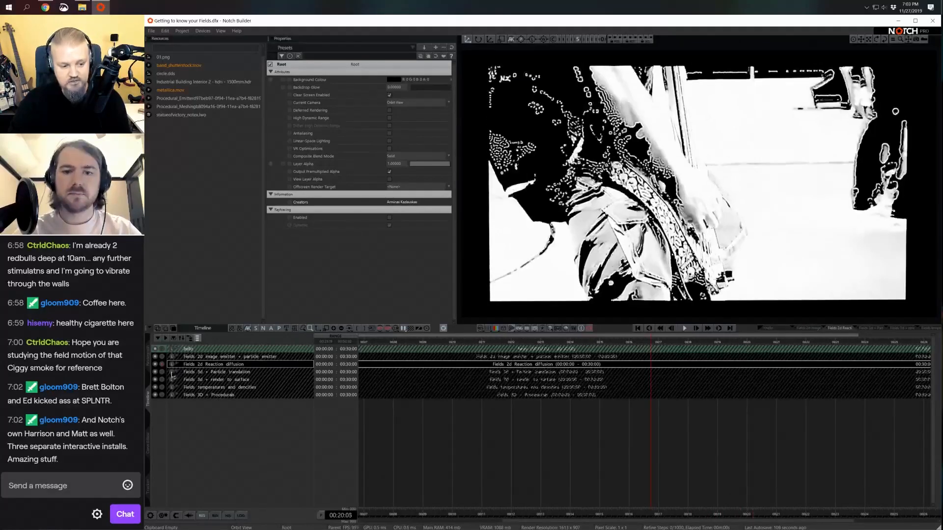
pyautogui.click(164, 371)
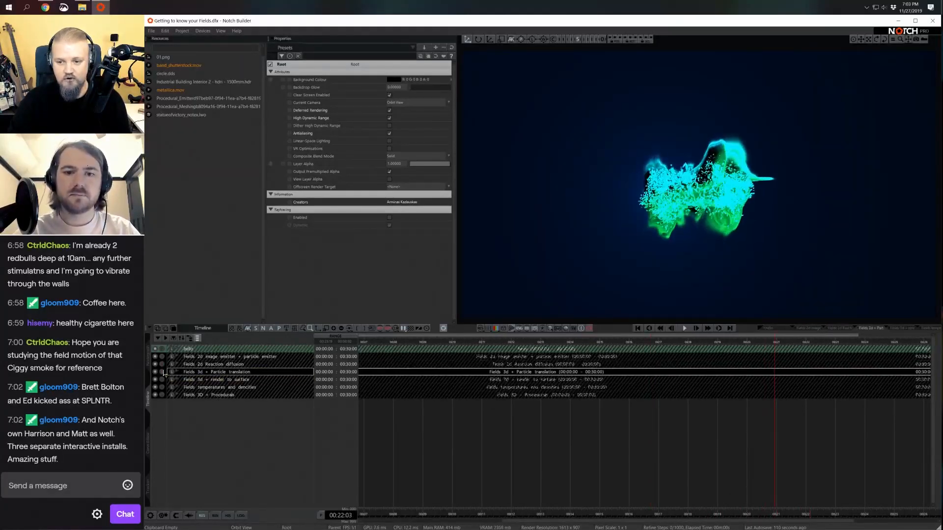
pyautogui.click(163, 380)
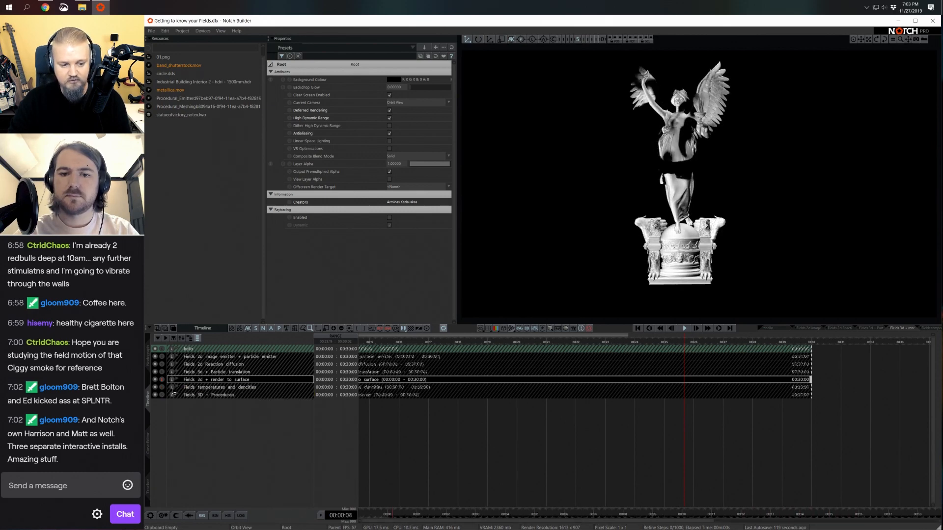
pyautogui.click(173, 388)
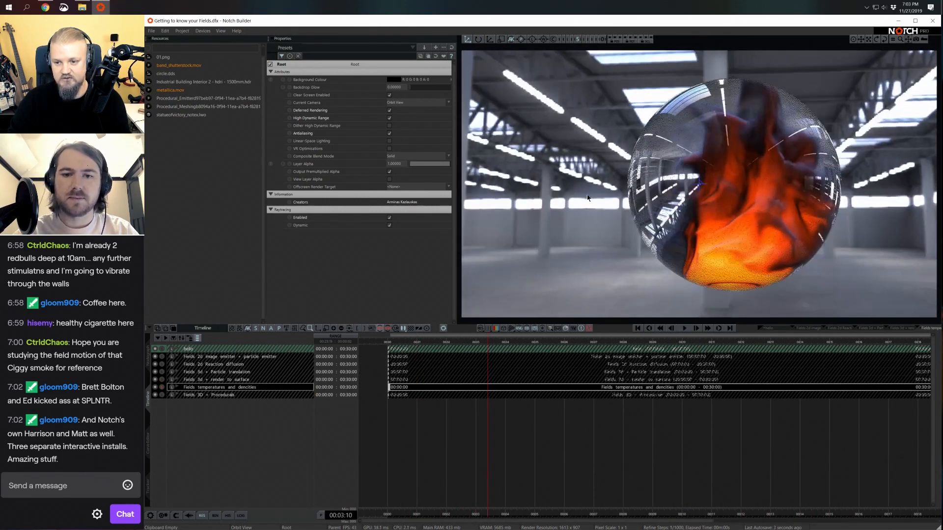
pyautogui.moveTo(588, 198); pyautogui.dragTo(726, 200)
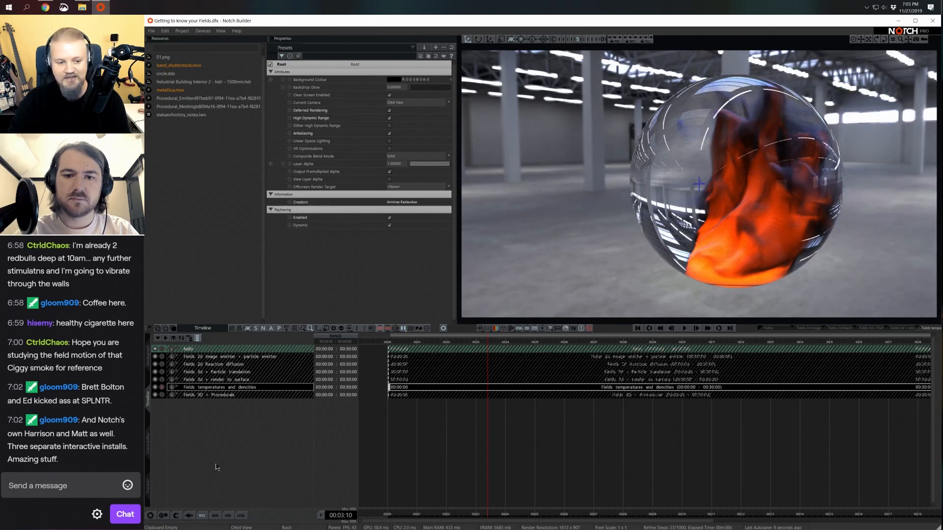
pyautogui.click(166, 395)
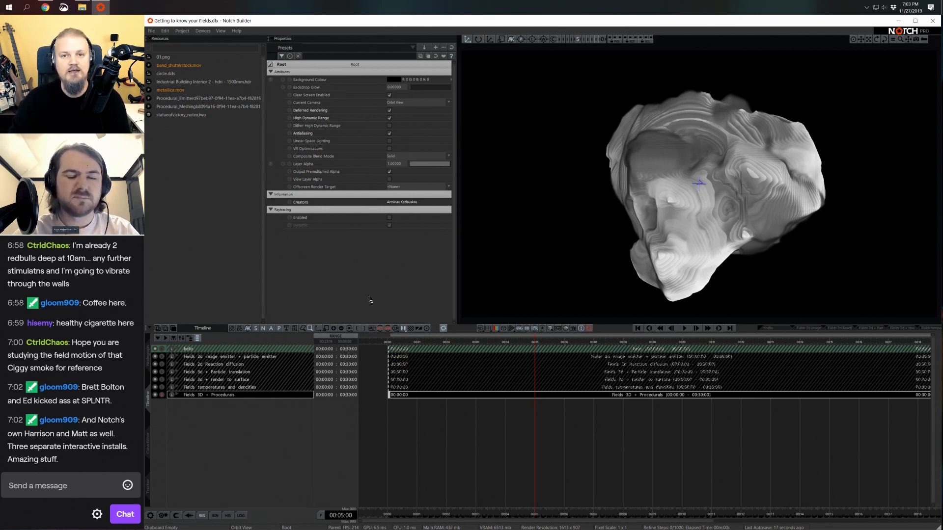
pyautogui.click(161, 350)
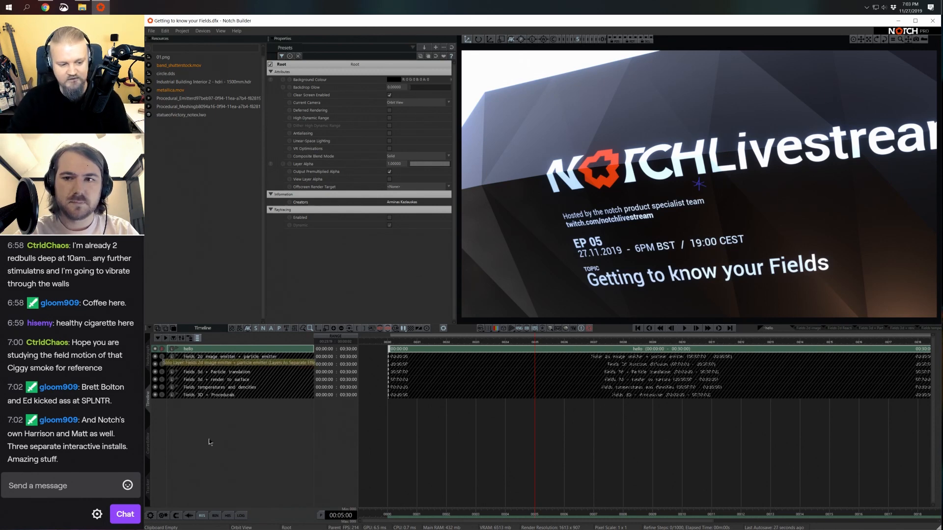
# Create a new layer named "fields 2d" and open its nodegraph.
pyautogui.rightClick(209, 440)
pyautogui.click(243, 223)
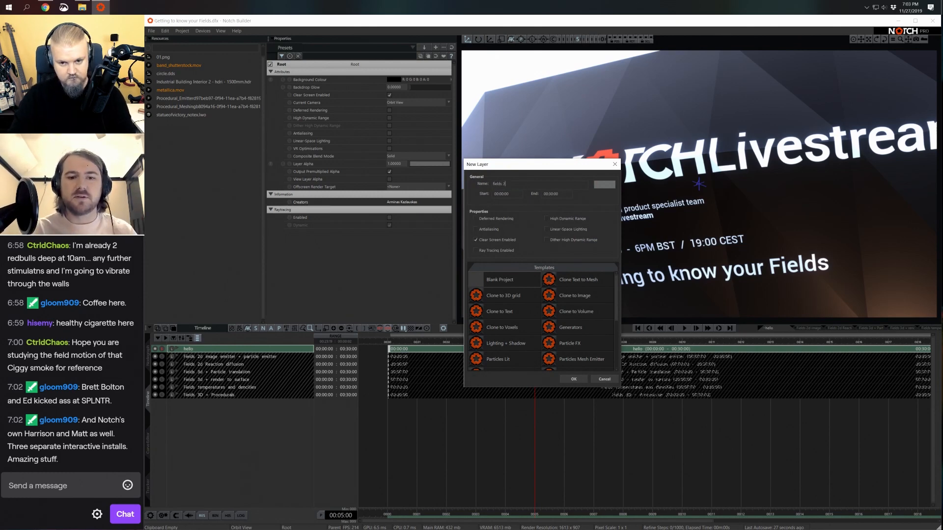
pyautogui.press('Return')
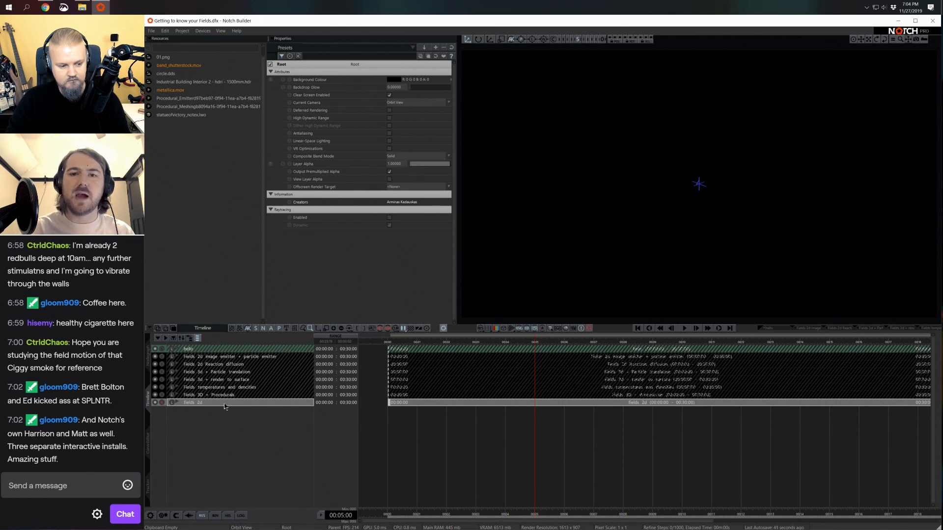
pyautogui.doubleClick(188, 404)
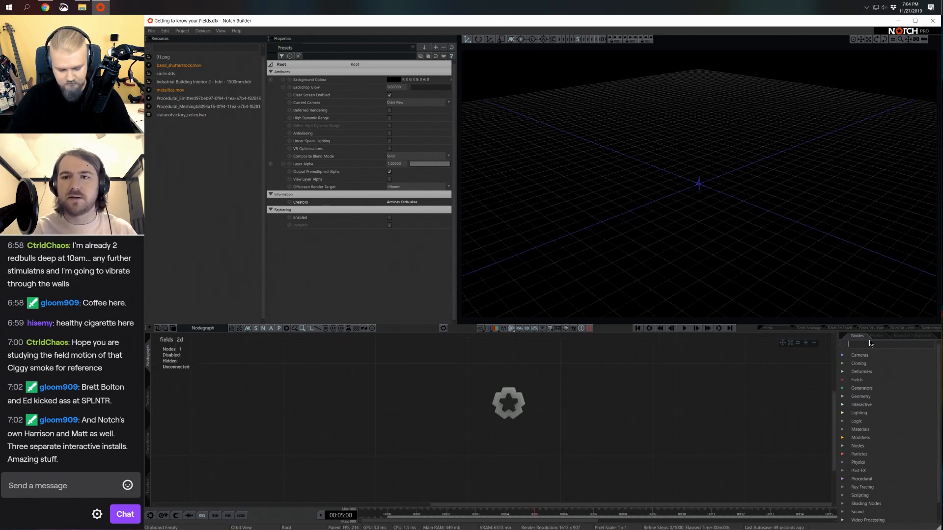
# Add a Field Root node connected to the layer's root node and inspect its flat bounding frame in the viewport.
pyautogui.write('field')
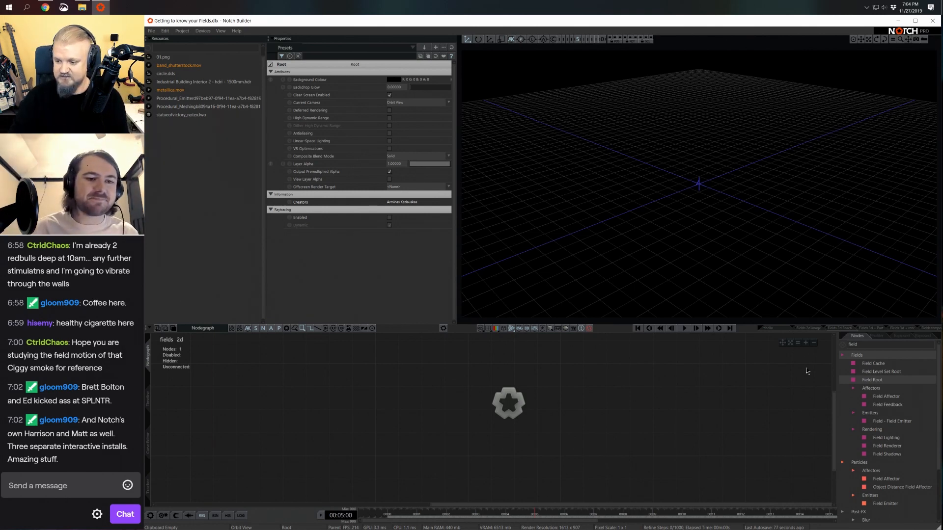
pyautogui.moveTo(872, 379); pyautogui.dragTo(556, 397)
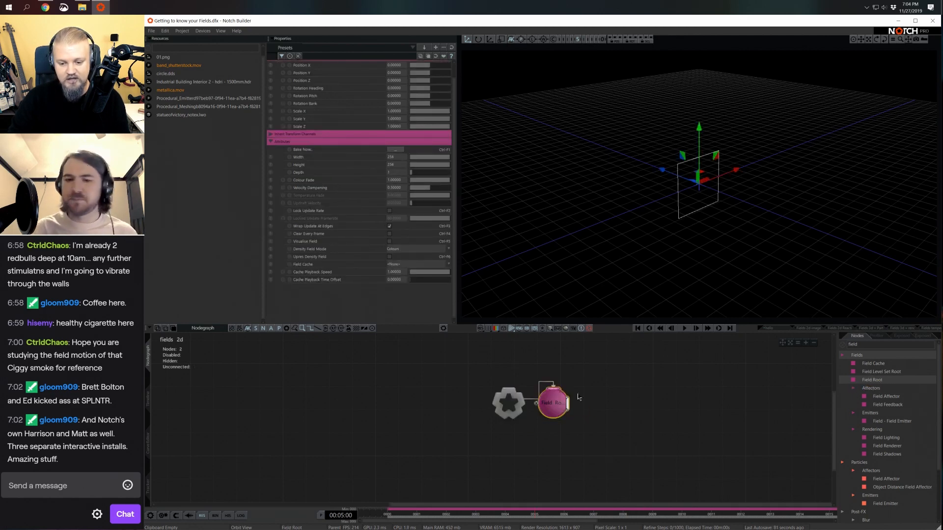
pyautogui.scroll(2, 576, 437)
pyautogui.moveTo(631, 396); pyautogui.dragTo(570, 397, button='middle')
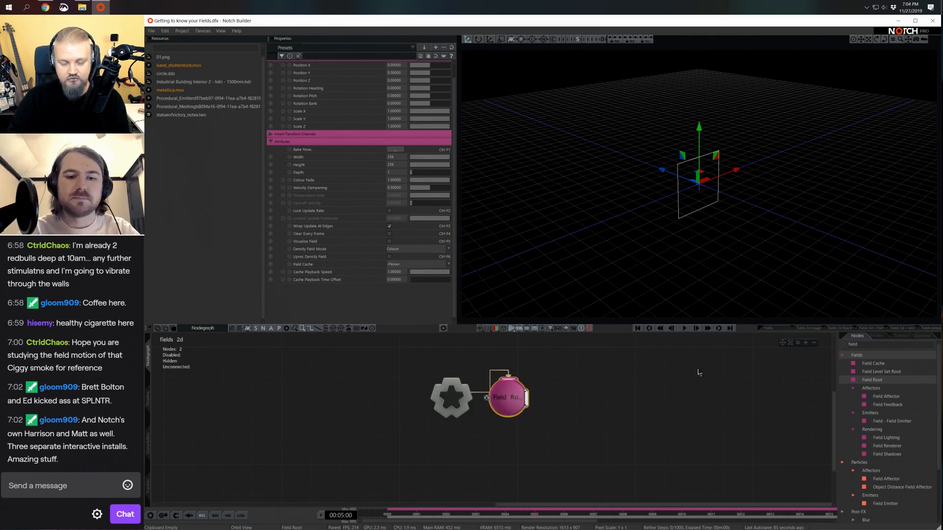
pyautogui.moveTo(721, 212); pyautogui.dragTo(779, 206)
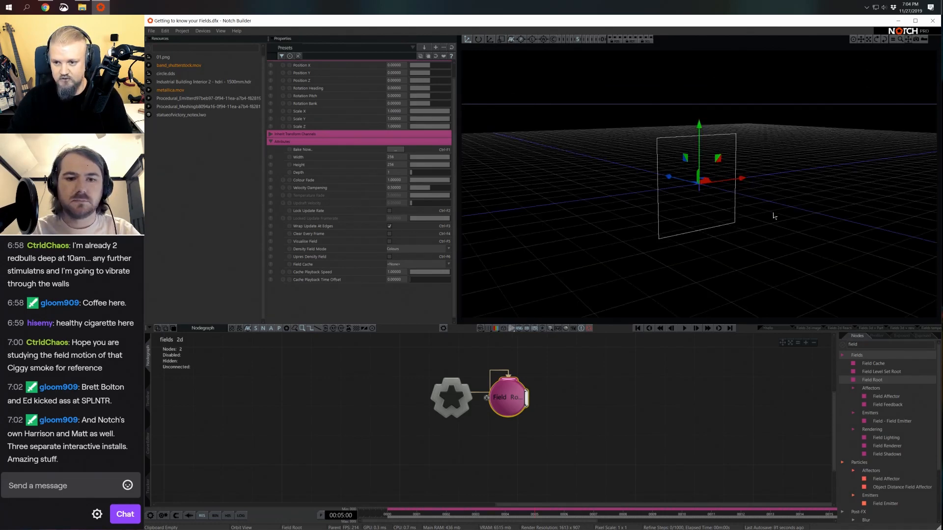
pyautogui.moveTo(774, 216); pyautogui.dragTo(723, 211)
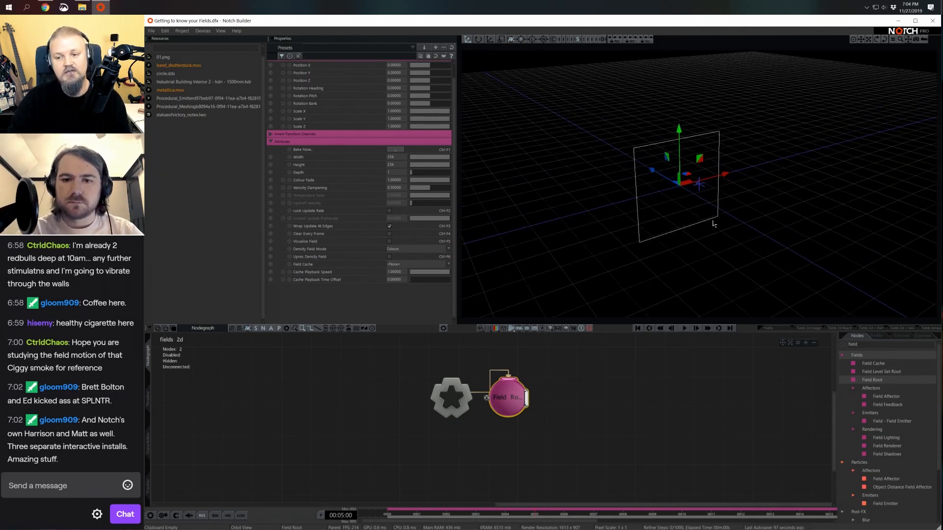
# Find the Fields Image Emitter among the nodes and attach it to the Field Root.
pyautogui.doubleClick(854, 343)
pyautogui.press('BackSpace')
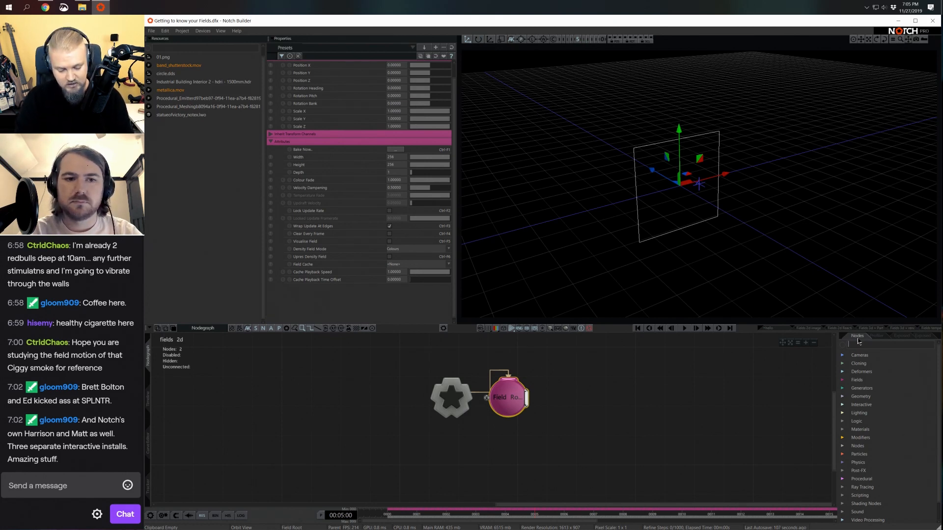
pyautogui.write('im')
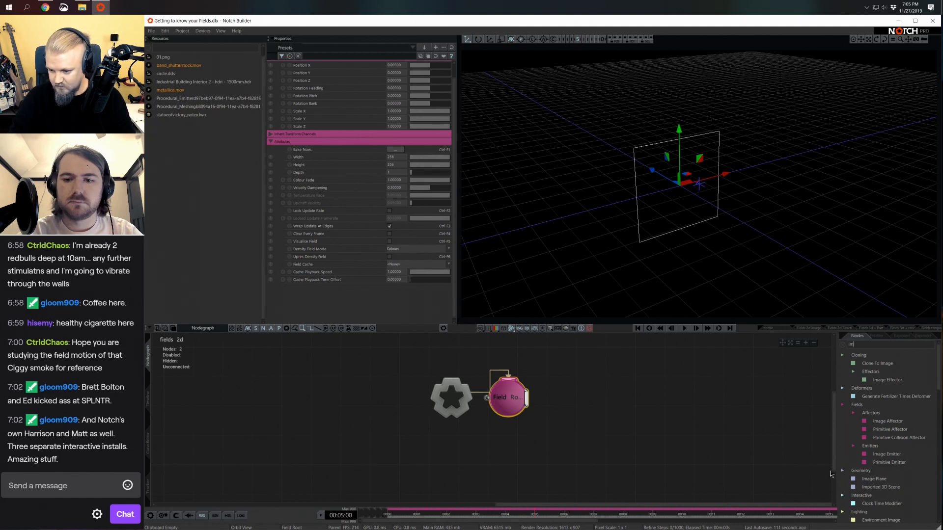
pyautogui.moveTo(886, 455); pyautogui.dragTo(565, 372)
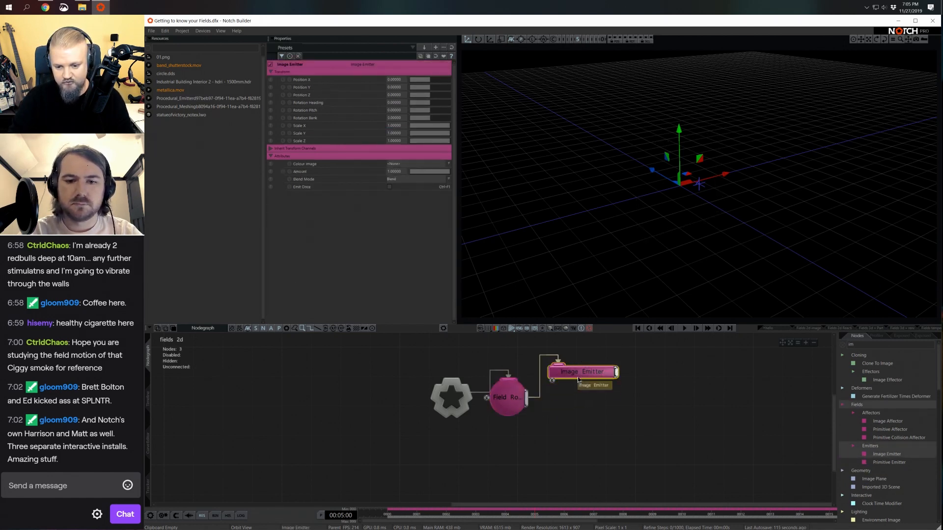
# Find the Field Renderer node and attach it to the Field Root.
pyautogui.press('BackSpace')
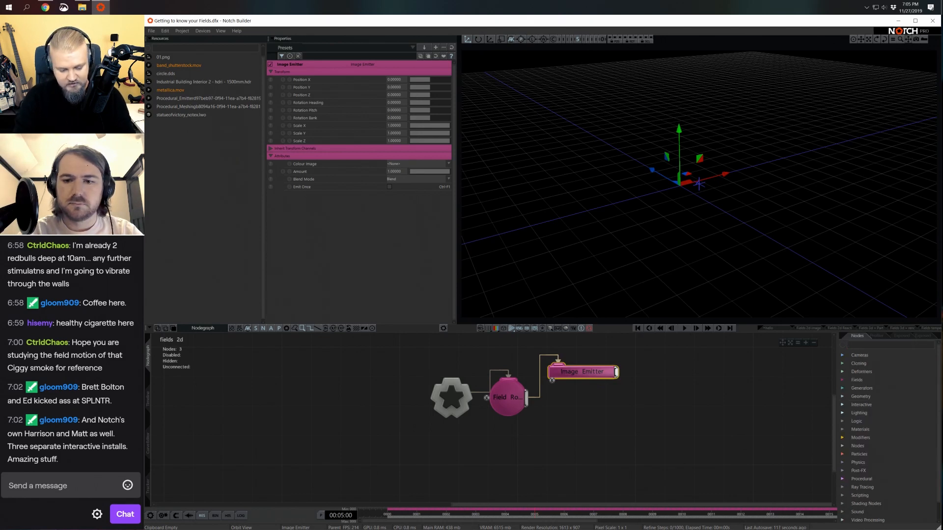
pyautogui.write('render')
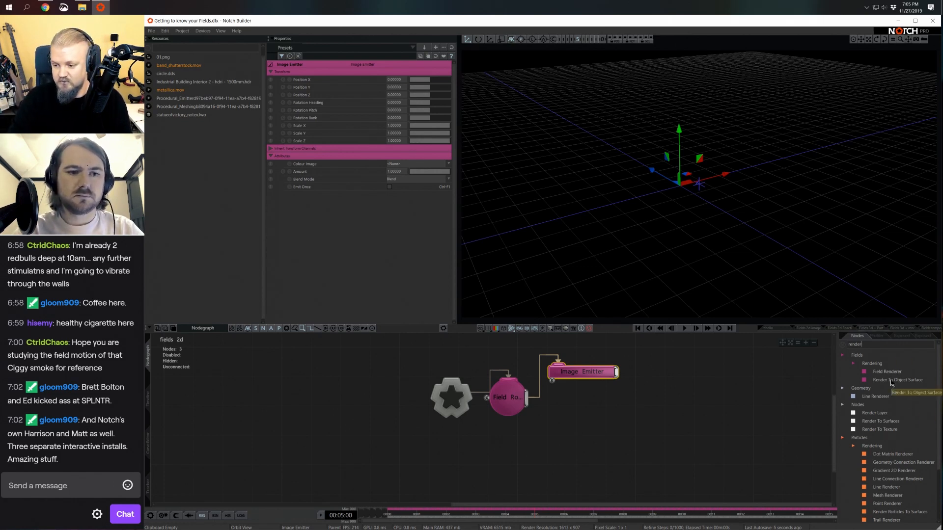
pyautogui.moveTo(887, 372); pyautogui.dragTo(556, 421)
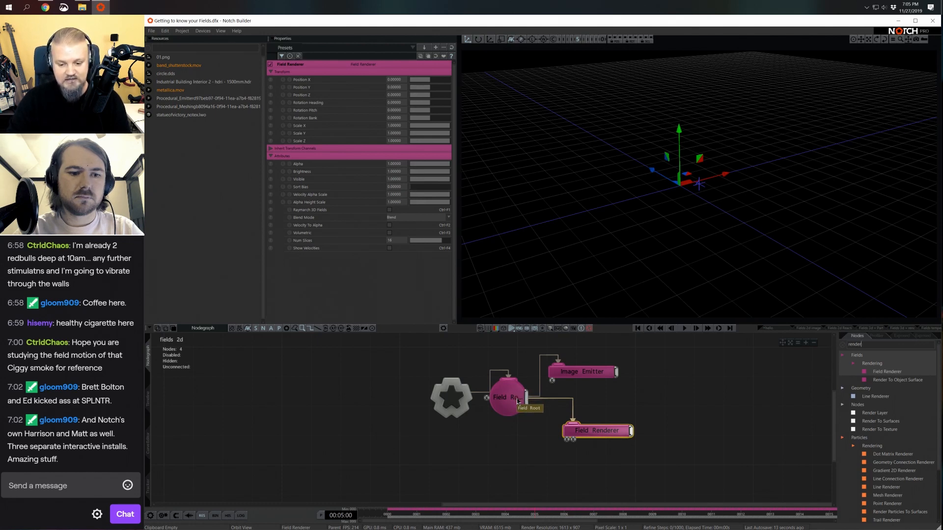
# Rearrange the nodegraph so the Field Renderer sits above and the Image Emitter below the Field Root's output.
pyautogui.click(653, 368)
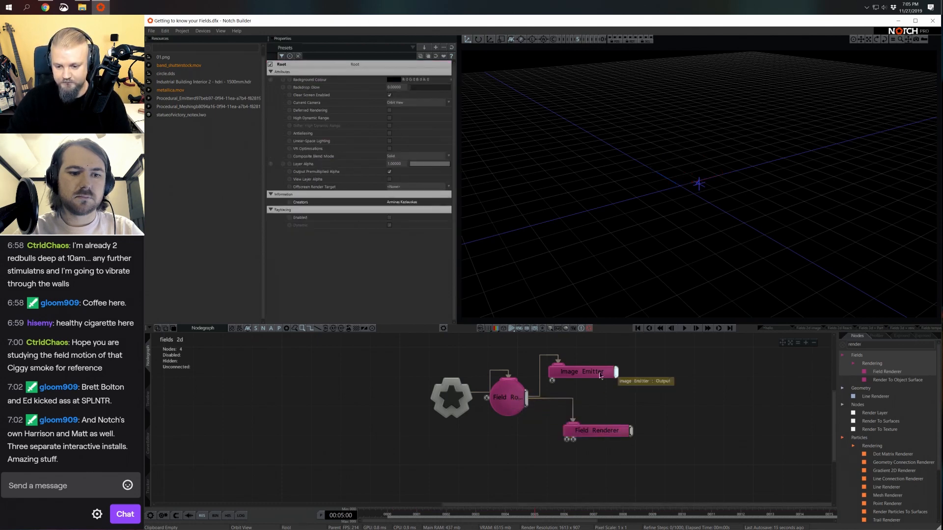
pyautogui.moveTo(601, 375); pyautogui.dragTo(511, 478)
pyautogui.moveTo(592, 431); pyautogui.dragTo(592, 387)
pyautogui.moveTo(495, 470); pyautogui.dragTo(545, 453)
pyautogui.moveTo(581, 419); pyautogui.dragTo(578, 398, button='middle')
pyautogui.click(556, 425)
pyautogui.moveTo(559, 446)
pyautogui.mouseDown()
pyautogui.moveTo(558, 435)
pyautogui.moveTo(573, 437)
pyautogui.mouseUp()
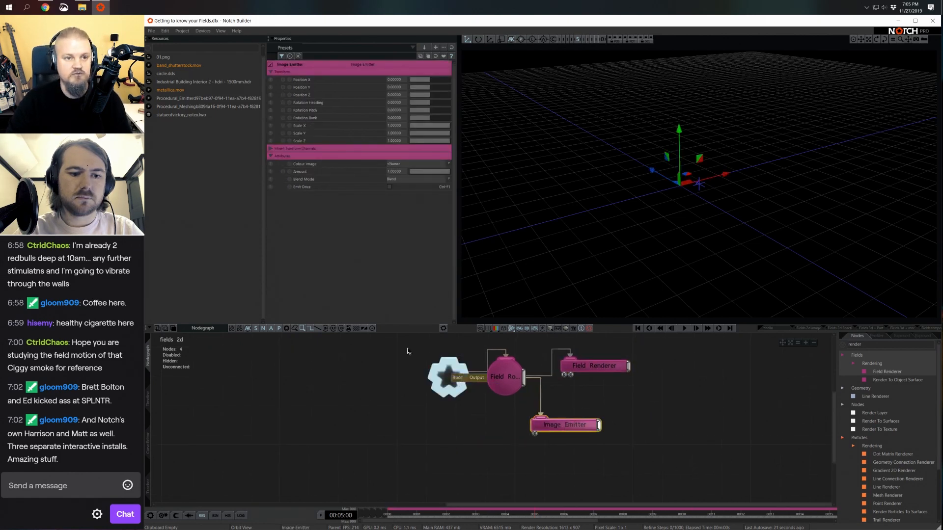
# Add the band_shutterstock.mov resource as a Video Loader node and briefly preview it in the viewport.
pyautogui.click(174, 67)
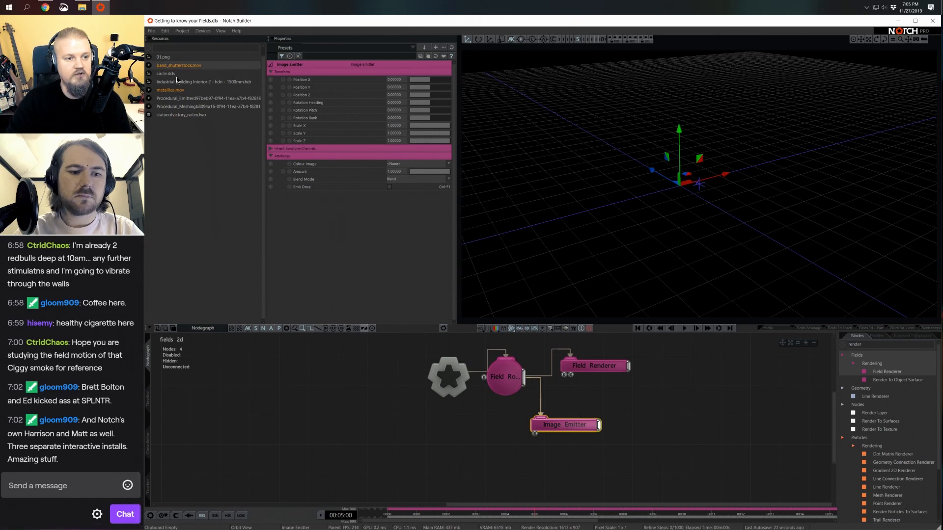
pyautogui.moveTo(181, 64); pyautogui.dragTo(392, 417)
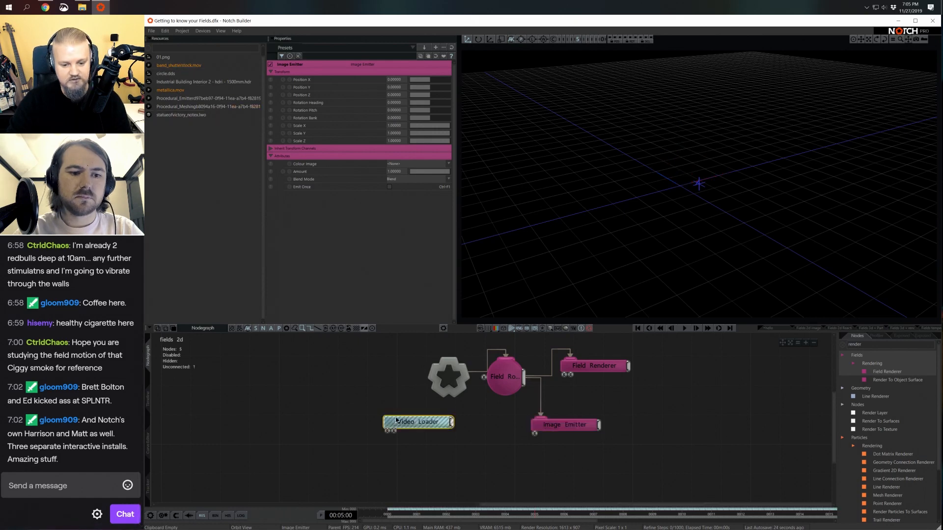
pyautogui.click(390, 80)
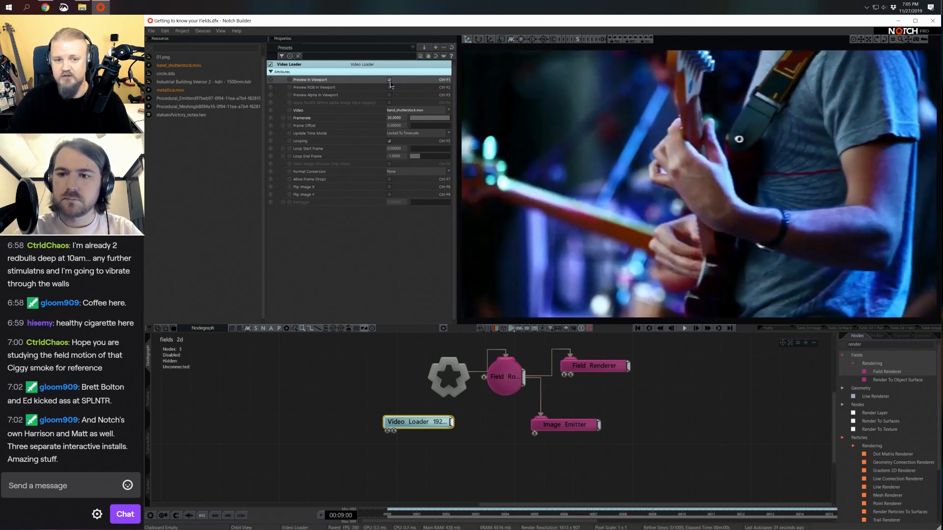
pyautogui.click(390, 81)
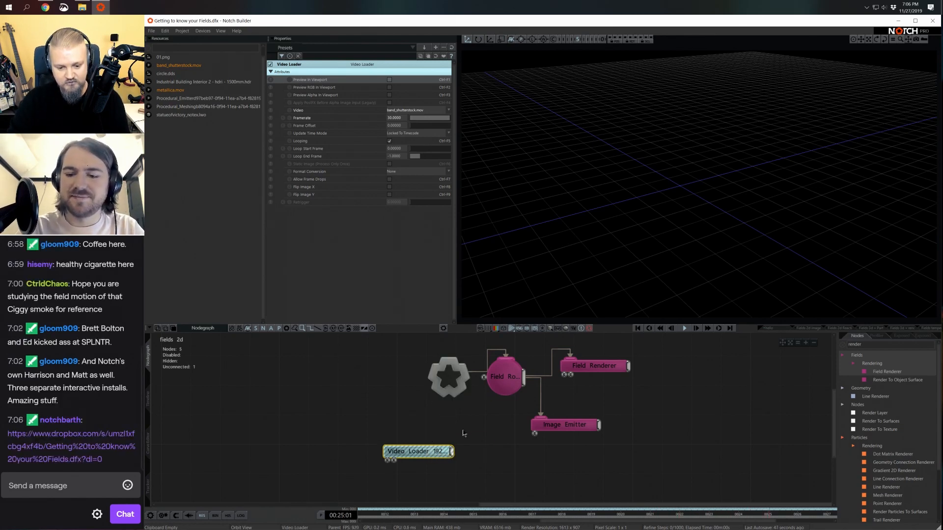
# Connect the Video Loader to the Image Emitter's image input and lower the emitter's Amount to about 0.02.
pyautogui.moveTo(463, 433); pyautogui.dragTo(458, 413, button='middle')
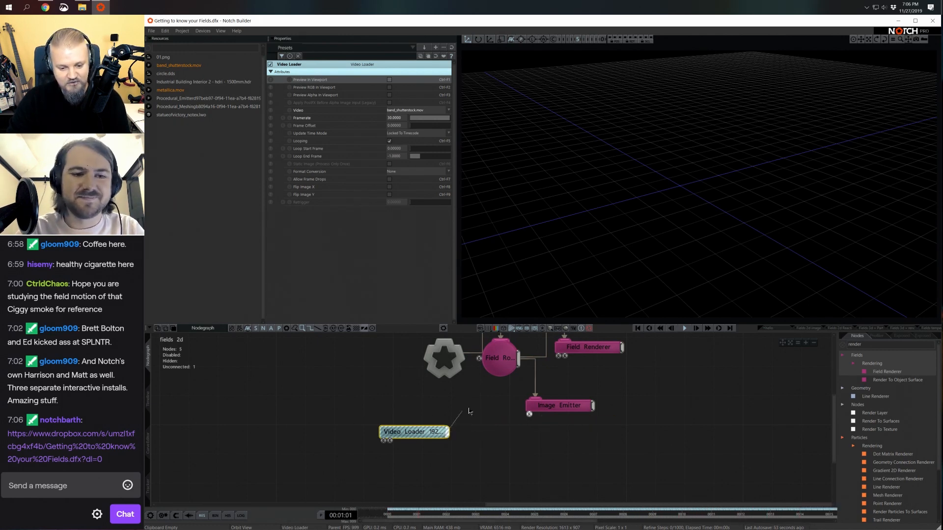
pyautogui.moveTo(686, 212); pyautogui.dragTo(732, 210)
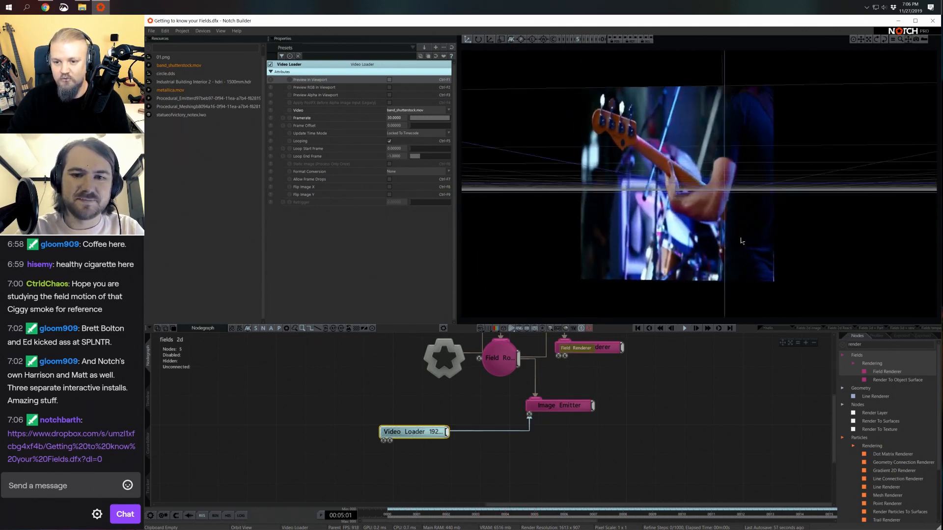
pyautogui.moveTo(417, 437); pyautogui.dragTo(418, 430, button='middle')
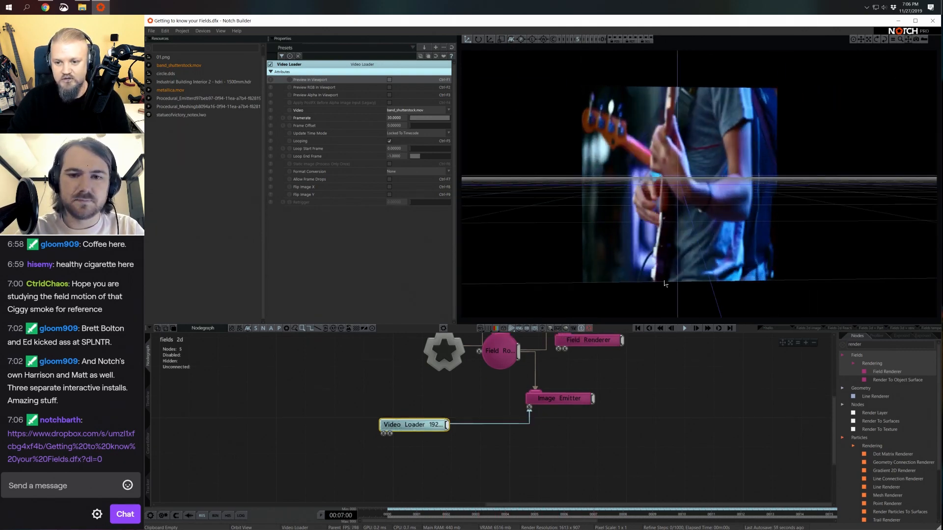
pyautogui.click(553, 402)
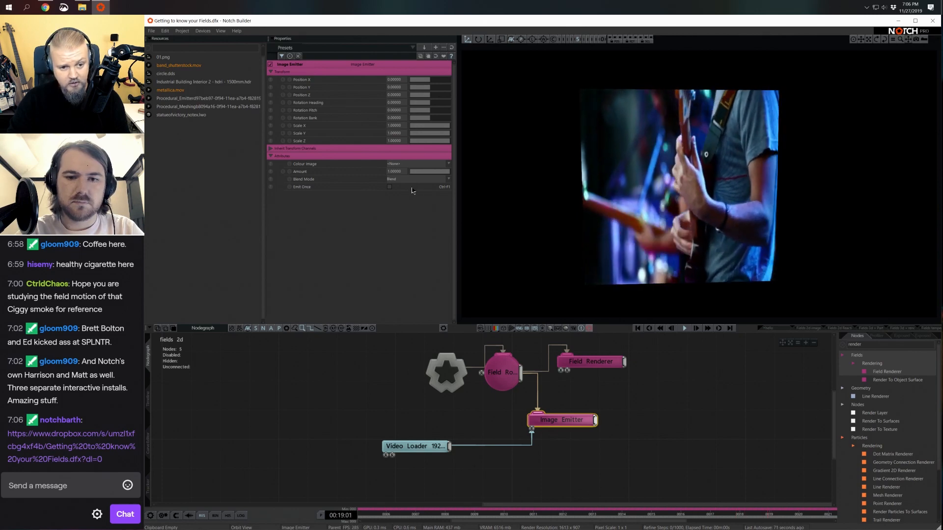
pyautogui.moveTo(418, 175); pyautogui.dragTo(411, 177)
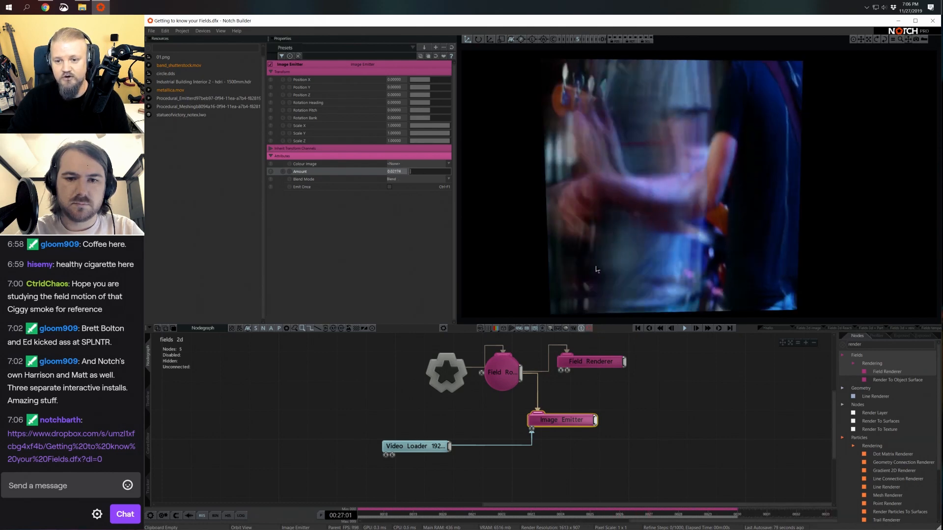
# Search the node library for "tur" and add the Fields Turbulence Affector to the nodegraph beneath the Field Renderer.
pyautogui.click(870, 345)
pyautogui.press('BackSpace')
pyautogui.press('BackSpace')
pyautogui.press('BackSpace')
pyautogui.press('BackSpace')
pyautogui.press('BackSpace')
pyautogui.press('BackSpace')
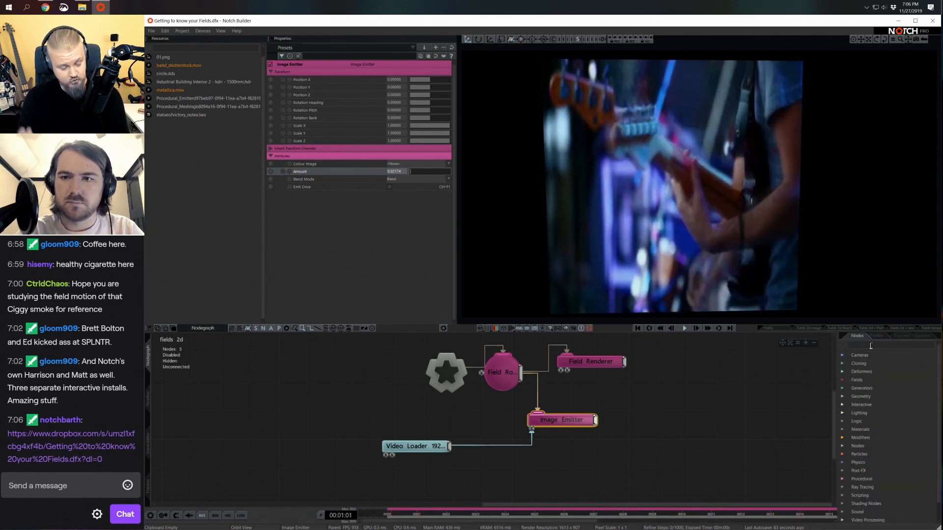
pyautogui.write('tur')
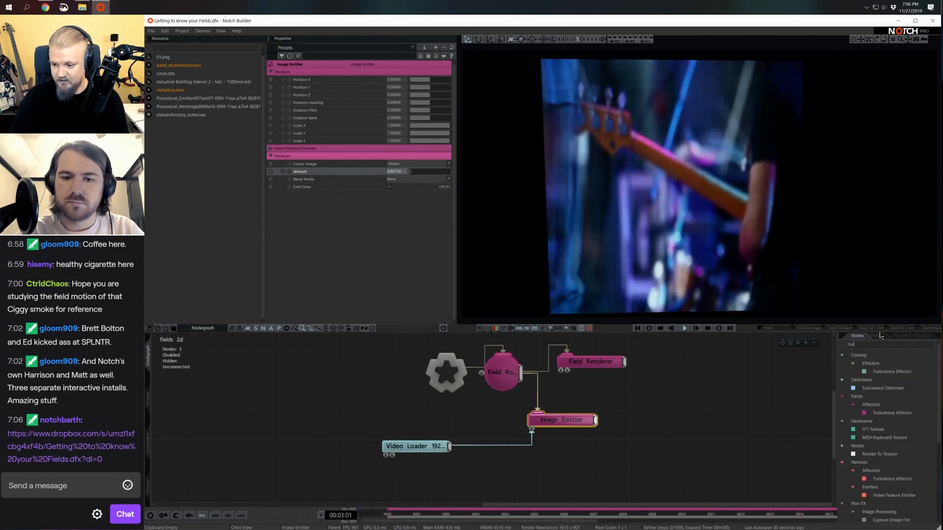
pyautogui.moveTo(884, 413); pyautogui.dragTo(522, 410)
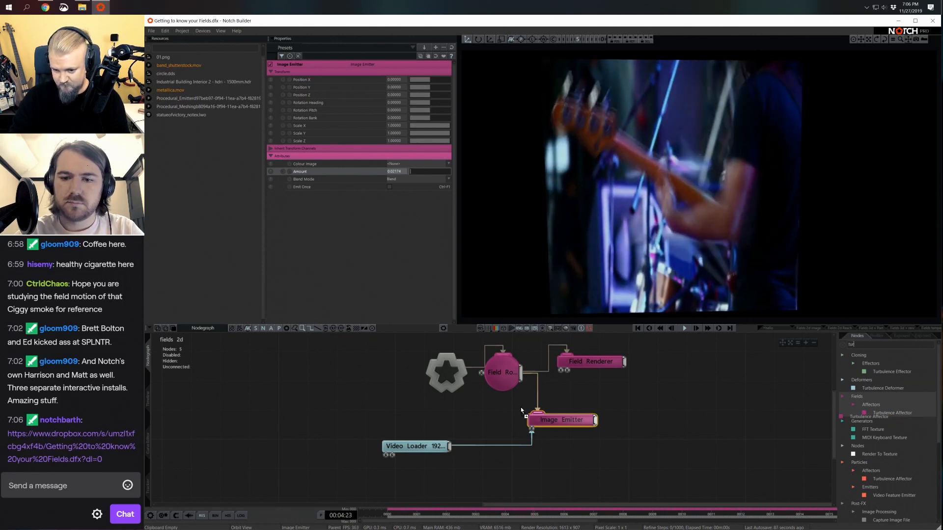
pyautogui.moveTo(573, 392); pyautogui.dragTo(573, 392)
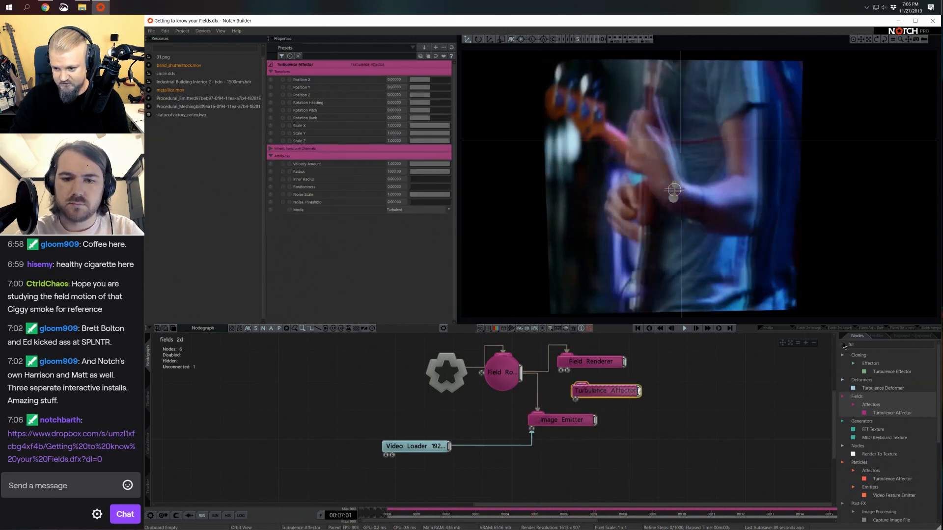
# Expand the Fields Affectors list and connect the Turbulence Affector to the Field Root's output, offset from the Image Emitter.
pyautogui.click(842, 380)
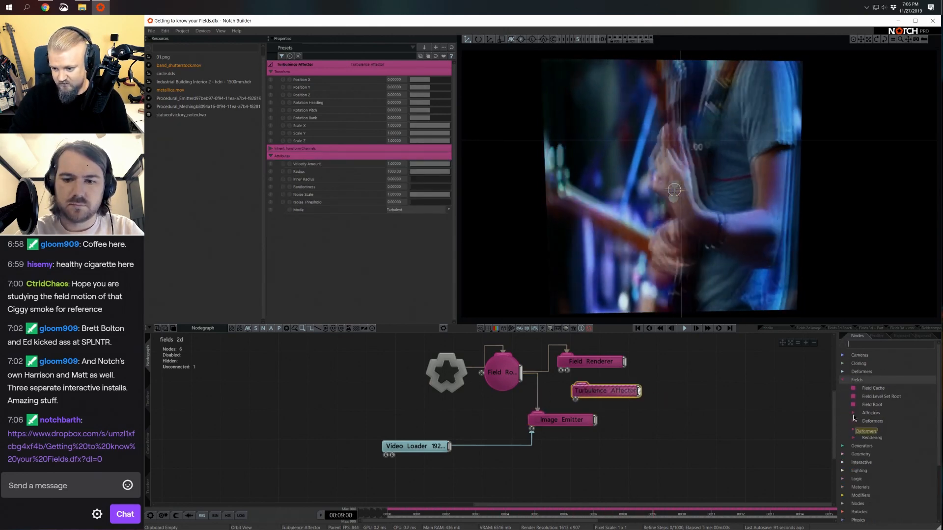
pyautogui.scroll(-3, 855, 429)
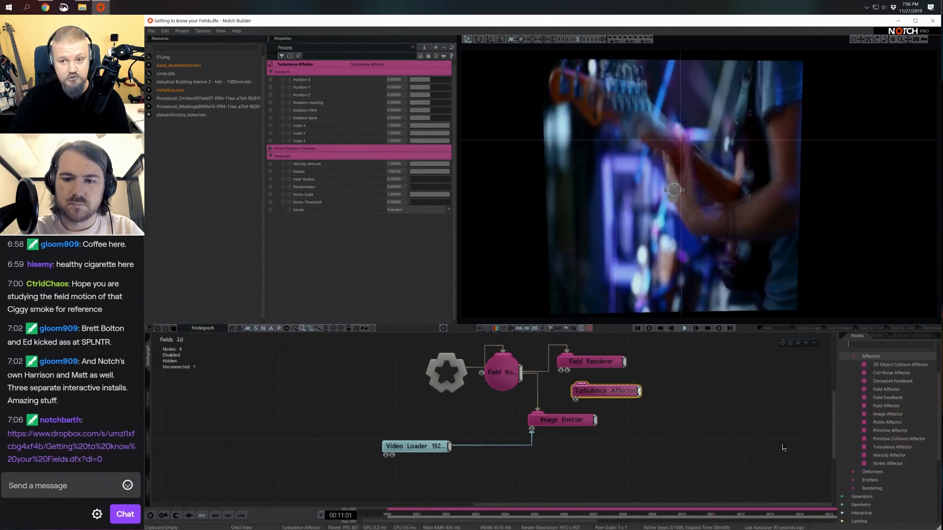
pyautogui.moveTo(583, 378); pyautogui.dragTo(613, 377)
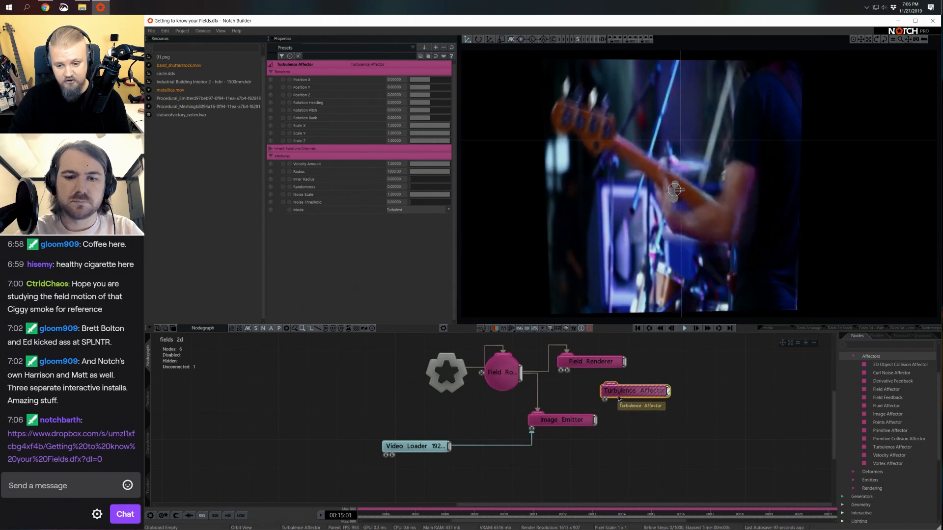
pyautogui.moveTo(620, 398); pyautogui.dragTo(567, 371)
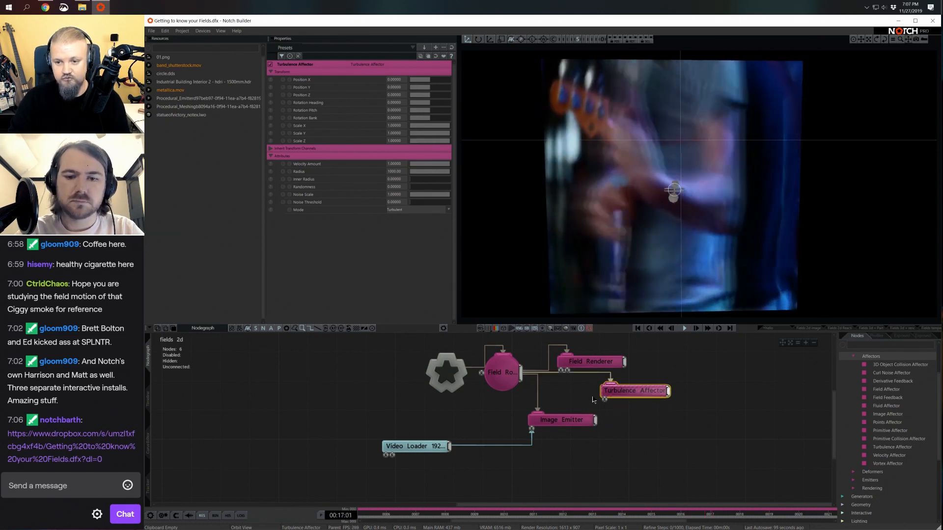
# Raise the Turbulence Affector's Noise Scale, lower its Velocity Amount to about 0.3, and reduce the Image Emitter's Amount to about 0.014.
pyautogui.moveTo(430, 195); pyautogui.dragTo(495, 194)
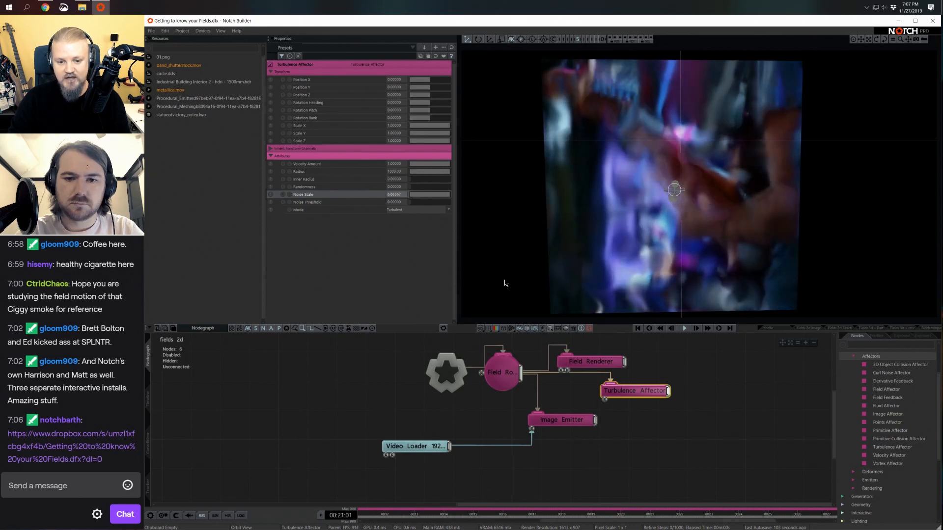
pyautogui.moveTo(425, 165); pyautogui.dragTo(403, 165)
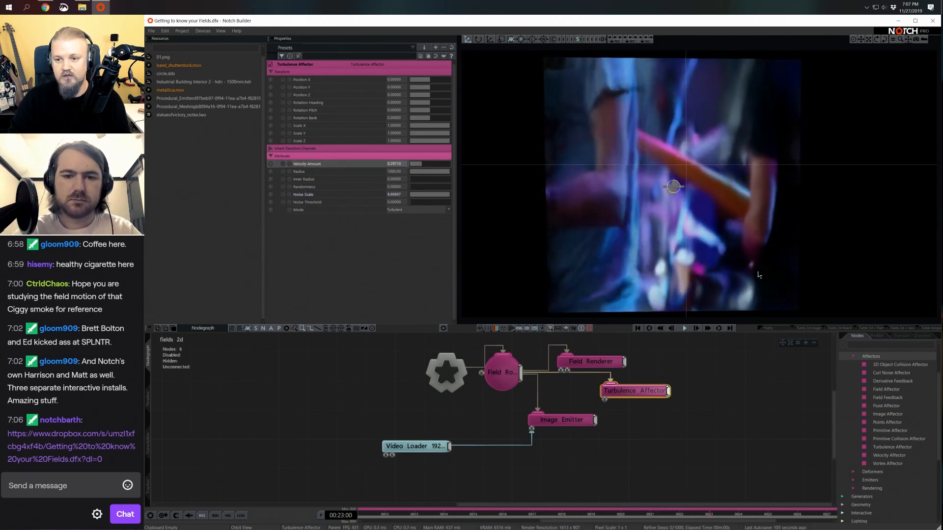
pyautogui.moveTo(431, 195); pyautogui.dragTo(582, 227)
pyautogui.click(565, 420)
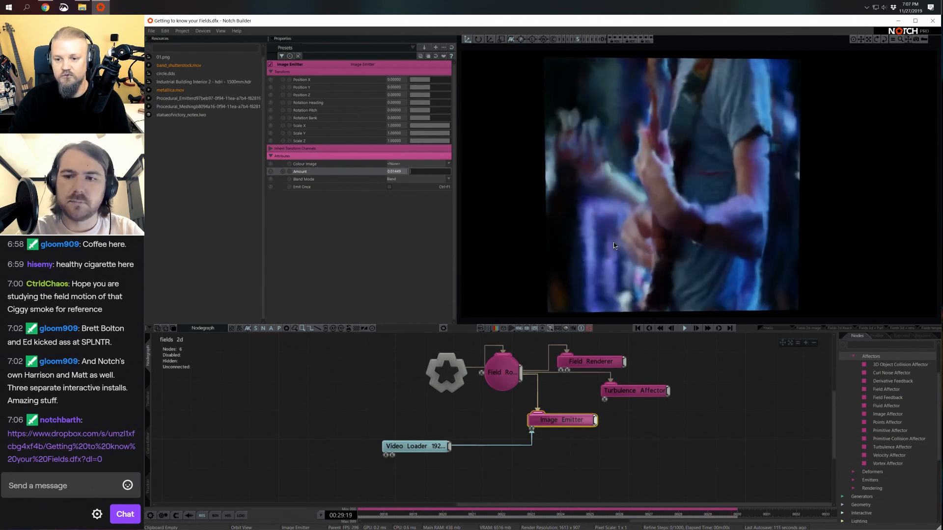
# Compare the Field Root with Wrap Update At Edges on and off, leaving the option disabled.
pyautogui.click(502, 386)
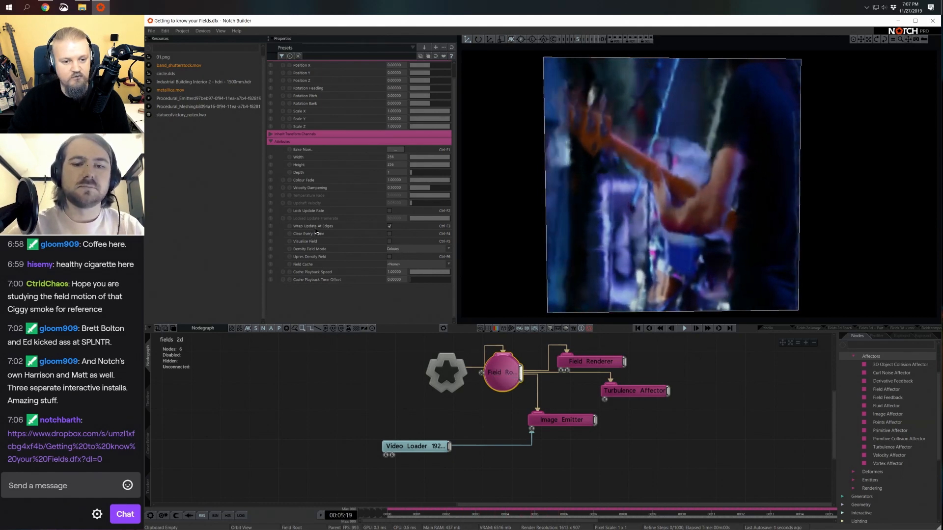
pyautogui.click(390, 226)
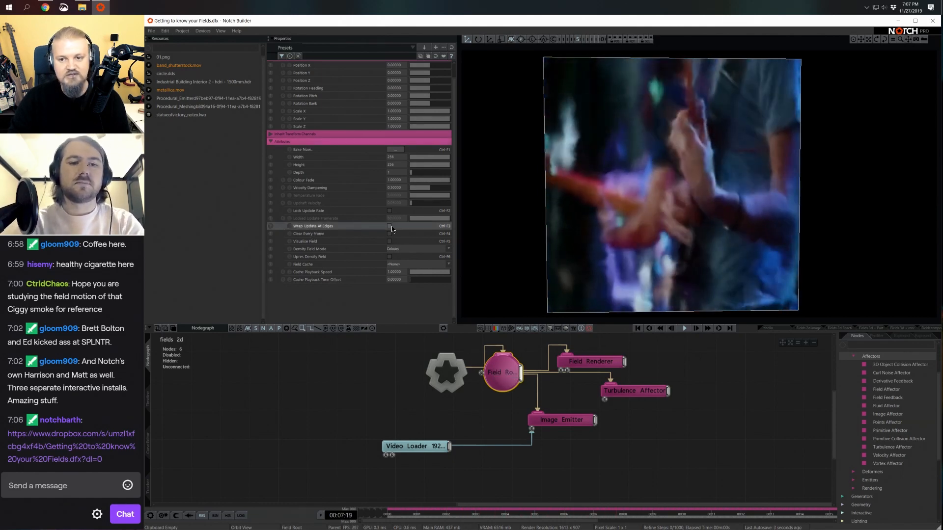
pyautogui.click(390, 226)
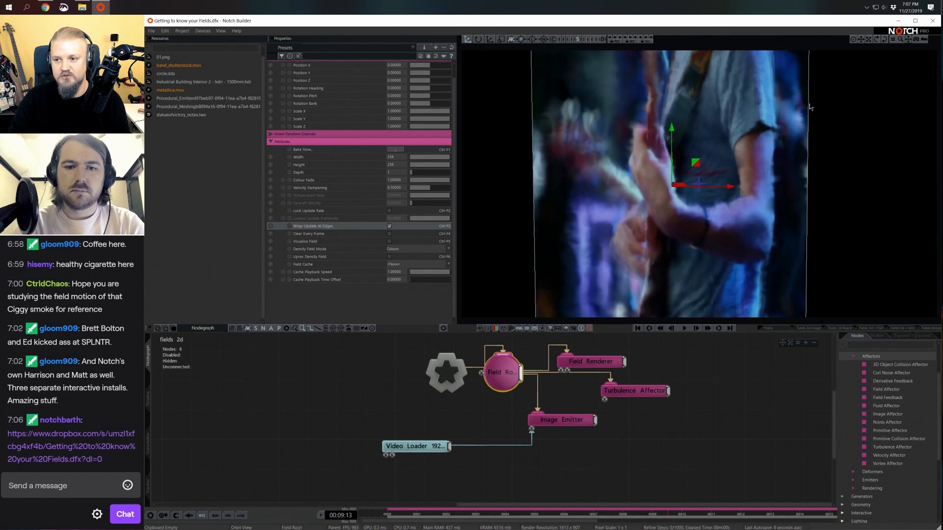
pyautogui.click(390, 226)
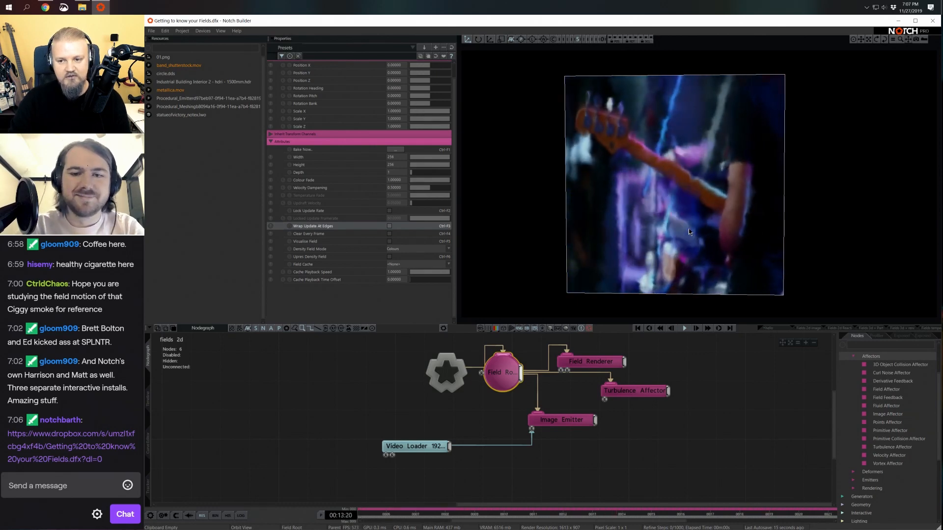
# Briefly preview the Video Loader's RGB in the viewport to check the source footage's aspect ratio.
pyautogui.click(399, 449)
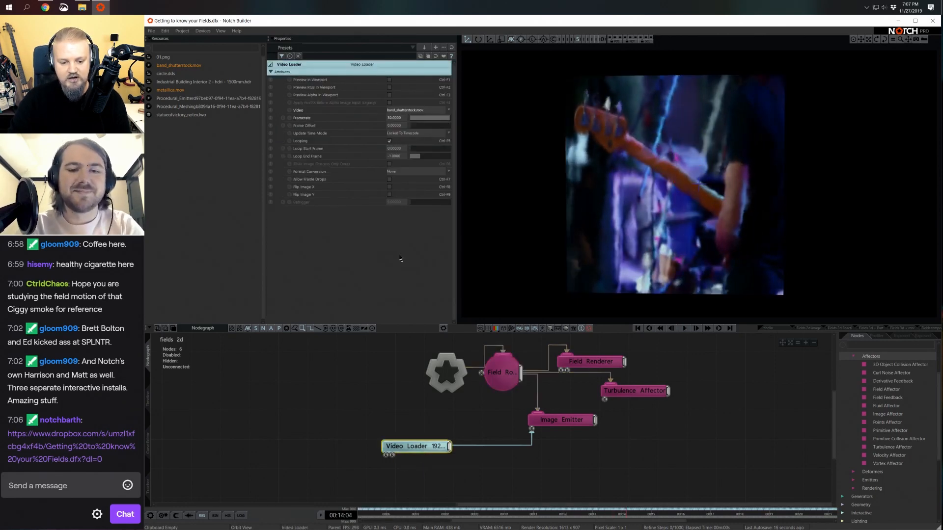
pyautogui.click(389, 88)
pyautogui.click(390, 88)
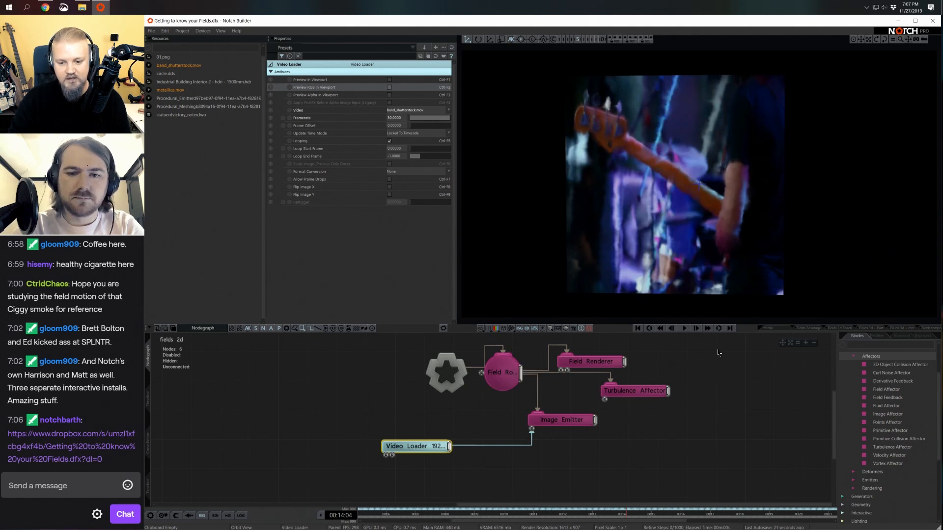
# Move the field nodes farther from the Root and set the Field Root's Scale X to 1.77778 to match the video's aspect ratio.
pyautogui.moveTo(741, 351); pyautogui.dragTo(538, 384)
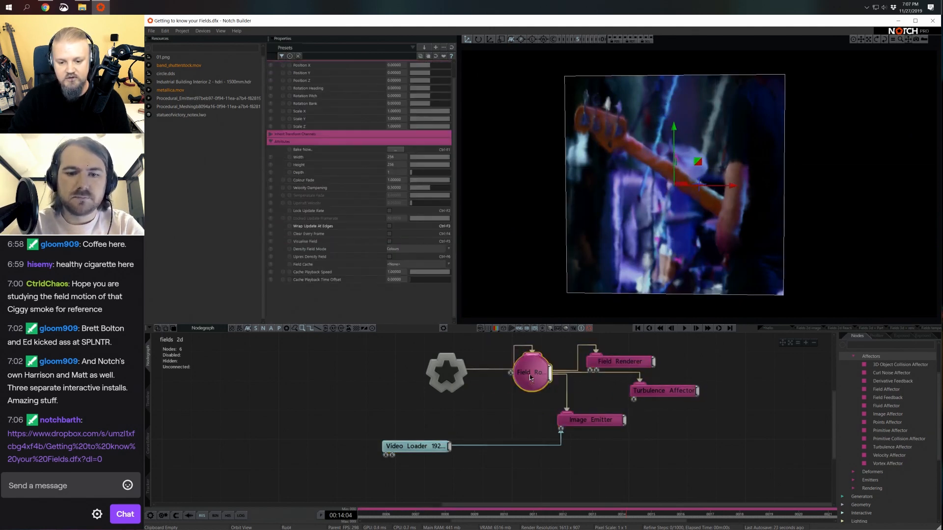
pyautogui.scroll(1, 401, 154)
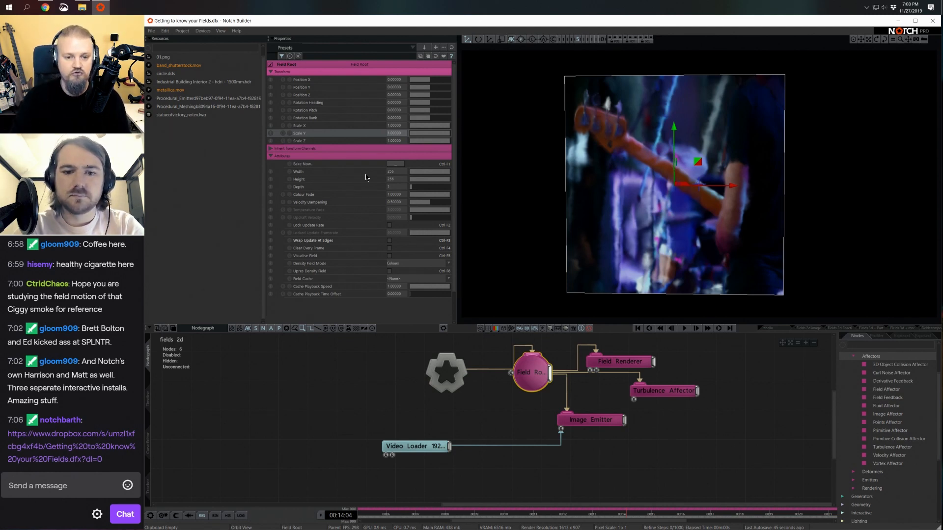
pyautogui.scroll(1, 605, 213)
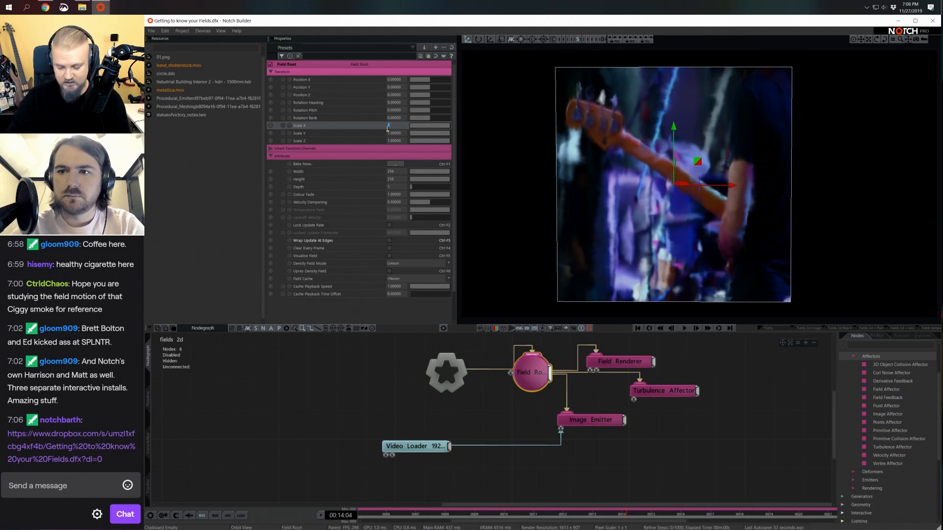
pyautogui.press('Return')
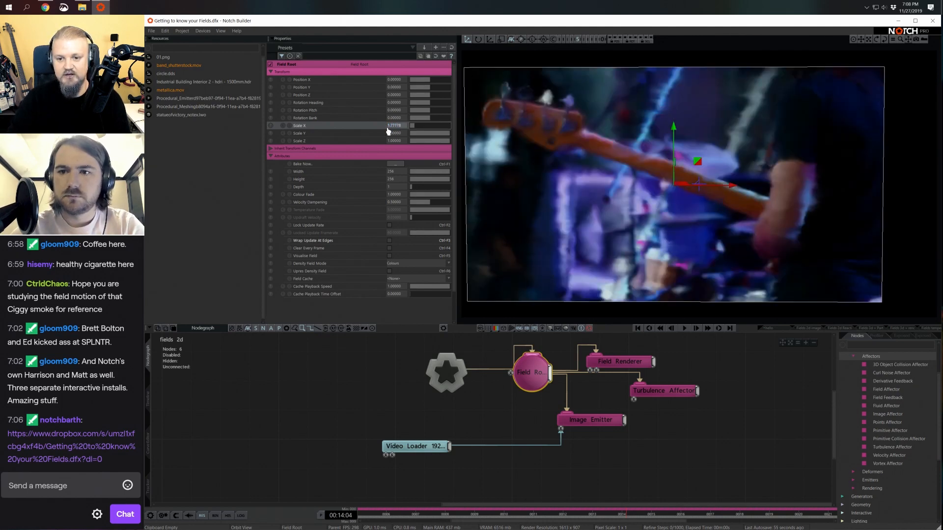
pyautogui.moveTo(786, 248)
pyautogui.mouseDown()
pyautogui.moveTo(846, 243)
pyautogui.moveTo(793, 253)
pyautogui.mouseUp()
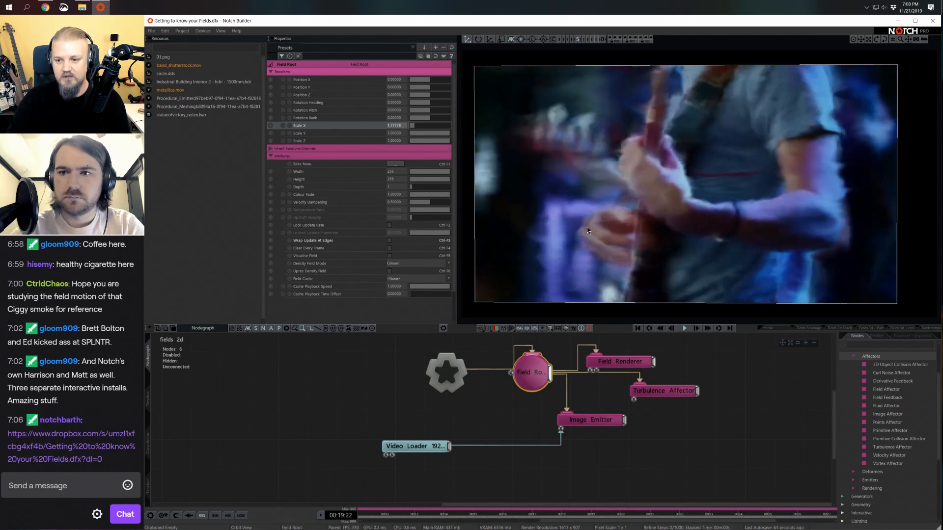
# Set the Field Root's Width to 1920 and Height to 1080.
pyautogui.doubleClick(393, 171)
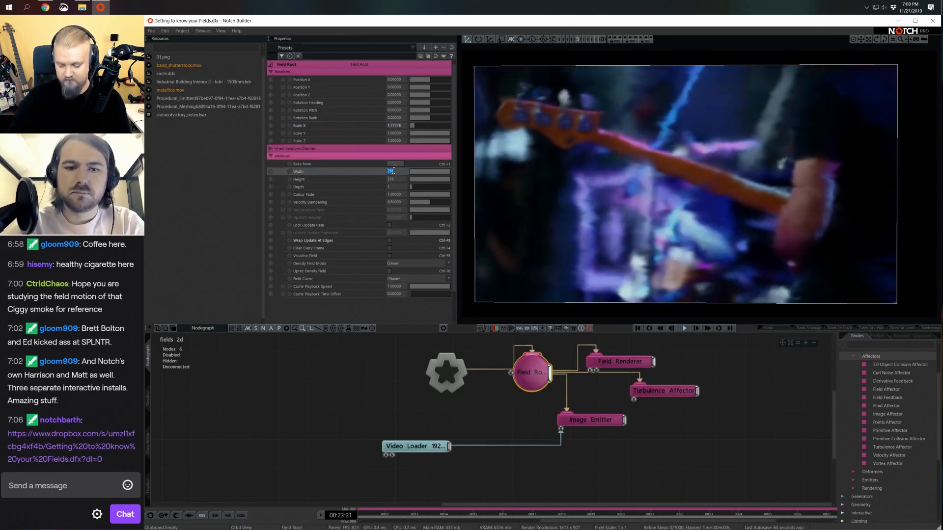
pyautogui.write('1920')
pyautogui.press('Tab')
pyautogui.write('180')
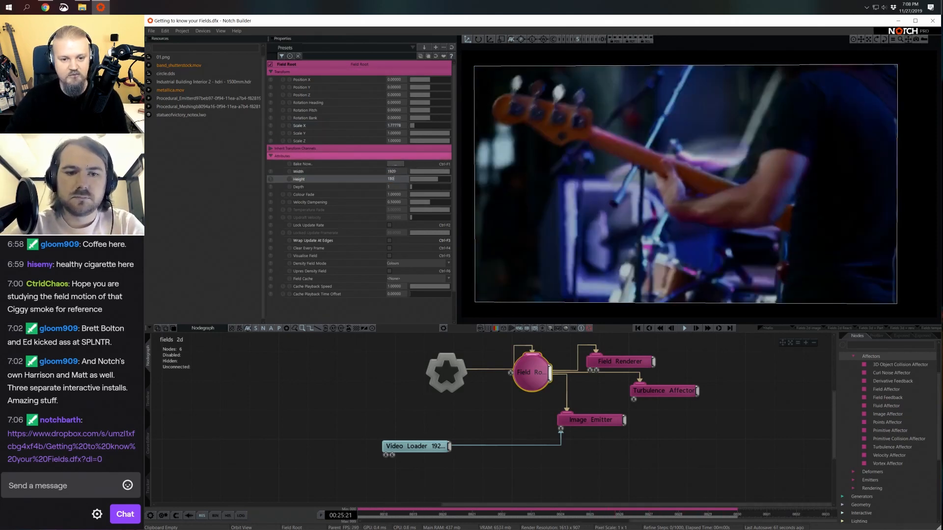
pyautogui.press('BackSpace')
pyautogui.press('BackSpace')
pyautogui.write('080')
pyautogui.press('Return')
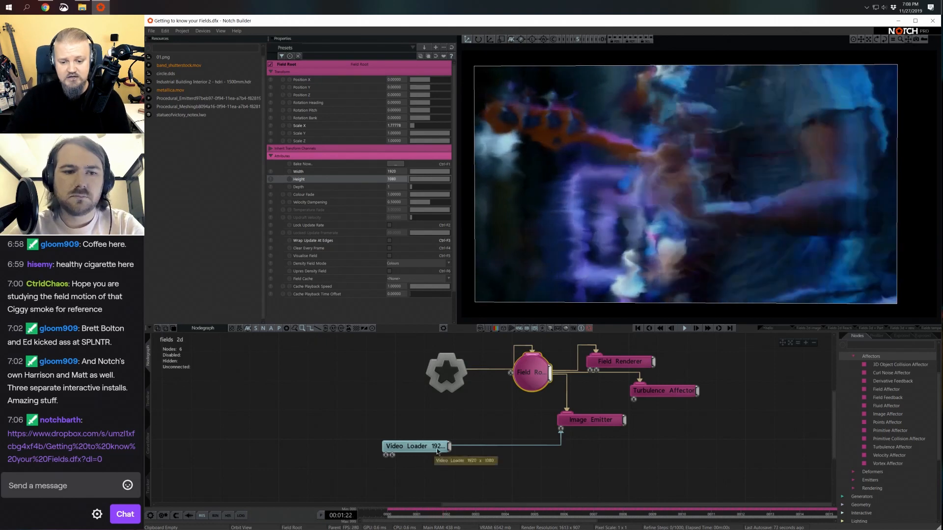
# Move the Video Loader closer to the Image Emitter and shift the Field Renderer slightly upward in the nodegraph.
pyautogui.moveTo(438, 449); pyautogui.dragTo(496, 450)
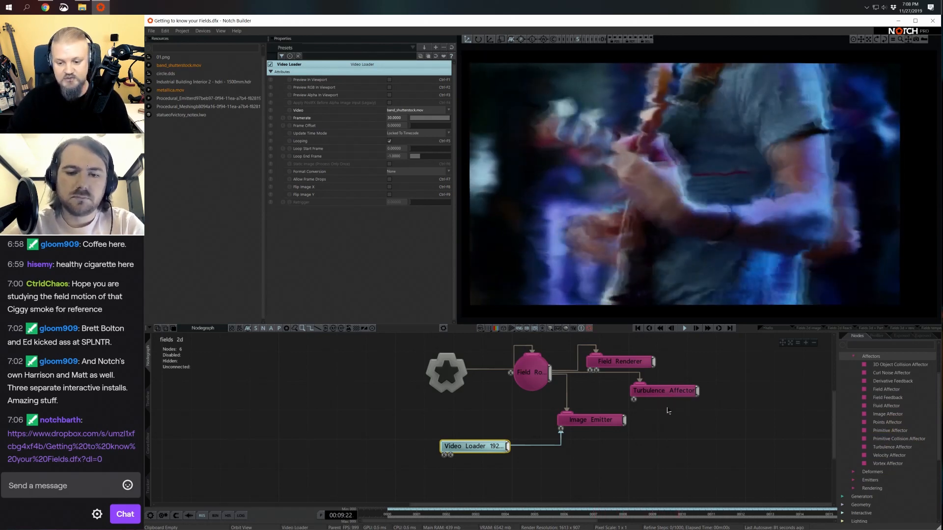
pyautogui.click(620, 362)
pyautogui.moveTo(620, 361); pyautogui.dragTo(634, 347)
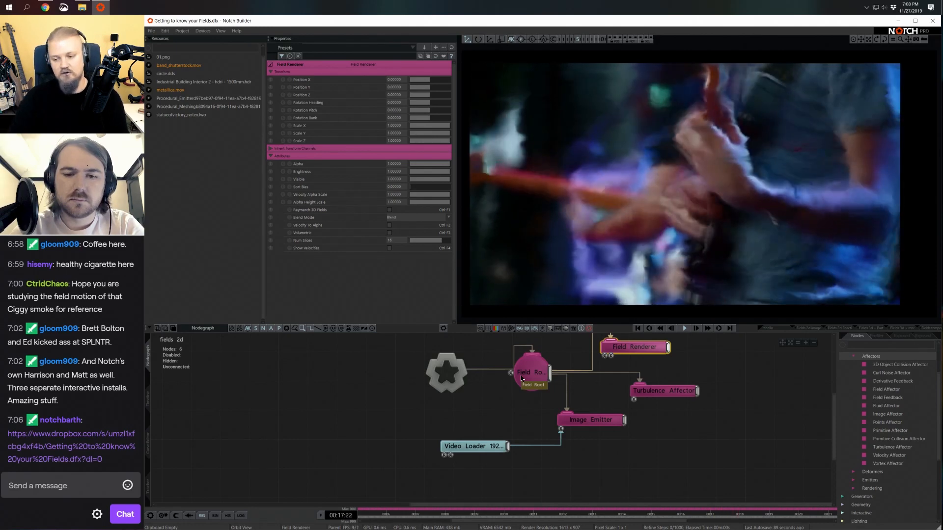
# Add a Particle Root beneath the layer's Root and move the Video Loader to its lower left in the nodegraph.
pyautogui.scroll(-1, 522, 379)
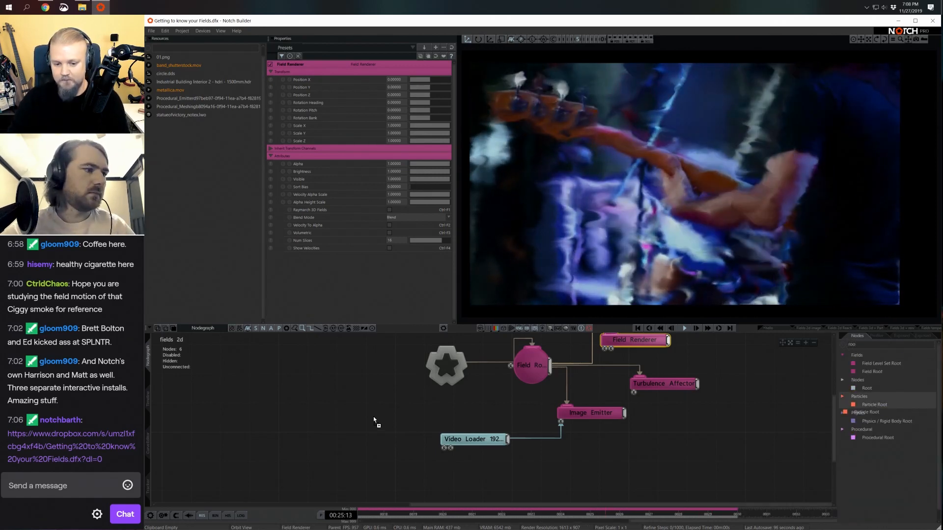
pyautogui.moveTo(373, 416); pyautogui.dragTo(374, 419)
pyautogui.moveTo(497, 442); pyautogui.dragTo(242, 452)
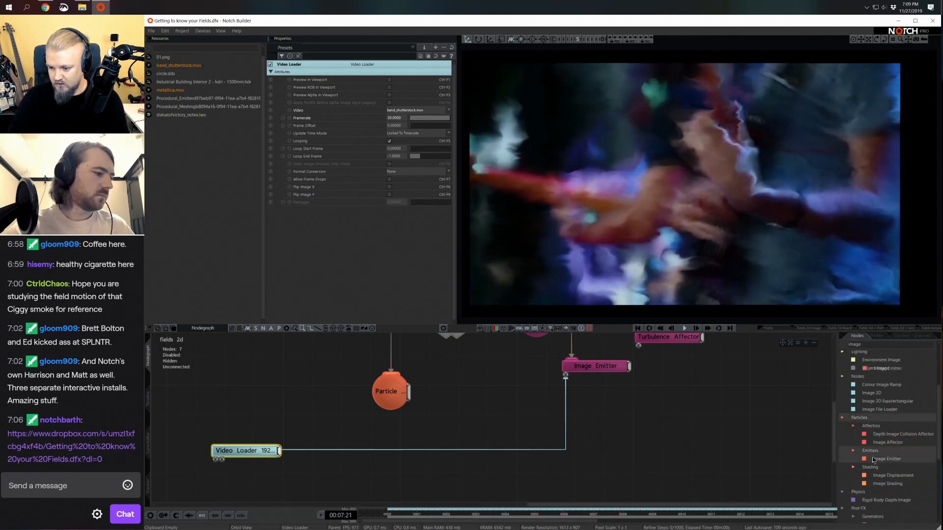
# Add a particle Image Emitter connected to the Particle Root and position it between the root and the Video Loader's connection line.
pyautogui.click(420, 418)
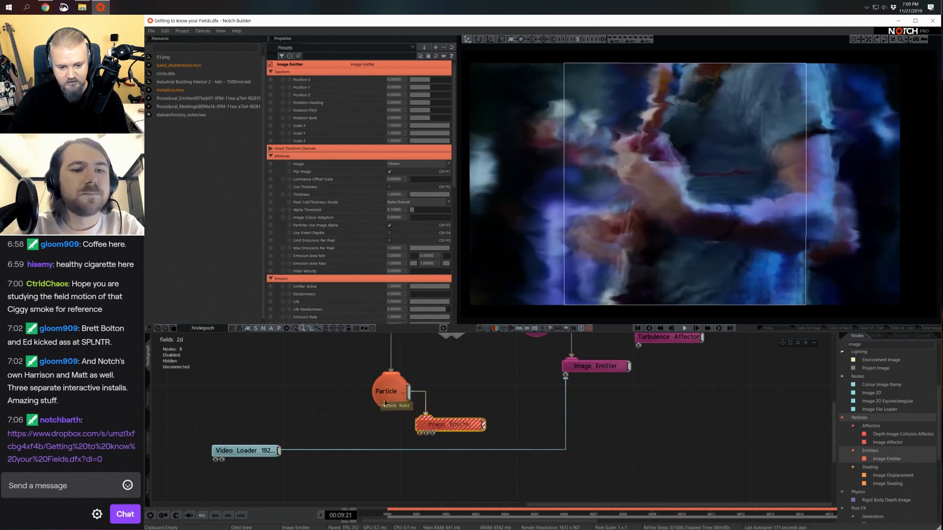
pyautogui.moveTo(460, 418); pyautogui.dragTo(469, 416, button='middle')
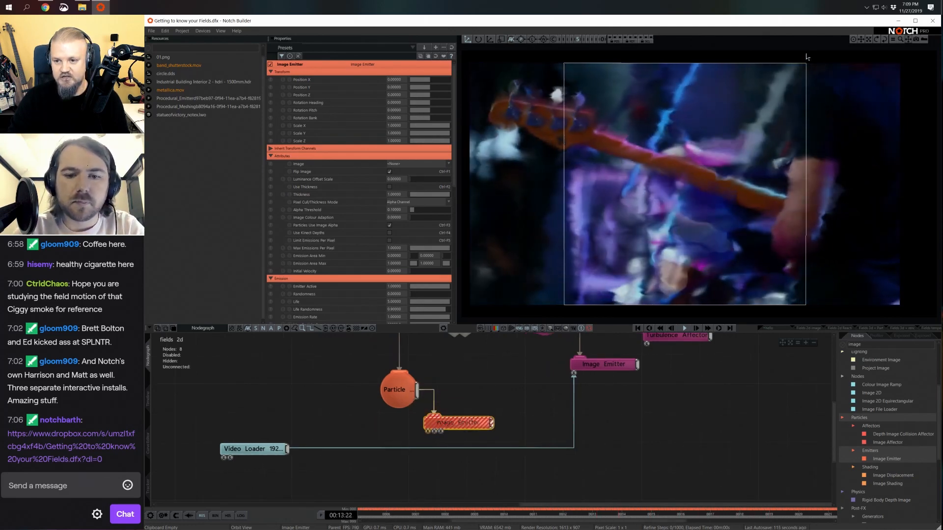
pyautogui.moveTo(501, 397); pyautogui.dragTo(488, 407, button='middle')
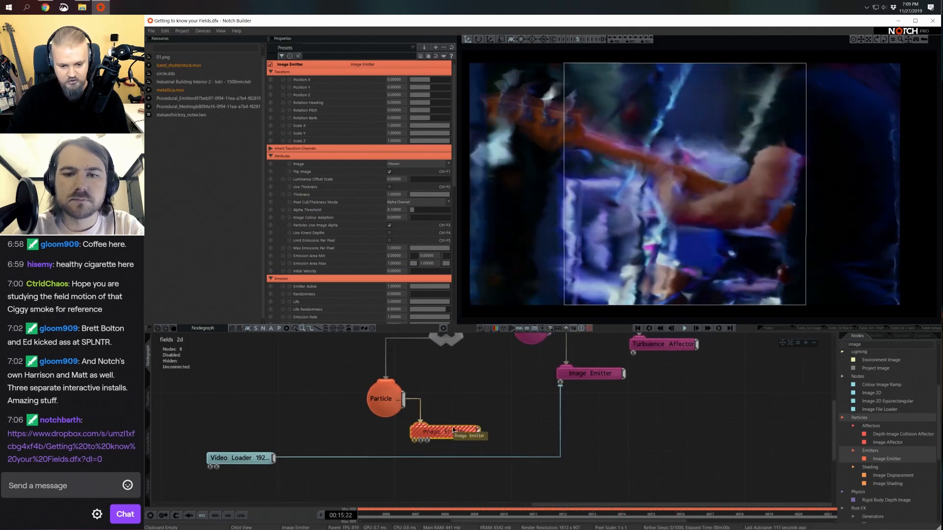
pyautogui.moveTo(414, 425); pyautogui.dragTo(414, 432, button='middle')
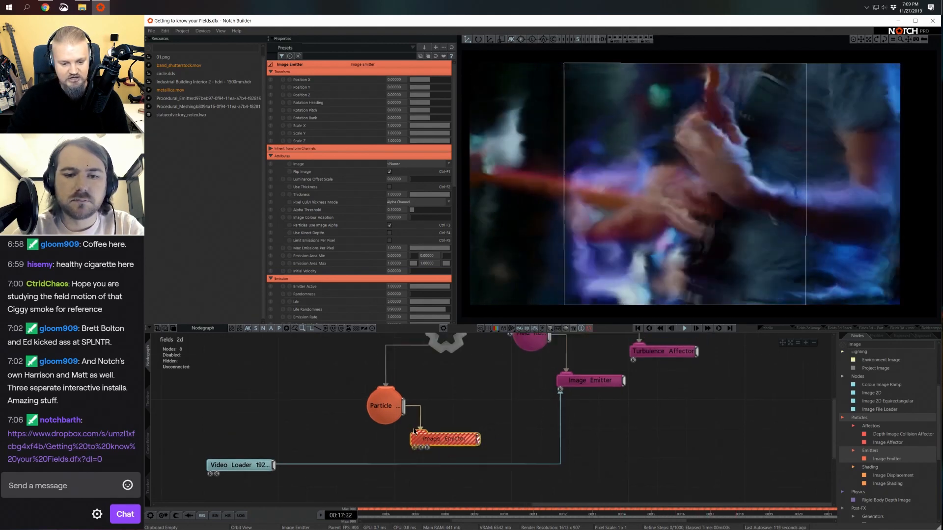
pyautogui.moveTo(543, 410); pyautogui.dragTo(534, 425, button='middle')
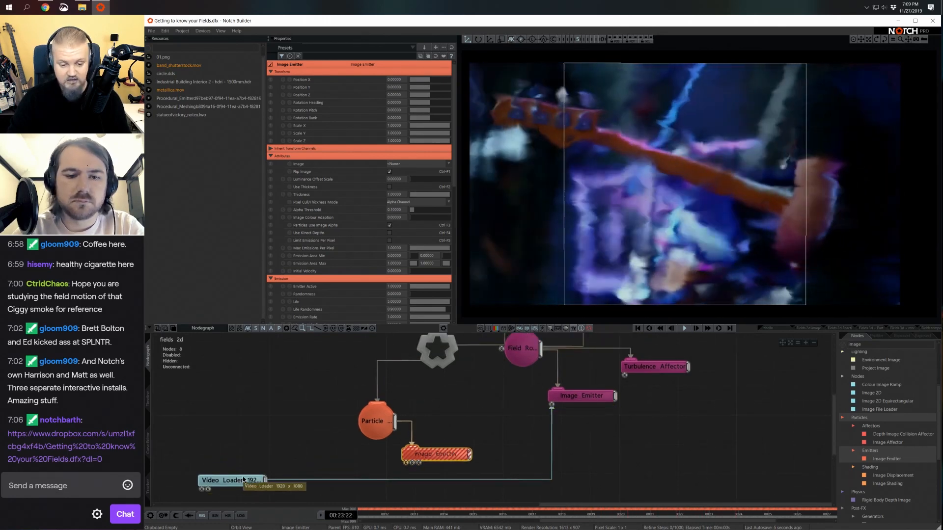
pyautogui.moveTo(407, 457); pyautogui.dragTo(439, 443)
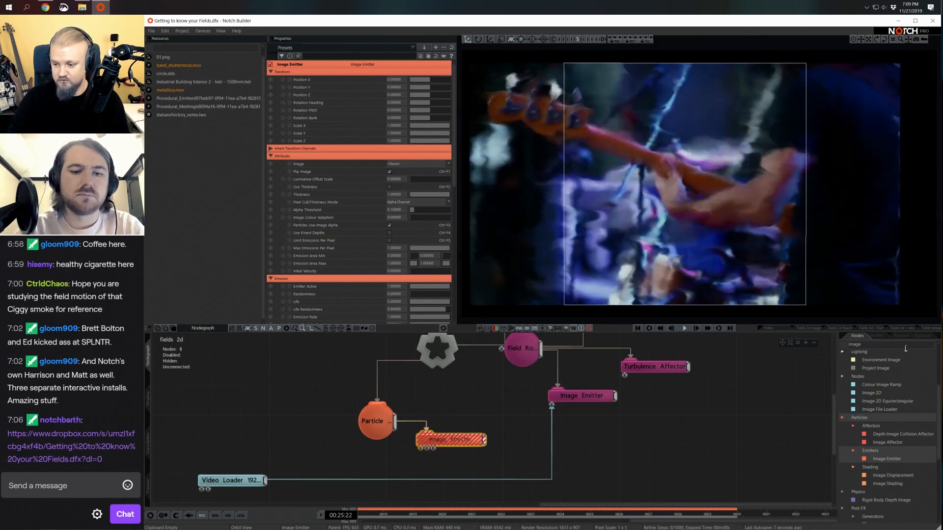
# Add a particle Point Renderer connected to the Particle Root, placed above the particle Image Emitter in the nodegraph.
pyautogui.hotkey('ctrl', 'a')
pyautogui.write('re')
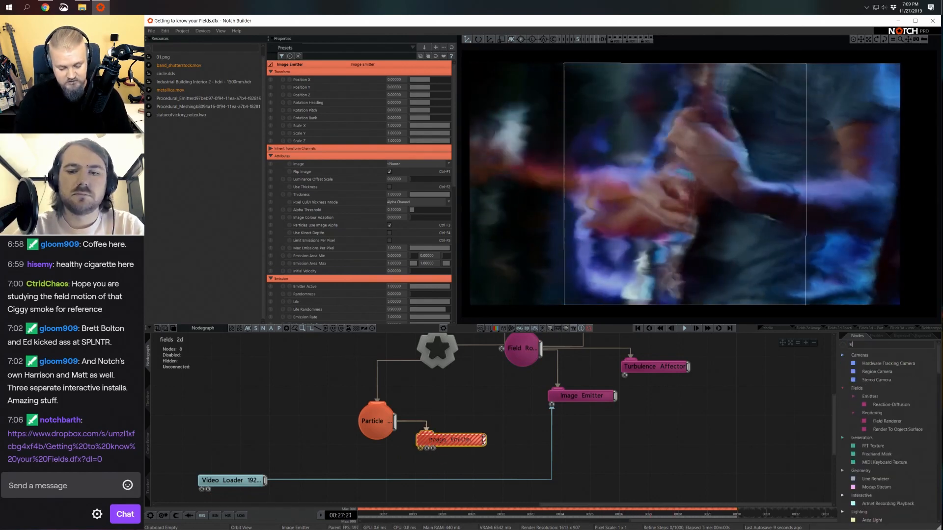
pyautogui.write('nder')
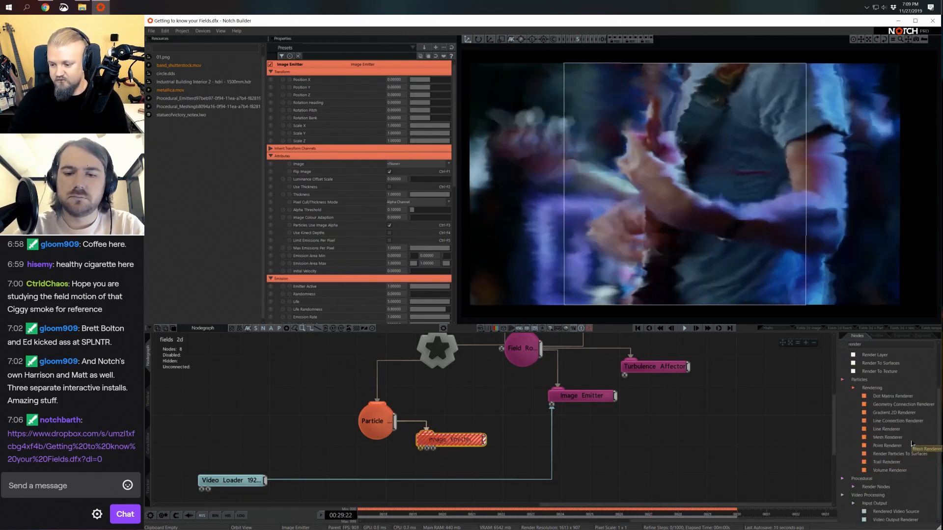
pyautogui.moveTo(892, 445); pyautogui.dragTo(451, 410)
pyautogui.moveTo(396, 421); pyautogui.dragTo(442, 411)
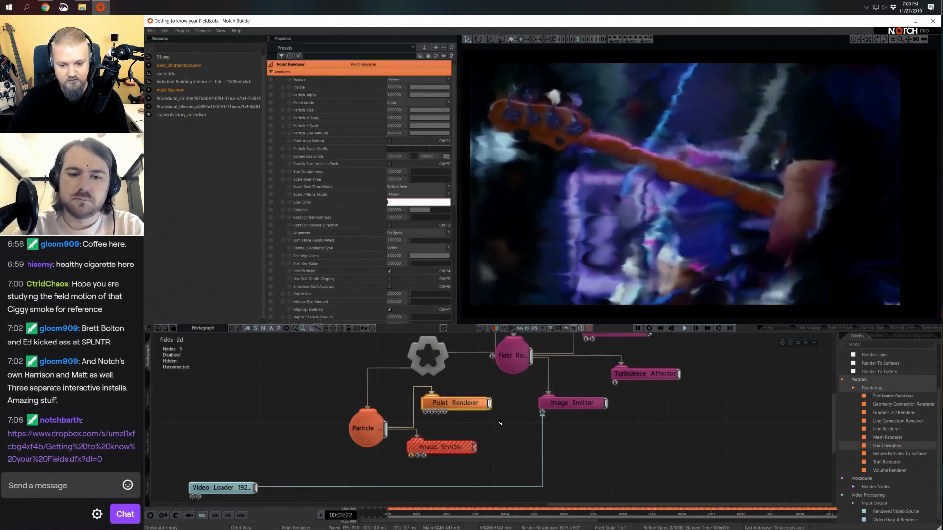
# Disable the Field Root and move the particle Image Emitter slightly lower in the nodegraph.
pyautogui.click(516, 367)
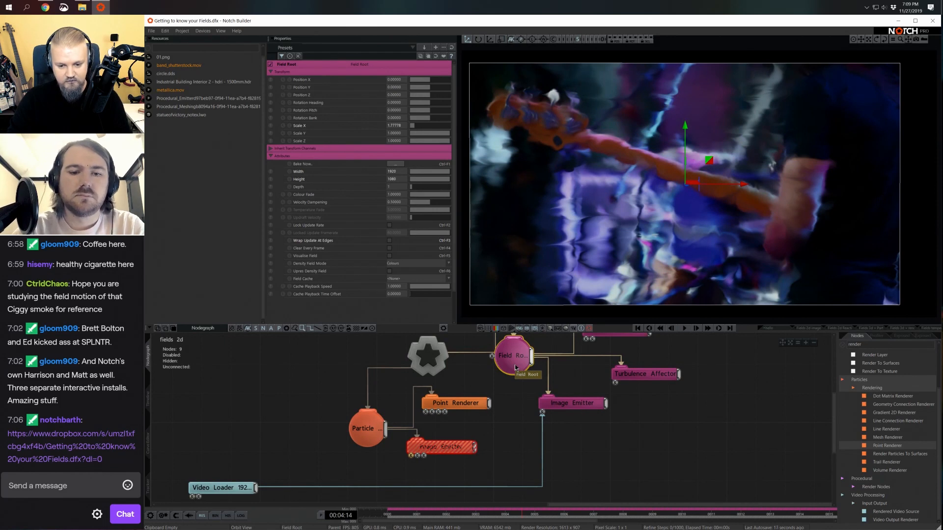
pyautogui.hotkey('ctrl', 'e')
pyautogui.moveTo(383, 435); pyautogui.dragTo(453, 405, button='middle')
pyautogui.moveTo(513, 417); pyautogui.dragTo(513, 432)
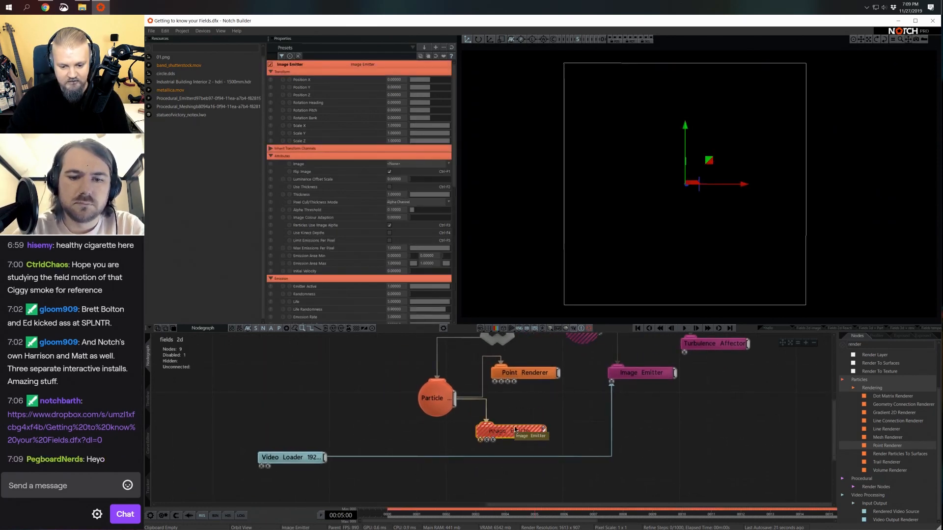
pyautogui.moveTo(513, 446); pyautogui.dragTo(529, 437, button='middle')
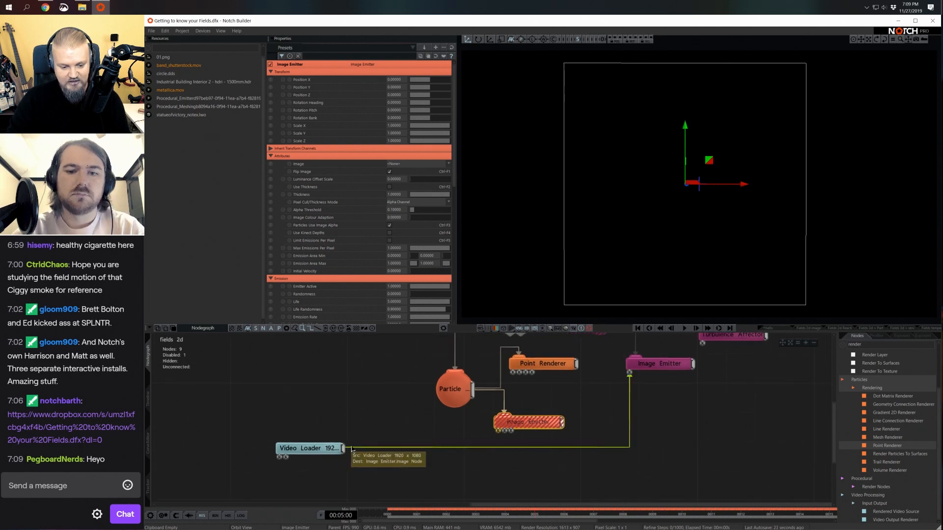
# Connect the Video Loader to the particle Image Emitter's image input and adjust the spacing of both nodes.
pyautogui.moveTo(330, 463); pyautogui.dragTo(301, 463)
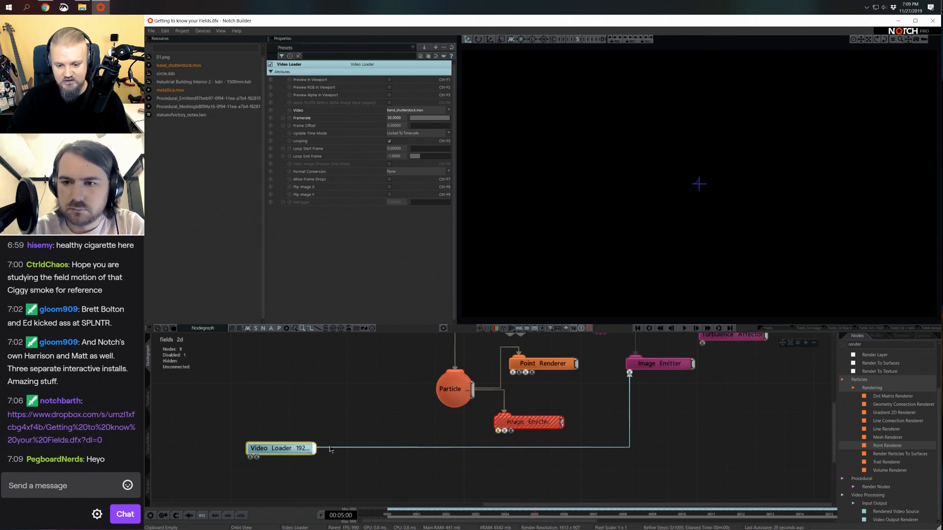
pyautogui.moveTo(498, 435); pyautogui.dragTo(498, 433)
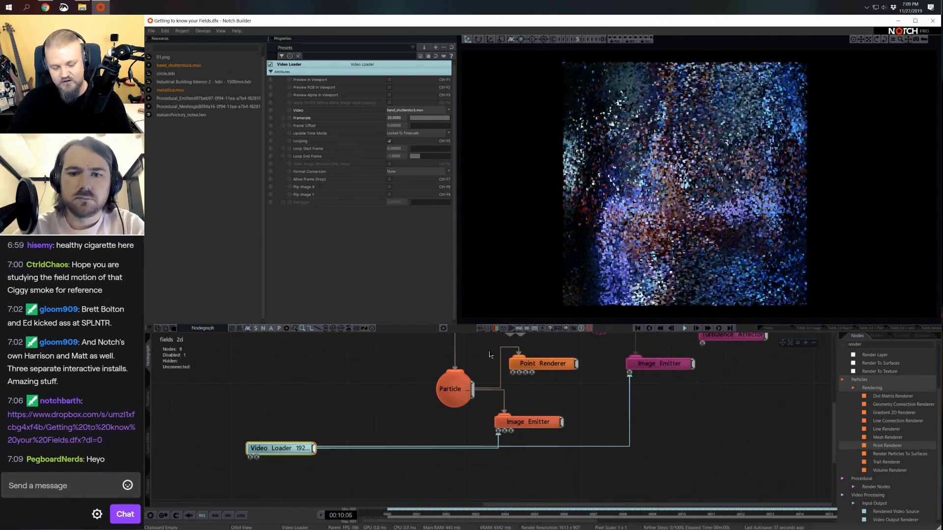
pyautogui.moveTo(599, 462); pyautogui.dragTo(591, 475, button='middle')
pyautogui.moveTo(544, 436); pyautogui.dragTo(547, 420)
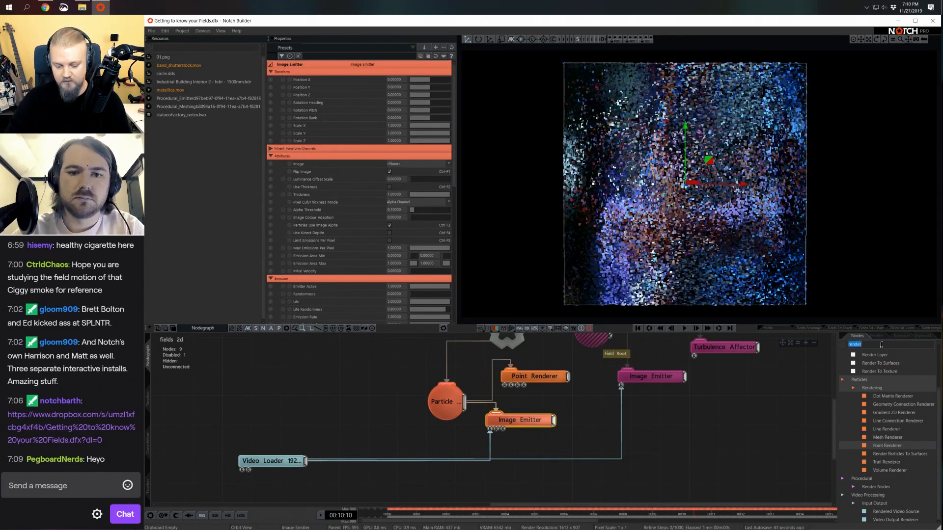
# Add a Downsample video processing node to the lower right of the Video Loader in the nodegraph.
pyautogui.press('BackSpace')
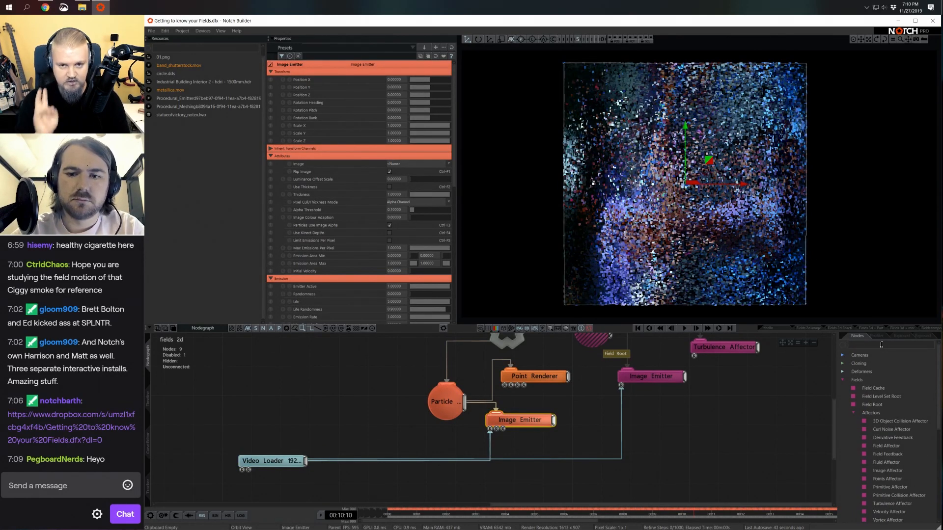
pyautogui.write('dow')
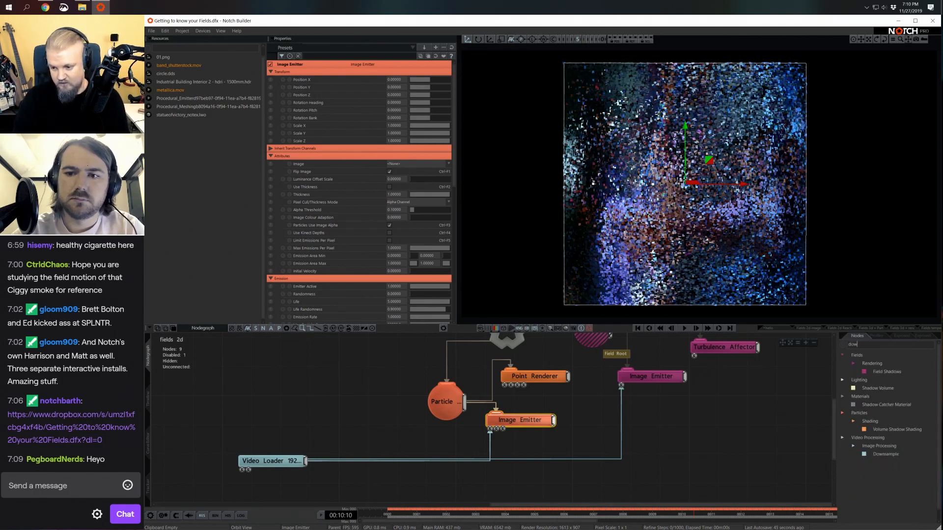
pyautogui.moveTo(892, 457); pyautogui.dragTo(351, 476)
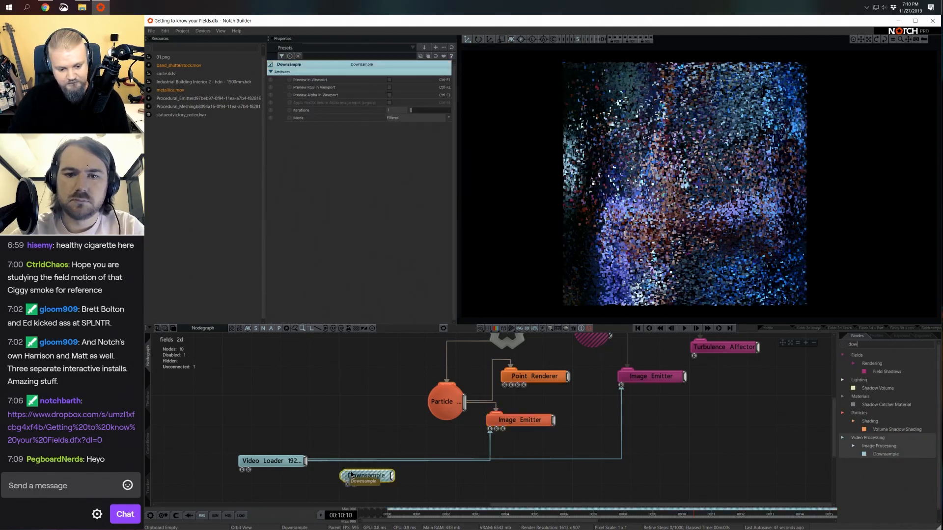
# Add an Optical Flow node to the right of the Downsample node.
pyautogui.press('BackSpace')
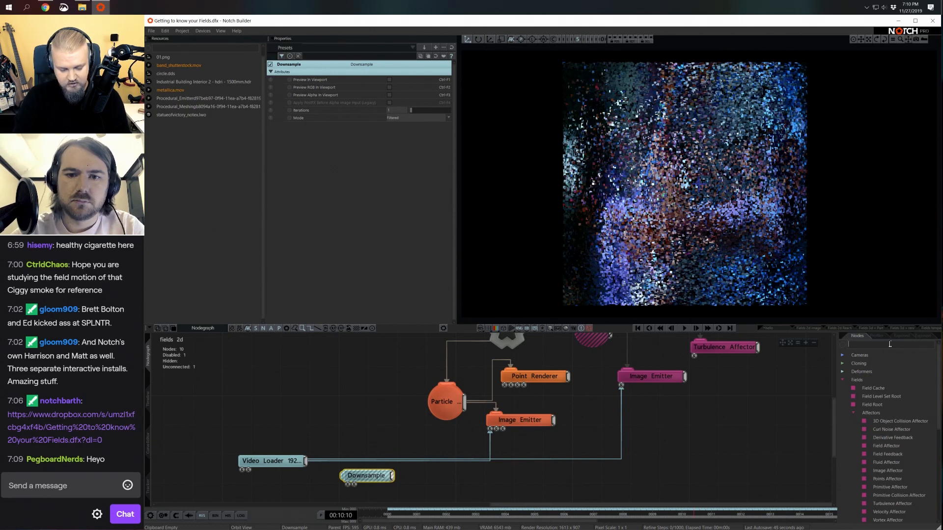
pyautogui.write('optic')
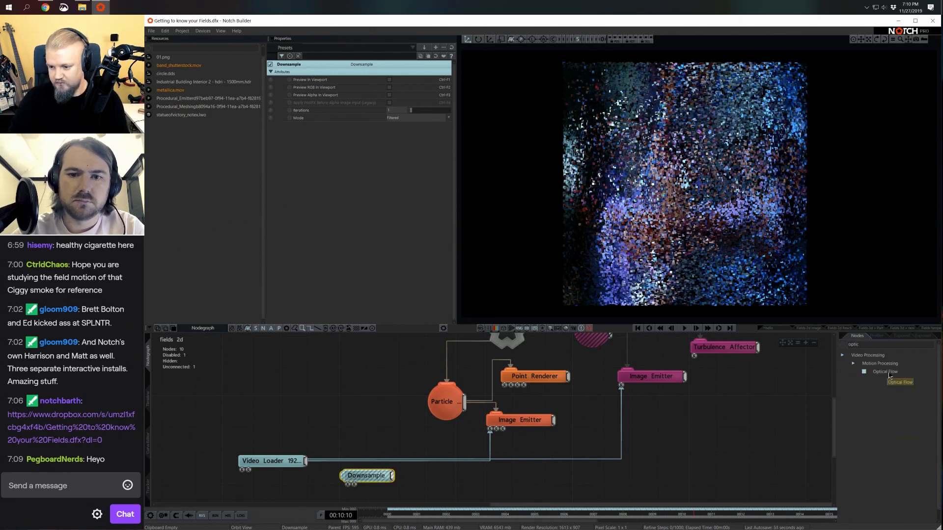
pyautogui.moveTo(890, 376); pyautogui.dragTo(427, 479)
pyautogui.moveTo(428, 479); pyautogui.dragTo(338, 446, button='middle')
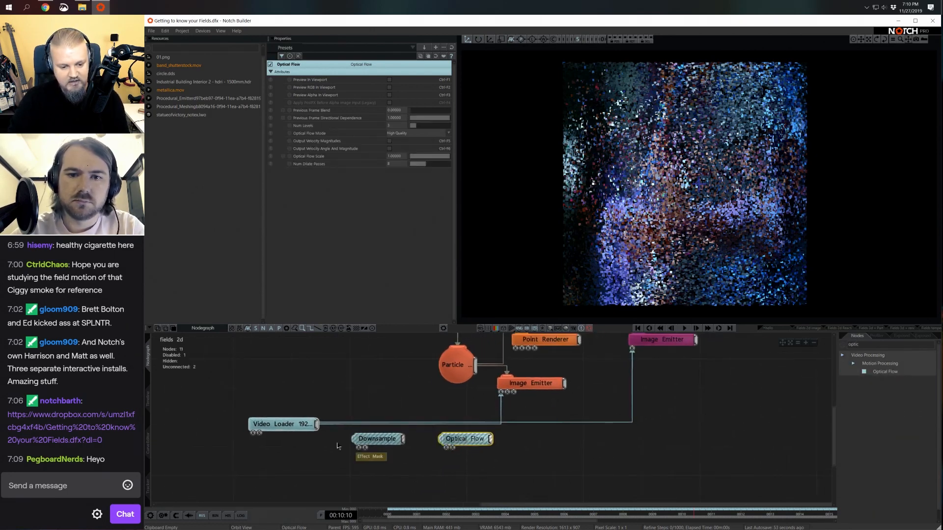
# Show the node thumbnails of the Video Loader and Downsample, and feed the Video Loader into the Downsample.
pyautogui.click(284, 424)
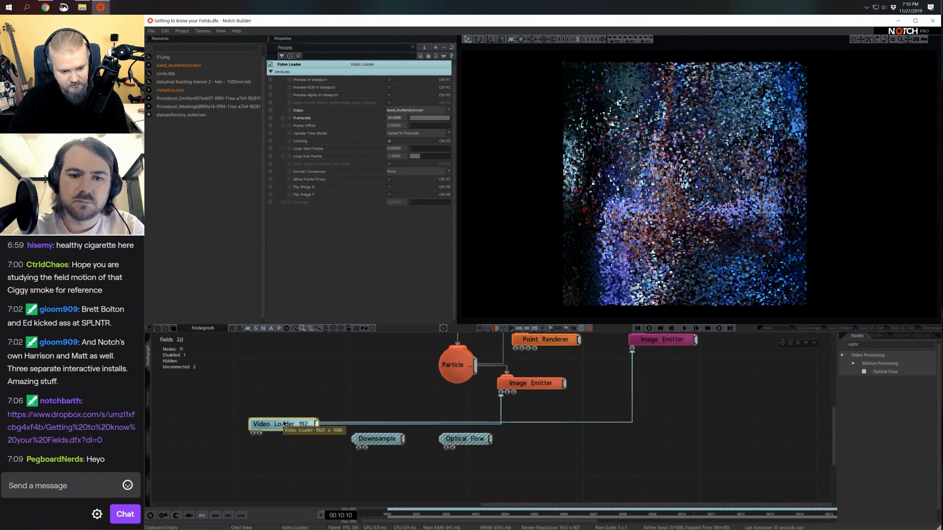
pyautogui.moveTo(362, 472); pyautogui.dragTo(394, 443, button='middle')
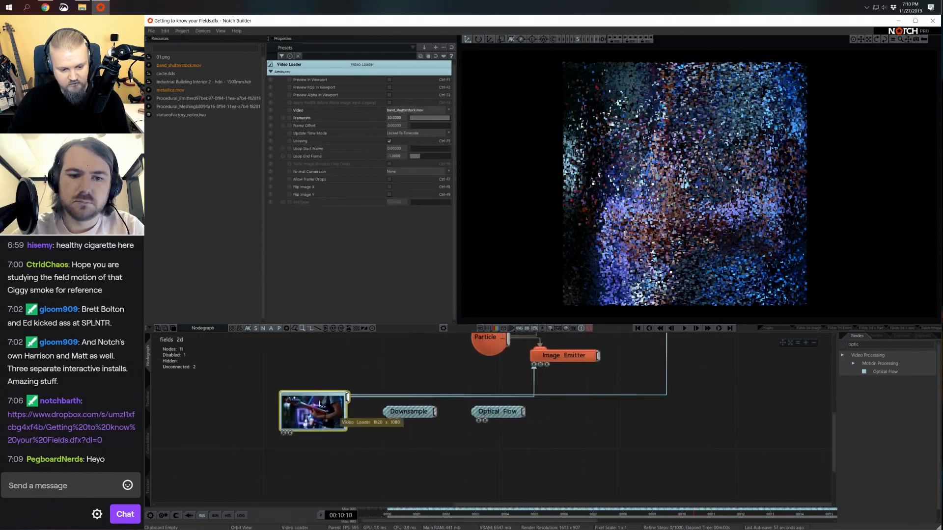
pyautogui.click(397, 415)
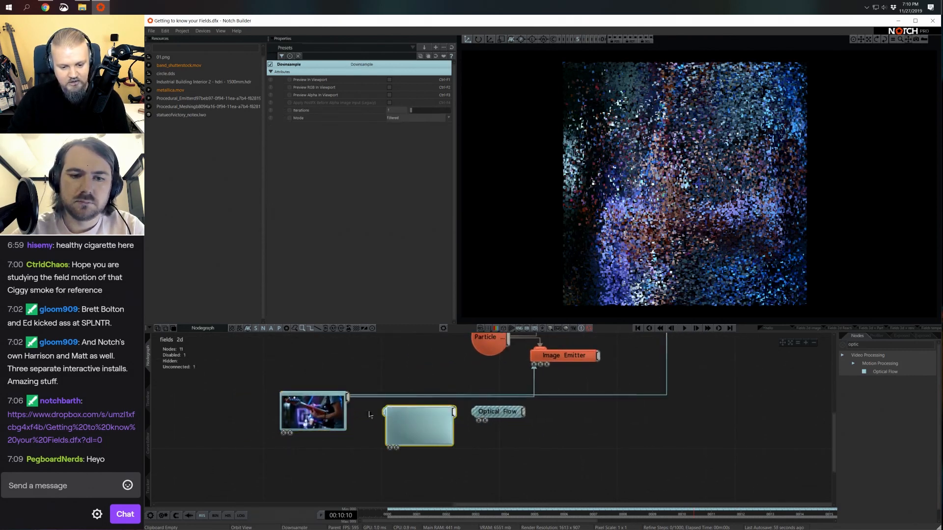
pyautogui.moveTo(381, 412); pyautogui.dragTo(347, 397)
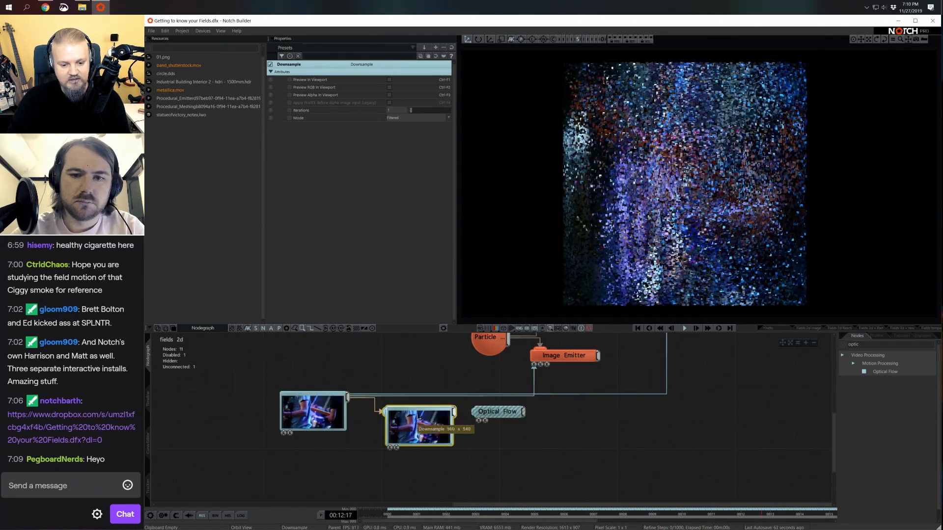
# Compare Downsample Iterations of 0, 1 and 2 in the viewport preview, keep 2, and turn the preview off.
pyautogui.hotkey('ctrl', 'F1')
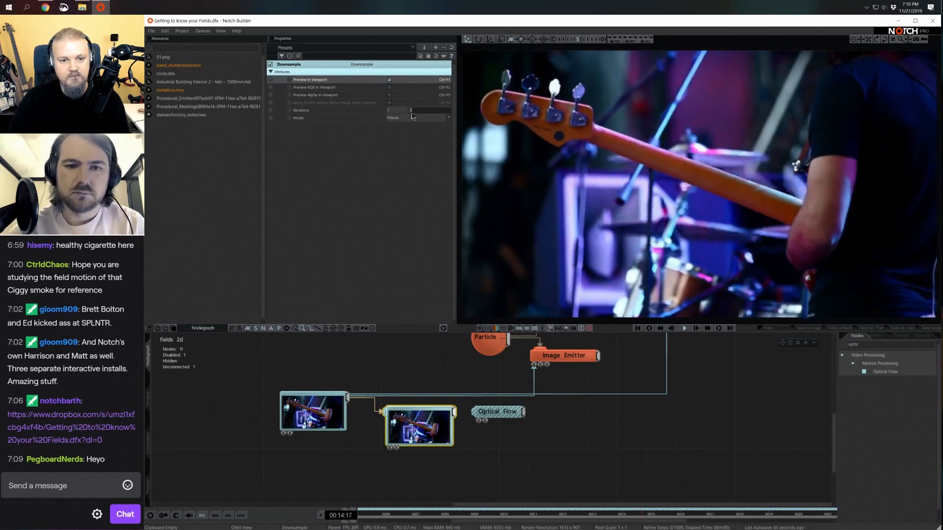
pyautogui.moveTo(411, 111)
pyautogui.mouseDown()
pyautogui.moveTo(422, 114)
pyautogui.moveTo(398, 110)
pyautogui.mouseUp()
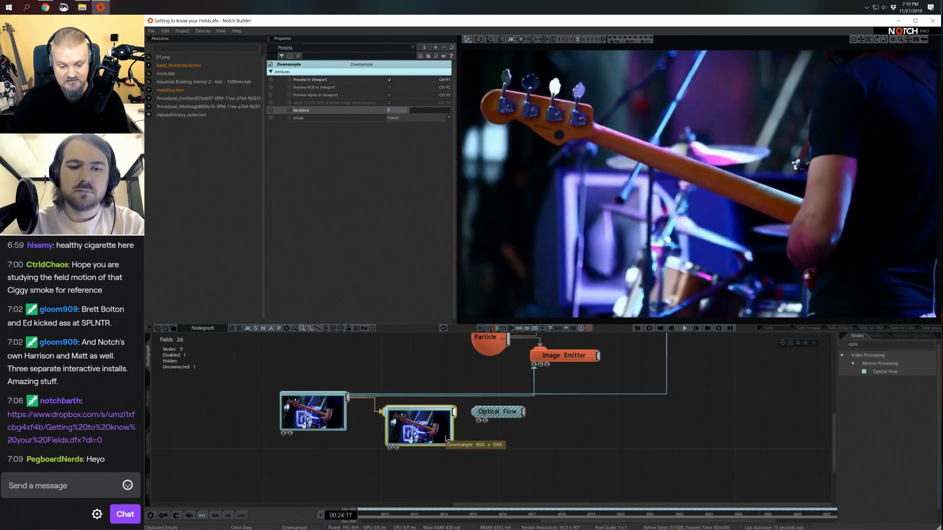
pyautogui.moveTo(388, 107); pyautogui.dragTo(391, 107)
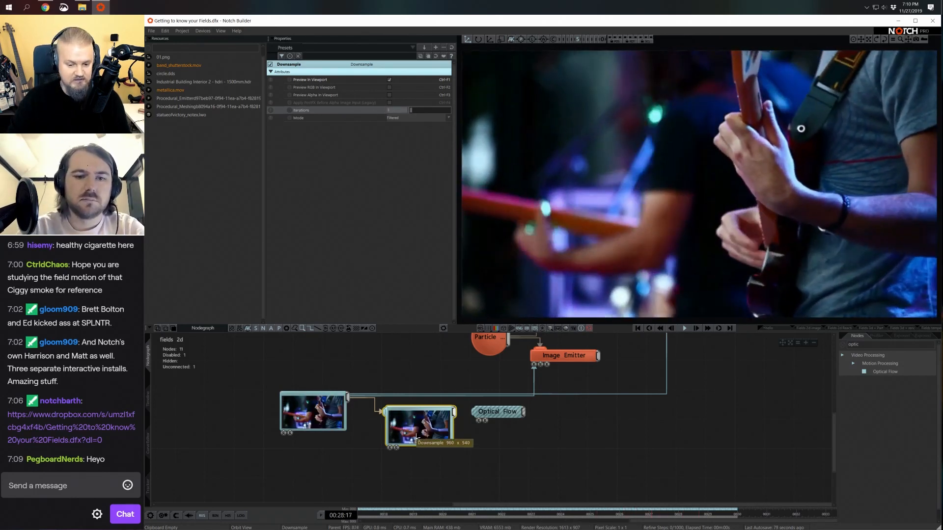
pyautogui.doubleClick(389, 110)
pyautogui.write('2')
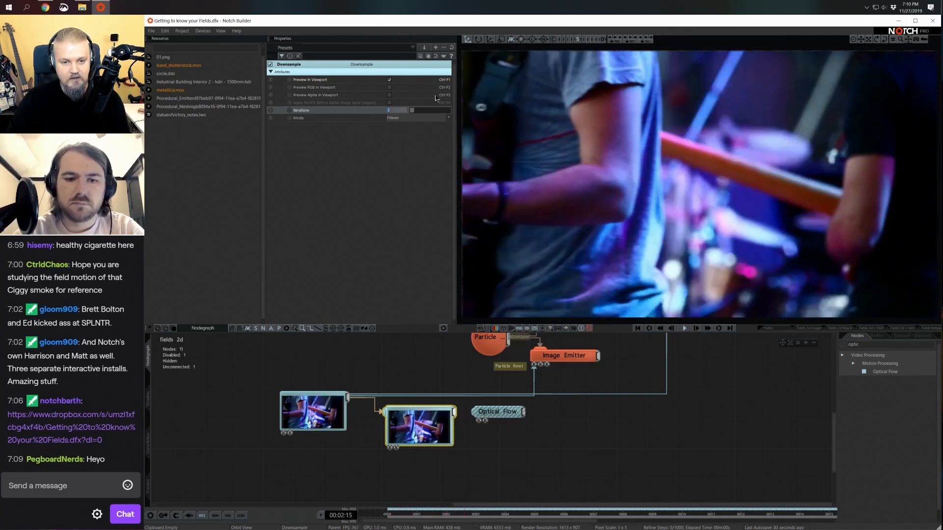
pyautogui.scroll(-1, 422, 412)
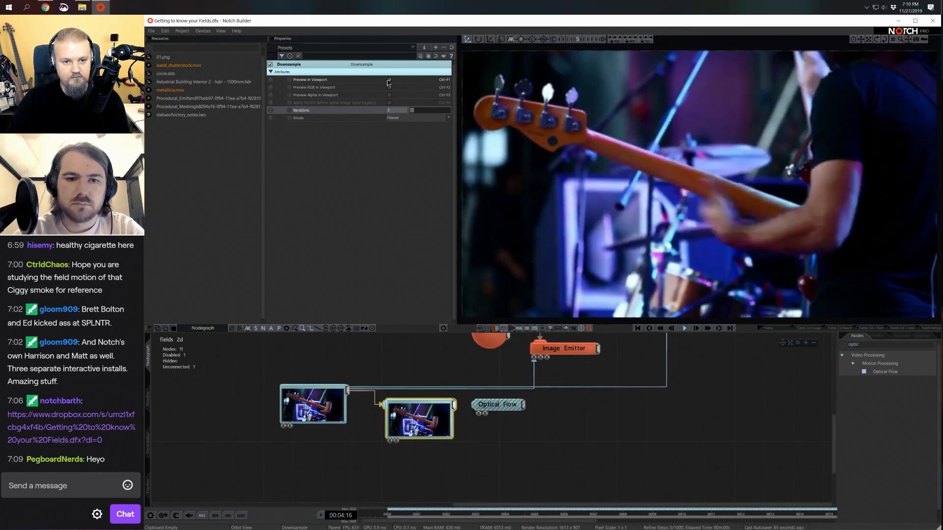
pyautogui.click(389, 80)
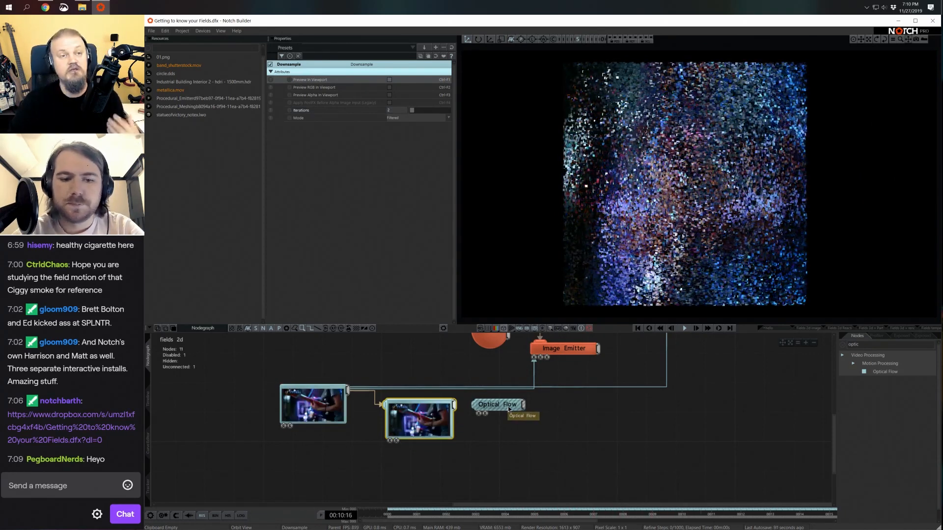
# Connect the Downsample output to the Optical Flow and inspect the flow image through its node thumbnail and viewport preview.
pyautogui.moveTo(454, 404); pyautogui.dragTo(506, 406)
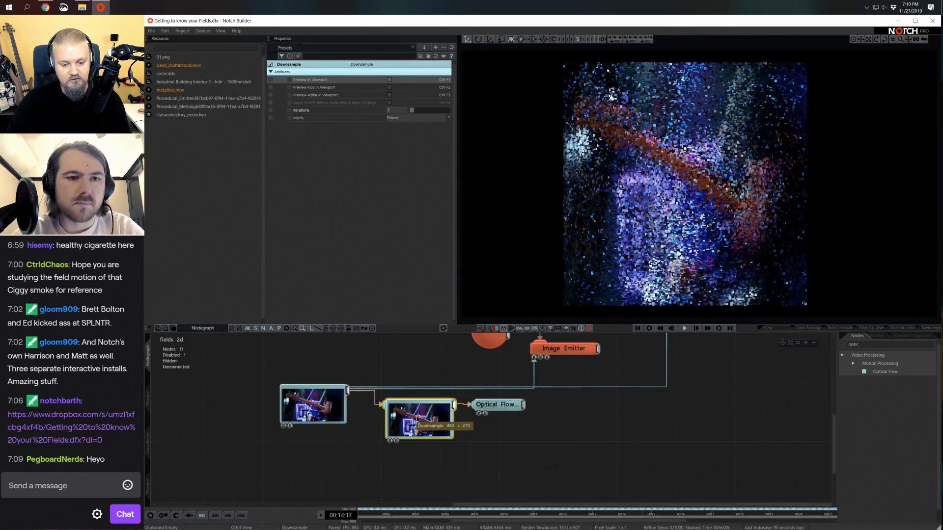
pyautogui.click(401, 406)
pyautogui.click(501, 405)
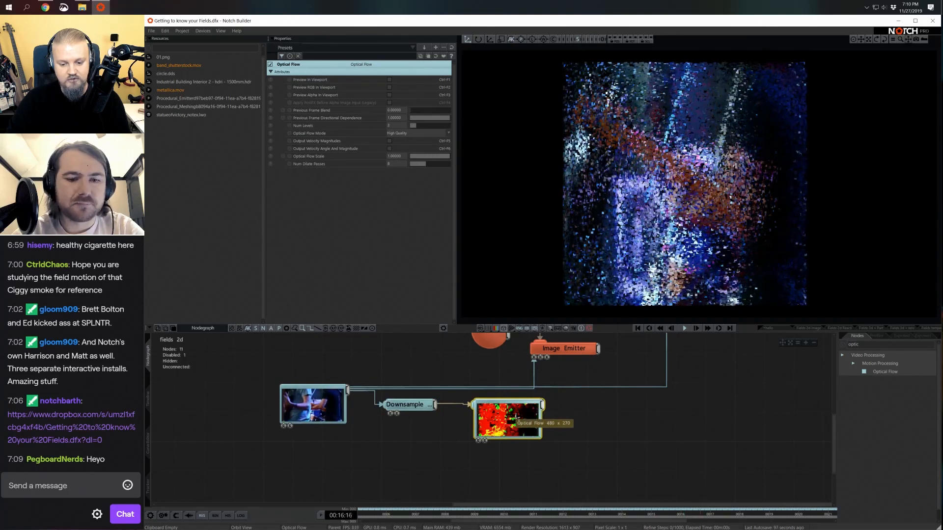
pyautogui.click(391, 80)
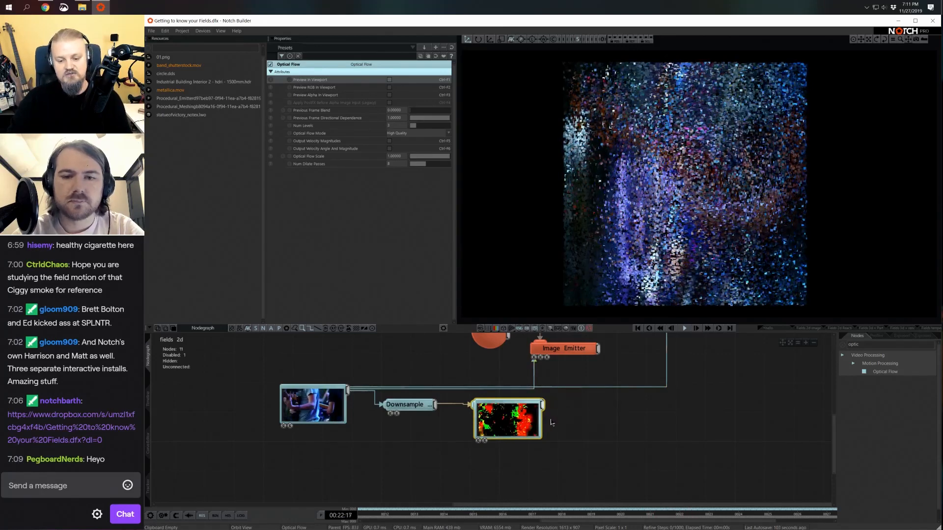
pyautogui.scroll(1, 506, 392)
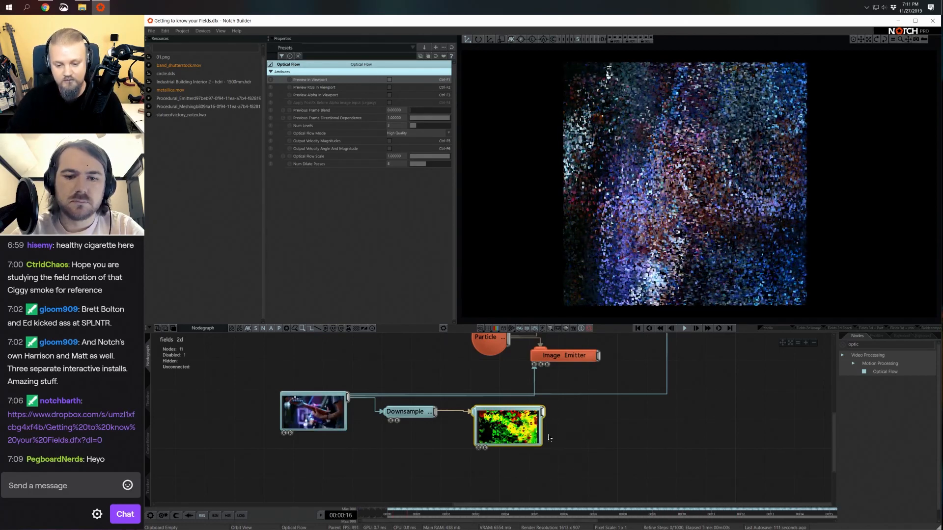
# Place the Optical Flow lower, connect its output to the particle Image Emitter's Motion Video Node input, and select the emitter.
pyautogui.moveTo(499, 413); pyautogui.dragTo(499, 442)
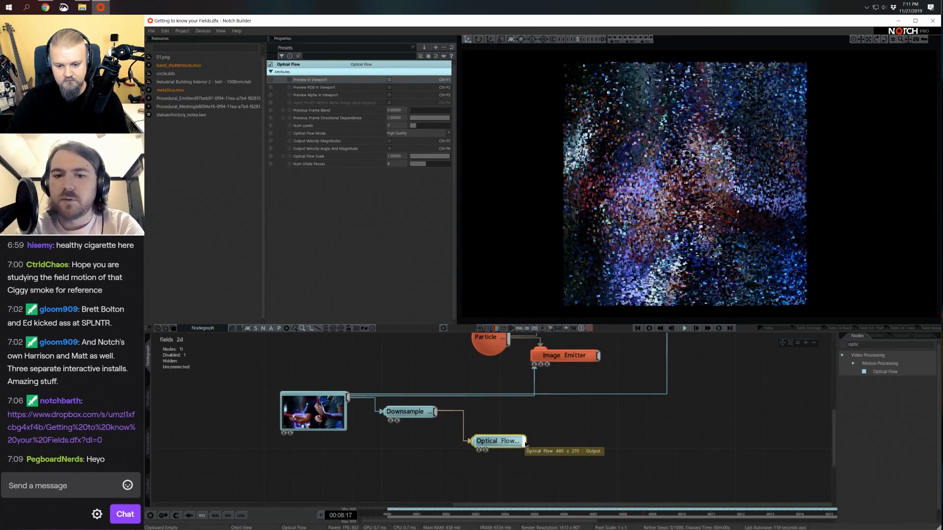
pyautogui.moveTo(554, 421); pyautogui.dragTo(555, 429, button='middle')
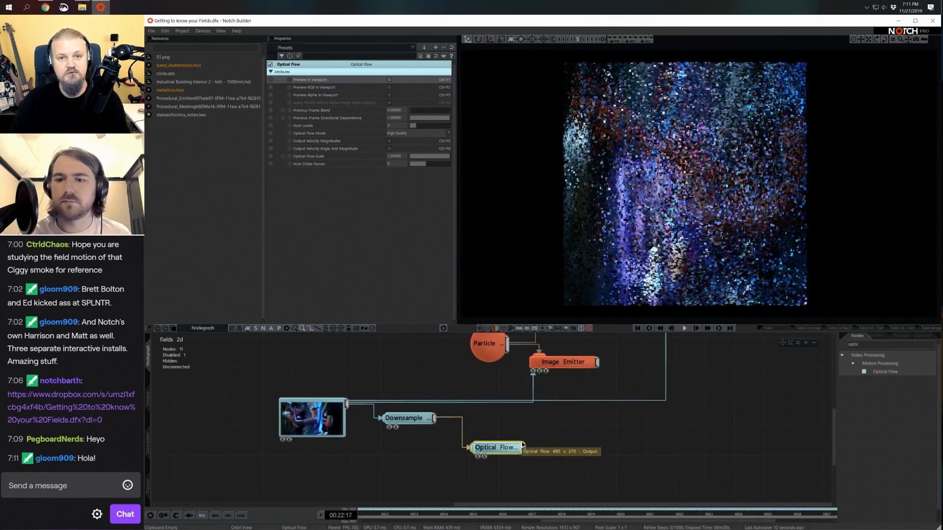
pyautogui.click(403, 418)
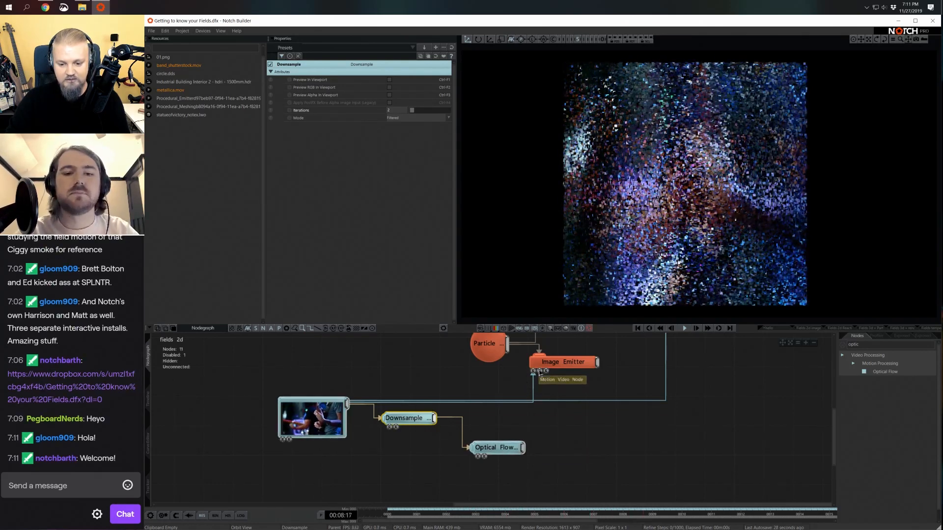
pyautogui.moveTo(525, 450); pyautogui.dragTo(539, 371)
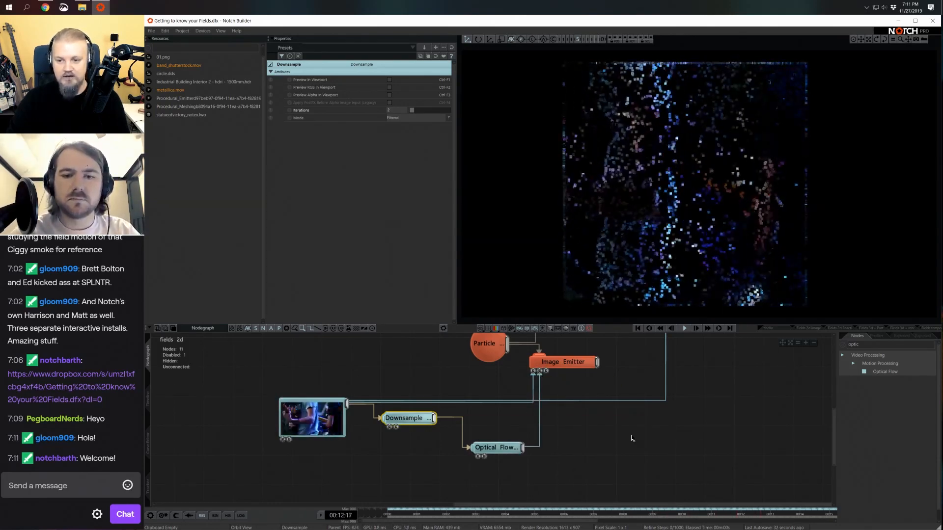
pyautogui.scroll(1, 594, 390)
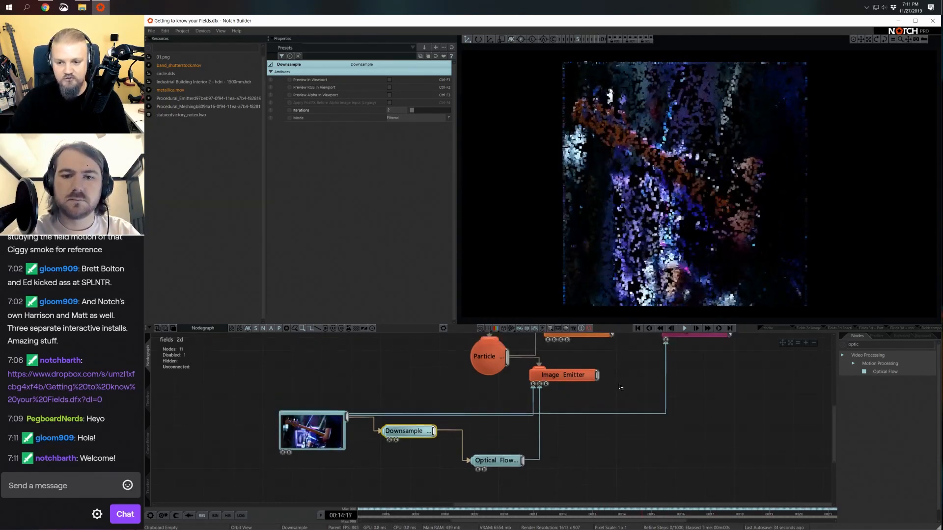
pyautogui.click(574, 374)
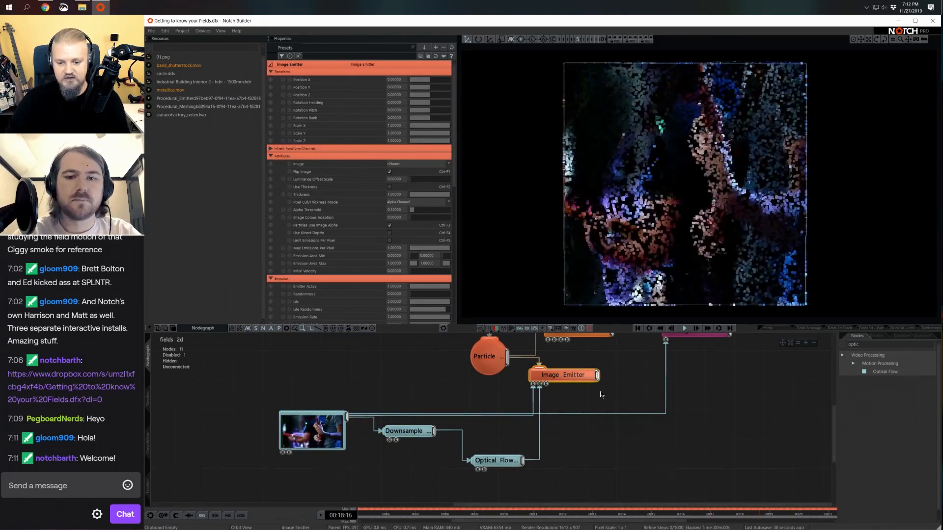
# Set the particle Image Emitter's Scale X to 16/9.
pyautogui.moveTo(618, 334); pyautogui.dragTo(612, 363, button='middle')
pyautogui.moveTo(684, 365); pyautogui.dragTo(607, 383, button='middle')
pyautogui.moveTo(608, 385); pyautogui.dragTo(637, 400)
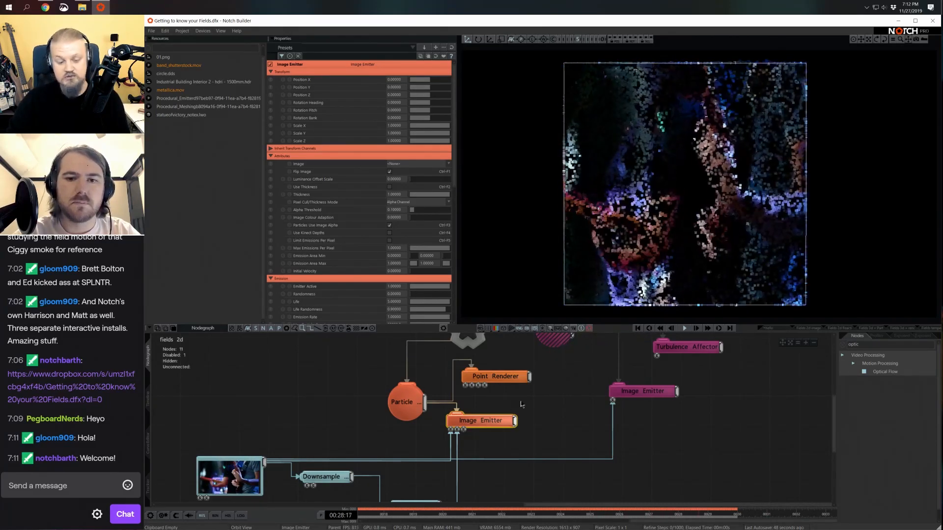
pyautogui.doubleClick(393, 126)
pyautogui.write('16/9')
pyautogui.press('Return')
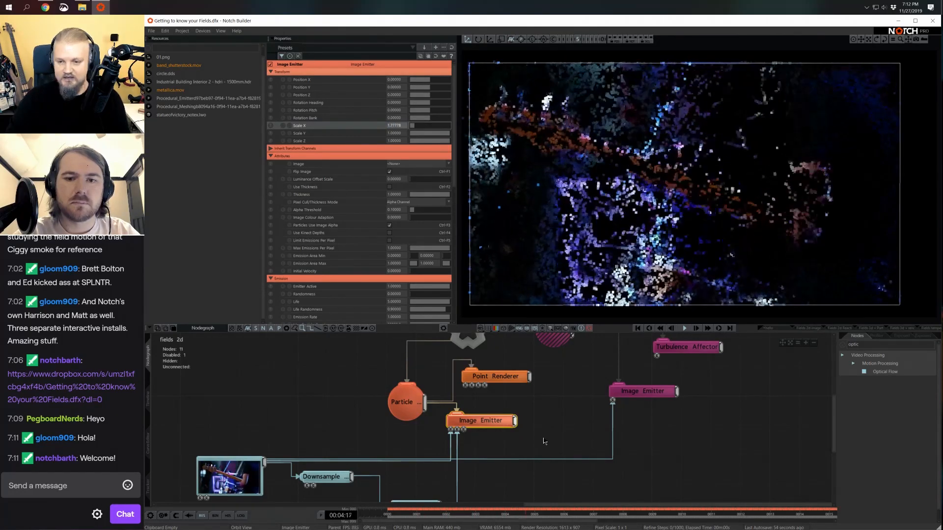
# Clear the node search and re-enable the Field Root.
pyautogui.moveTo(551, 450); pyautogui.dragTo(486, 429, button='middle')
pyautogui.scroll(-2, 485, 428)
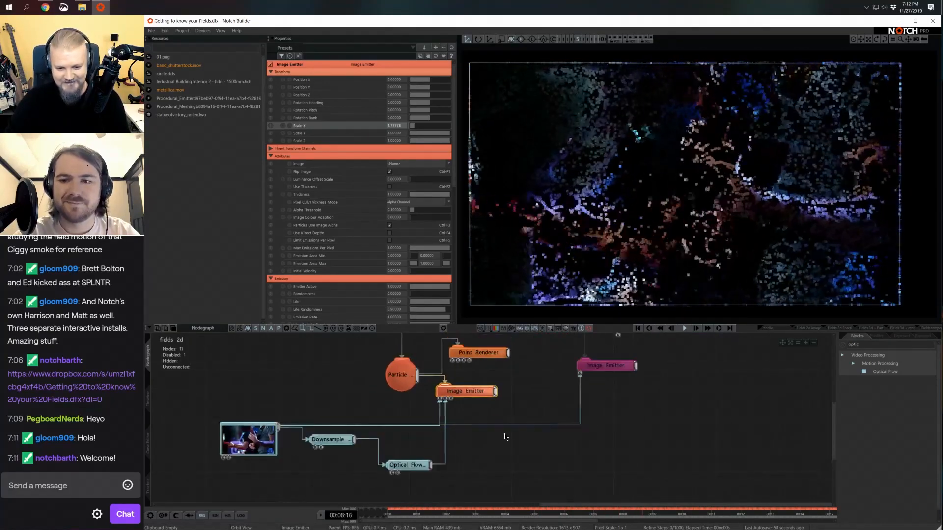
pyautogui.press('BackSpace')
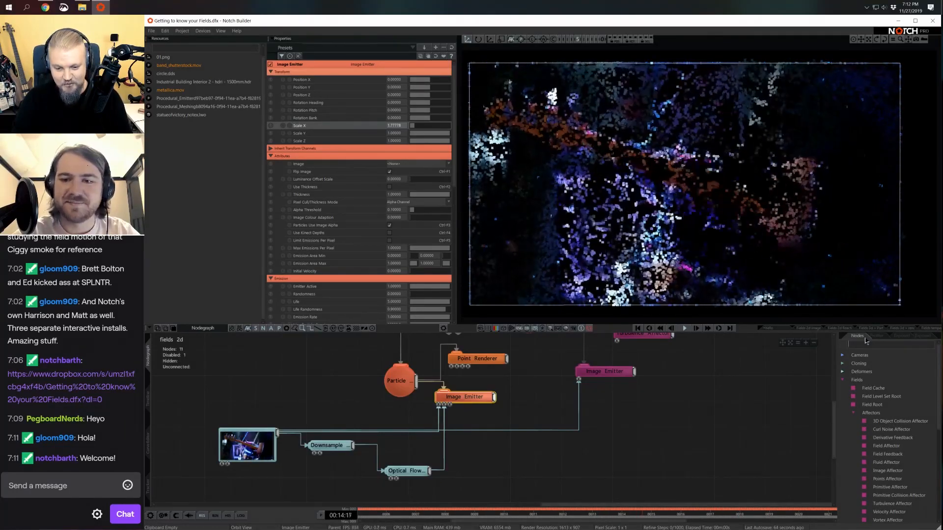
pyautogui.click(867, 341)
pyautogui.scroll(-2, 766, 436)
pyautogui.moveTo(747, 432); pyautogui.dragTo(721, 456, button='middle')
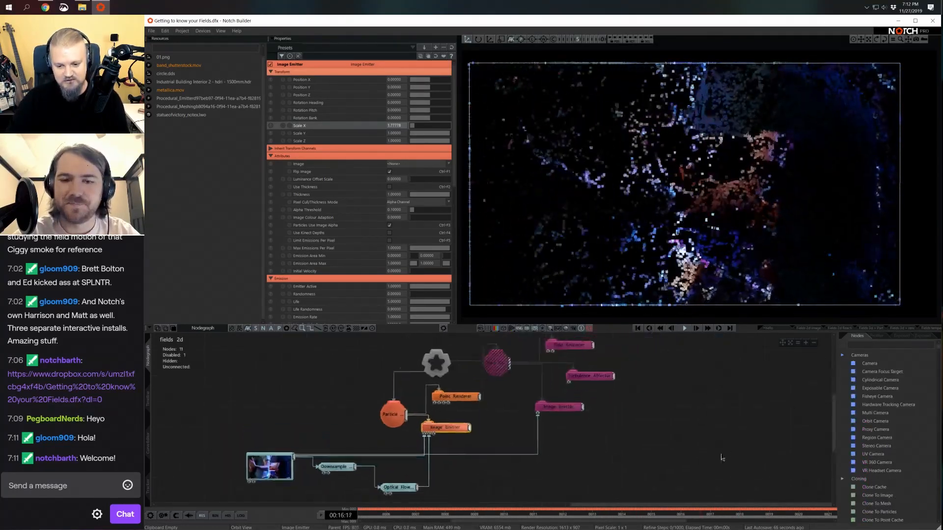
pyautogui.click(504, 366)
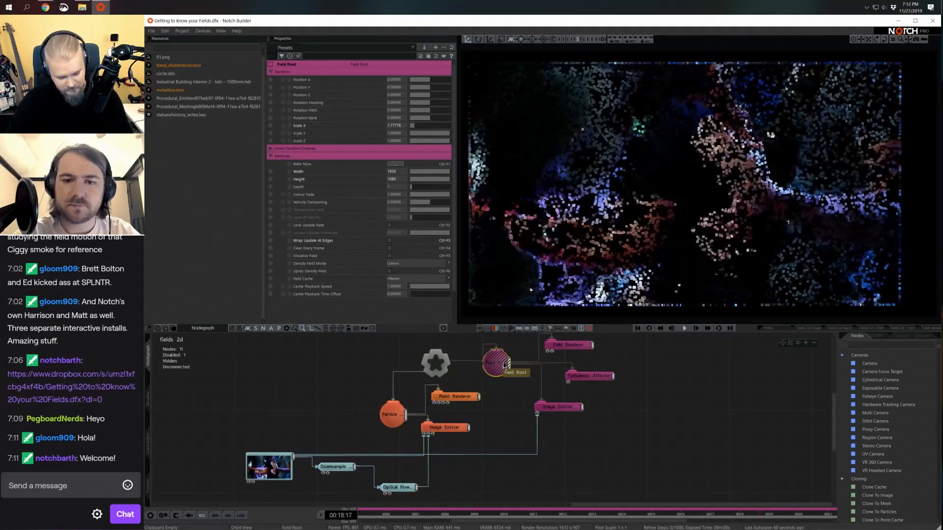
pyautogui.hotkey('ctrl', 'e')
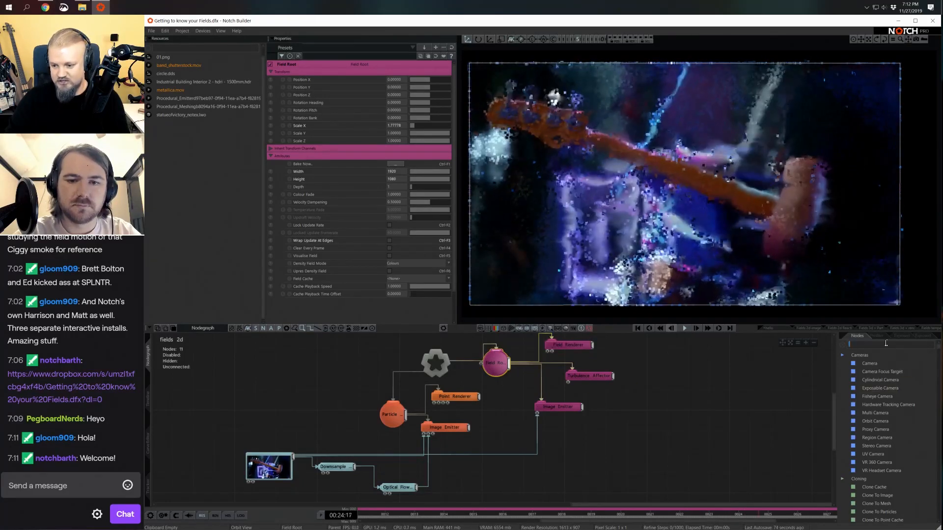
# Find the Fields Particle Emitter with the search "partic" and place it between the particle and field Image Emitters, moving the latter aside.
pyautogui.press('BackSpace')
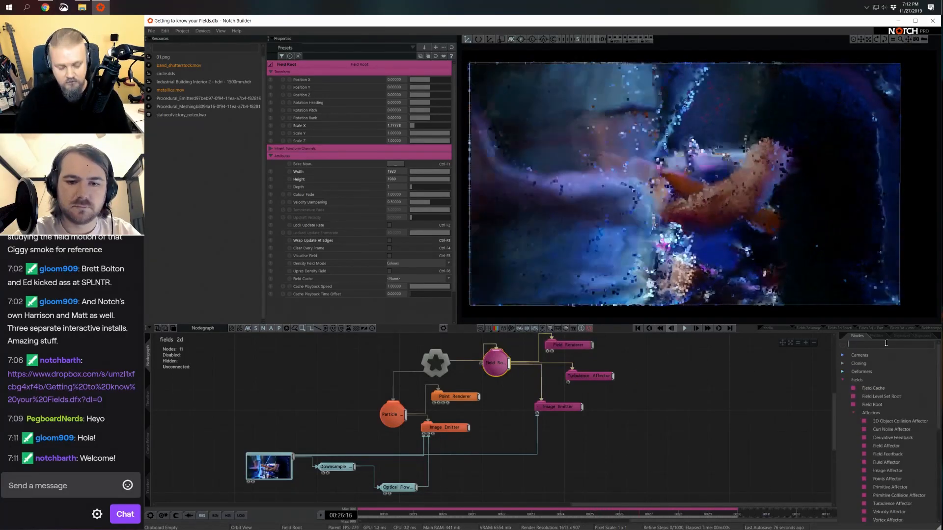
pyautogui.write('partic')
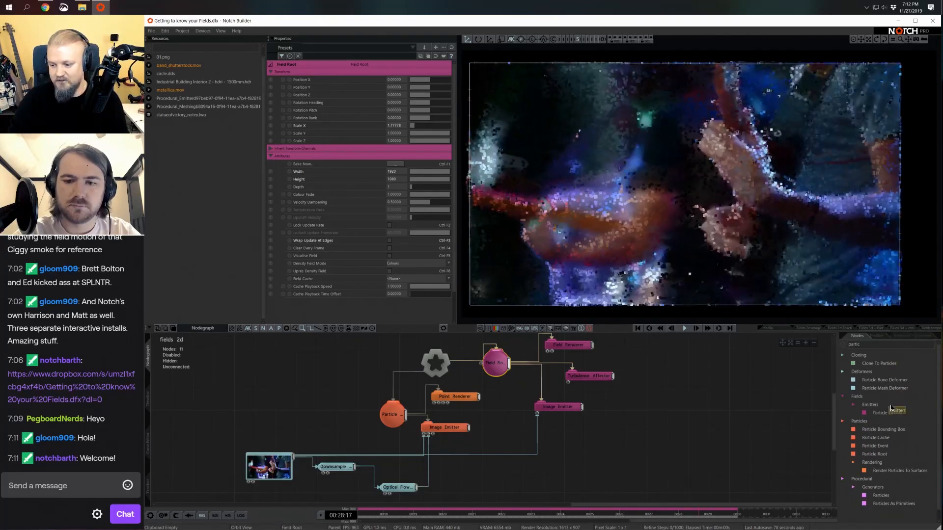
pyautogui.moveTo(888, 413); pyautogui.dragTo(491, 422)
pyautogui.moveTo(539, 431); pyautogui.dragTo(660, 407)
pyautogui.scroll(2, 566, 398)
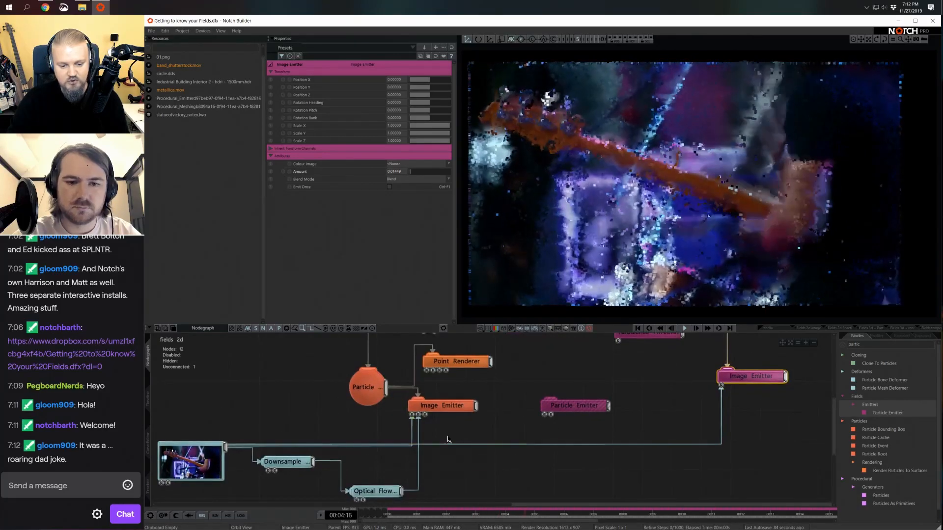
pyautogui.click(549, 424)
pyautogui.moveTo(549, 424); pyautogui.dragTo(534, 424)
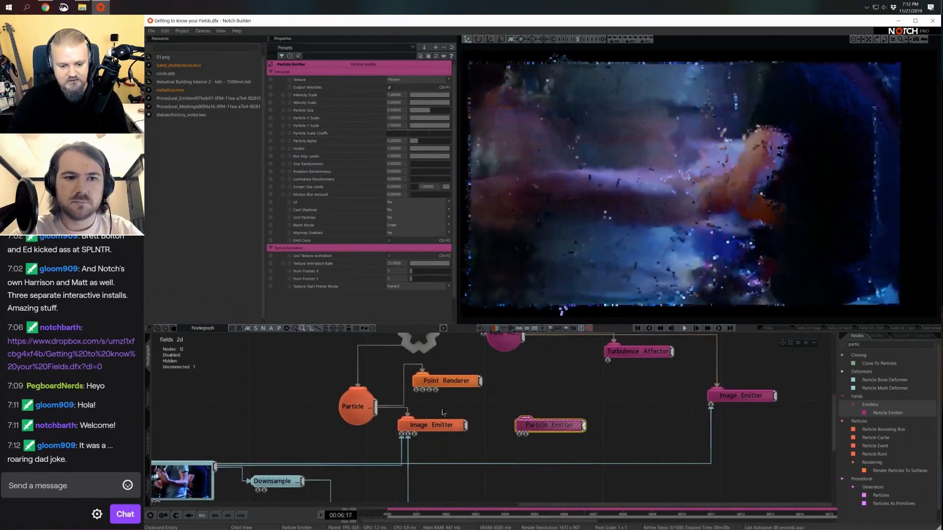
# Disable the Point Renderer and connect the Field Root to the new Particle Emitter.
pyautogui.click(451, 383)
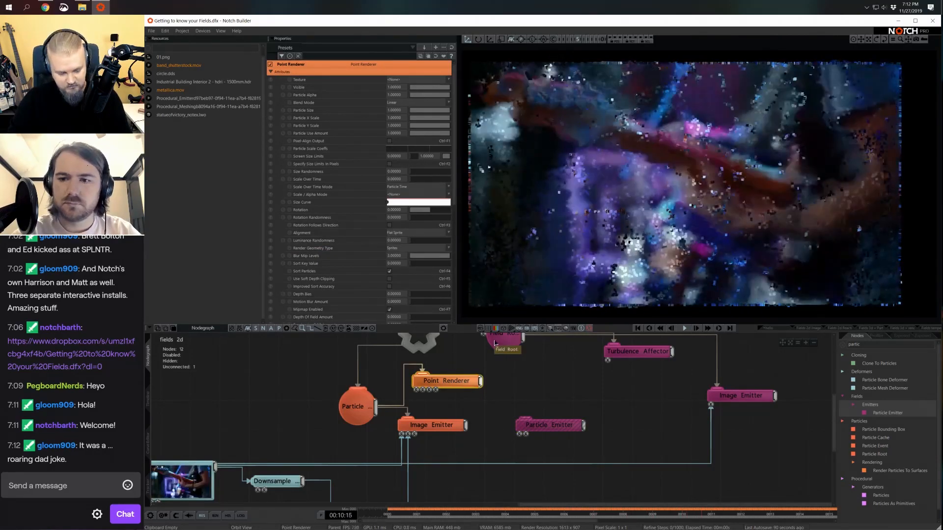
pyautogui.press('d')
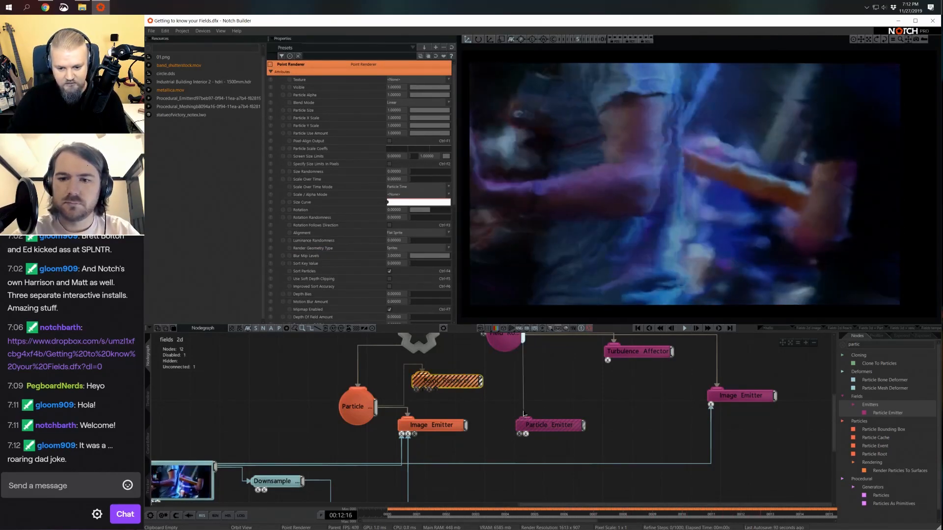
pyautogui.moveTo(526, 413); pyautogui.dragTo(520, 436, button='middle')
pyautogui.click(549, 434)
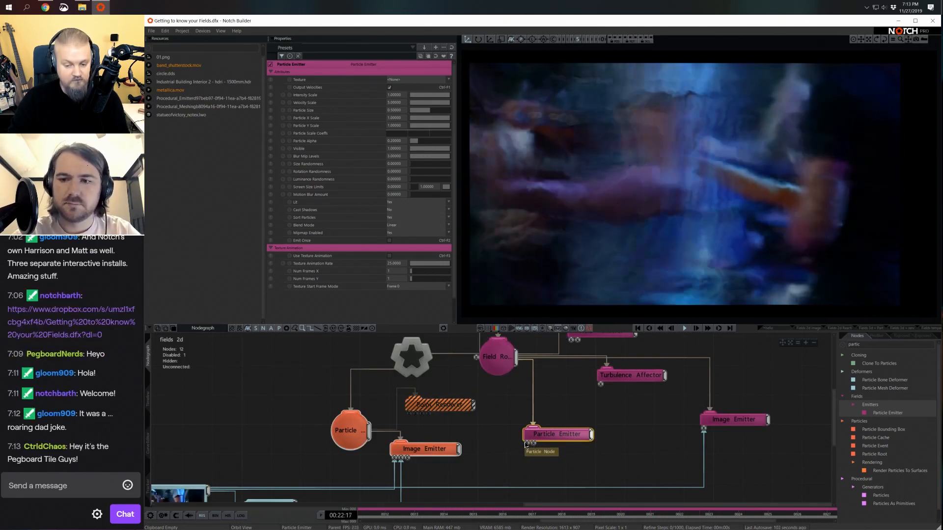
# Connect the Particle Root output to the Particle Emitter's Particle Node input, and disable the field Image Emitter.
pyautogui.moveTo(370, 434); pyautogui.dragTo(451, 426)
pyautogui.moveTo(549, 450); pyautogui.dragTo(529, 443)
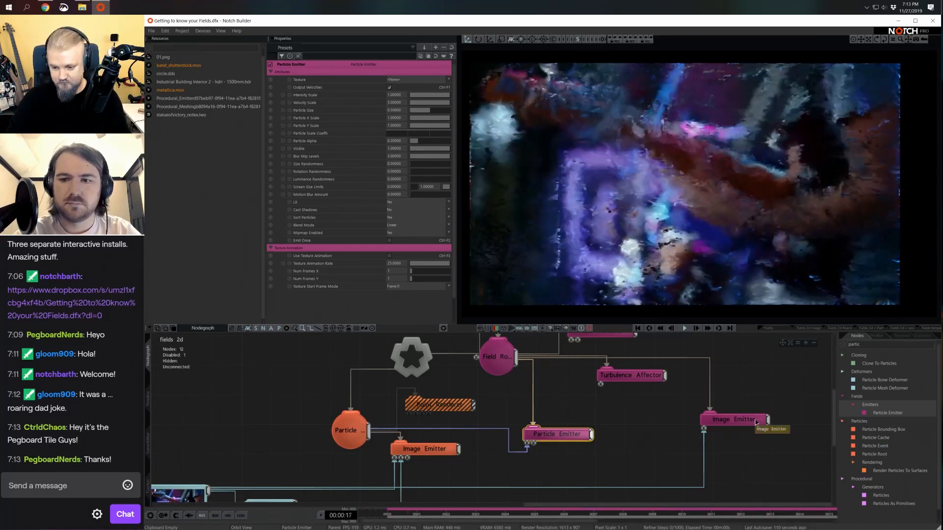
pyautogui.click(756, 423)
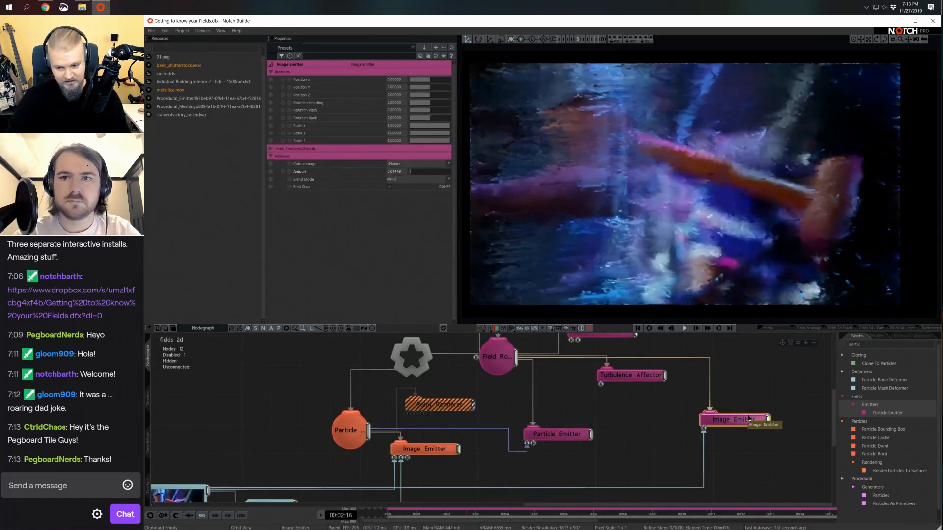
pyautogui.press('d')
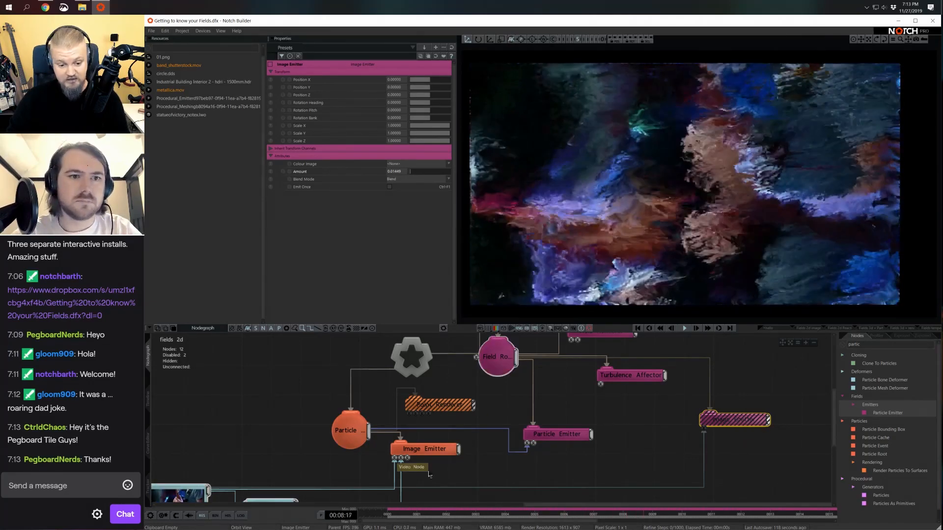
pyautogui.moveTo(453, 477); pyautogui.dragTo(457, 455, button='middle')
pyautogui.scroll(-1, 457, 456)
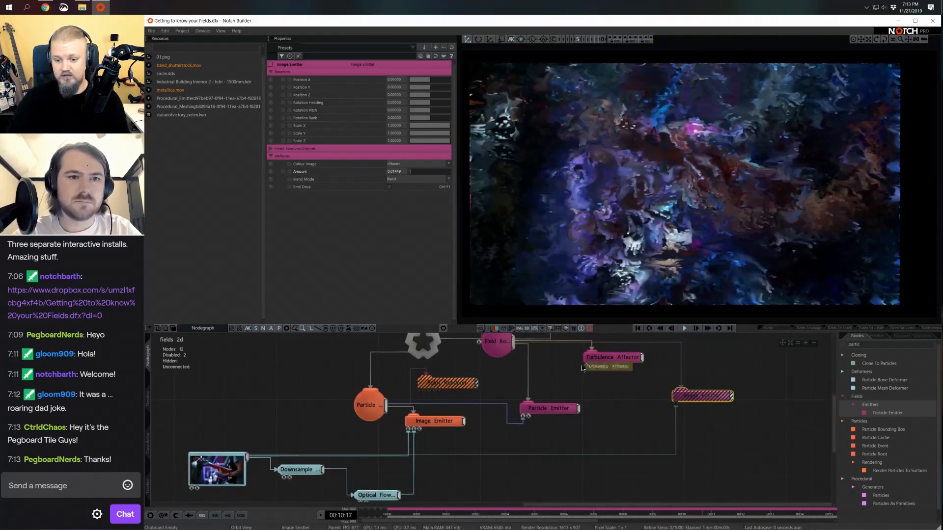
# Inspect the field's particle marks up close and set the Particle Emitter's Texture to circle.dds.
pyautogui.moveTo(582, 367); pyautogui.dragTo(578, 391, button='middle')
pyautogui.scroll(2, 564, 412)
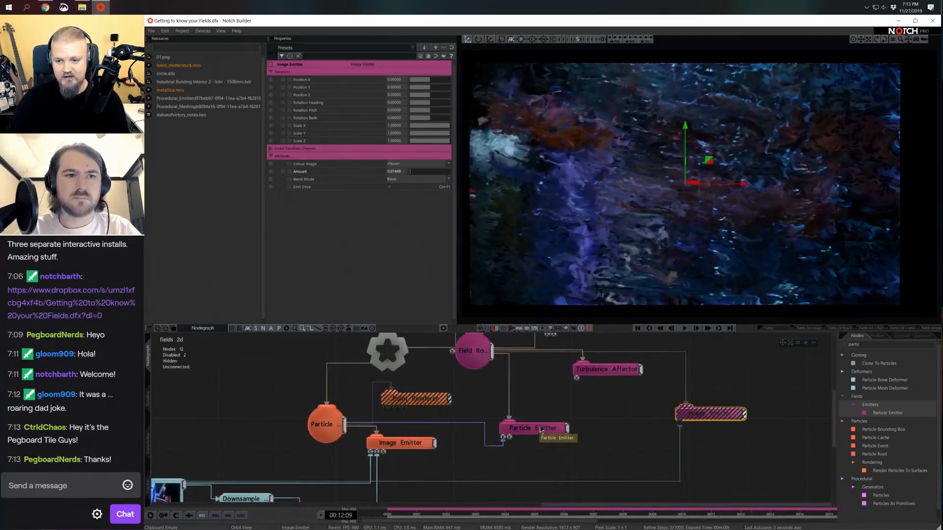
pyautogui.keyDown('alt'); pyautogui.moveTo(663, 158); pyautogui.dragTo(708, 164, button='right'); pyautogui.keyUp('alt')
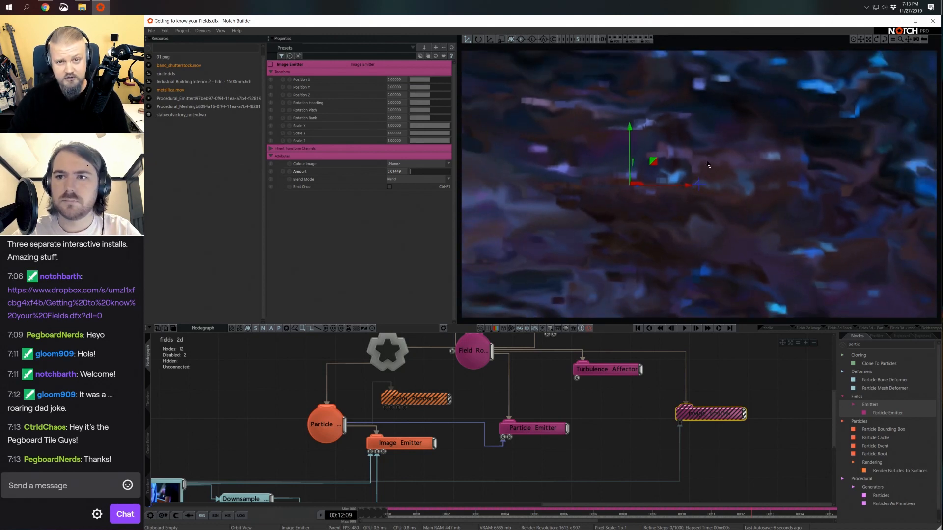
pyautogui.keyDown('alt'); pyautogui.moveTo(695, 171); pyautogui.dragTo(704, 178); pyautogui.keyUp('alt')
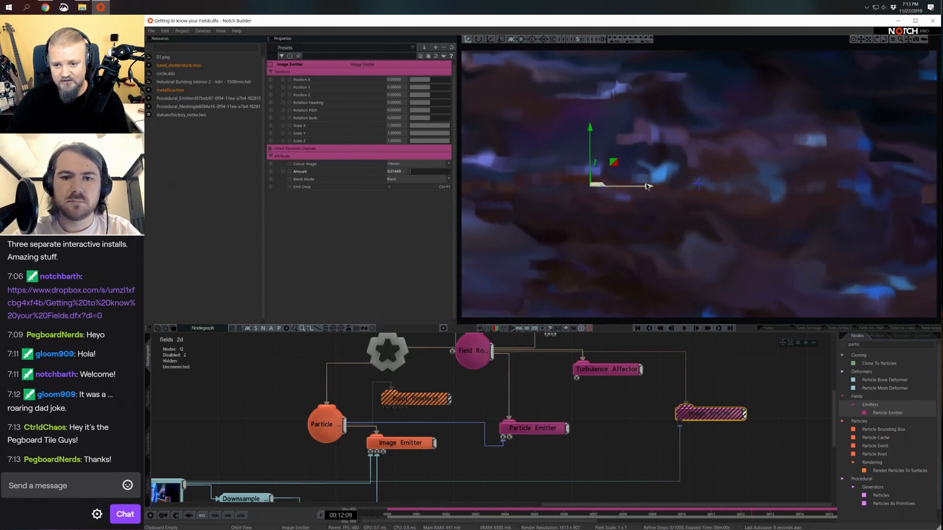
pyautogui.click(508, 430)
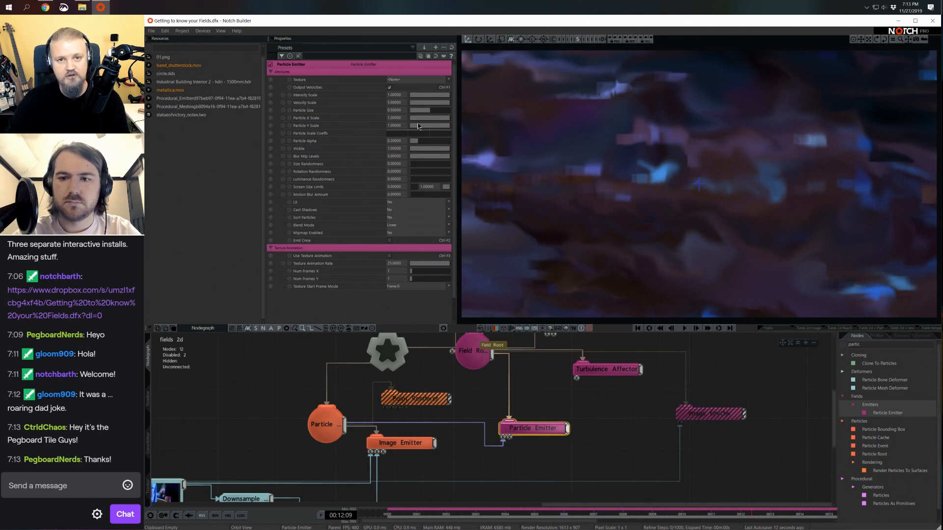
pyautogui.click(407, 80)
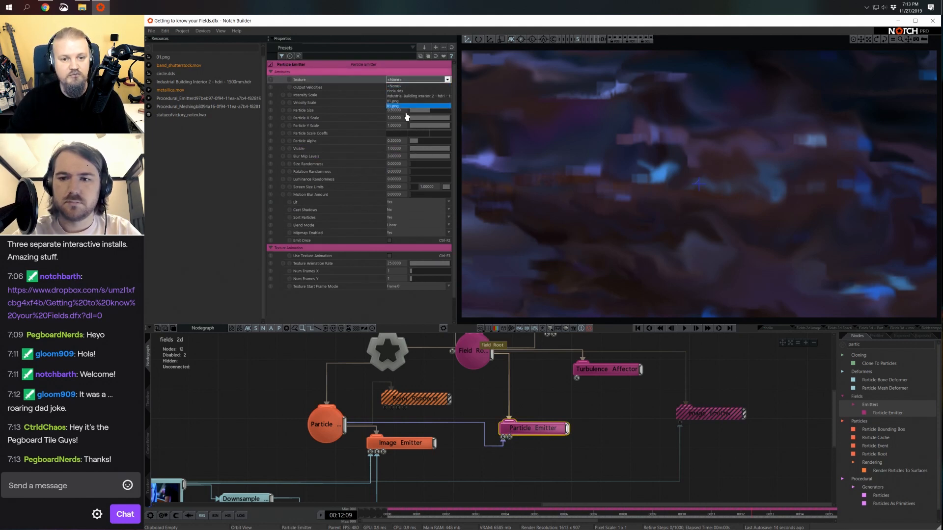
pyautogui.click(407, 91)
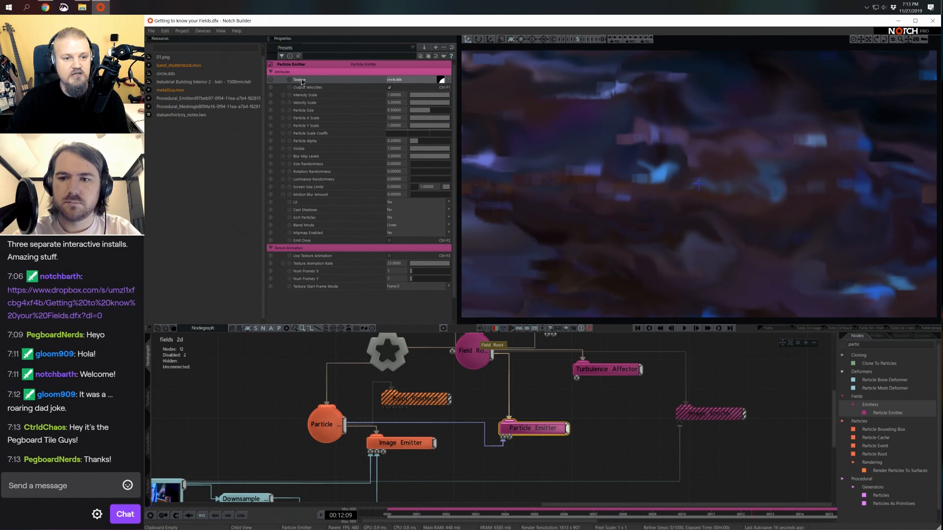
# Preview circle.dds in the viewport through a temporary Video Loader, and delete that loader.
pyautogui.moveTo(166, 73); pyautogui.dragTo(231, 381)
pyautogui.click(390, 80)
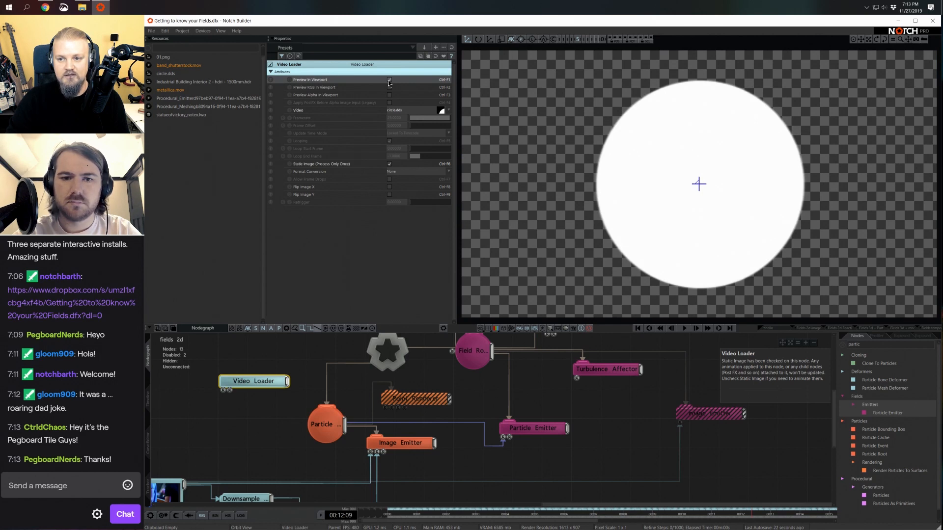
pyautogui.click(389, 80)
pyautogui.press('Delete')
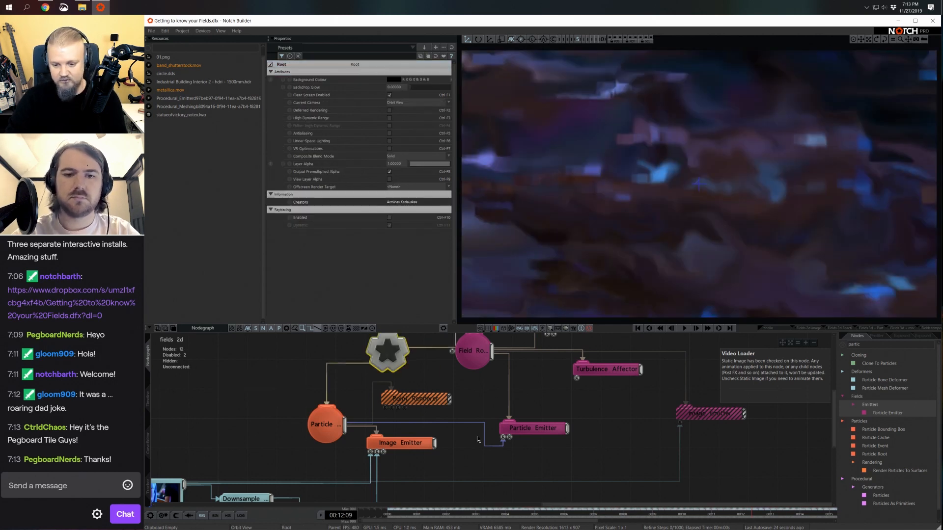
# Set the field Particle Emitter's Particle Y Scale to 1.77778 to match the Field Root's aspect ratio.
pyautogui.click(537, 429)
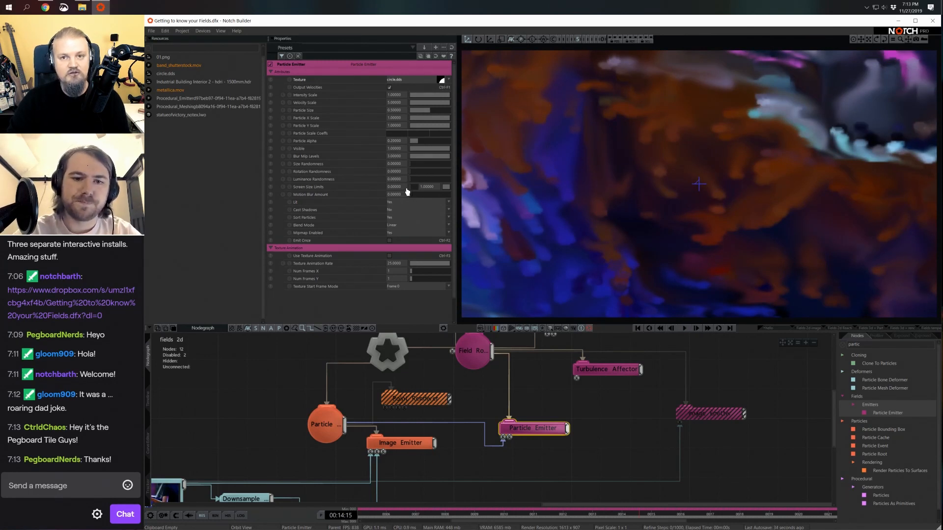
pyautogui.click(473, 359)
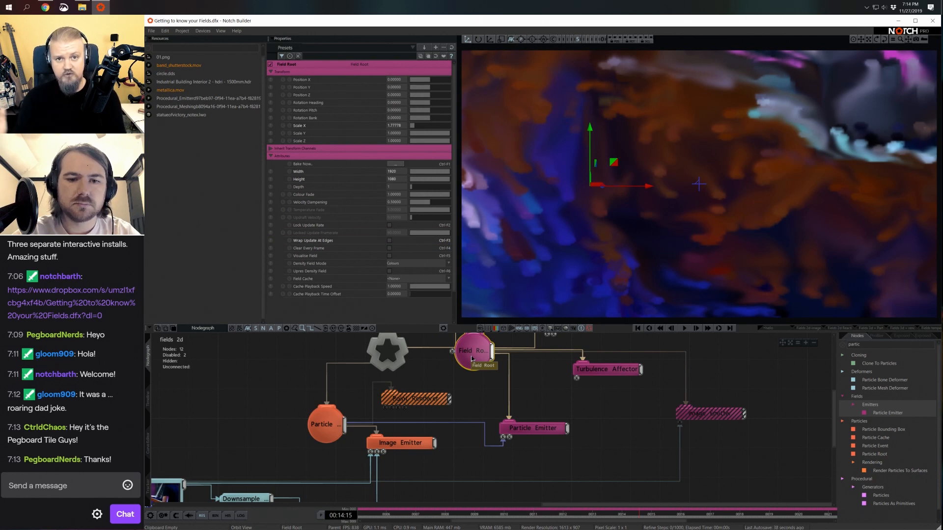
pyautogui.click(550, 434)
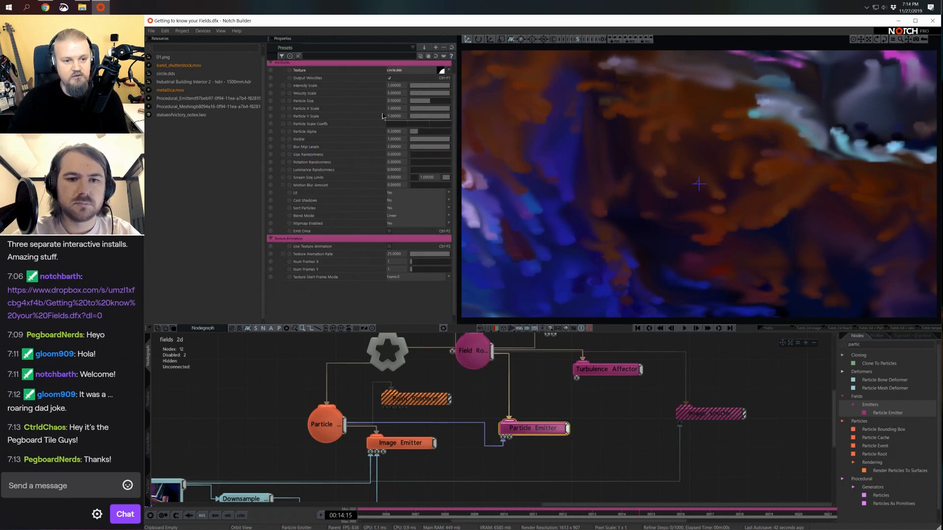
pyautogui.click(390, 117)
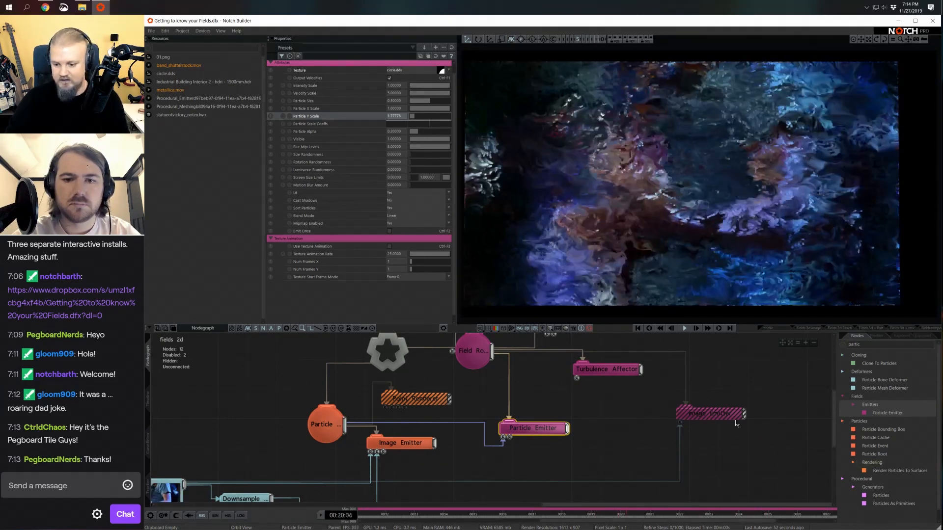
# Re-enable the field Image Emitter and disable the Turbulence Affector.
pyautogui.click(718, 415)
pyautogui.press('e')
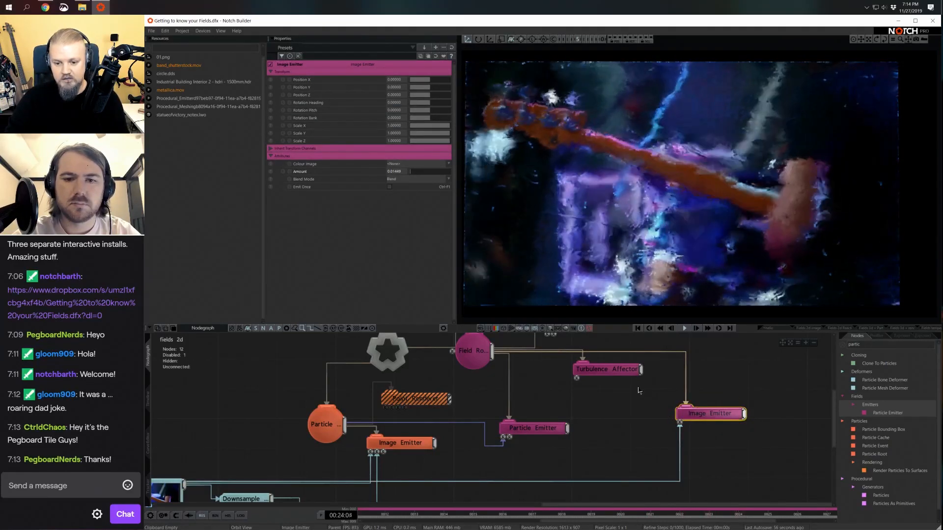
pyautogui.moveTo(642, 391); pyautogui.dragTo(635, 416, button='middle')
pyautogui.click(612, 402)
pyautogui.press('e')
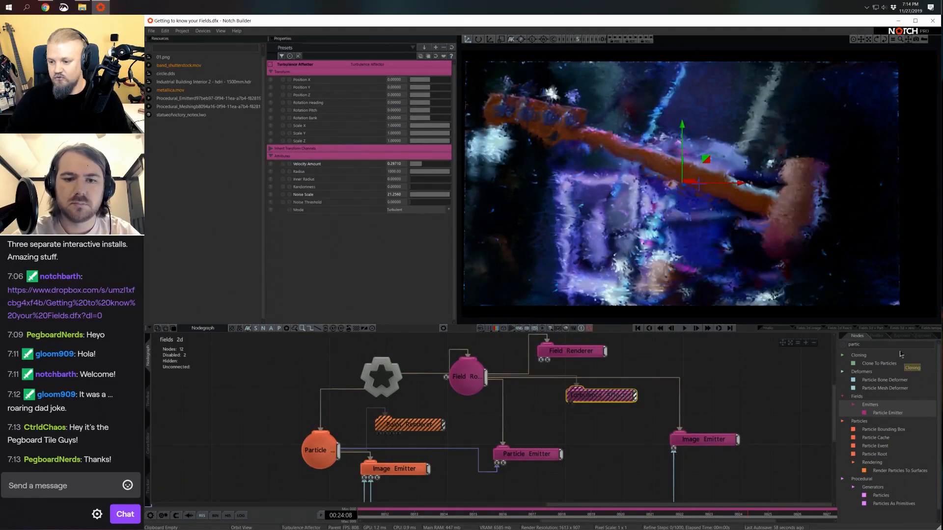
# Find the fields Curl Noise Affector in the node library and add it under the Field Root, above the field Image Emitter.
pyautogui.press('BackSpace')
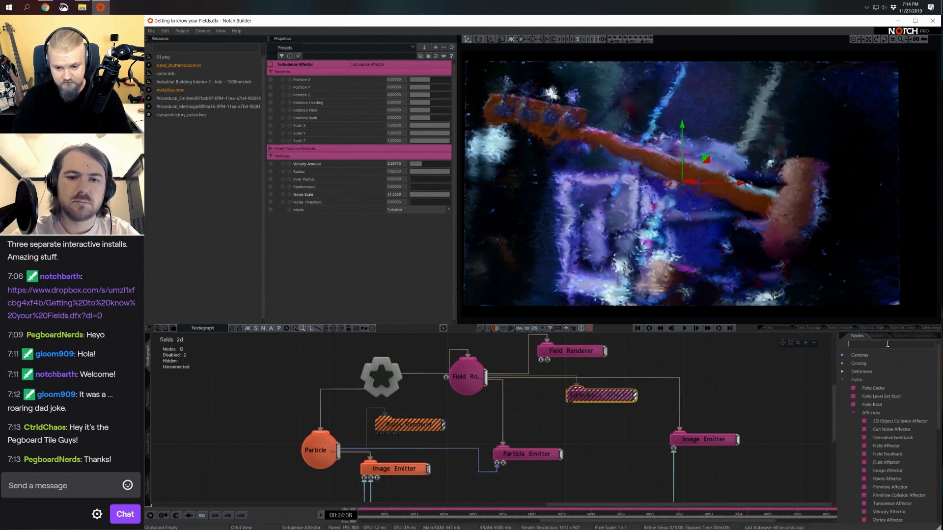
pyautogui.write('ve')
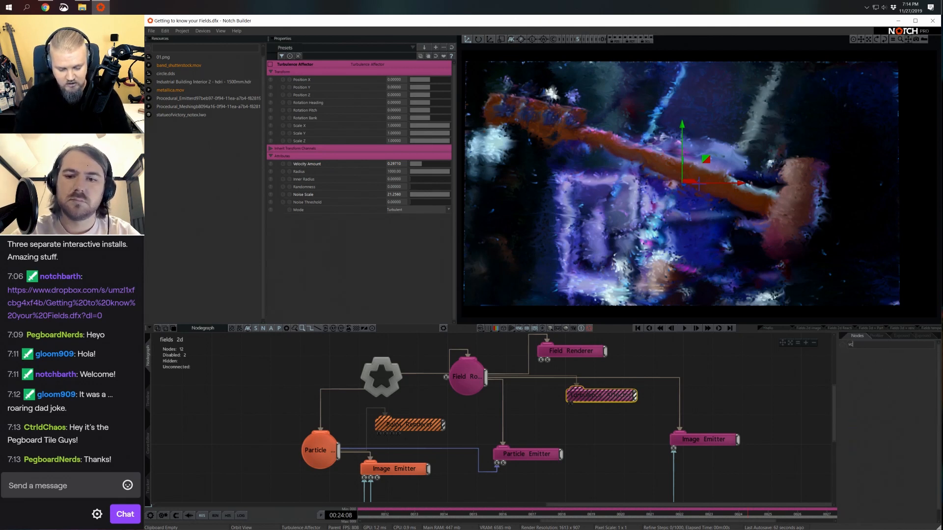
pyautogui.press('BackSpace')
pyautogui.press('BackSpace')
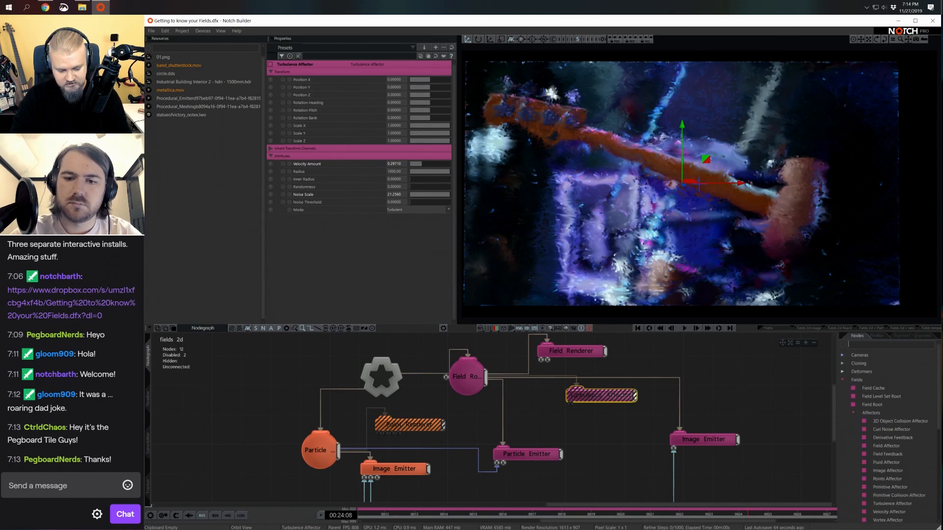
pyautogui.write('curl')
pyautogui.moveTo(900, 390); pyautogui.dragTo(679, 393)
pyautogui.moveTo(487, 377); pyautogui.dragTo(696, 386)
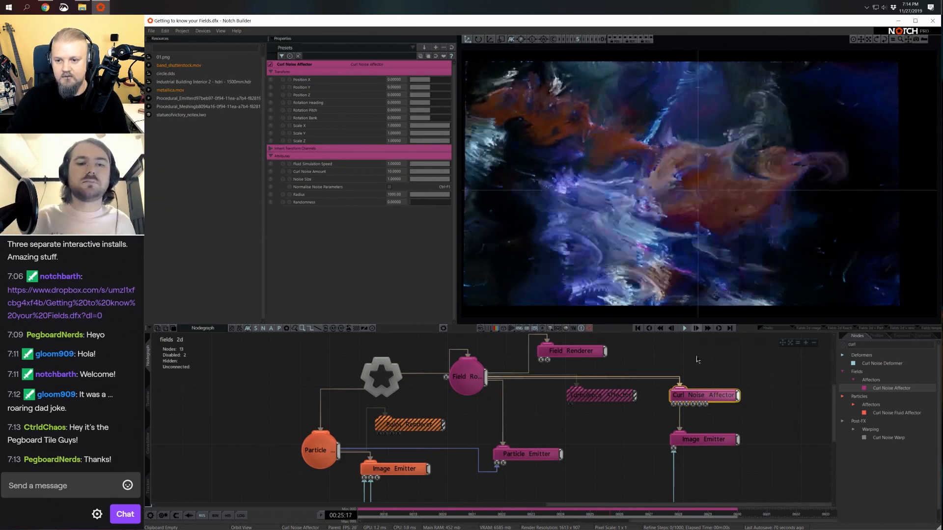
# Set the Curl Noise Affector's Noise Size to about 0.59 and its Fluid Simulation Speed to about 0.72.
pyautogui.moveTo(434, 164); pyautogui.dragTo(426, 182)
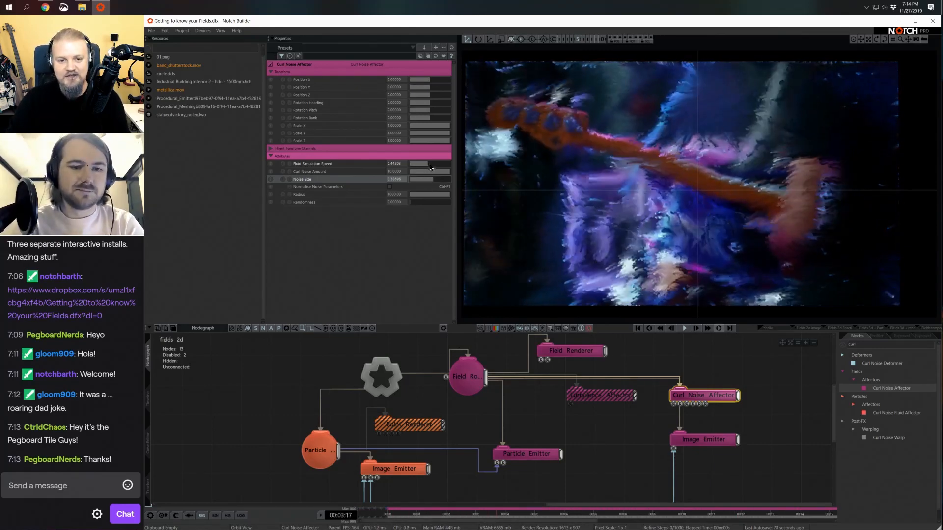
pyautogui.moveTo(431, 166); pyautogui.dragTo(440, 166)
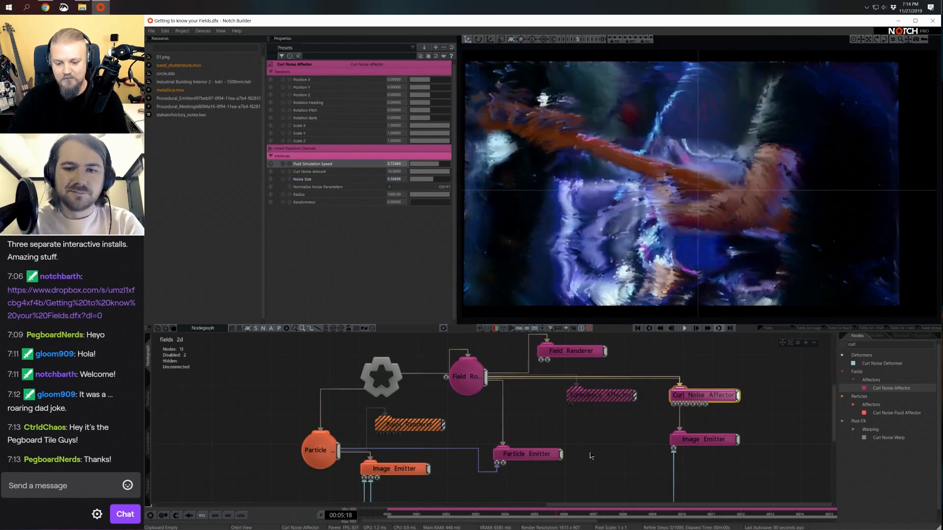
pyautogui.moveTo(591, 456); pyautogui.dragTo(594, 441, button='middle')
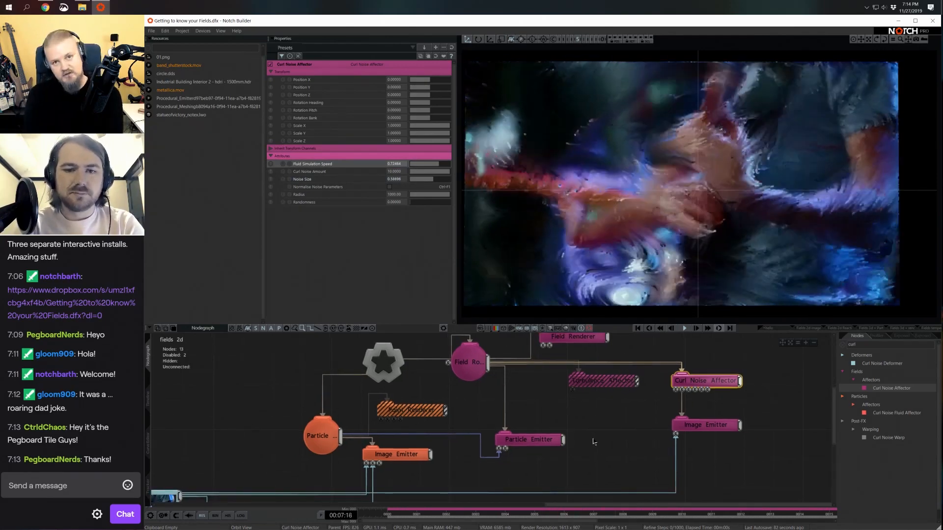
pyautogui.scroll(-2, 594, 442)
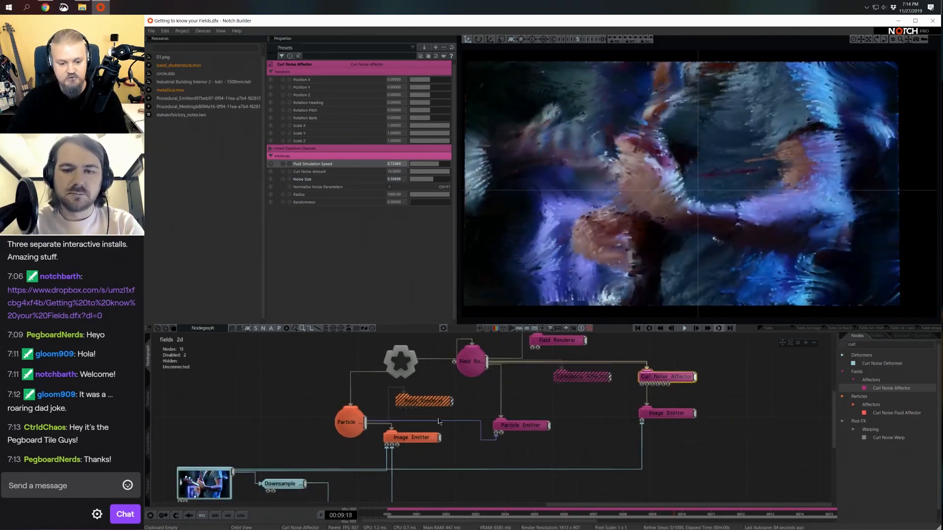
# Clear the node search and look through the available particle affectors in the node library.
pyautogui.click(843, 344)
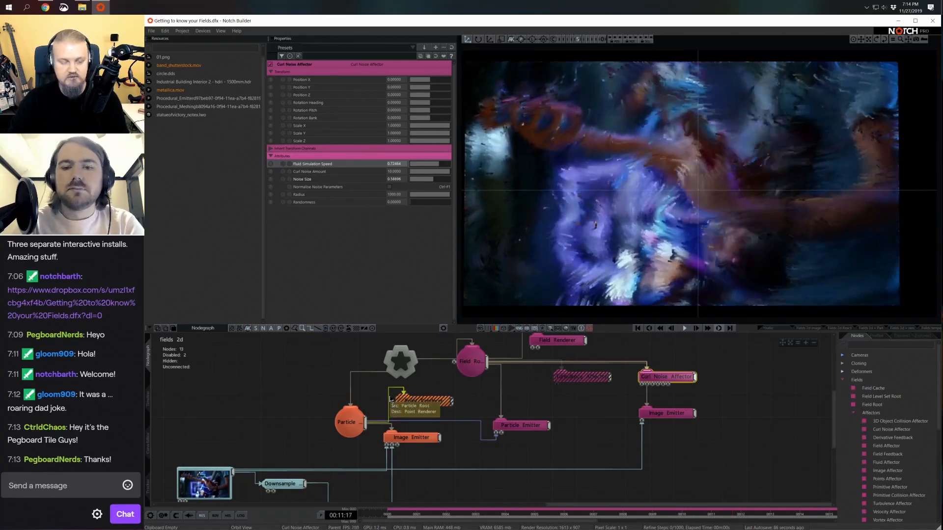
pyautogui.scroll(-7, 868, 437)
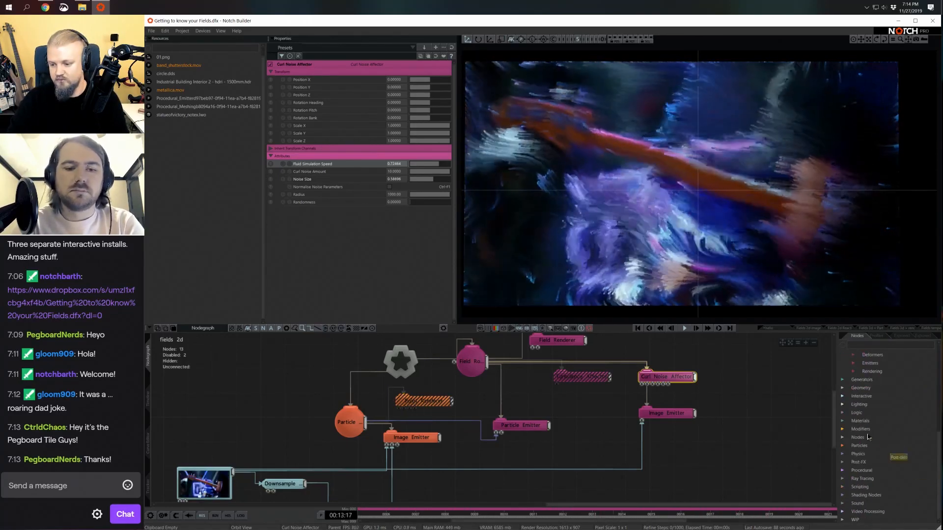
pyautogui.click(843, 446)
pyautogui.scroll(-3, 846, 449)
pyautogui.click(854, 450)
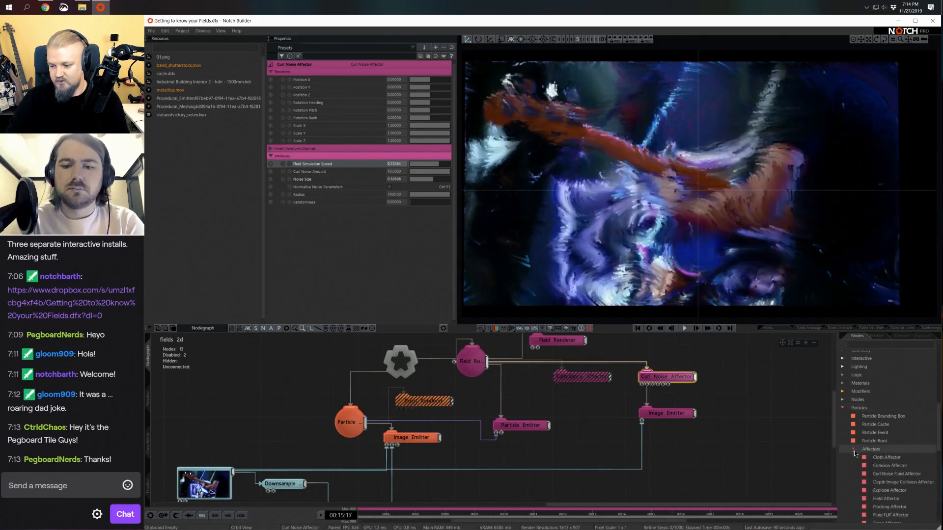
pyautogui.scroll(-5, 857, 455)
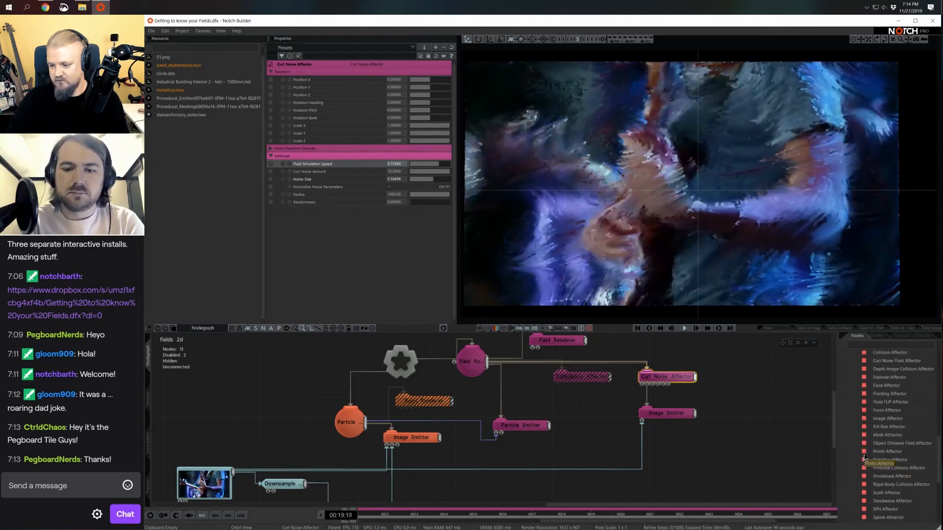
pyautogui.scroll(-3, 865, 457)
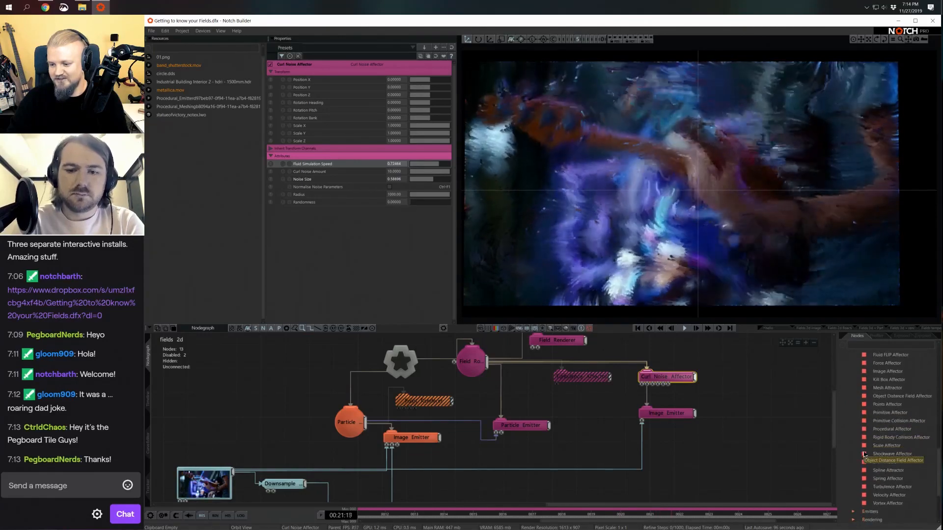
pyautogui.scroll(3, 865, 458)
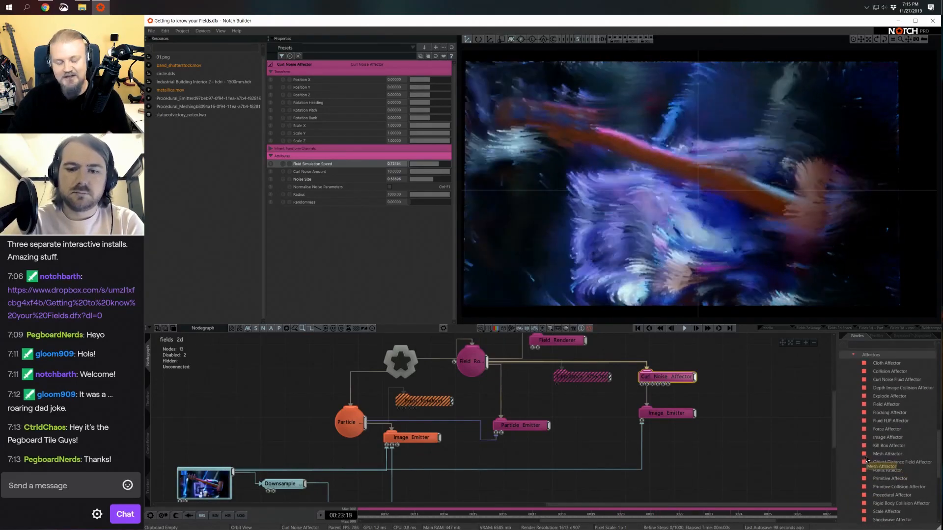
pyautogui.scroll(-6, 867, 460)
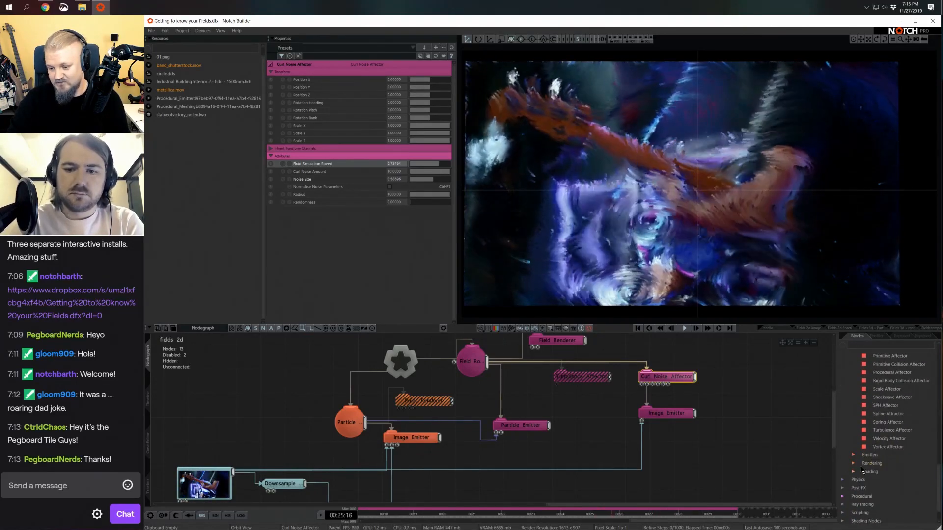
# Add a Geometry Connection Renderer from the particle rendering nodes and connect it to the Particle Root.
pyautogui.click(869, 464)
pyautogui.scroll(-2, 865, 462)
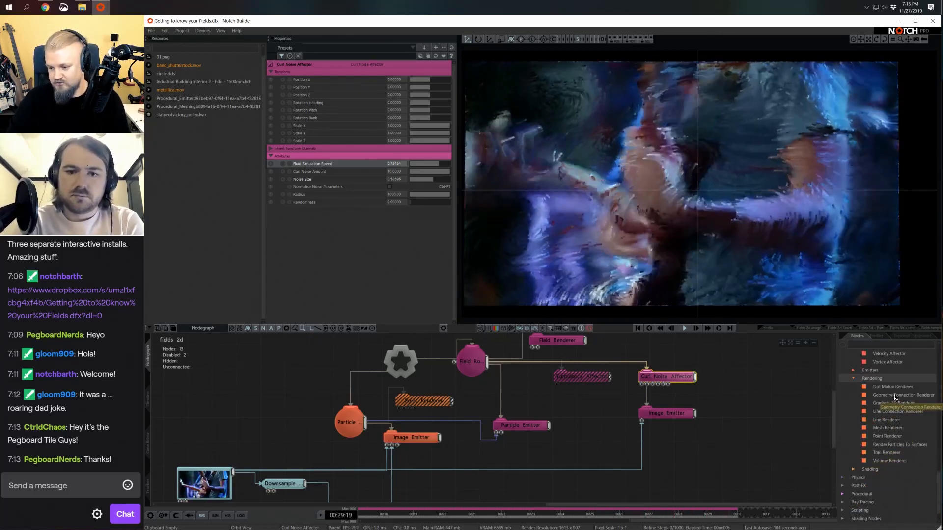
pyautogui.moveTo(895, 396); pyautogui.dragTo(773, 411)
pyautogui.moveTo(708, 431); pyautogui.dragTo(714, 436)
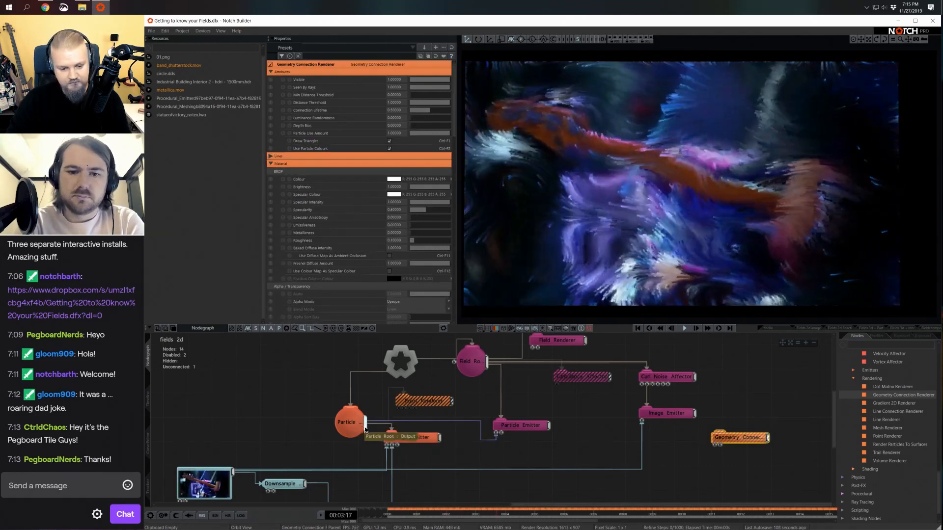
pyautogui.moveTo(365, 422); pyautogui.dragTo(547, 457)
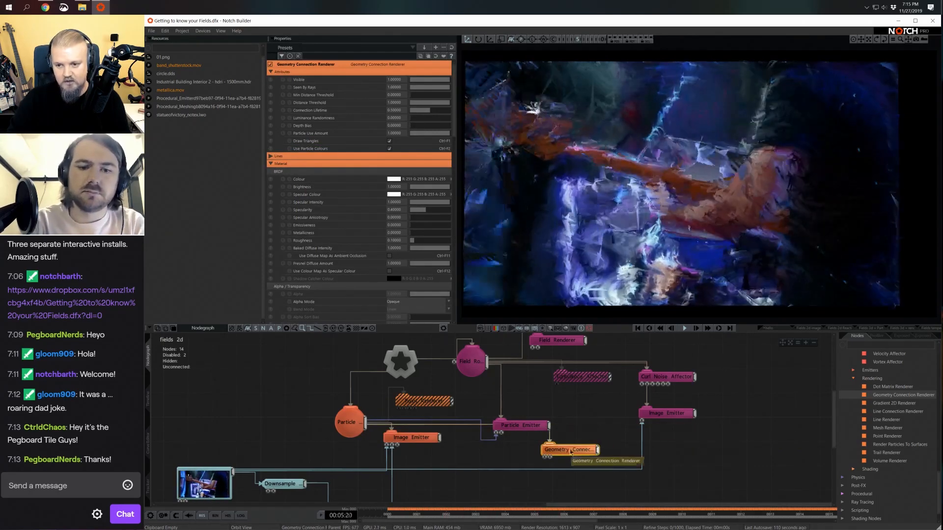
# Turn off Draw Triangles on the Geometry Connection Renderer and set its Lines Visible to 1.
pyautogui.click(389, 141)
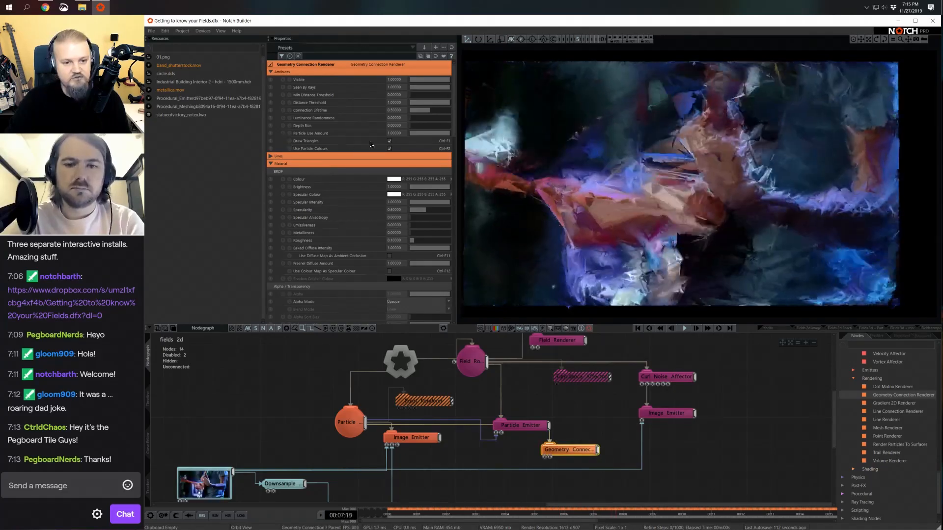
pyautogui.click(271, 156)
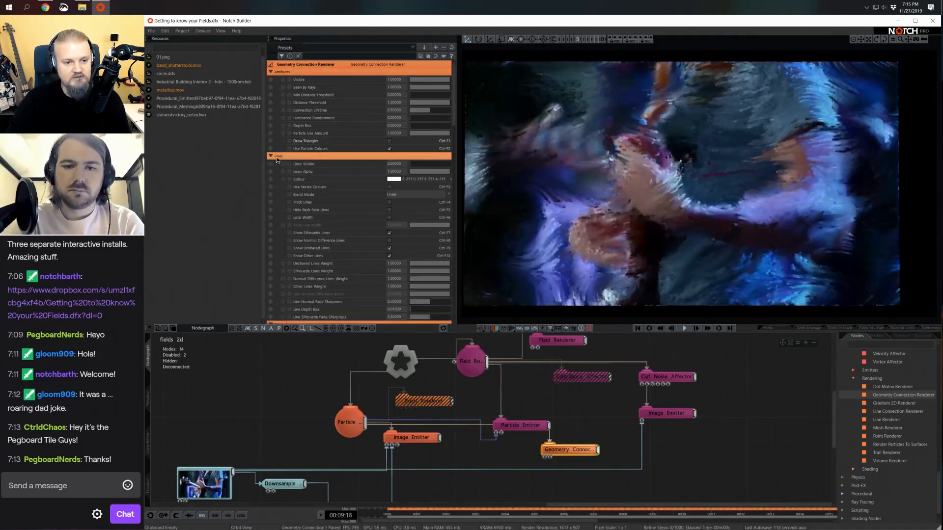
pyautogui.click(394, 164)
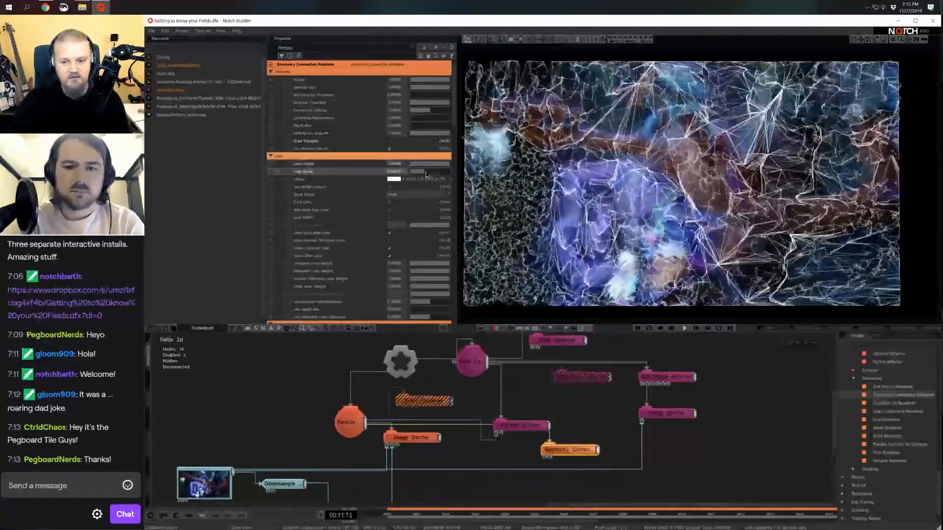
# Enable Use Vertex Colours for the connection lines and set Lines Alpha to about 0.68.
pyautogui.moveTo(426, 173); pyautogui.dragTo(420, 173)
pyautogui.click(389, 187)
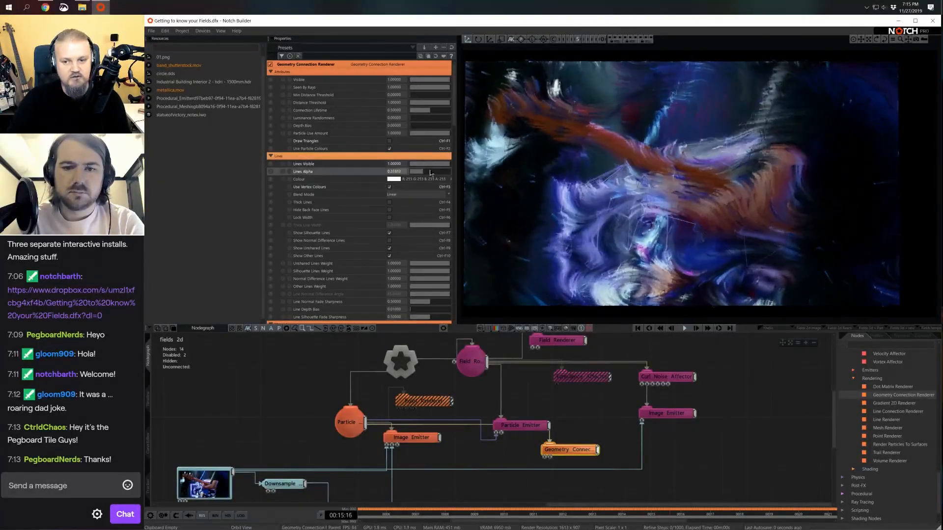
pyautogui.moveTo(418, 173); pyautogui.dragTo(427, 174)
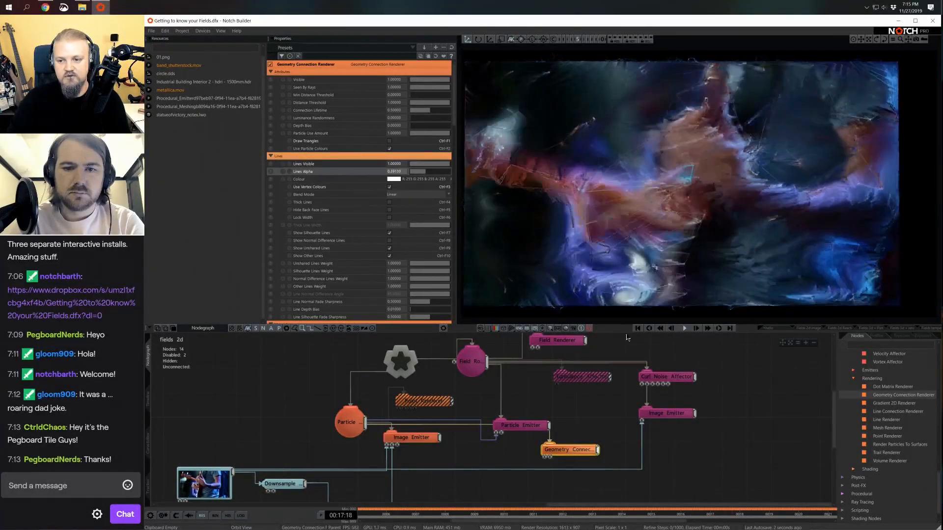
pyautogui.moveTo(418, 173); pyautogui.dragTo(438, 173)
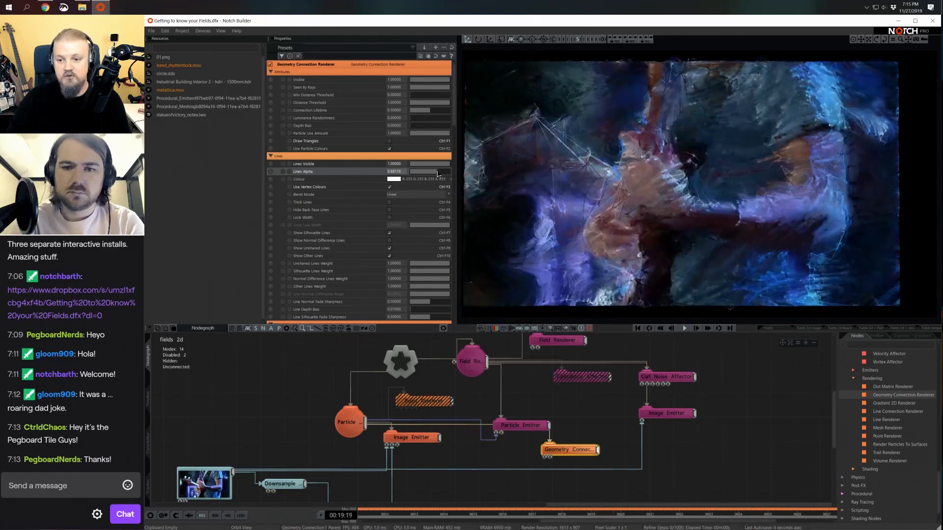
# Search the node library for image nodes and add an Image Plane connected to the scene's root node.
pyautogui.scroll(-2, 719, 424)
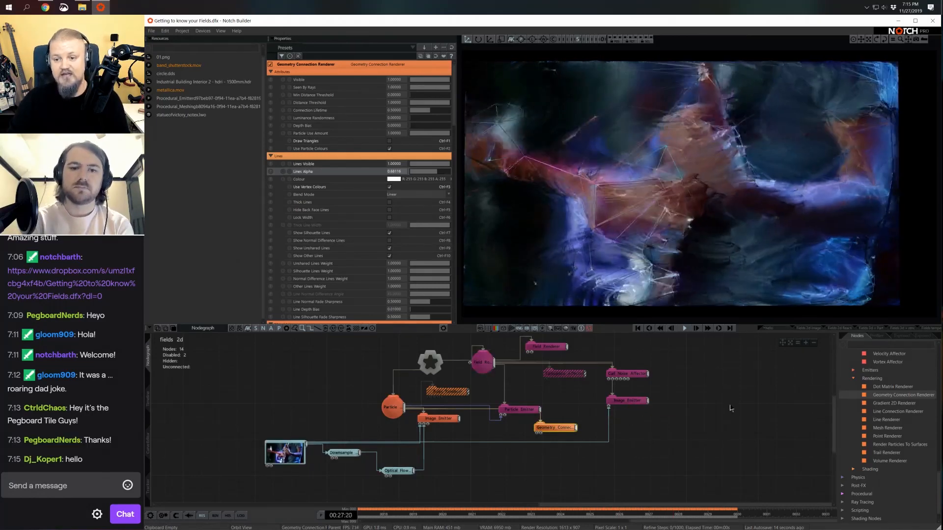
pyautogui.moveTo(693, 458); pyautogui.dragTo(710, 447, button='middle')
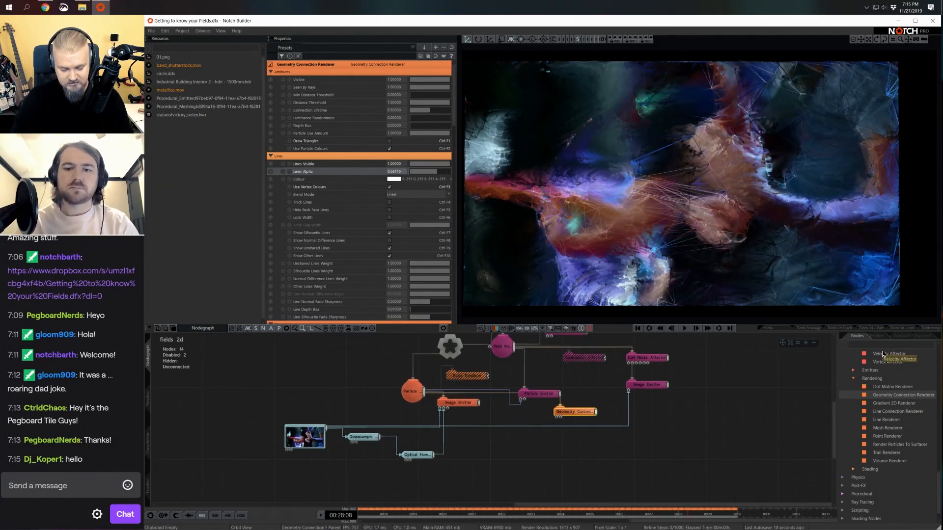
pyautogui.write('iame')
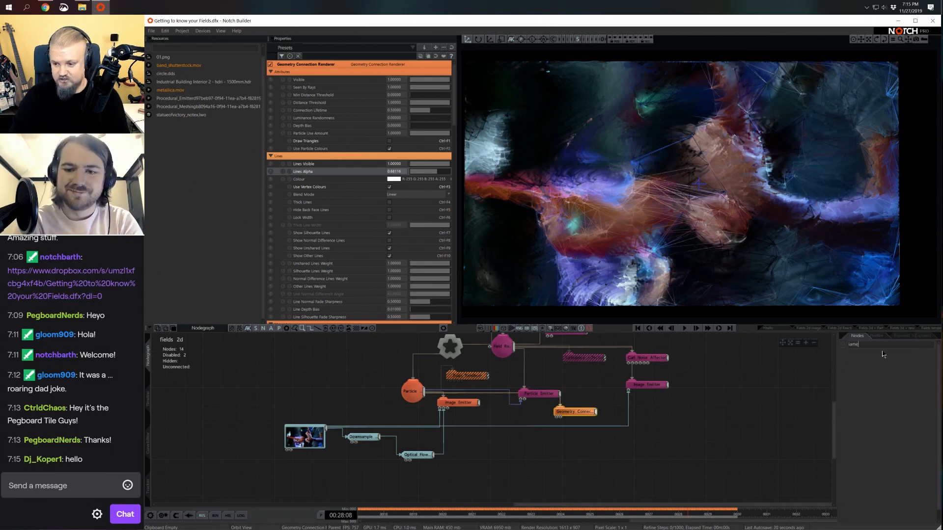
pyautogui.press('BackSpace')
pyautogui.press('BackSpace')
pyautogui.press('BackSpace')
pyautogui.press('BackSpace')
pyautogui.write('im')
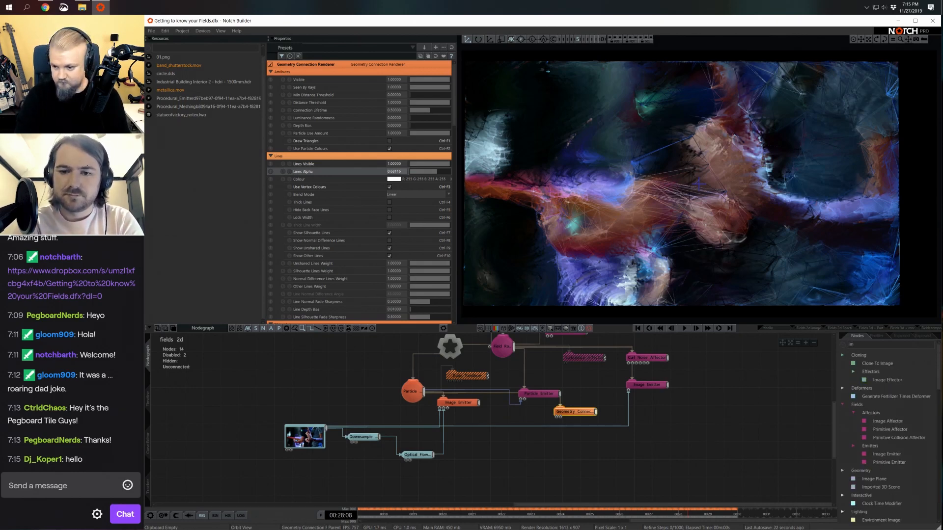
pyautogui.write('age')
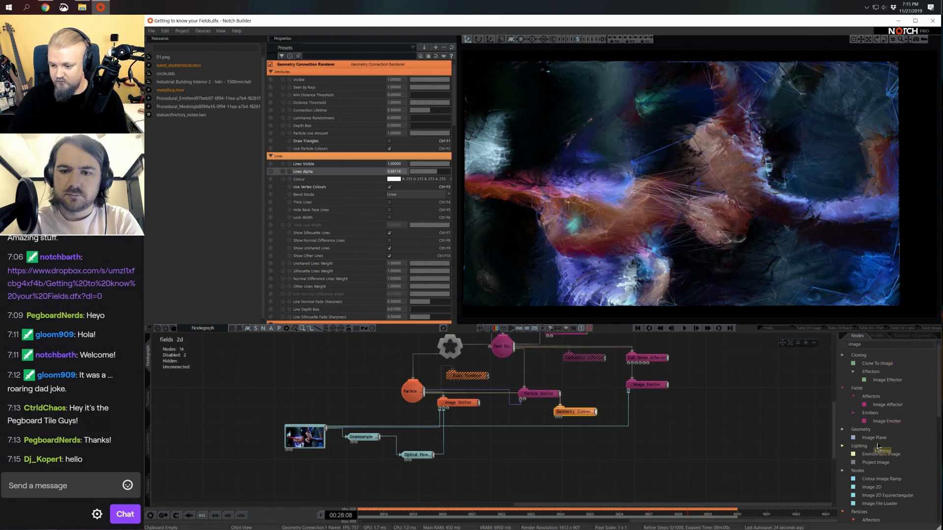
pyautogui.moveTo(875, 439); pyautogui.dragTo(474, 482)
pyautogui.moveTo(452, 358); pyautogui.dragTo(495, 475)
pyautogui.moveTo(521, 455); pyautogui.dragTo(535, 449, button='middle')
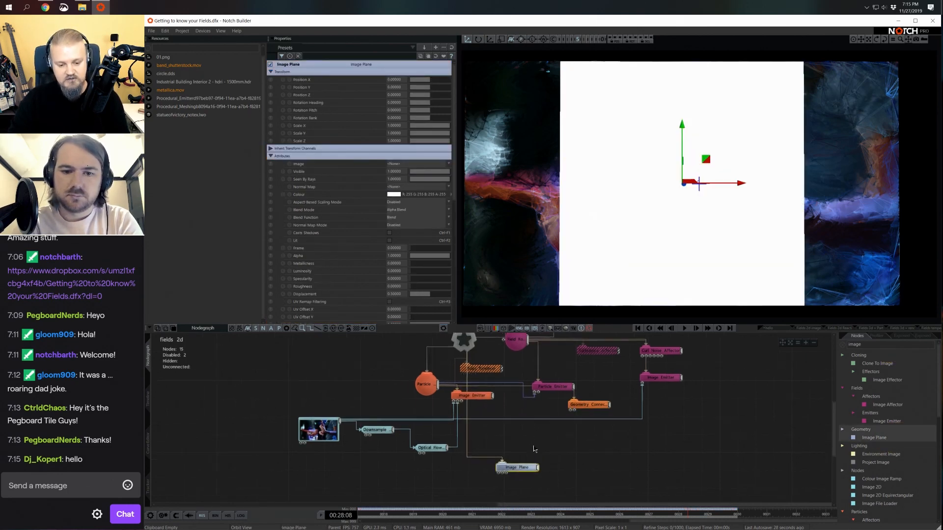
# Move the Video Loader node lower in the nodegraph and search the node library for null.
pyautogui.moveTo(319, 430); pyautogui.dragTo(300, 464)
pyautogui.moveTo(301, 465); pyautogui.dragTo(301, 446, button='middle')
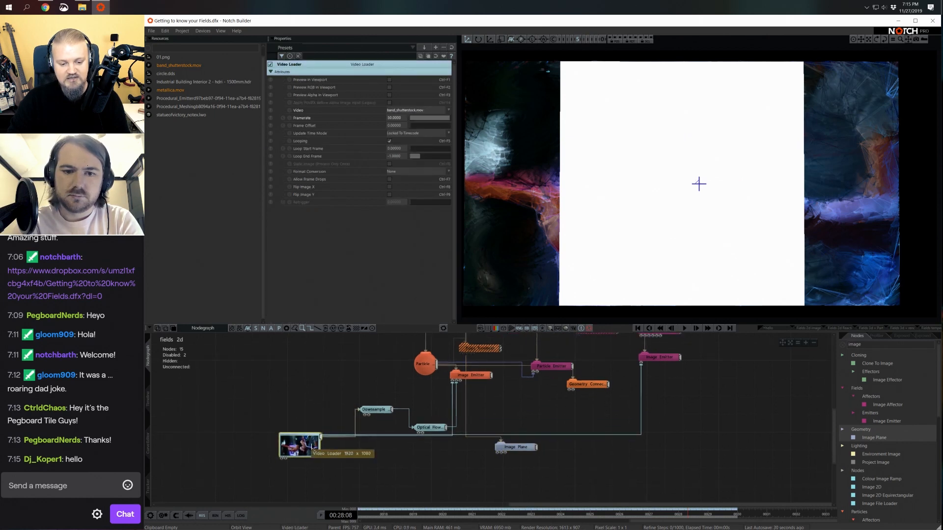
pyautogui.write('null')
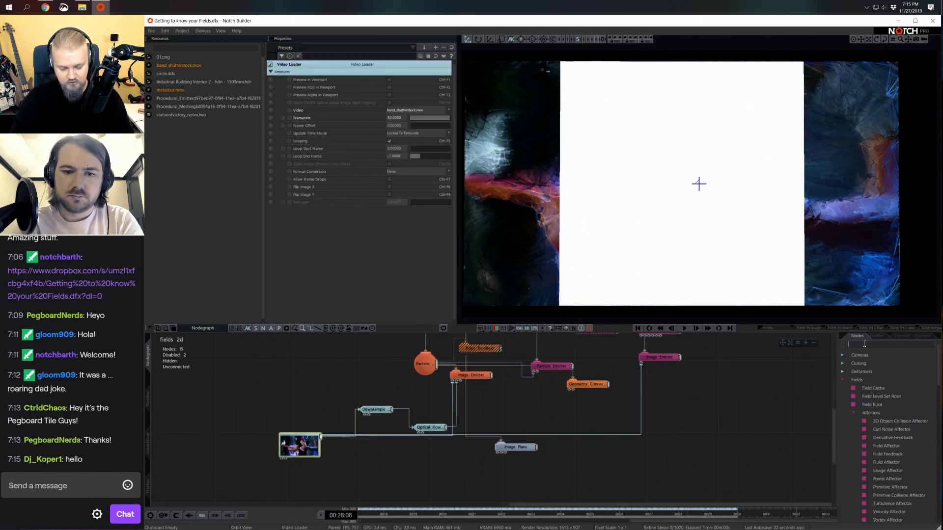
# Move the Image Plane node above the root and Field Root nodes so it renders behind the field and particle output.
pyautogui.click(517, 448)
pyautogui.scroll(-2, 456, 474)
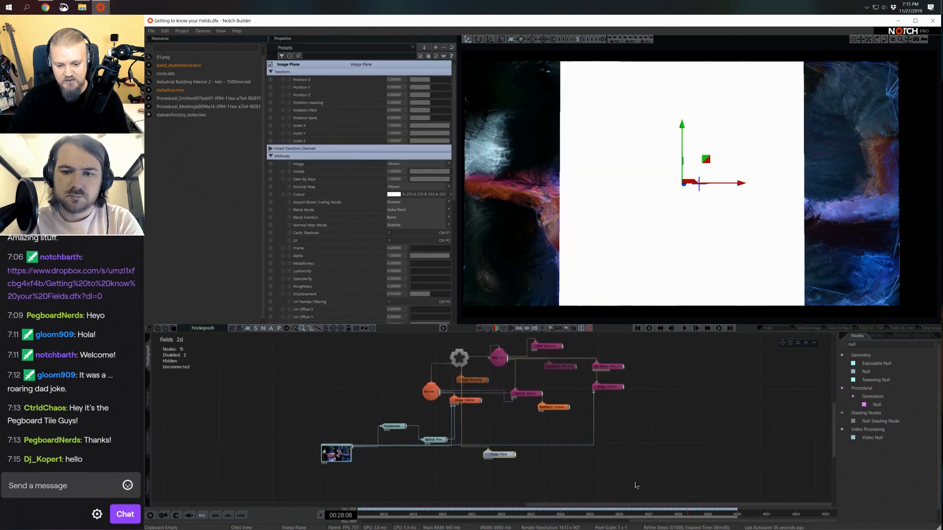
pyautogui.click(541, 406)
pyautogui.moveTo(542, 407); pyautogui.dragTo(501, 474, button='middle')
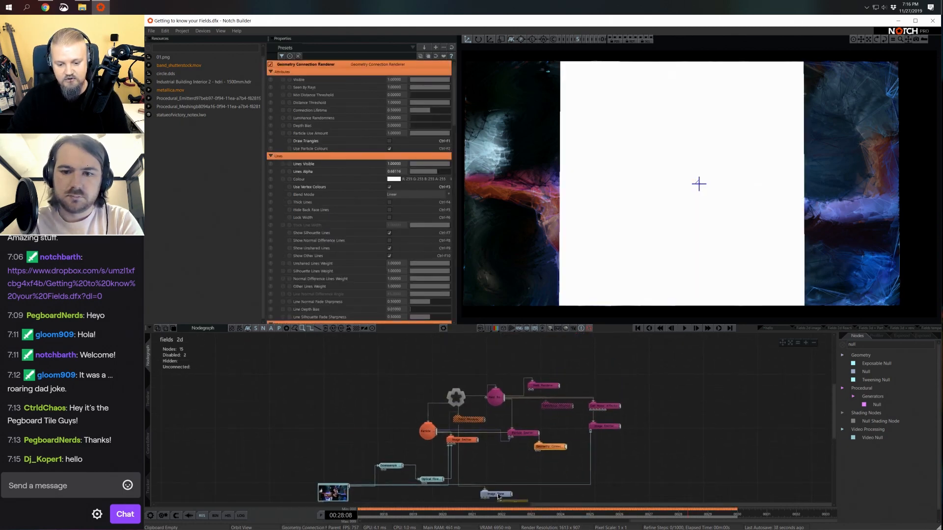
pyautogui.moveTo(498, 497); pyautogui.dragTo(487, 347)
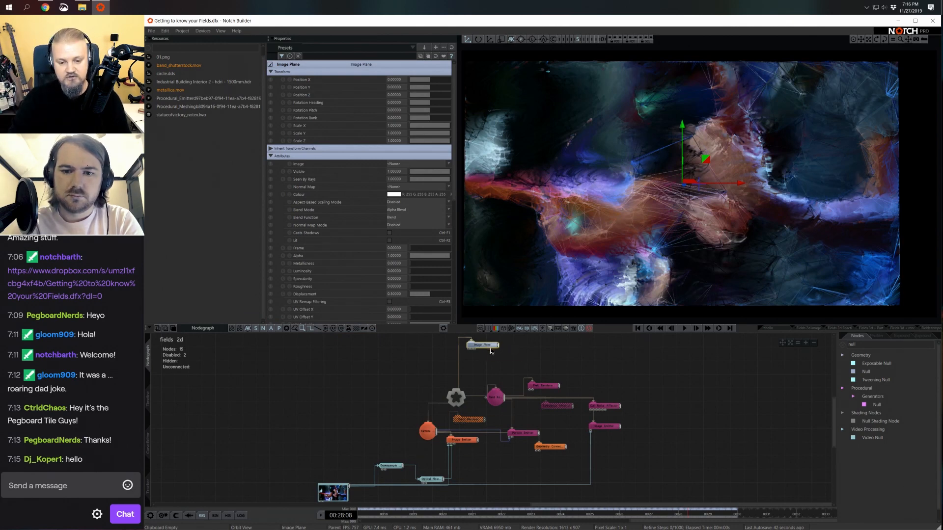
# Move the Image Plane below the emitter nodes and add a Video Null that passes the Video Loader's footage into its image input.
pyautogui.moveTo(492, 347); pyautogui.dragTo(501, 444)
pyautogui.scroll(2, 498, 455)
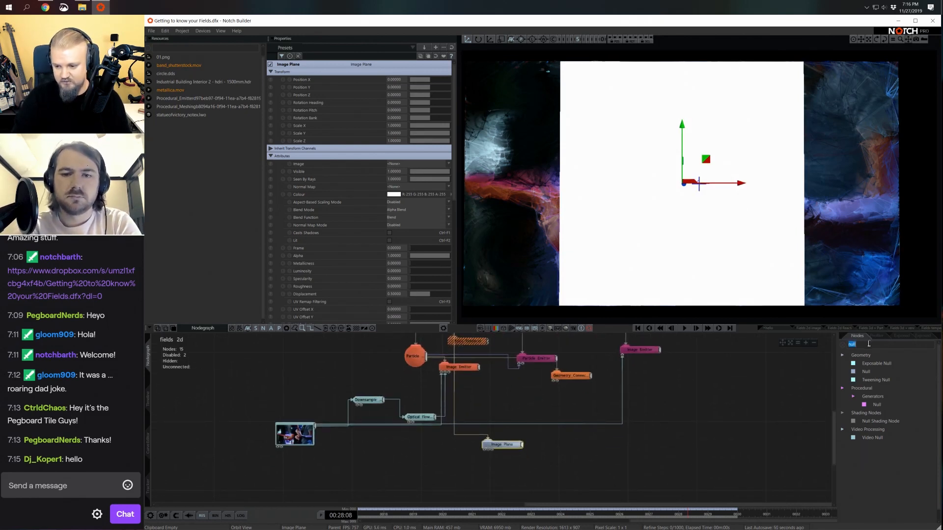
pyautogui.moveTo(868, 439); pyautogui.dragTo(368, 448)
pyautogui.moveTo(315, 427); pyautogui.dragTo(486, 451)
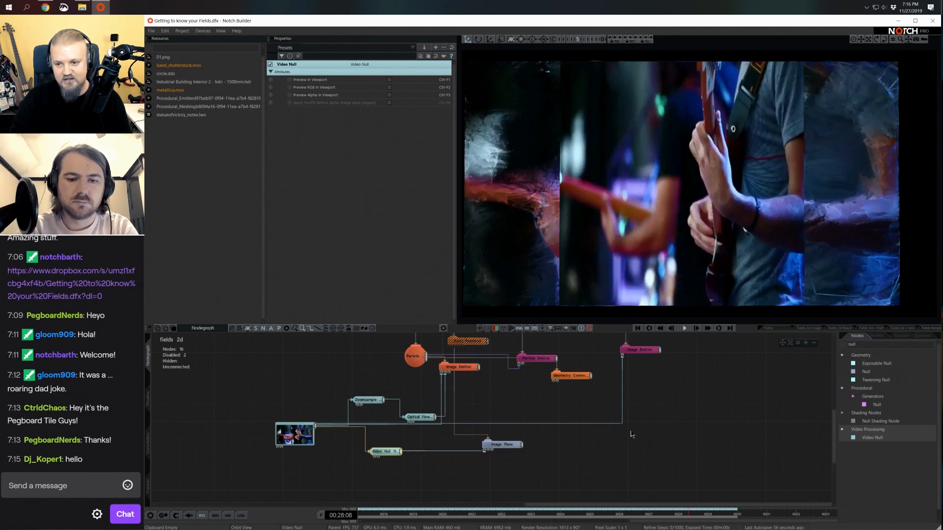
# Search the node library for edge and add an Edge Detect effect connected to the Video Null.
pyautogui.write('edge')
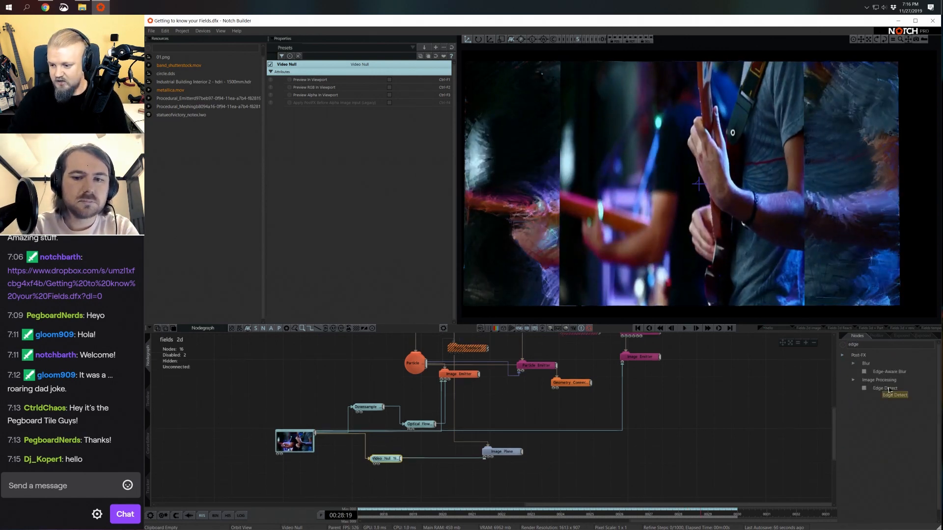
pyautogui.moveTo(890, 391); pyautogui.dragTo(411, 467)
pyautogui.scroll(3, 393, 464)
pyautogui.moveTo(350, 450); pyautogui.dragTo(372, 467)
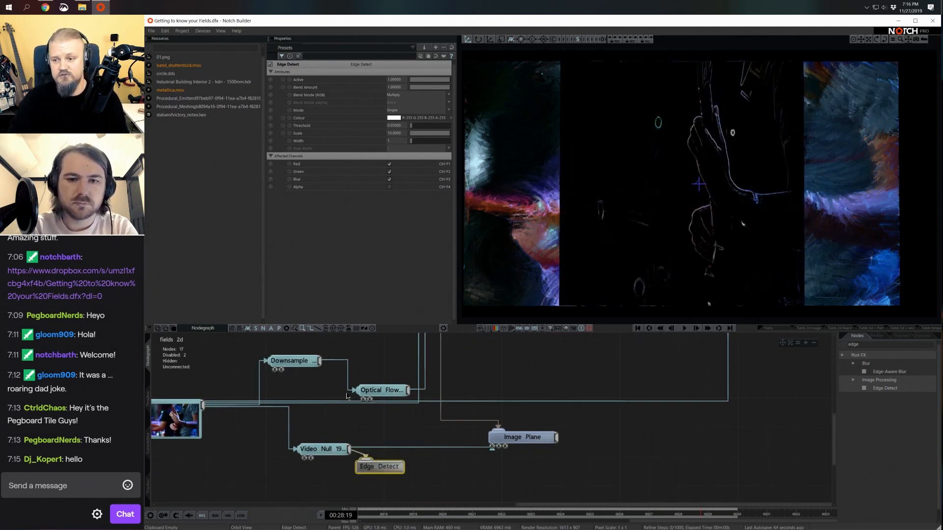
# Set the Image Plane's Aspect-Based Scaling Mode to Scale X and its Blend Function to Add.
pyautogui.click(518, 437)
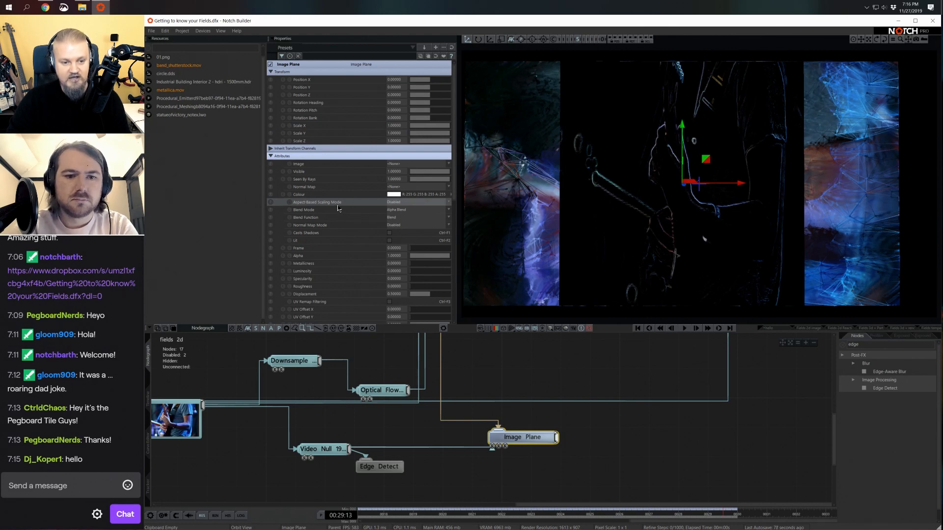
pyautogui.click(402, 202)
pyautogui.click(402, 212)
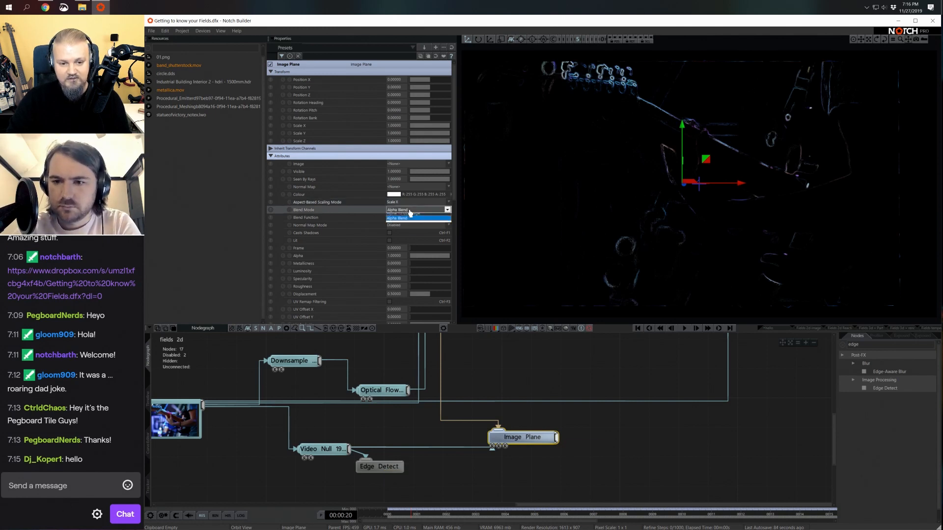
pyautogui.click(404, 218)
pyautogui.press('Down')
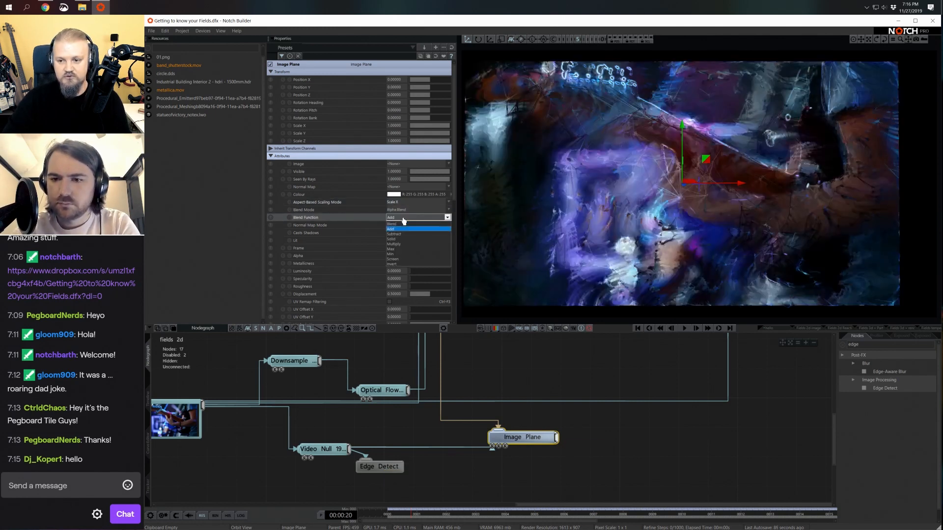
pyautogui.press('Return')
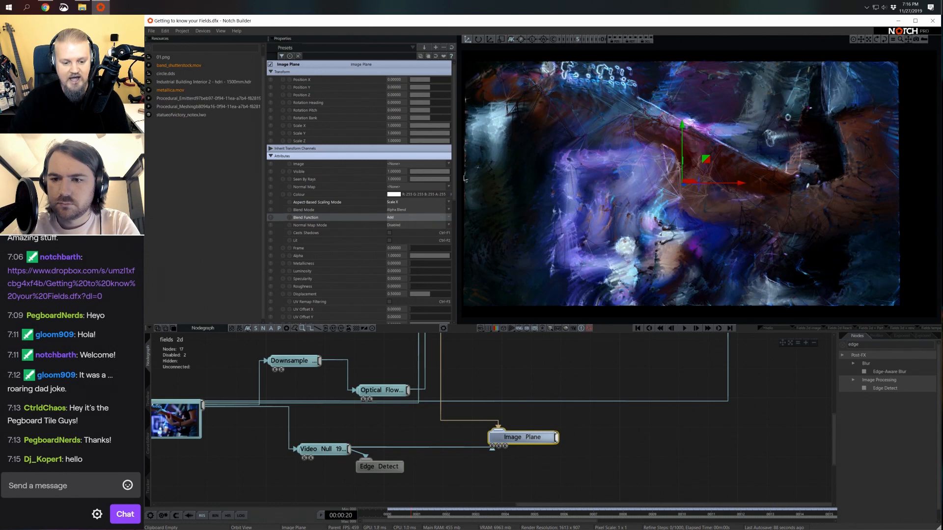
# Set the Edge Detect effect's Width to 4 and raise its Threshold slightly.
pyautogui.click(384, 466)
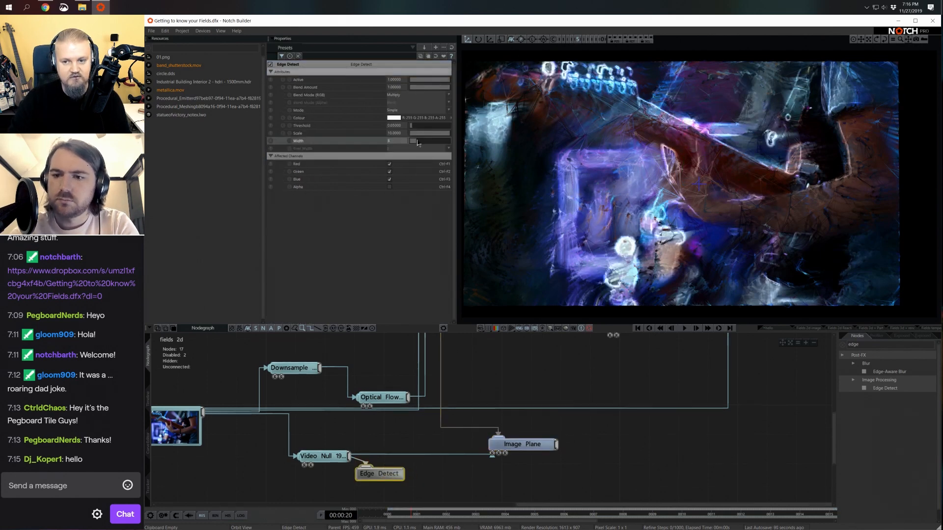
pyautogui.moveTo(412, 127); pyautogui.dragTo(411, 127)
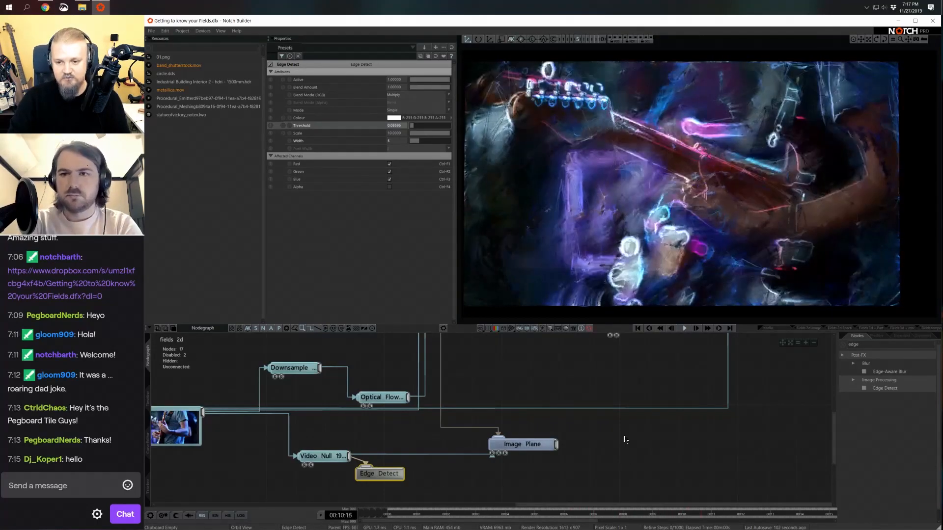
pyautogui.scroll(-4, 633, 437)
pyautogui.click(533, 434)
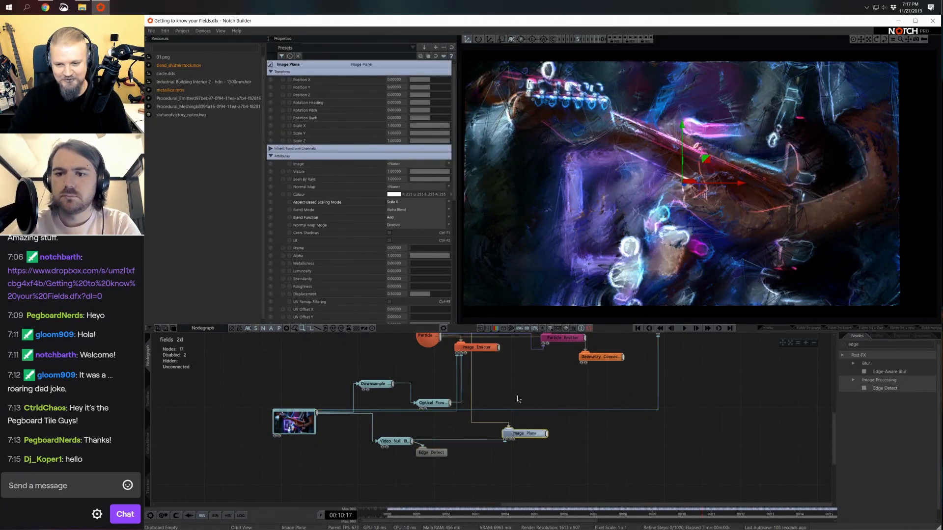
pyautogui.moveTo(518, 398); pyautogui.dragTo(559, 398, button='middle')
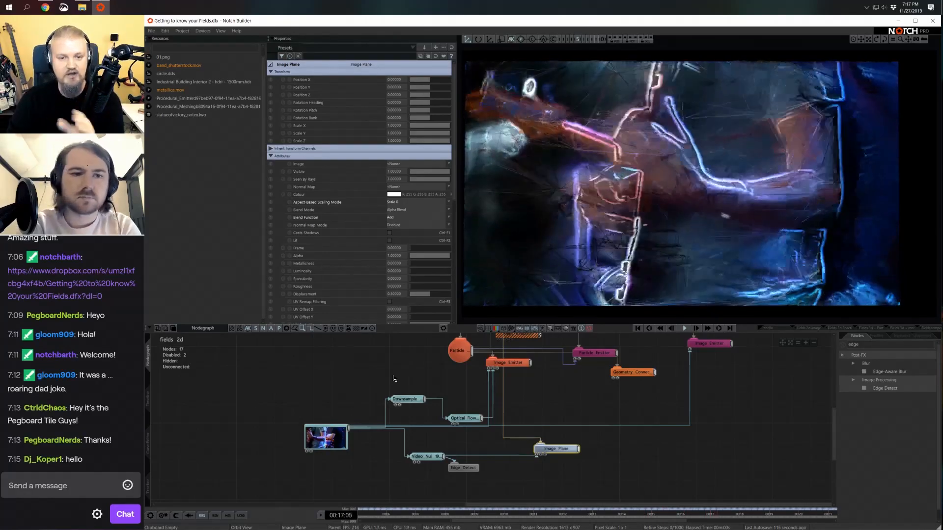
pyautogui.moveTo(375, 393); pyautogui.dragTo(374, 431, button='middle')
pyautogui.moveTo(595, 456); pyautogui.dragTo(597, 451, button='middle')
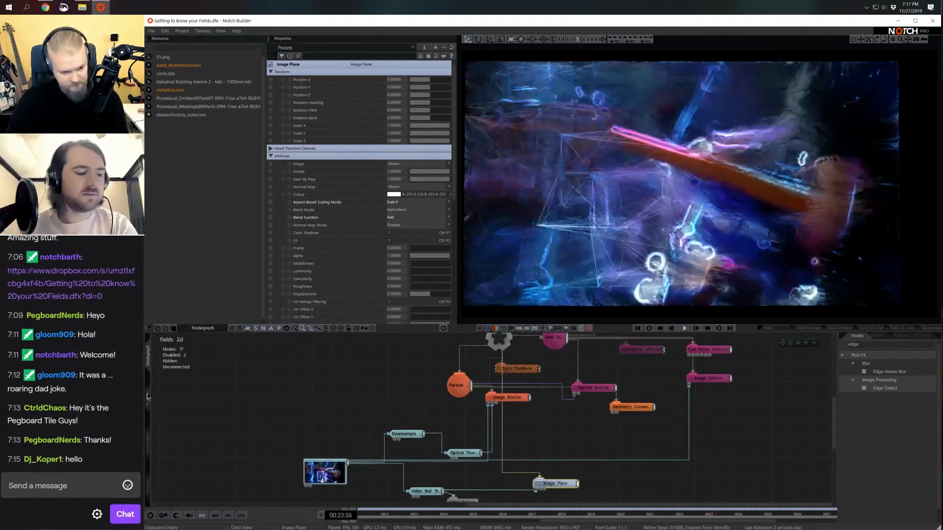
# Collapse the Fields 2d layer in the timeline and solo the image emitter + particle emitter and Reaction diffusion example layers in turn.
pyautogui.click(148, 397)
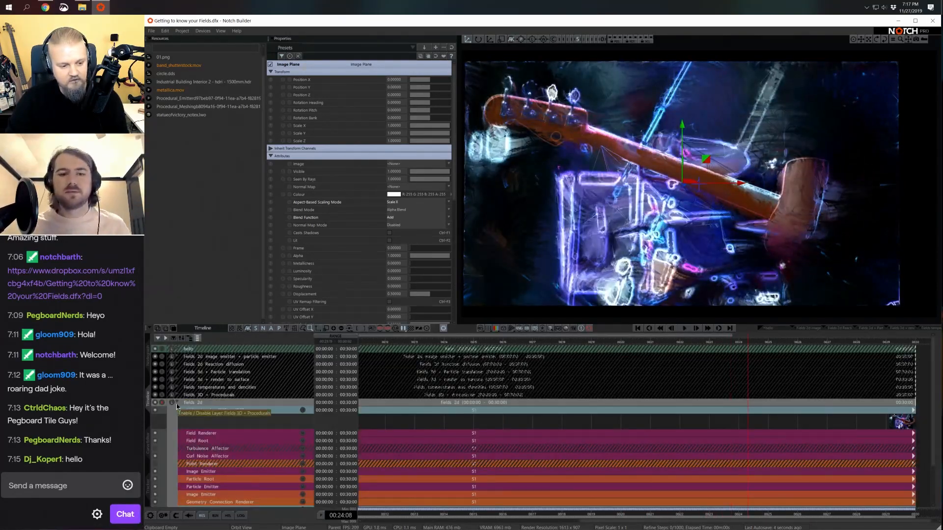
pyautogui.click(176, 405)
pyautogui.click(178, 402)
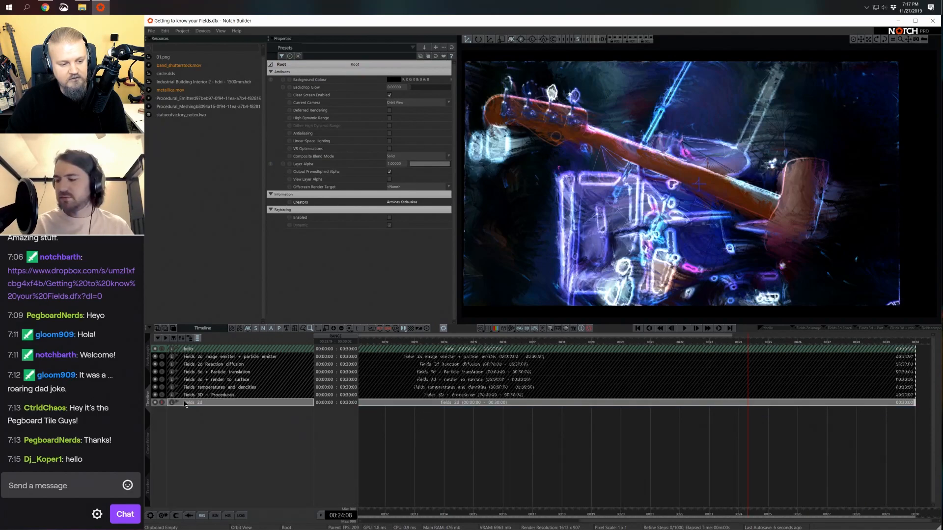
pyautogui.click(164, 358)
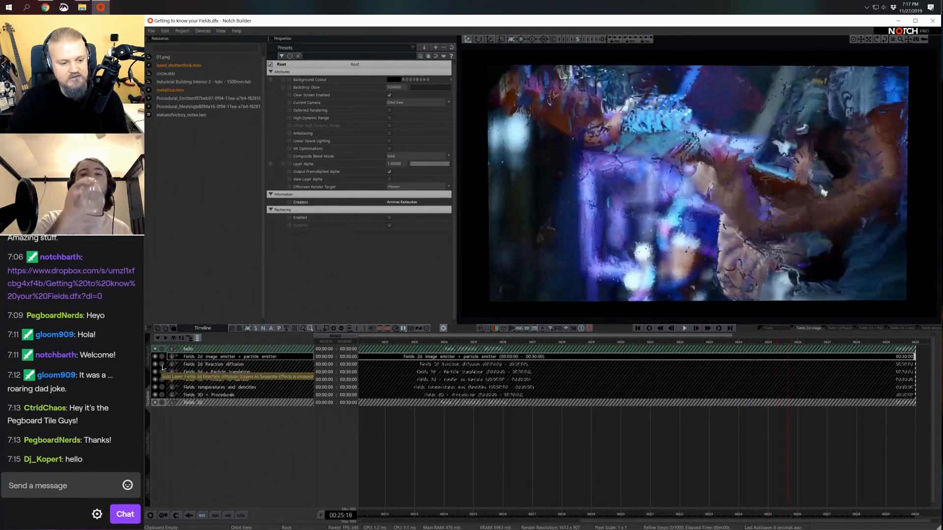
pyautogui.click(163, 366)
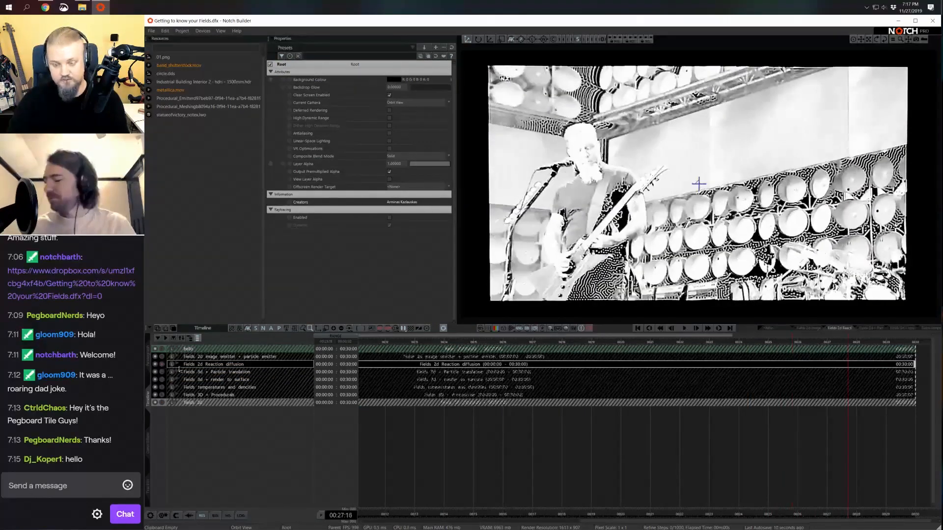
# Create a new layer named "reaction diffusion" and open its nodegraph.
pyautogui.rightClick(236, 448)
pyautogui.click(289, 230)
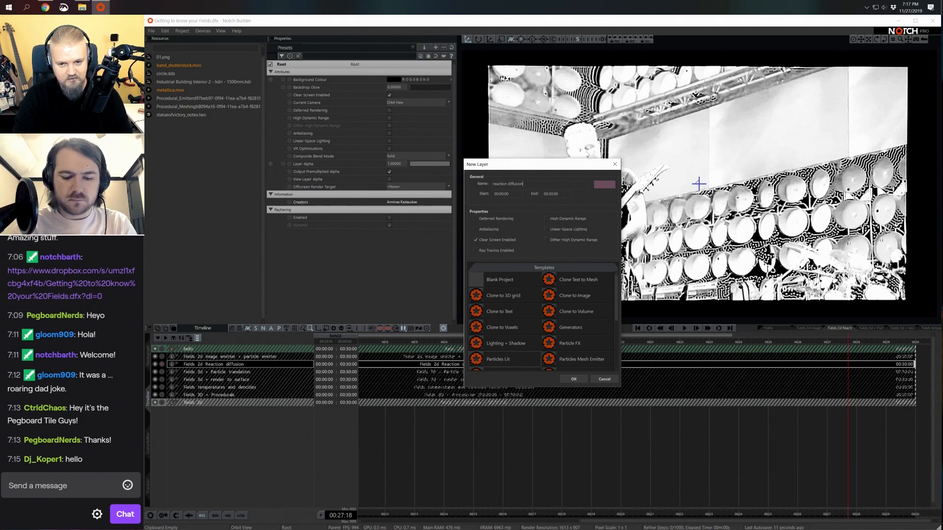
pyautogui.press('Return')
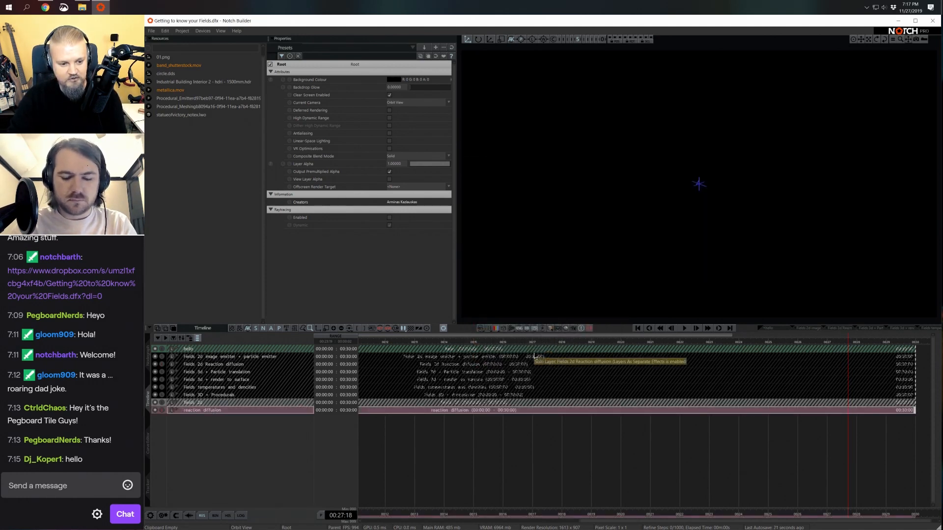
pyautogui.click(147, 364)
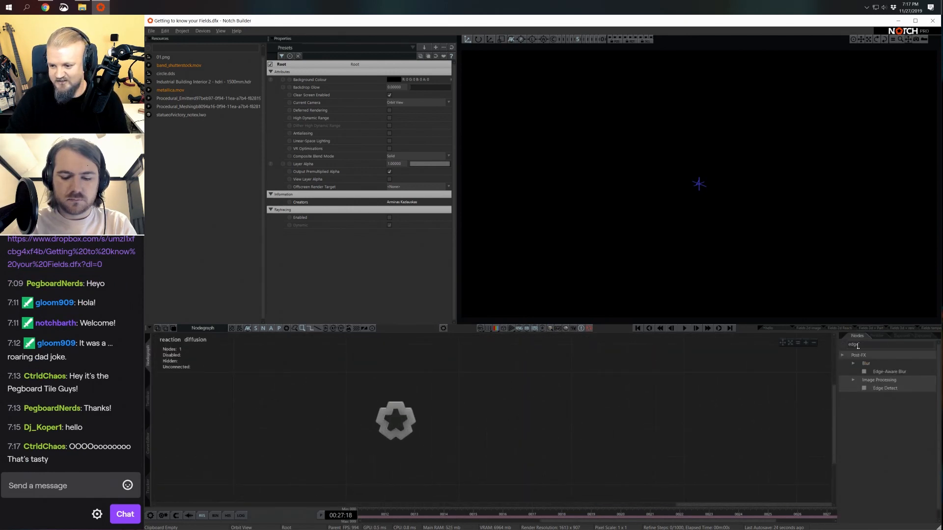
# Search the node library for root and add a Field Root beside the layer's root node.
pyautogui.press('BackSpace')
pyautogui.press('BackSpace')
pyautogui.press('BackSpace')
pyautogui.press('BackSpace')
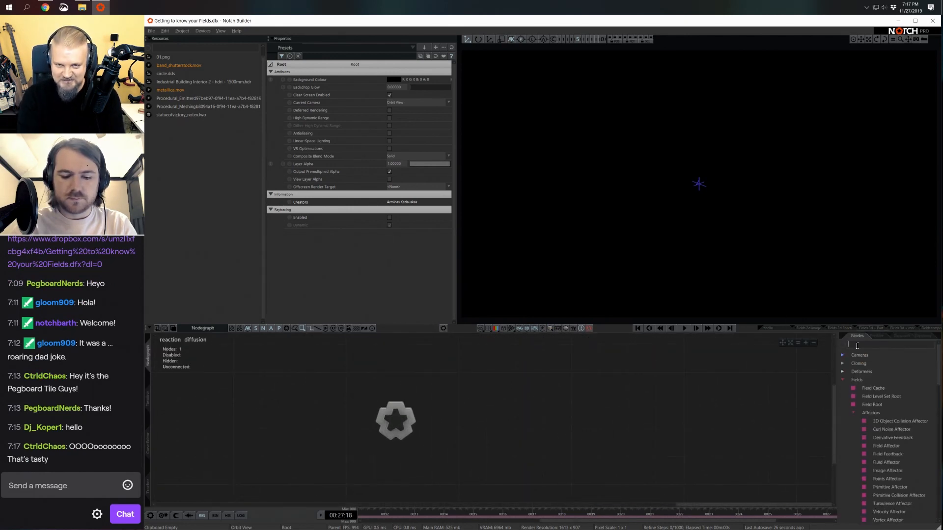
pyautogui.write('root')
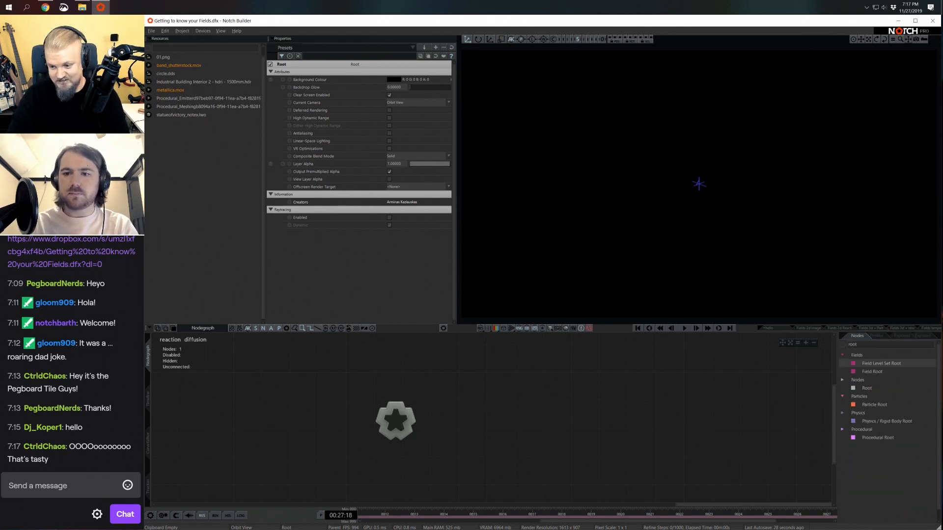
pyautogui.moveTo(872, 372); pyautogui.dragTo(485, 434)
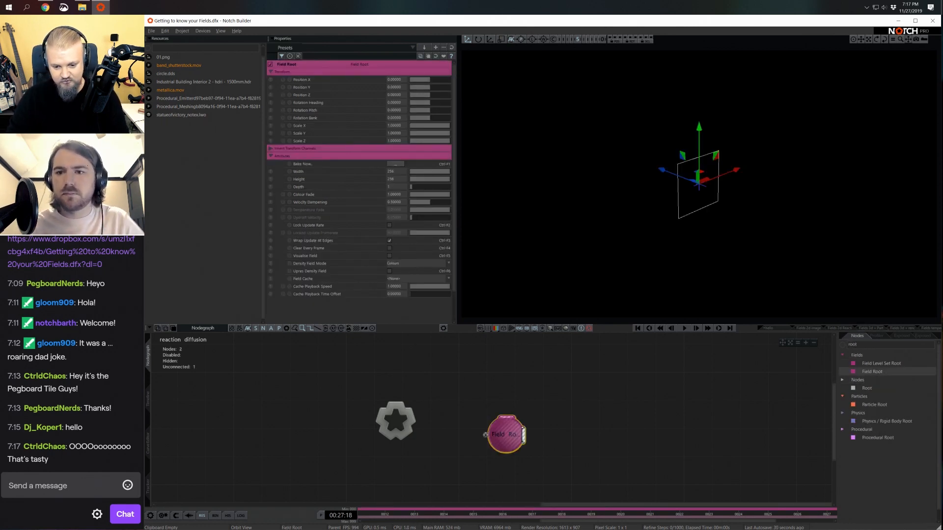
pyautogui.click(588, 446)
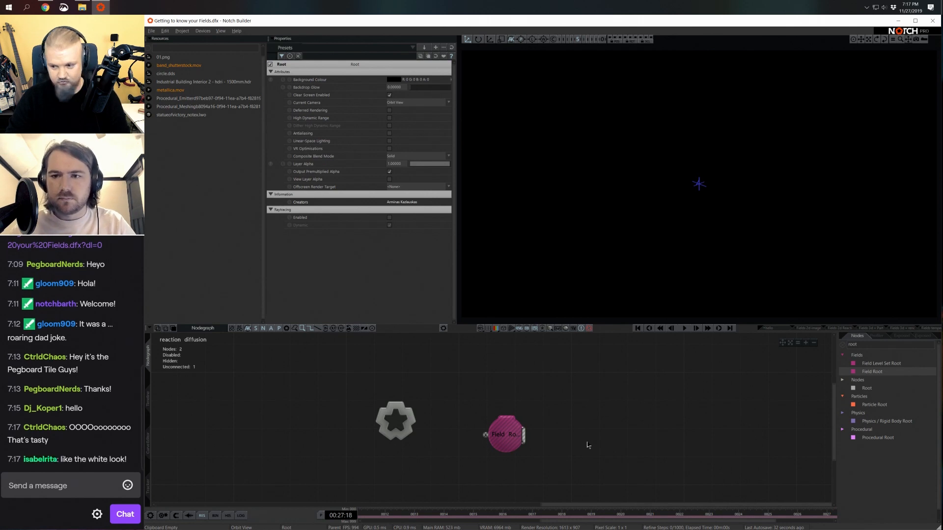
pyautogui.doubleClick(853, 344)
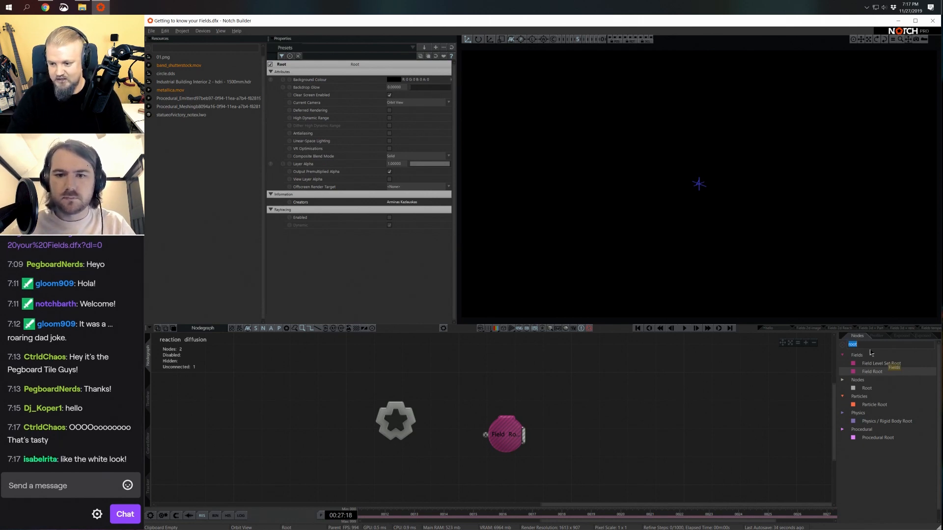
pyautogui.press('Down')
pyautogui.press('Up')
pyautogui.press('Return')
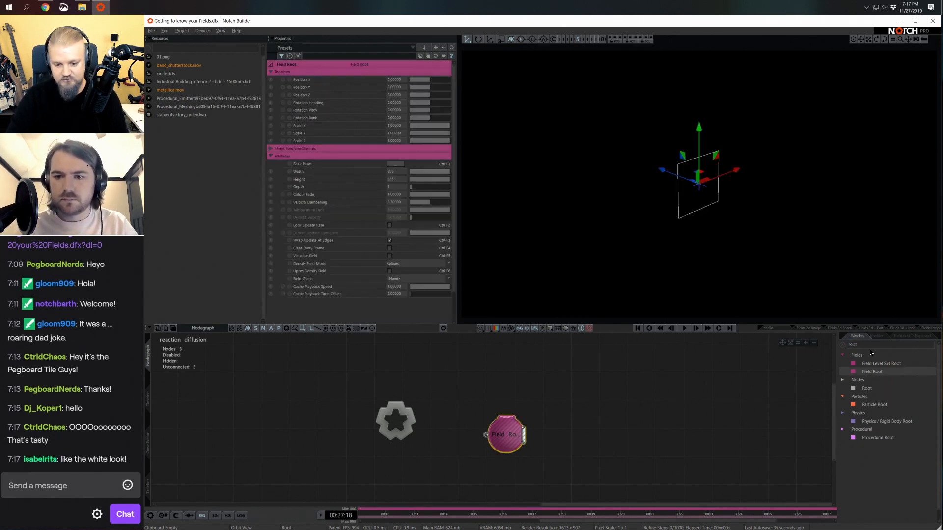
pyautogui.moveTo(509, 432); pyautogui.dragTo(538, 403)
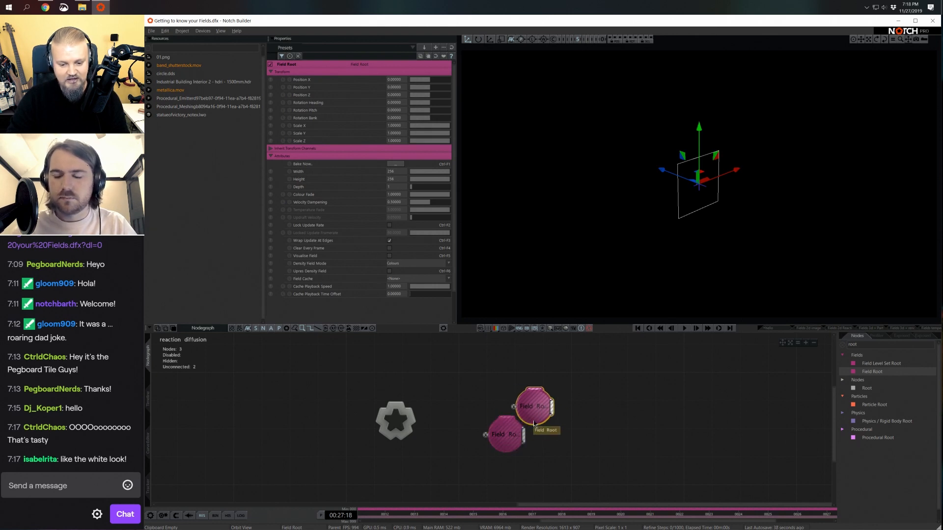
pyautogui.press('Delete')
# Connect the Field Root to the layer's root node and add a Field Renderer connected to the Field Root.
pyautogui.click(518, 434)
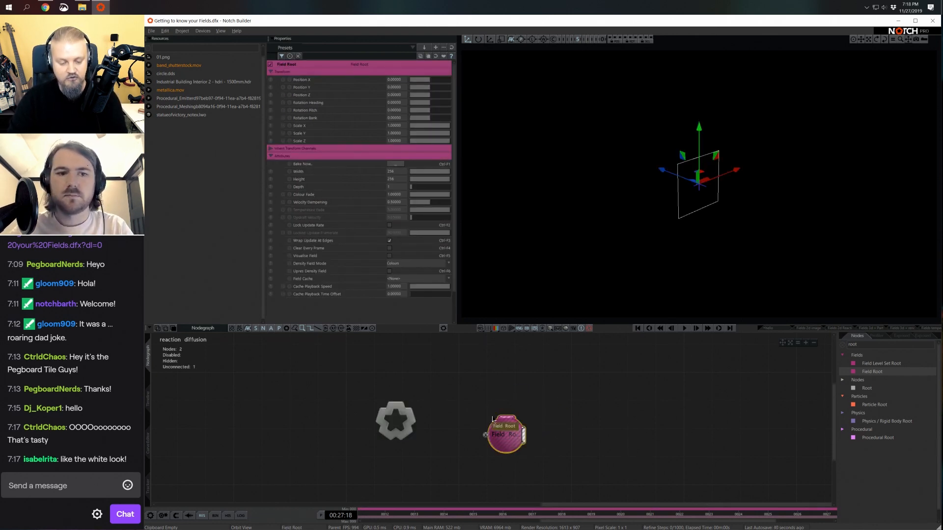
pyautogui.press('r')
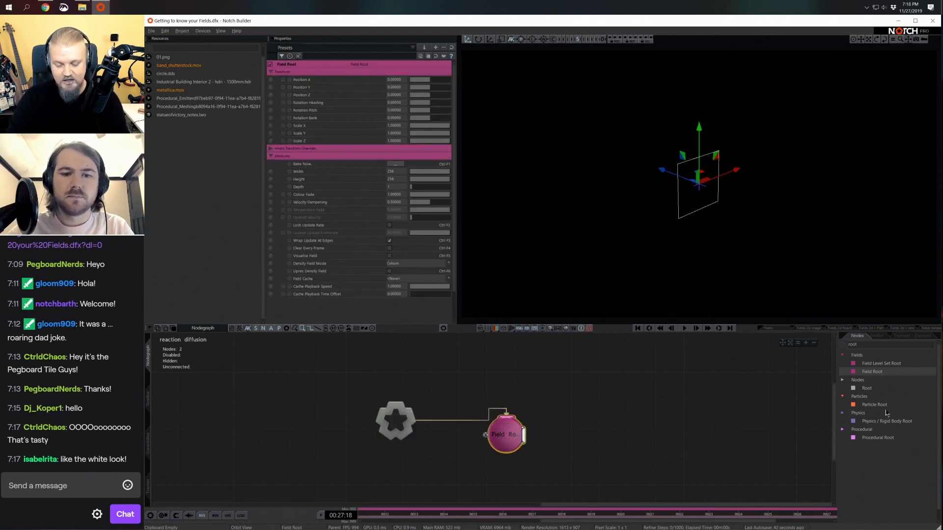
pyautogui.press('BackSpace')
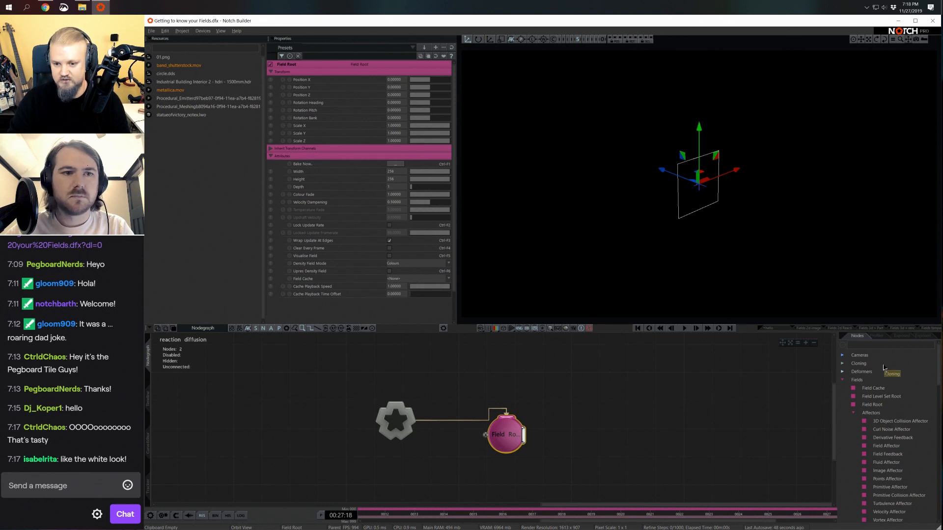
pyautogui.scroll(-3, 885, 423)
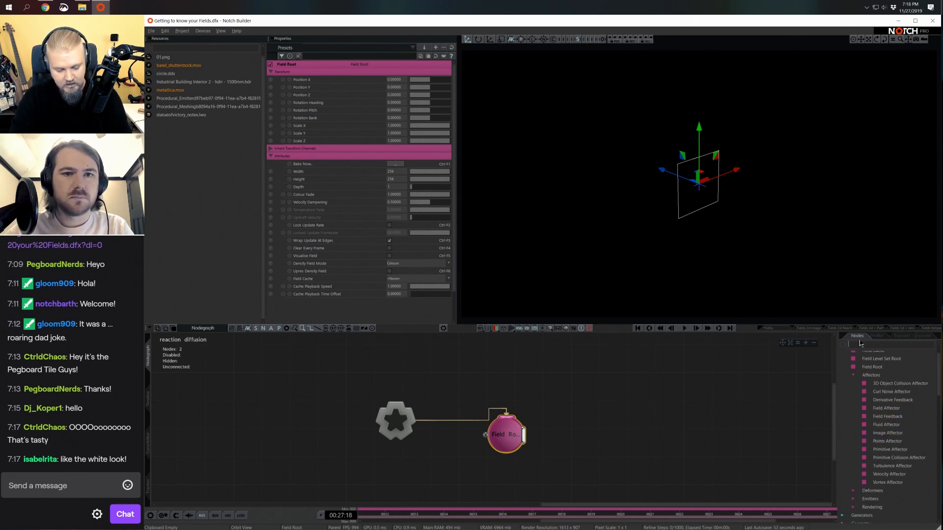
pyautogui.write('render')
pyautogui.moveTo(893, 378); pyautogui.dragTo(590, 410)
pyautogui.moveTo(524, 435); pyautogui.dragTo(568, 402)
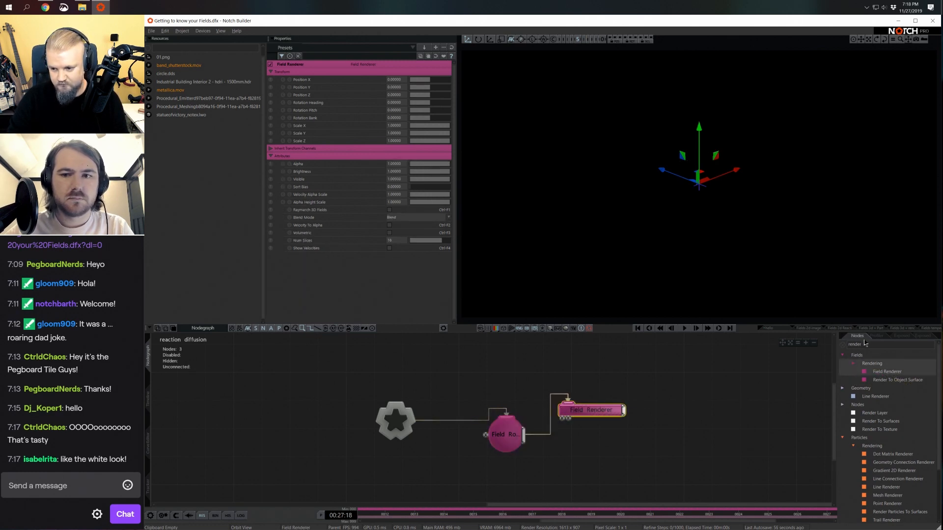
# Search the node library for diff and add the Fields Reaction-Diffusion emitter connected to the Field Root.
pyautogui.write('diff')
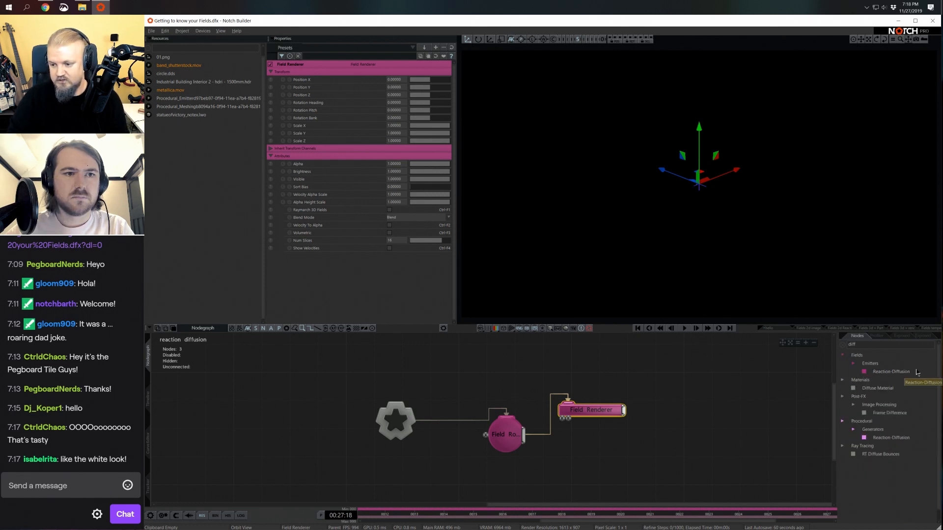
pyautogui.moveTo(892, 372); pyautogui.dragTo(545, 448)
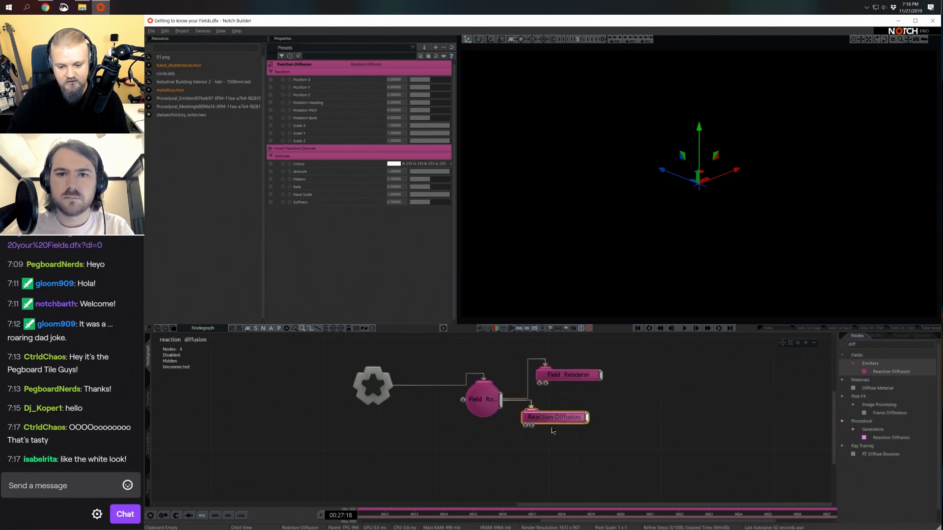
# Add metallica.mov to the nodegraph as a Video Loader and enable its Preview In Viewport.
pyautogui.moveTo(170, 93); pyautogui.dragTo(374, 443)
pyautogui.click(389, 80)
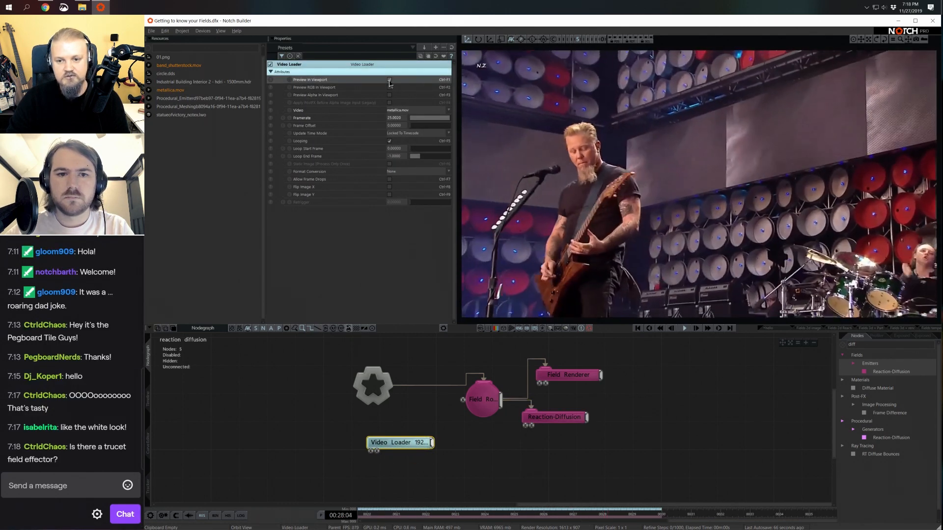
# Turn off the Video Loader's Preview In Viewport, connect it to the Reaction-Diffusion's image input and enable Flip Image Y.
pyautogui.click(389, 81)
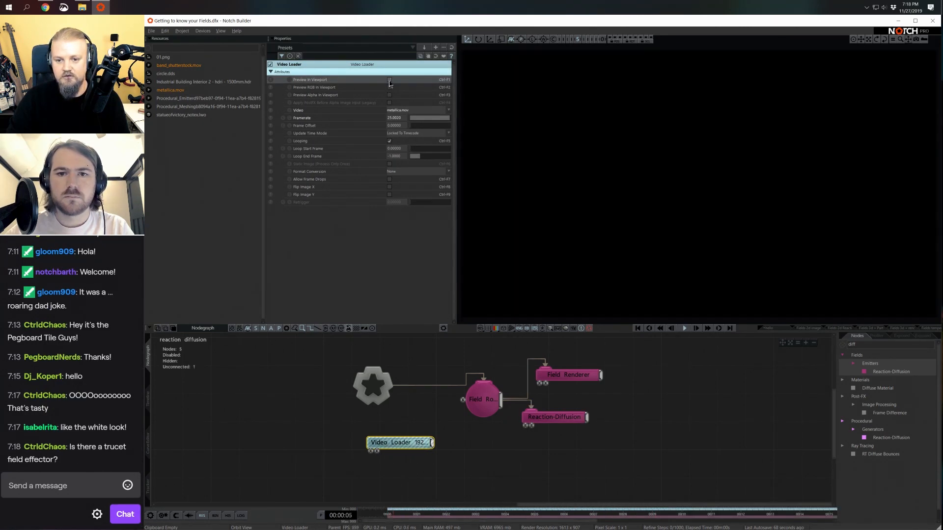
pyautogui.moveTo(431, 441); pyautogui.dragTo(525, 429)
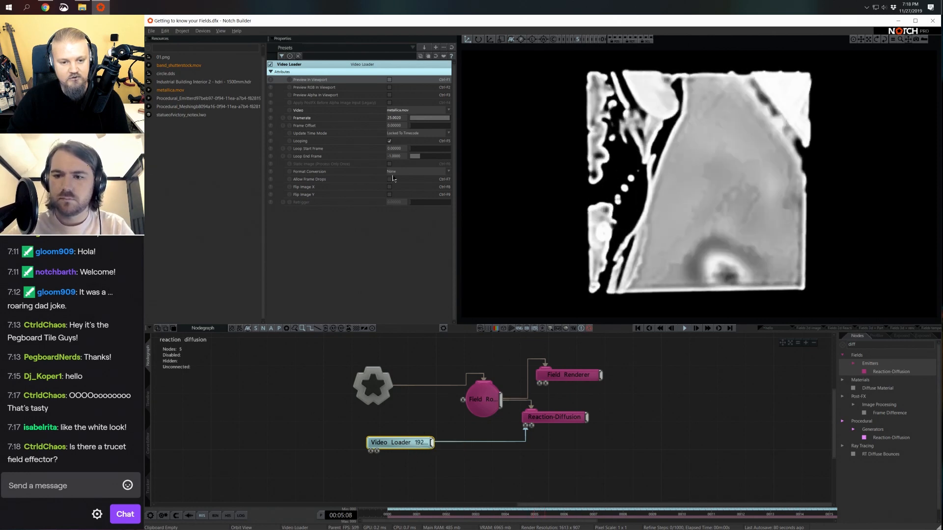
pyautogui.click(389, 195)
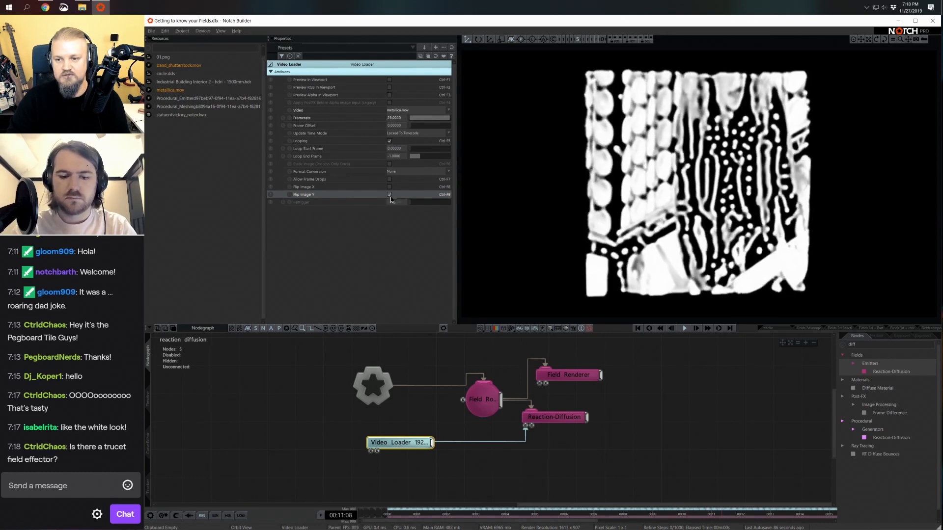
# Set the Field Root's Width to 1920, Height to 1080 and Scale X to 16/9.
pyautogui.click(486, 404)
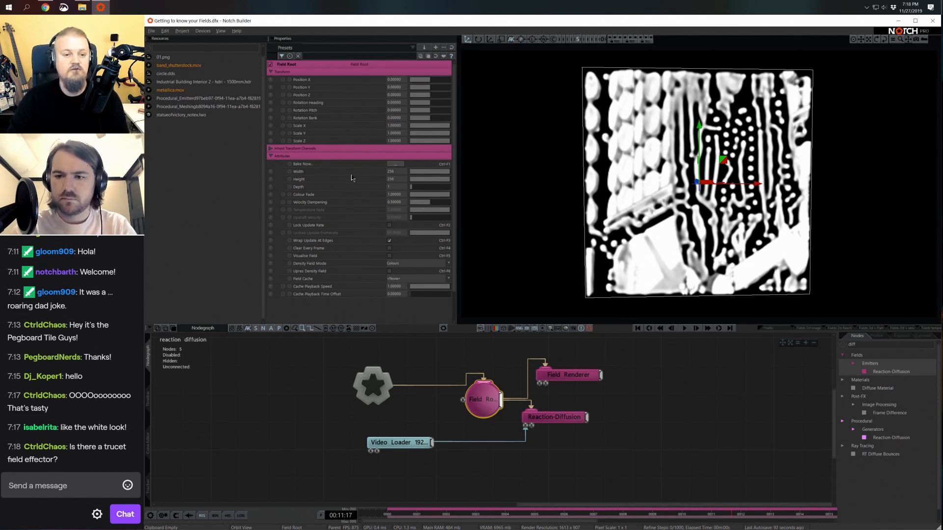
pyautogui.click(395, 172)
pyautogui.write('1920')
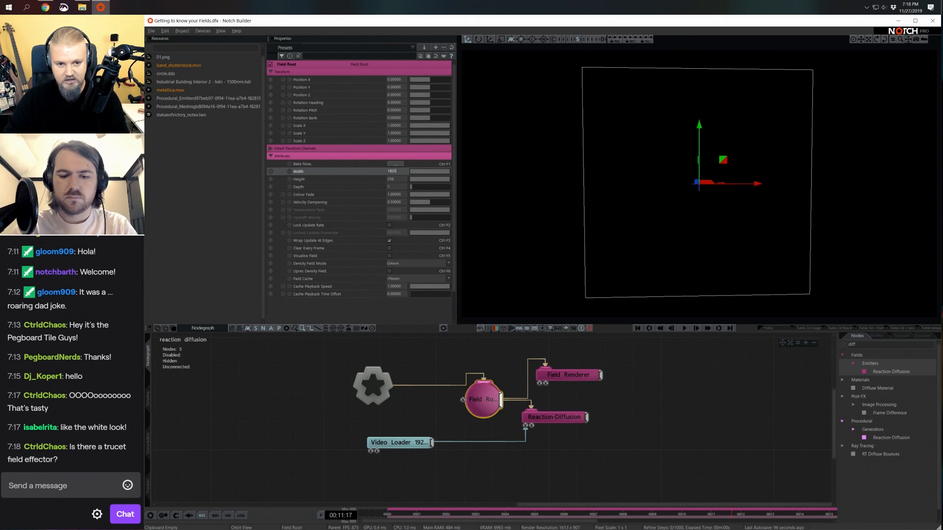
pyautogui.press('Tab')
pyautogui.write('1080')
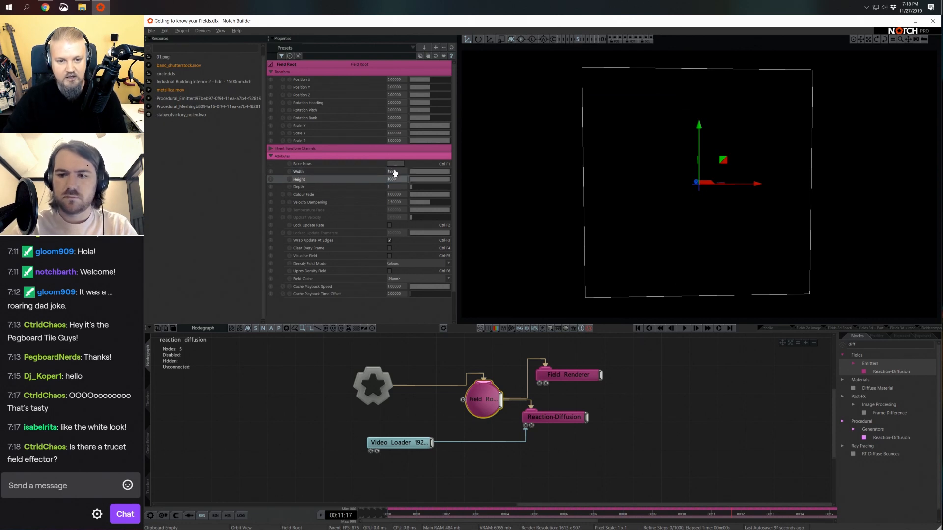
pyautogui.click(394, 126)
pyautogui.write('16')
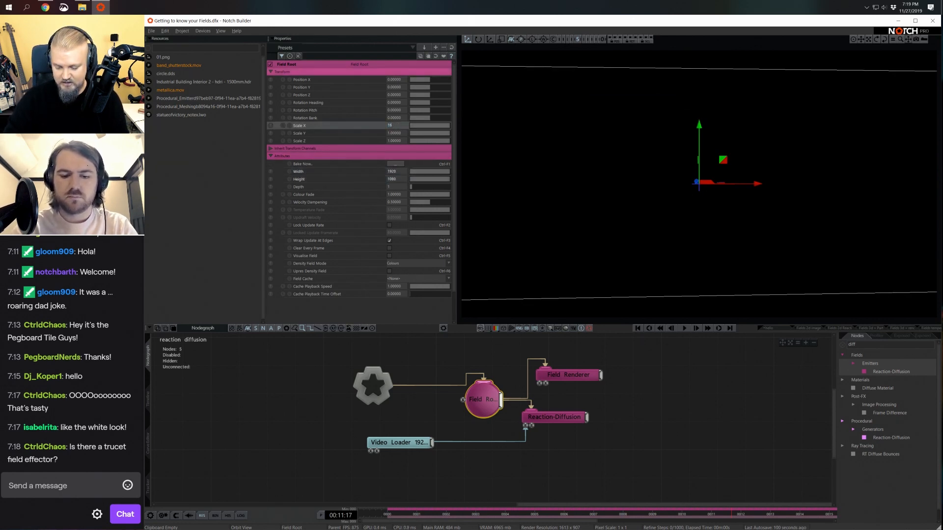
pyautogui.write('/9')
pyautogui.press('Return')
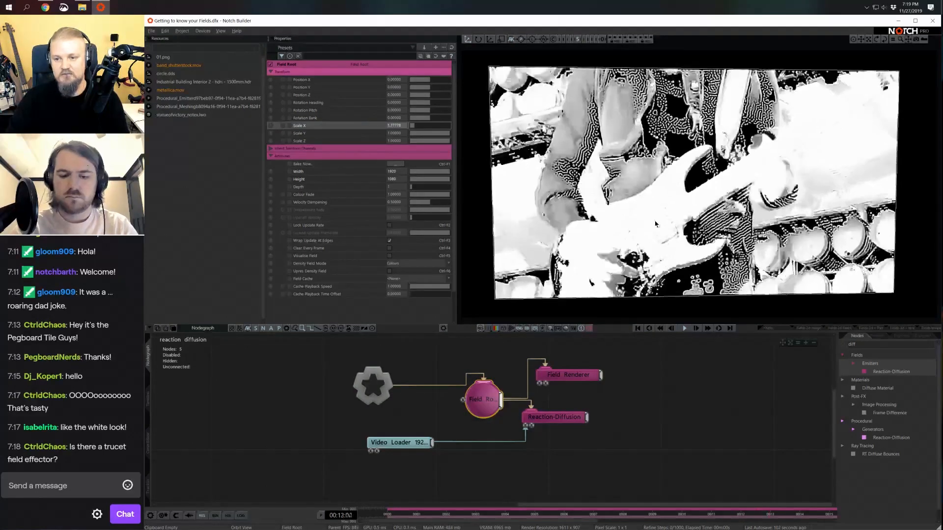
pyautogui.scroll(6, 741, 243)
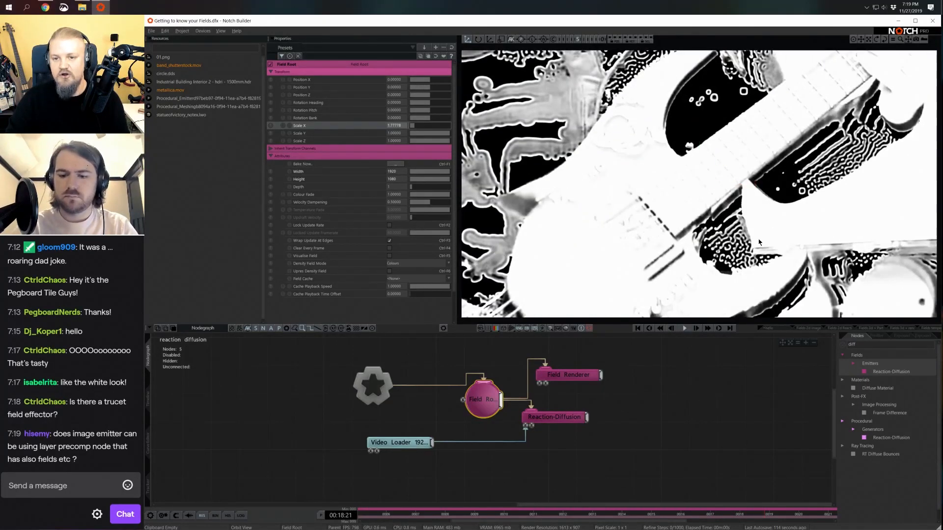
# Search the node library for tru and add a Truchet generator to the Reaction-Diffusion's image input in place of the disabled Video Loader.
pyautogui.press('BackSpace')
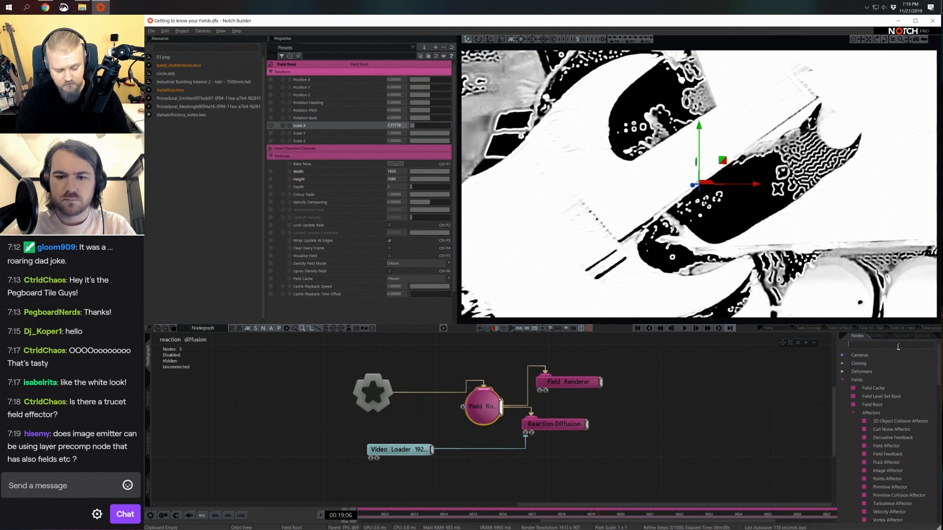
pyautogui.write('gr')
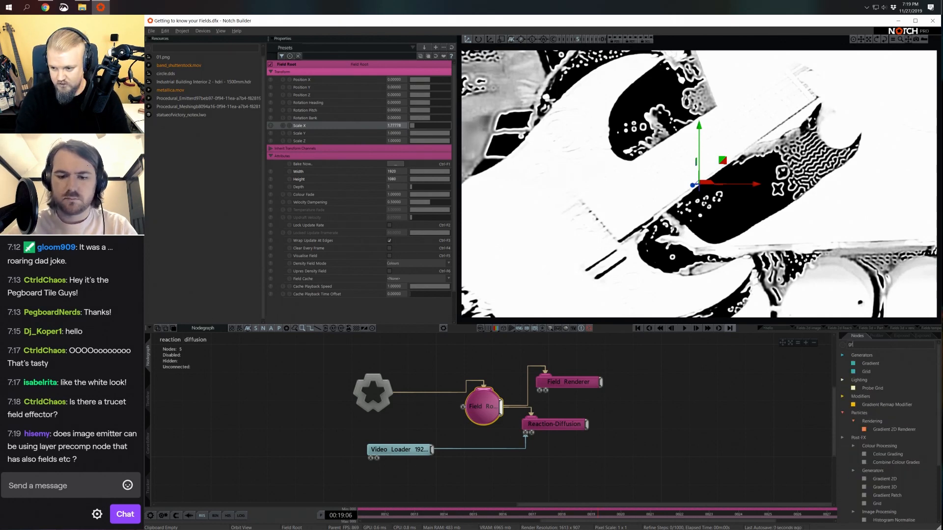
pyautogui.press('BackSpace')
pyautogui.press('BackSpace')
pyautogui.write('tru')
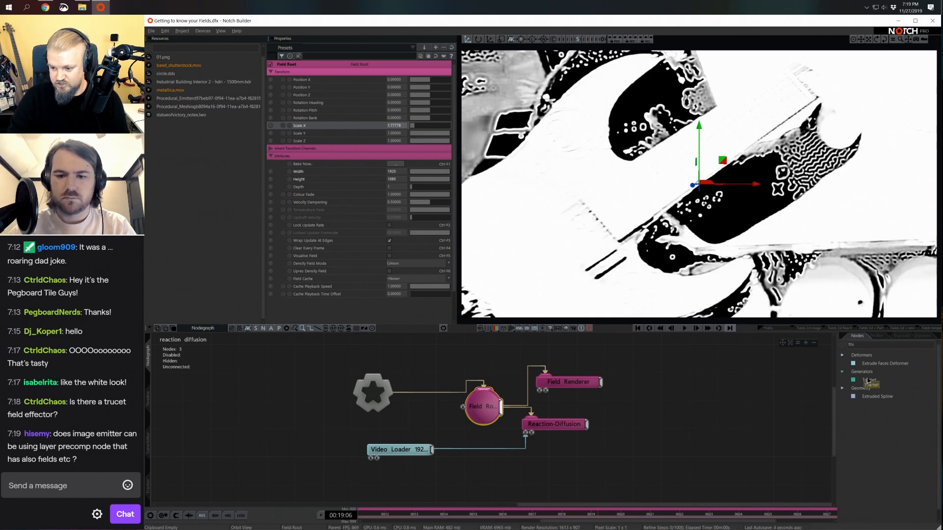
pyautogui.moveTo(870, 379); pyautogui.dragTo(525, 435)
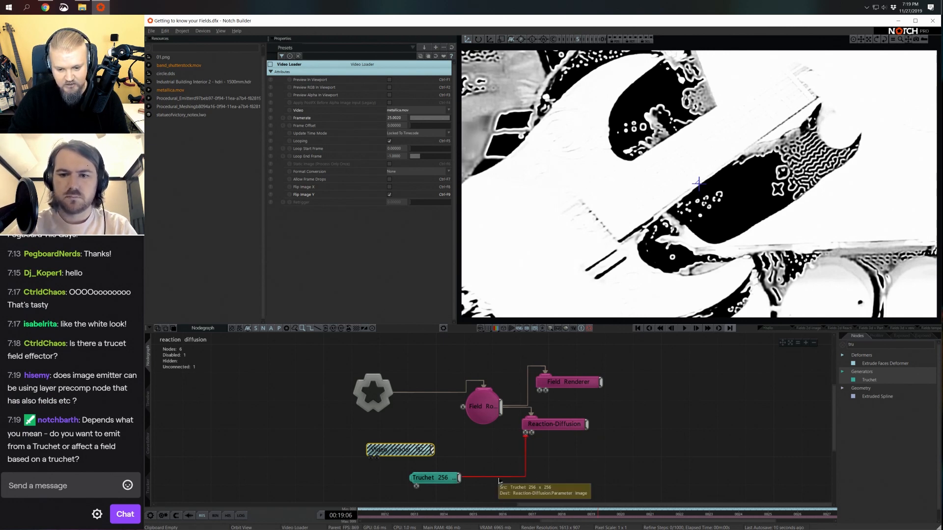
pyautogui.click(501, 477)
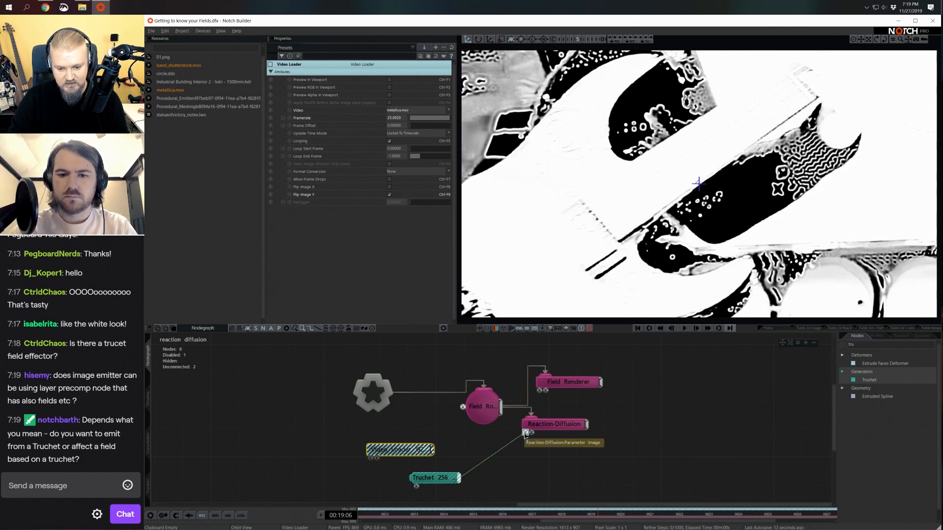
pyautogui.moveTo(525, 471); pyautogui.dragTo(519, 438, button='middle')
# Enable the Truchet's node thumbnail and Preview In Viewport, and turn off its Rounded option.
pyautogui.click(437, 451)
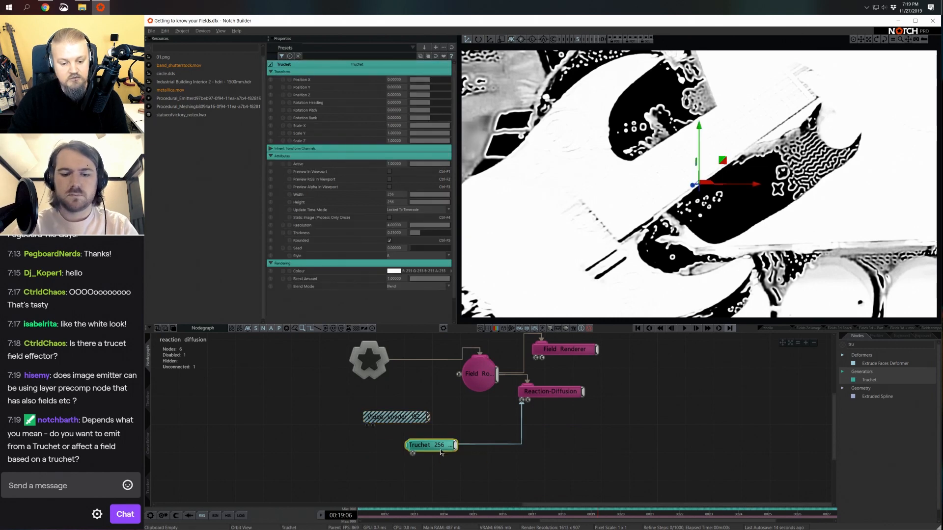
pyautogui.doubleClick(442, 451)
pyautogui.click(390, 172)
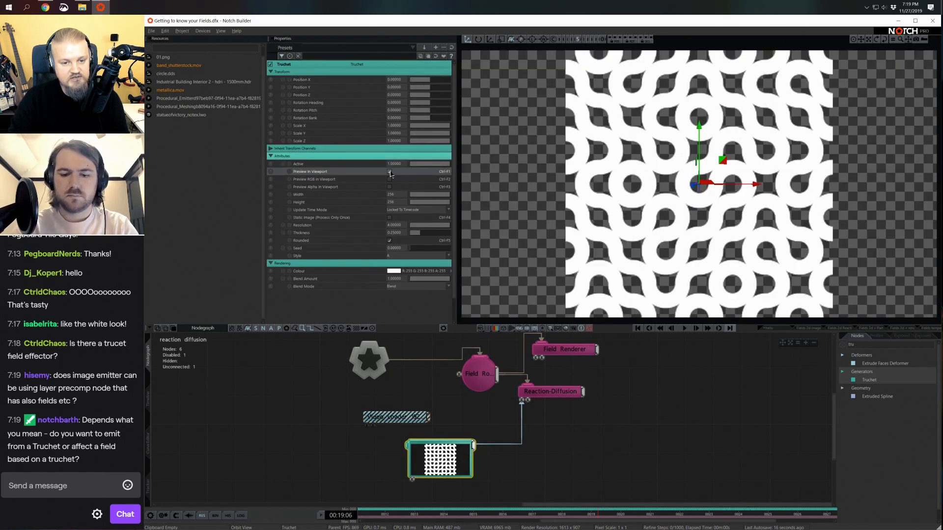
pyautogui.click(390, 240)
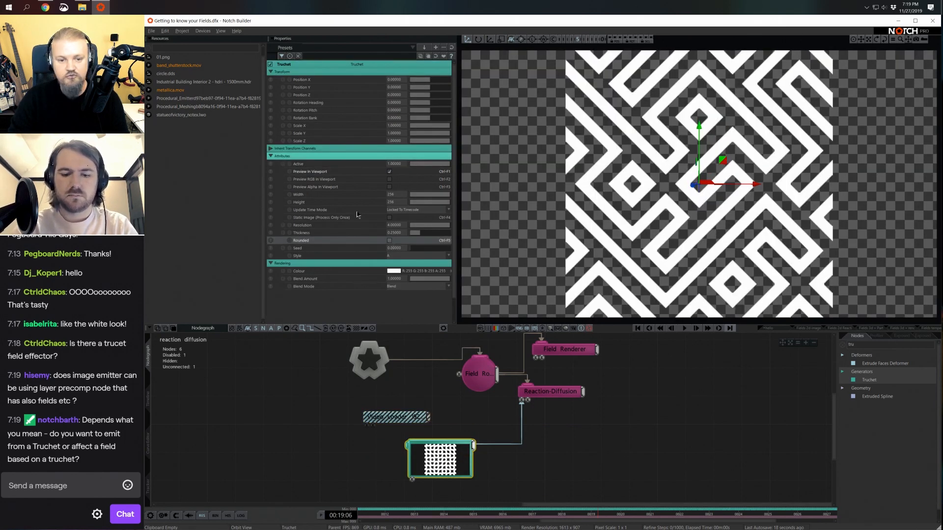
# Set the Truchet's Width to 1920 and Height to 1080.
pyautogui.doubleClick(393, 194)
pyautogui.write('1920 180')
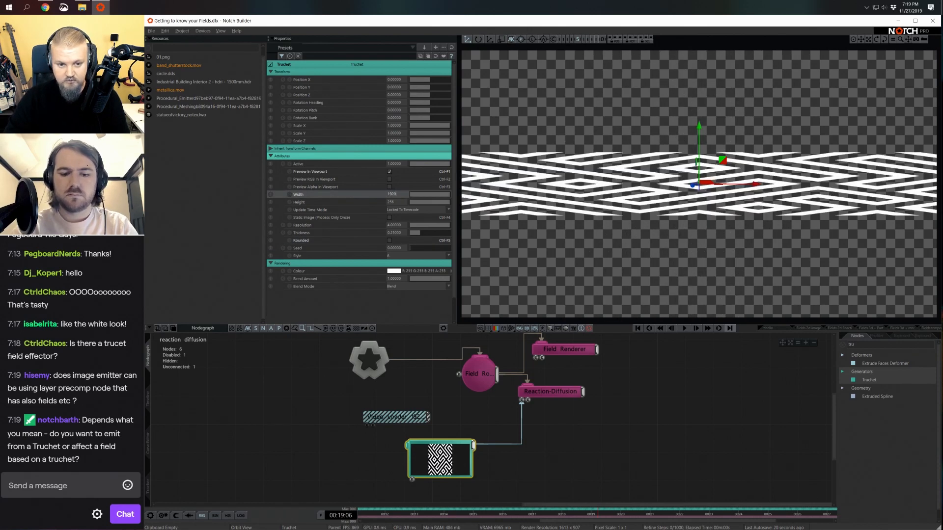
pyautogui.press('Tab')
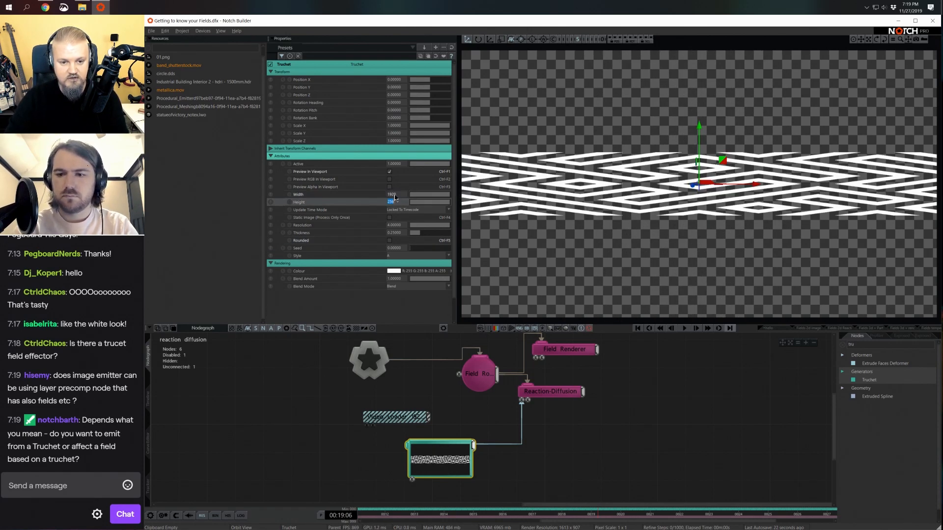
pyautogui.write('1080')
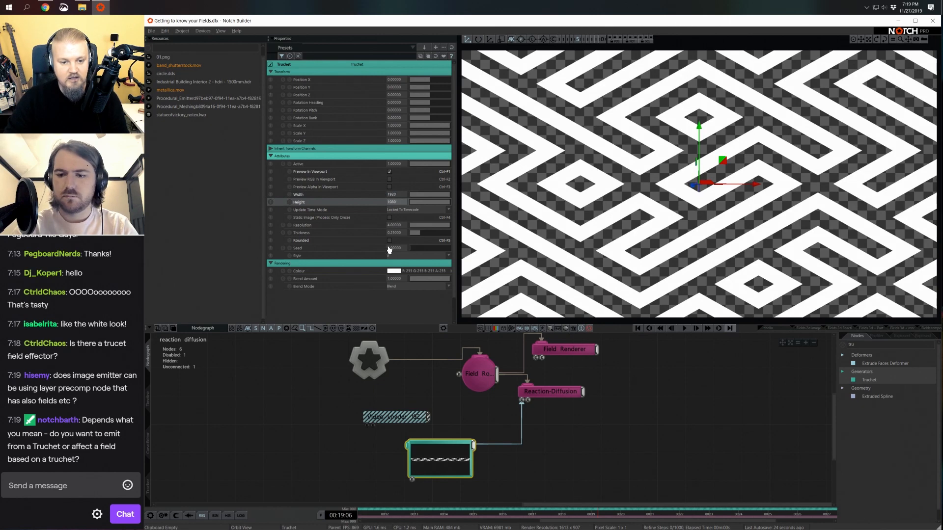
# Toggle the Truchet's Rounded option on and off to compare the curved and angular patterns.
pyautogui.click(390, 241)
pyautogui.click(390, 242)
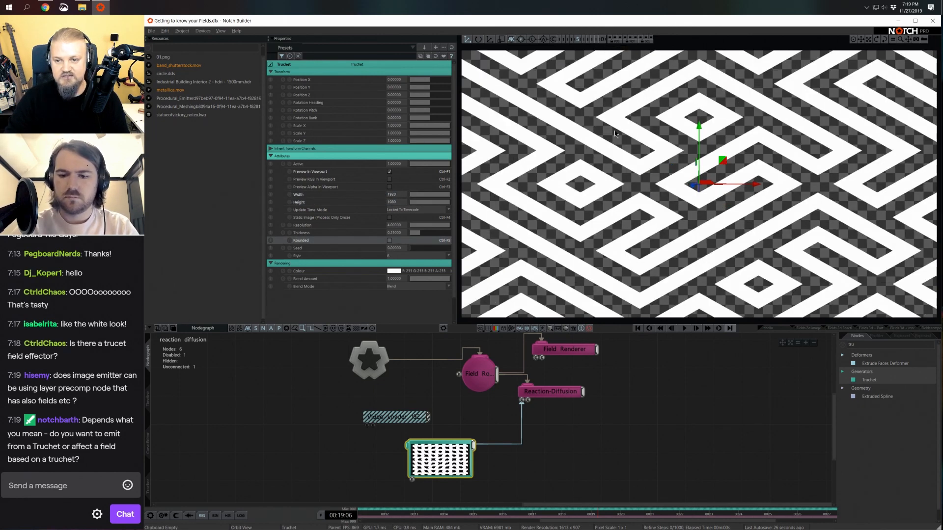
pyautogui.click(389, 241)
pyautogui.click(389, 240)
pyautogui.click(389, 240)
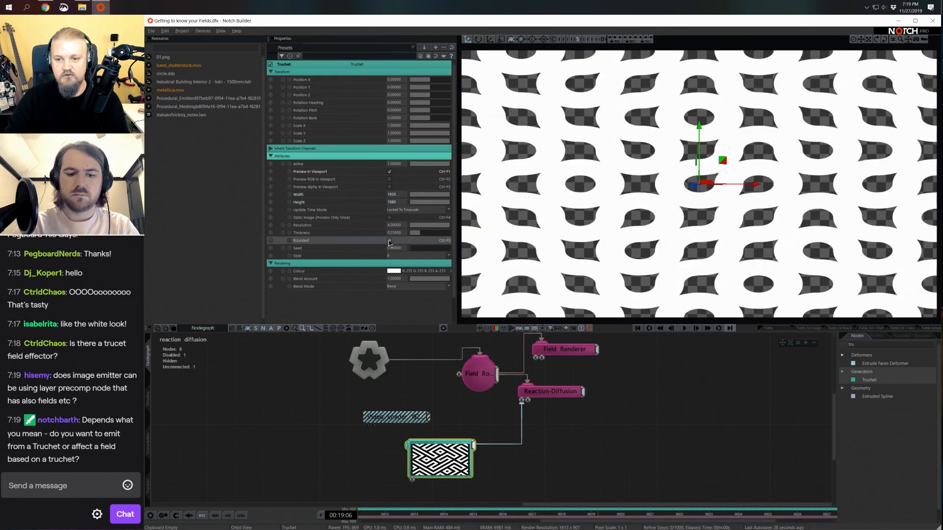
pyautogui.click(389, 241)
pyautogui.click(390, 240)
pyautogui.click(390, 241)
pyautogui.click(390, 241)
pyautogui.click(389, 240)
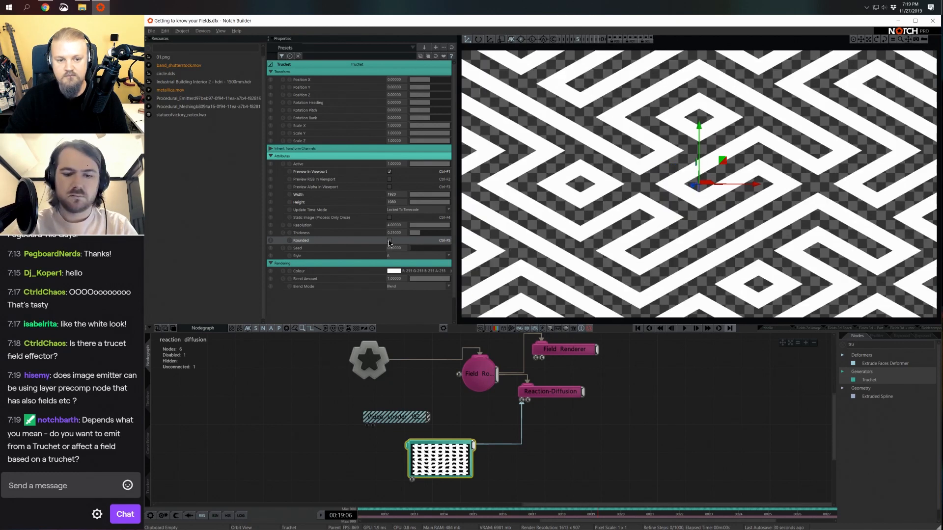
# Turn off the Truchet's Preview In Viewport and replay the reaction-diffusion effect from the start of the timeline.
pyautogui.click(390, 172)
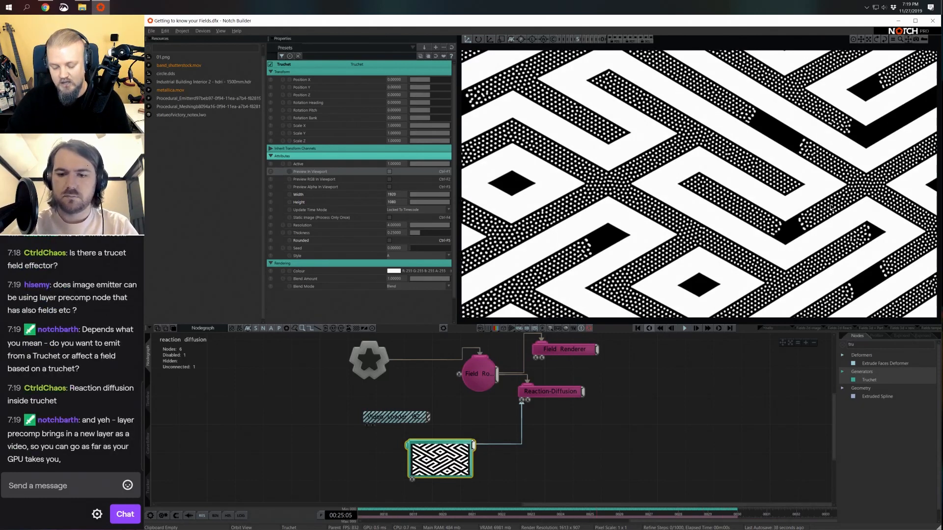
pyautogui.press('Home')
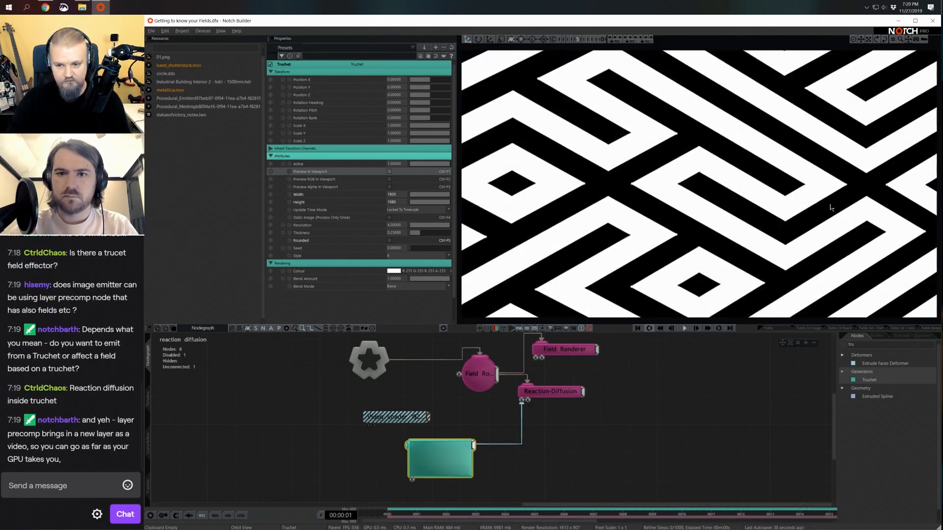
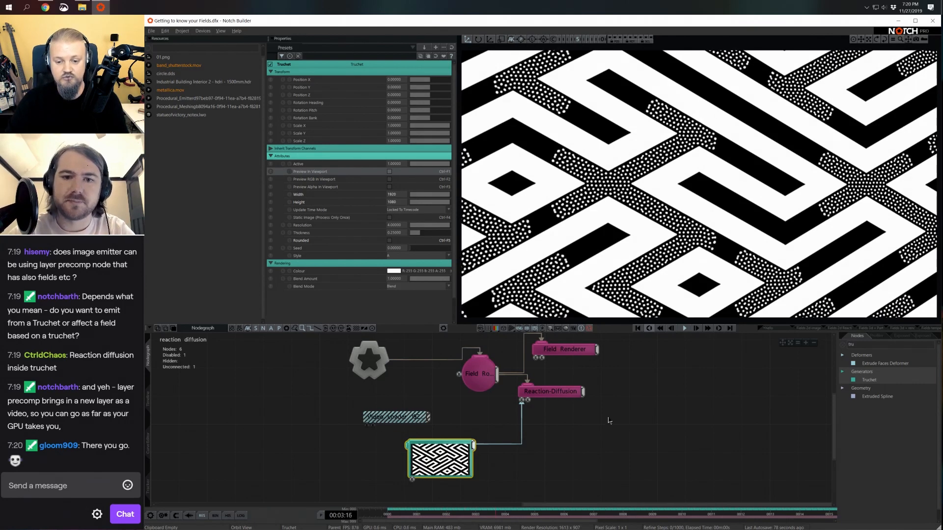
pyautogui.moveTo(632, 403); pyautogui.dragTo(632, 417, button='middle')
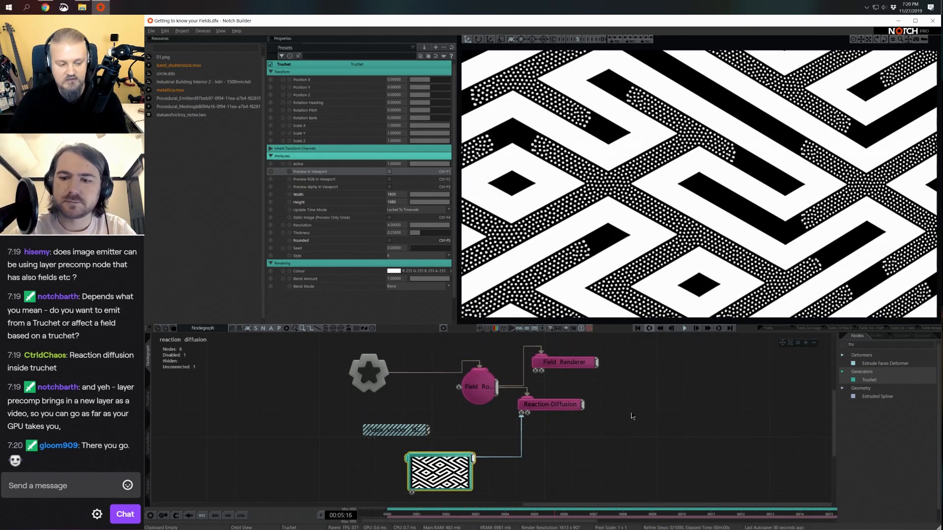
pyautogui.click(148, 398)
pyautogui.click(149, 354)
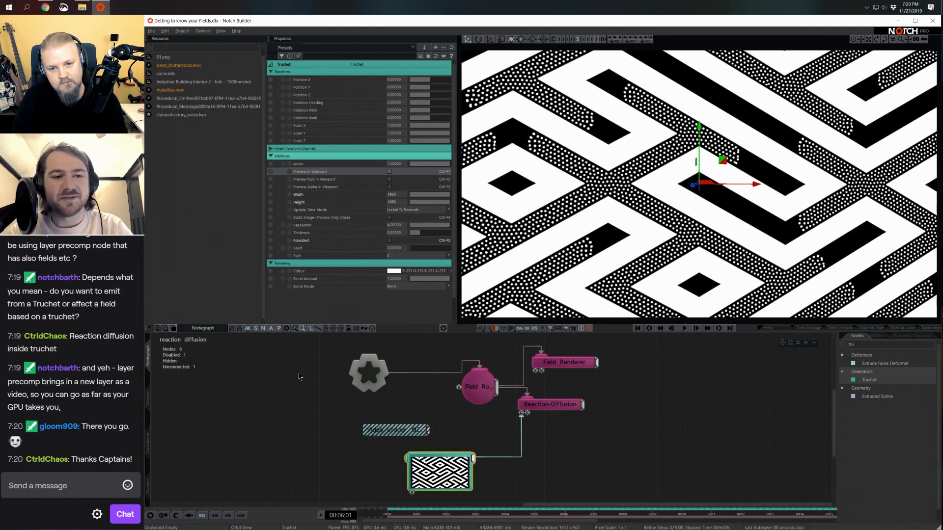
pyautogui.press('Home')
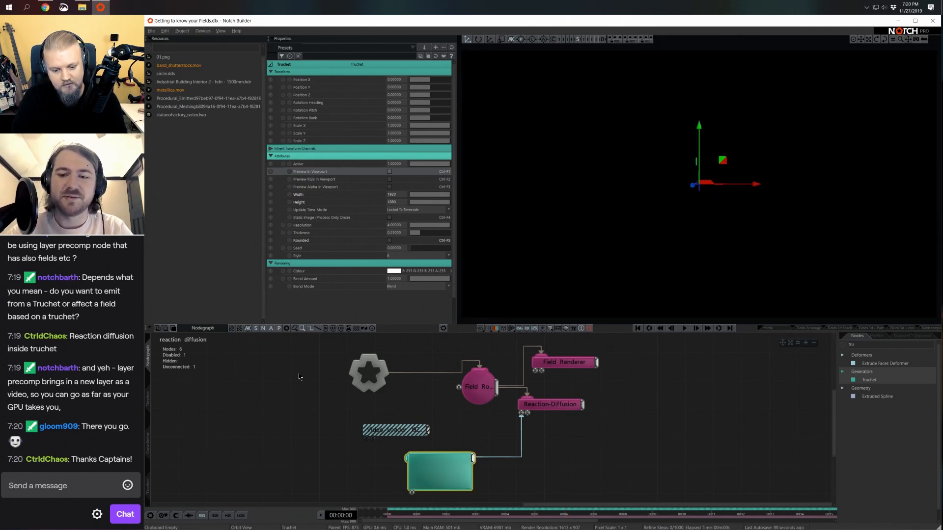
pyautogui.press('space')
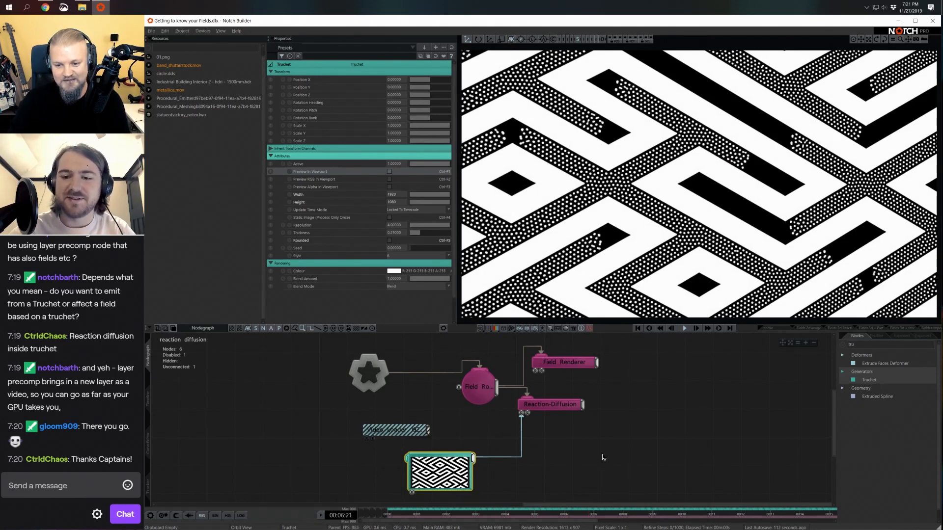
pyautogui.press('space')
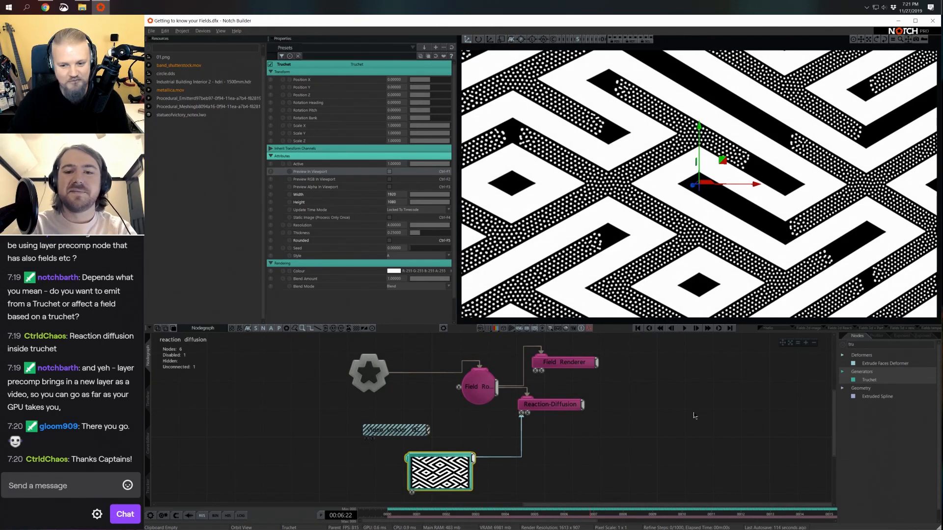
# Clear the node library search and look through the nodes in the Generators category.
pyautogui.press('BackSpace')
pyautogui.press('BackSpace')
pyautogui.press('BackSpace')
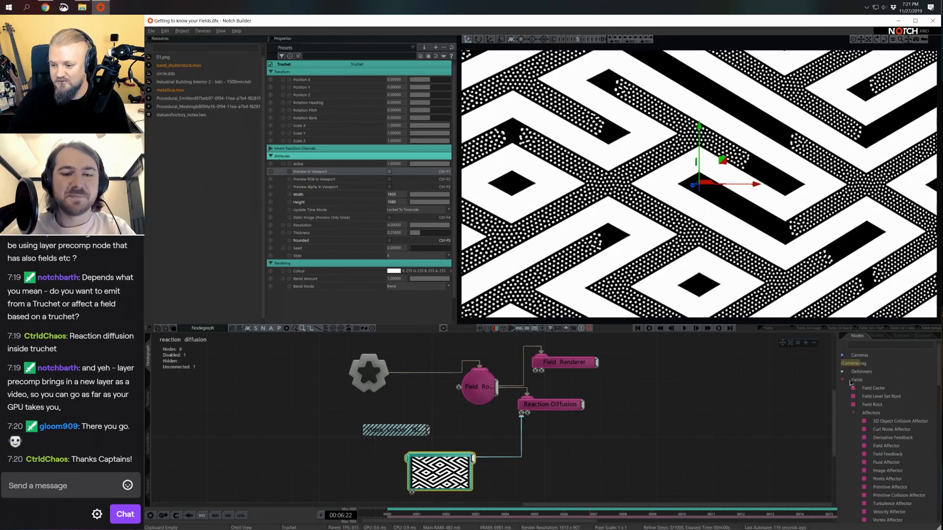
pyautogui.scroll(-10, 847, 392)
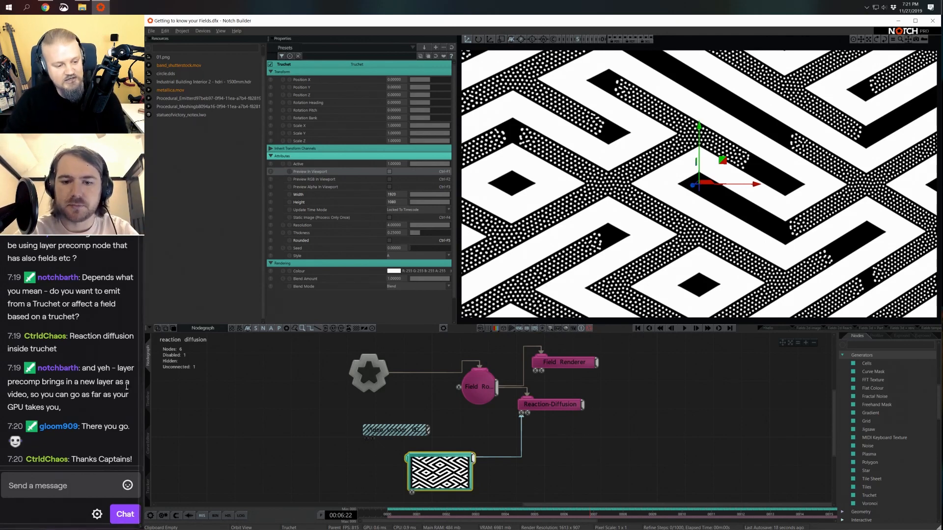
# Disable the reaction diffusion layer in the timeline and enable the Fields 3d + Particle translation layer.
pyautogui.click(146, 399)
pyautogui.click(185, 409)
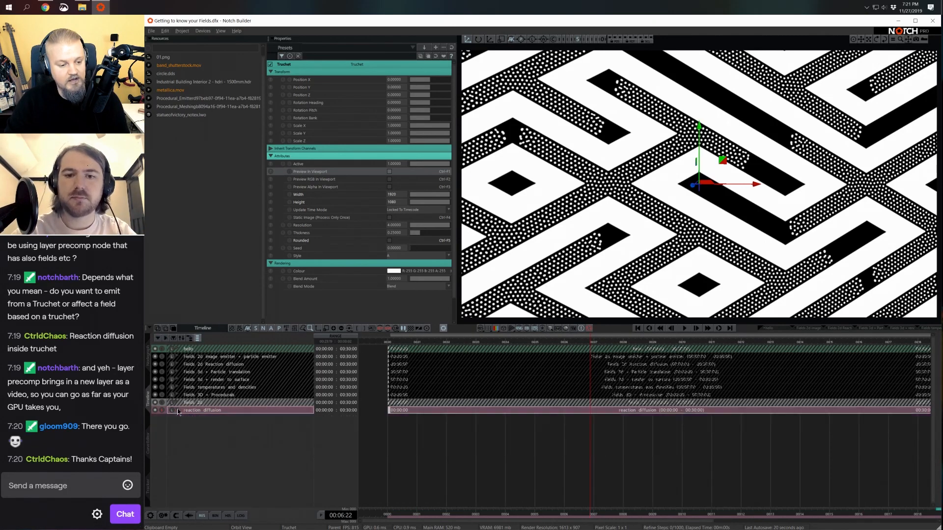
pyautogui.click(166, 372)
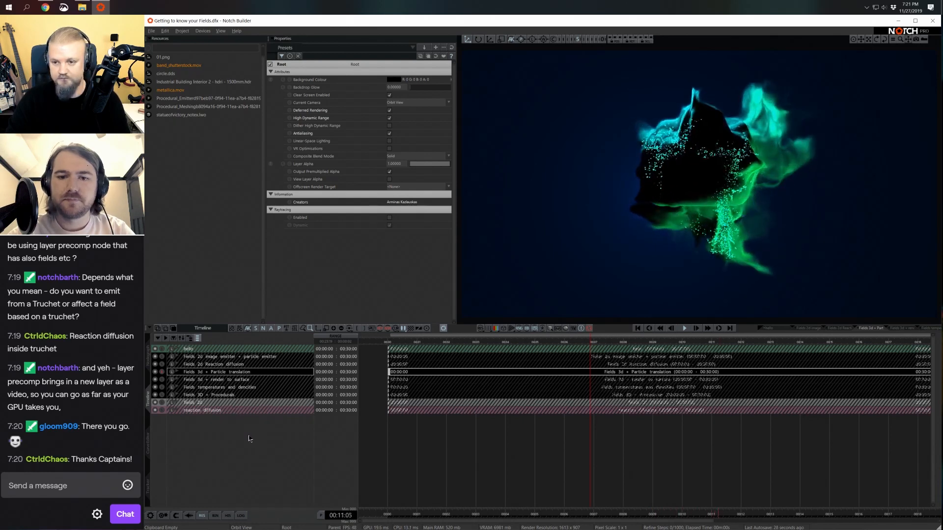
# Create a new blank layer named Fields 3d and open its nodegraph.
pyautogui.rightClick(260, 460)
pyautogui.click(287, 232)
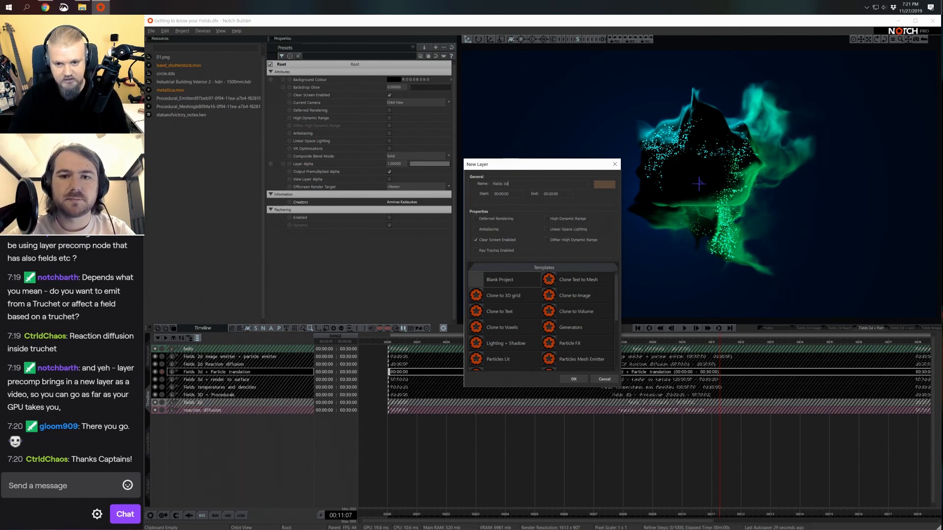
pyautogui.press('Return')
pyautogui.click(147, 363)
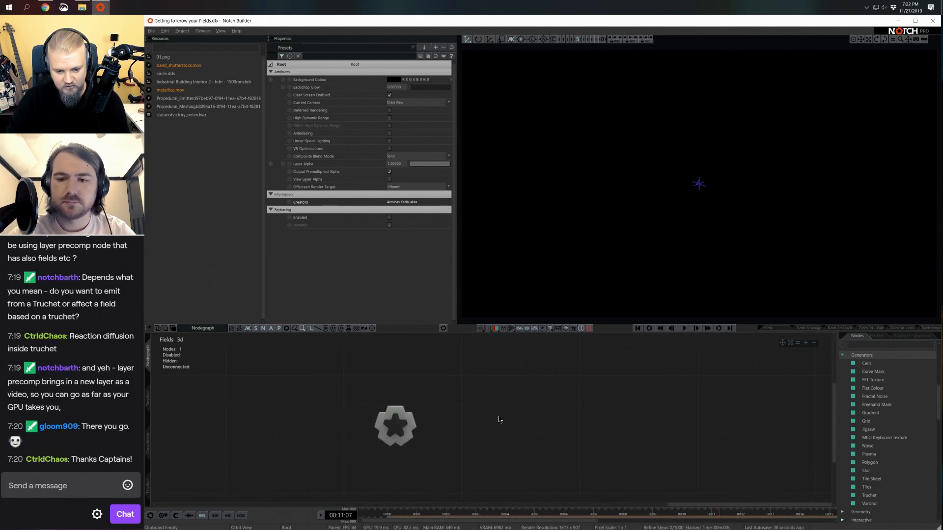
# Find the Field Root in the node library and add it to the nodegraph, connected to the layer's root.
pyautogui.click(894, 346)
pyautogui.write('field')
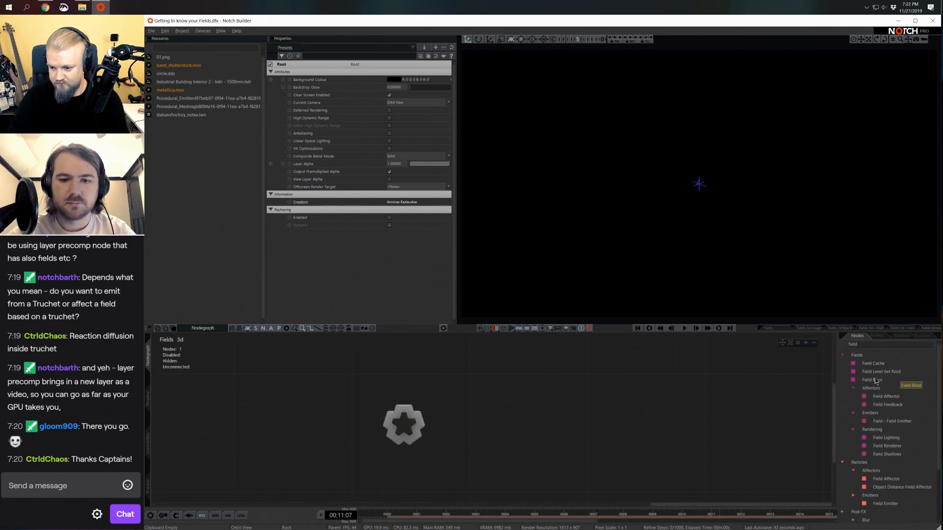
pyautogui.moveTo(876, 381); pyautogui.dragTo(461, 424)
pyautogui.scroll(6, 769, 214)
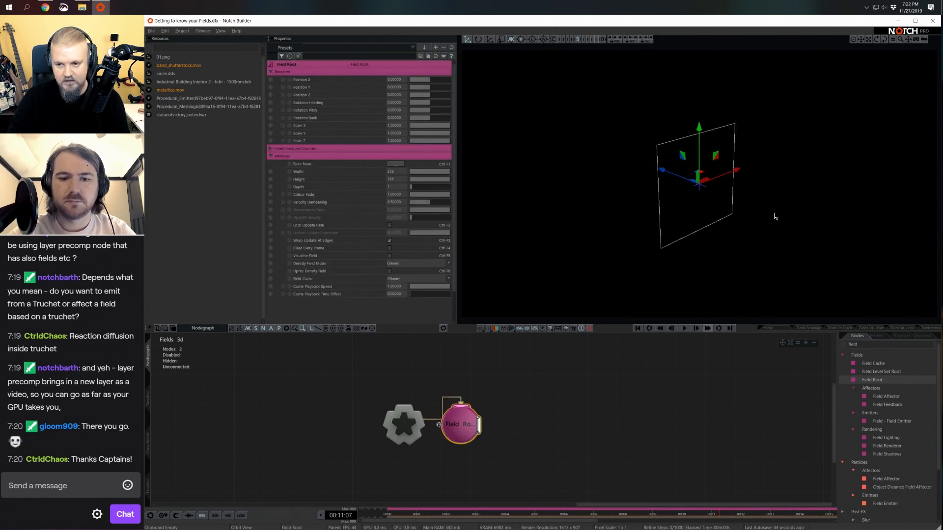
# Raise the Field Root's Depth to 2 so the flat field becomes a 3D box.
pyautogui.moveTo(775, 214); pyautogui.dragTo(674, 195, button='right')
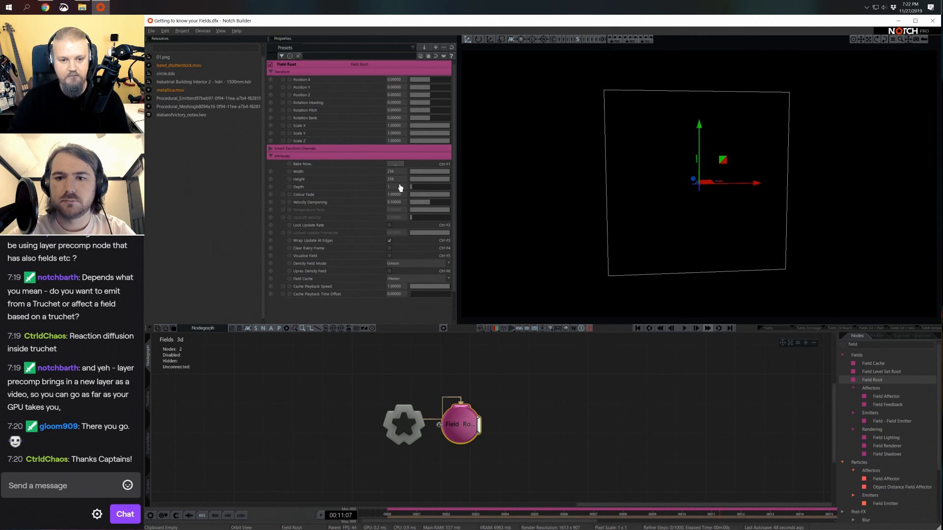
pyautogui.moveTo(409, 188); pyautogui.dragTo(412, 188)
pyautogui.moveTo(828, 249); pyautogui.dragTo(494, 235, button='right')
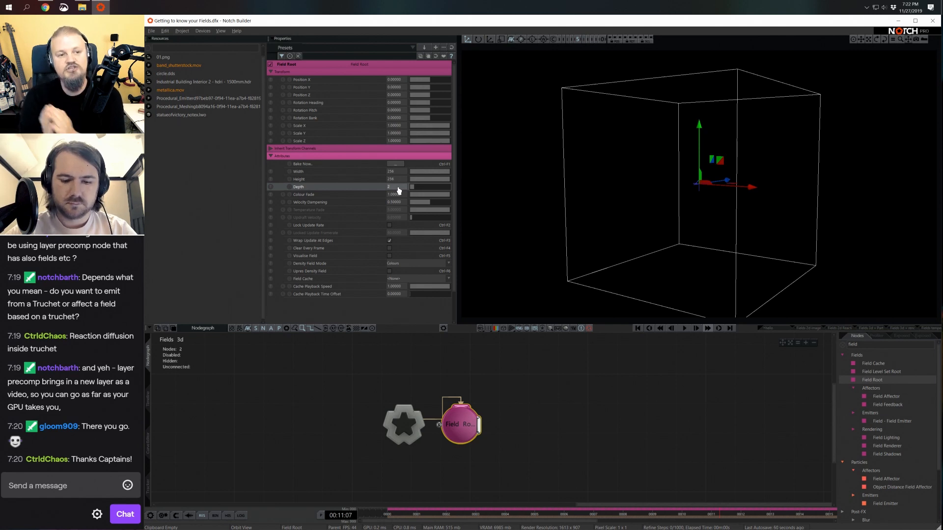
# Set the new Field Root's Width, Height and Depth each to 100.
pyautogui.click(402, 172)
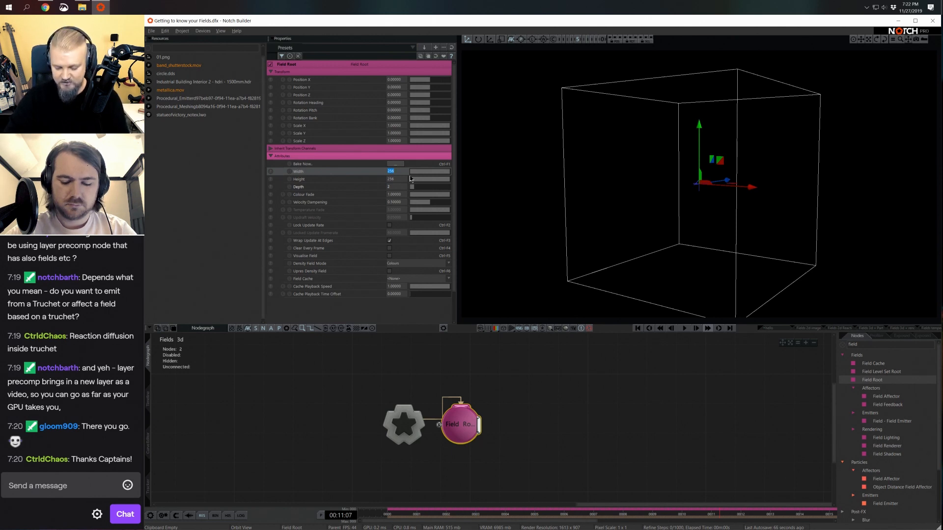
pyautogui.write('100')
pyautogui.press('Tab')
pyautogui.write('100')
pyautogui.press('Tab')
pyautogui.write('100')
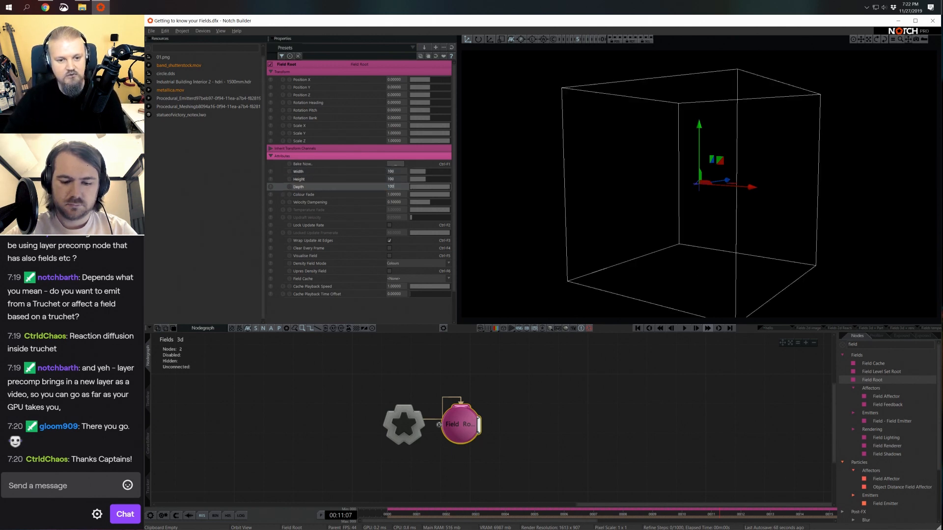
pyautogui.click(377, 175)
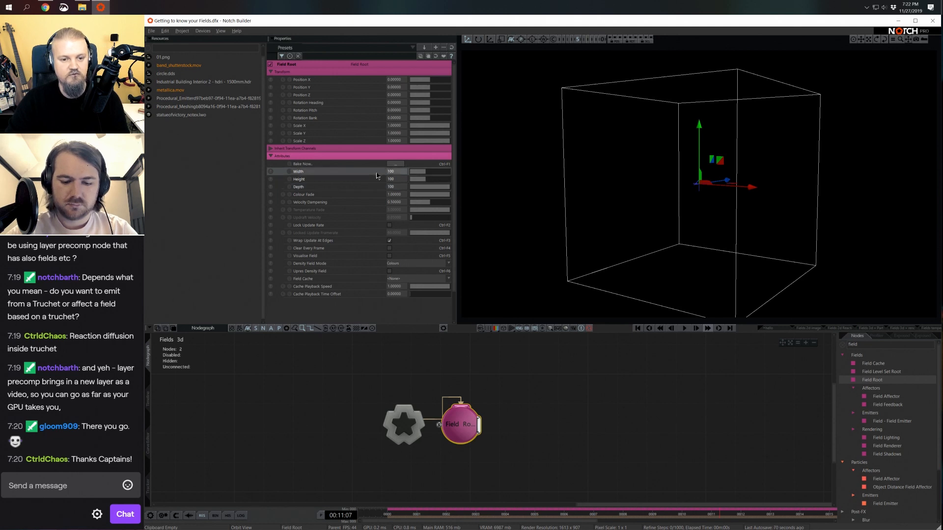
# Set the Field Root's Width, Height and Depth each to 256.
pyautogui.click(396, 171)
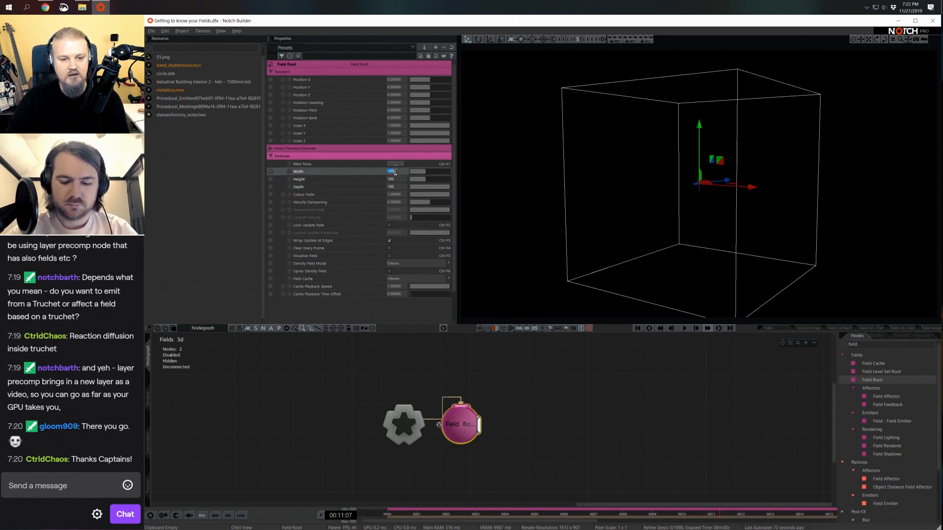
pyautogui.write('256')
pyautogui.press('Tab')
pyautogui.write('256')
pyautogui.press('Tab')
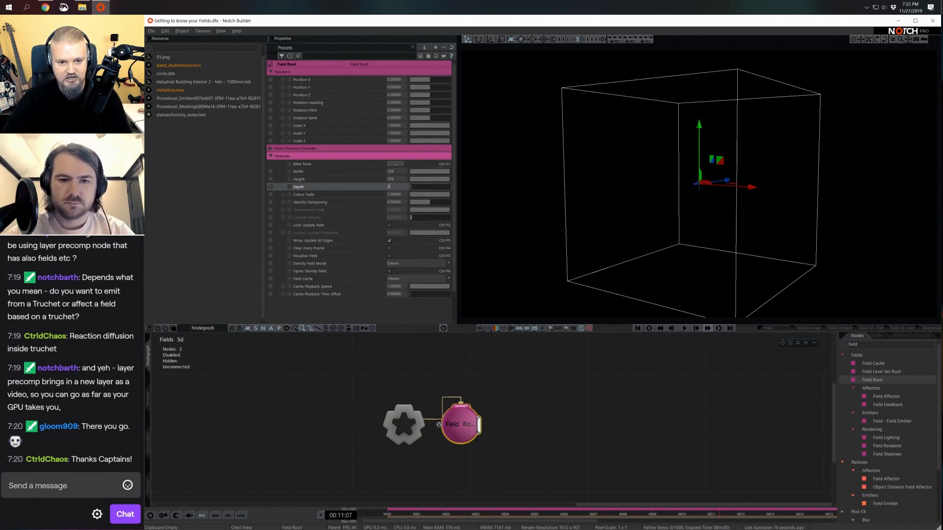
pyautogui.write('256')
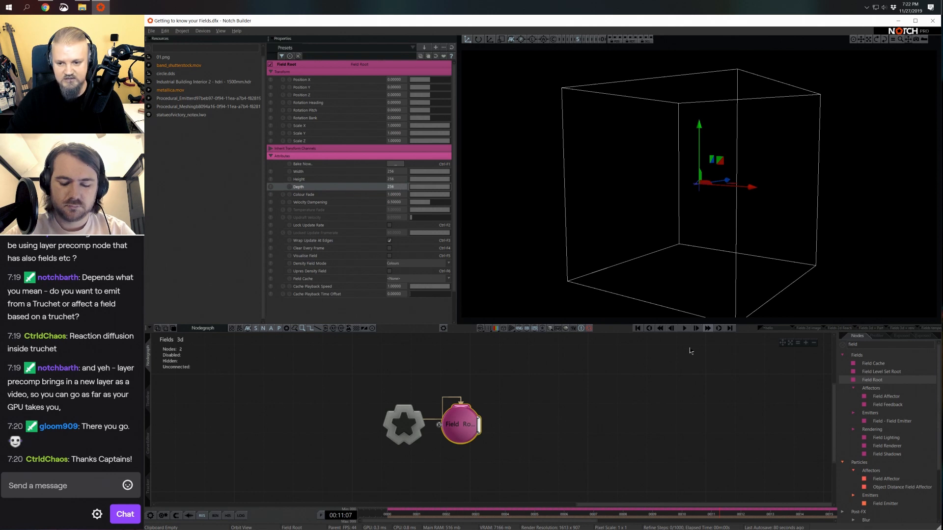
# Find the Fields Primitive Emitter in the node library and add it under the Field Root.
pyautogui.doubleClick(889, 347)
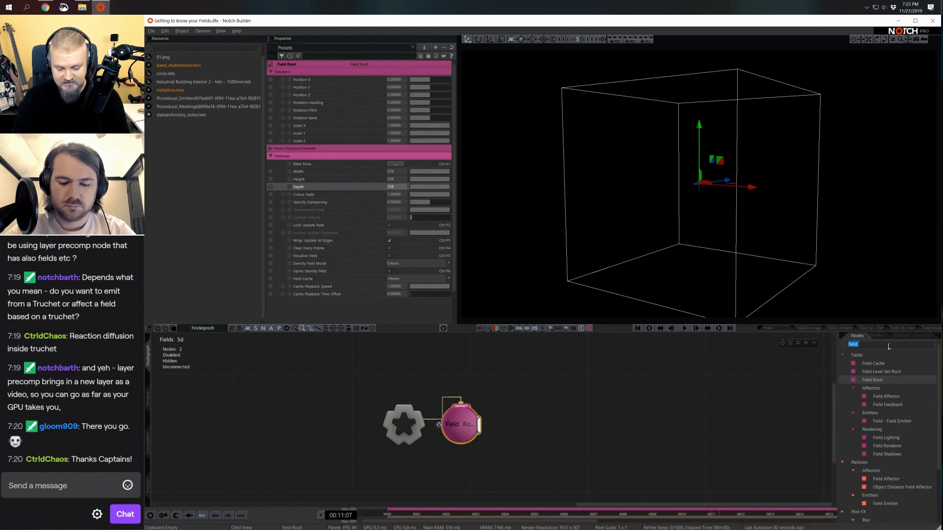
pyautogui.press('BackSpace')
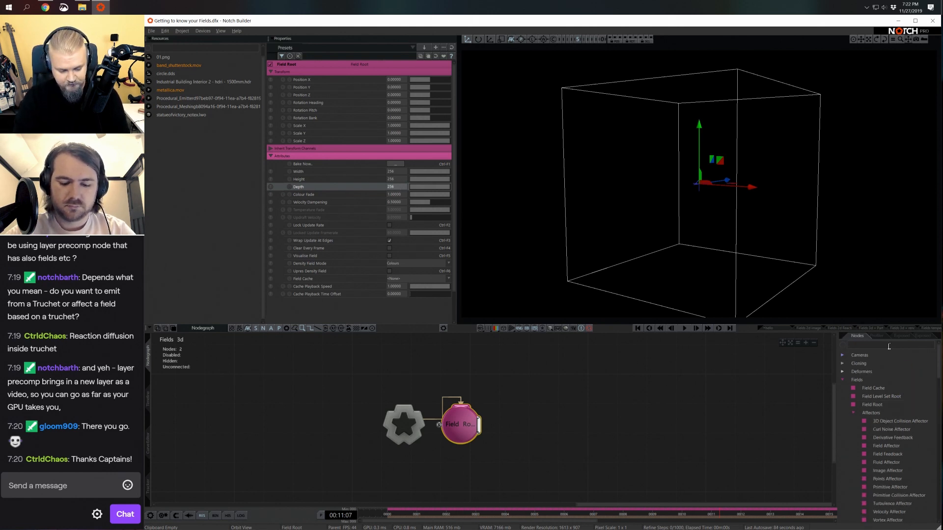
pyautogui.write('primit')
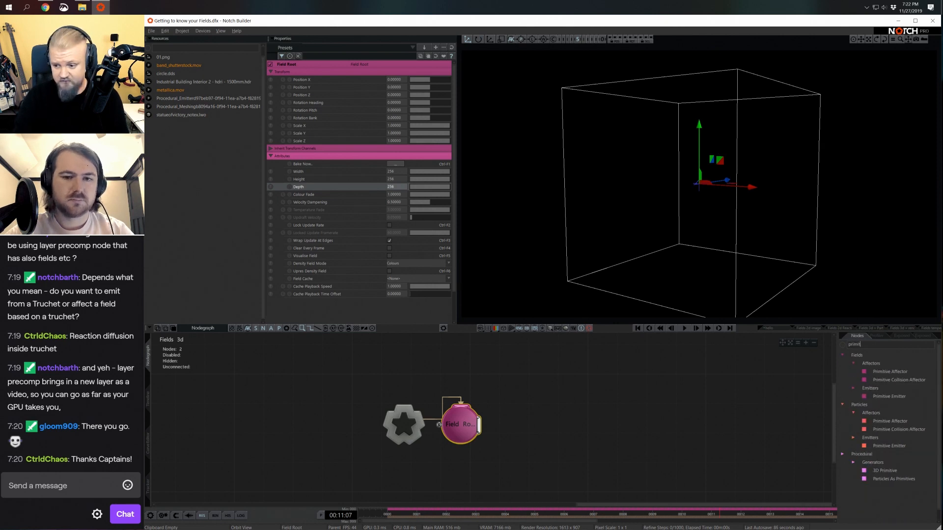
pyautogui.moveTo(884, 397); pyautogui.dragTo(540, 407)
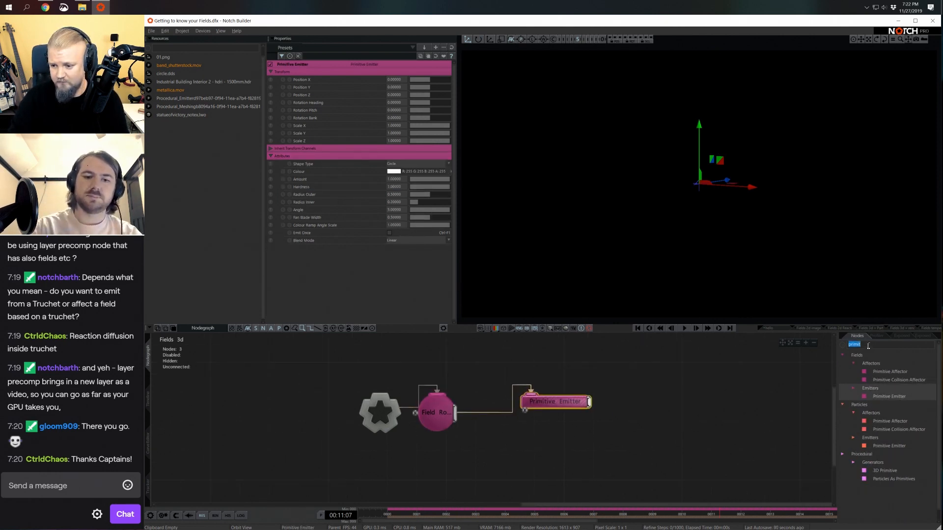
# Find the Field Renderer in the node library and connect it to the Field Root to display the emitted shape.
pyautogui.write('rener')
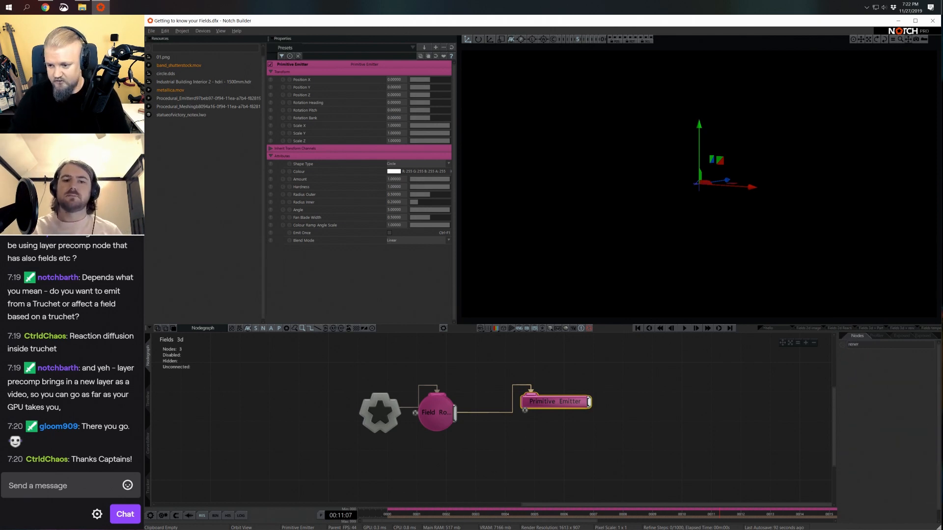
pyautogui.press('BackSpace')
pyautogui.press('BackSpace')
pyautogui.write('der')
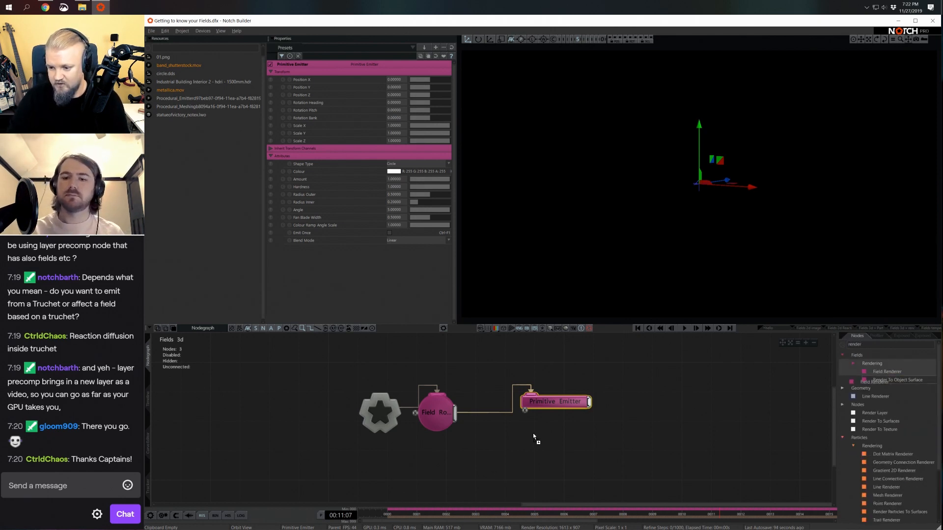
pyautogui.moveTo(533, 434); pyautogui.dragTo(514, 437)
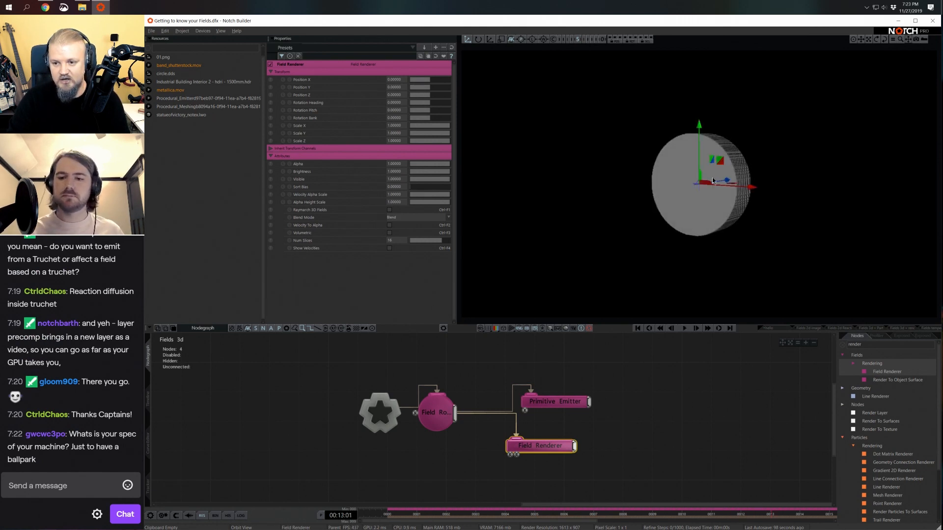
pyautogui.moveTo(713, 181); pyautogui.dragTo(637, 189)
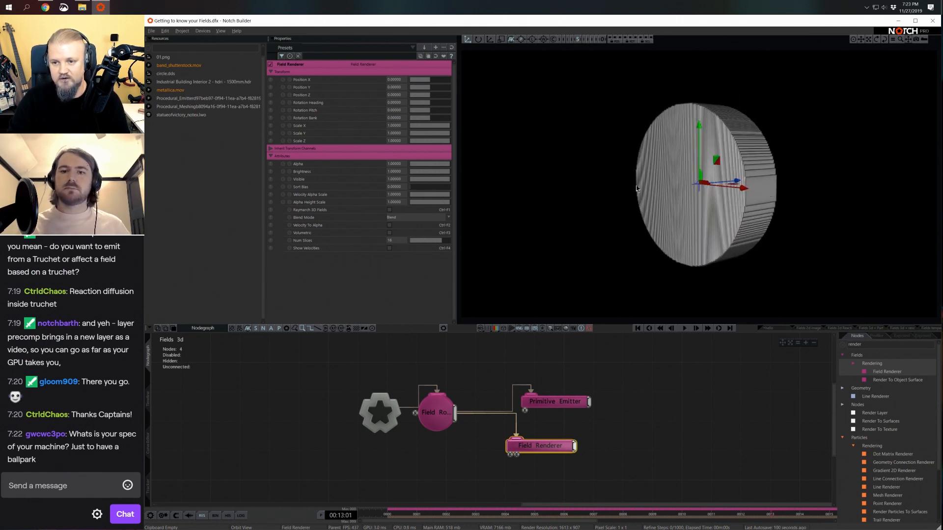
# Change the Primitive Emitter's Shape Type to Sphere.
pyautogui.click(552, 401)
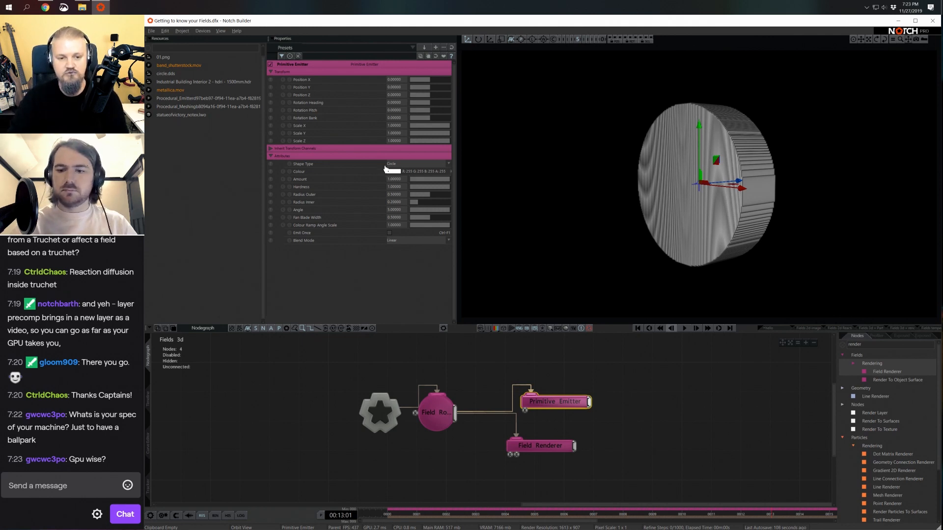
pyautogui.click(415, 164)
pyautogui.click(412, 180)
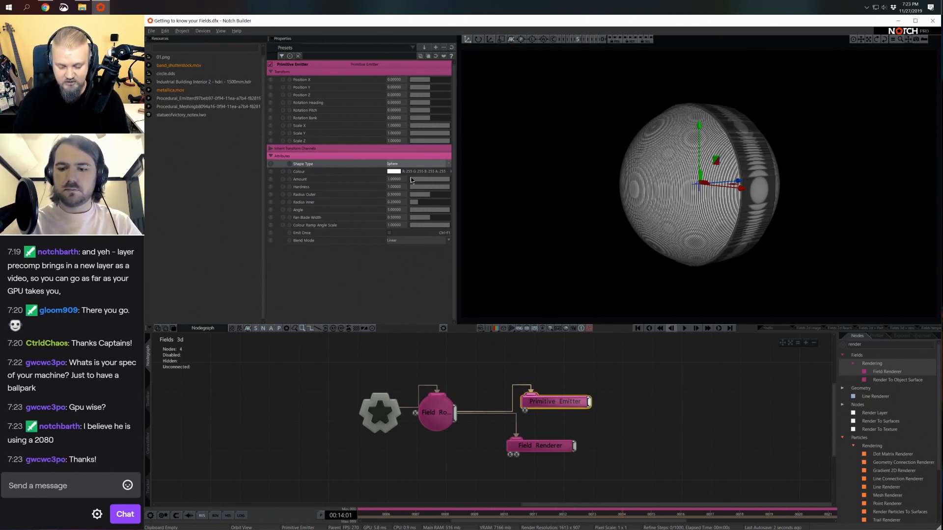
# Replay the field from the start of the timeline and examine the sphere's voxel surface up close.
pyautogui.press('Home')
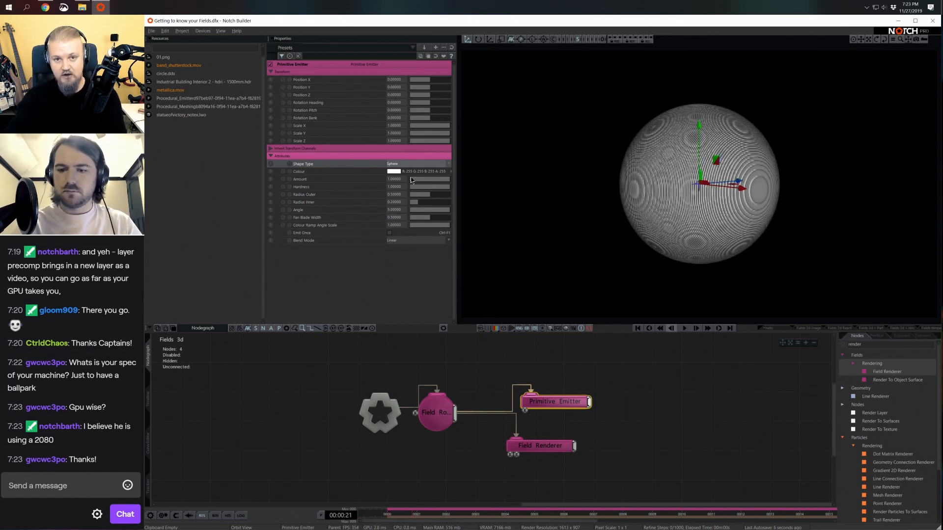
pyautogui.click(638, 329)
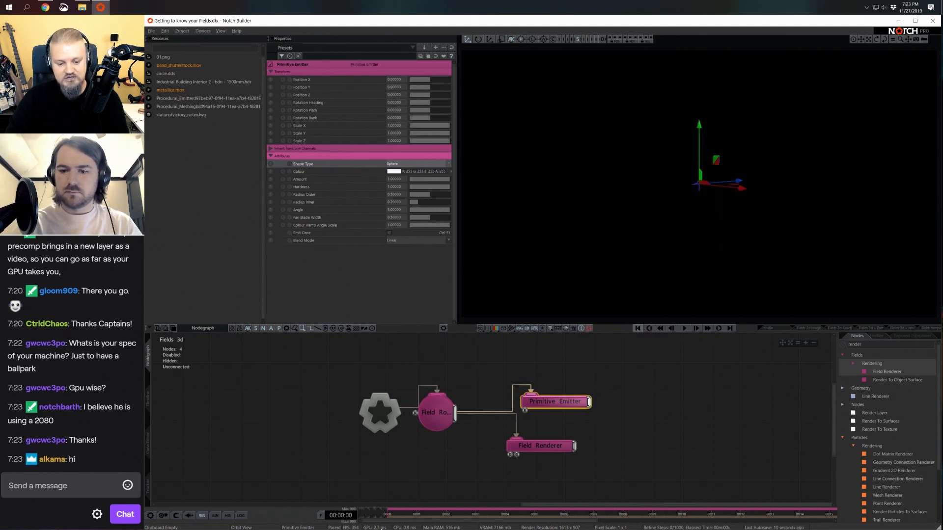
pyautogui.press('space')
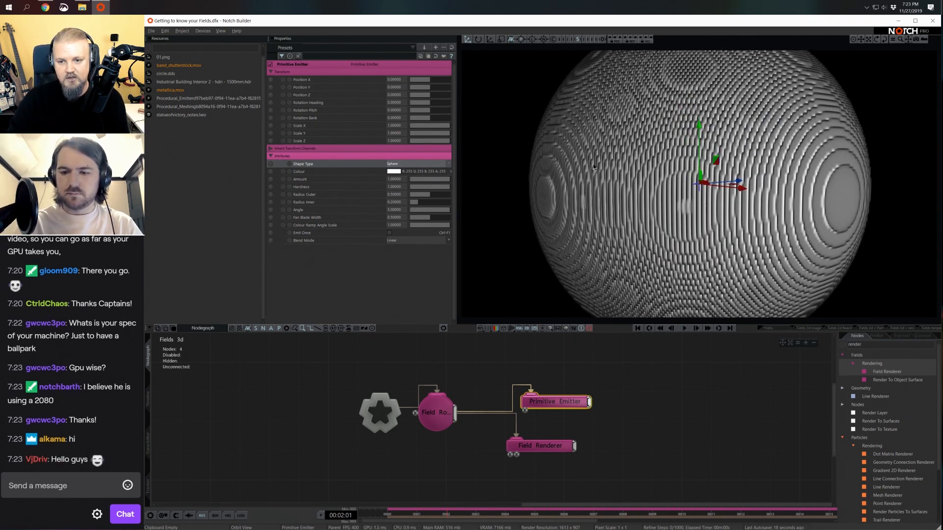
pyautogui.scroll(5, 595, 169)
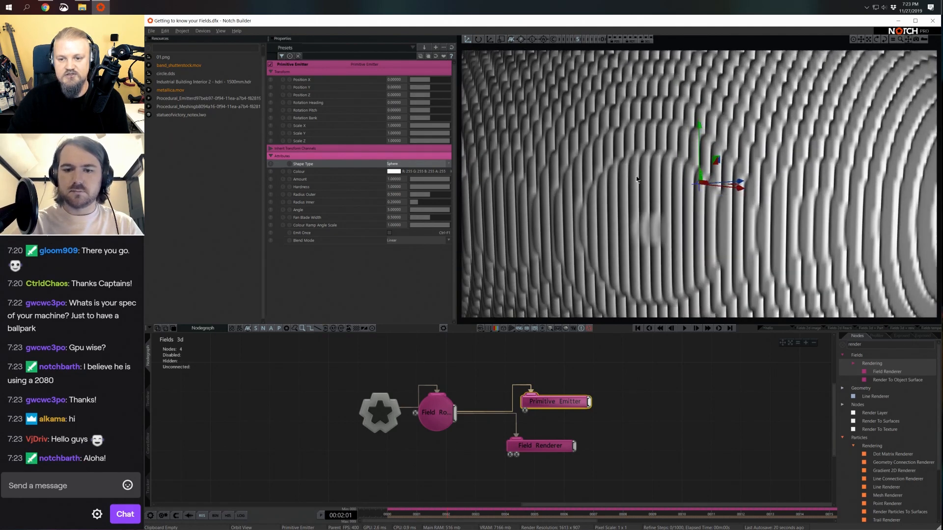
pyautogui.scroll(-5, 637, 180)
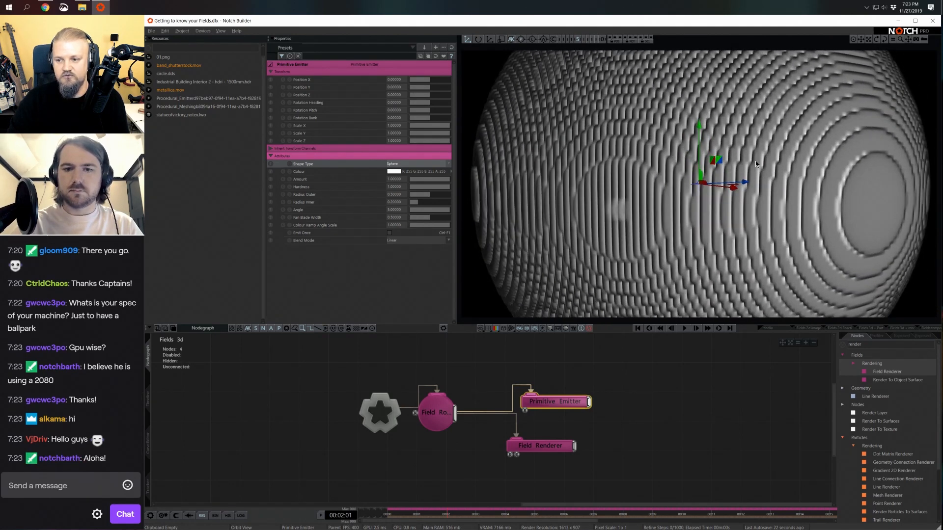
# Lower the Field Root's Width, Height and Depth to 100 each and examine the coarser sphere.
pyautogui.click(436, 412)
pyautogui.click(401, 170)
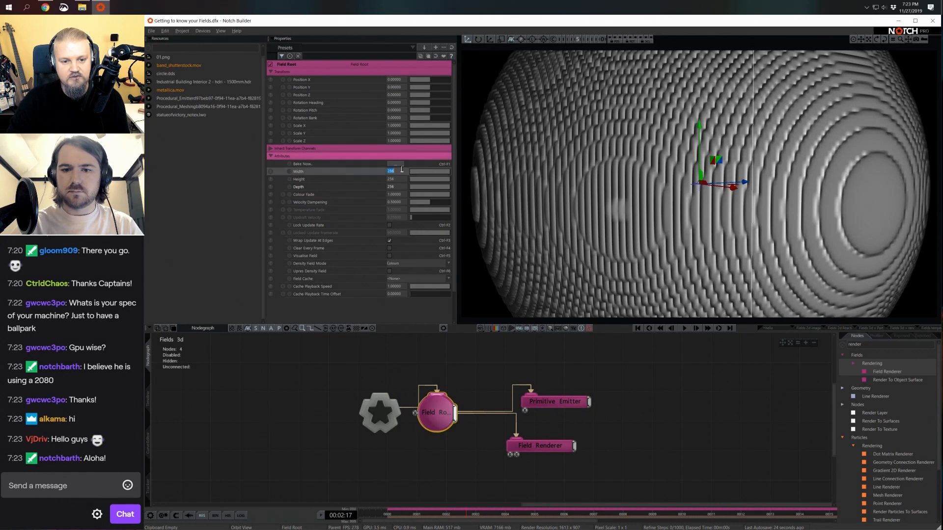
pyautogui.write('100')
pyautogui.press('Tab')
pyautogui.write('100')
pyautogui.press('Tab')
pyautogui.write('100')
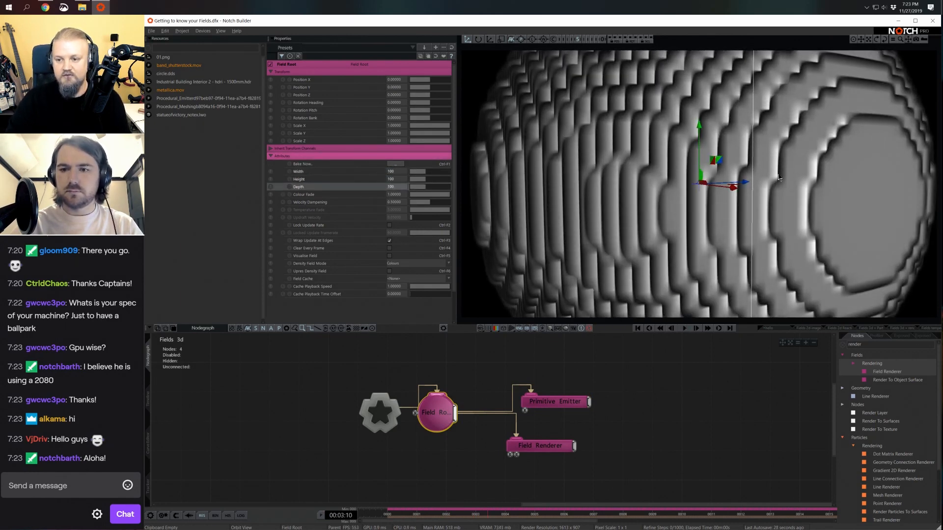
pyautogui.moveTo(779, 178); pyautogui.dragTo(747, 125)
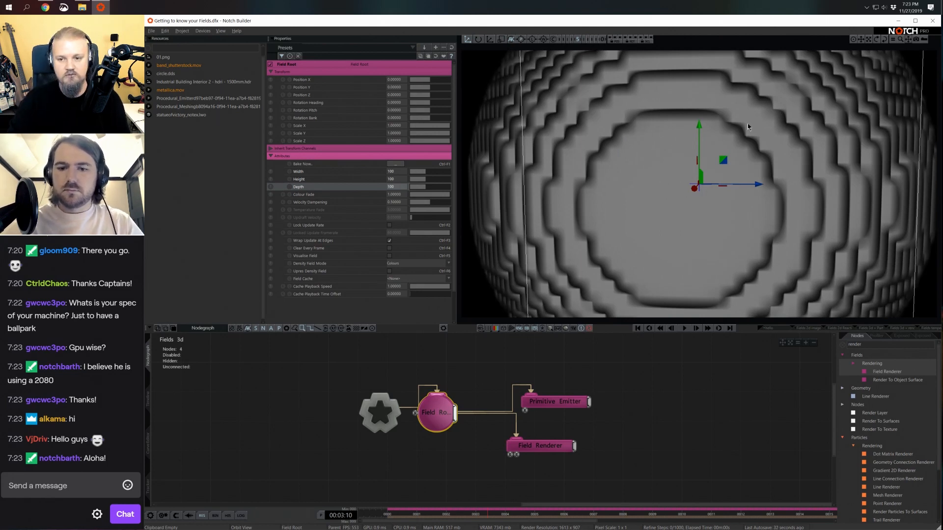
# Restore the Field Root's Width, Height and Depth to 256 each and play the field to view the finer sphere.
pyautogui.write('256')
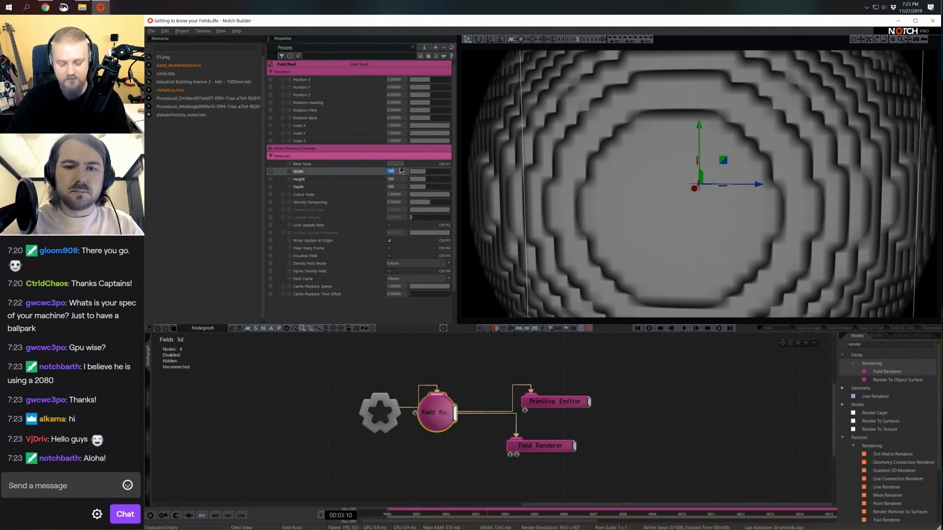
pyautogui.press('Tab')
pyautogui.write('256')
pyautogui.press('Tab')
pyautogui.write('256')
pyautogui.press('Return')
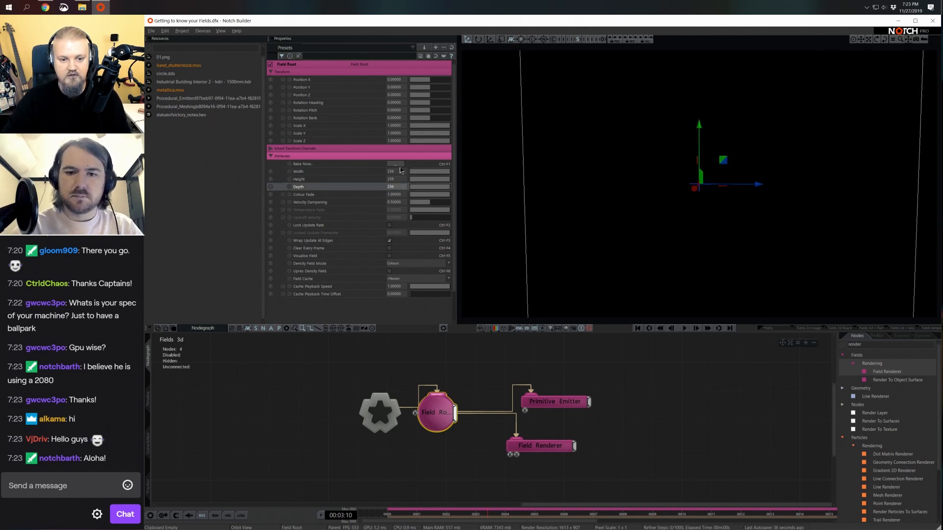
pyautogui.moveTo(593, 176); pyautogui.dragTo(461, 195)
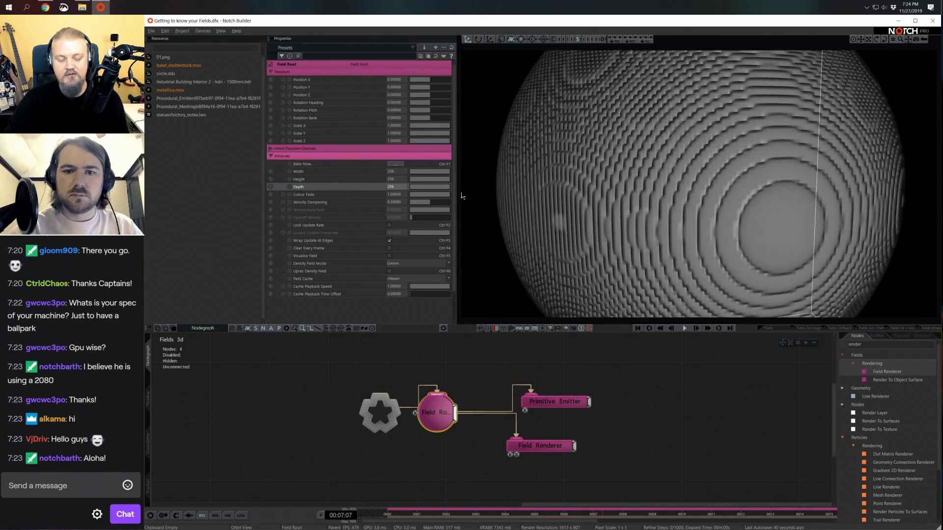
pyautogui.scroll(-3, 690, 202)
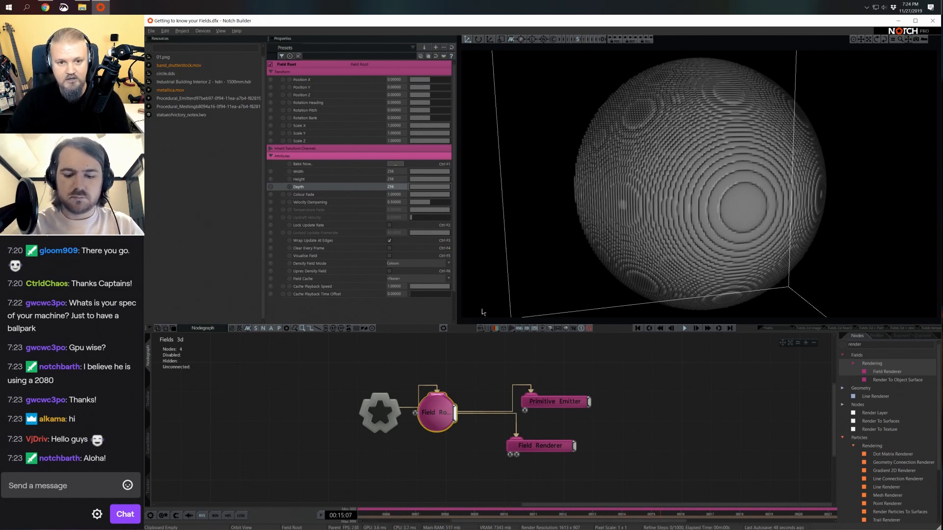
pyautogui.press('space')
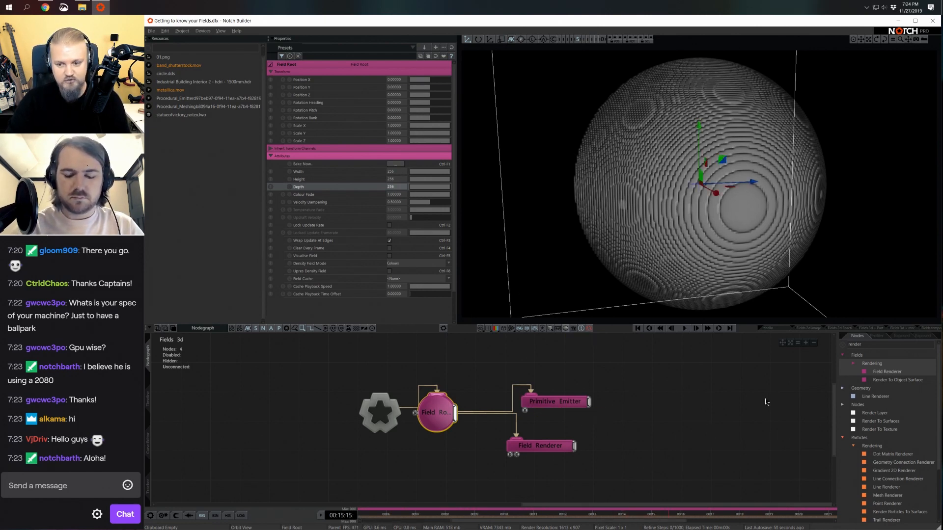
# Add a Turbulence Affector from the Fields affectors, connect it to the Field Root and play the field.
pyautogui.press('BackSpace')
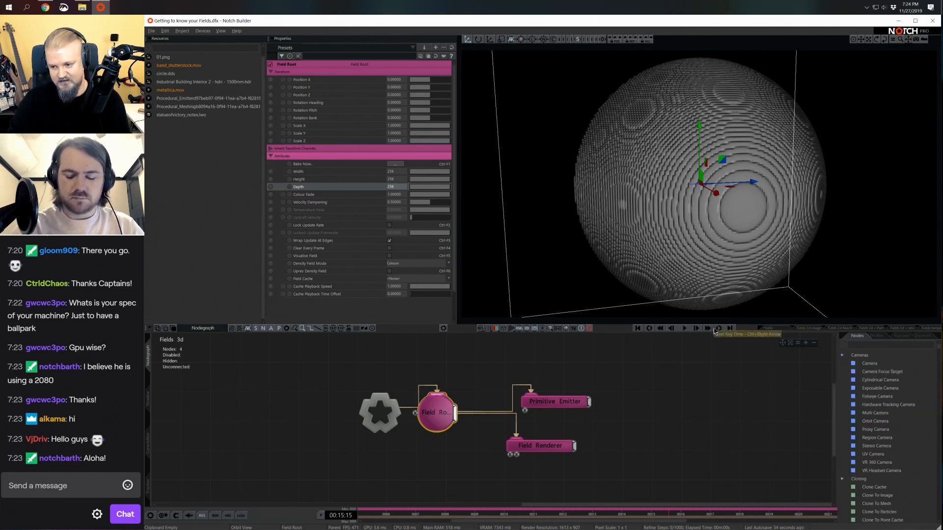
pyautogui.moveTo(747, 217)
pyautogui.mouseDown()
pyautogui.moveTo(762, 214)
pyautogui.moveTo(777, 239)
pyautogui.mouseUp()
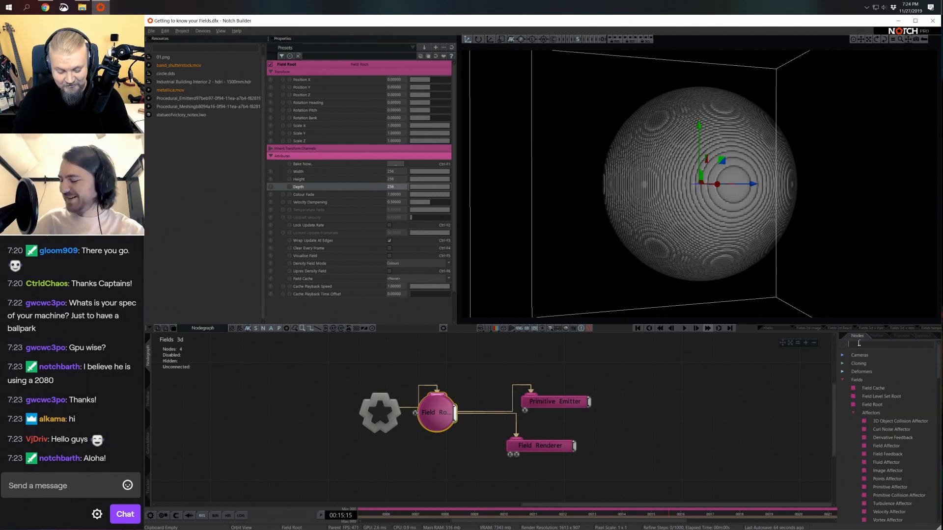
pyautogui.write('turb')
pyautogui.moveTo(893, 413); pyautogui.dragTo(566, 366)
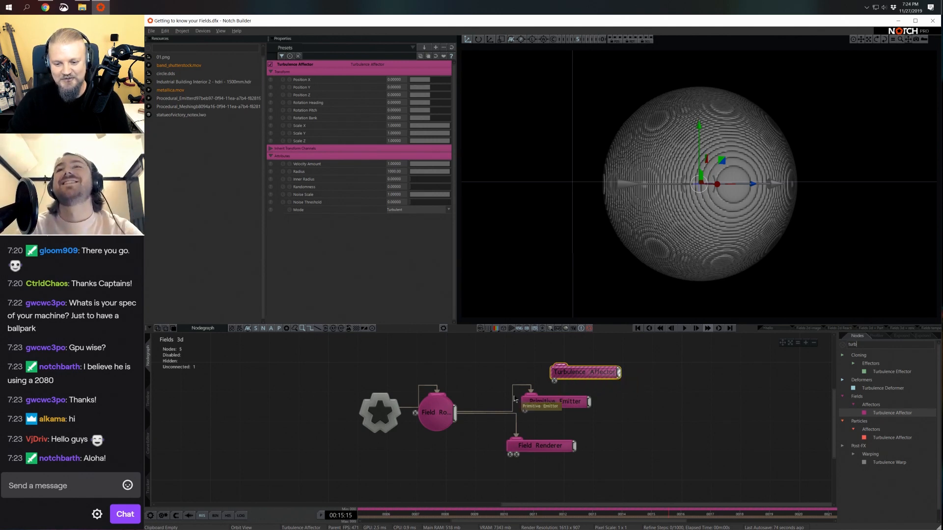
pyautogui.moveTo(455, 412); pyautogui.dragTo(560, 369)
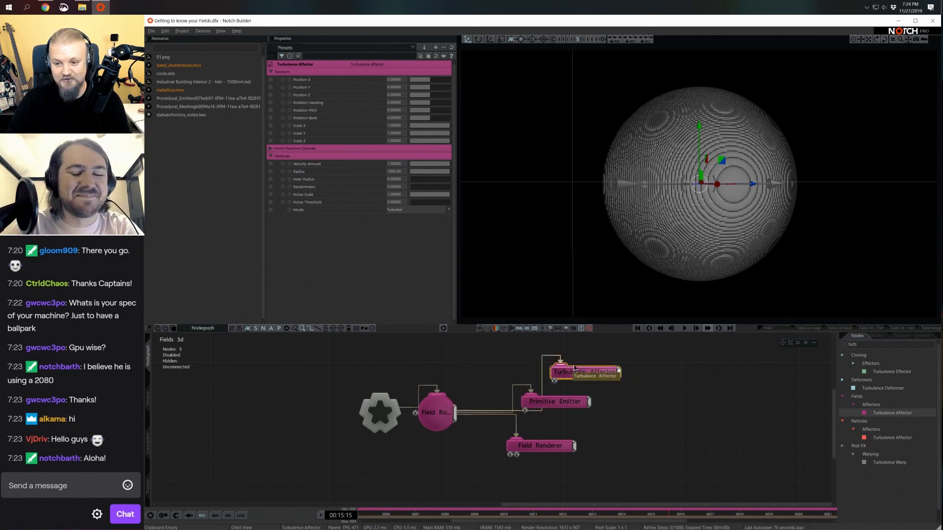
pyautogui.moveTo(693, 245); pyautogui.dragTo(737, 240)
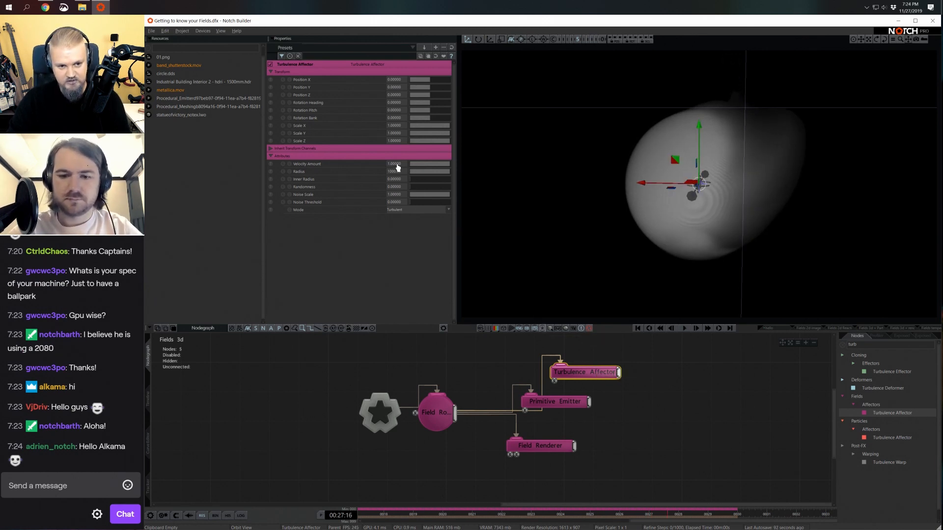
# Set the Turbulence Affector's Velocity Amount to 0.2 and Noise Scale to 8, and view the replayed field.
pyautogui.doubleClick(397, 164)
pyautogui.write('0.2')
pyautogui.press('Return')
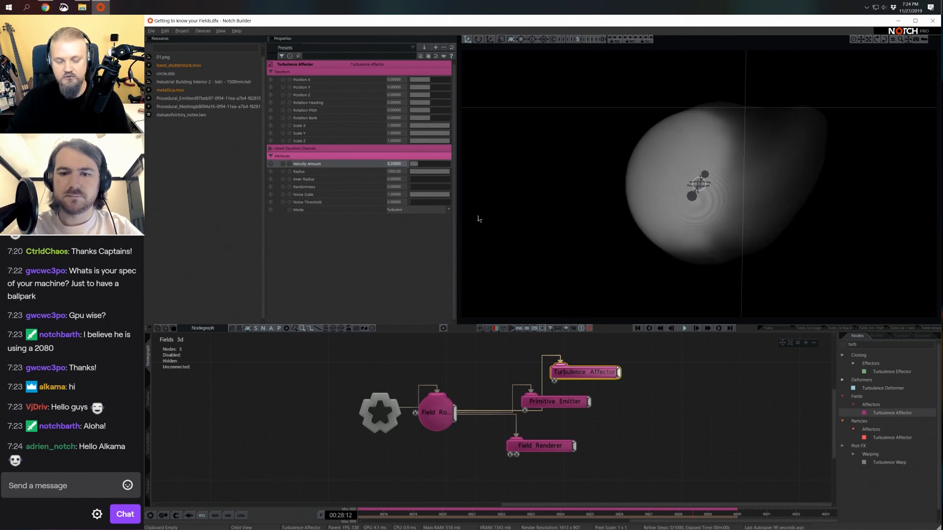
pyautogui.doubleClick(393, 194)
pyautogui.write('8')
pyautogui.press('Return')
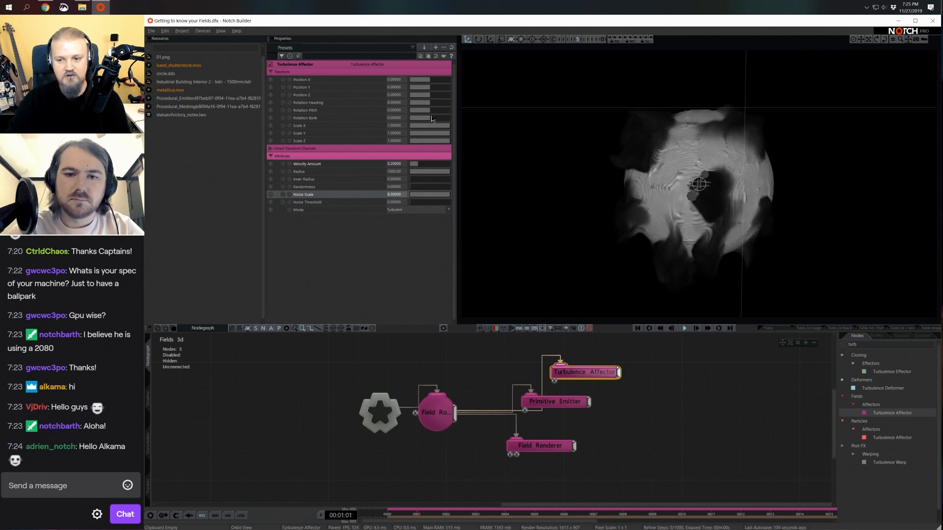
pyautogui.moveTo(658, 277); pyautogui.dragTo(729, 239, button='right')
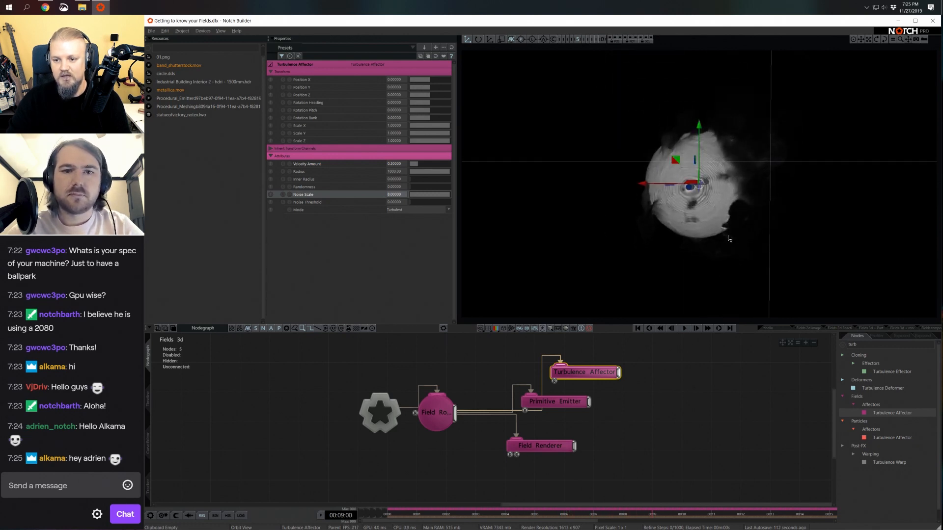
# Rearrange the nodes so the Primitive Emitter and Field Renderer sit stacked above the Turbulence Affector.
pyautogui.moveTo(591, 373); pyautogui.dragTo(651, 373)
pyautogui.moveTo(560, 402); pyautogui.dragTo(531, 372)
pyautogui.moveTo(548, 447); pyautogui.dragTo(534, 404)
pyautogui.moveTo(574, 368); pyautogui.dragTo(549, 405)
pyautogui.moveTo(550, 404); pyautogui.dragTo(552, 389)
pyautogui.moveTo(636, 373); pyautogui.dragTo(546, 445)
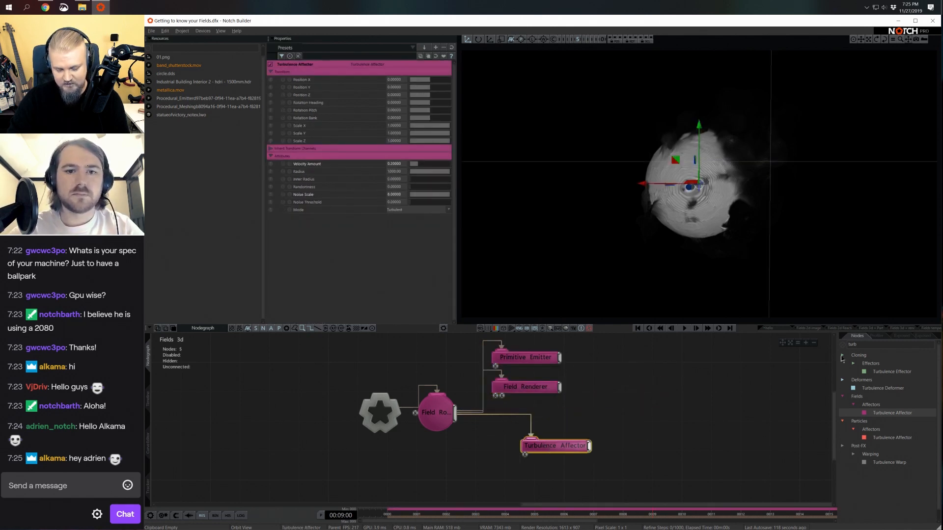
# Add a Field Lighting node below the Field Root and connect it to the Field Root's output.
pyautogui.click(862, 344)
pyautogui.write('light')
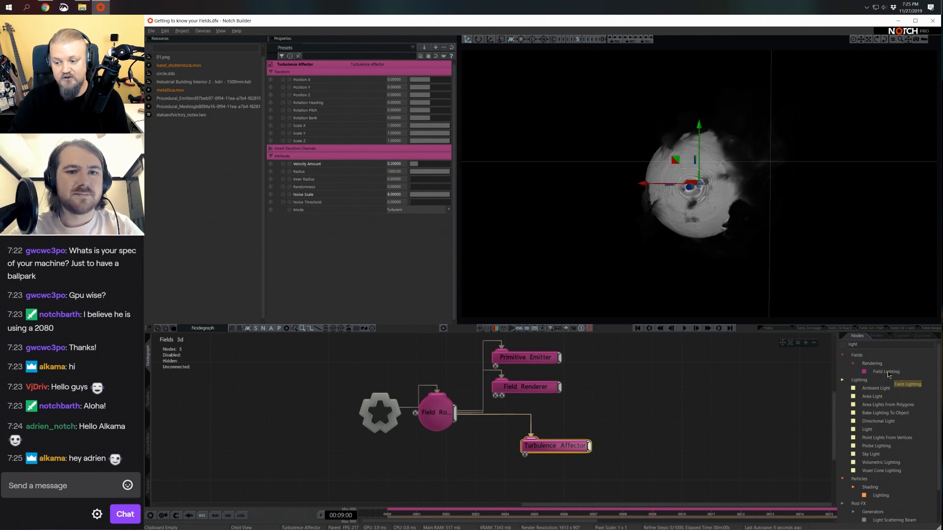
pyautogui.moveTo(887, 372); pyautogui.dragTo(428, 469)
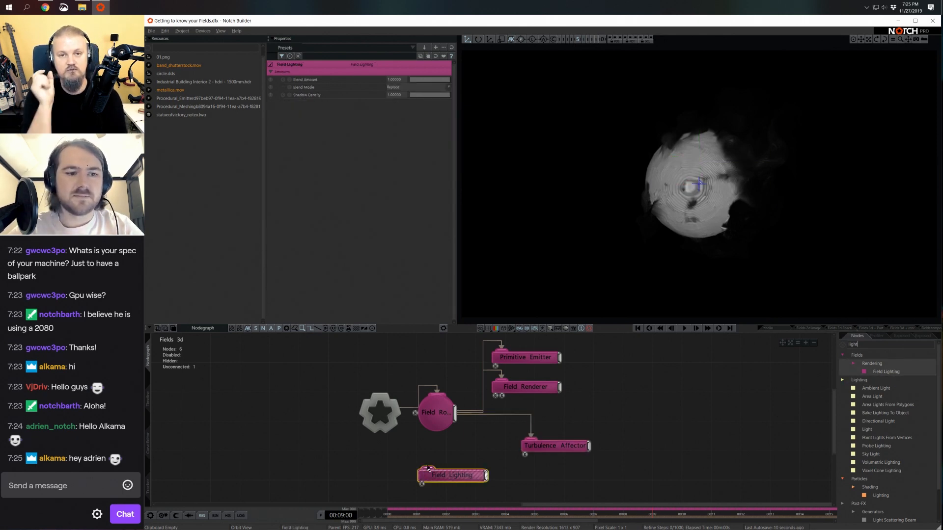
pyautogui.moveTo(463, 455); pyautogui.dragTo(470, 435, button='middle')
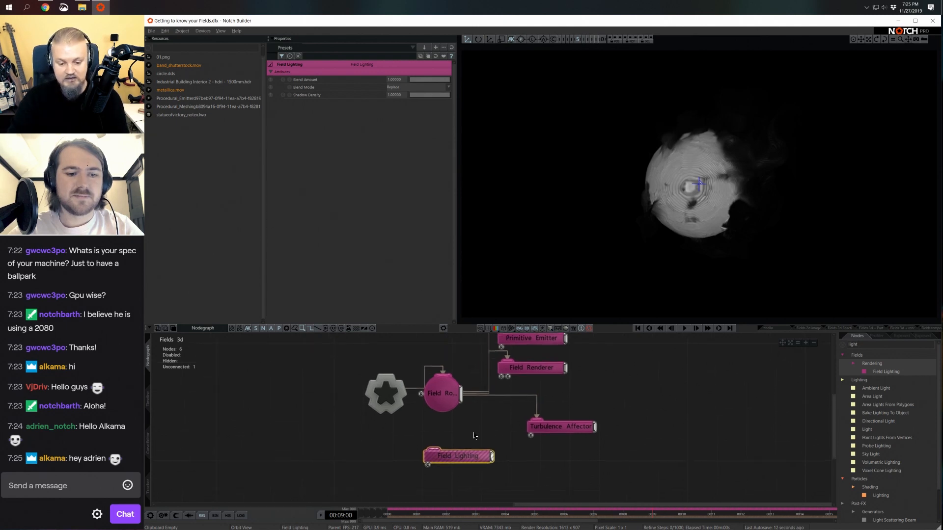
pyautogui.moveTo(461, 399); pyautogui.dragTo(434, 451)
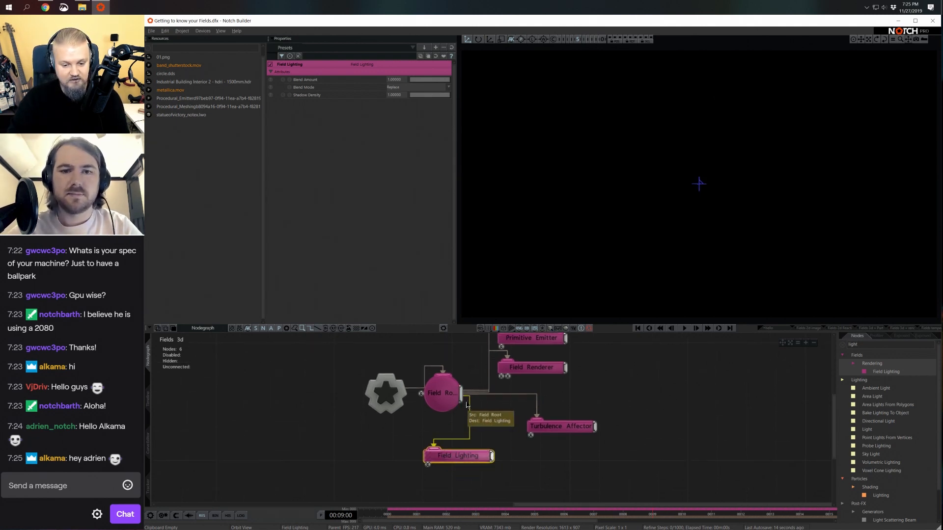
# Disconnect and reconnect Field Lighting from the Field Root several times to compare the render with and without lighting.
pyautogui.click(469, 423)
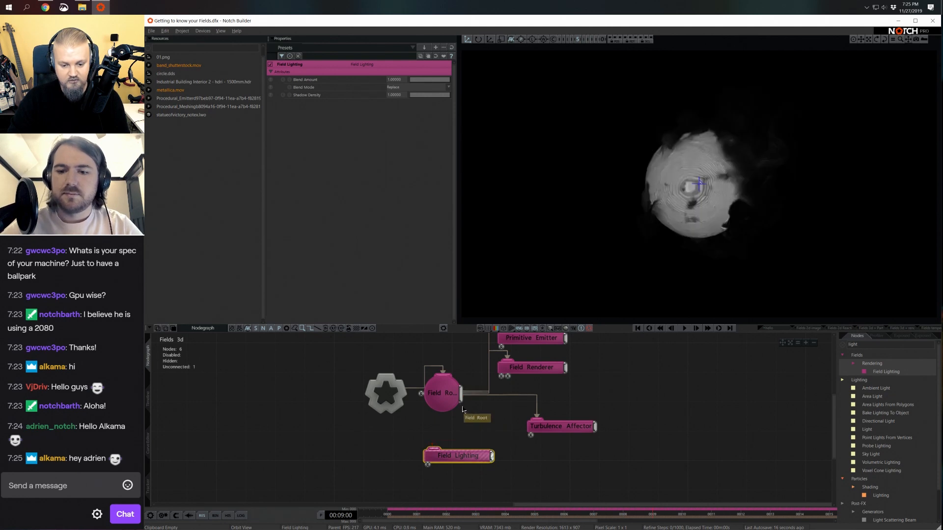
pyautogui.moveTo(461, 400); pyautogui.dragTo(434, 450)
pyautogui.click(449, 438)
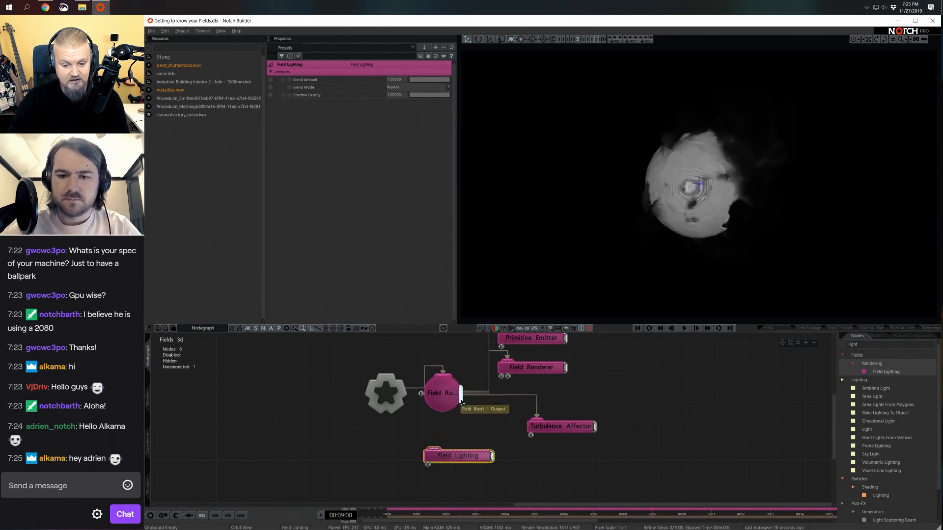
pyautogui.moveTo(460, 398); pyautogui.dragTo(434, 448)
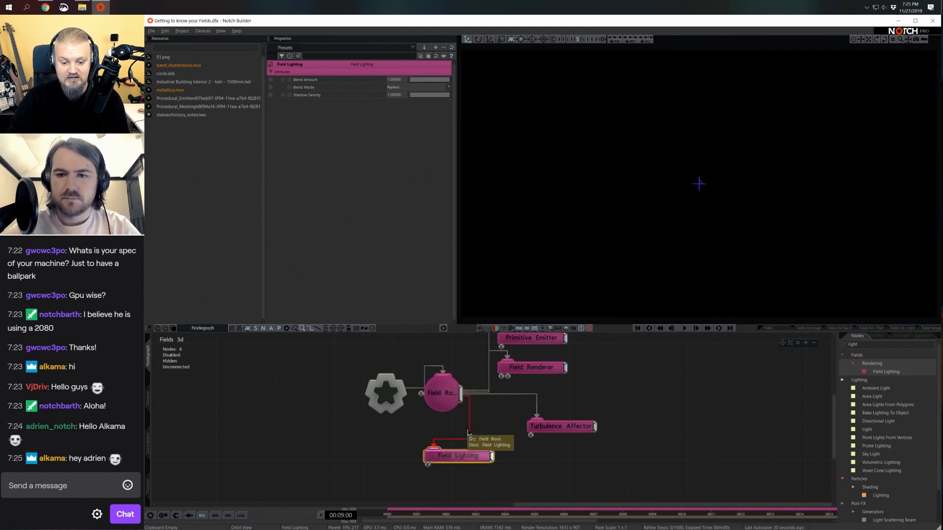
pyautogui.click(457, 438)
pyautogui.moveTo(461, 398); pyautogui.dragTo(448, 458)
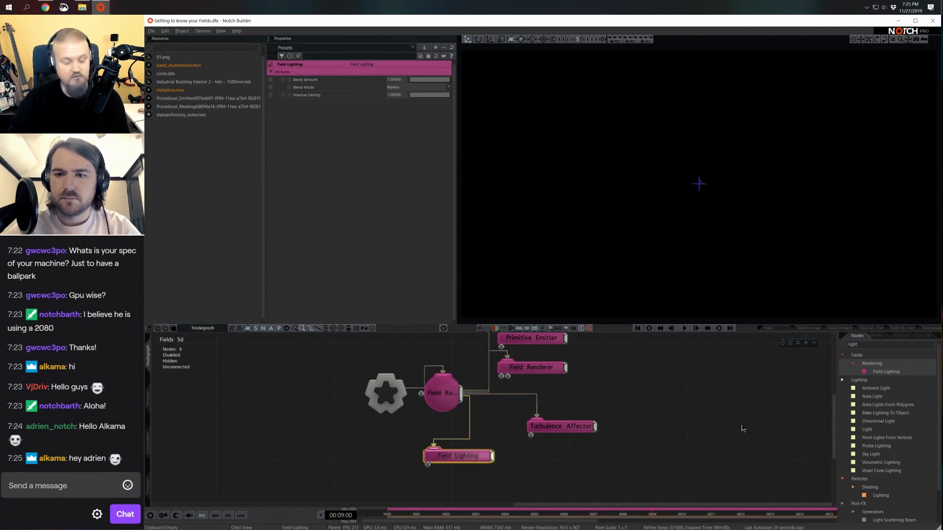
# Add a Light node under the layer root, link it to Field Lighting's Lights input and reattach Field Lighting to the Field Root.
pyautogui.moveTo(867, 429); pyautogui.dragTo(360, 446)
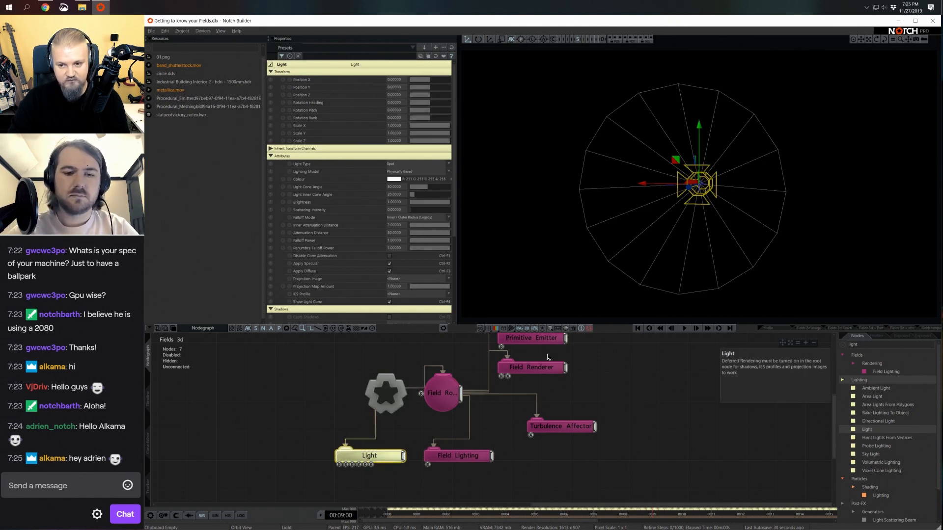
pyautogui.moveTo(398, 458); pyautogui.dragTo(324, 458)
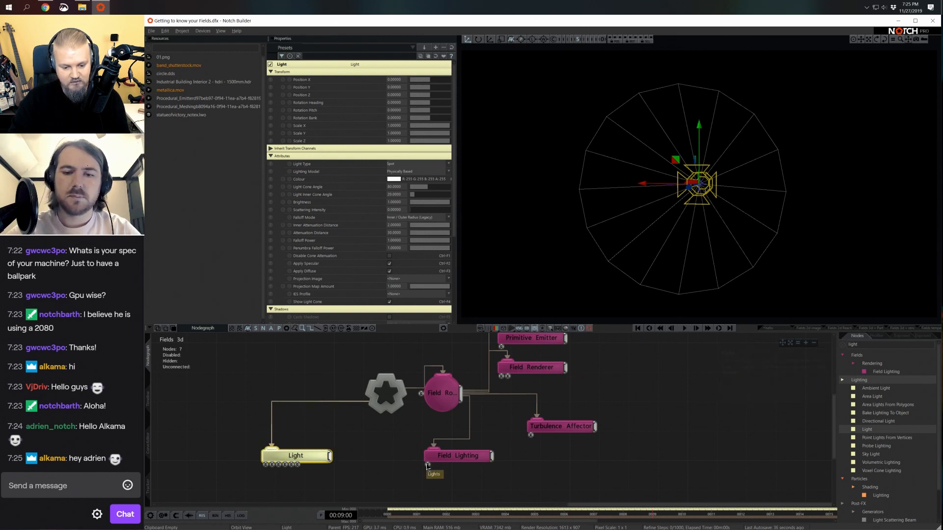
pyautogui.moveTo(330, 457); pyautogui.dragTo(430, 473)
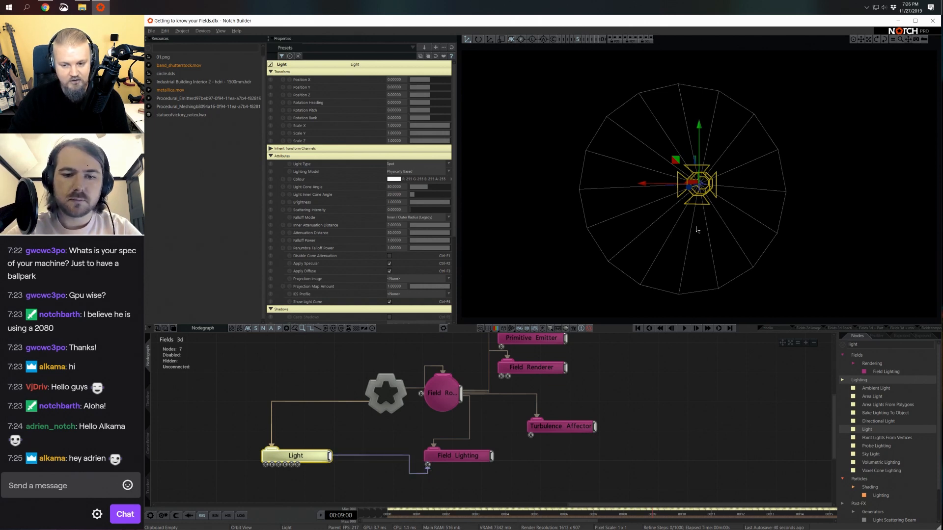
pyautogui.moveTo(719, 204); pyautogui.dragTo(702, 222)
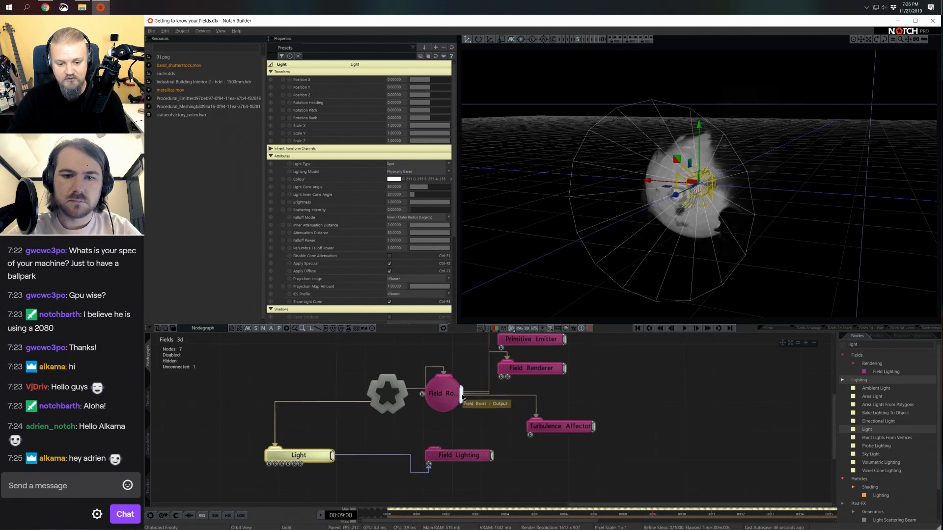
pyautogui.moveTo(462, 399); pyautogui.dragTo(434, 448)
# Move the light away from the sphere's centre to about 0.9 in X and 1.4 in Z.
pyautogui.moveTo(674, 195); pyautogui.dragTo(640, 256)
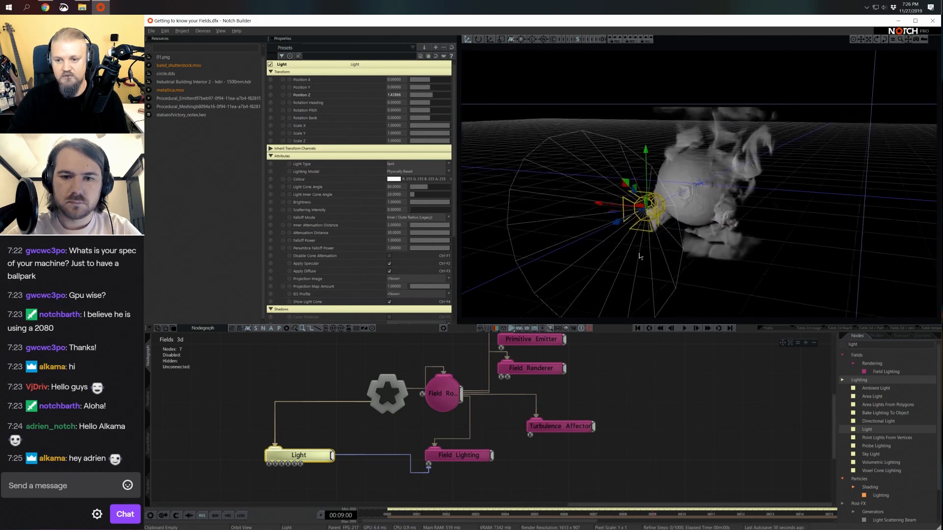
pyautogui.moveTo(640, 256); pyautogui.dragTo(599, 236, button='right')
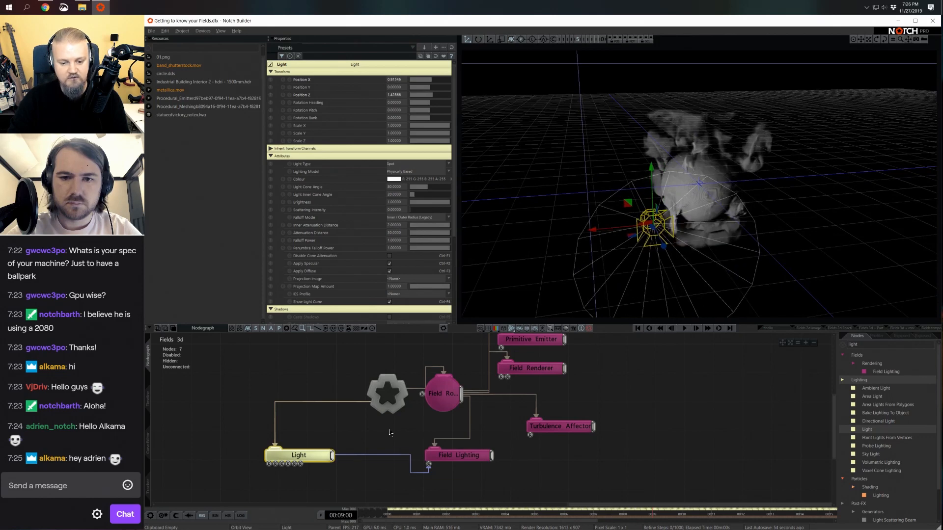
pyautogui.moveTo(389, 432); pyautogui.dragTo(403, 432, button='right')
# Try rotating the spot light in the viewport, and undo the rotation.
pyautogui.press('e')
pyautogui.moveTo(705, 241); pyautogui.dragTo(566, 267)
pyautogui.hotkey('ctrl', 'z')
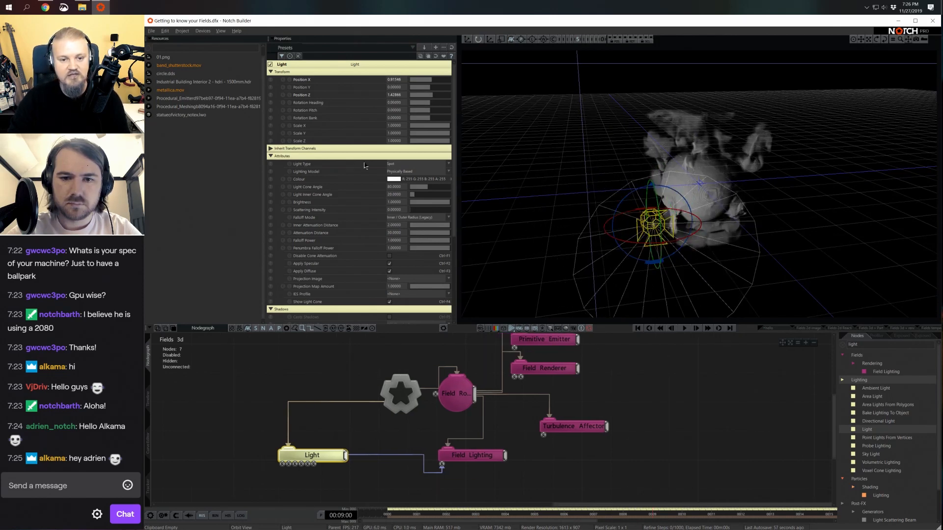
# Change the Light's Light Type to Omni, switching back to Spot once to compare the two.
pyautogui.click(401, 168)
pyautogui.click(397, 175)
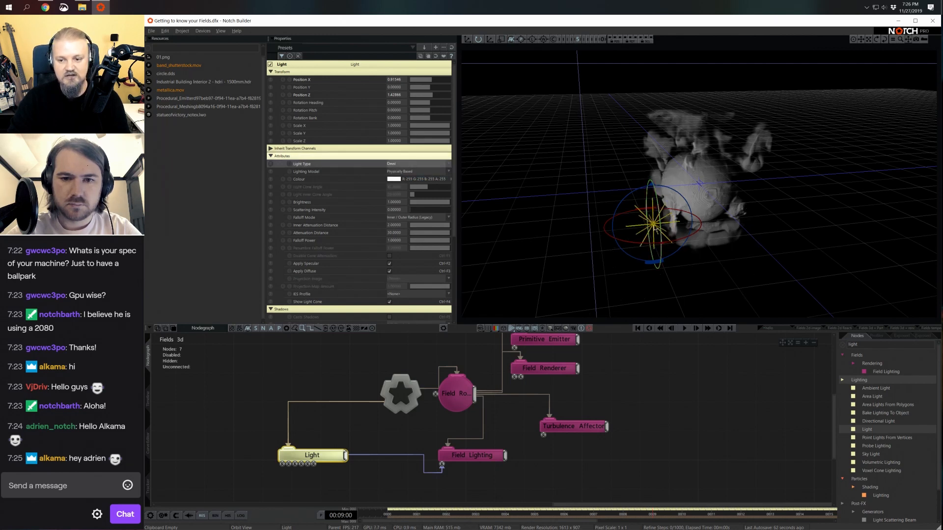
pyautogui.click(395, 164)
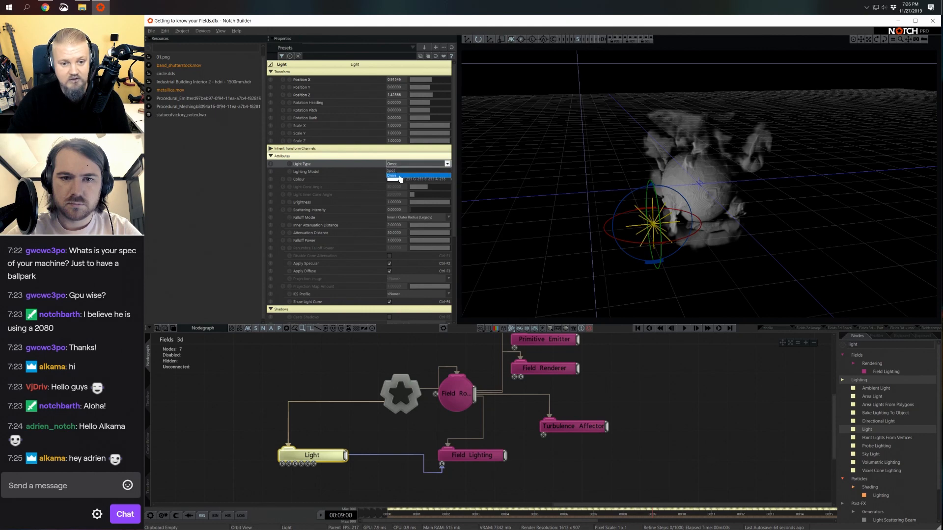
pyautogui.click(397, 166)
pyautogui.click(398, 165)
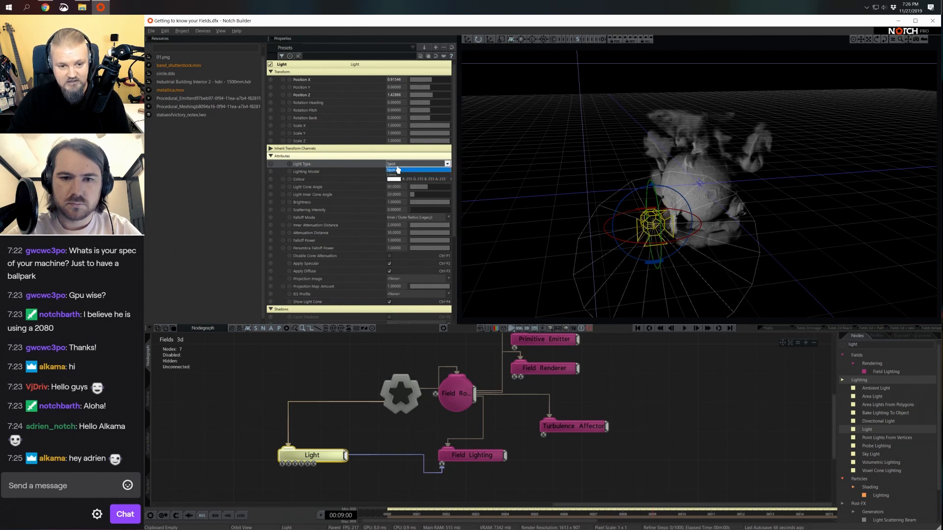
pyautogui.click(398, 176)
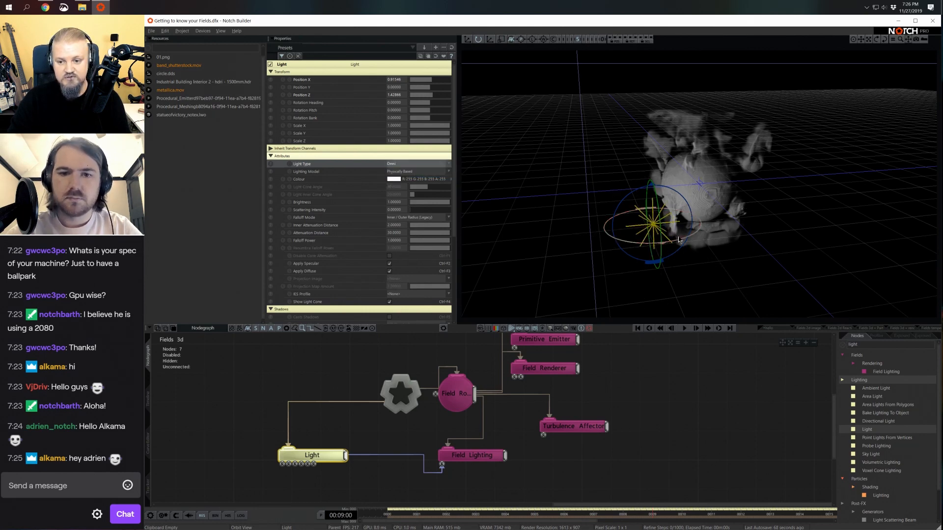
# Move the omni light up above and beside the smoky sphere, to about 0.8 in Y and 1.3 in Z.
pyautogui.moveTo(491, 79); pyautogui.dragTo(511, 61)
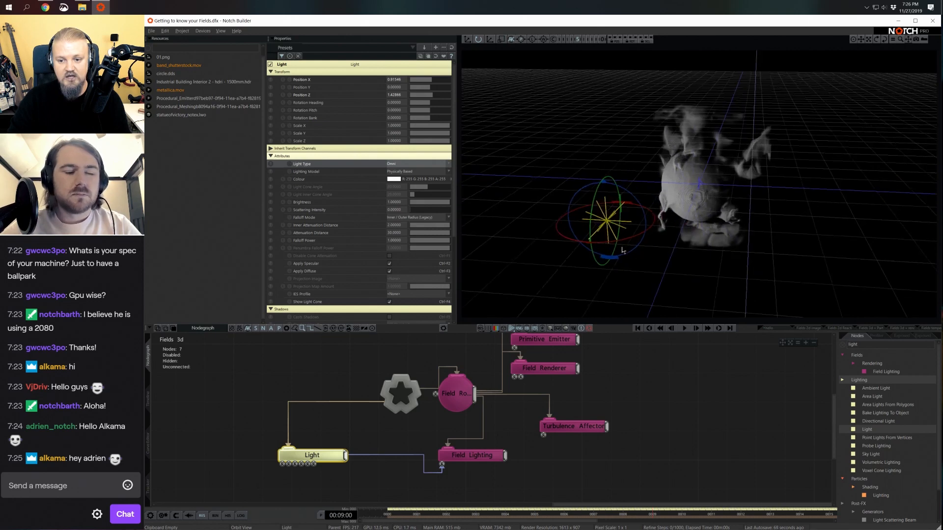
pyautogui.click(468, 39)
pyautogui.moveTo(607, 216); pyautogui.dragTo(610, 123)
pyautogui.moveTo(611, 123); pyautogui.dragTo(618, 103, button='right')
pyautogui.moveTo(618, 103); pyautogui.dragTo(620, 176)
pyautogui.moveTo(620, 176); pyautogui.dragTo(633, 216, button='right')
pyautogui.moveTo(632, 216); pyautogui.dragTo(633, 101)
# Duplicate the Light, link the copy to Field Lighting and place it on the sphere's opposite side at about X -0.8, Y -0.25, Z 1.8.
pyautogui.click(328, 459)
pyautogui.hotkey('ctrl', 'c')
pyautogui.hotkey('ctrl', 'v')
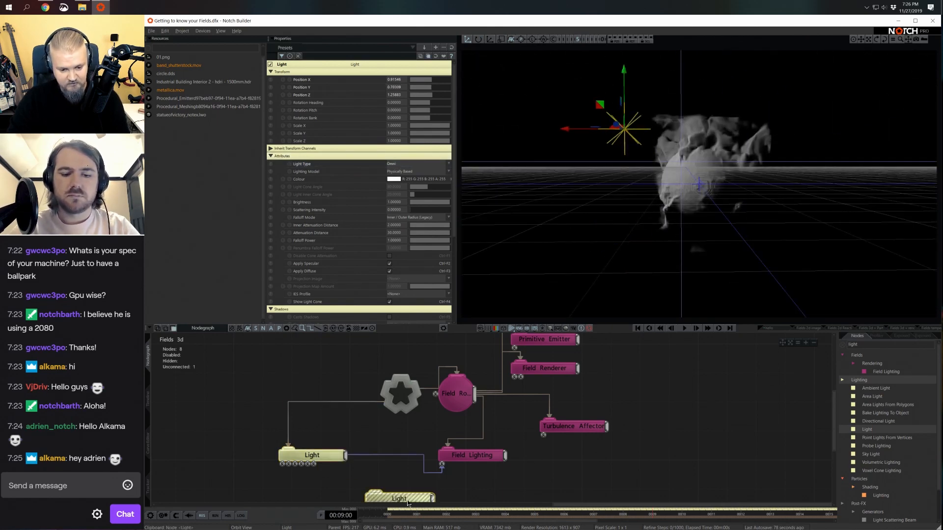
pyautogui.moveTo(408, 503); pyautogui.dragTo(441, 464)
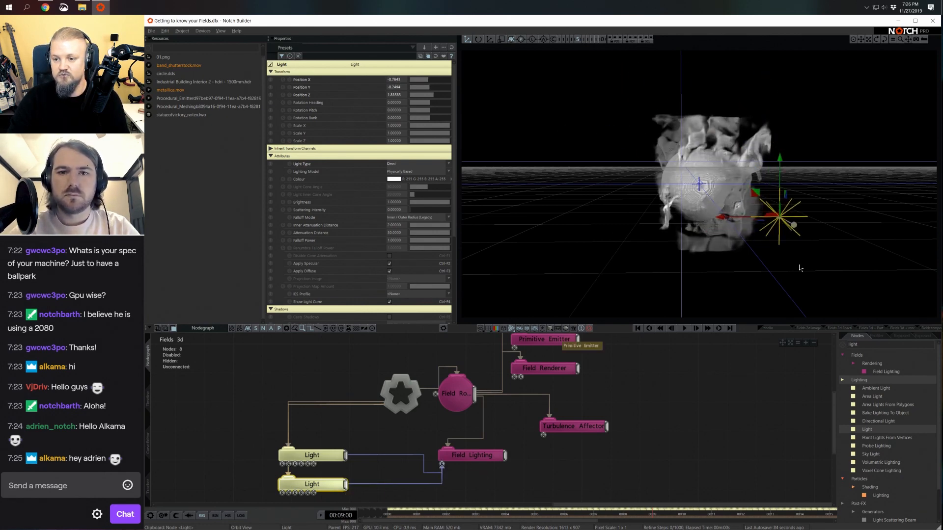
pyautogui.moveTo(801, 268); pyautogui.dragTo(748, 267)
pyautogui.moveTo(747, 257); pyautogui.dragTo(797, 255, button='right')
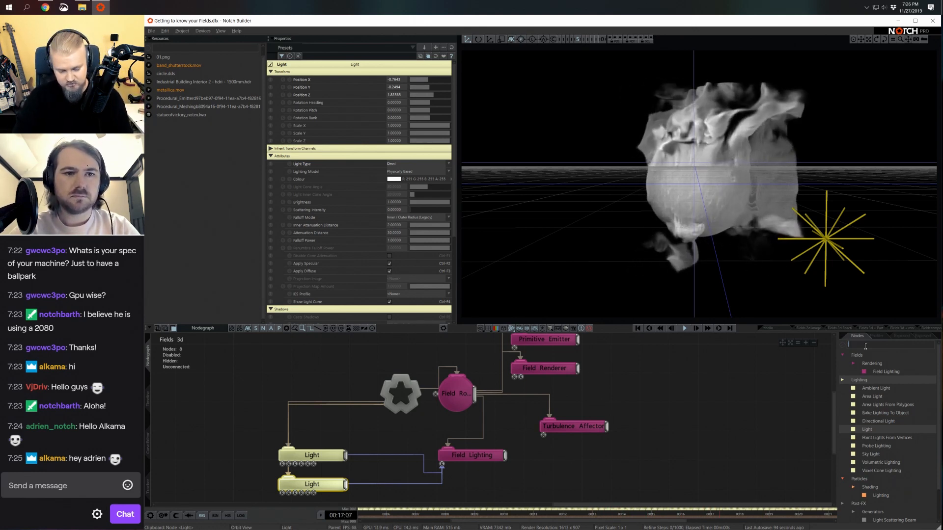
# Add a Field Shadows node, connect it to the Field Root and place it below Field Lighting.
pyautogui.write('shad')
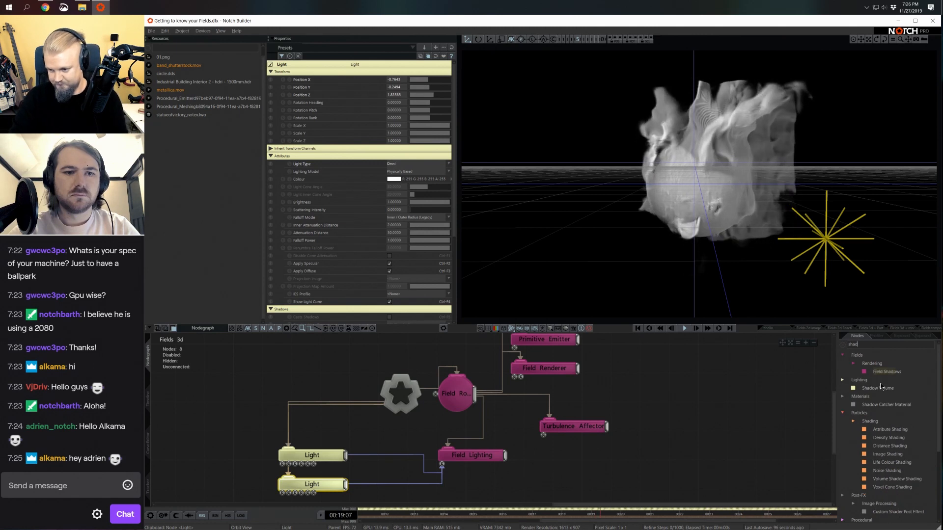
pyautogui.moveTo(884, 372); pyautogui.dragTo(523, 466)
pyautogui.moveTo(461, 475); pyautogui.dragTo(497, 420)
pyautogui.scroll(-2, 543, 464)
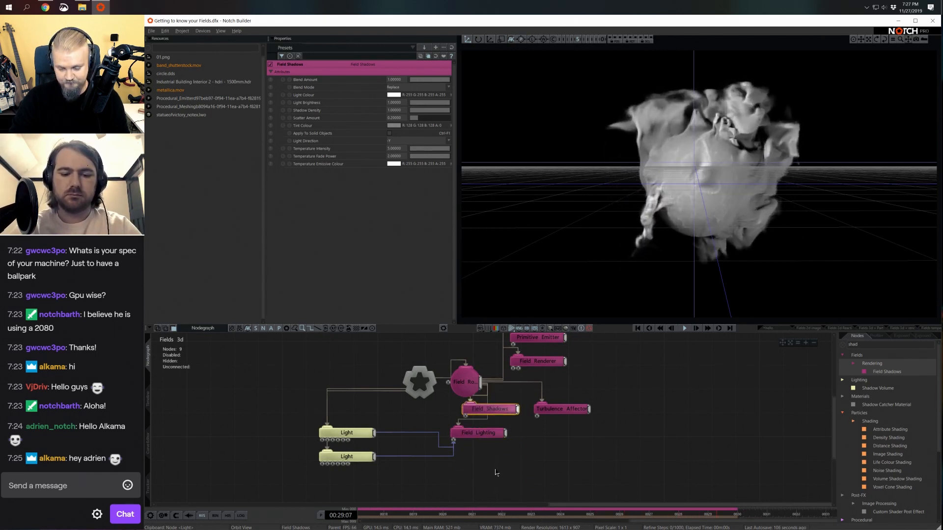
pyautogui.moveTo(496, 473)
pyautogui.mouseDown()
pyautogui.moveTo(496, 422)
pyautogui.moveTo(494, 470)
pyautogui.mouseUp()
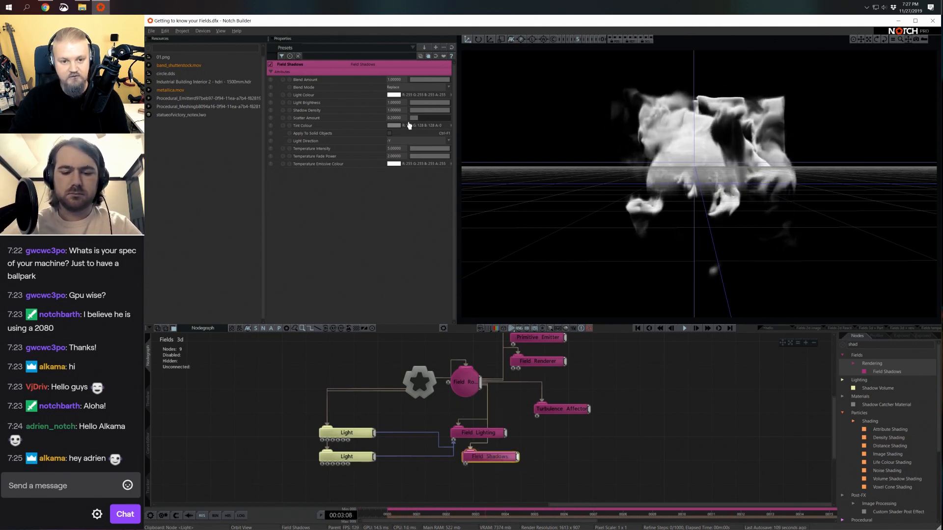
# Try the Blend Mode options of Field Shadows and set it to Multiply.
pyautogui.click(399, 87)
pyautogui.scroll(-2, 400, 90)
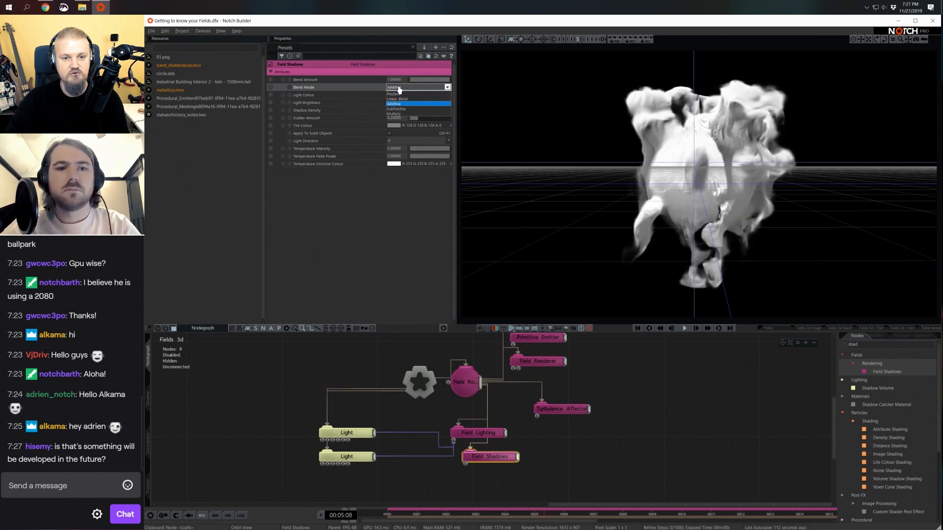
pyautogui.scroll(-2, 399, 89)
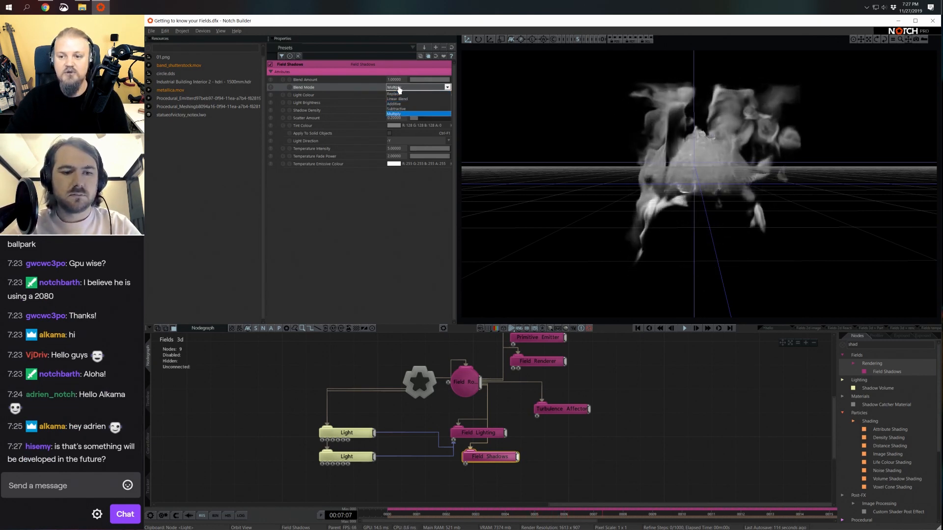
pyautogui.click(399, 90)
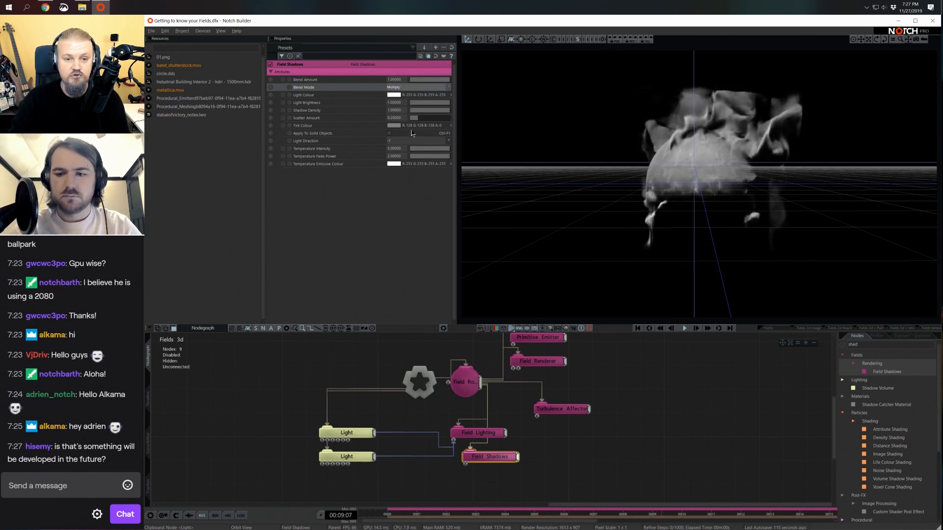
# Compare the Light Direction axes of Field Shadows and set the direction to -X.
pyautogui.click(405, 141)
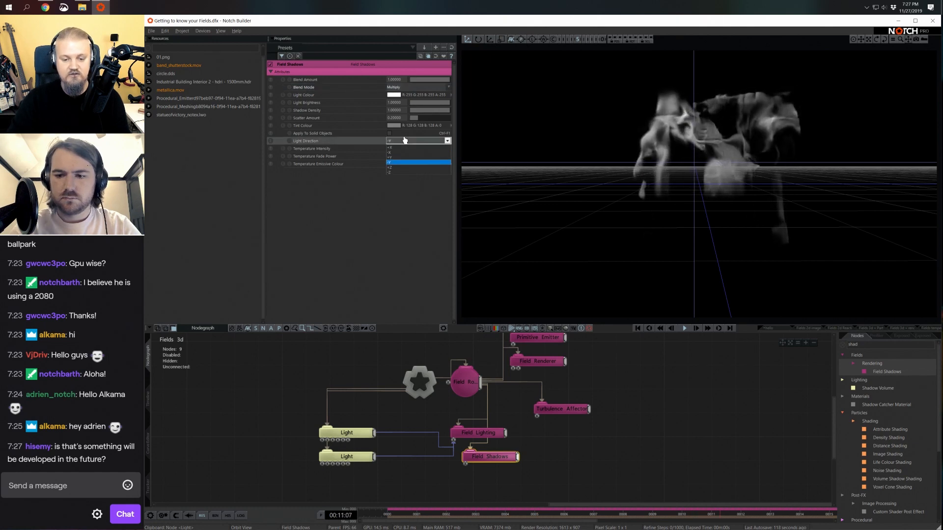
pyautogui.scroll(3, 404, 141)
pyautogui.scroll(-5, 404, 141)
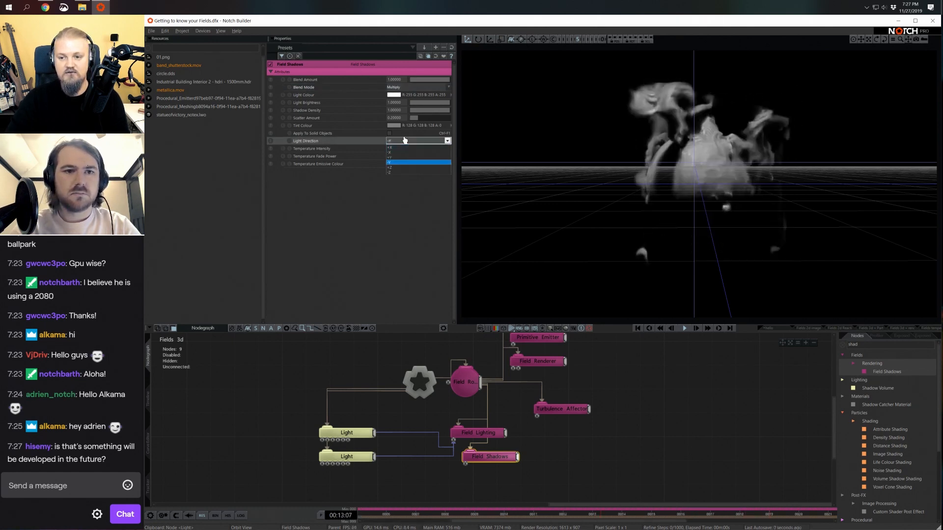
pyautogui.scroll(4, 405, 141)
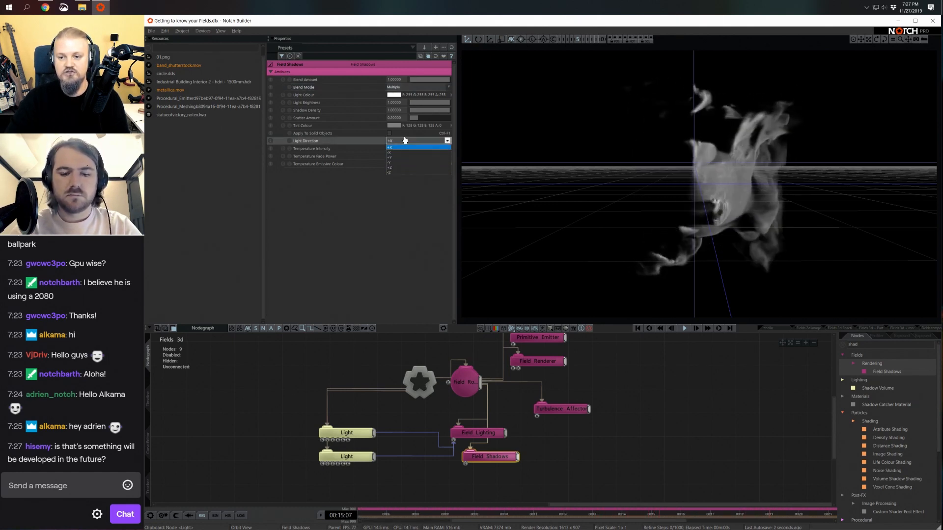
pyautogui.scroll(-1, 405, 141)
pyautogui.scroll(-3, 405, 141)
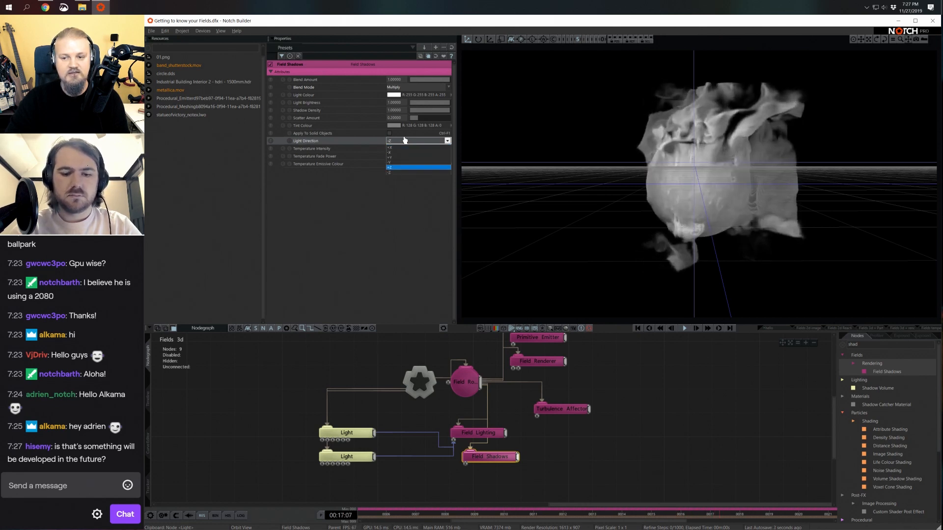
pyautogui.scroll(3, 405, 141)
pyautogui.scroll(1, 405, 141)
pyautogui.click(404, 141)
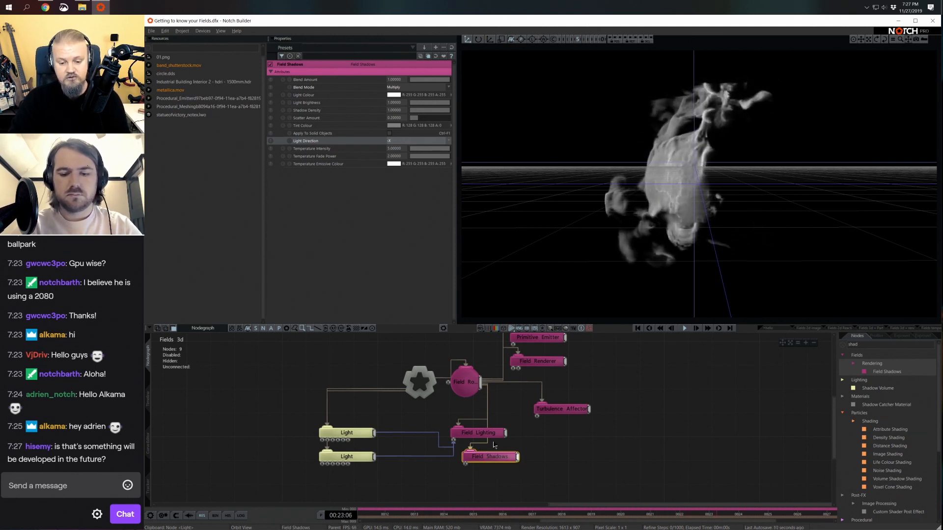
# Move the Turbulence Affector node farther from the Field Root and select the Field Lighting and Field Shadows nodes.
pyautogui.moveTo(560, 409); pyautogui.dragTo(596, 409)
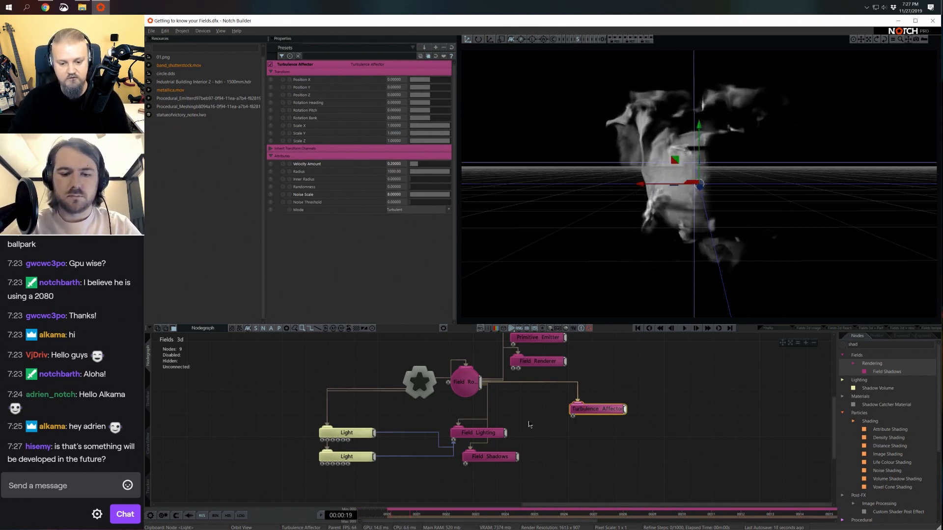
pyautogui.moveTo(529, 424); pyautogui.dragTo(501, 466)
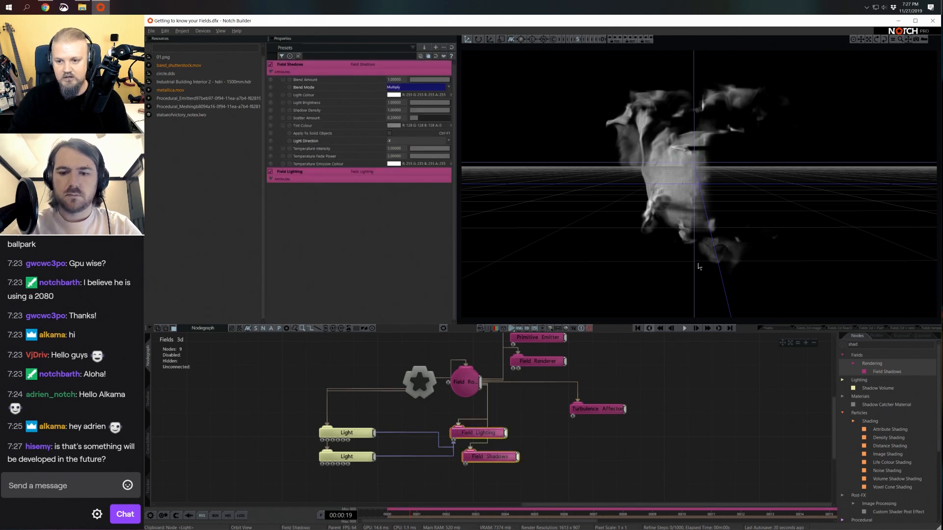
# Colour the first Light teal and the duplicated Light orange (R 255, G 174, B 0).
pyautogui.click(360, 439)
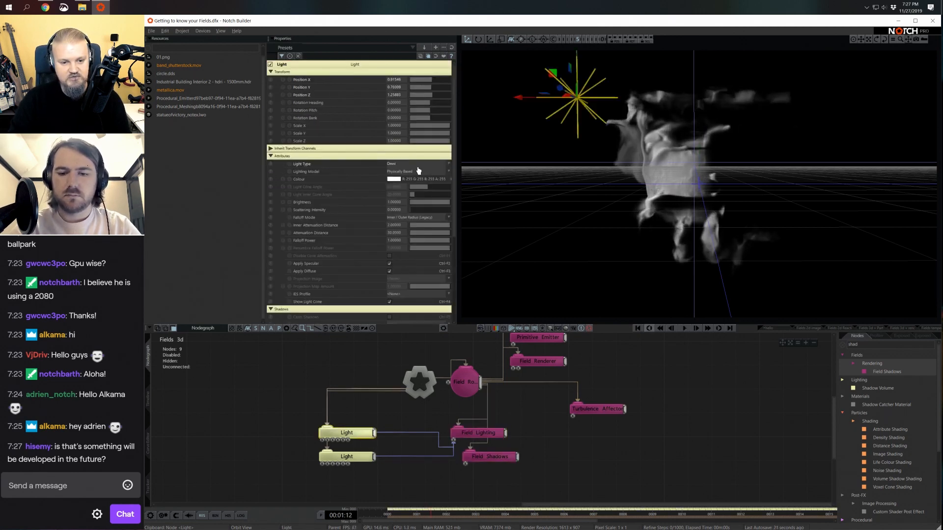
pyautogui.click(392, 180)
pyautogui.click(286, 216)
pyautogui.click(347, 457)
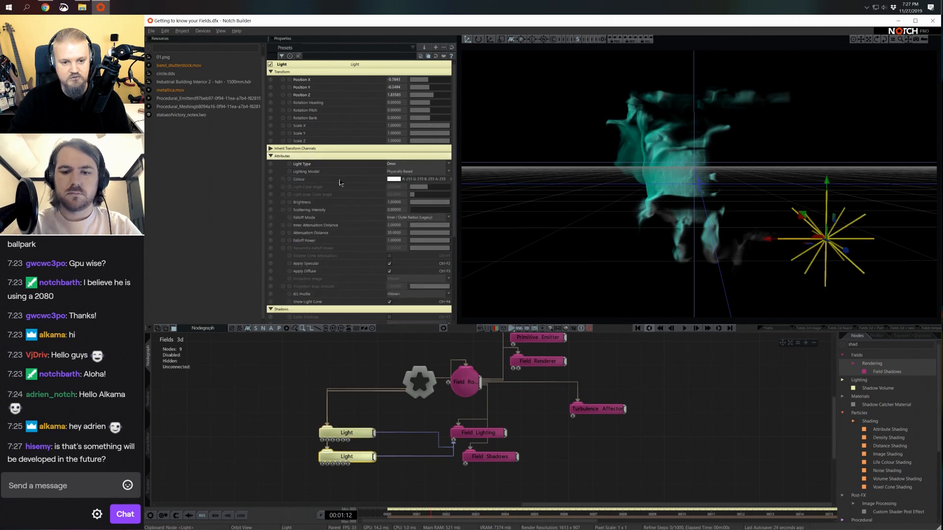
pyautogui.click(394, 180)
pyautogui.moveTo(308, 221); pyautogui.dragTo(350, 176)
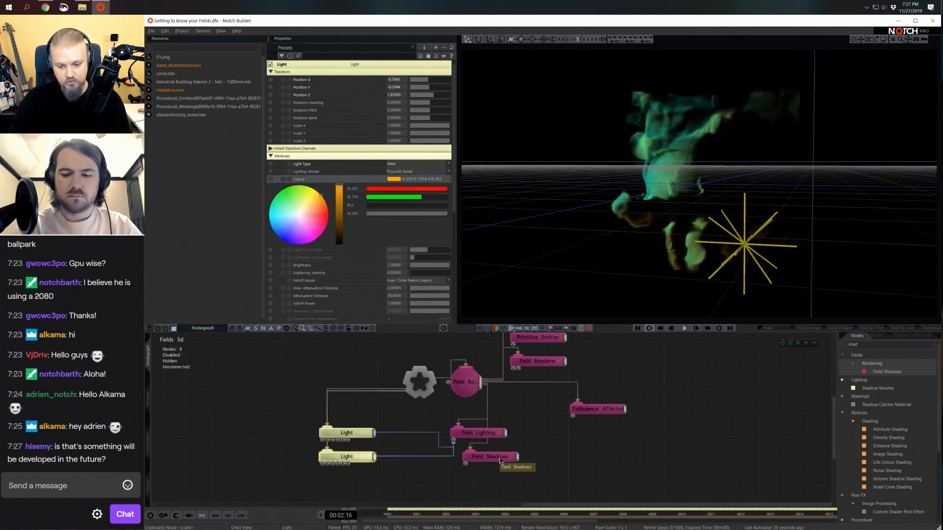
# Set the Light Direction of Field Shadows to -Y.
pyautogui.click(489, 456)
pyautogui.click(399, 141)
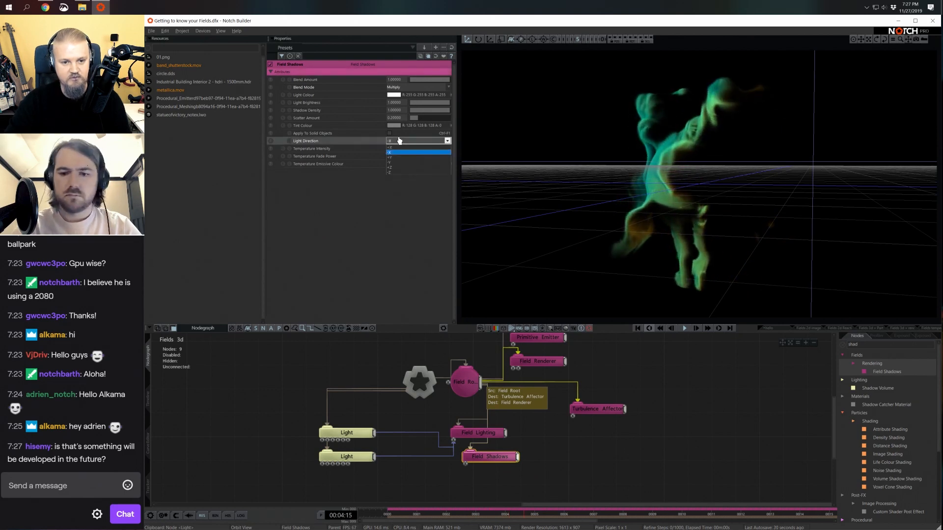
pyautogui.press('Down')
pyautogui.press('Down')
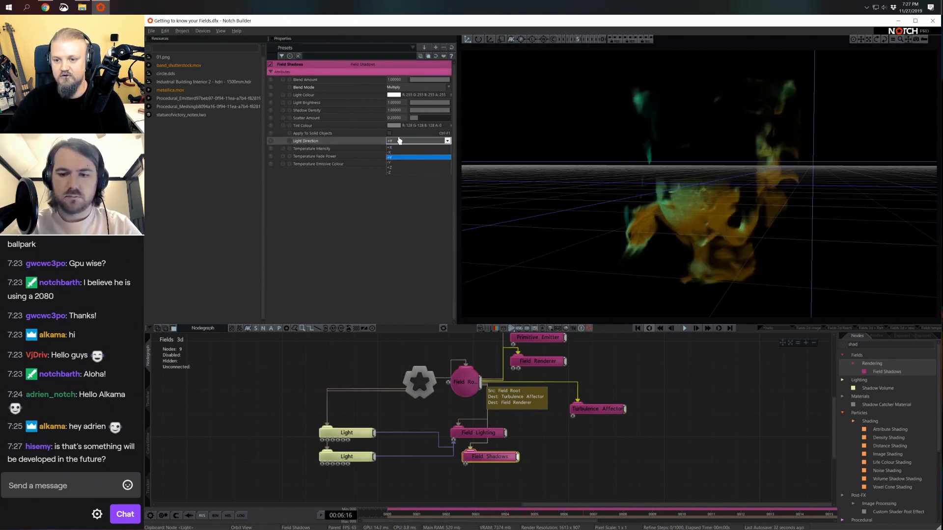
pyautogui.press('Return')
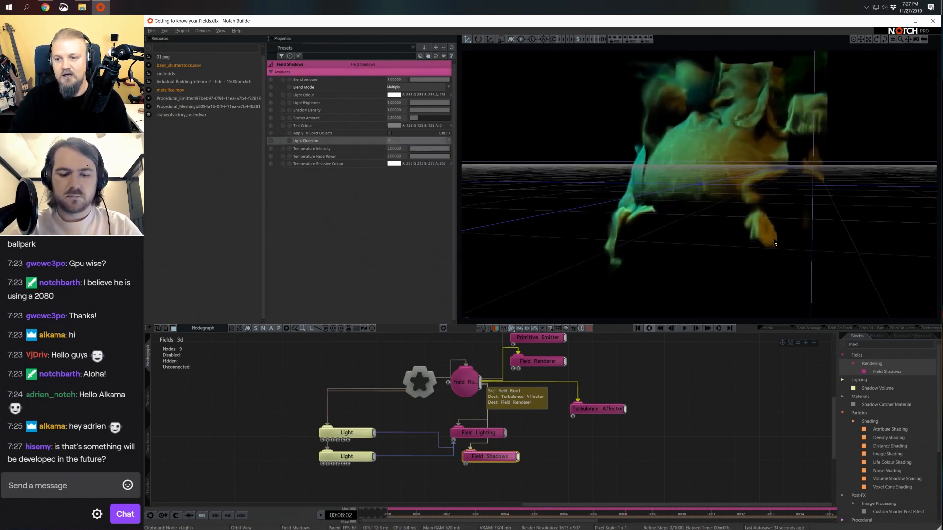
# Enable High Dynamic Range, Deferred Rendering and Antialiasing on the Root, switching High Dynamic Range off and on to compare.
pyautogui.click(414, 393)
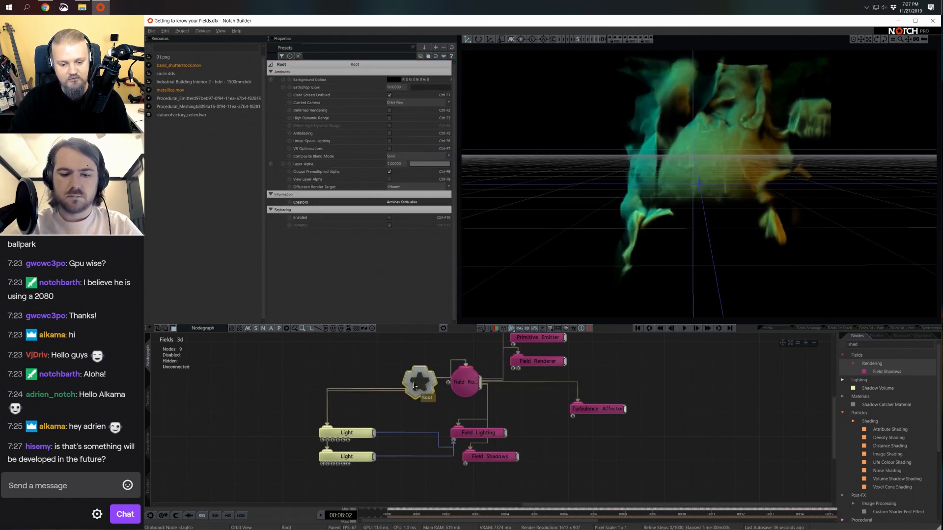
pyautogui.click(390, 118)
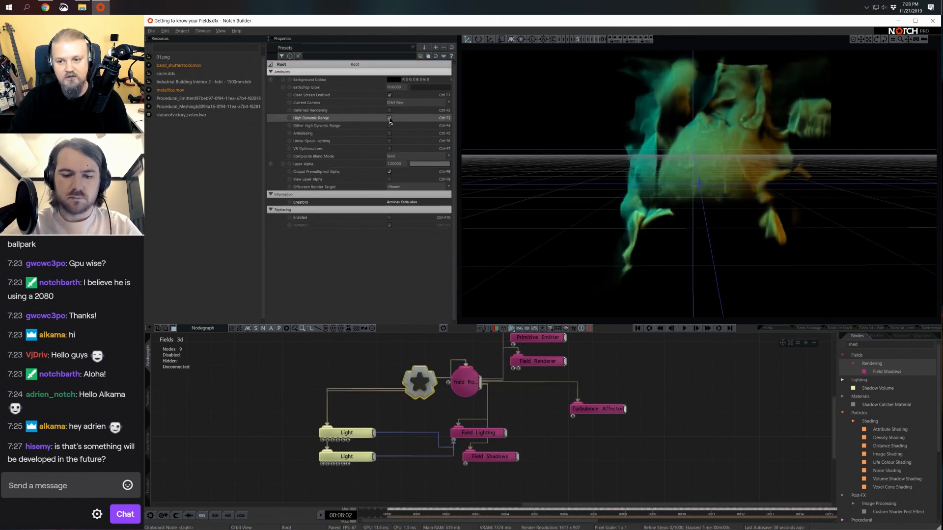
pyautogui.click(390, 111)
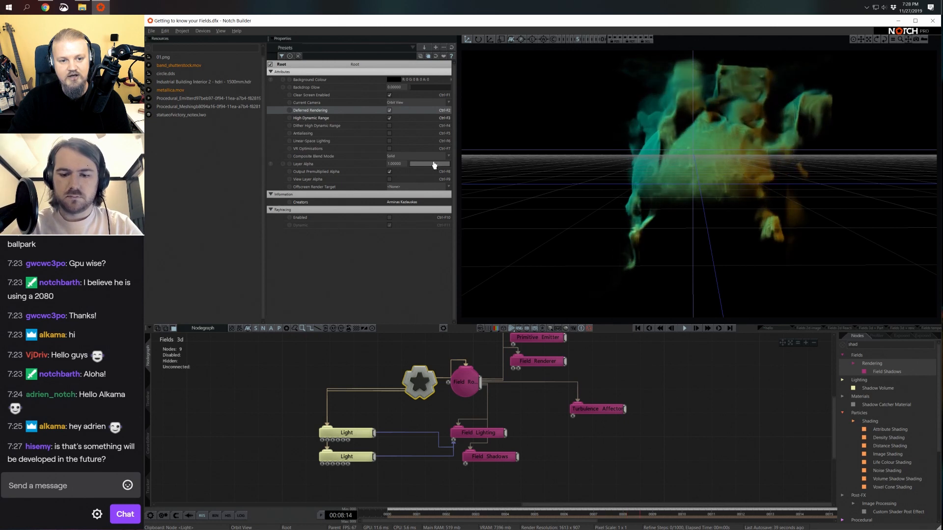
pyautogui.click(389, 118)
pyautogui.click(390, 119)
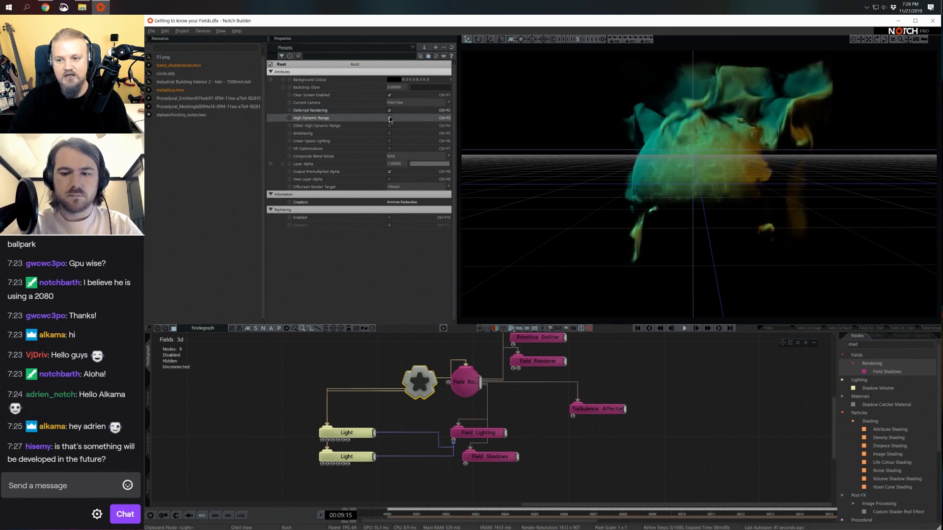
pyautogui.click(390, 133)
pyautogui.click(390, 118)
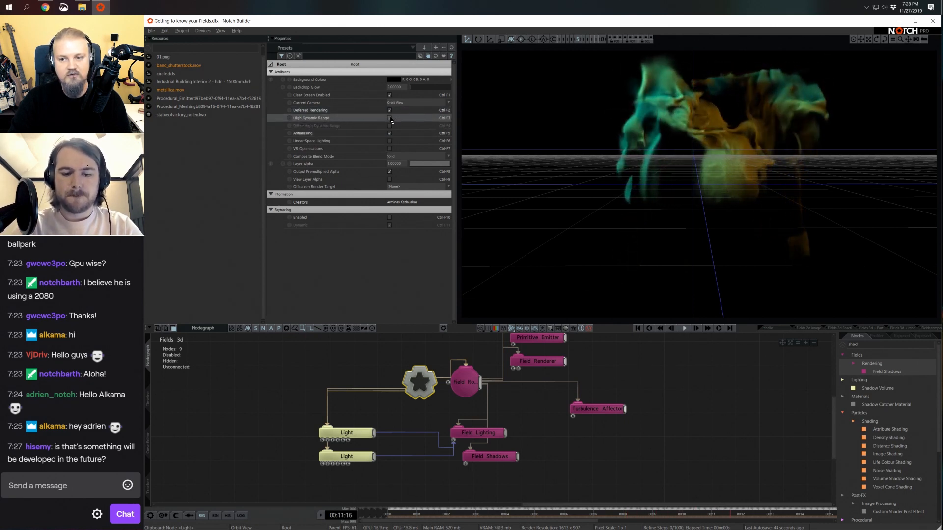
pyautogui.click(390, 119)
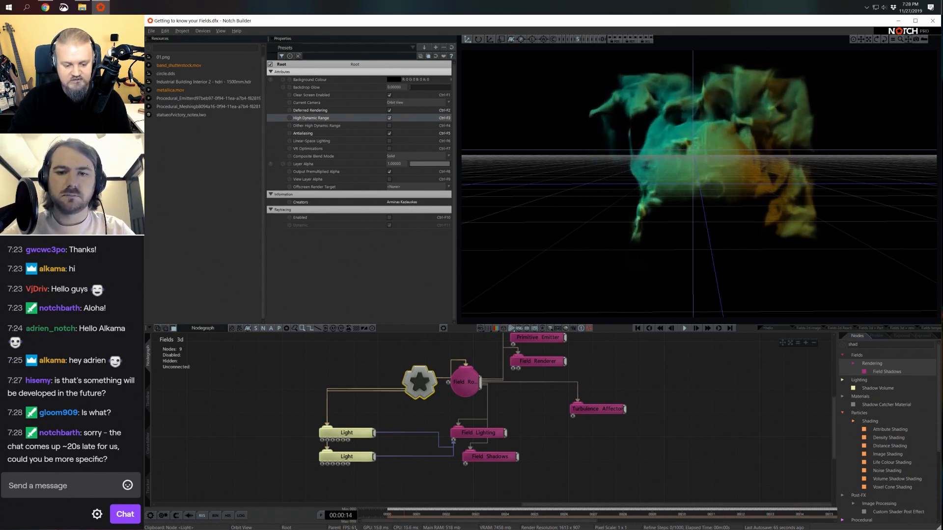
# Review the minimum and maximum Frame Rate Limits in the project's Time Properties.
pyautogui.click(343, 522)
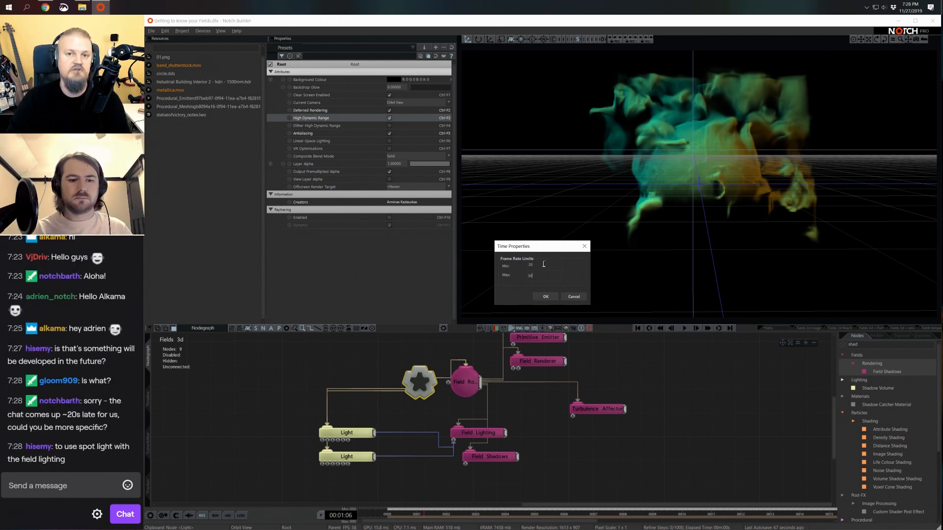
pyautogui.click(573, 298)
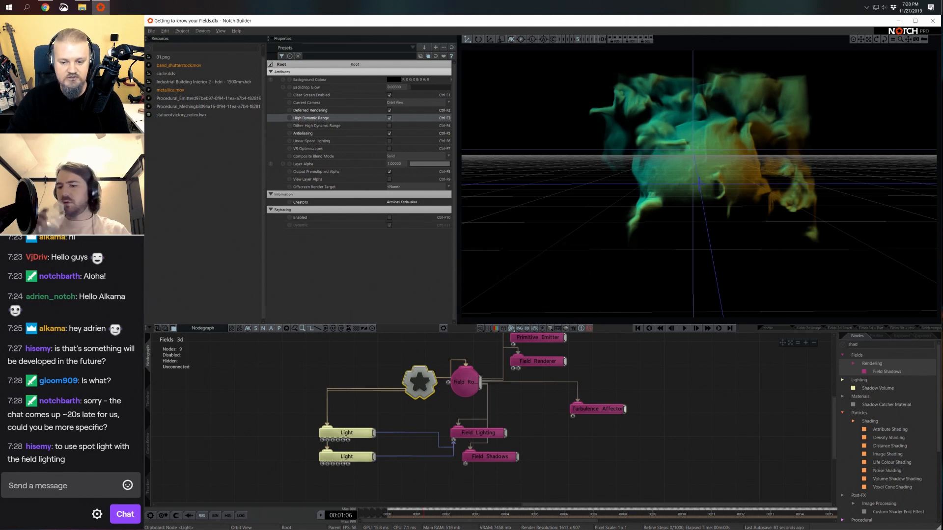
pyautogui.click(321, 516)
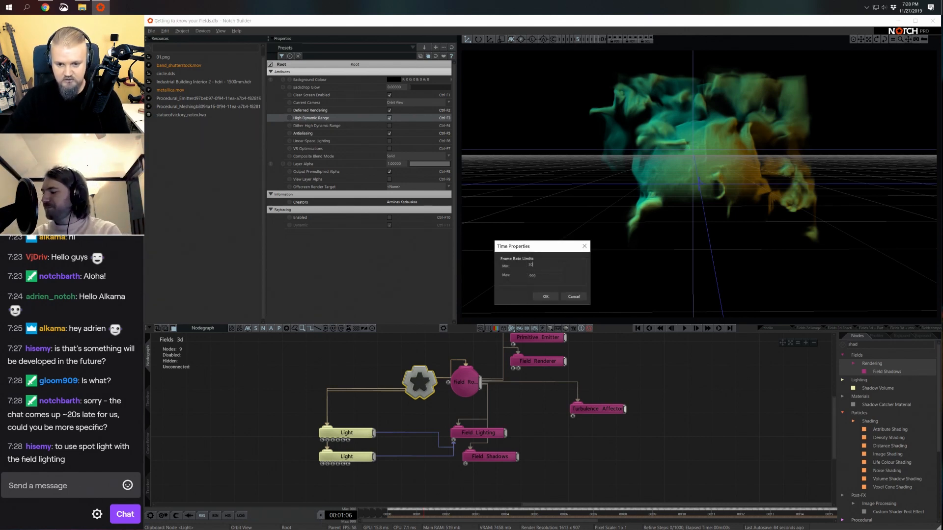
pyautogui.press('Return')
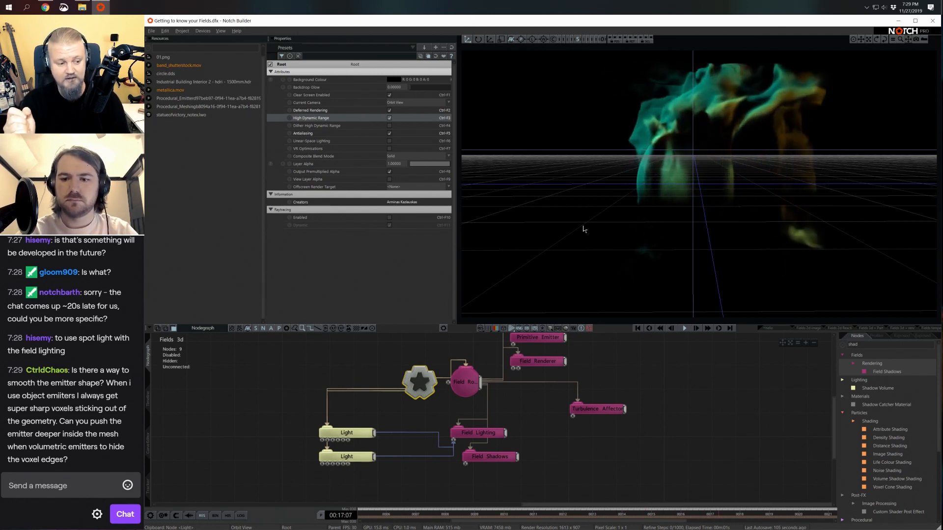
# Move the orange Light up to about X -0.19, Y 0.59, Z 1.58 and change its colour to light blue.
pyautogui.moveTo(687, 413); pyautogui.dragTo(725, 400, button='middle')
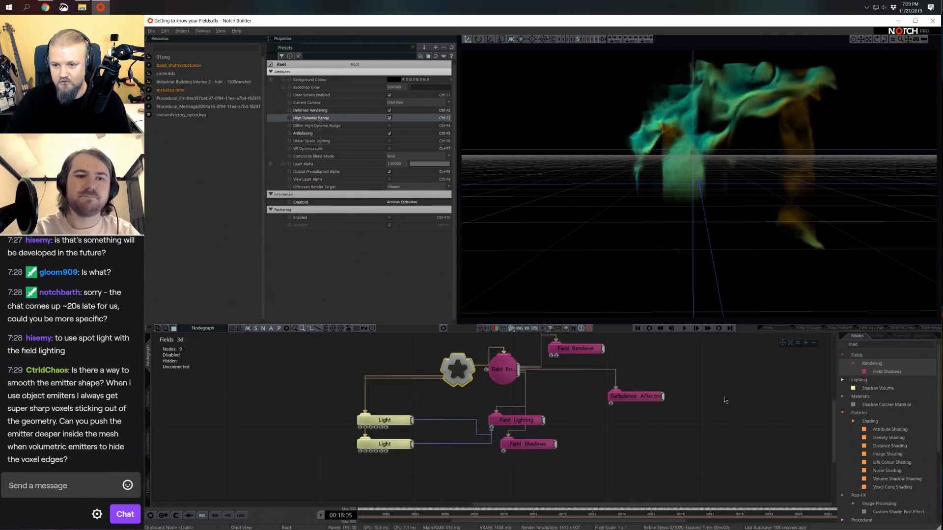
pyautogui.moveTo(709, 191); pyautogui.dragTo(758, 184, button='right')
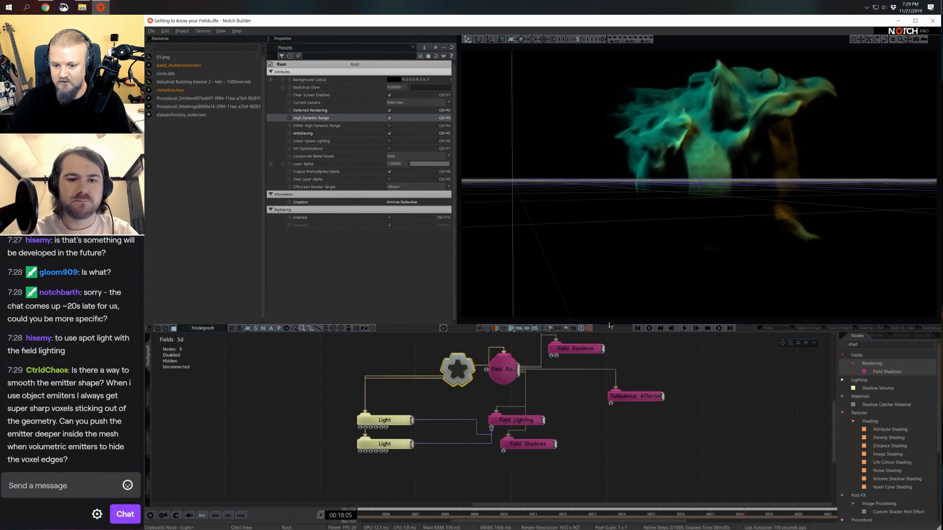
pyautogui.click(387, 445)
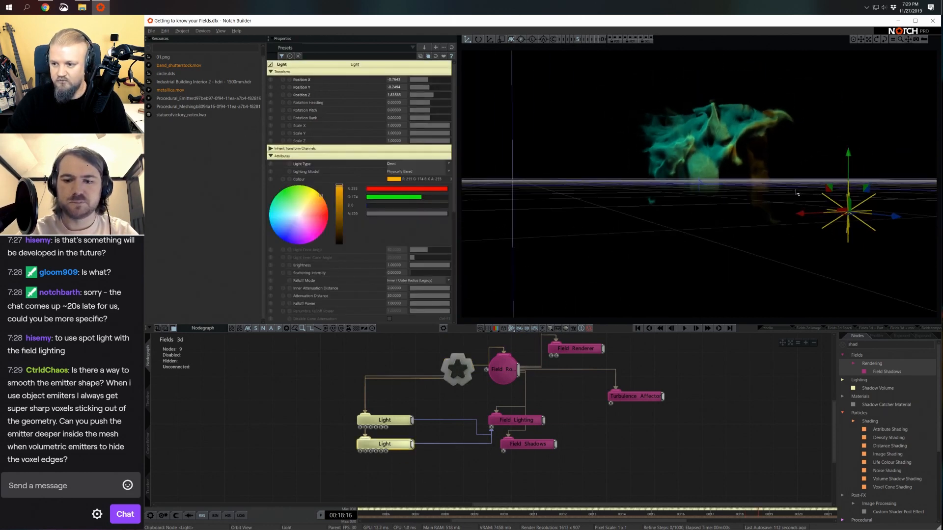
pyautogui.moveTo(865, 213); pyautogui.dragTo(770, 122)
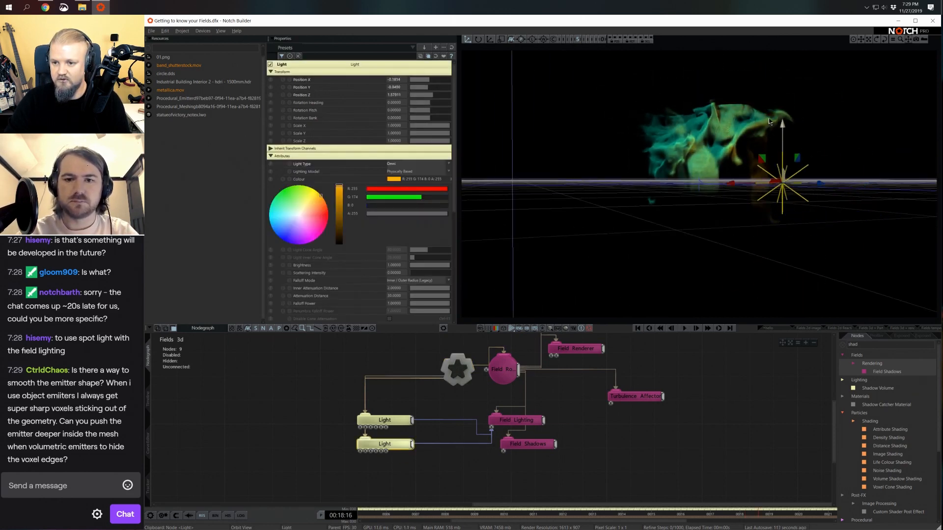
pyautogui.click(270, 222)
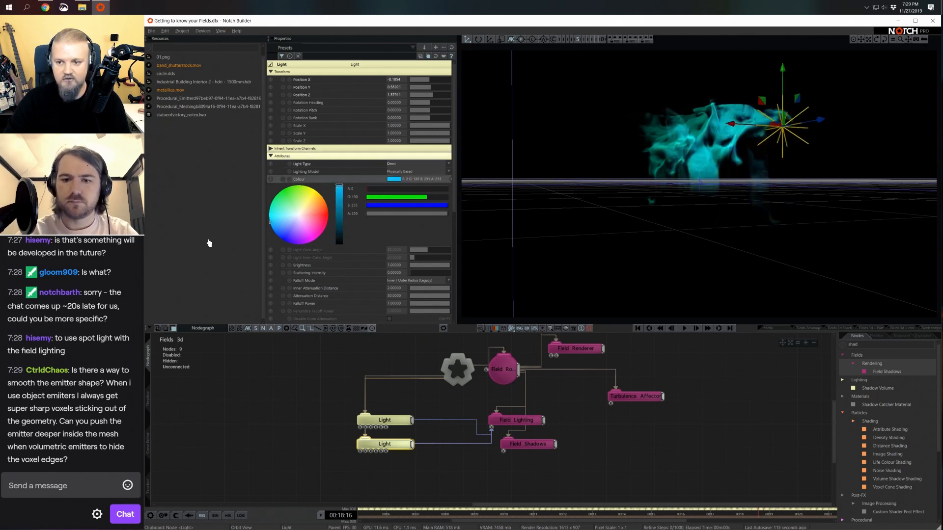
# Hide the viewport grid so only the lit field and the light remain in view.
pyautogui.moveTo(736, 272)
pyautogui.mouseDown(button='right')
pyautogui.moveTo(732, 240)
pyautogui.moveTo(737, 267)
pyautogui.mouseUp(button='right')
pyautogui.scroll(3, 737, 267)
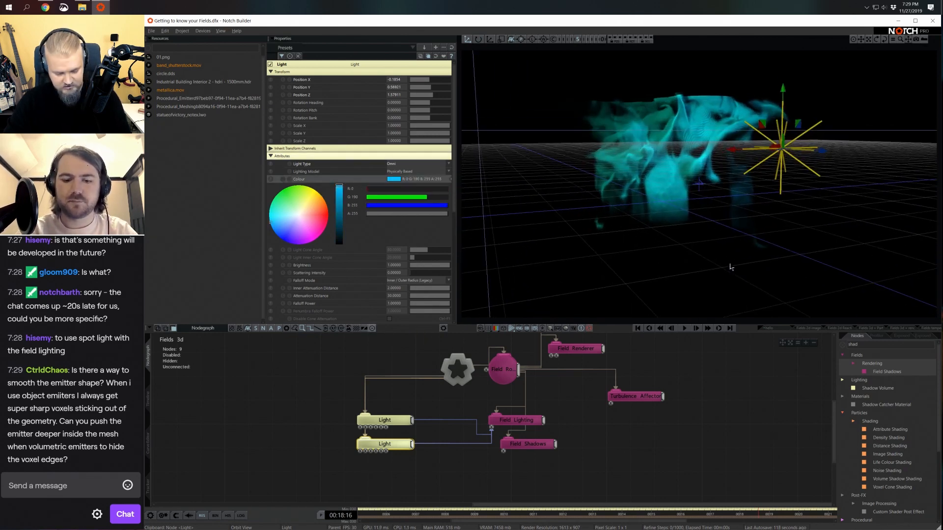
pyautogui.press('g')
pyautogui.moveTo(771, 249); pyautogui.dragTo(752, 248)
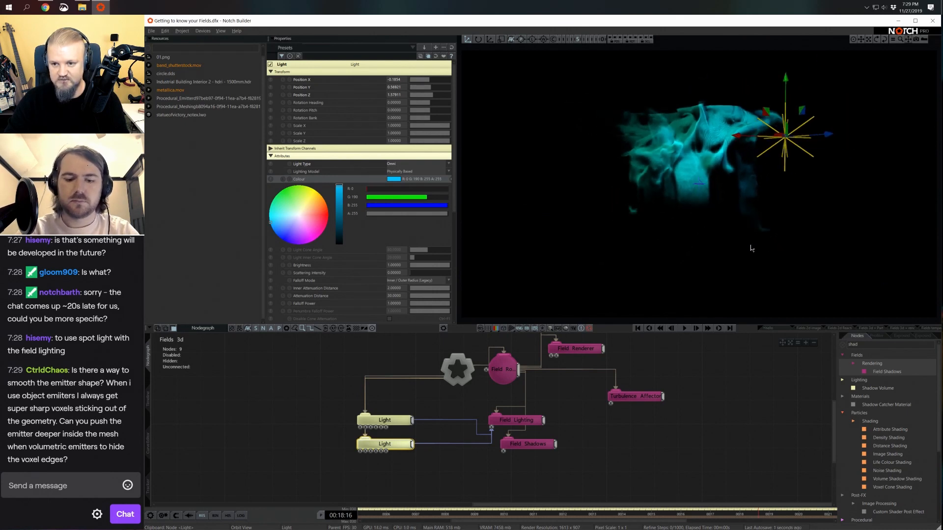
# Select the Field Root and examine the smoke inside its bounding box from several angles.
pyautogui.click(502, 369)
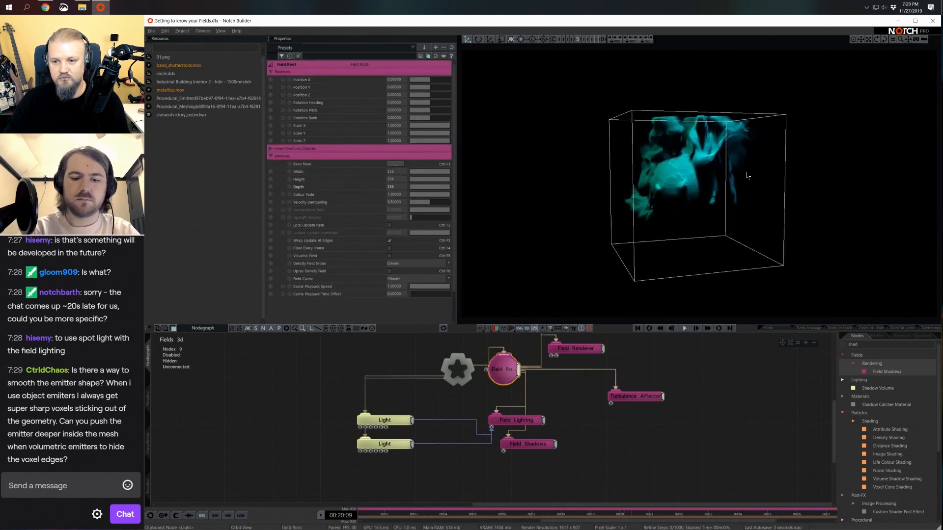
pyautogui.moveTo(747, 176); pyautogui.dragTo(530, 303)
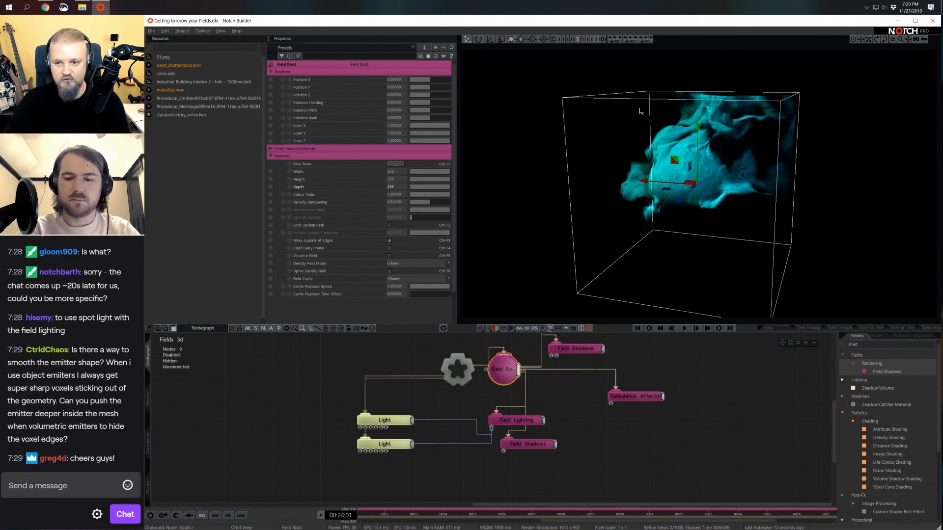
pyautogui.moveTo(716, 212); pyautogui.dragTo(721, 177)
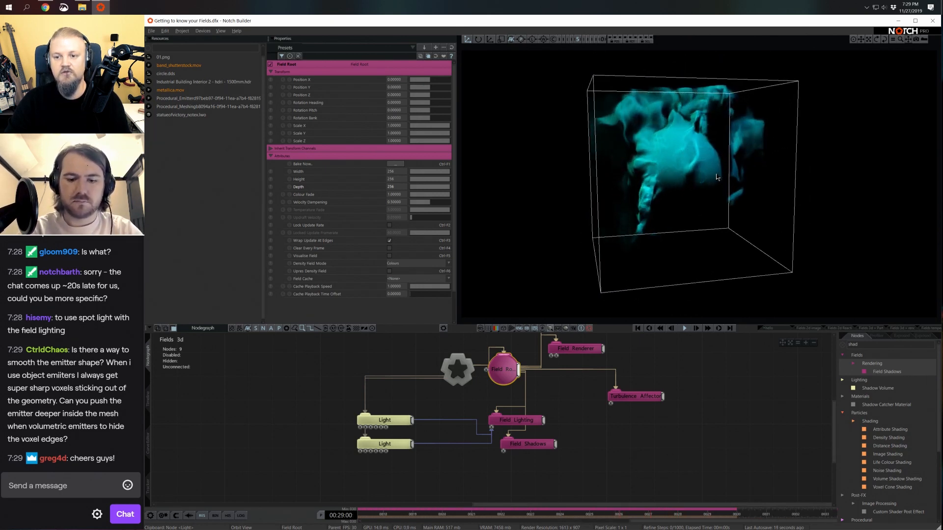
# Move the Field Root with its connected field nodes farther away from the Root and lights in the nodegraph.
pyautogui.moveTo(666, 352); pyautogui.dragTo(484, 454)
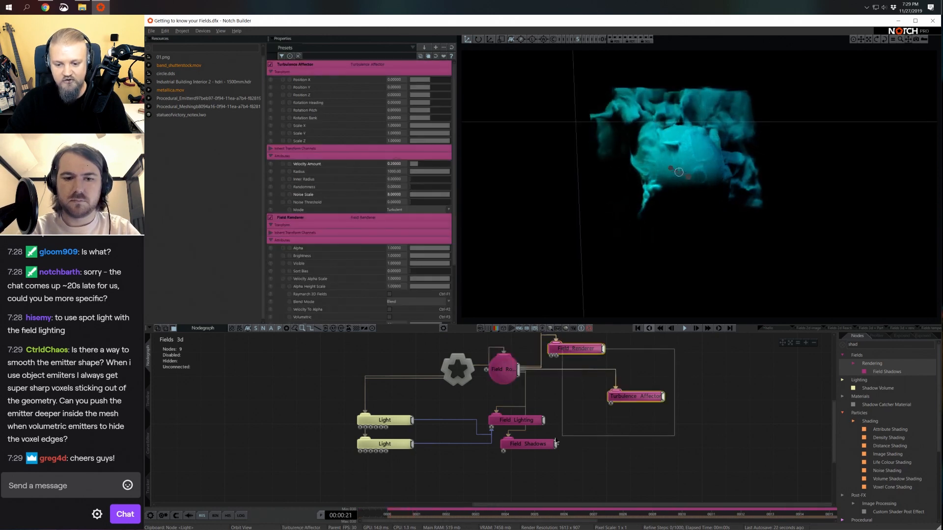
pyautogui.moveTo(511, 376); pyautogui.dragTo(571, 376)
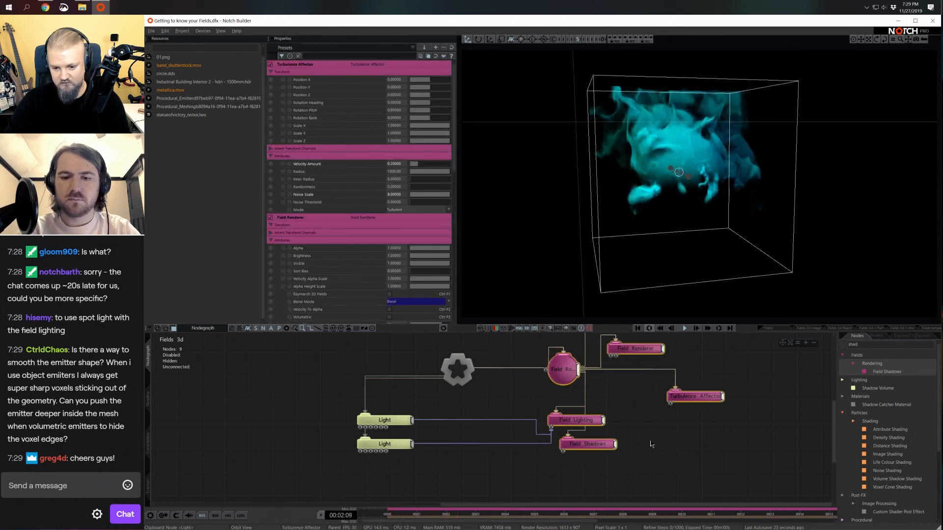
pyautogui.click(634, 427)
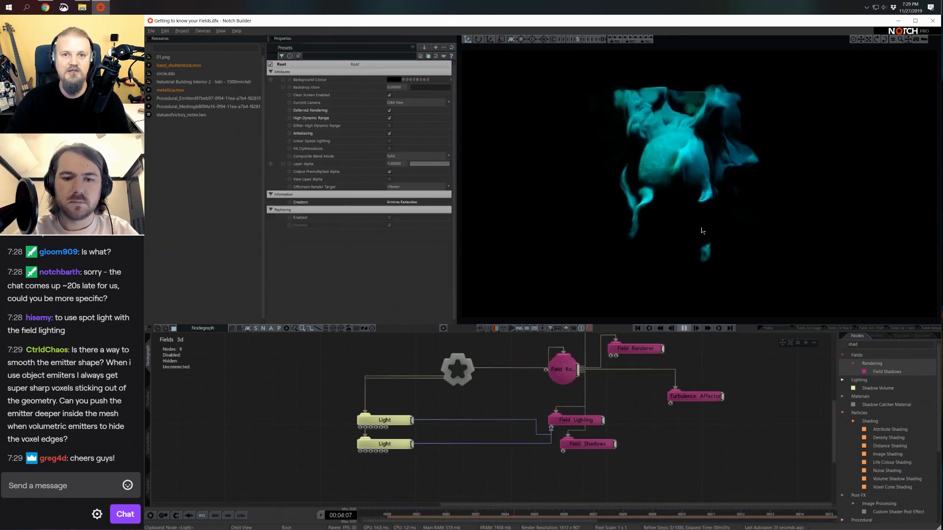
# Select the Field Root and show its scale handles in the viewport.
pyautogui.click(563, 373)
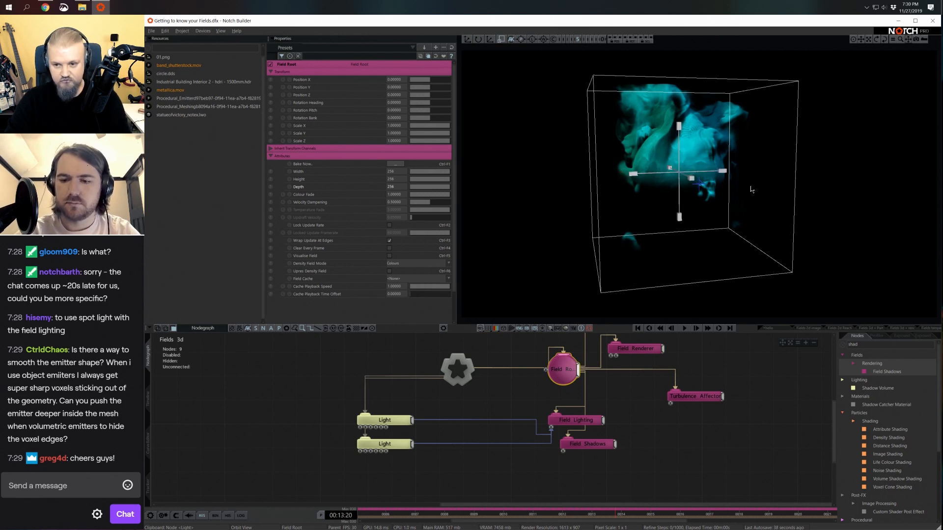
# Try scaling the Field Root uniformly to about 1.79, and undo the scaling.
pyautogui.moveTo(751, 190); pyautogui.dragTo(769, 187)
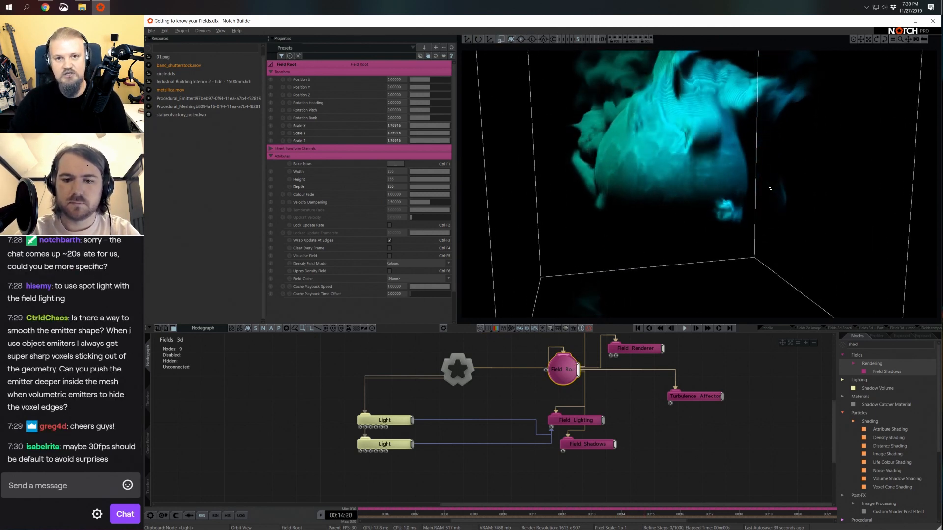
pyautogui.hotkey('ctrl', 'z')
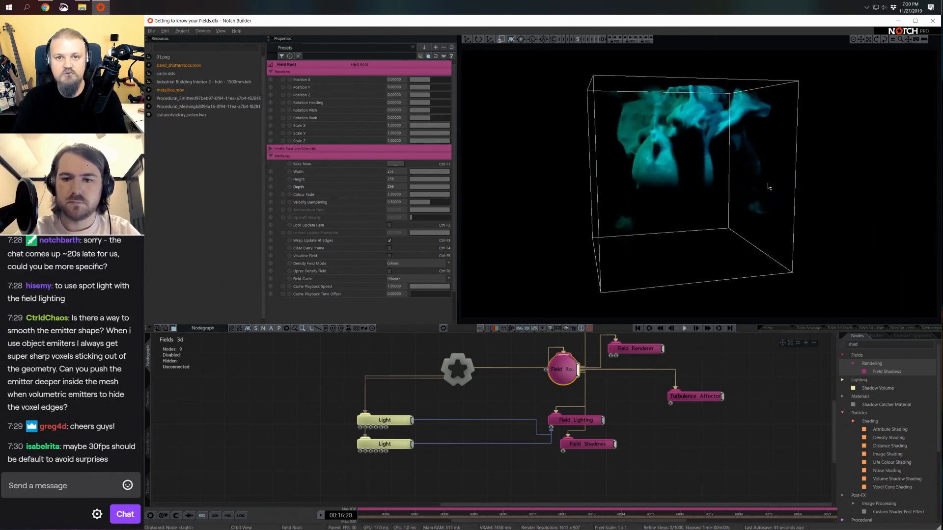
pyautogui.press('w')
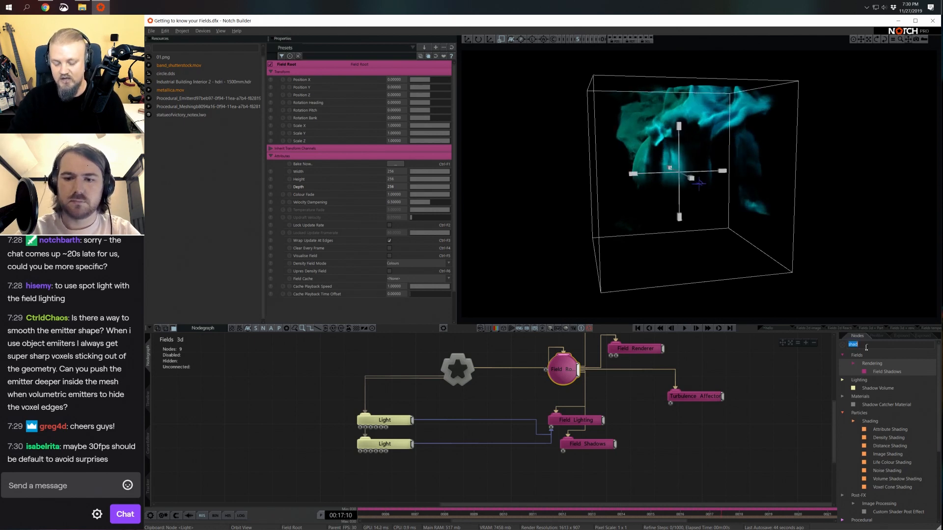
# Add a geometry Bounding Box node and connect it to the Field Root's bounding box input, spacing out the neighbouring nodes.
pyautogui.press('BackSpace')
pyautogui.write('bou')
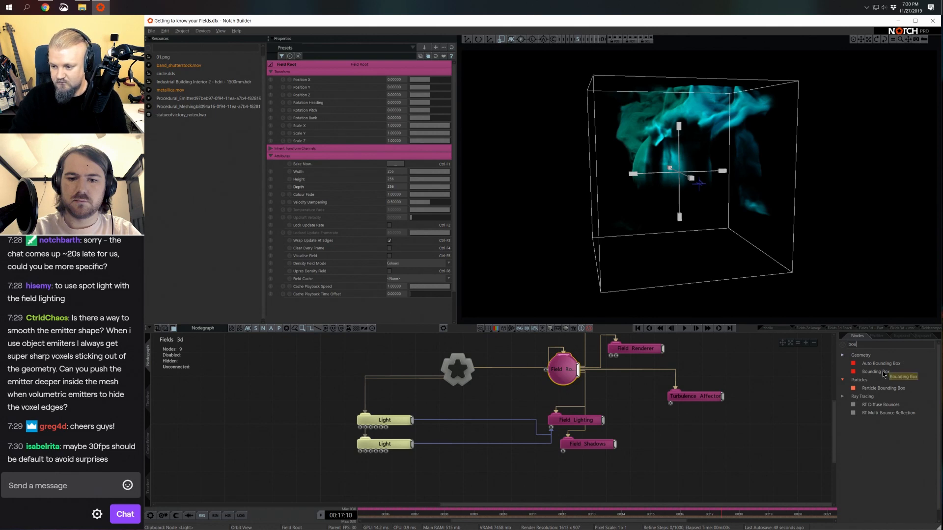
pyautogui.moveTo(883, 375); pyautogui.dragTo(502, 383)
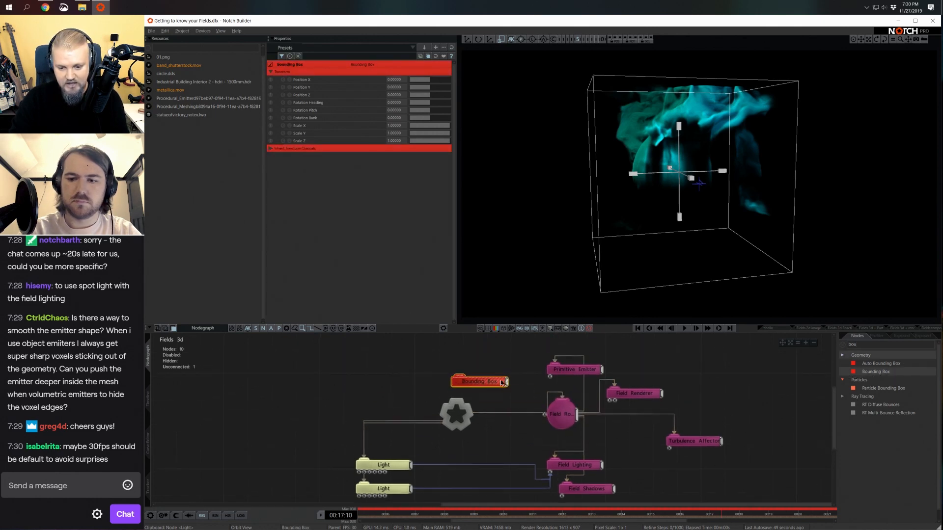
pyautogui.moveTo(575, 369); pyautogui.dragTo(623, 370)
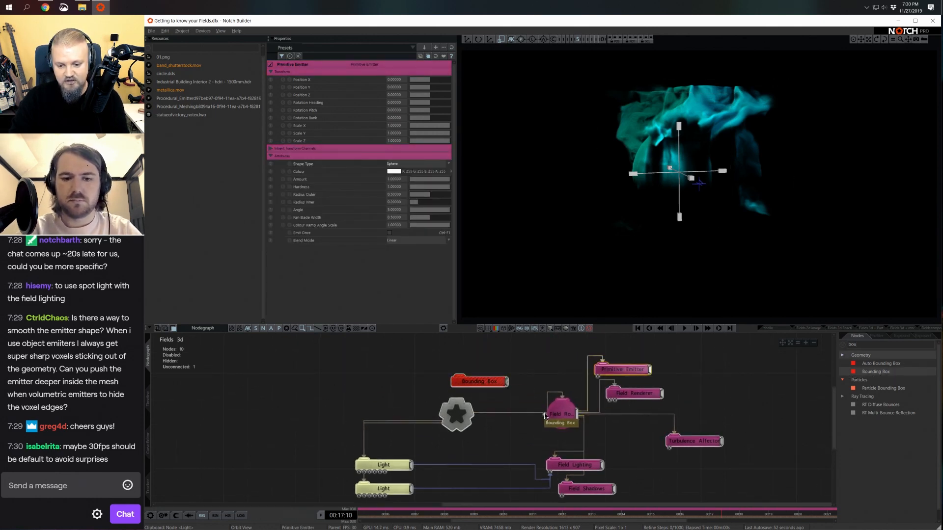
pyautogui.moveTo(546, 416); pyautogui.dragTo(533, 392)
# Scale the Bounding Box uniformly to about 1.6 and view the simulation inside it from other angles.
pyautogui.click(479, 382)
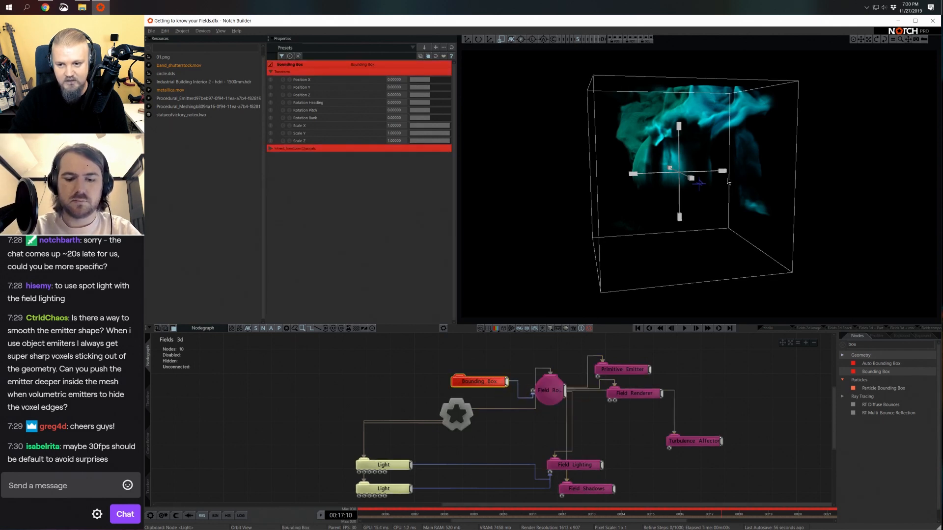
pyautogui.moveTo(709, 184); pyautogui.dragTo(734, 178)
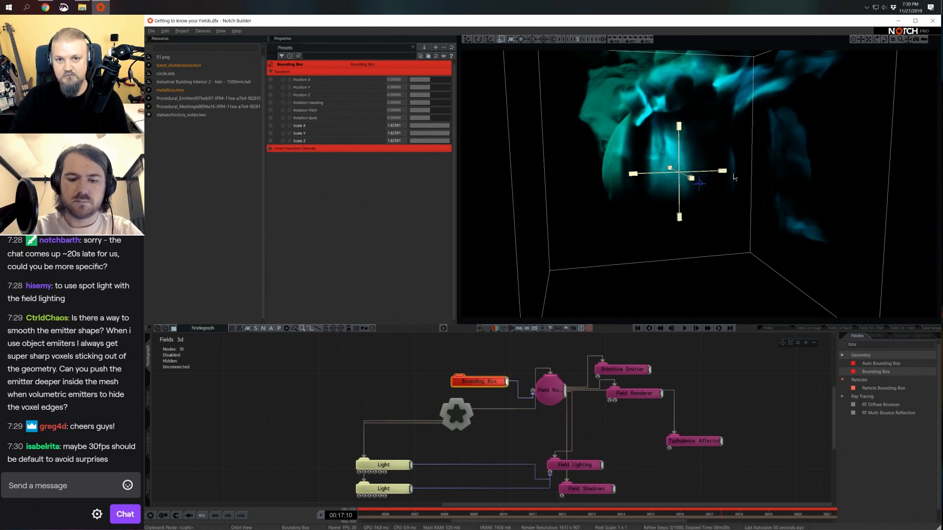
pyautogui.moveTo(735, 177); pyautogui.dragTo(735, 178)
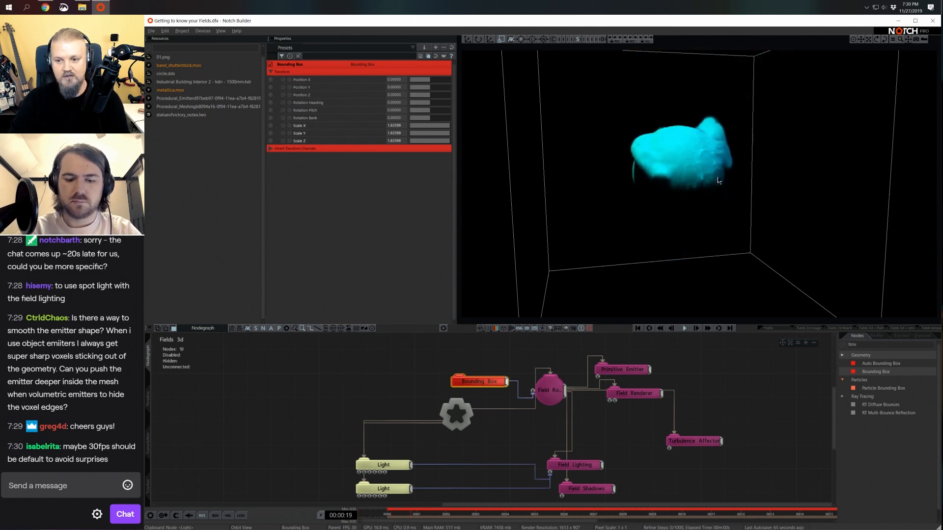
pyautogui.moveTo(767, 198); pyautogui.dragTo(702, 156)
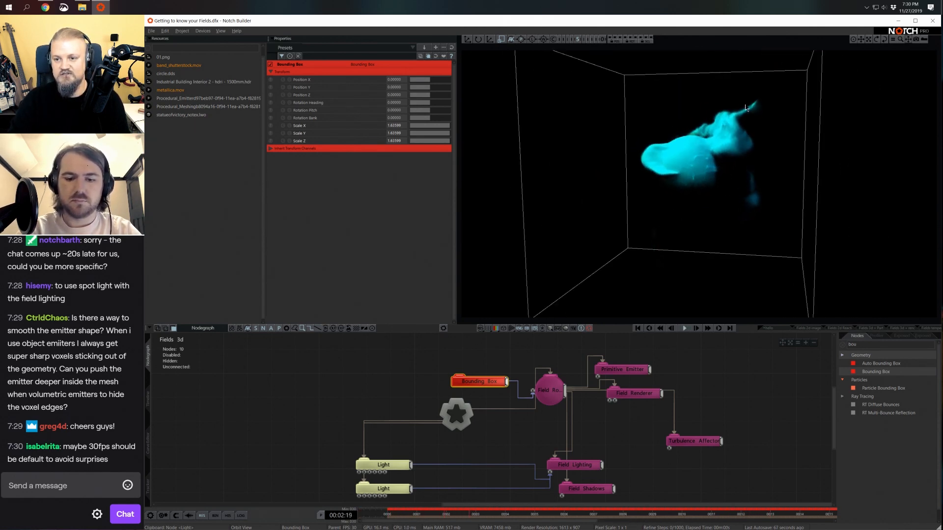
pyautogui.moveTo(766, 128); pyautogui.dragTo(719, 191)
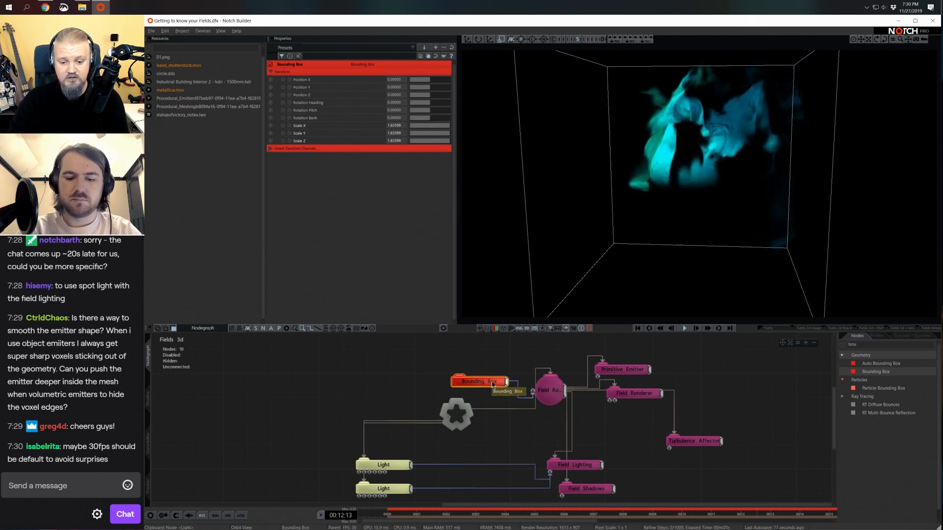
pyautogui.click(548, 389)
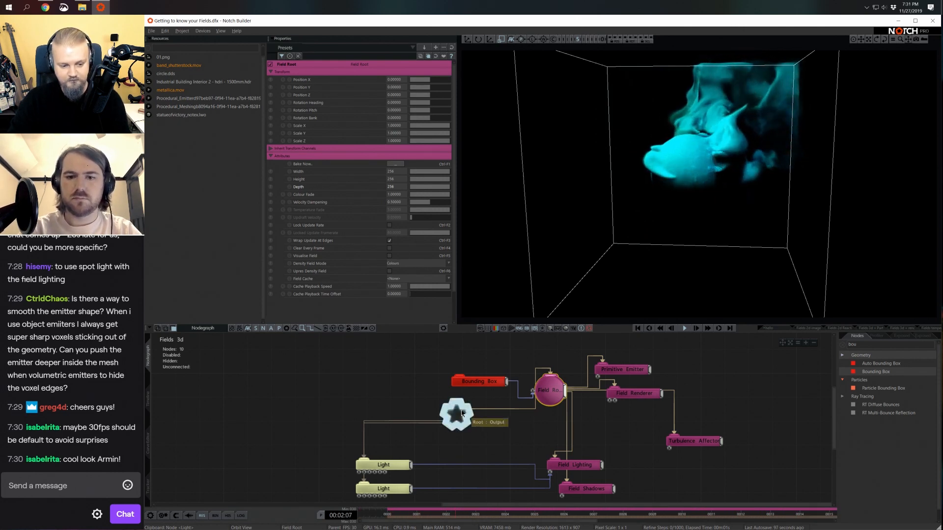
pyautogui.moveTo(545, 414); pyautogui.dragTo(514, 409, button='middle')
pyautogui.moveTo(675, 239); pyautogui.dragTo(705, 166)
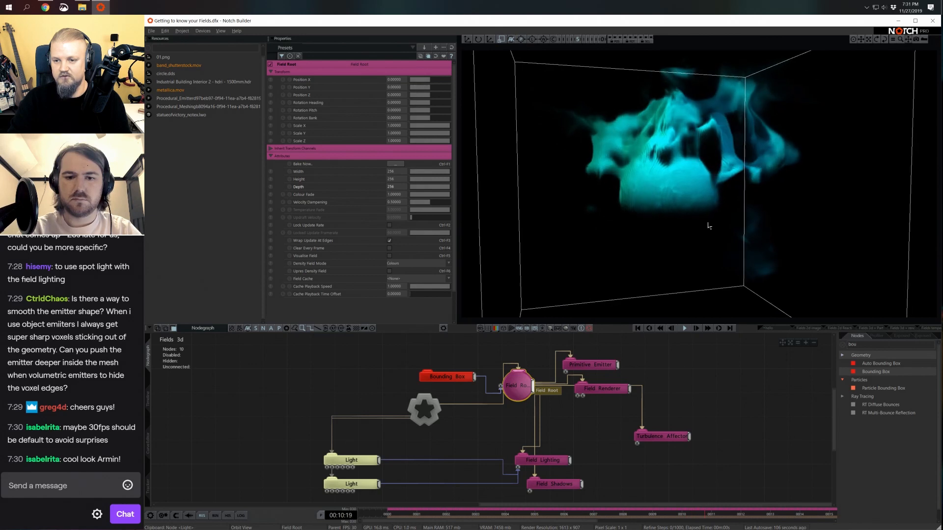
# Add the Fields version of the Curl Noise Affector and connect it to the Field Root, deleting the mistakenly added Curl Noise Fluid Affector.
pyautogui.click(843, 347)
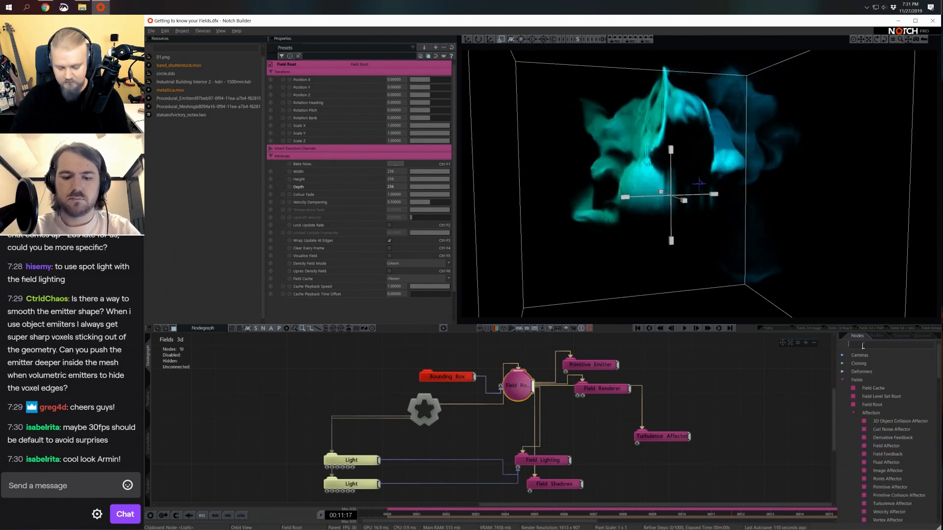
pyautogui.write('curl')
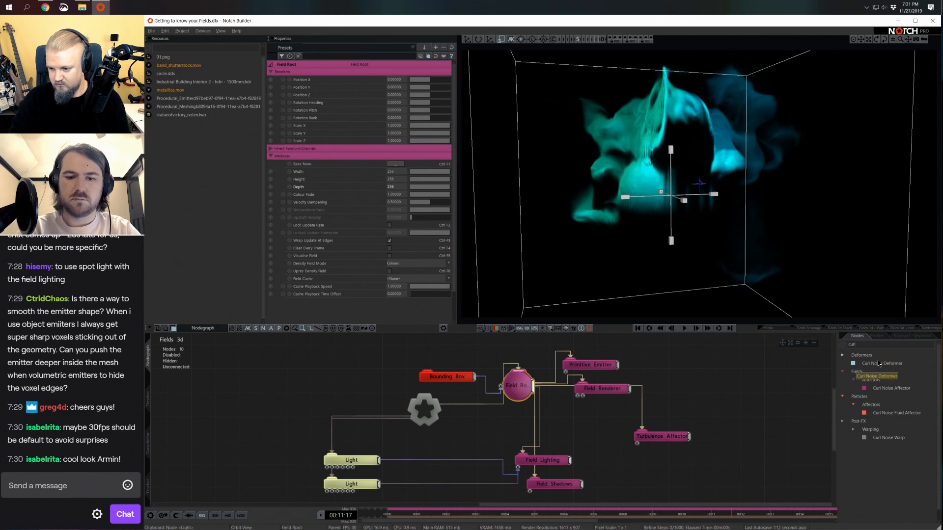
pyautogui.moveTo(886, 414); pyautogui.dragTo(750, 391)
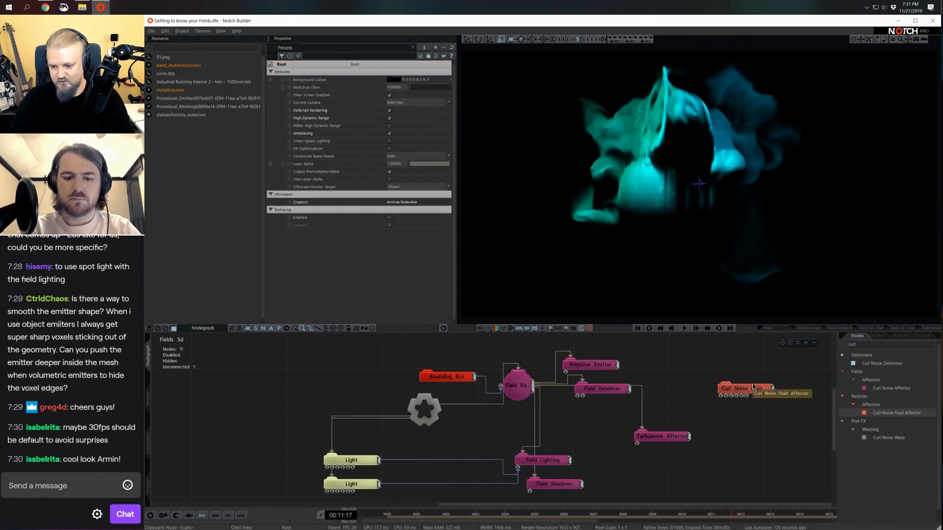
pyautogui.press('Delete')
pyautogui.moveTo(892, 388); pyautogui.dragTo(660, 374)
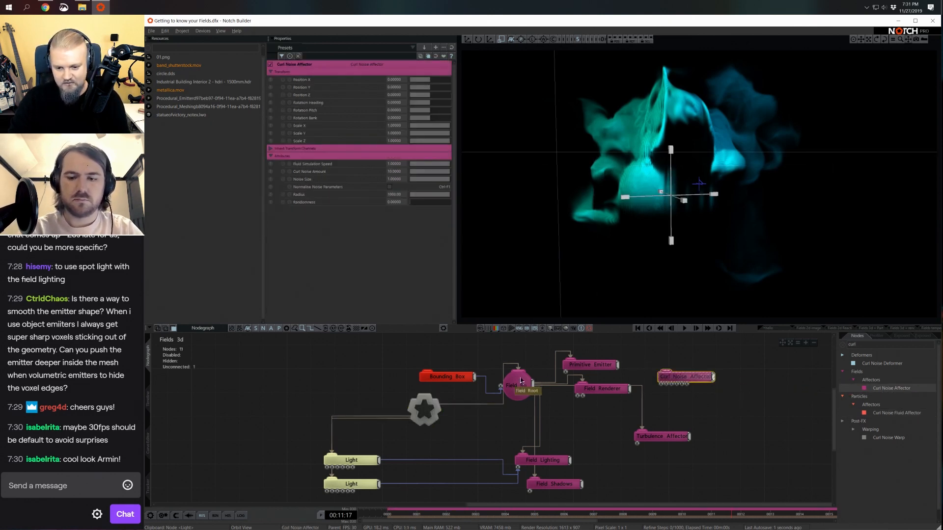
pyautogui.moveTo(533, 388); pyautogui.dragTo(691, 383)
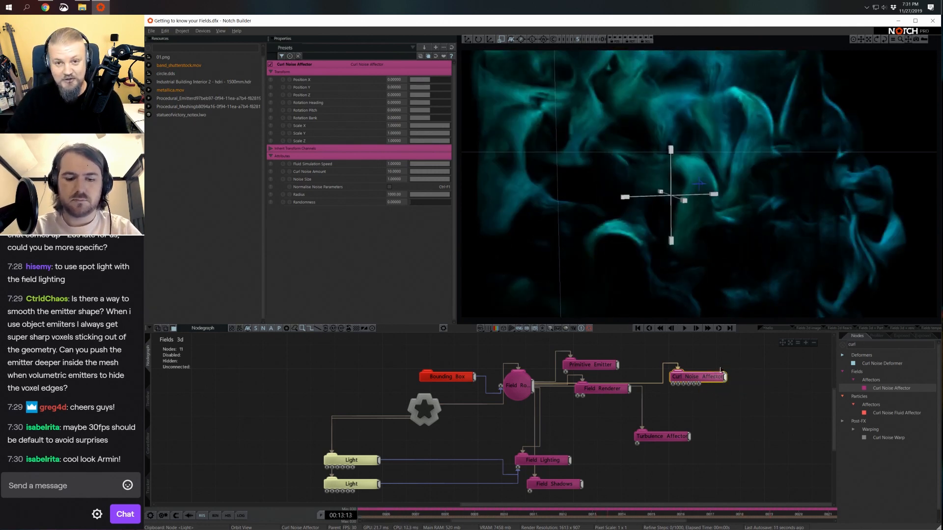
# Set the Curl Noise Affector's Fluid Simulation Speed to 0.2 and Noise Size to about 0.22, and restart the simulation.
pyautogui.click(419, 164)
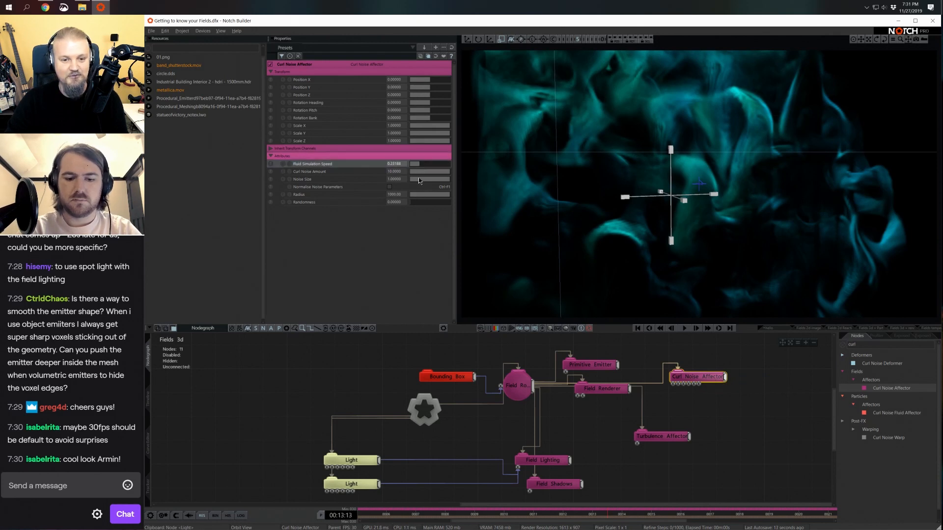
pyautogui.click(419, 179)
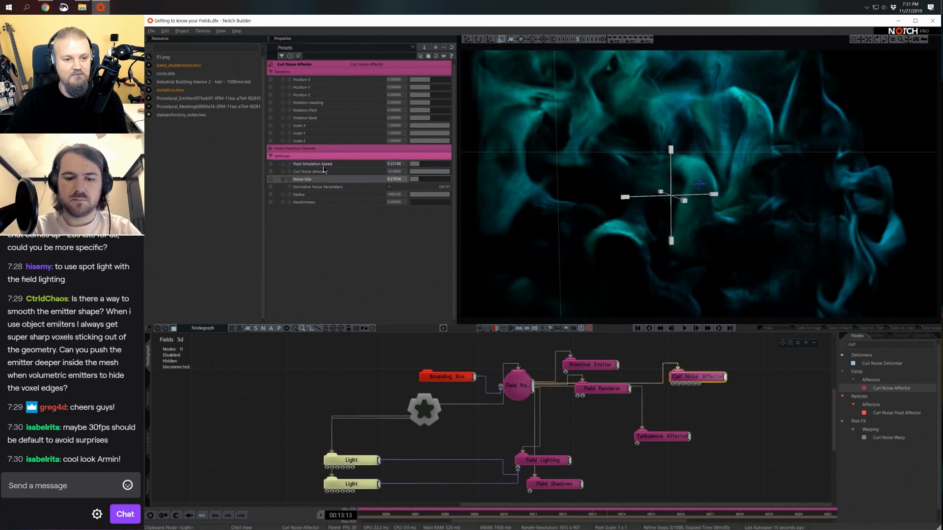
pyautogui.click(394, 165)
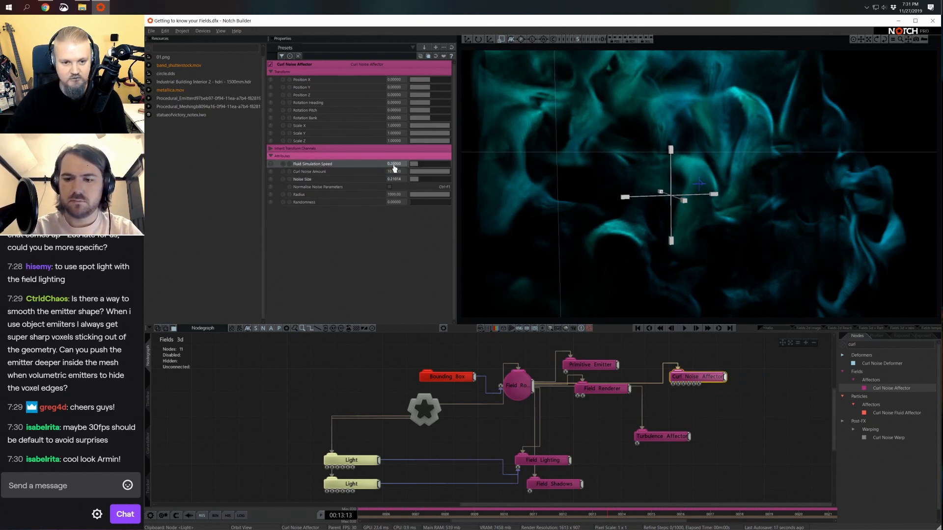
pyautogui.press('Home')
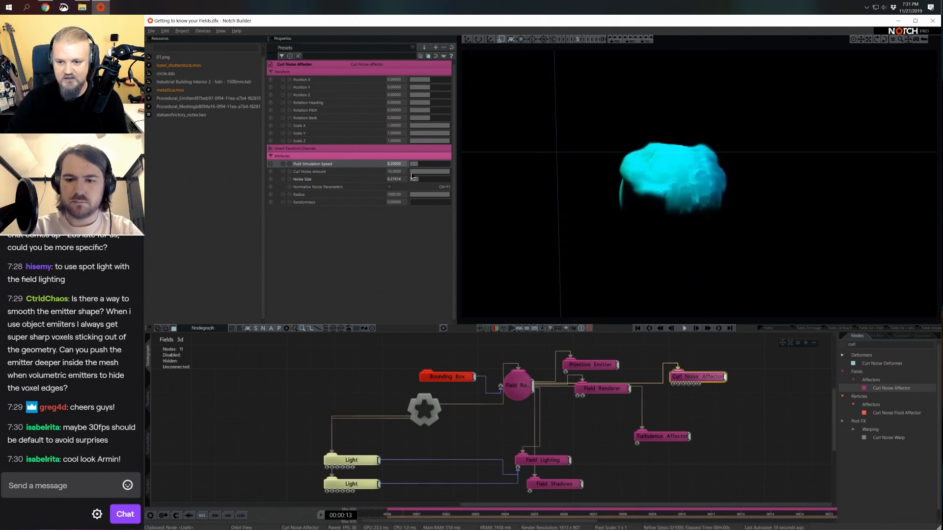
# Set the Curl Noise Affector's Noise Size to 0.1 and restart the simulation to view the smoke.
pyautogui.click(393, 180)
pyautogui.write('0')
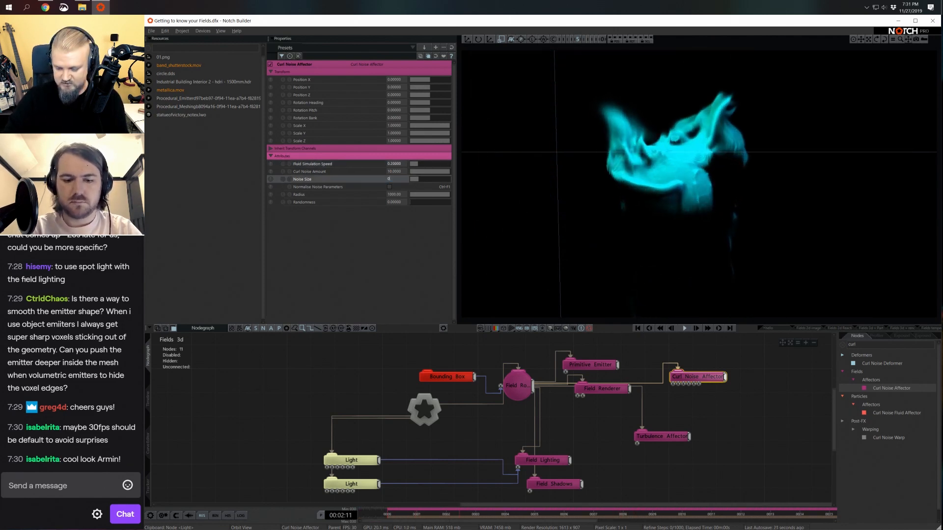
pyautogui.write('.1')
pyautogui.press('Return')
pyautogui.press('Home')
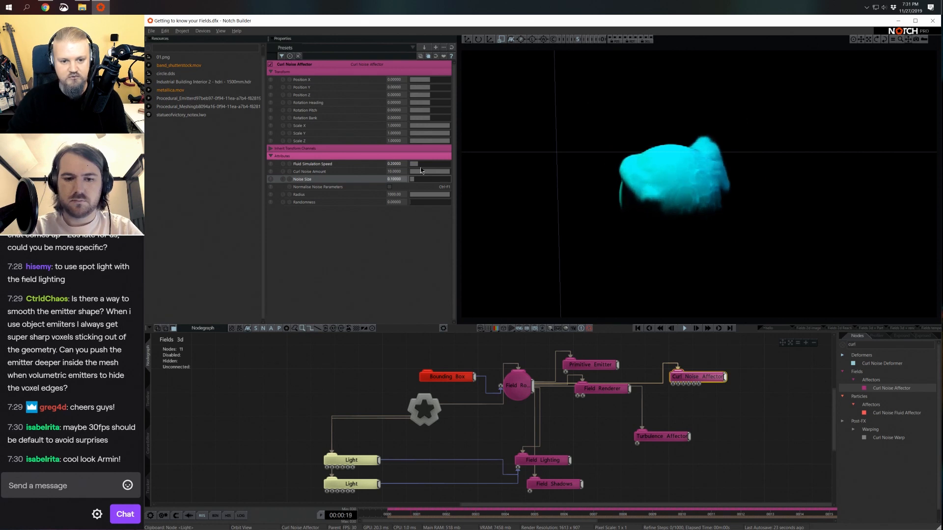
pyautogui.moveTo(722, 218); pyautogui.dragTo(694, 209, button='right')
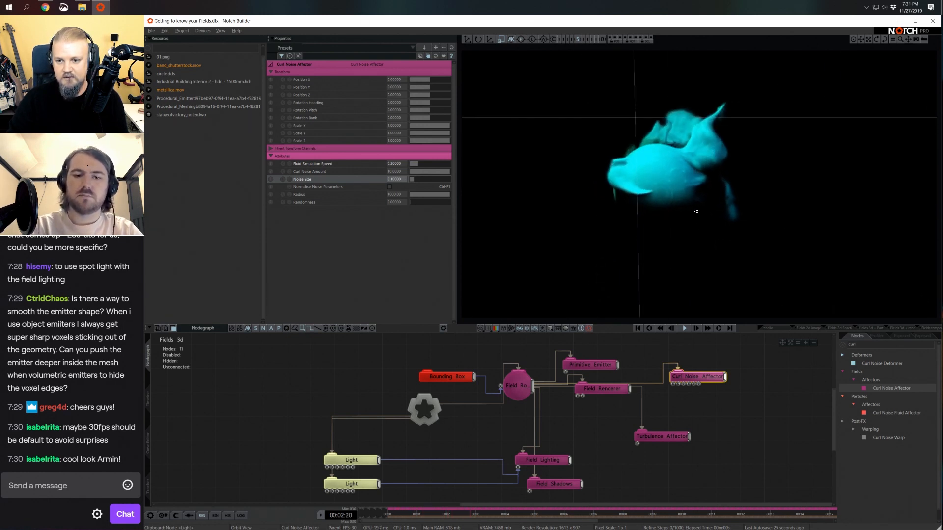
# Add a geometry Null node under the Root and make both Light nodes its children.
pyautogui.moveTo(436, 442); pyautogui.dragTo(496, 414, button='middle')
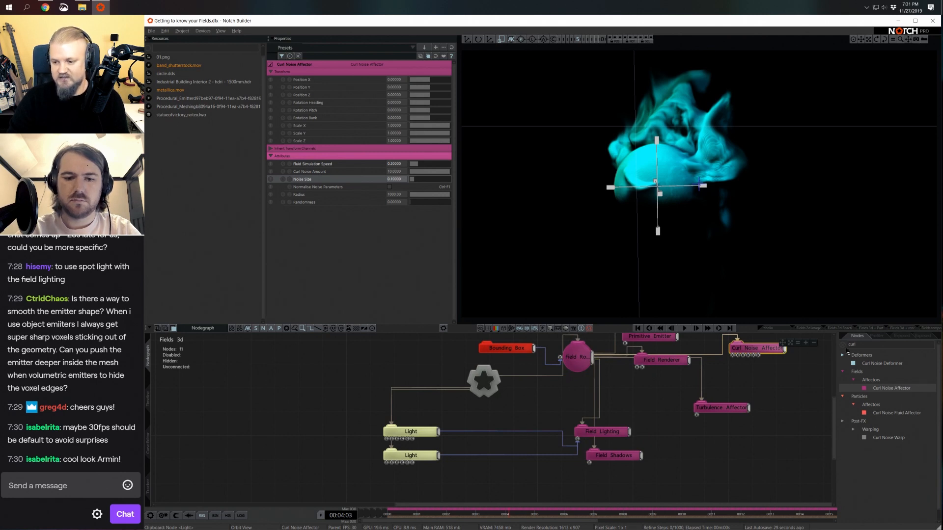
pyautogui.write('null')
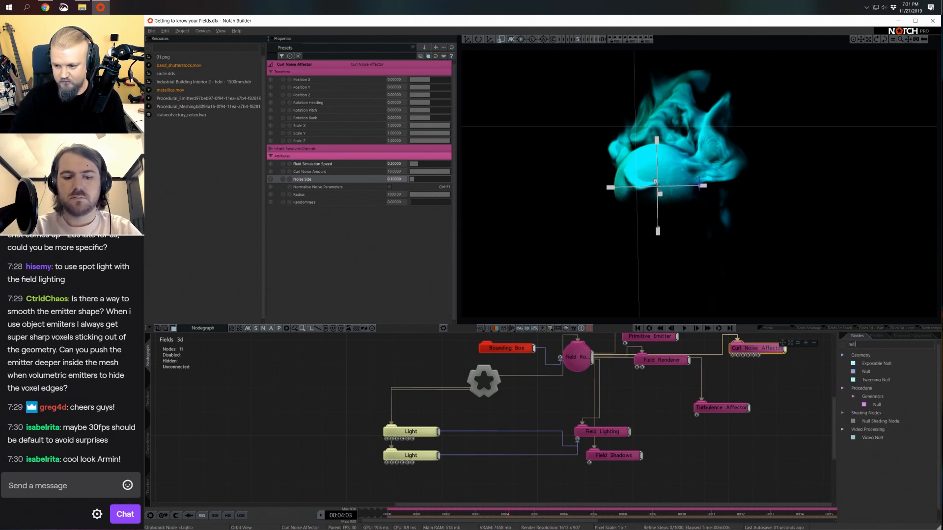
pyautogui.moveTo(876, 444); pyautogui.dragTo(873, 442)
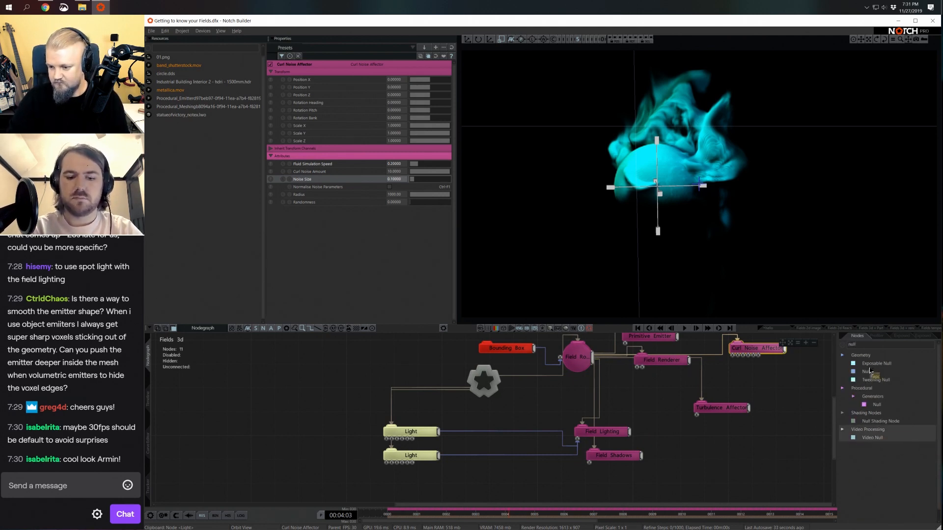
pyautogui.moveTo(870, 372); pyautogui.dragTo(395, 455)
pyautogui.moveTo(483, 383); pyautogui.dragTo(416, 462)
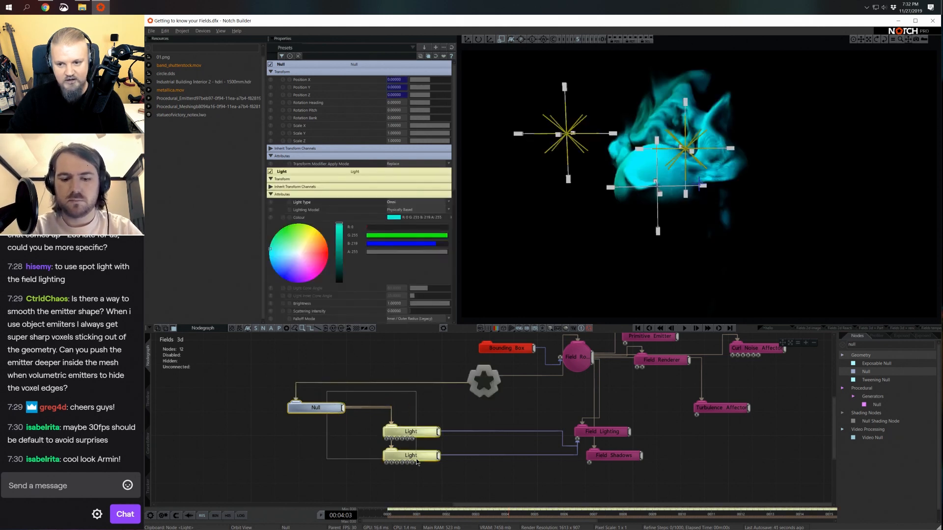
# Select the Null, show the viewport grid and activate the translate gizmo.
pyautogui.click(324, 407)
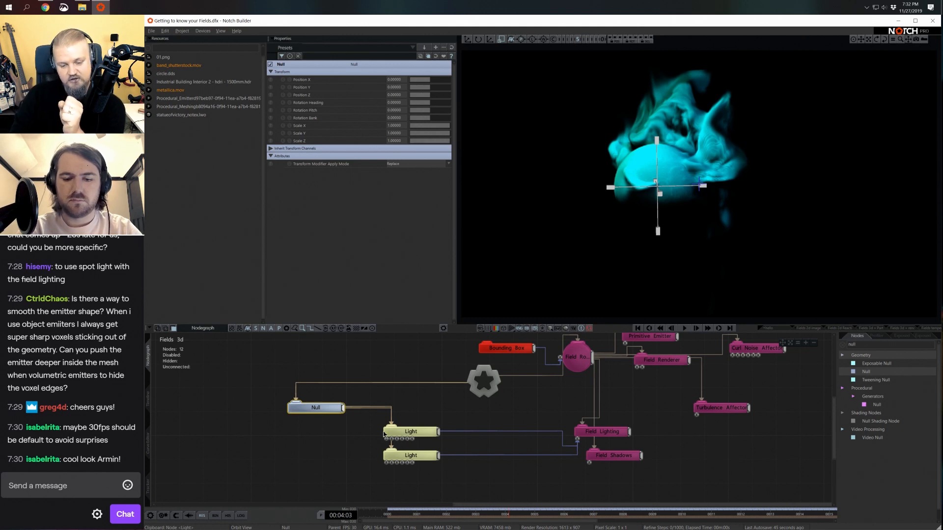
pyautogui.click(329, 413)
pyautogui.click(329, 414)
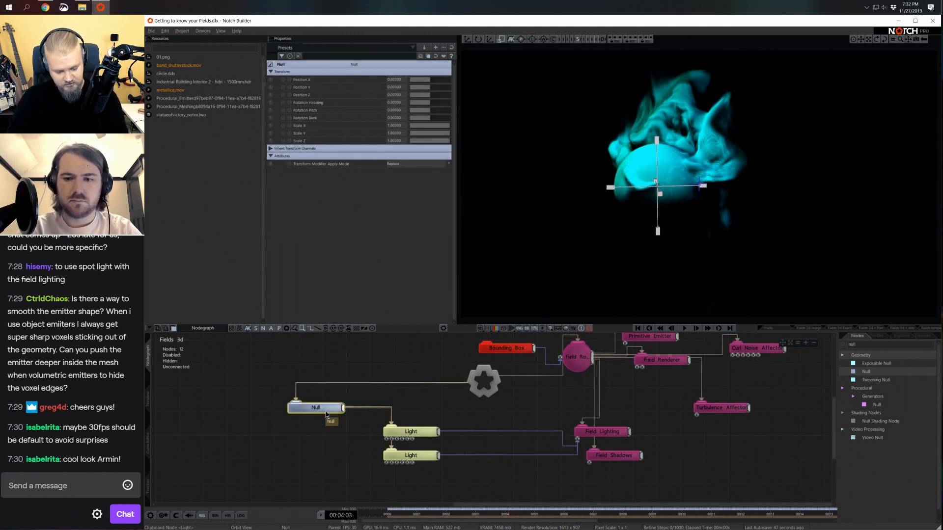
pyautogui.press('g')
pyautogui.press('w')
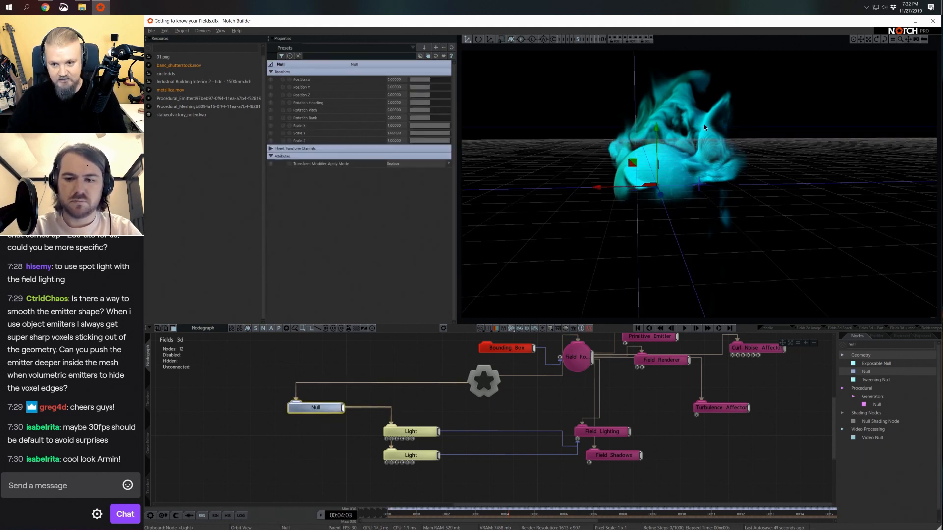
# Check the two Lights' placement, and change the Null's Rotation Heading to about -111 to swing both around the field.
pyautogui.moveTo(432, 416); pyautogui.dragTo(419, 480)
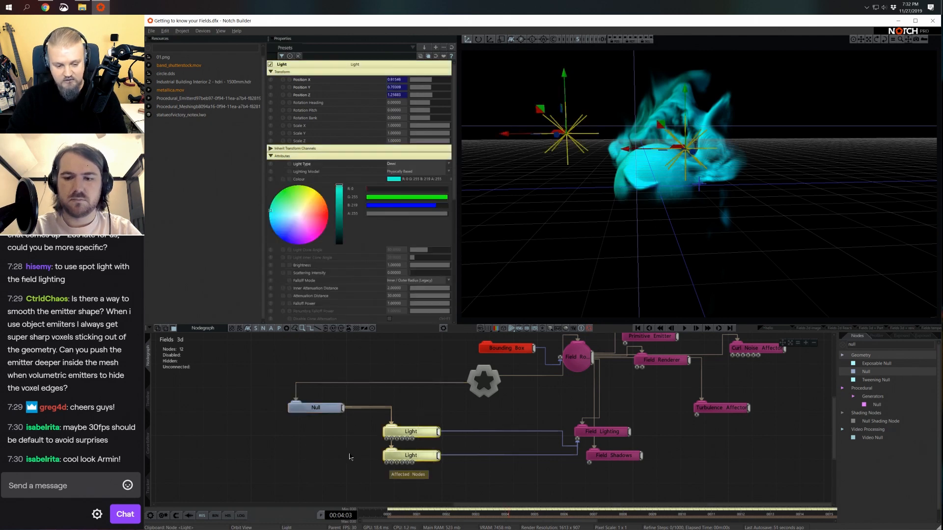
pyautogui.click(323, 412)
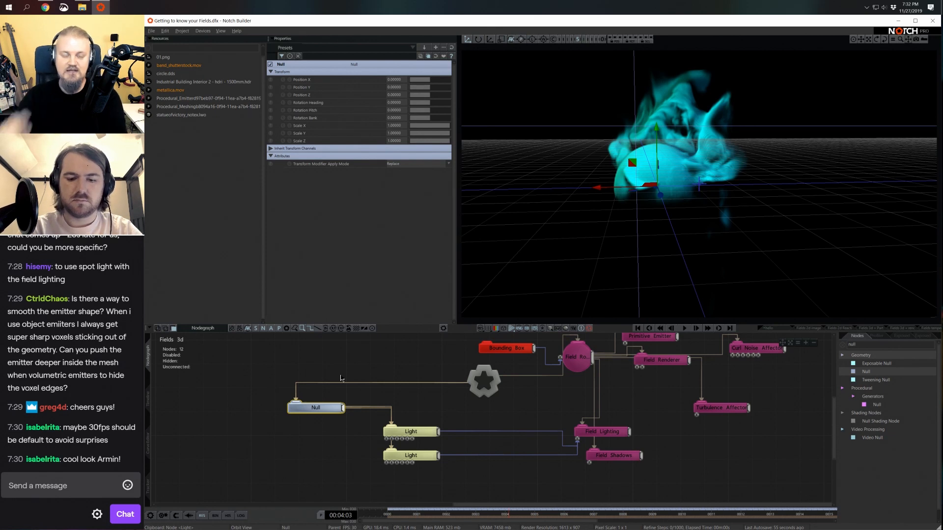
pyautogui.moveTo(432, 105); pyautogui.dragTo(608, 113)
pyautogui.hotkey('ctrl', 'z')
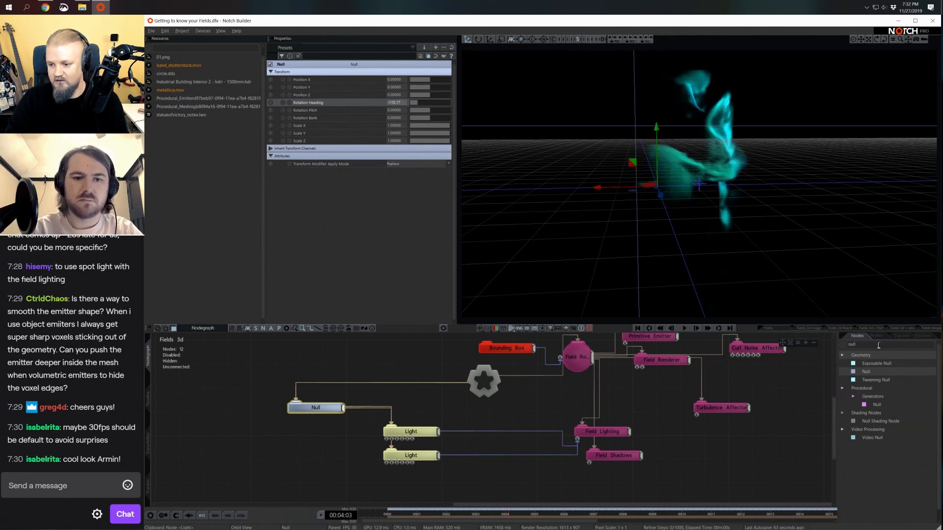
# Add a Continuous Modifier to the Null's Rotation Heading and select the new modifier node.
pyautogui.press('BackSpace')
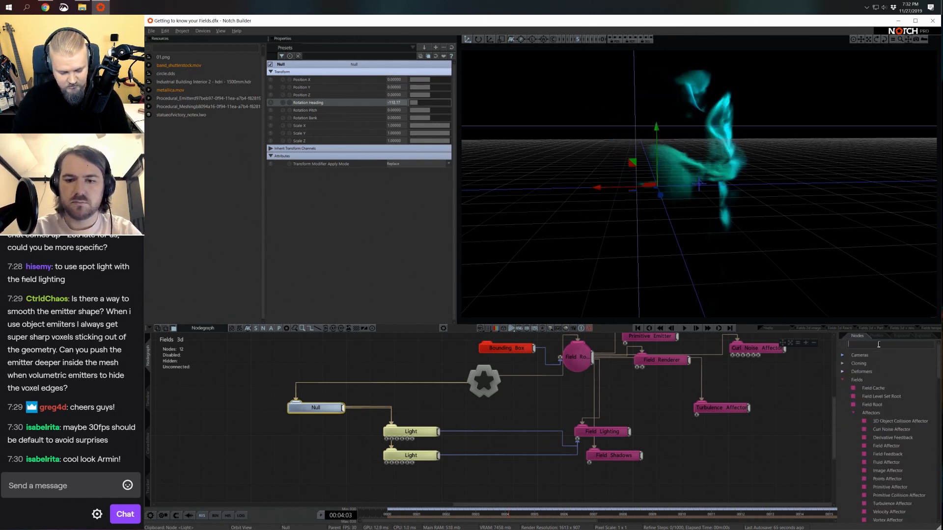
pyautogui.write('conti')
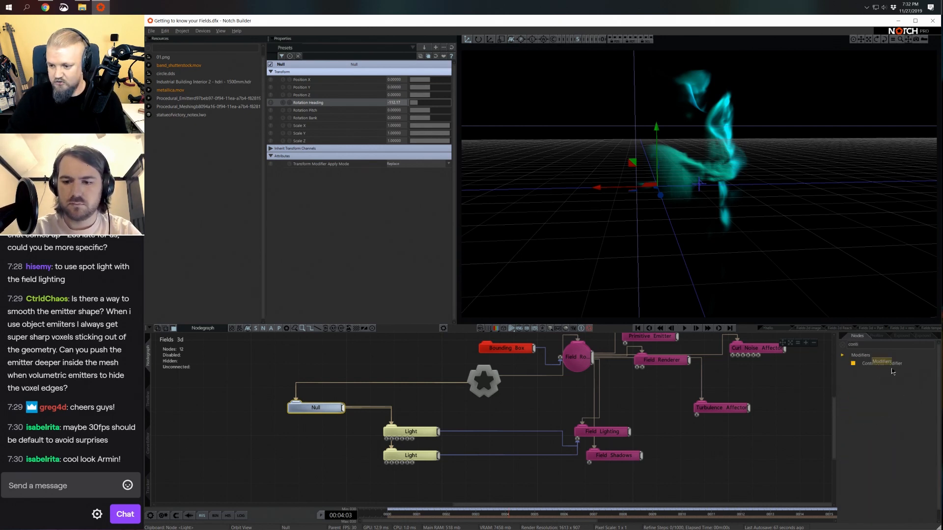
pyautogui.moveTo(892, 372); pyautogui.dragTo(335, 102)
pyautogui.click(334, 443)
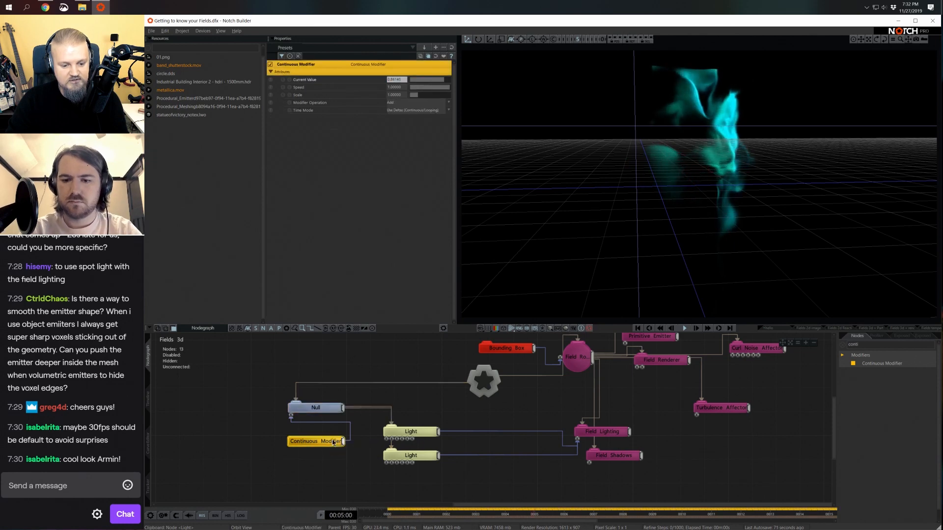
# Set the Continuous Modifier's Speed to 50 and view the lights sweeping around the smoke.
pyautogui.click(401, 87)
pyautogui.write('50')
pyautogui.press('Return')
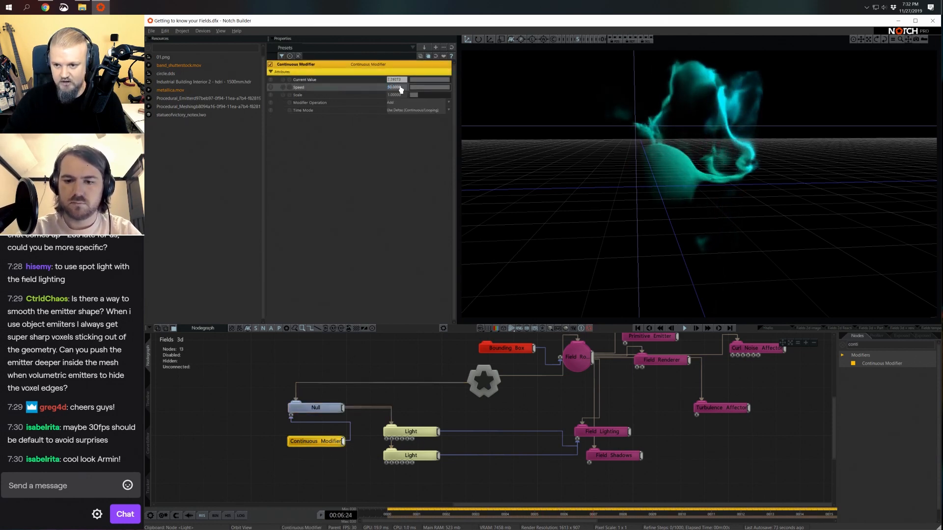
pyautogui.moveTo(716, 225); pyautogui.dragTo(726, 213)
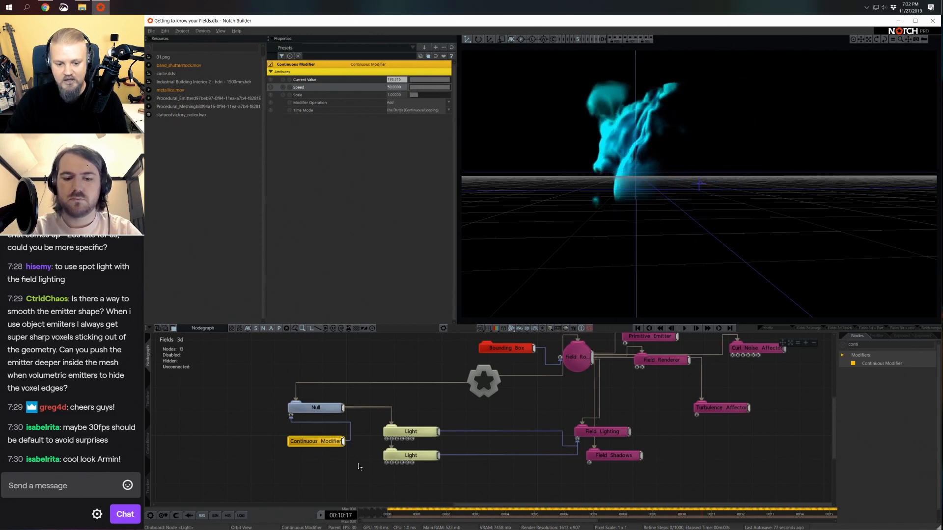
# Duplicate the lower Light node, place the copy below it and make it a child of the Null.
pyautogui.click(411, 458)
pyautogui.hotkey('ctrl', 'c')
pyautogui.hotkey('ctrl', 'v')
pyautogui.moveTo(447, 485); pyautogui.dragTo(399, 497)
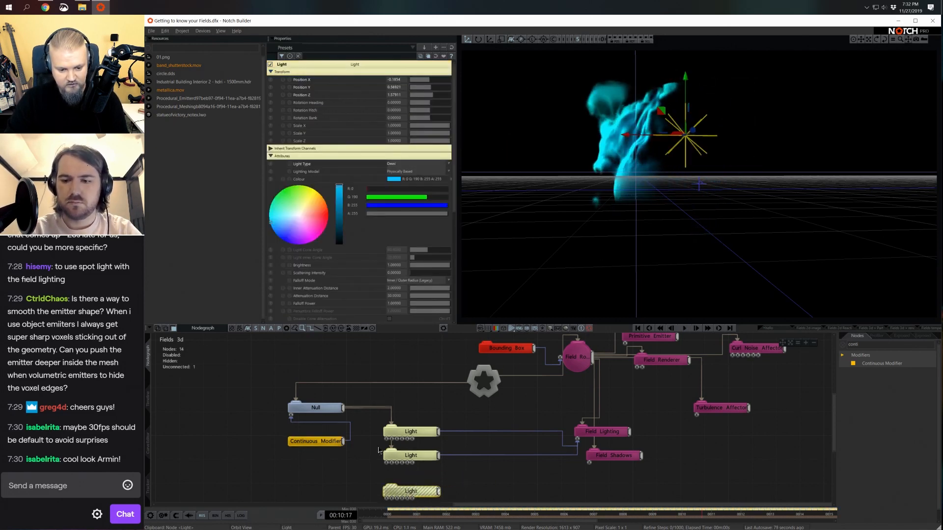
pyautogui.moveTo(343, 410); pyautogui.dragTo(395, 490)
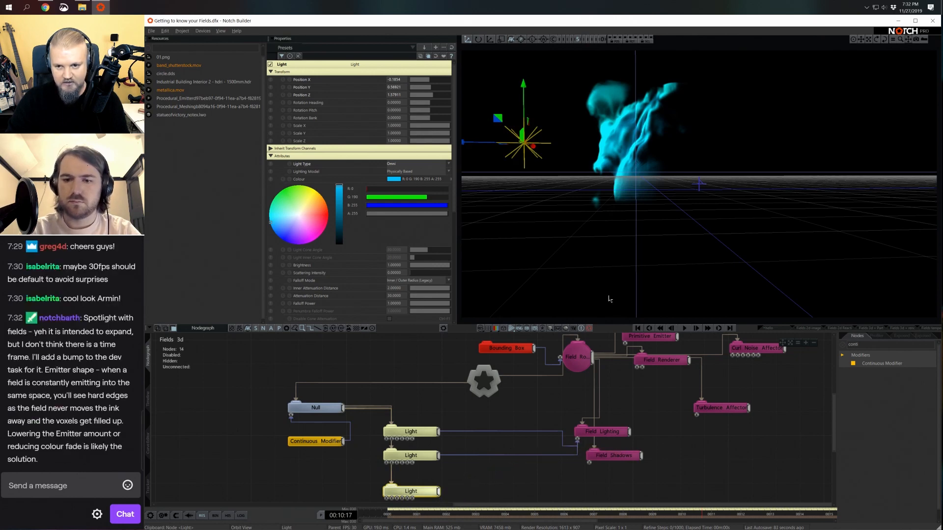
# Move the duplicated Light to another side of the field, Position Z about -1.88, and connect it to Field Lighting.
pyautogui.moveTo(550, 162); pyautogui.dragTo(735, 159)
pyautogui.moveTo(472, 491); pyautogui.dragTo(444, 456, button='middle')
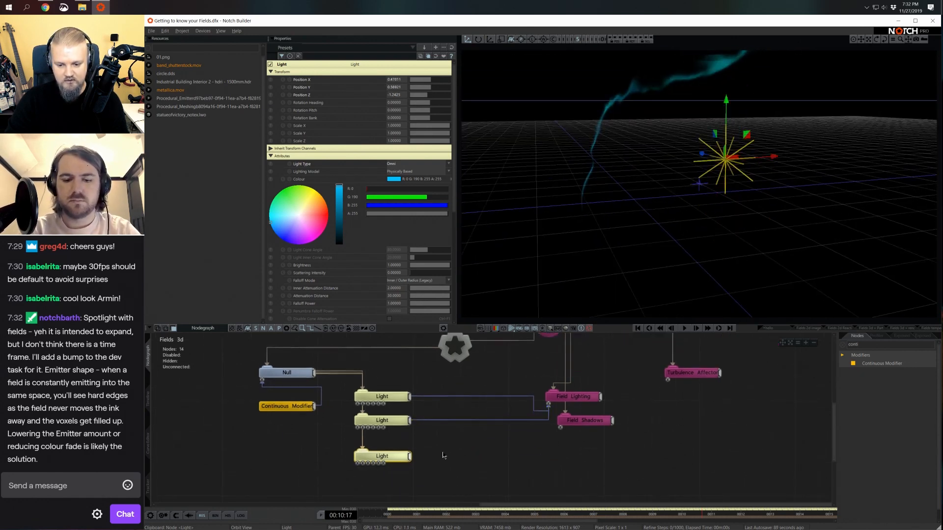
pyautogui.moveTo(409, 458); pyautogui.dragTo(549, 405)
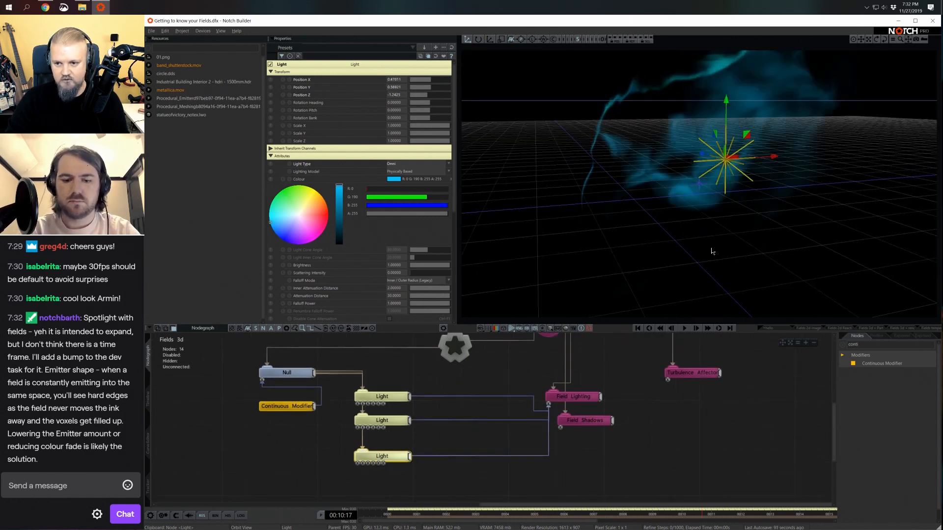
pyautogui.moveTo(731, 157); pyautogui.dragTo(691, 242)
pyautogui.moveTo(691, 242); pyautogui.dragTo(686, 228, button='right')
# Check the three Lights' placement, raising the newest to Position Y about 1.12 and lowering the second to about -1.41.
pyautogui.click(386, 397)
pyautogui.keyDown('ctrl'); pyautogui.click(387, 421); pyautogui.keyUp('ctrl')
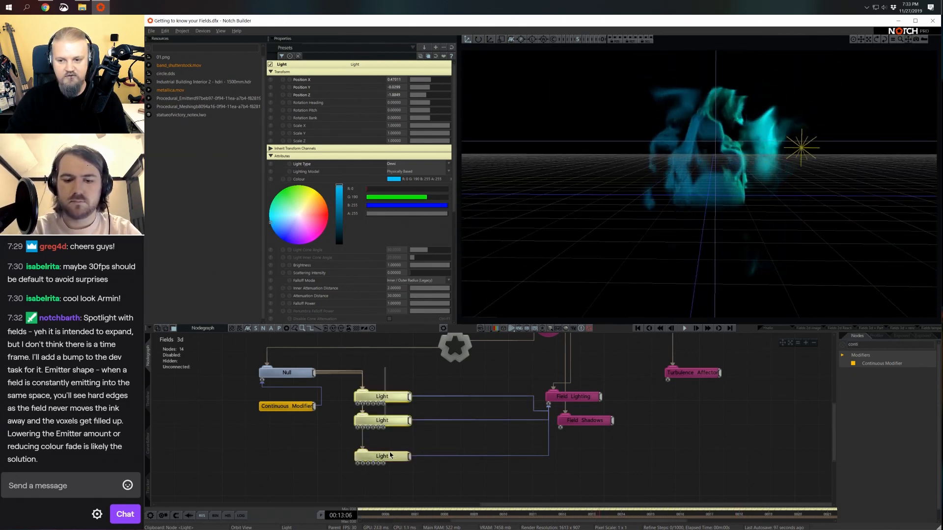
pyautogui.keyDown('ctrl'); pyautogui.click(389, 454); pyautogui.keyUp('ctrl')
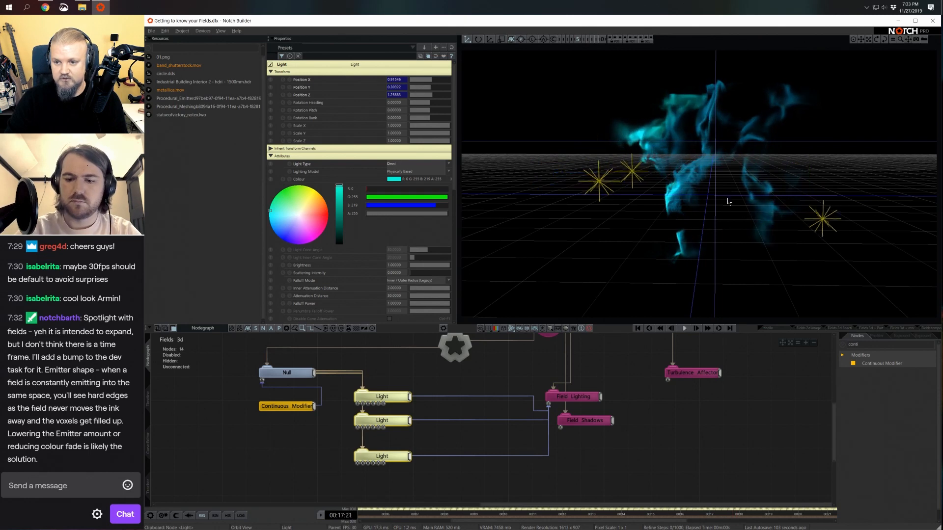
pyautogui.click(395, 468)
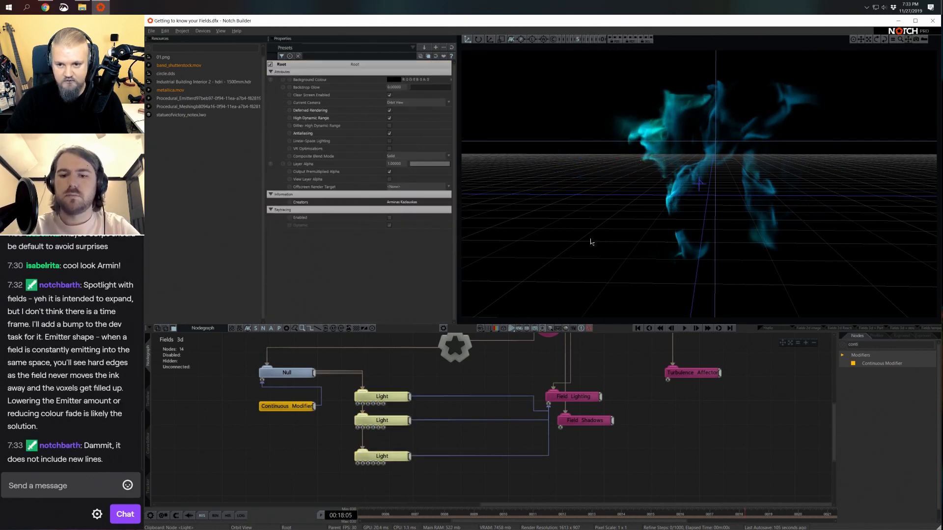
pyautogui.click(391, 457)
pyautogui.moveTo(837, 207); pyautogui.dragTo(840, 100)
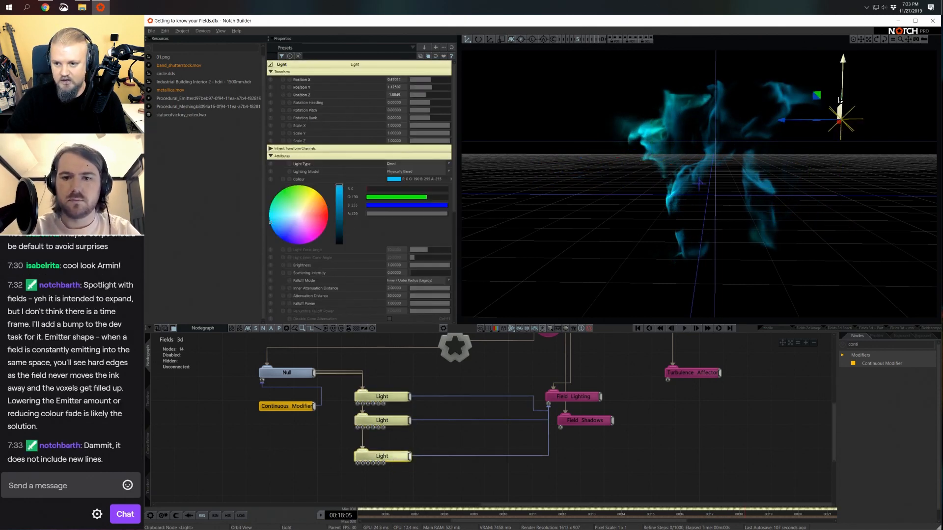
pyautogui.click(388, 420)
pyautogui.moveTo(602, 132); pyautogui.dragTo(604, 221)
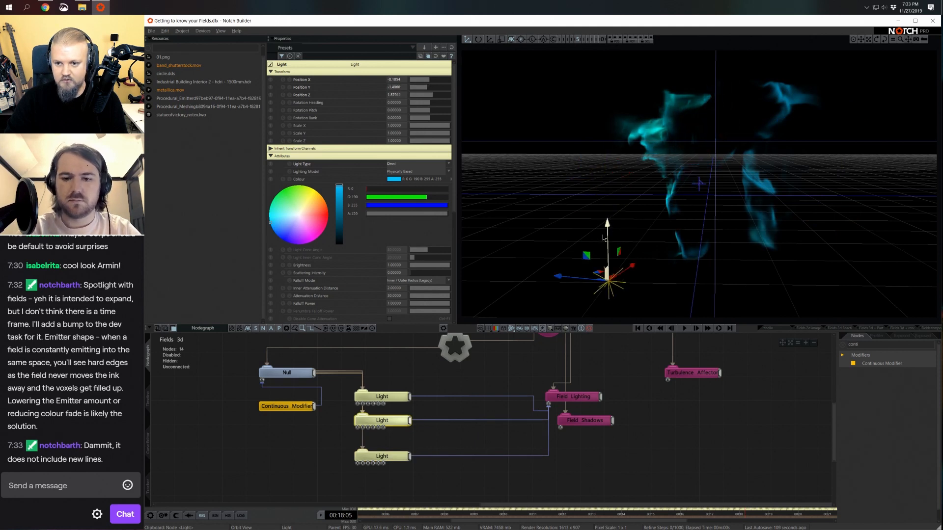
pyautogui.click(382, 397)
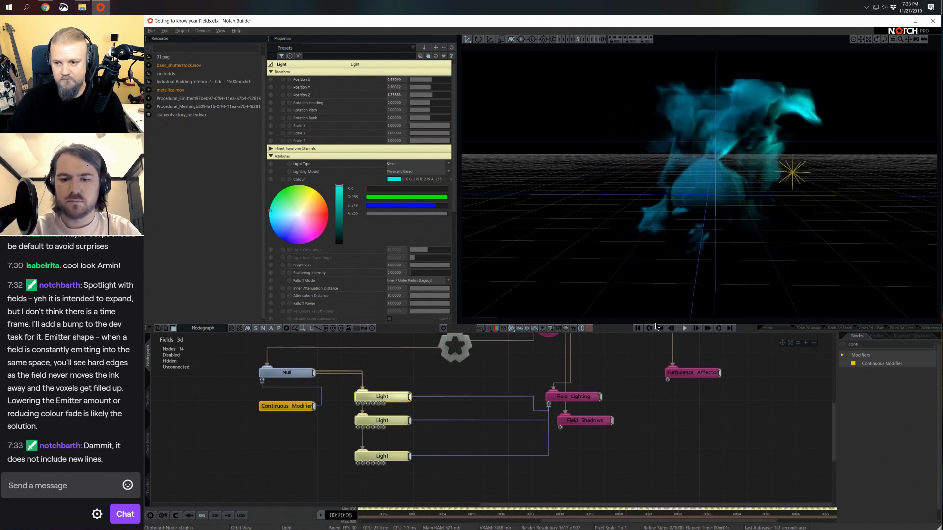
# Change the Primitive Emitter's Shape Type to Torus.
pyautogui.keyDown('alt'); pyautogui.moveTo(725, 240); pyautogui.dragTo(668, 295); pyautogui.keyUp('alt')
pyautogui.moveTo(626, 380); pyautogui.dragTo(580, 432, button='middle')
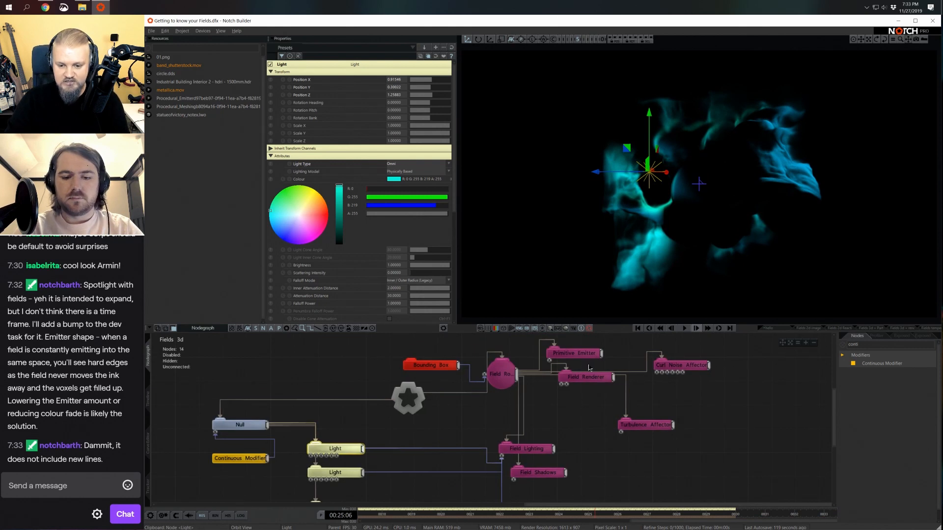
pyautogui.click(589, 355)
pyautogui.click(412, 163)
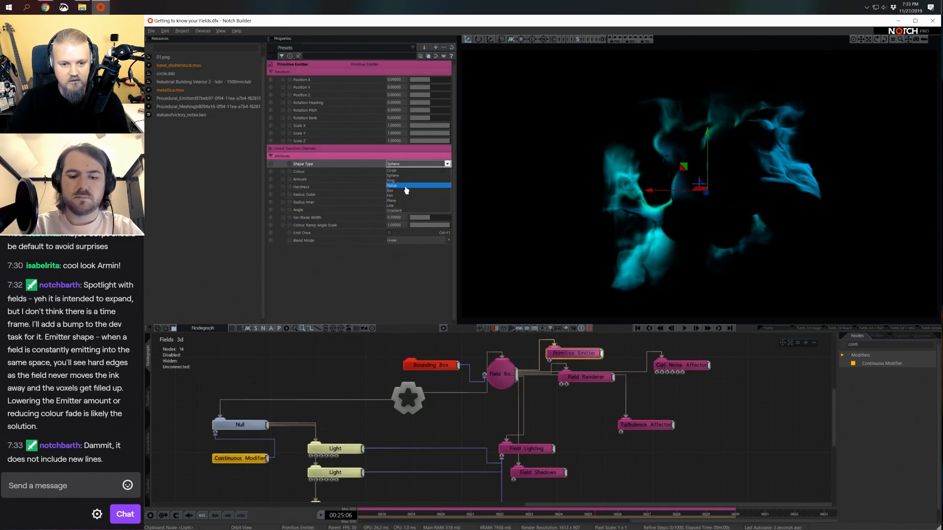
pyautogui.click(406, 186)
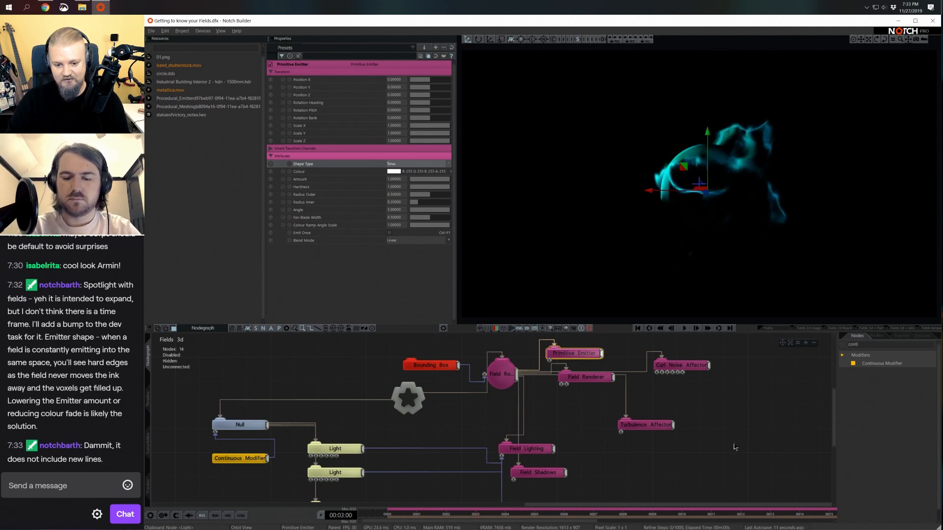
# Add a Particle Root node under the Root, below the field nodes.
pyautogui.scroll(-2, 731, 448)
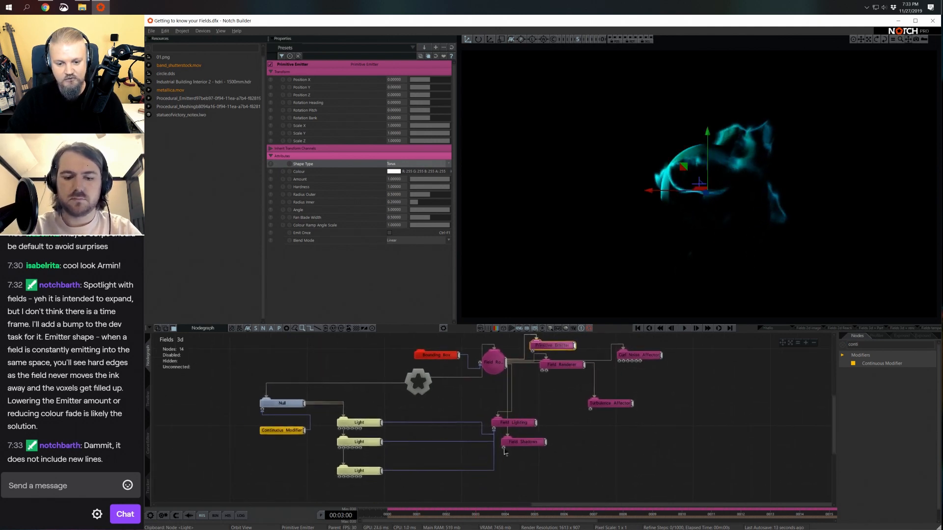
pyautogui.scroll(-2, 678, 431)
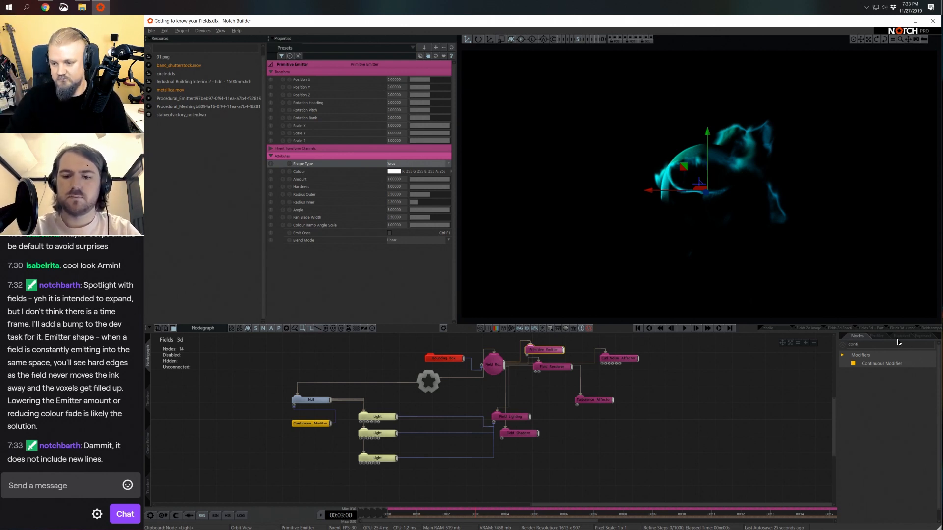
pyautogui.write('root')
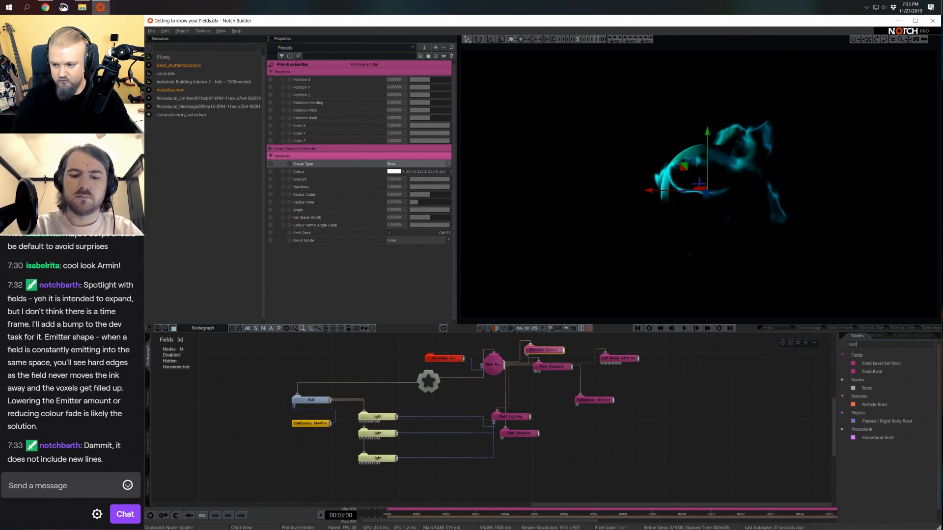
pyautogui.moveTo(875, 408); pyautogui.dragTo(544, 490)
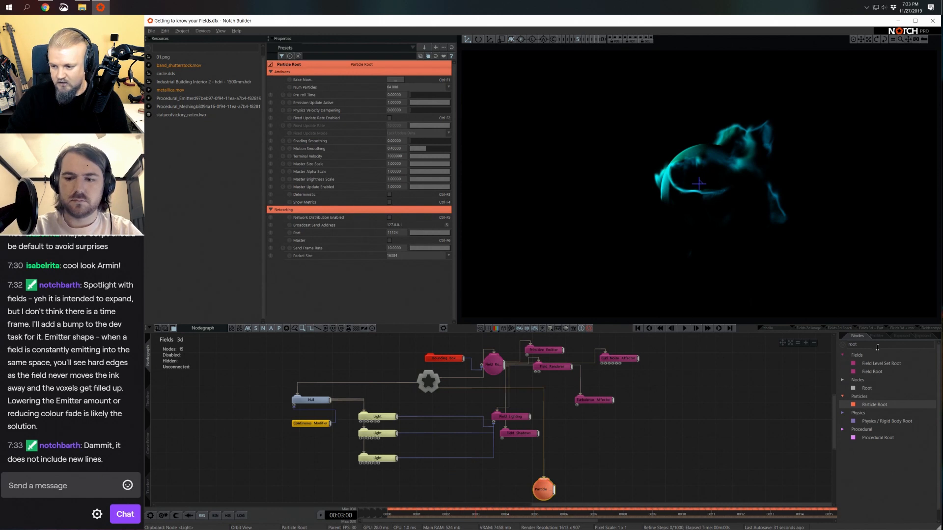
# Add a Point Renderer node as a child of the Particle Root.
pyautogui.press('BackSpace')
pyautogui.write('poin')
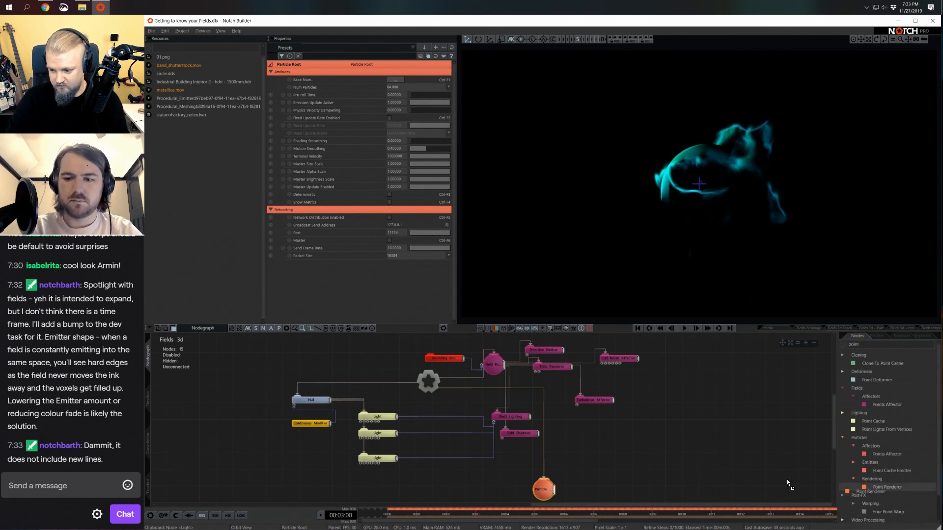
pyautogui.moveTo(887, 487); pyautogui.dragTo(637, 461)
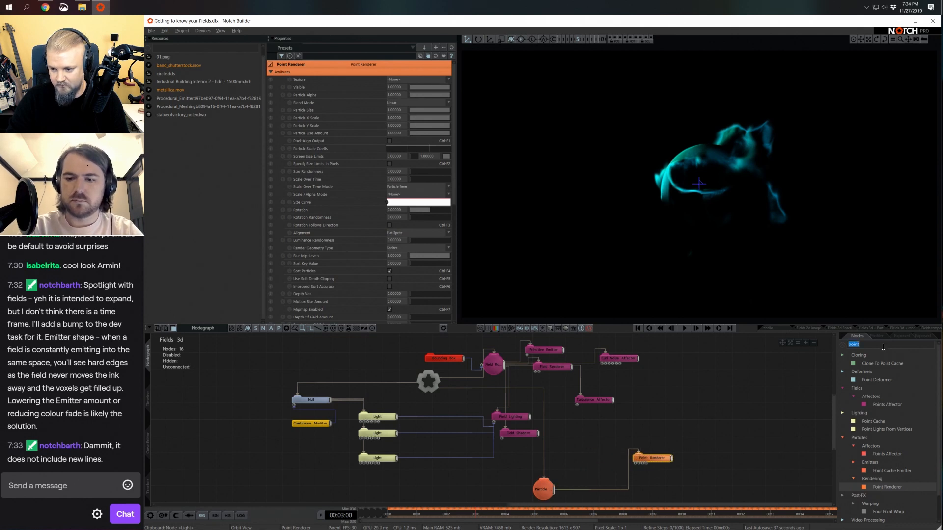
# Add a particle Field Emitter under the Particle Root and connect the Field Root to it as its source.
pyautogui.press('BackSpace')
pyautogui.write('field')
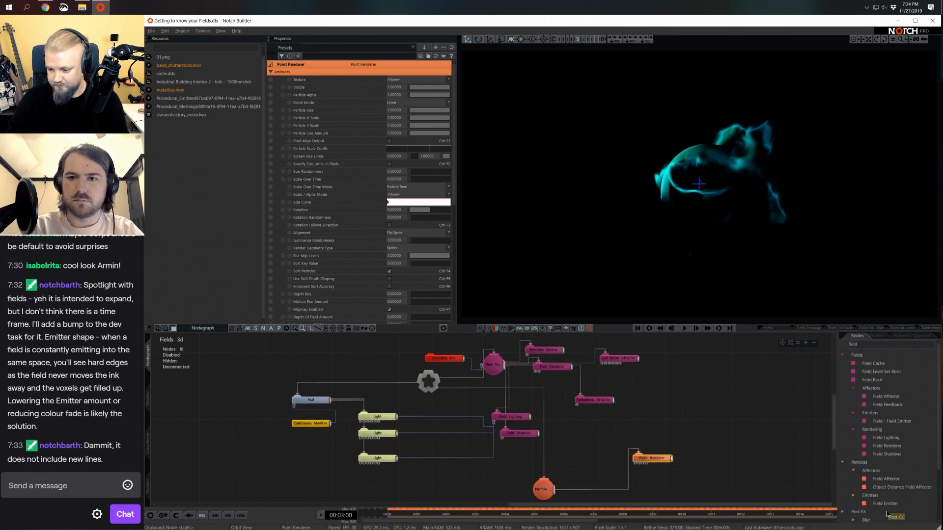
pyautogui.moveTo(885, 504); pyautogui.dragTo(564, 468)
pyautogui.moveTo(504, 366); pyautogui.dragTo(565, 466)
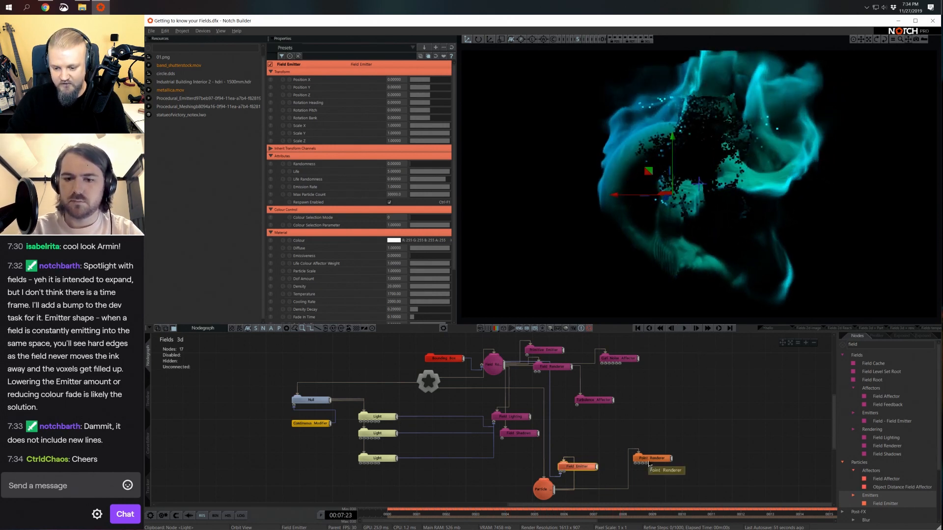
# Set the Point Renderer's Blend Mode to Additive and raise its Particle Alpha to about 2.58.
pyautogui.moveTo(649, 461); pyautogui.dragTo(656, 460)
pyautogui.click(393, 103)
pyautogui.click(396, 114)
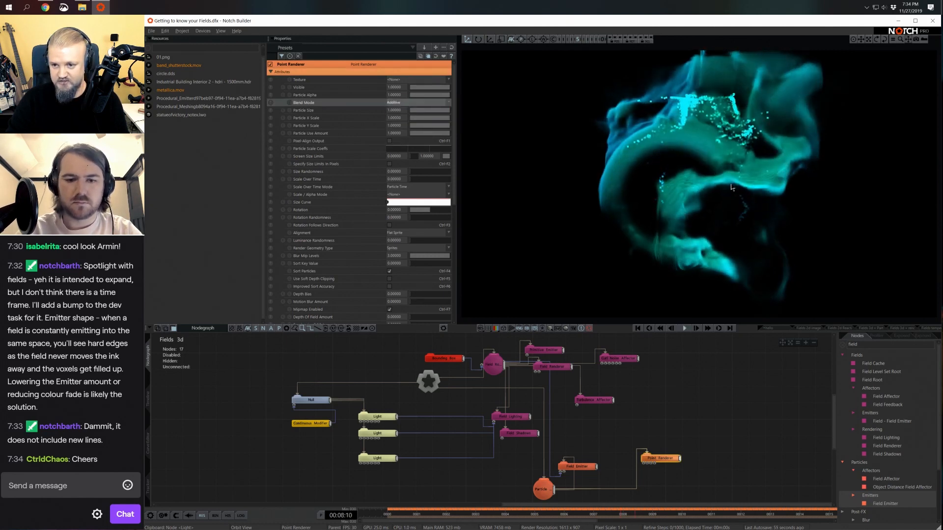
pyautogui.moveTo(394, 95); pyautogui.dragTo(499, 115)
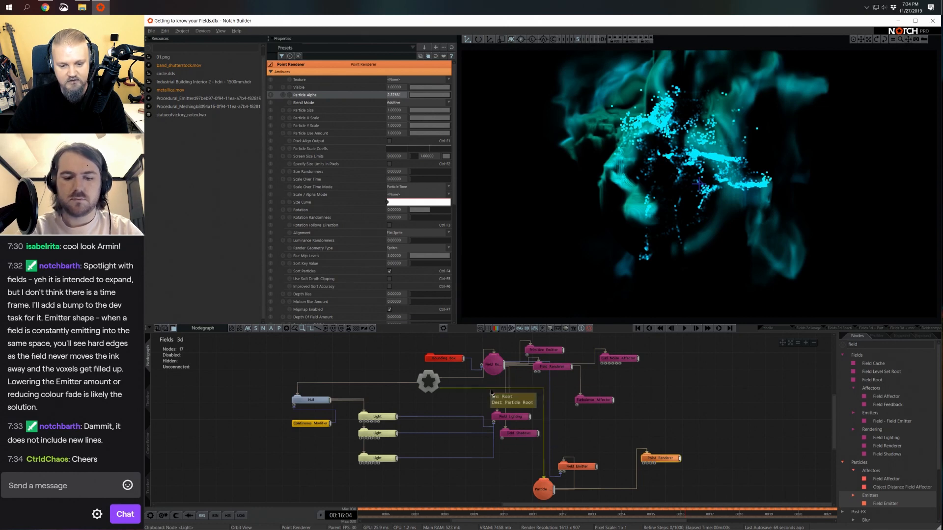
# Disable the Bounding Box node and select the Field Root to view the field's extents.
pyautogui.click(457, 359)
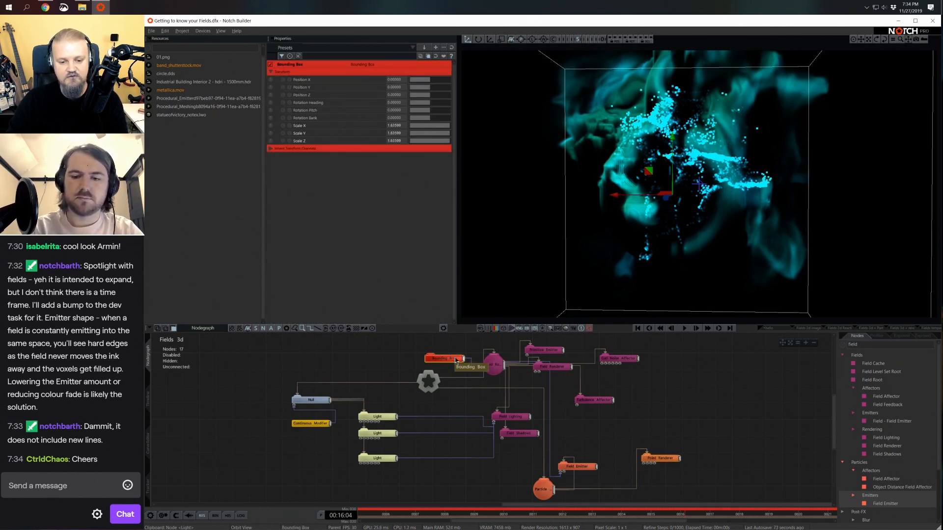
pyautogui.press('d')
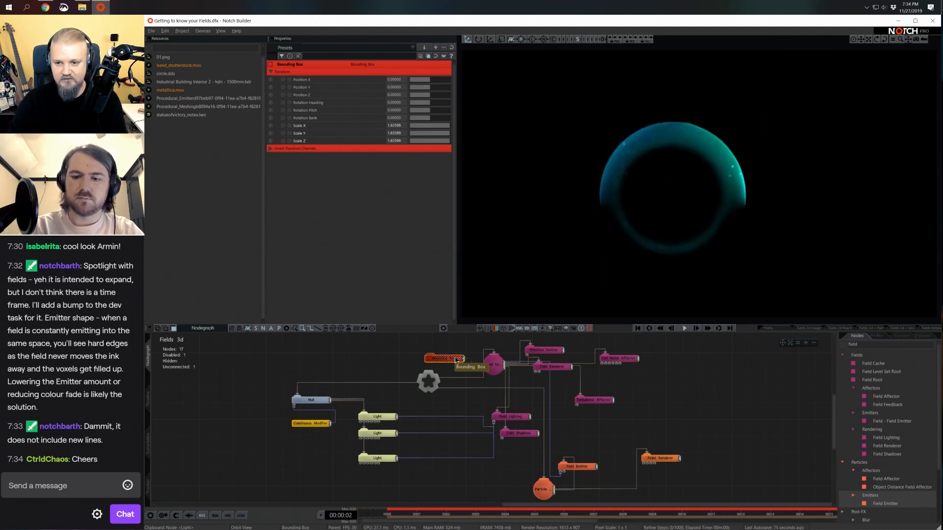
pyautogui.click(493, 363)
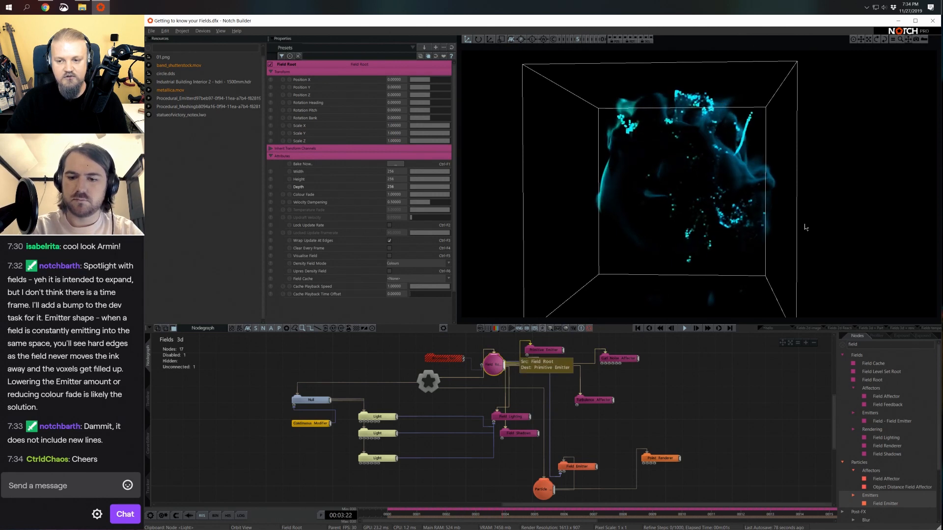
pyautogui.keyDown('alt'); pyautogui.moveTo(804, 225); pyautogui.dragTo(746, 237, button='right'); pyautogui.keyUp('alt')
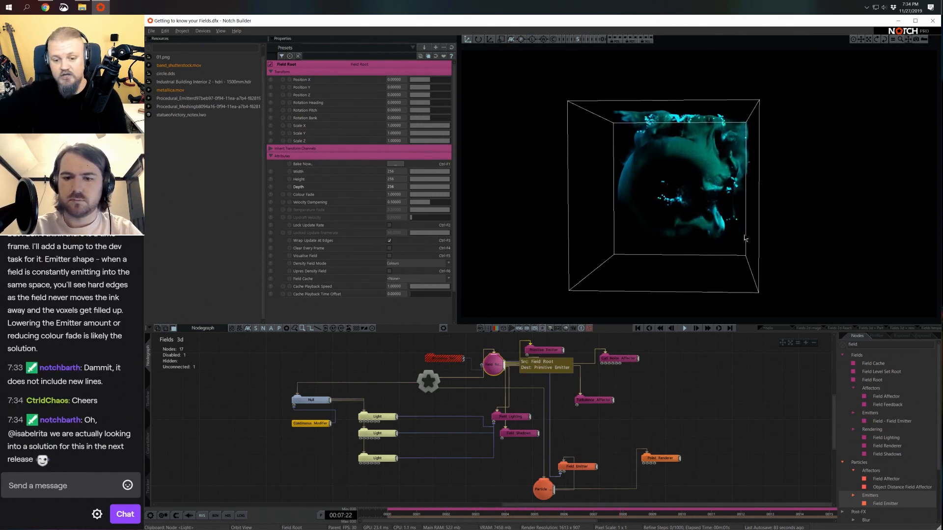
# Add a particle Field Affector under the Particle Root and connect the Field Root to its Field Node input.
pyautogui.click(553, 350)
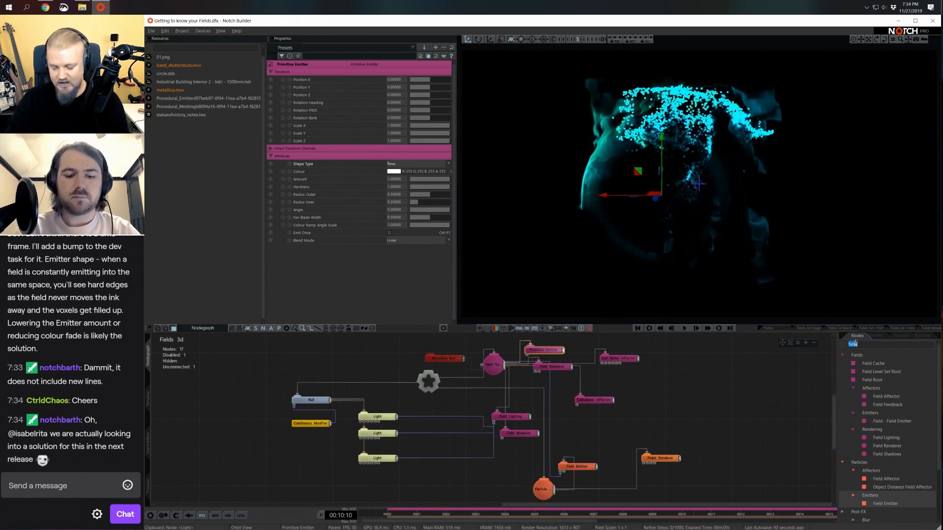
pyautogui.write('field')
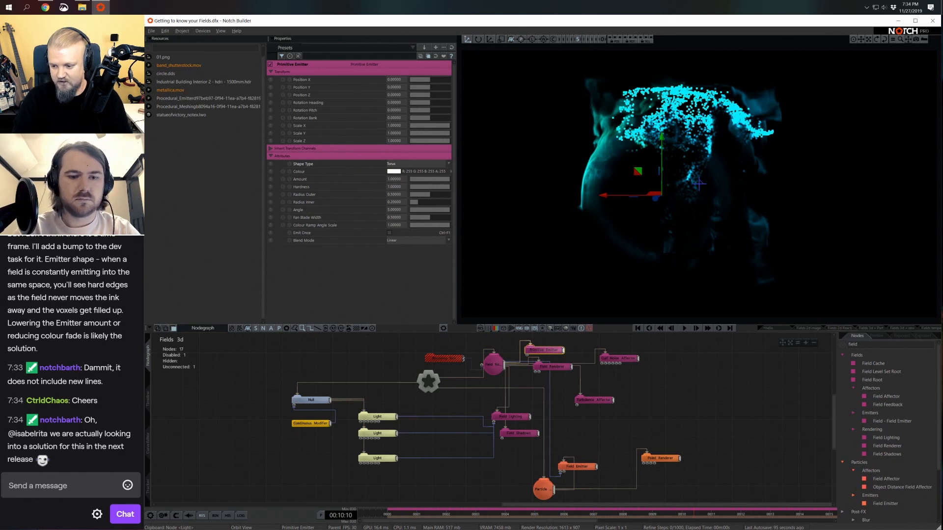
pyautogui.moveTo(894, 479); pyautogui.dragTo(679, 476)
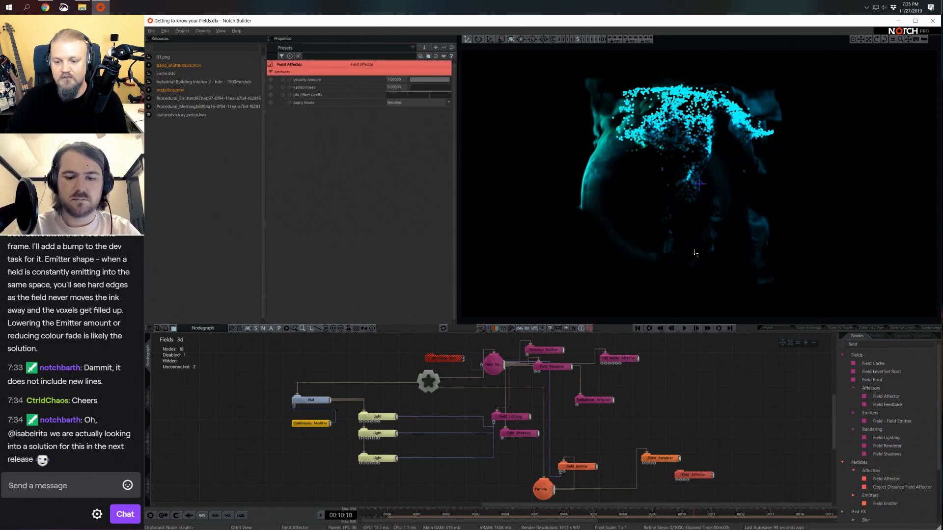
pyautogui.click(733, 380)
pyautogui.moveTo(733, 380); pyautogui.dragTo(717, 362, button='middle')
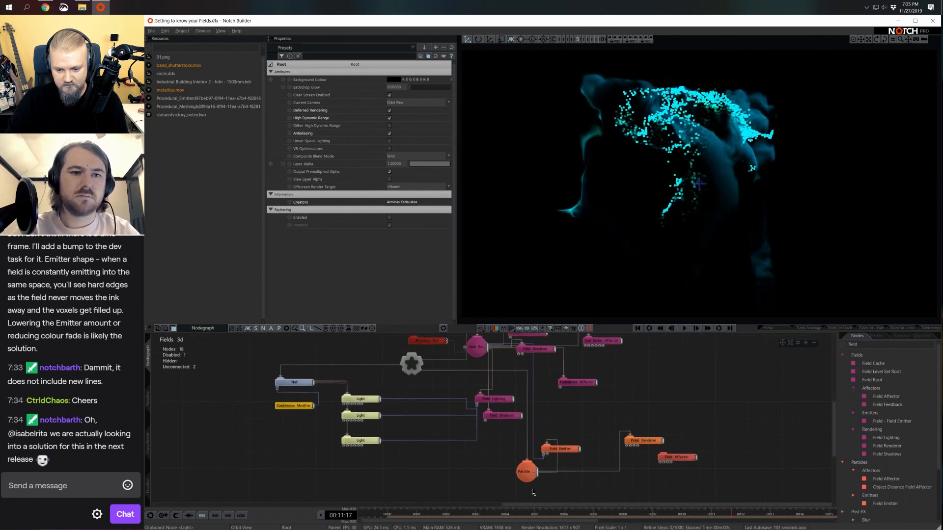
pyautogui.moveTo(649, 474); pyautogui.dragTo(680, 459)
pyautogui.moveTo(680, 459); pyautogui.dragTo(671, 409)
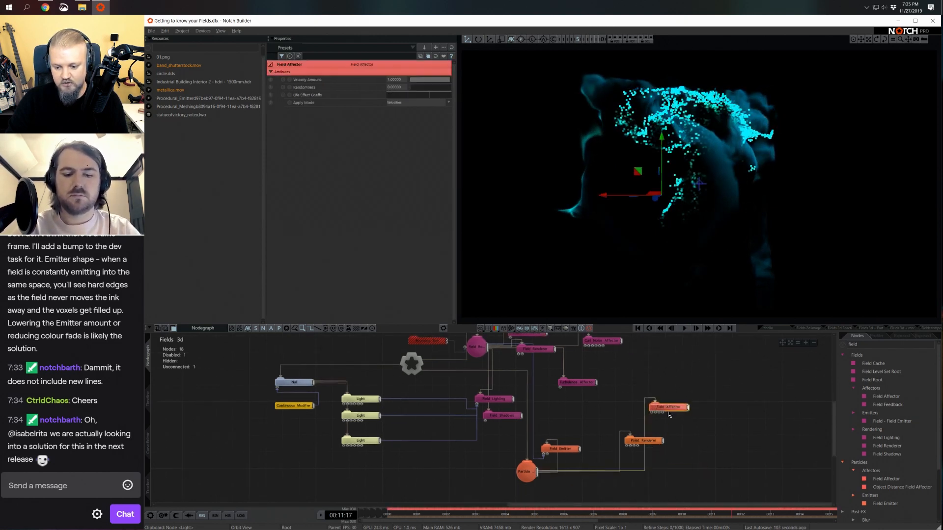
pyautogui.moveTo(488, 349); pyautogui.dragTo(652, 414)
pyautogui.press('Return')
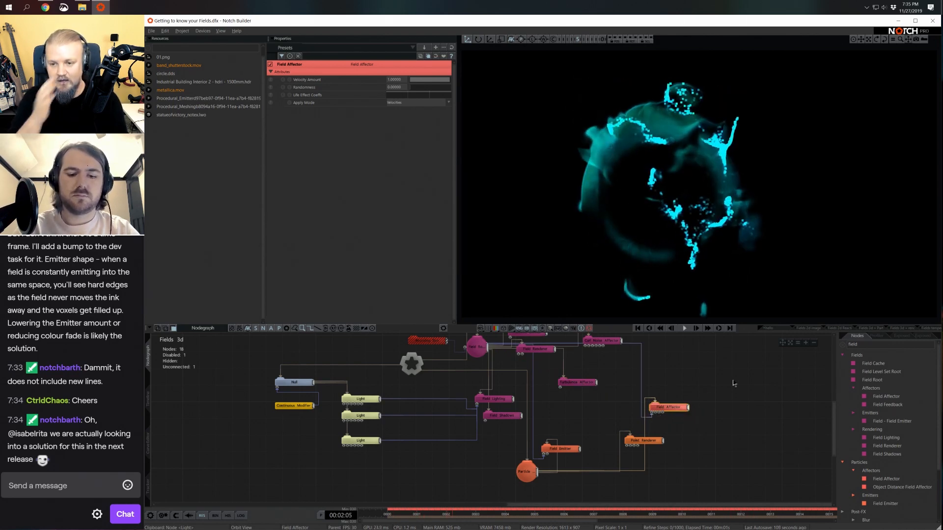
# Move the Field Renderer clear of the other nodes and disable it, briefly toggling Field Lighting and Field Shadows off and on.
pyautogui.moveTo(618, 390); pyautogui.dragTo(619, 404, button='middle')
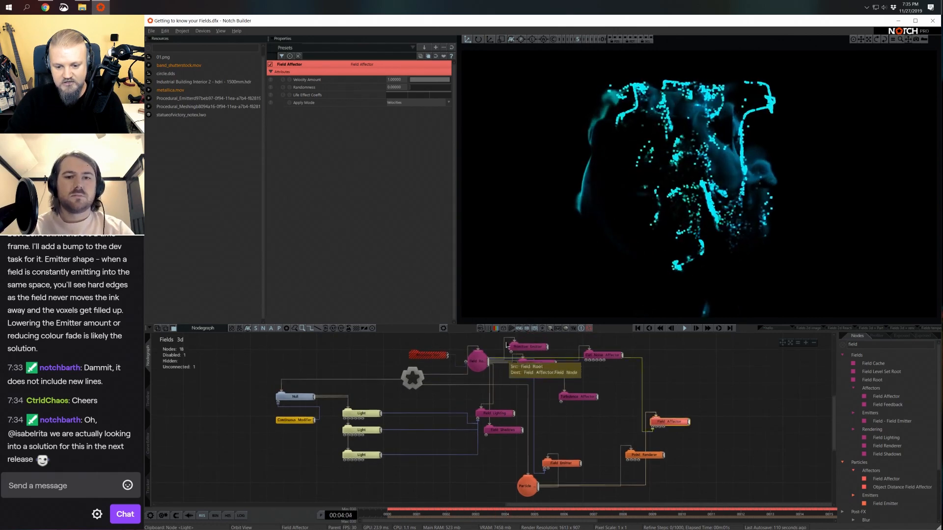
pyautogui.moveTo(537, 363); pyautogui.dragTo(756, 373)
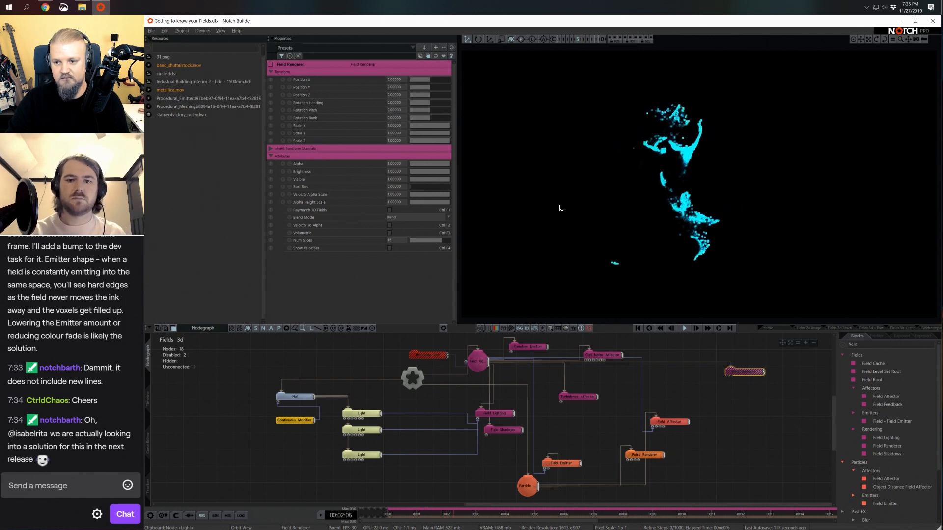
pyautogui.moveTo(511, 455); pyautogui.dragTo(496, 408)
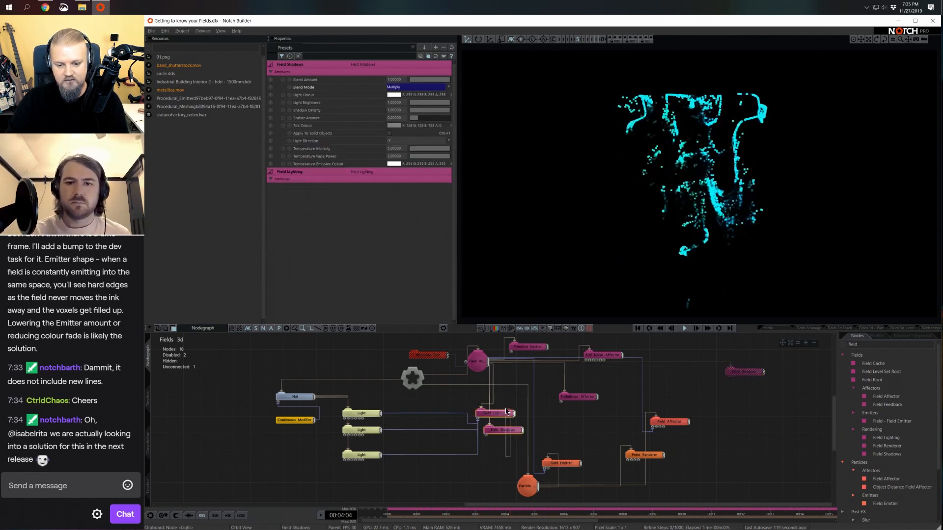
pyautogui.hotkey('ctrl', 'd')
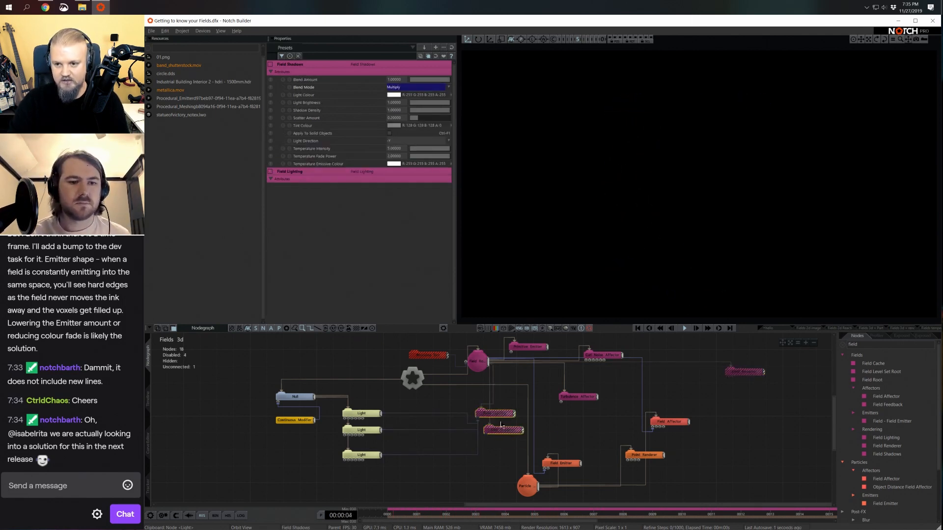
pyautogui.hotkey('ctrl', 'd')
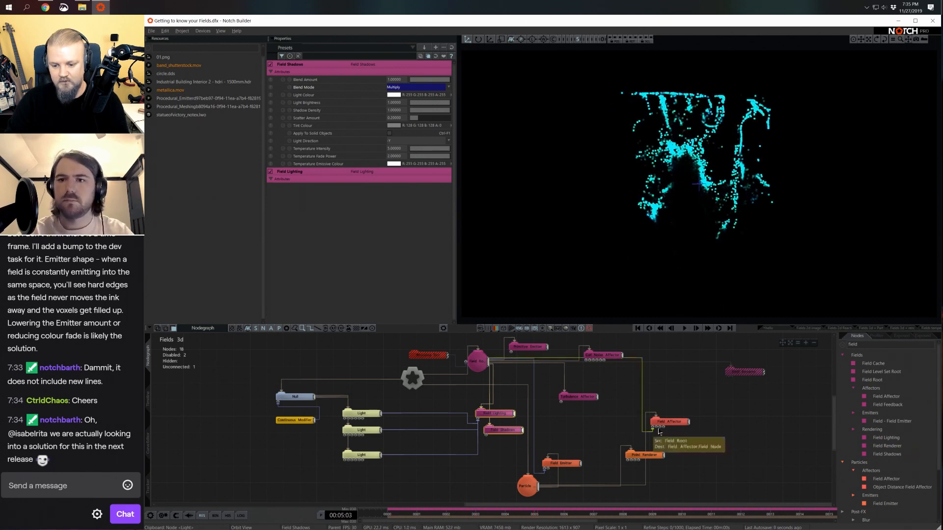
# Re-enable the Field Renderer and disable the Point Renderer.
pyautogui.click(737, 376)
pyautogui.hotkey('ctrl', 'd')
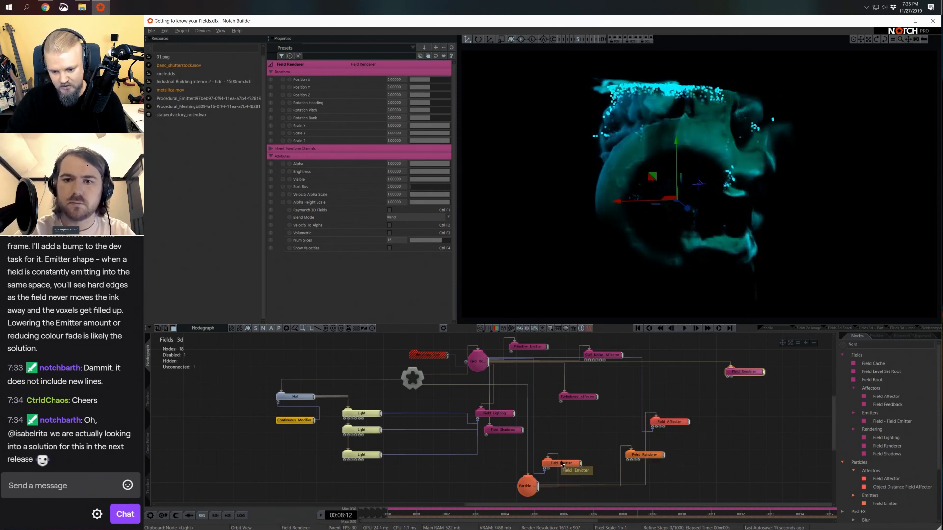
pyautogui.click(659, 460)
pyautogui.hotkey('ctrl', 'd')
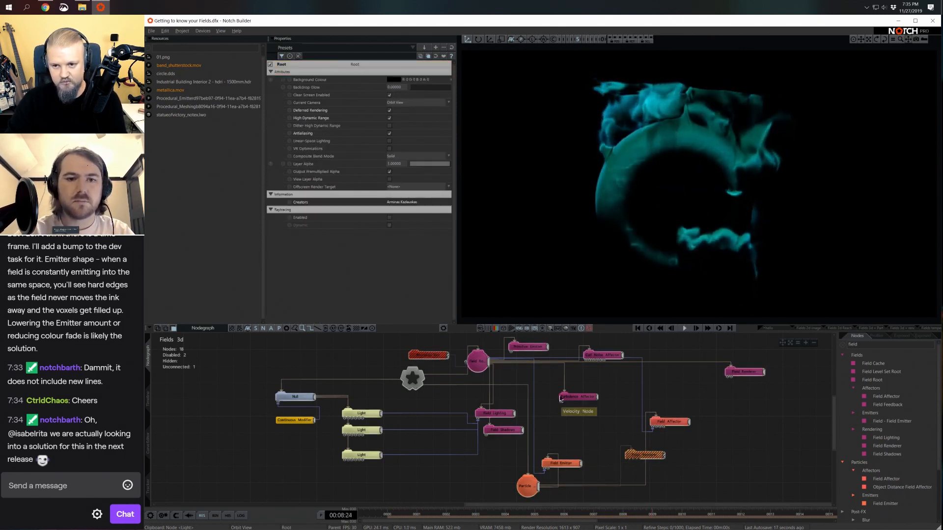
# Re-enable the Bounding Box node and restart playback to view the smoke inside the enlarged field area.
pyautogui.click(426, 355)
pyautogui.hotkey('ctrl', 'd')
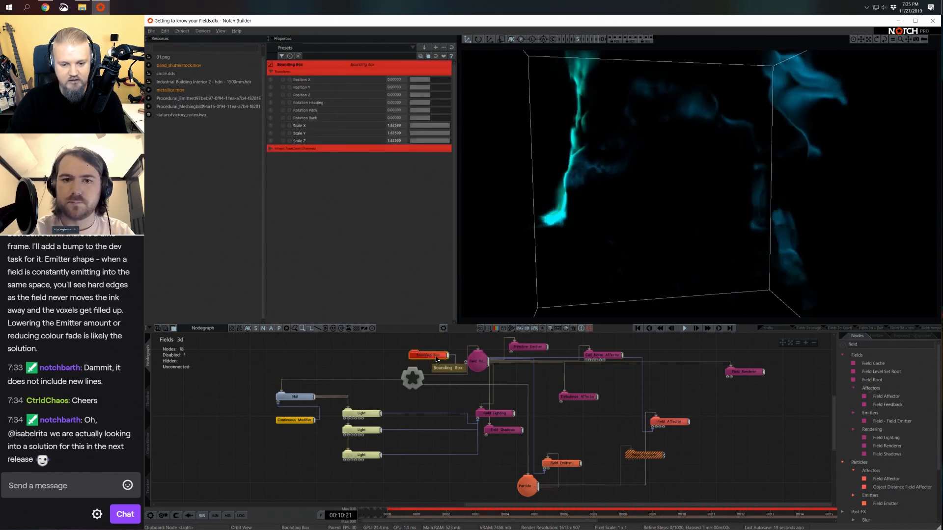
pyautogui.keyDown('alt'); pyautogui.moveTo(766, 263); pyautogui.dragTo(726, 251, button='right'); pyautogui.keyUp('alt')
pyautogui.press('Home')
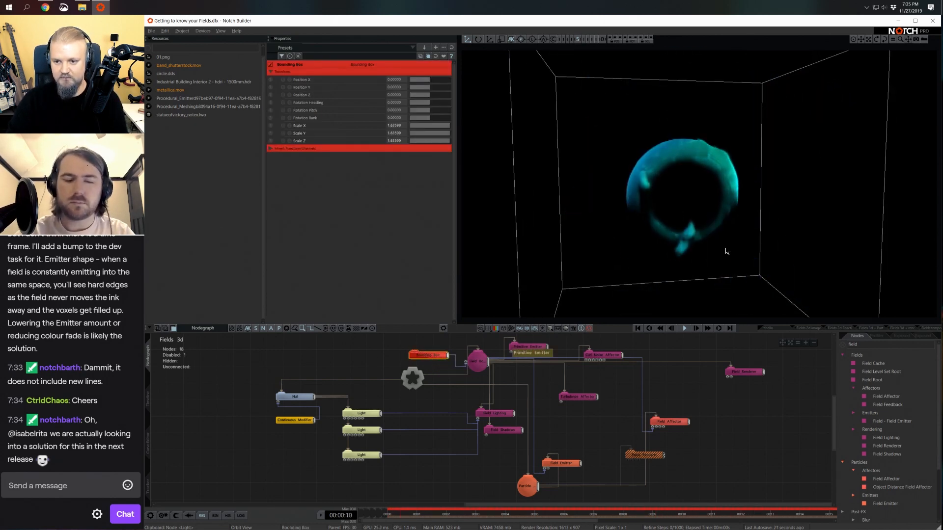
pyautogui.keyDown('alt'); pyautogui.moveTo(764, 240); pyautogui.dragTo(771, 239); pyautogui.keyUp('alt')
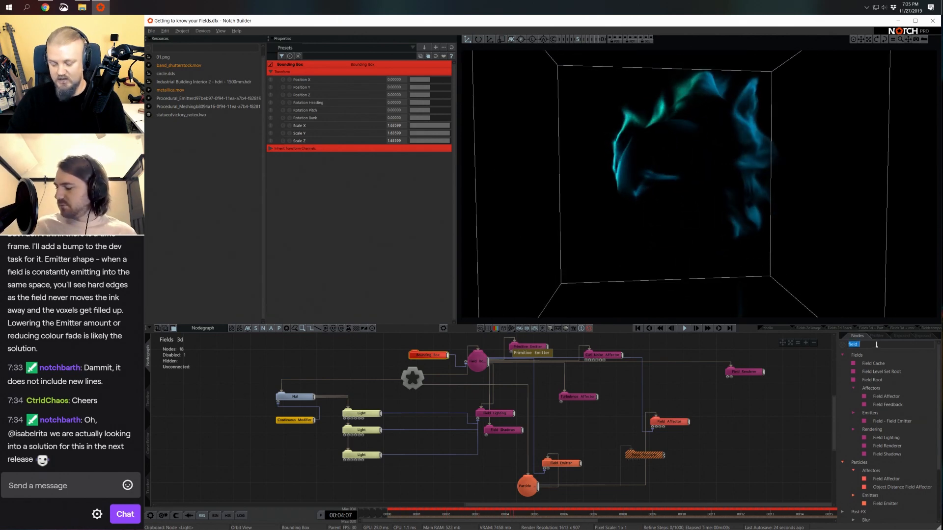
# Find the Frame Difference post-effect node and add it as a child of the scene's Root.
pyautogui.press('BackSpace')
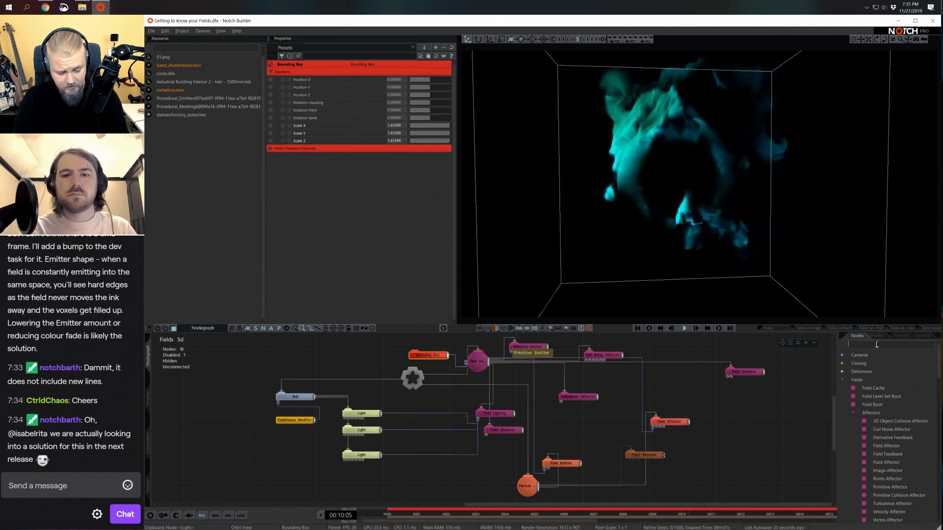
pyautogui.write('frame di')
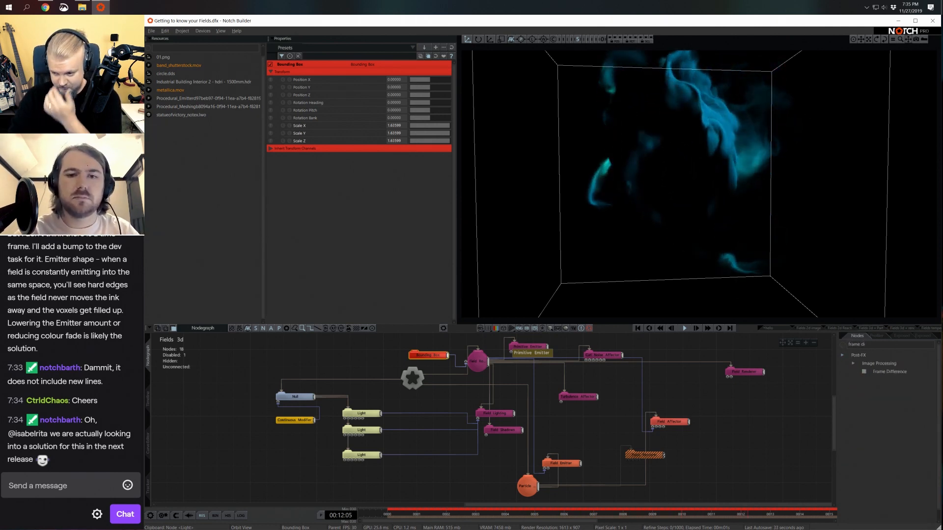
pyautogui.moveTo(889, 371); pyautogui.dragTo(640, 390)
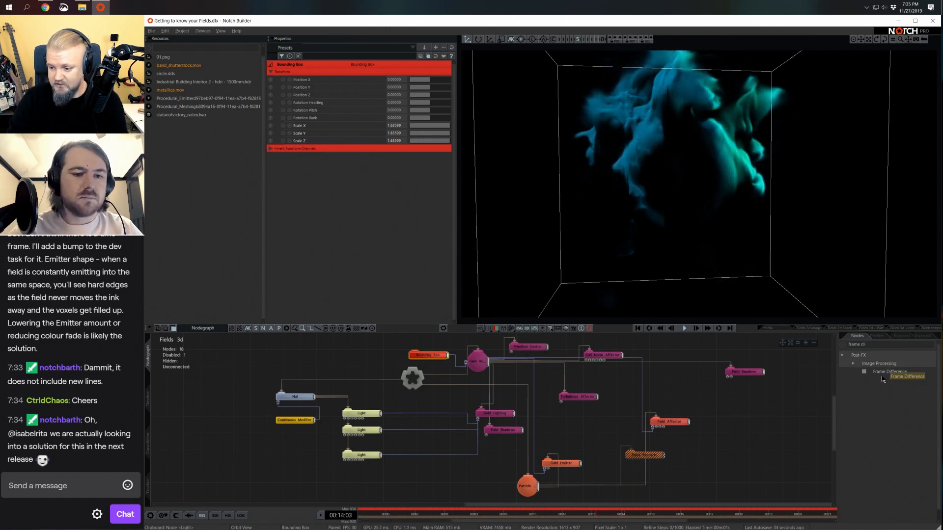
pyautogui.moveTo(882, 379); pyautogui.dragTo(366, 359)
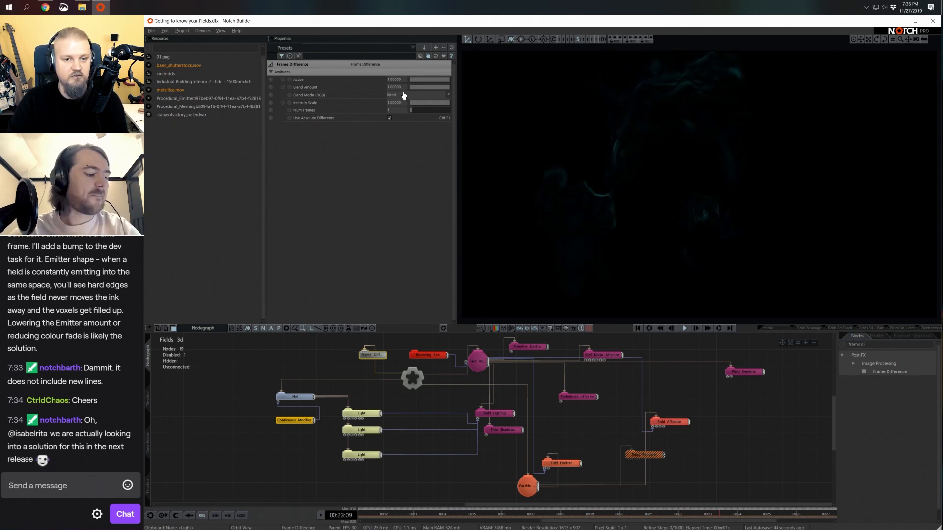
# Set the Frame Difference node's Num Frames to 30 and raise its Intensity Scale to about 12.
pyautogui.doubleClick(403, 109)
pyautogui.write('30')
pyautogui.press('Return')
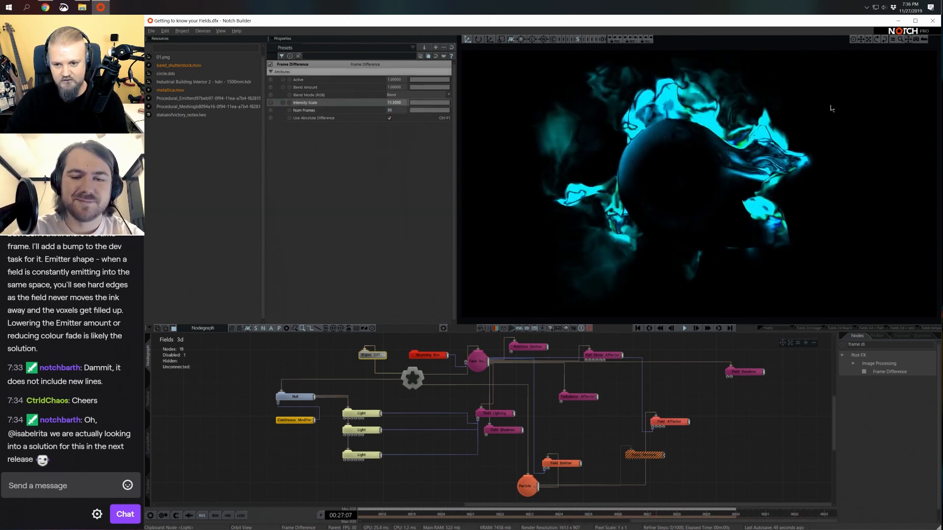
# Set the Frame Difference node's RGB Blend Mode to Max.
pyautogui.click(421, 95)
pyautogui.press('Down')
pyautogui.press('Down')
pyautogui.press('Down')
pyautogui.press('Down')
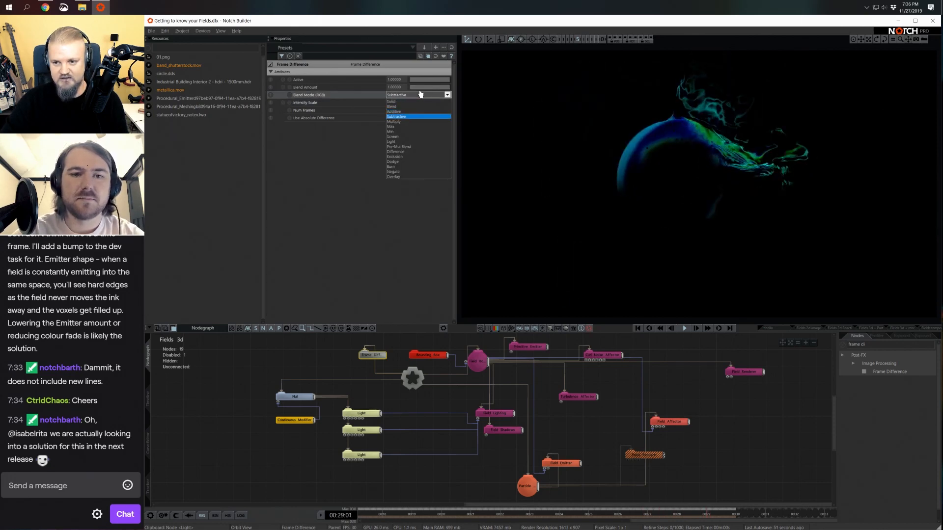
pyautogui.press('Return')
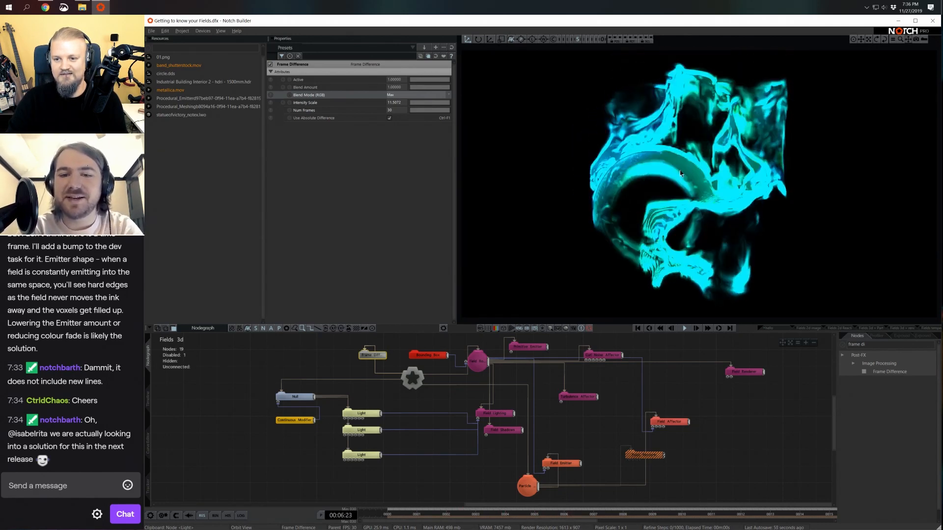
# Recolour one light amber (R 255, G 198, B 0) and the uppermost Light node orange (R 255, G 92, B 0).
pyautogui.click(368, 431)
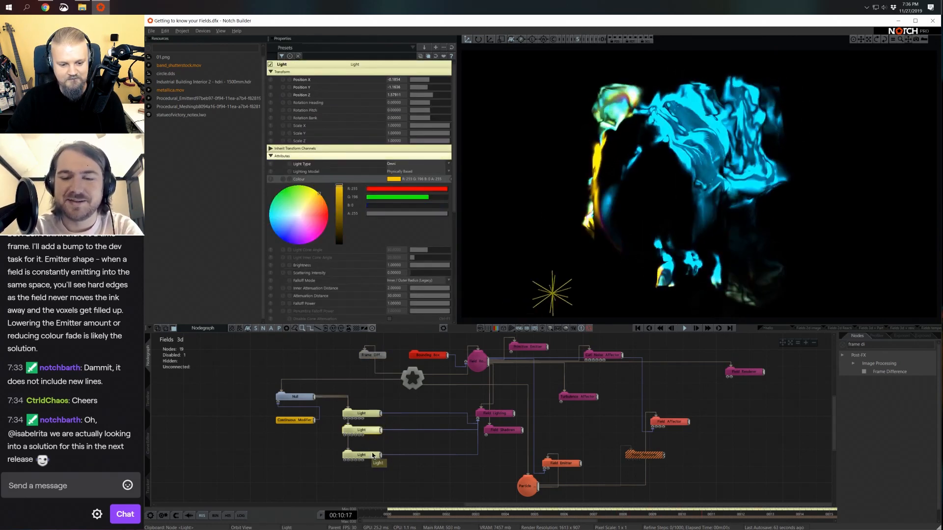
pyautogui.click(362, 413)
pyautogui.moveTo(321, 212); pyautogui.dragTo(326, 204)
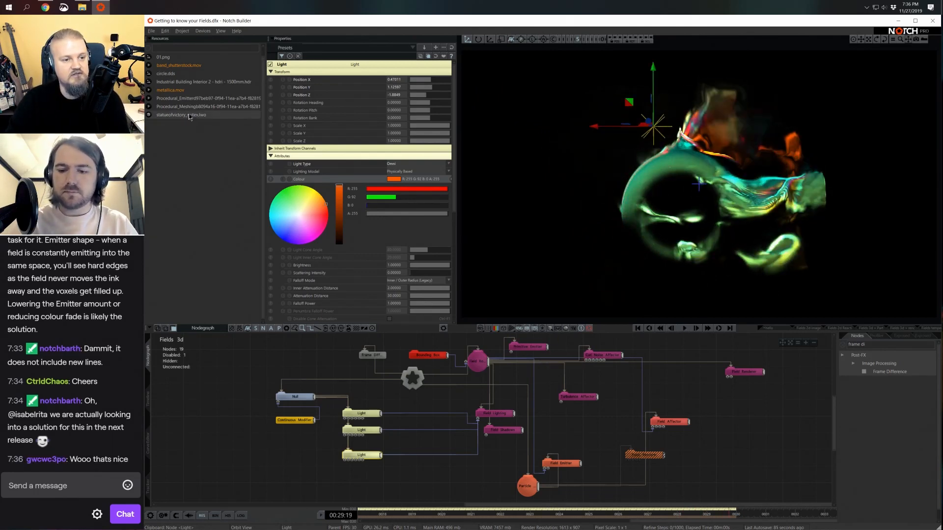
# Add the Statue of Victory model as a 3D Object under the Root, scaled to about 0.007 and lowered to about -0.64 in Y.
pyautogui.moveTo(322, 358); pyautogui.dragTo(651, 372)
pyautogui.moveTo(651, 373); pyautogui.dragTo(557, 393, button='middle')
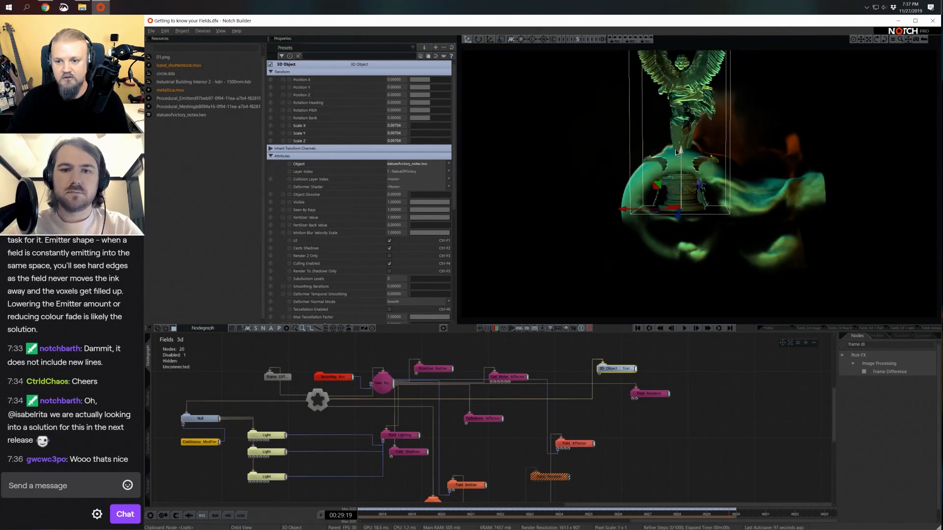
pyautogui.click(674, 197)
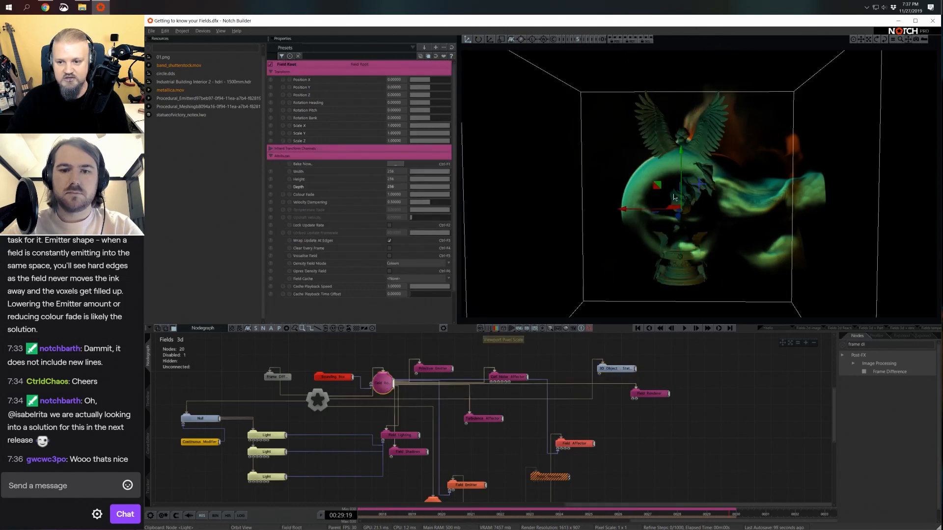
# Check the statue against the Bounding Box and rotate its heading to 180 degrees.
pyautogui.click(336, 377)
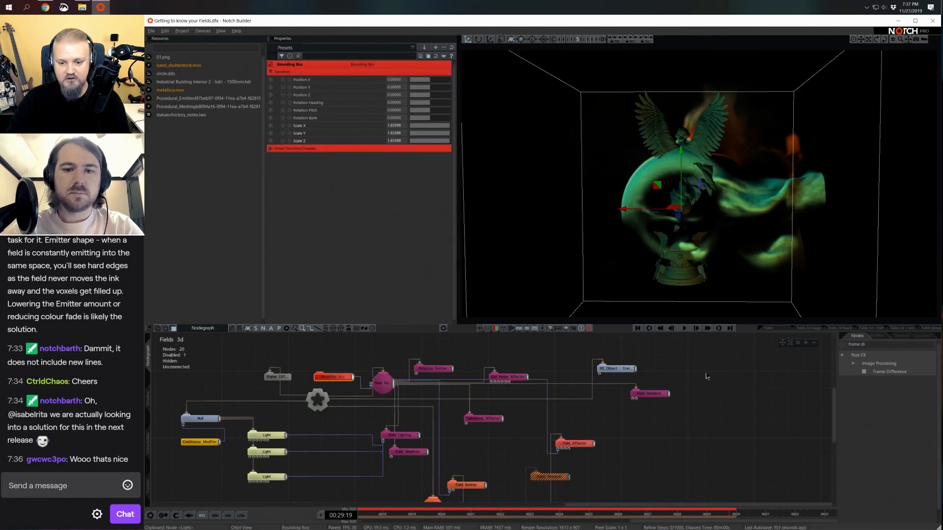
pyautogui.click(675, 225)
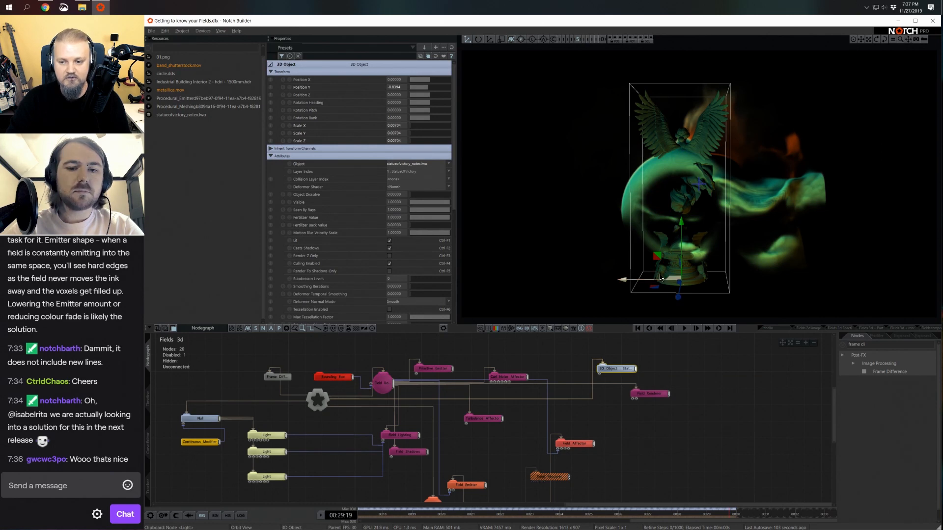
pyautogui.press('e')
pyautogui.moveTo(708, 292); pyautogui.dragTo(575, 294)
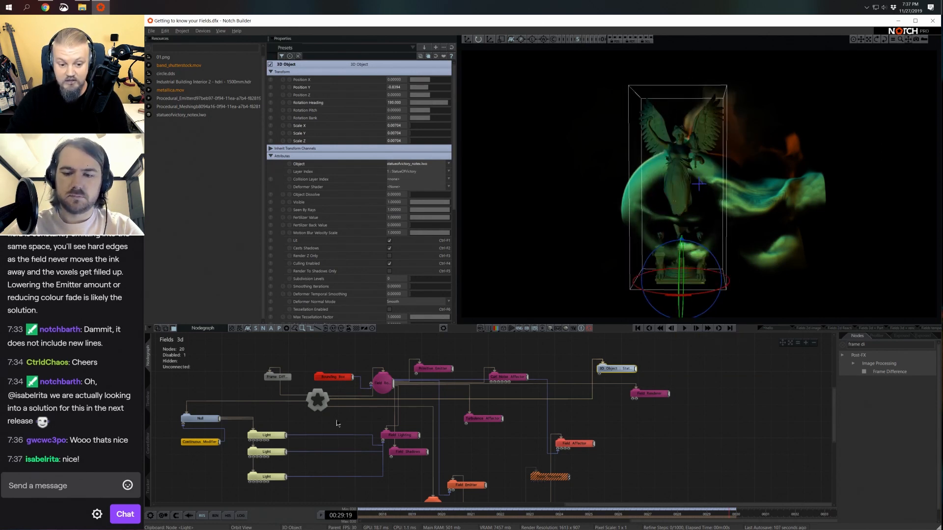
# Find the field 3D Object Emitter node and add it as a child of the Field Root.
pyautogui.click(348, 377)
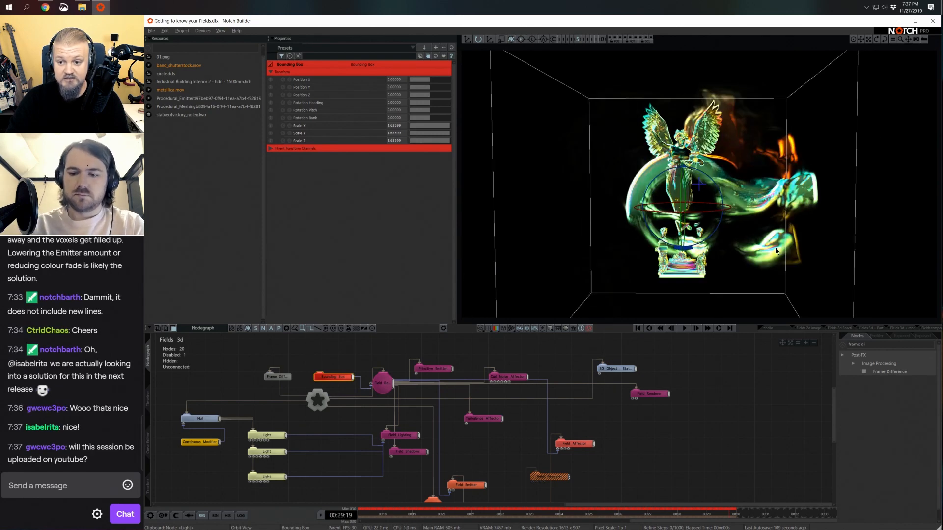
pyautogui.press('BackSpace')
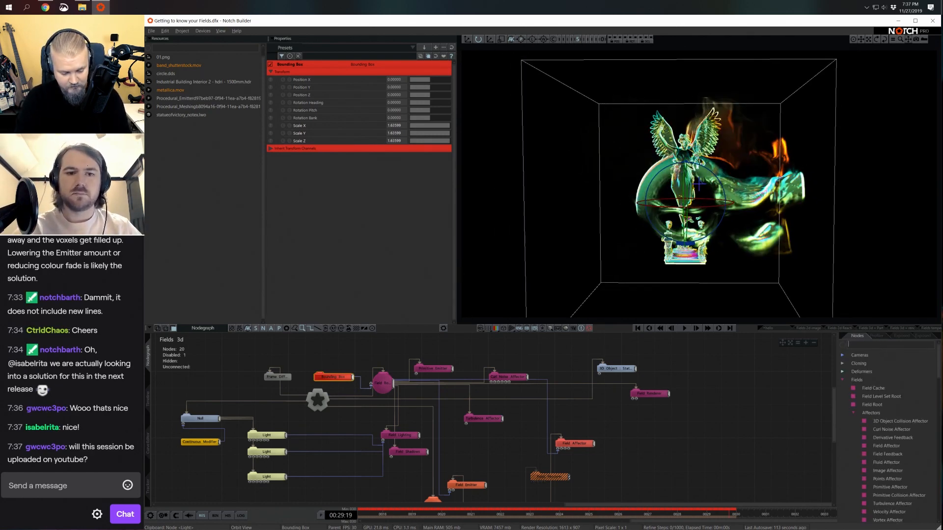
pyautogui.write('3d ob')
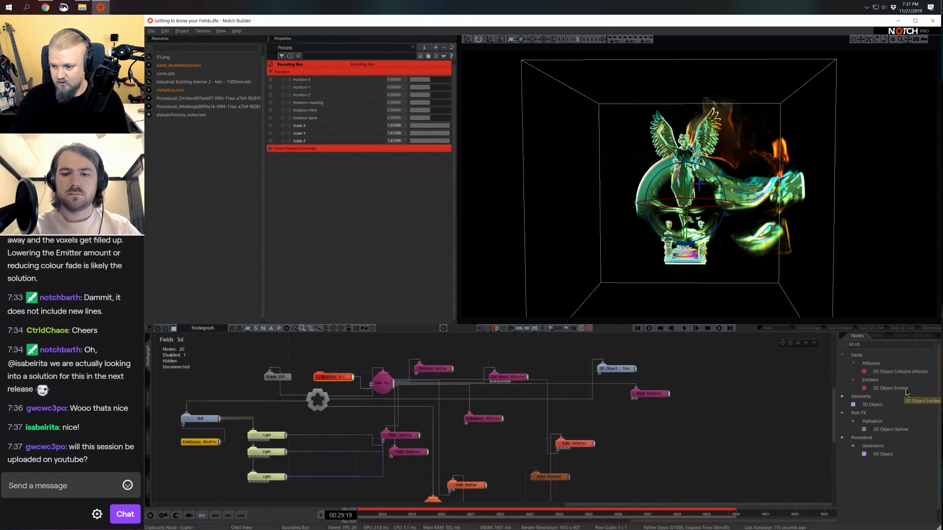
pyautogui.moveTo(908, 392); pyautogui.dragTo(680, 419)
# Disable the Primitive Emitter and reposition the 3D Object Emitter node closer to the Field Affector.
pyautogui.click(434, 368)
pyautogui.press('d')
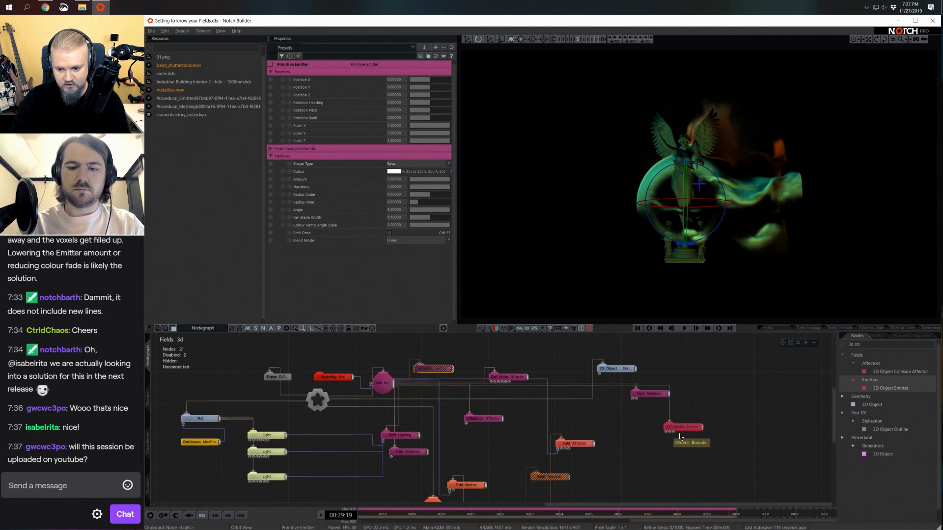
pyautogui.scroll(2, 535, 416)
pyautogui.moveTo(590, 418); pyautogui.dragTo(507, 419)
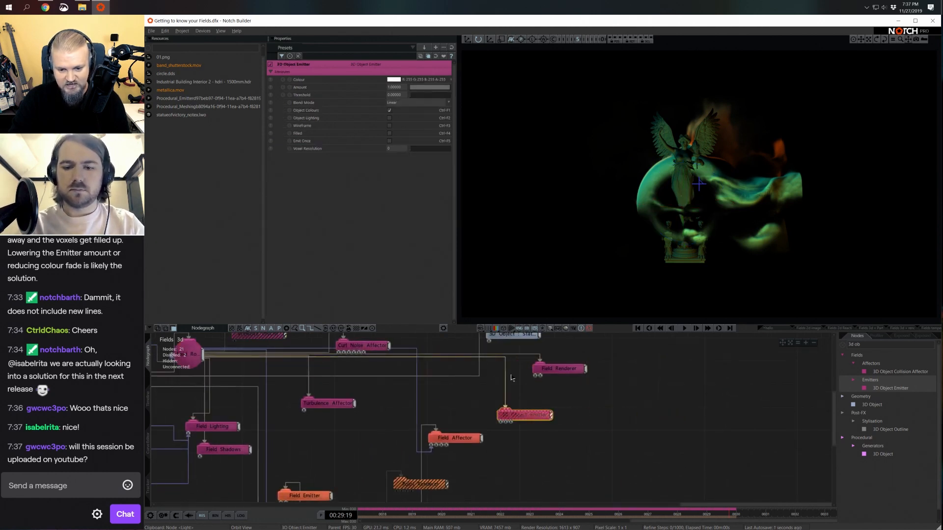
# Rearrange the statue 3D Object, 3D Object Emitter and Field Renderer nodes, and connect the statue as the emitter's object input.
pyautogui.moveTo(507, 420); pyautogui.dragTo(502, 435, button='middle')
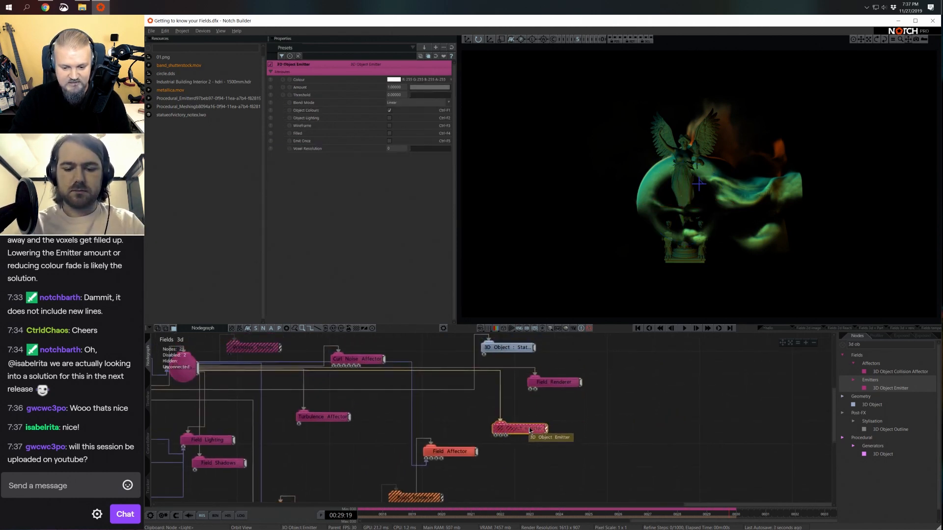
pyautogui.moveTo(516, 348); pyautogui.dragTo(564, 457)
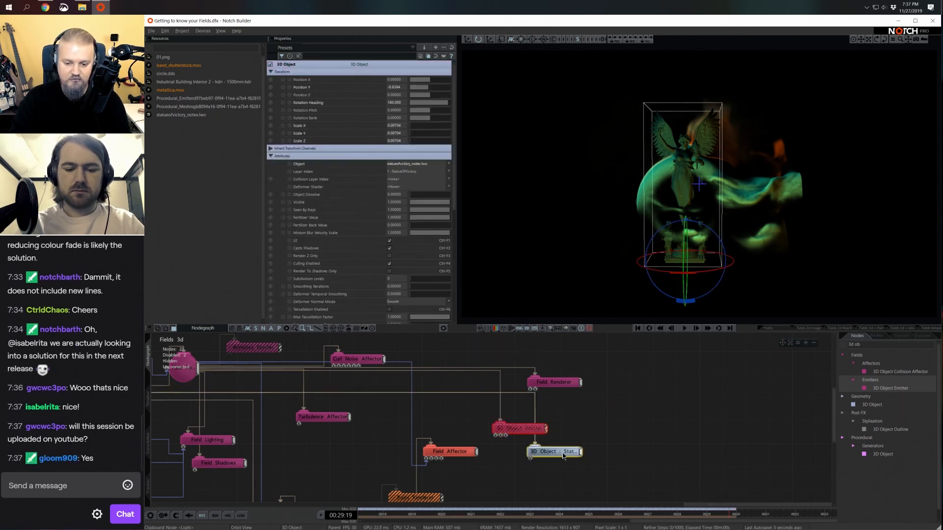
pyautogui.moveTo(534, 426); pyautogui.dragTo(580, 416)
pyautogui.moveTo(542, 382); pyautogui.dragTo(589, 371)
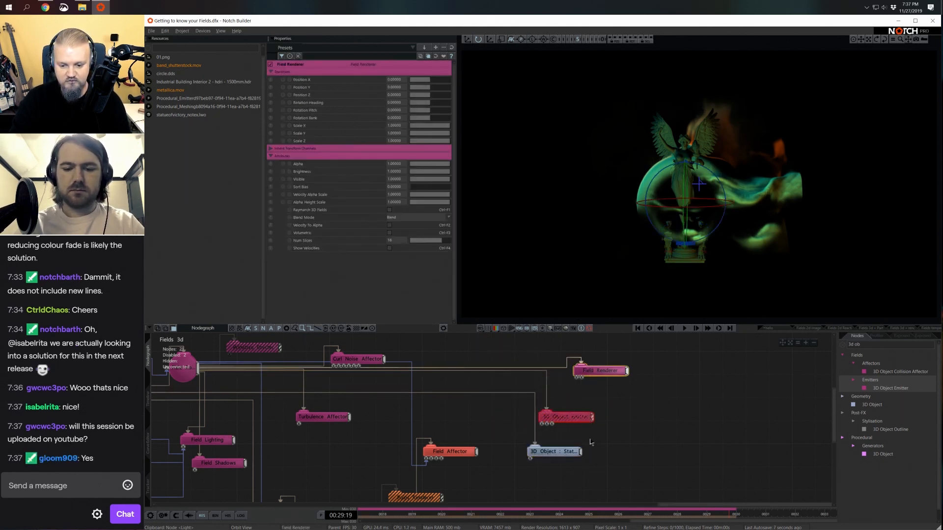
pyautogui.moveTo(583, 459); pyautogui.dragTo(546, 429)
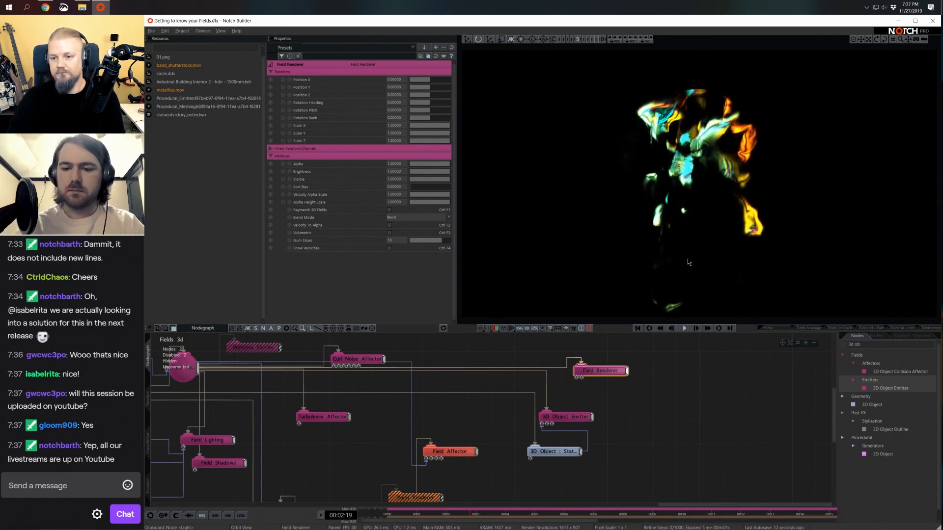
# Select the statue 3D Object and replay the timeline from the start to examine the smoke emitted from it up close.
pyautogui.click(552, 452)
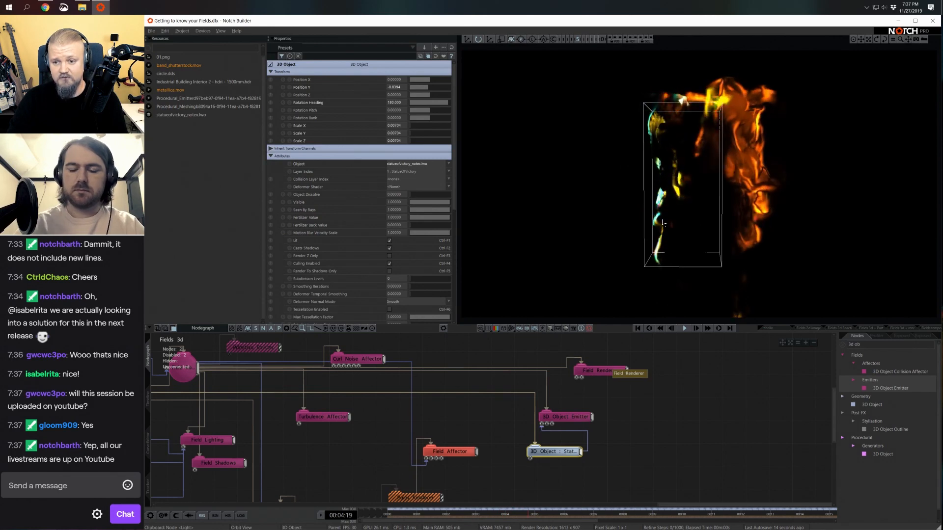
pyautogui.scroll(3, 707, 217)
pyautogui.press('Home')
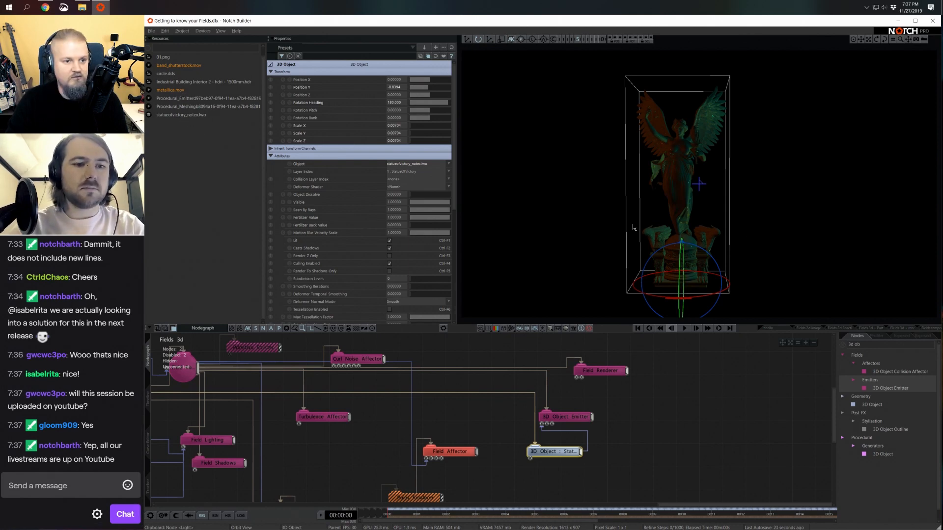
pyautogui.press('space')
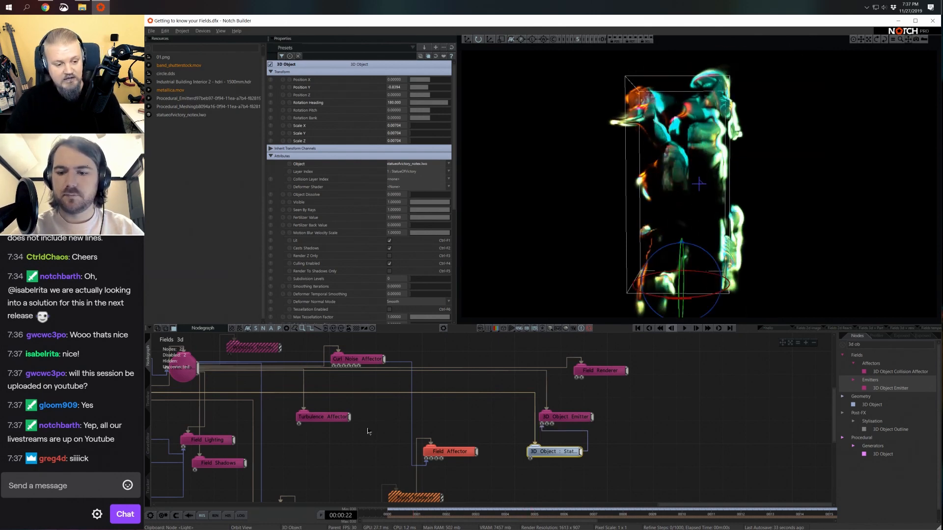
# Preview the example layers for image and particle emitters, reaction diffusion, particle translation and render to surface one by one.
pyautogui.click(152, 399)
pyautogui.click(164, 357)
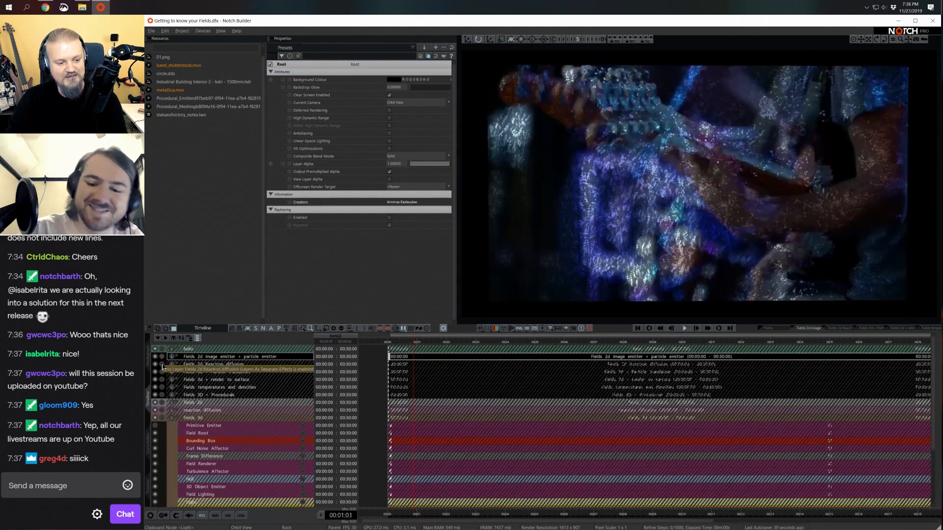
pyautogui.click(163, 365)
pyautogui.click(164, 373)
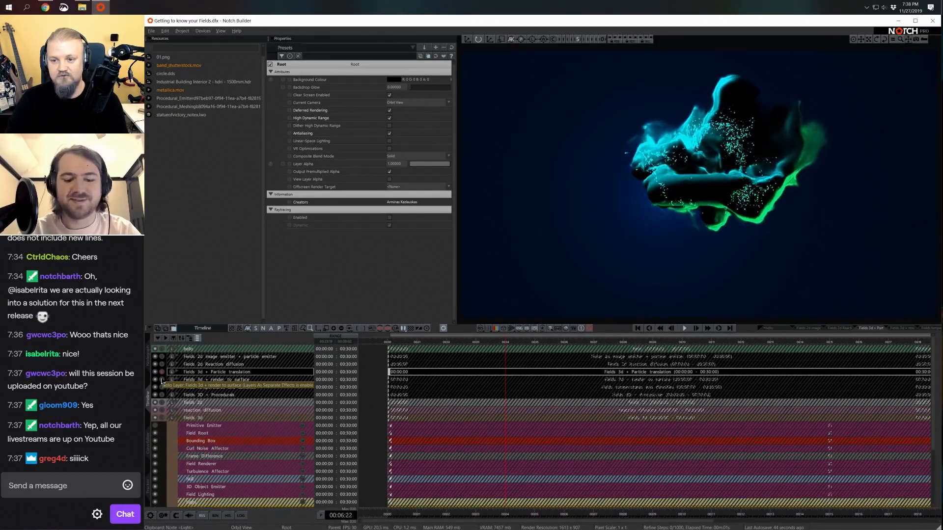
pyautogui.click(163, 380)
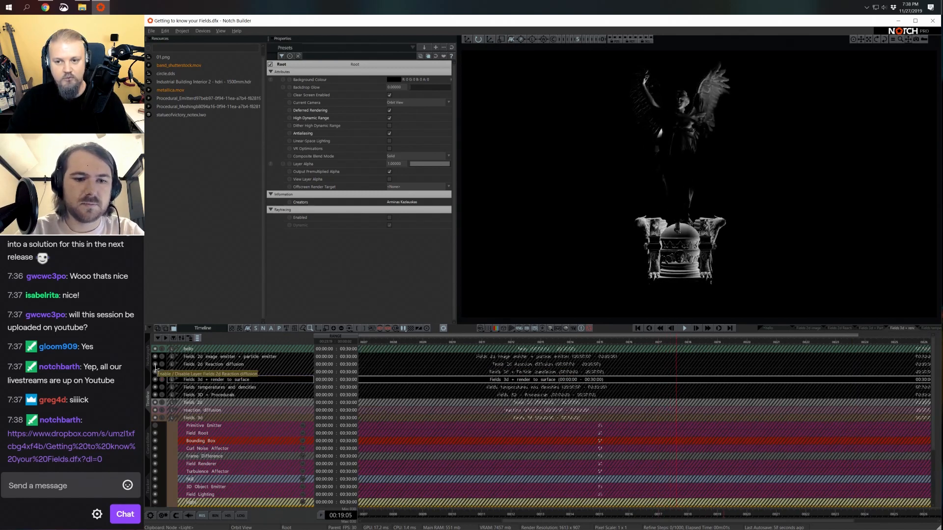
pyautogui.press('space')
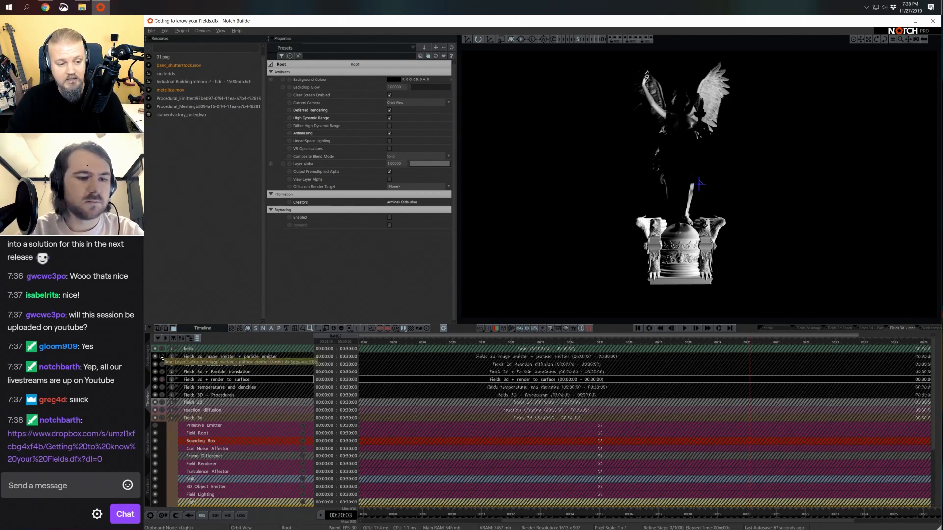
# Inspect the UV Camera in the Fields 3d + render to surface layer, viewing through it before returning to the orbit view.
pyautogui.click(149, 358)
pyautogui.moveTo(467, 395); pyautogui.dragTo(464, 440, button='middle')
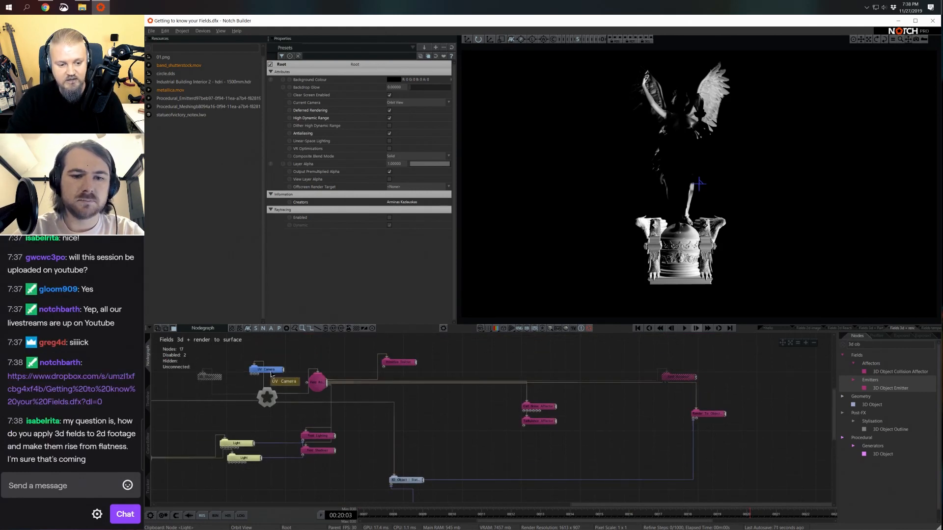
pyautogui.scroll(3, 294, 380)
pyautogui.moveTo(355, 380); pyautogui.dragTo(689, 474, button='middle')
pyautogui.click(447, 408)
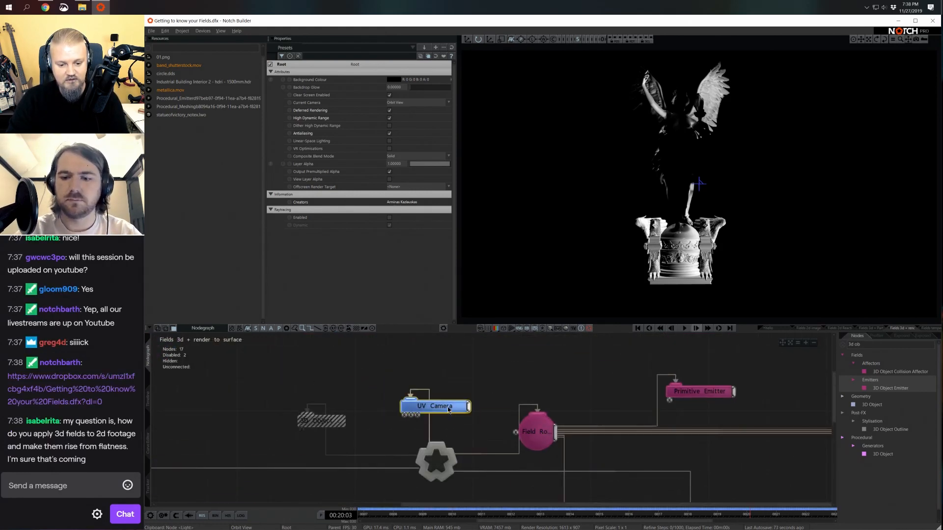
pyautogui.press('0')
pyautogui.press('space')
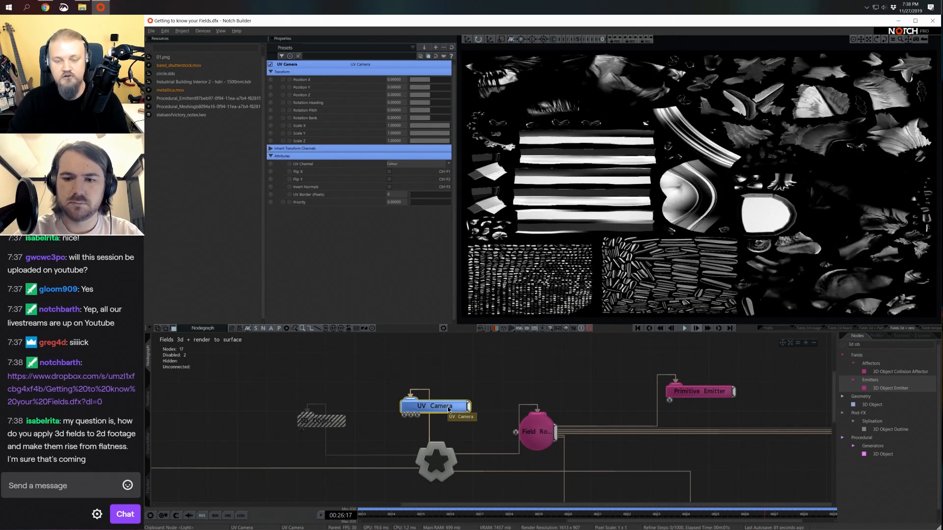
pyautogui.press('5')
pyautogui.press('space')
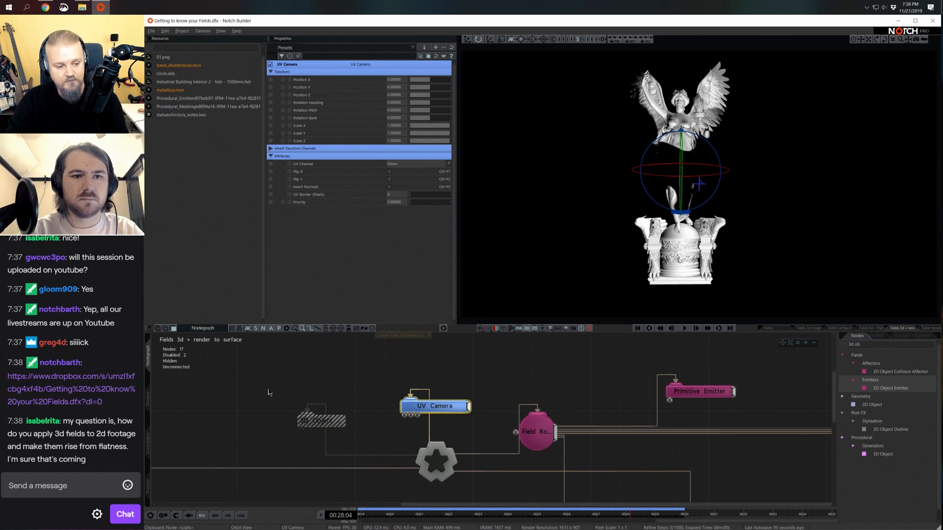
# Solo the Fields 3d layer again and switch its active emitter from the 3D Object Emitter to the Primitive Emitter.
pyautogui.click(147, 399)
pyautogui.click(178, 418)
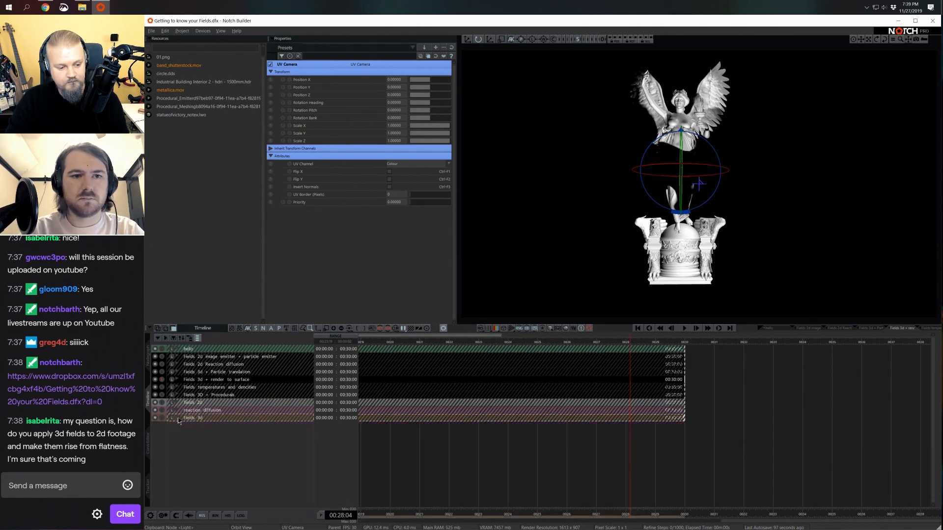
pyautogui.click(164, 418)
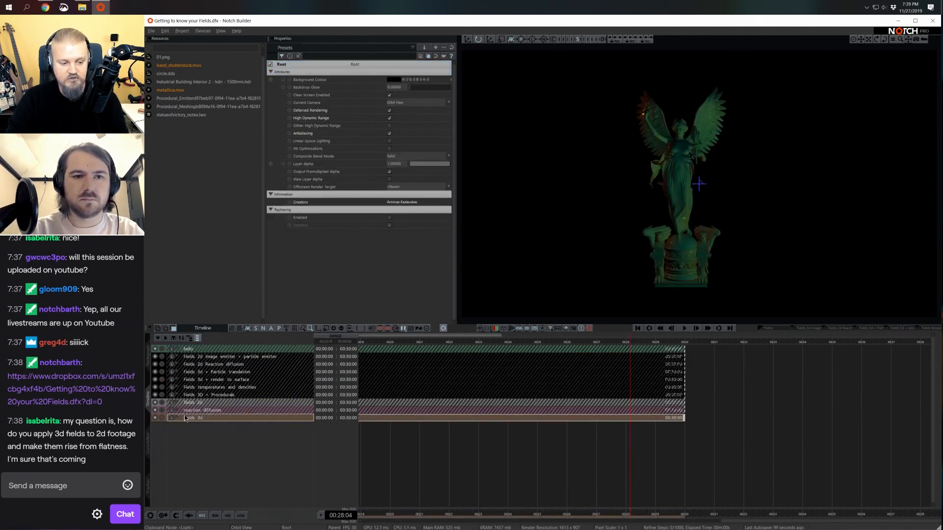
pyautogui.click(147, 355)
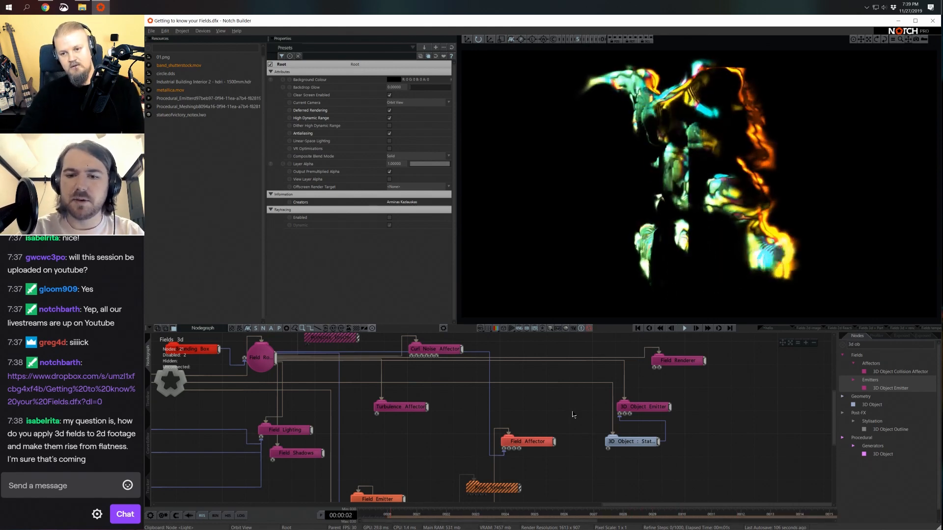
pyautogui.keyDown('alt'); pyautogui.click(664, 407); pyautogui.keyUp('alt')
pyautogui.keyDown('alt'); pyautogui.click(329, 340); pyautogui.keyUp('alt')
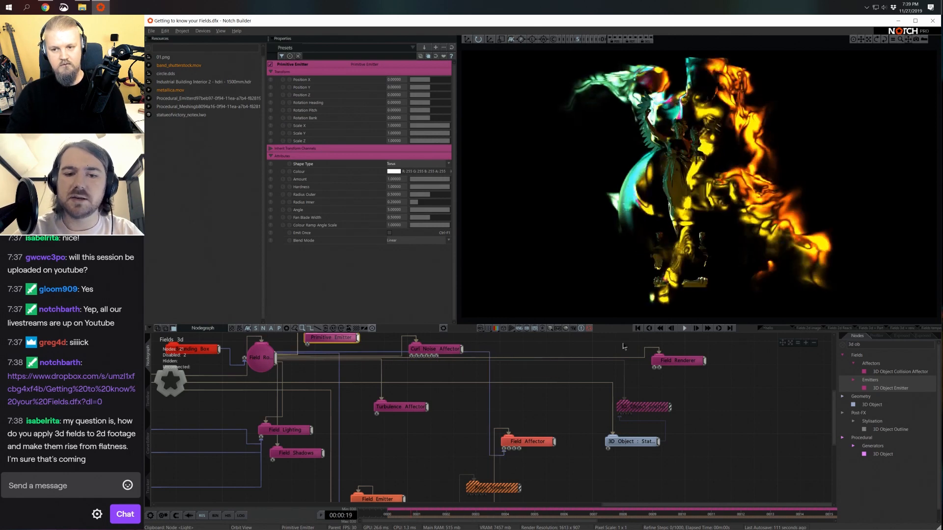
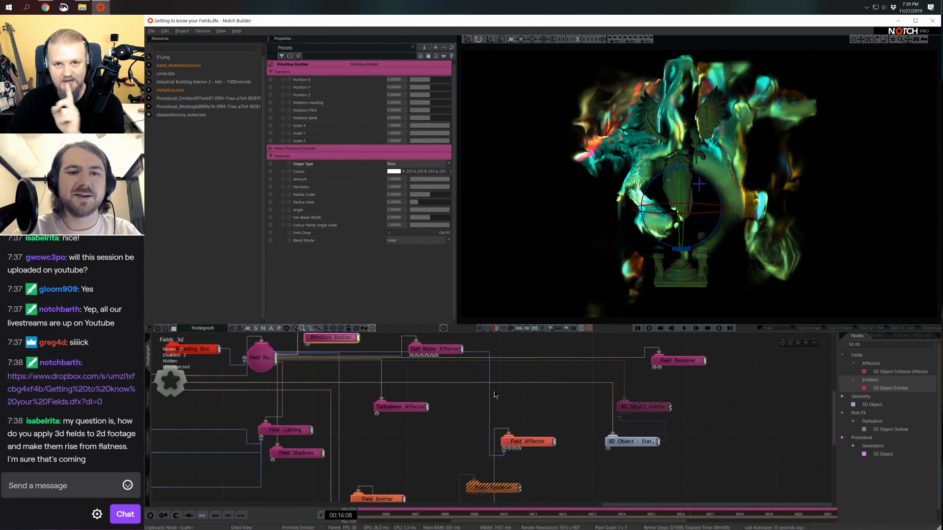
# Duplicate the Fields 3d layer in the timeline and solo the copy.
pyautogui.click(148, 399)
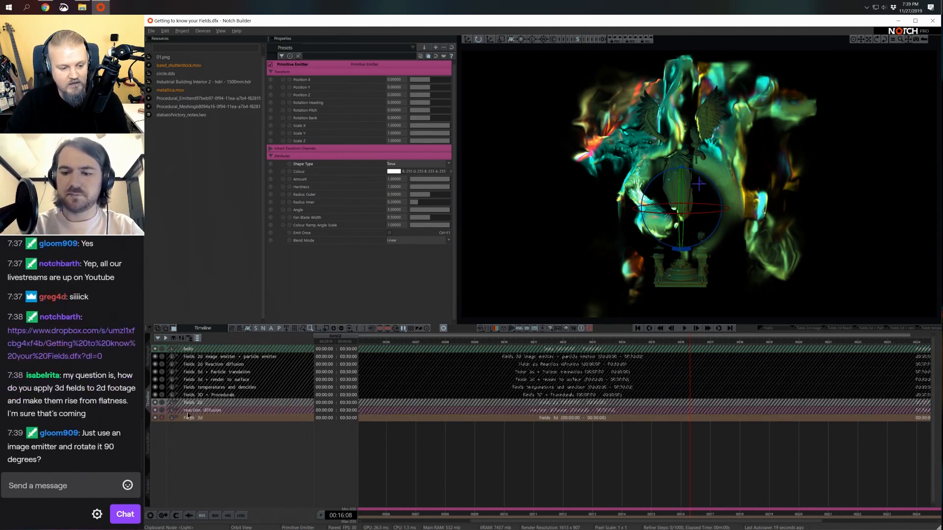
pyautogui.click(200, 420)
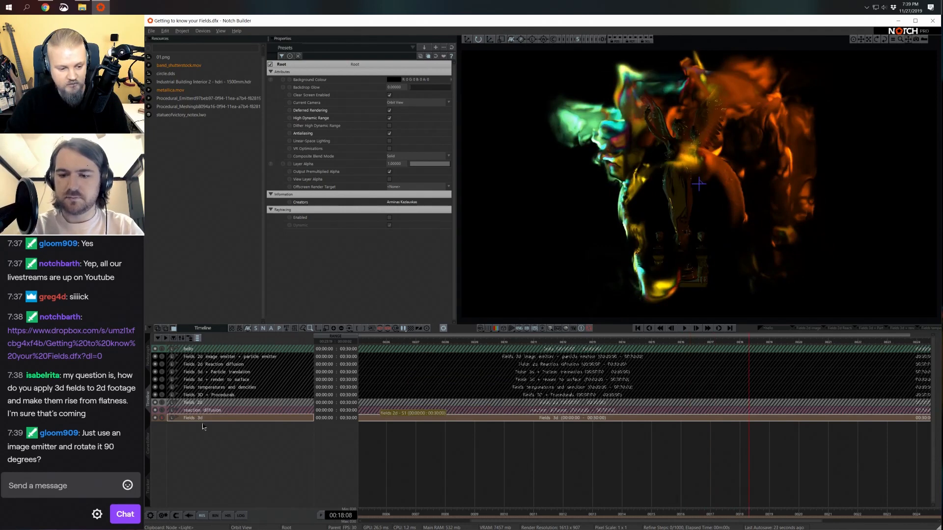
pyautogui.hotkey('ctrl', 'v')
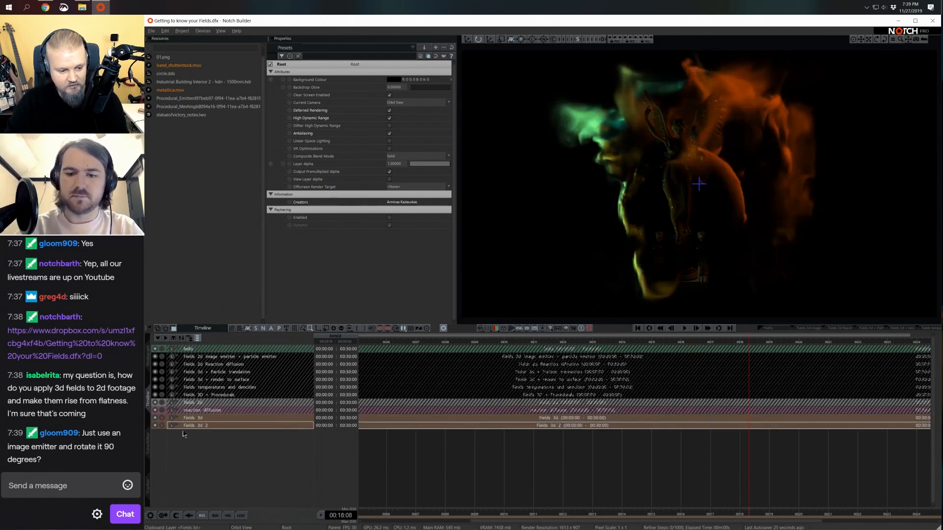
pyautogui.click(169, 426)
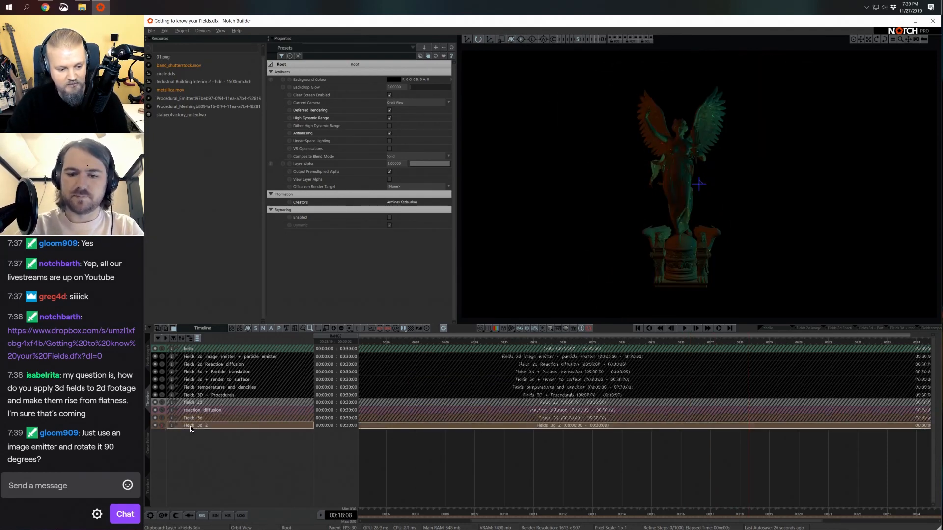
# In the duplicated layer's node graph, delete the Particle Root with its Field Emitter and disabled renderer, plus the Field Affector.
pyautogui.click(149, 357)
pyautogui.moveTo(834, 426); pyautogui.dragTo(655, 388, button='middle')
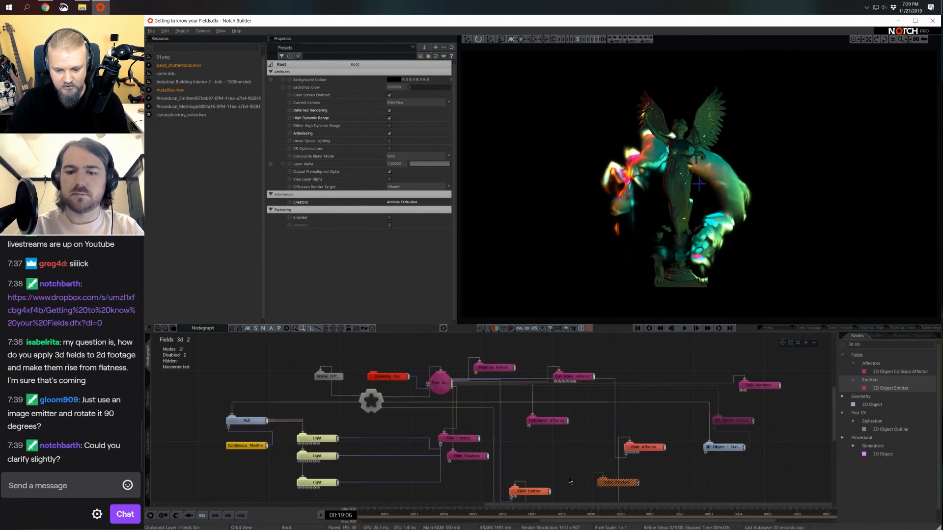
pyautogui.moveTo(570, 481); pyautogui.dragTo(540, 429, button='middle')
pyautogui.moveTo(444, 429); pyautogui.dragTo(628, 486)
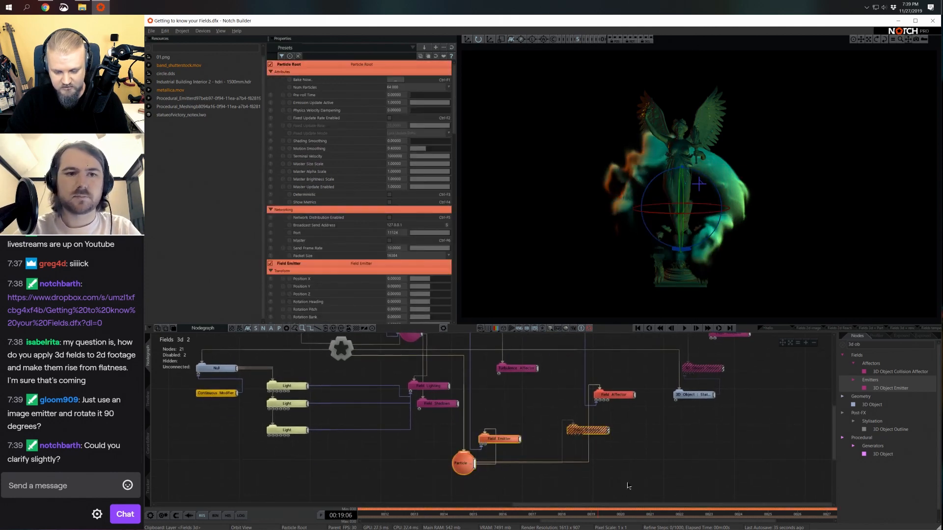
pyautogui.press('Delete')
pyautogui.click(615, 395)
pyautogui.press('Delete')
# Stack the Turbulence and Curl Noise Affectors below the Field Root and align Field Shadows under Field Lighting.
pyautogui.moveTo(590, 393); pyautogui.dragTo(586, 447, button='middle')
pyautogui.moveTo(549, 383); pyautogui.dragTo(474, 494)
pyautogui.keyDown('shift'); pyautogui.click(521, 423); pyautogui.keyUp('shift')
pyautogui.moveTo(444, 460); pyautogui.dragTo(435, 457)
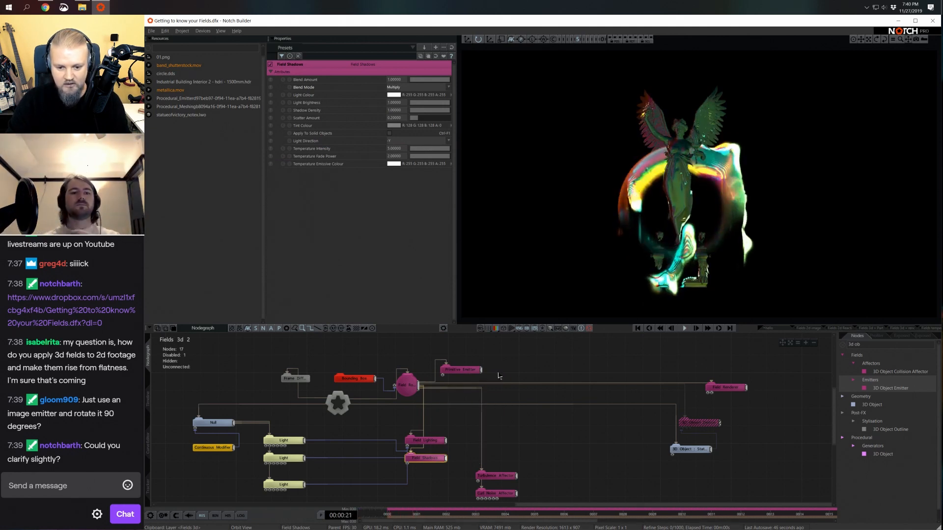
# Disable the Frame Difference node and set the colour of all three lights to white.
pyautogui.click(297, 379)
pyautogui.press('d')
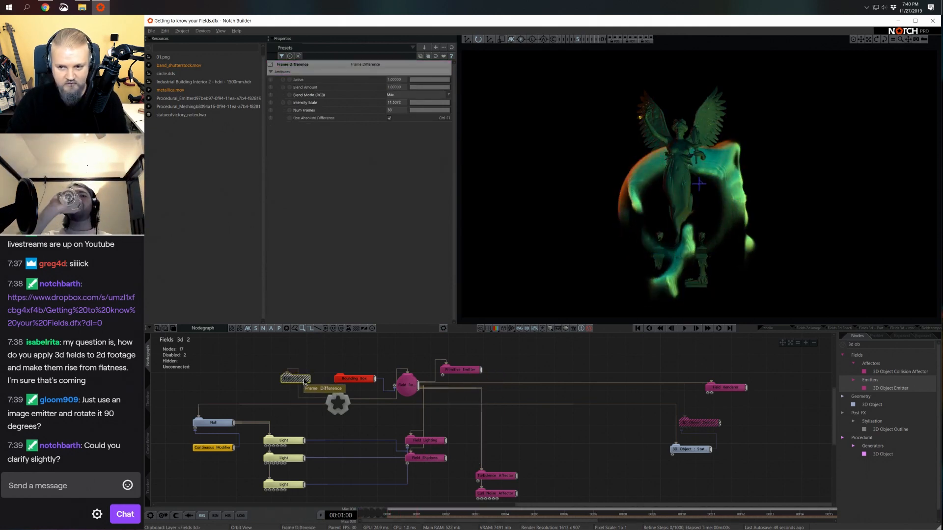
pyautogui.moveTo(292, 426); pyautogui.dragTo(292, 503)
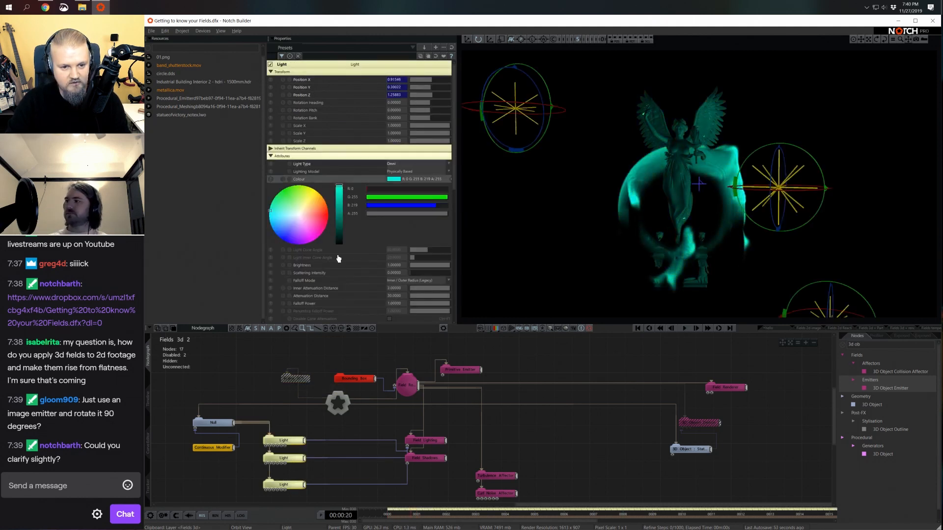
pyautogui.moveTo(338, 196); pyautogui.dragTo(339, 186)
pyautogui.click(226, 471)
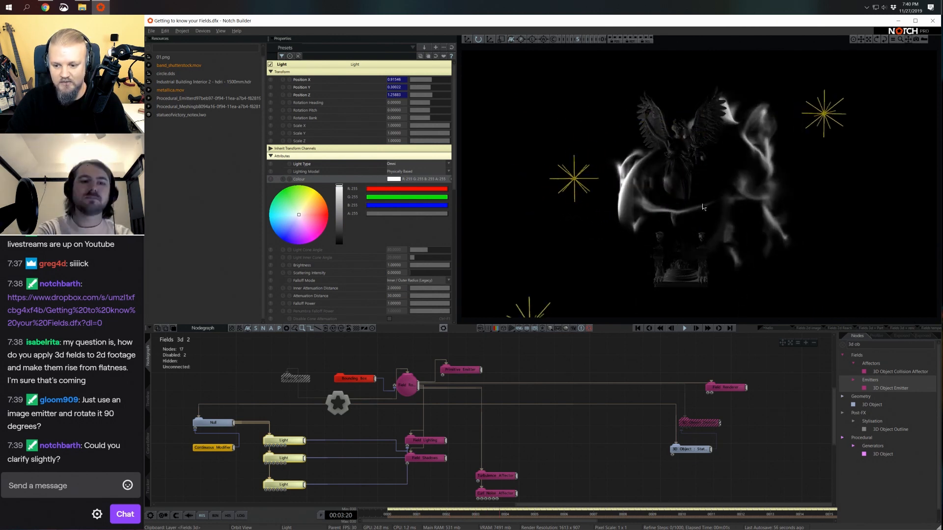
# Move the Field Renderer beside the Primitive Emitter and delete the statue 3D Object from the duplicated layer.
pyautogui.moveTo(740, 387); pyautogui.dragTo(546, 370)
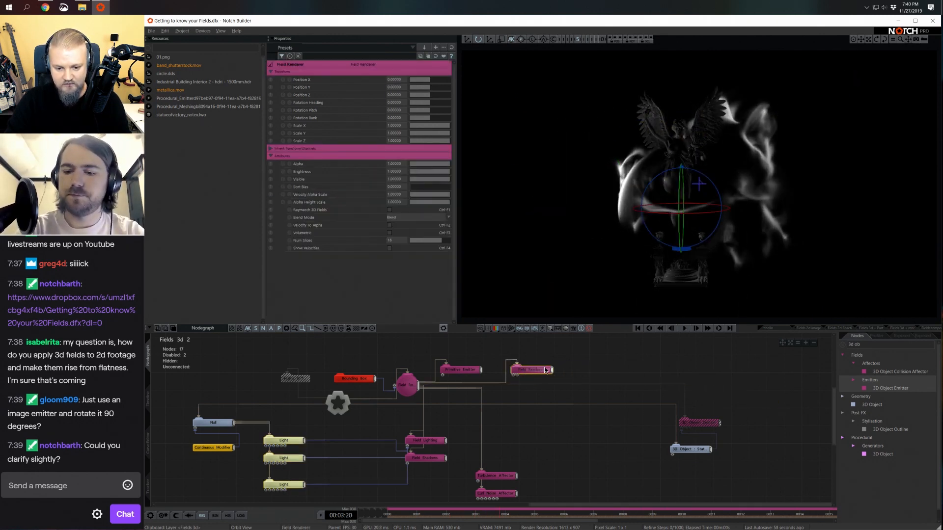
pyautogui.click(453, 371)
pyautogui.click(689, 450)
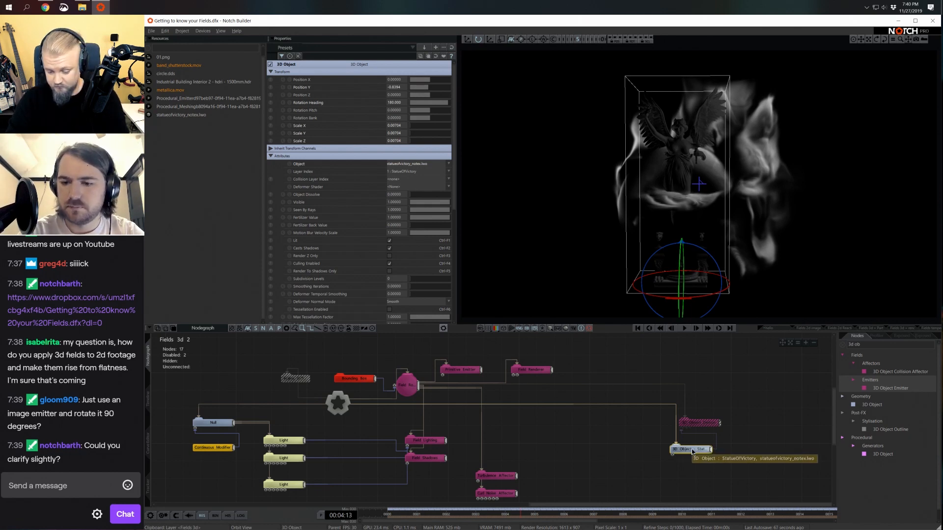
pyautogui.press('Delete')
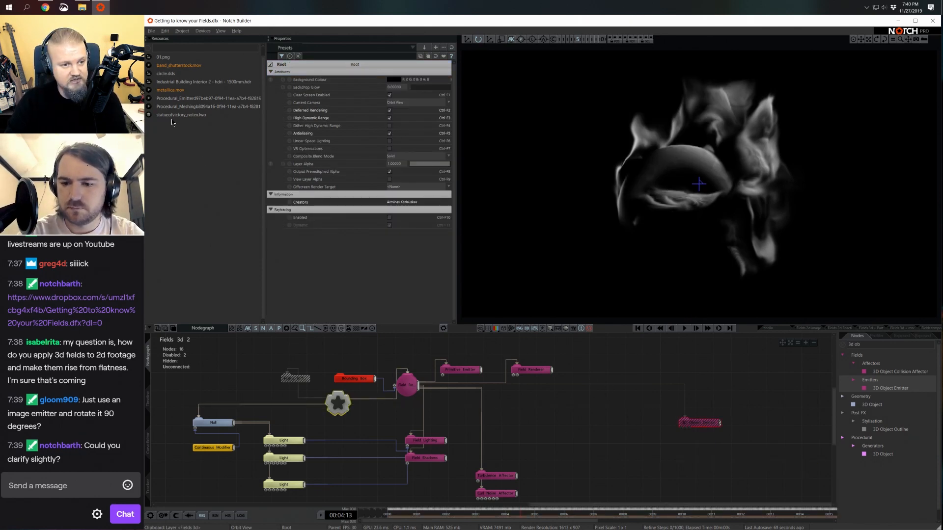
# Add the statueofvictory_notex.lwo model to the node graph as a 3D Object connected to the Root.
pyautogui.moveTo(174, 119); pyautogui.dragTo(227, 167)
pyautogui.moveTo(505, 411); pyautogui.dragTo(506, 412)
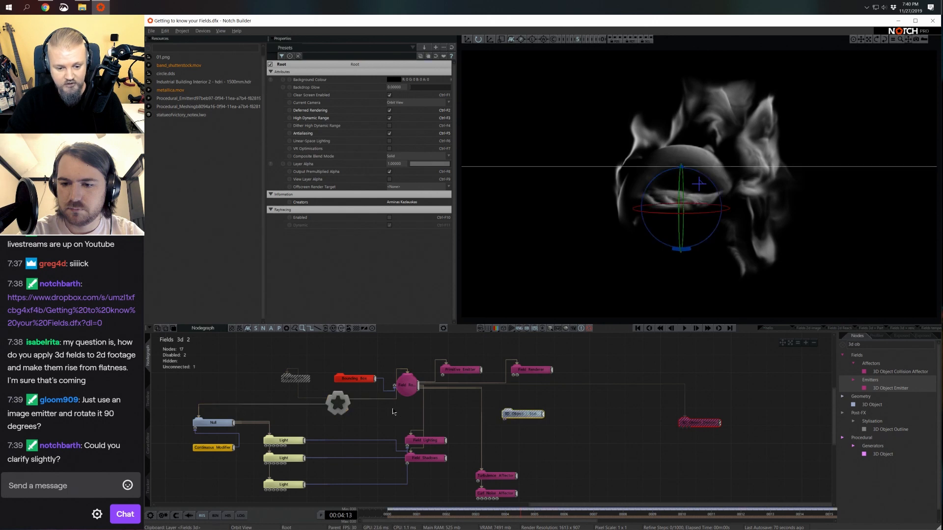
pyautogui.moveTo(349, 411)
pyautogui.mouseDown()
pyautogui.moveTo(498, 411)
pyautogui.moveTo(332, 412)
pyautogui.mouseUp()
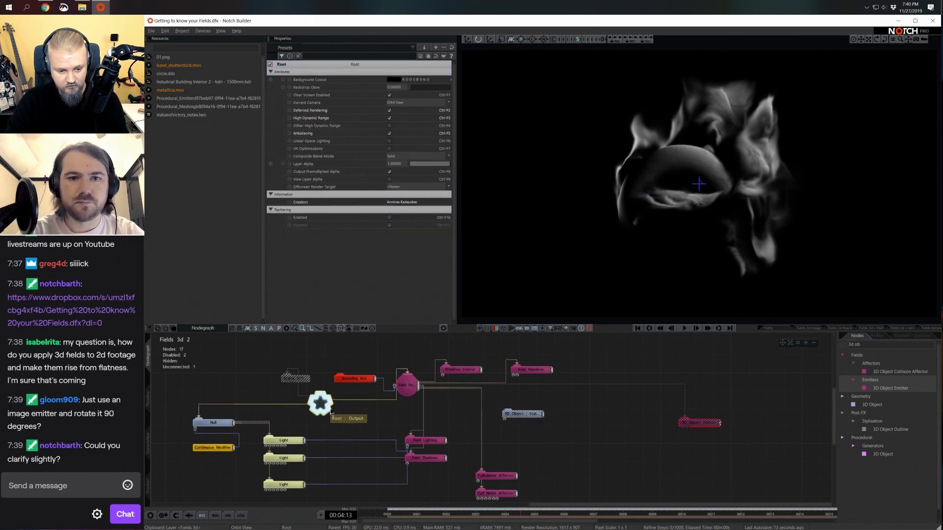
pyautogui.click(519, 413)
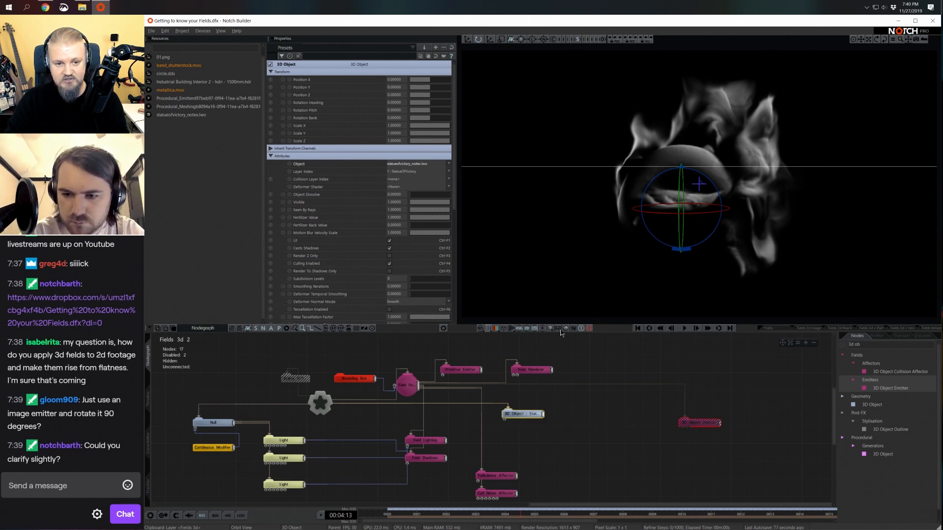
# Scale the statue down uniformly to about 0.006 so it fits the smoke field.
pyautogui.moveTo(683, 241); pyautogui.dragTo(704, 81)
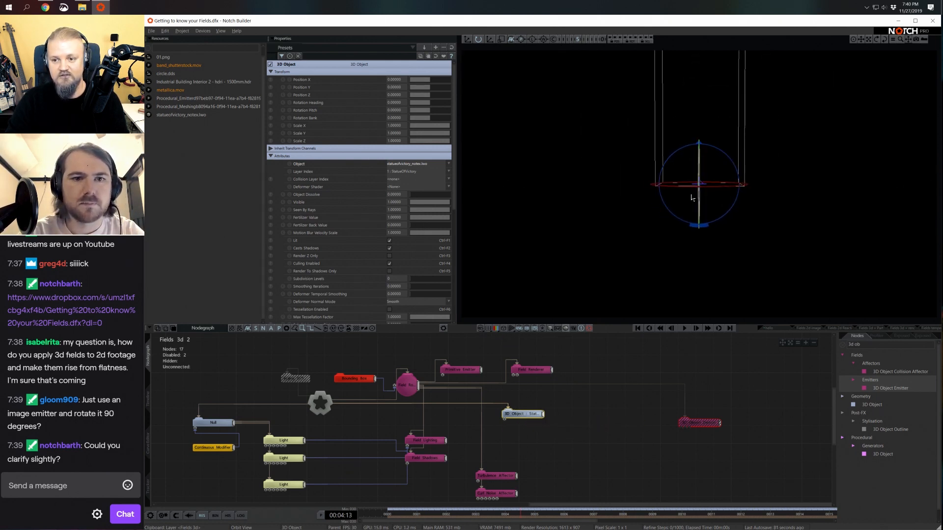
pyautogui.moveTo(732, 135); pyautogui.dragTo(733, 218)
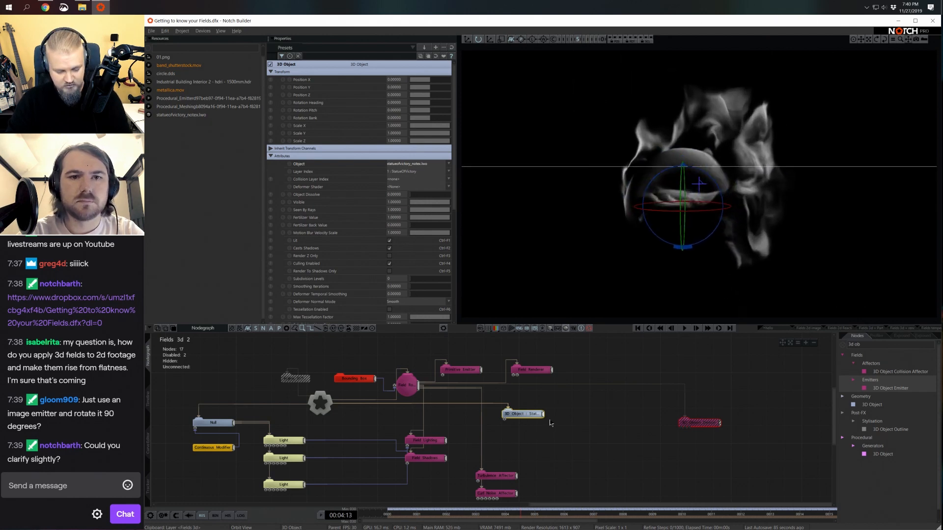
pyautogui.press('w')
pyautogui.press('e')
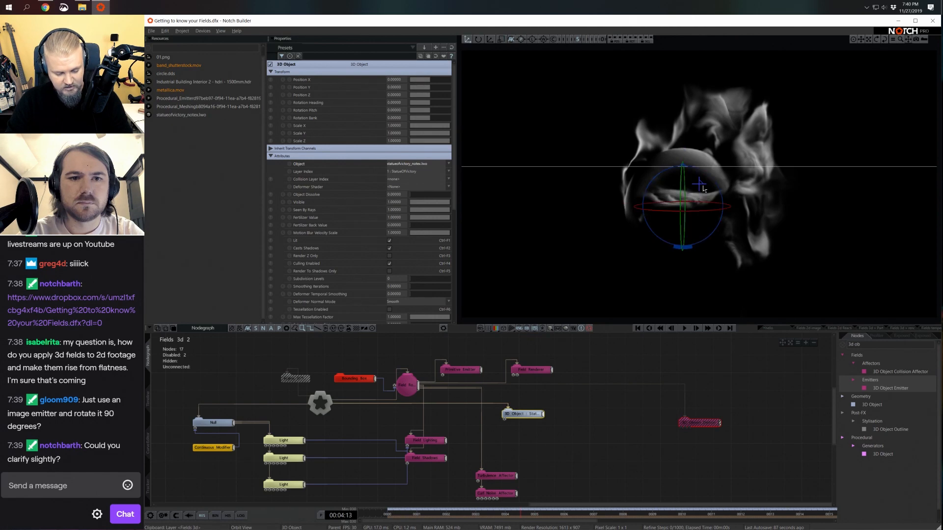
pyautogui.press('r')
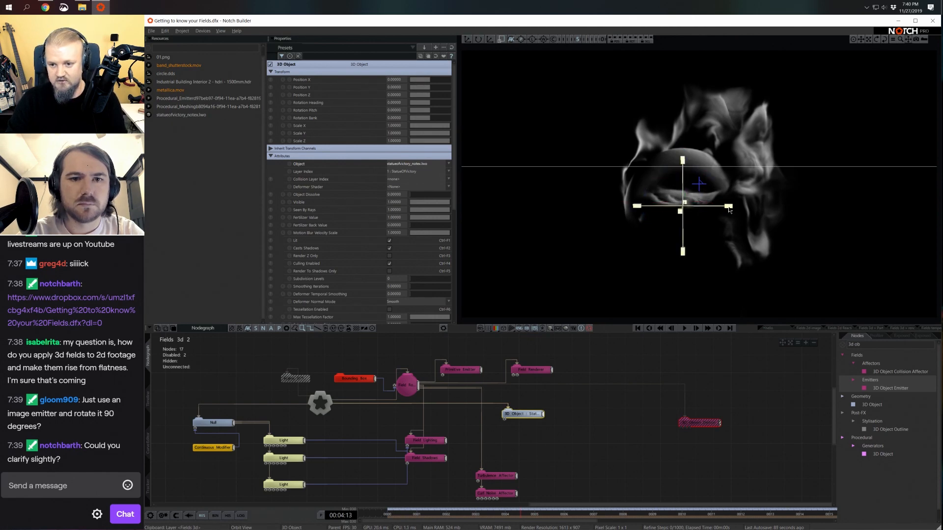
pyautogui.moveTo(729, 208); pyautogui.dragTo(495, 235)
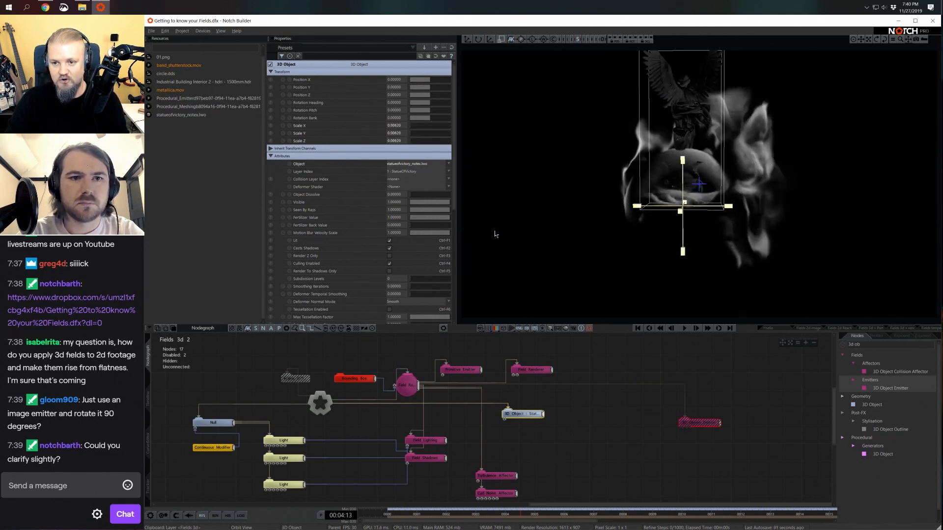
# Turn the statue to a heading of 180 and lower it to a Y position of about -0.39.
pyautogui.press('e')
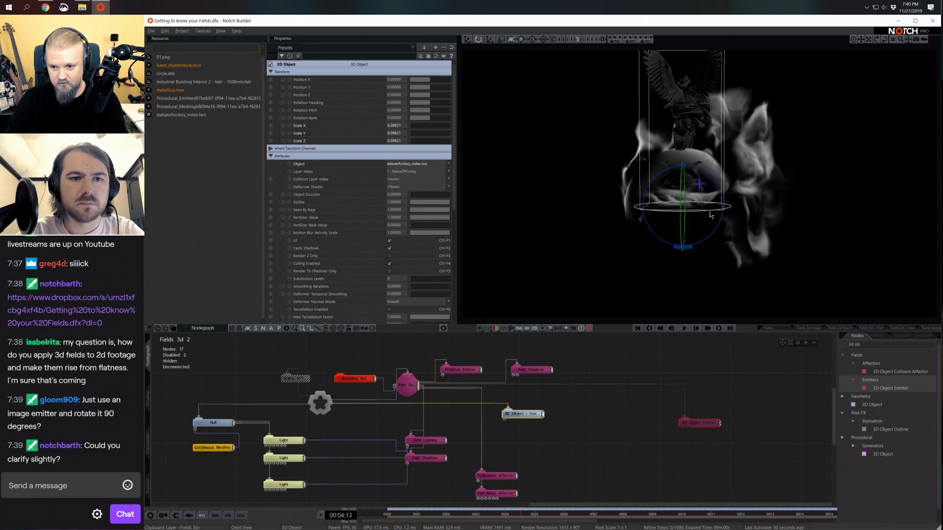
pyautogui.moveTo(711, 215); pyautogui.dragTo(516, 158)
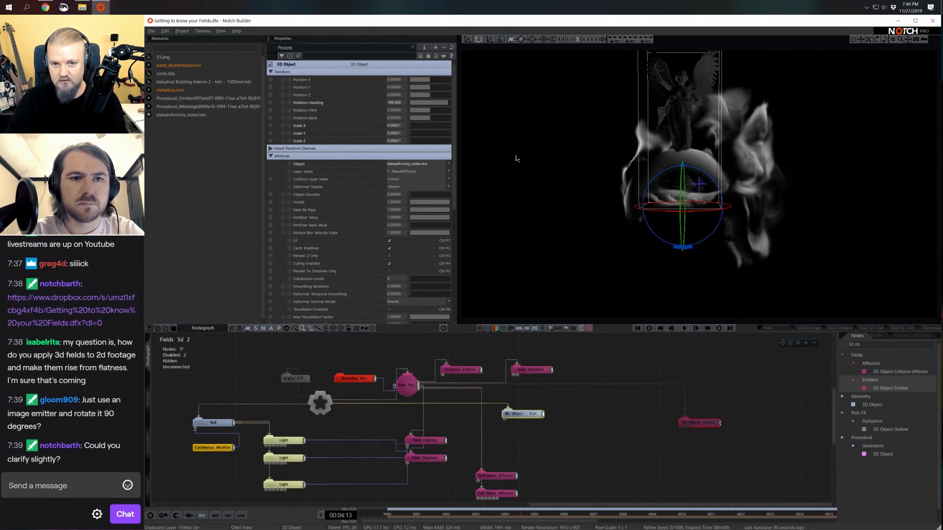
pyautogui.click(467, 42)
pyautogui.moveTo(686, 160); pyautogui.dragTo(687, 182)
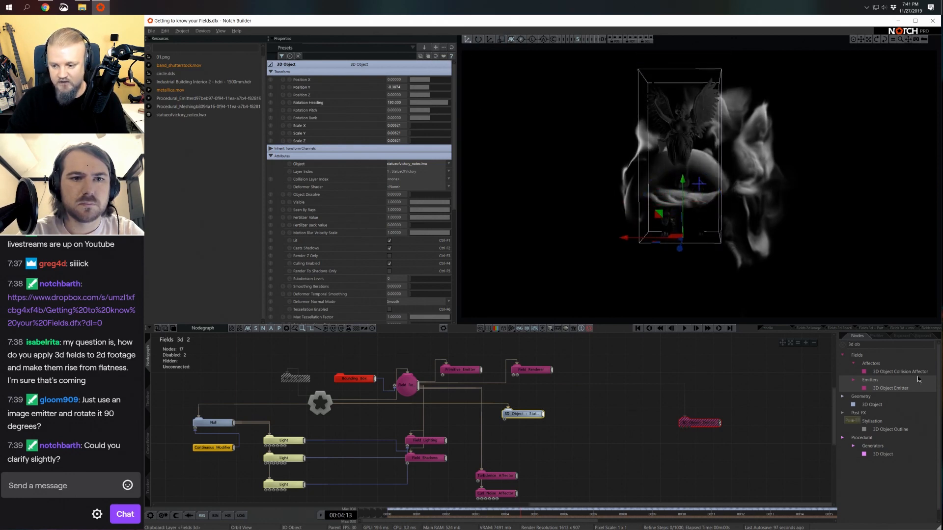
# Attach a new Material node to the statue's 3D Object and open the material's colour for editing.
pyautogui.write('mater')
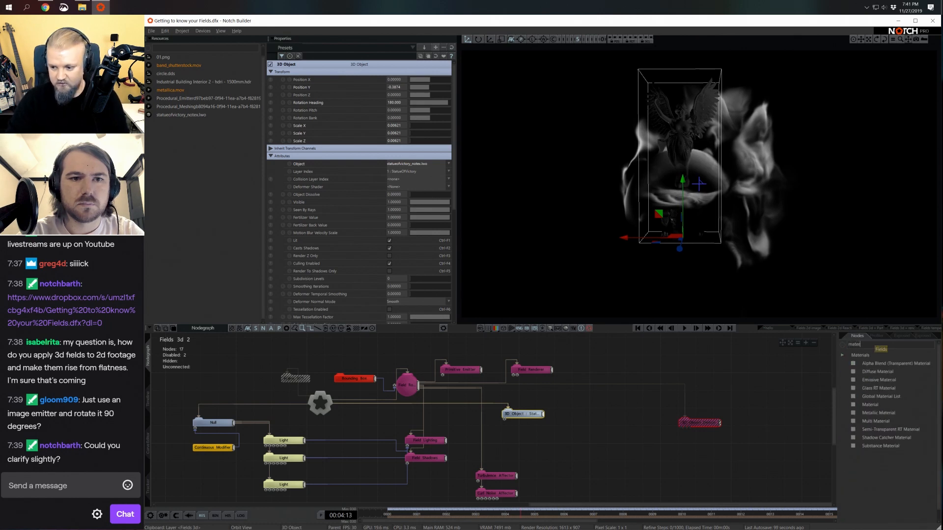
pyautogui.moveTo(873, 405); pyautogui.dragTo(514, 428)
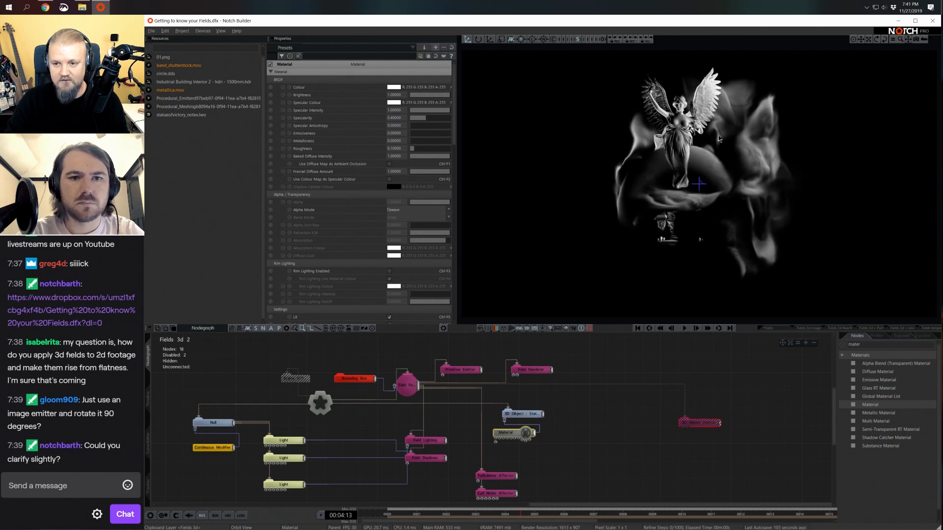
pyautogui.moveTo(713, 172); pyautogui.dragTo(708, 170)
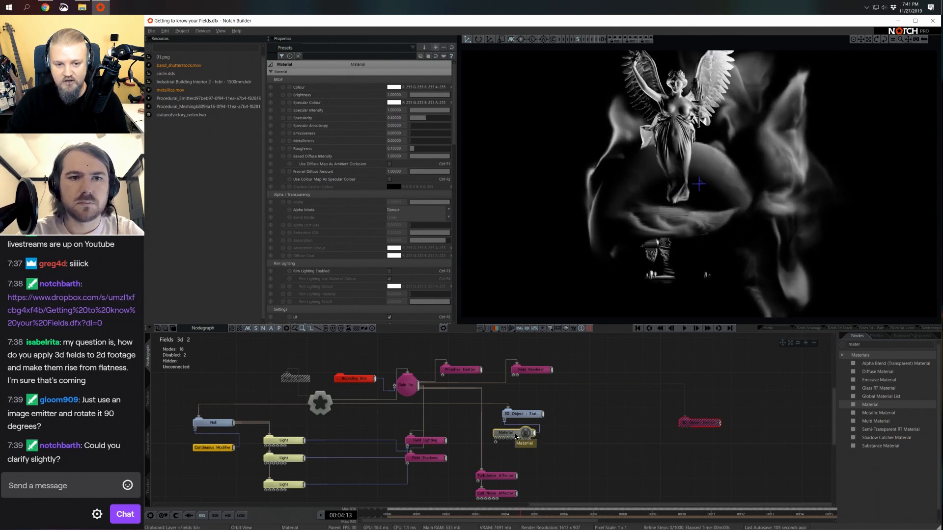
pyautogui.click(394, 87)
pyautogui.moveTo(335, 133); pyautogui.dragTo(333, 66)
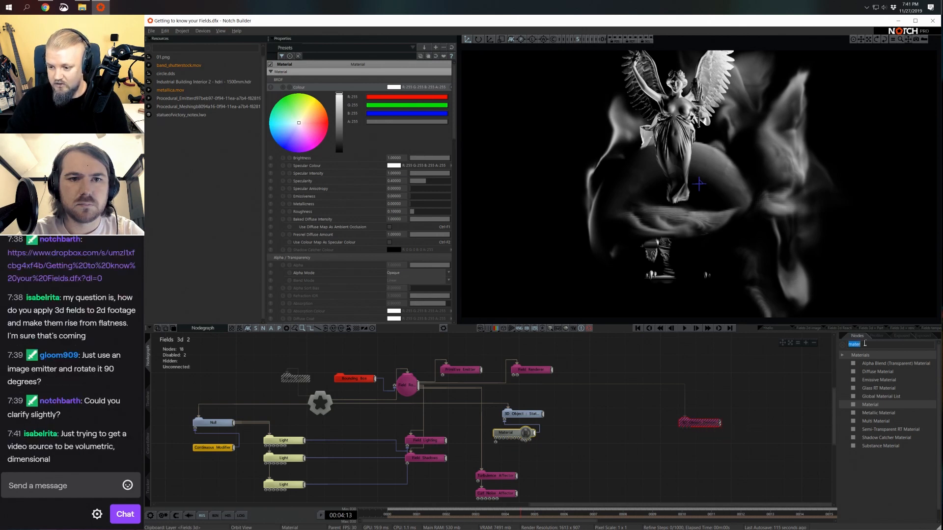
# Add a Render To Object Surface node connected to the Field Root and place it beyond the statue's 3D Object node.
pyautogui.press('BackSpace')
pyautogui.write('rend')
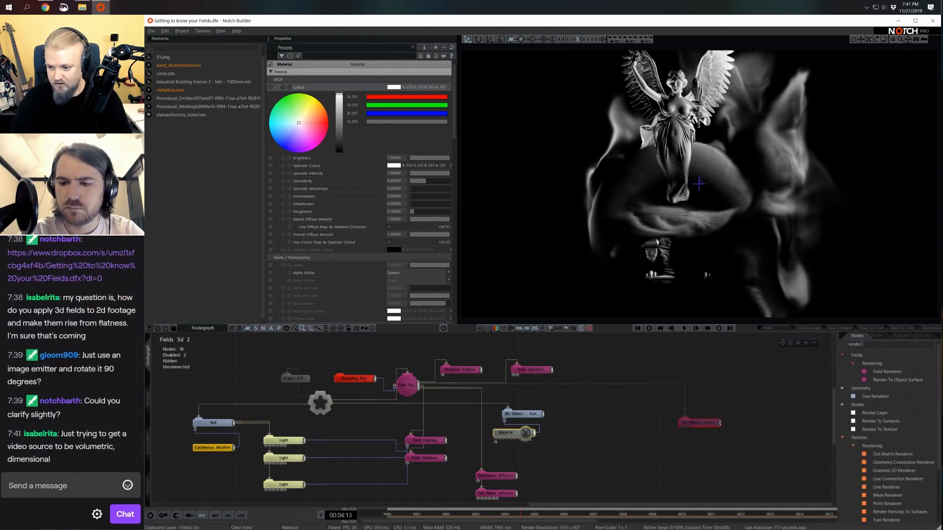
pyautogui.moveTo(898, 380); pyautogui.dragTo(698, 377)
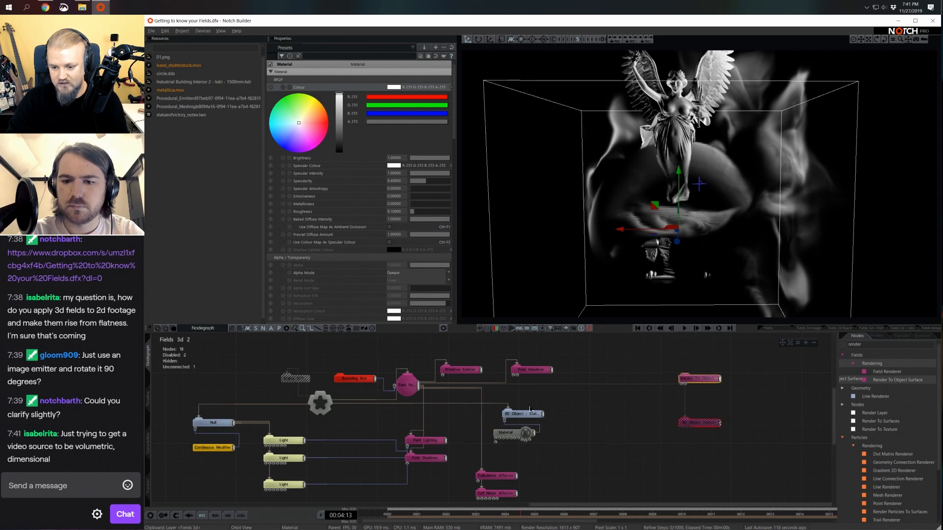
pyautogui.moveTo(417, 388); pyautogui.dragTo(682, 378)
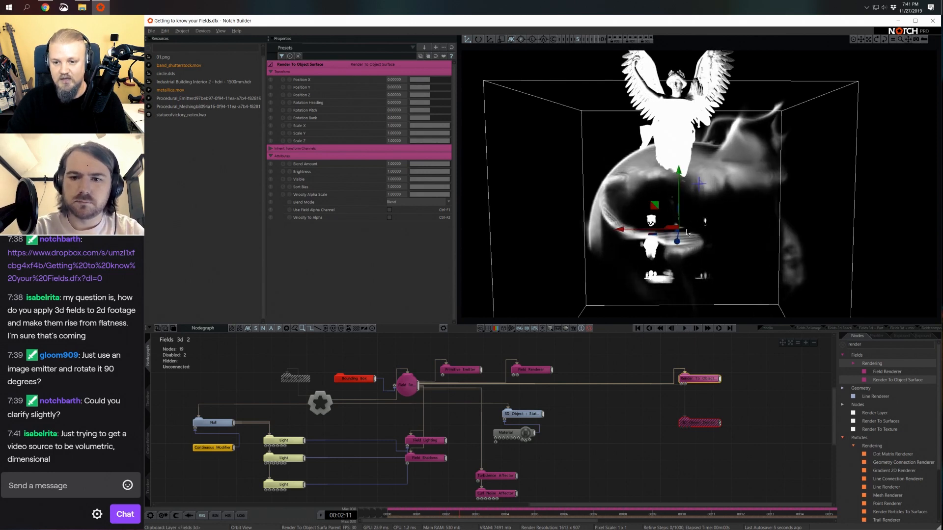
pyautogui.moveTo(696, 379); pyautogui.dragTo(653, 396)
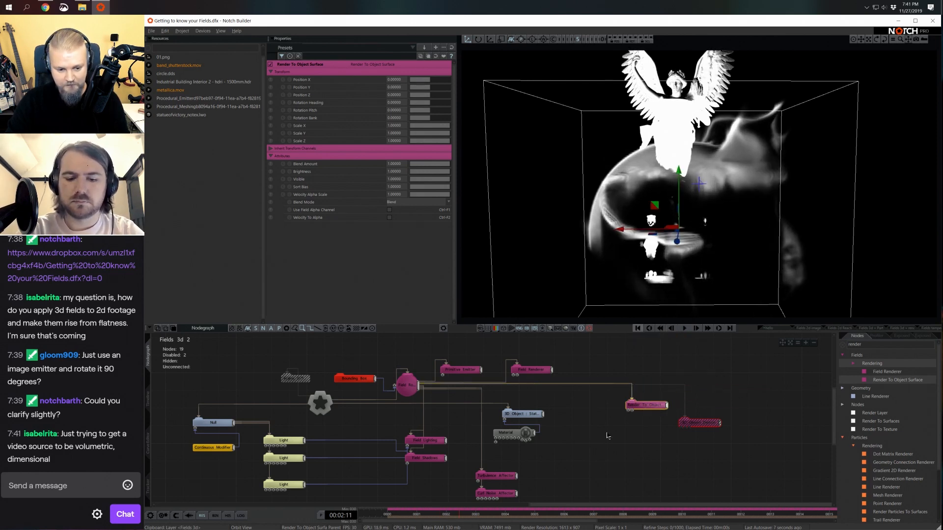
# Lower the statue to a Y position of about -0.91 and connect its 3D Object to the Render To Object Surface node.
pyautogui.scroll(-1, 597, 432)
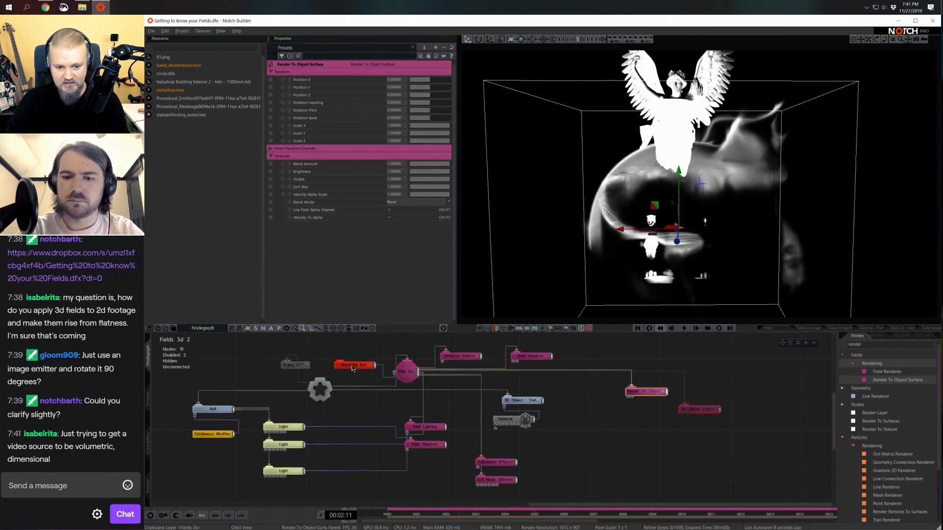
pyautogui.click(406, 372)
pyautogui.scroll(-3, 724, 226)
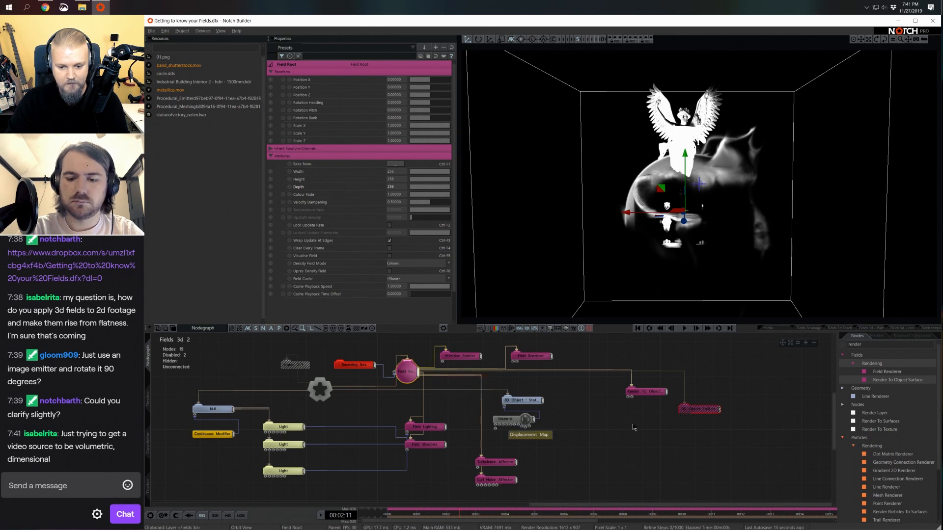
pyautogui.click(523, 400)
pyautogui.moveTo(687, 193); pyautogui.dragTo(681, 236)
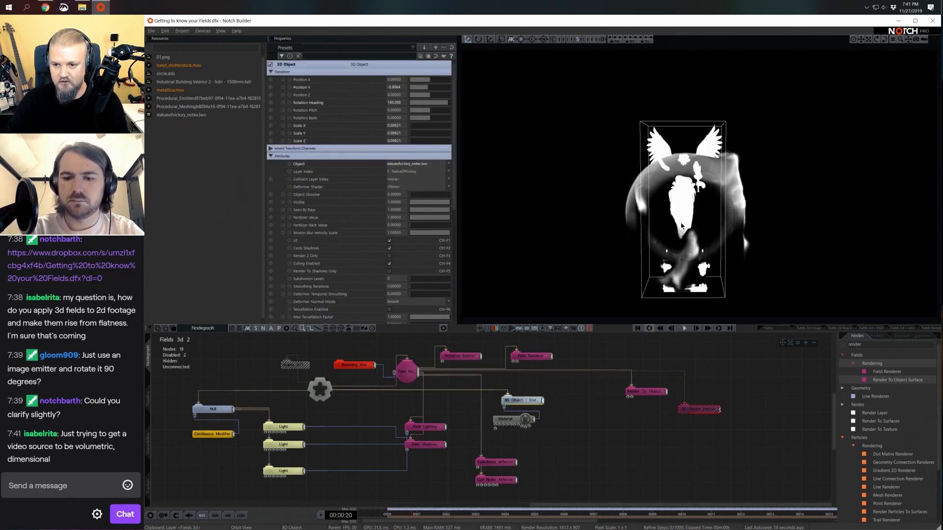
pyautogui.click(629, 398)
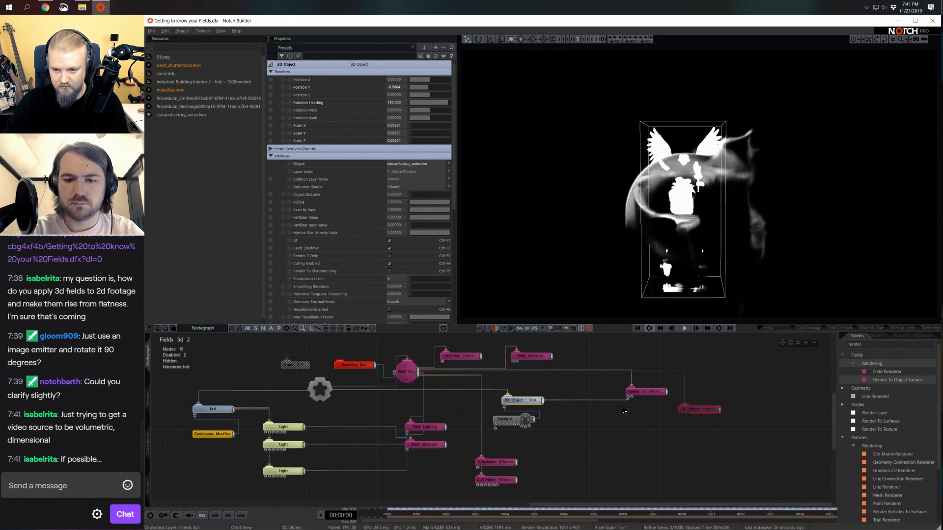
pyautogui.click(338, 393)
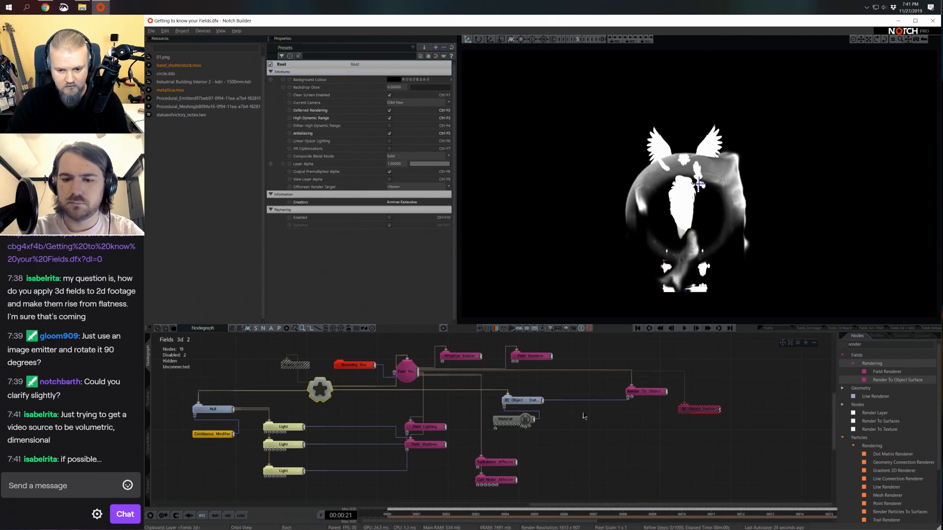
# Switch the Field Renderer off and on again to compare the statue with and without the rendered smoke.
pyautogui.moveTo(540, 359); pyautogui.dragTo(540, 358)
pyautogui.hotkey('ctrl', 'e')
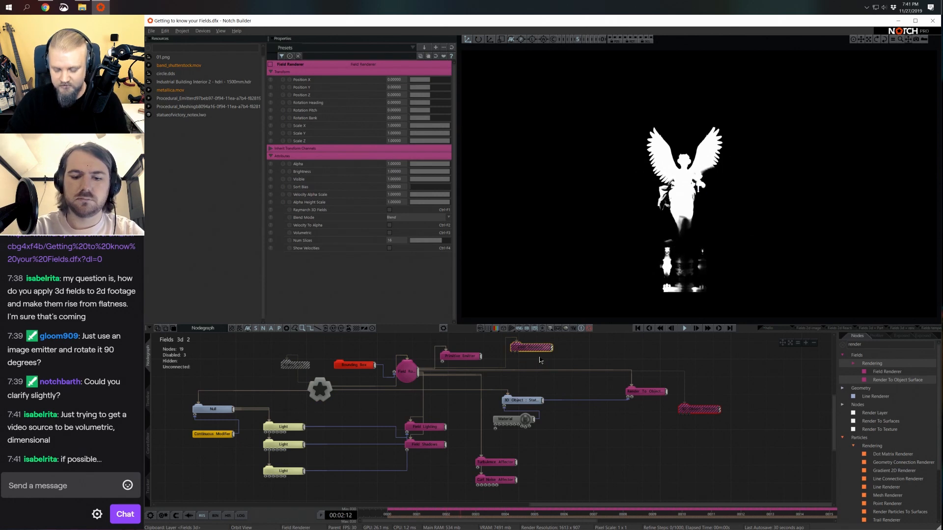
pyautogui.hotkey('ctrl', 'e')
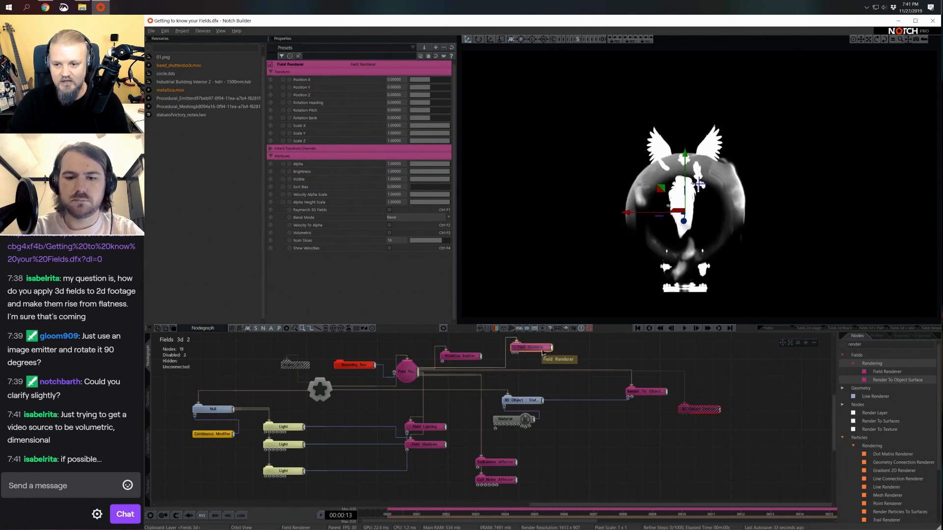
# Disable the Field Renderer so only the Render To Object Surface result shows on the statue.
pyautogui.scroll(3, 647, 432)
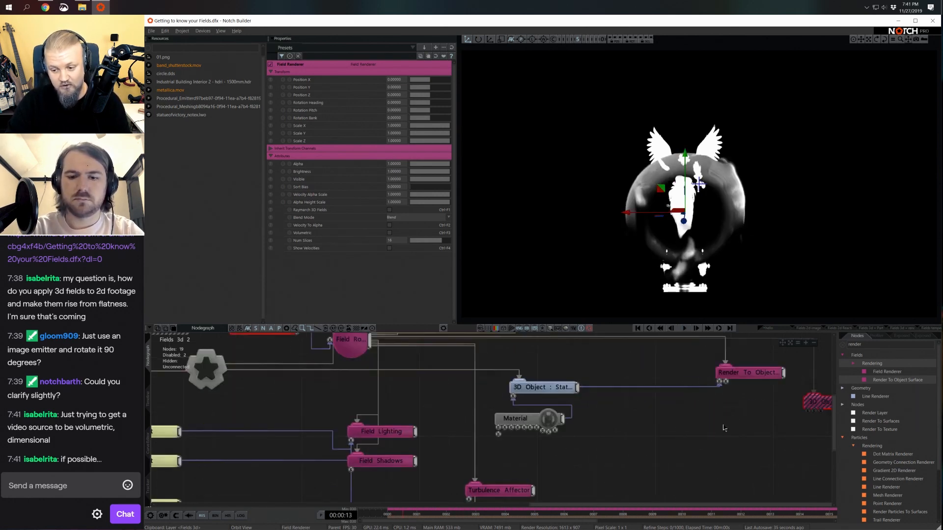
pyautogui.click(725, 426)
pyautogui.moveTo(548, 345); pyautogui.dragTo(526, 397, button='middle')
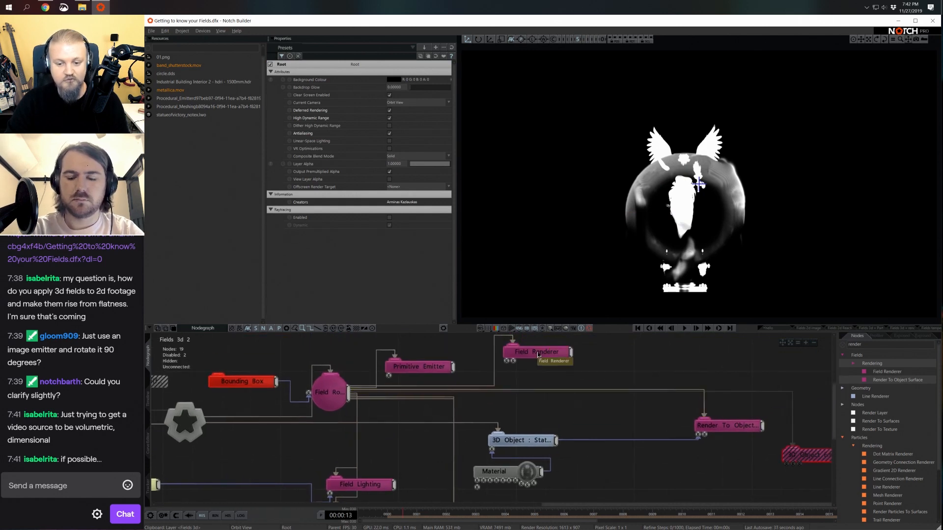
pyautogui.click(557, 353)
pyautogui.hotkey('ctrl', 'e')
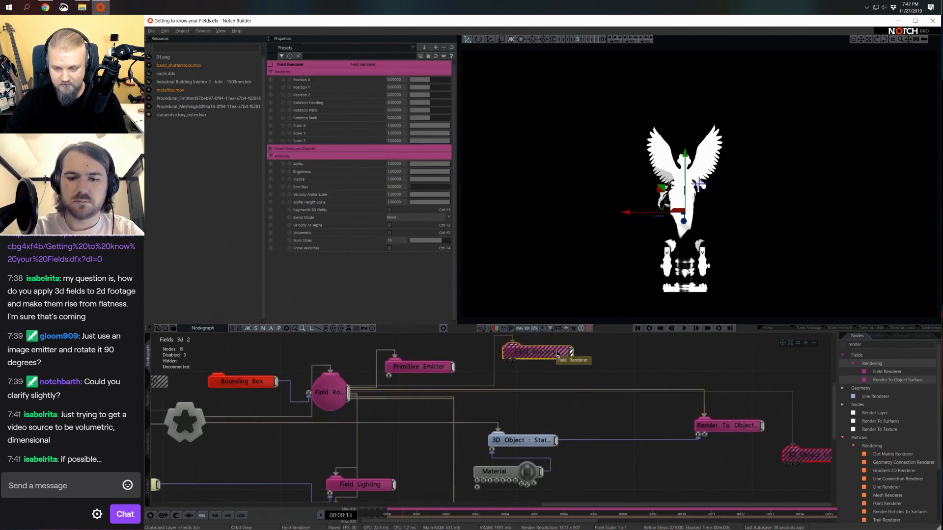
pyautogui.scroll(3, 634, 278)
pyautogui.moveTo(633, 278); pyautogui.dragTo(632, 267, button='right')
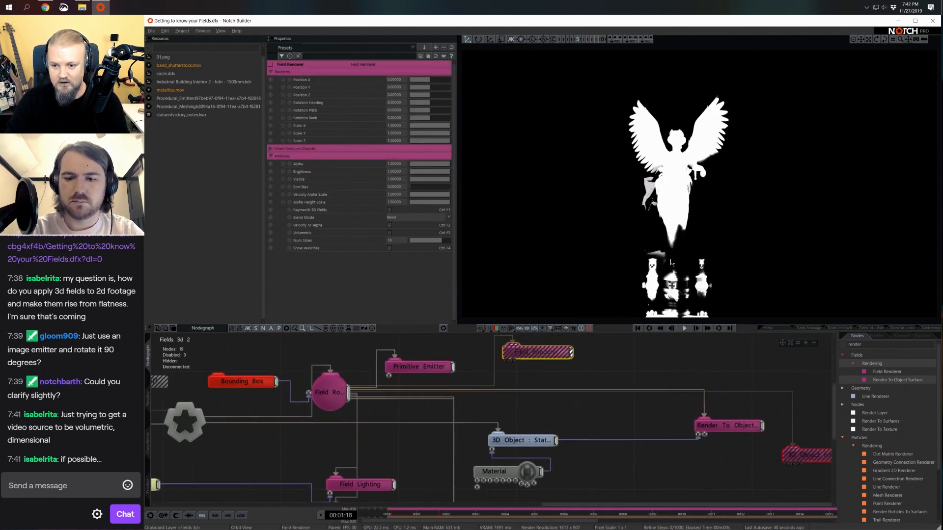
# Darken the colour of all three lights to grey with RGB values of 124.
pyautogui.moveTo(177, 471); pyautogui.dragTo(346, 415, button='middle')
pyautogui.click(296, 426)
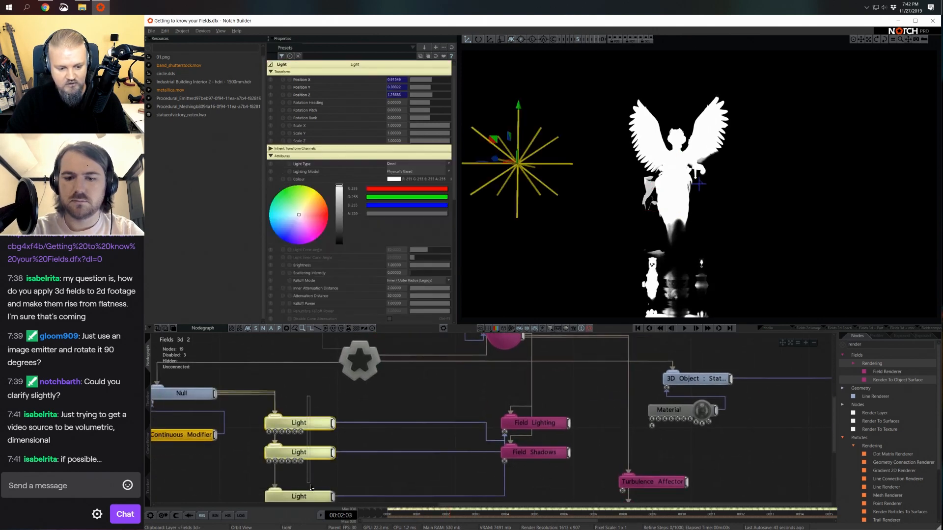
pyautogui.moveTo(342, 194); pyautogui.dragTo(338, 215)
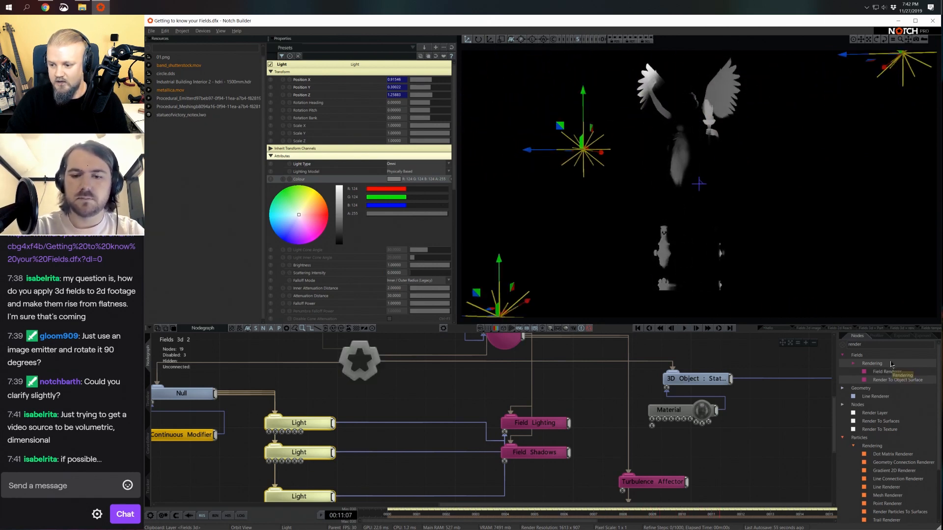
# Add a UV Camera node below the Root and connect it to the Root.
pyautogui.write('uv')
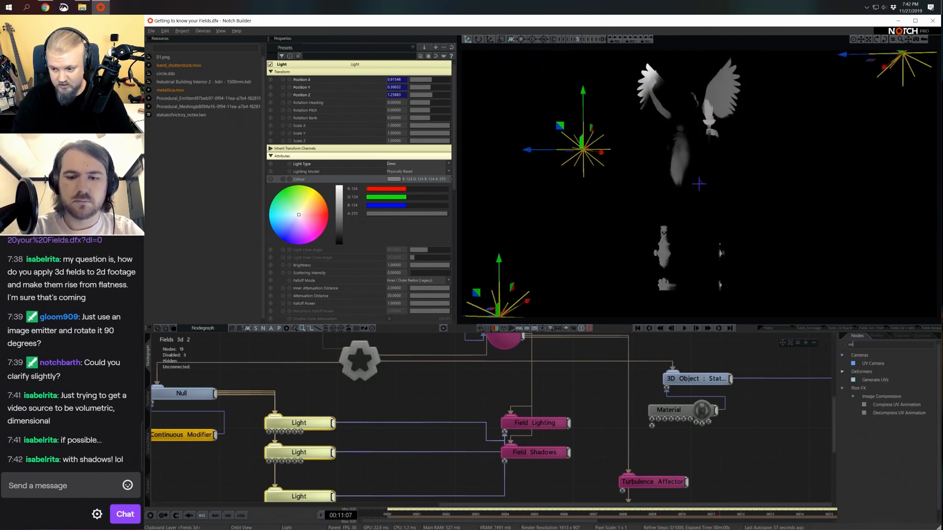
pyautogui.moveTo(873, 363); pyautogui.dragTo(720, 365)
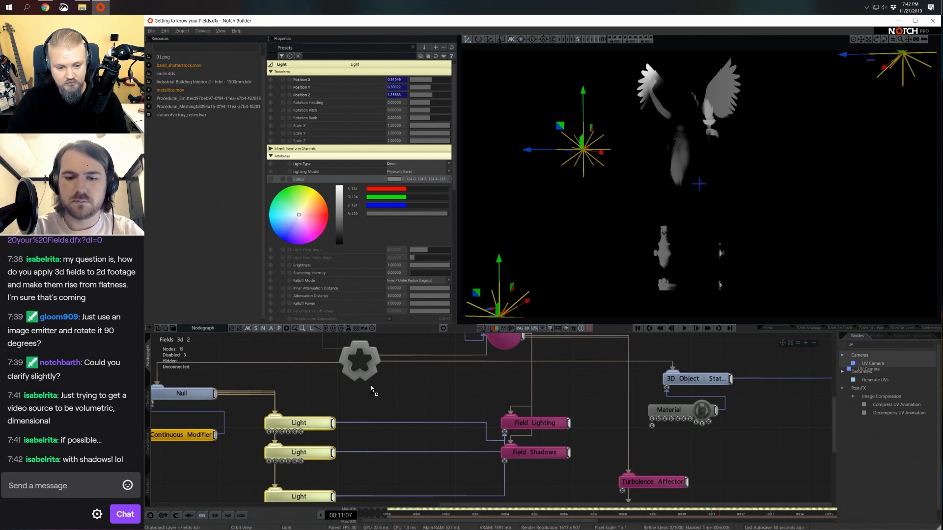
pyautogui.moveTo(372, 388); pyautogui.dragTo(374, 389)
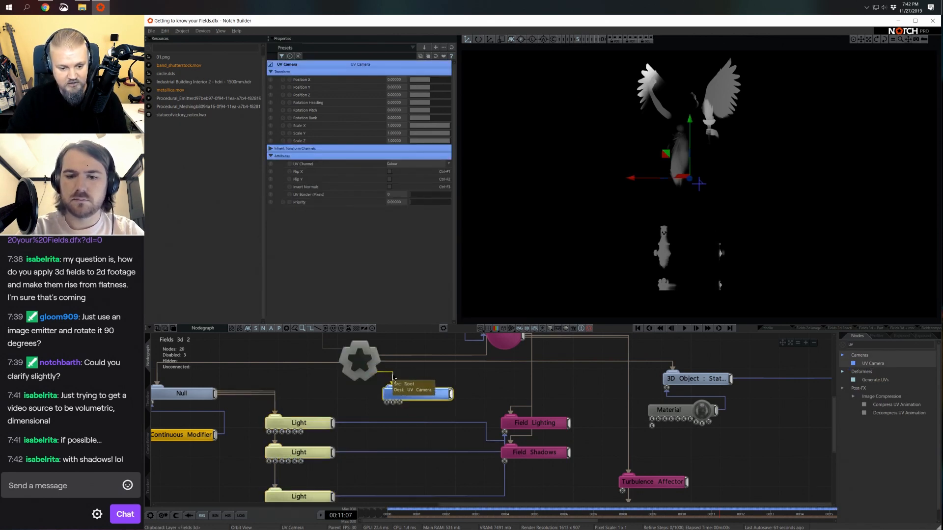
# Recolour the three lights yellow (124, 109, 0), cyan and magenta (124, 0, 101), checking through the UV Camera before returning to the orbit view.
pyautogui.press('0')
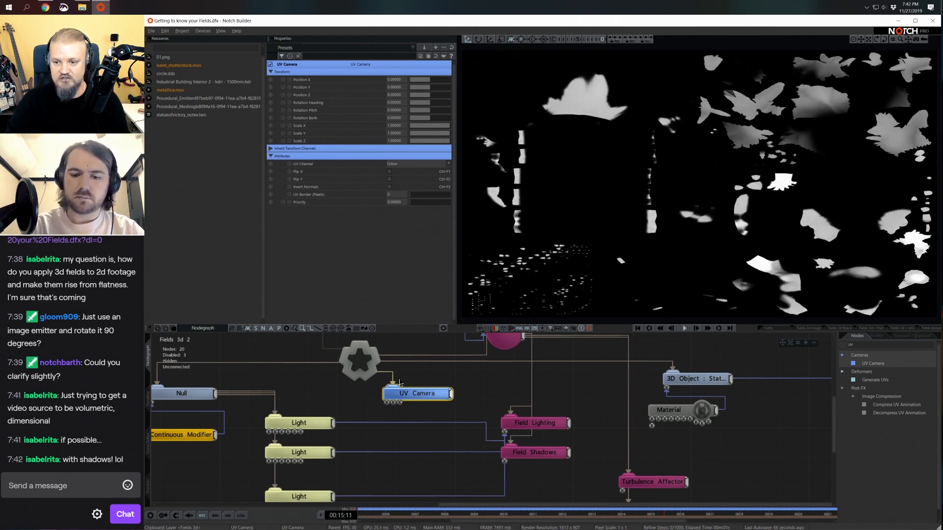
pyautogui.click(300, 455)
pyautogui.moveTo(297, 214); pyautogui.dragTo(241, 213)
pyautogui.click(275, 425)
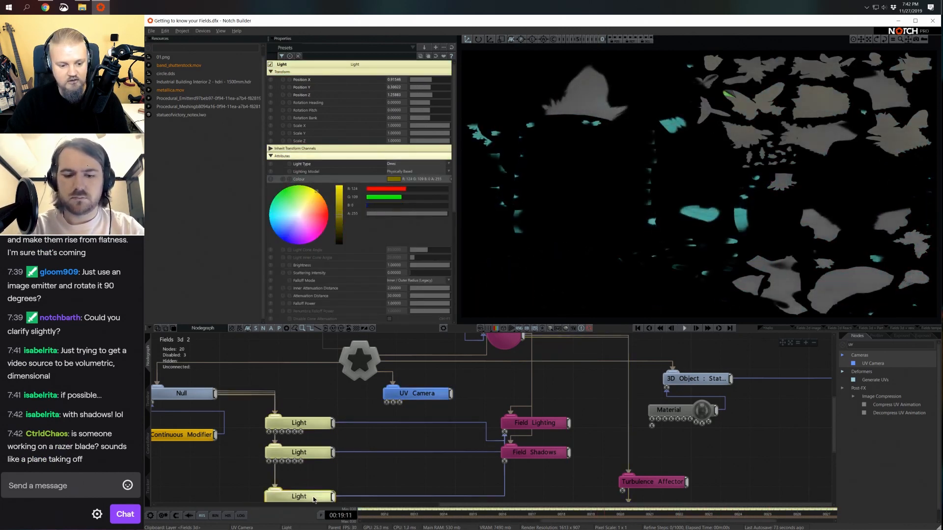
pyautogui.press('5')
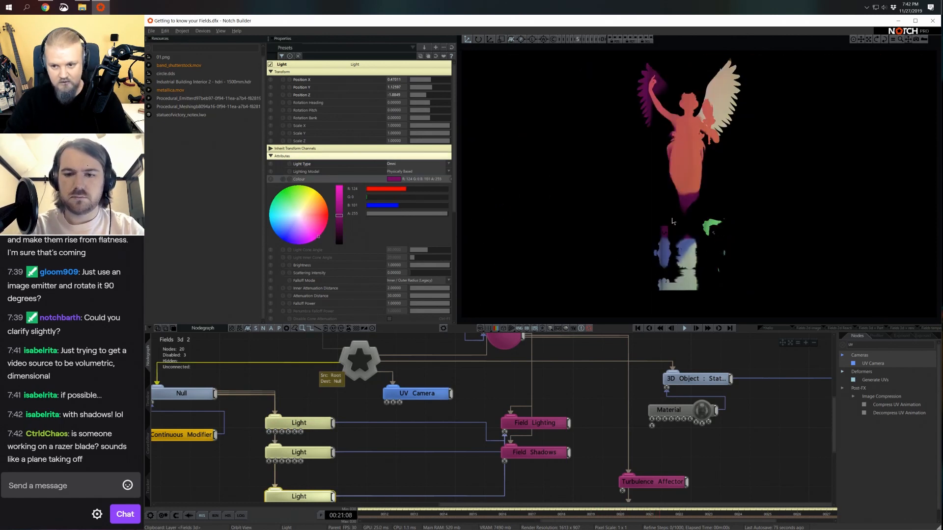
pyautogui.moveTo(765, 452); pyautogui.dragTo(741, 451, button='middle')
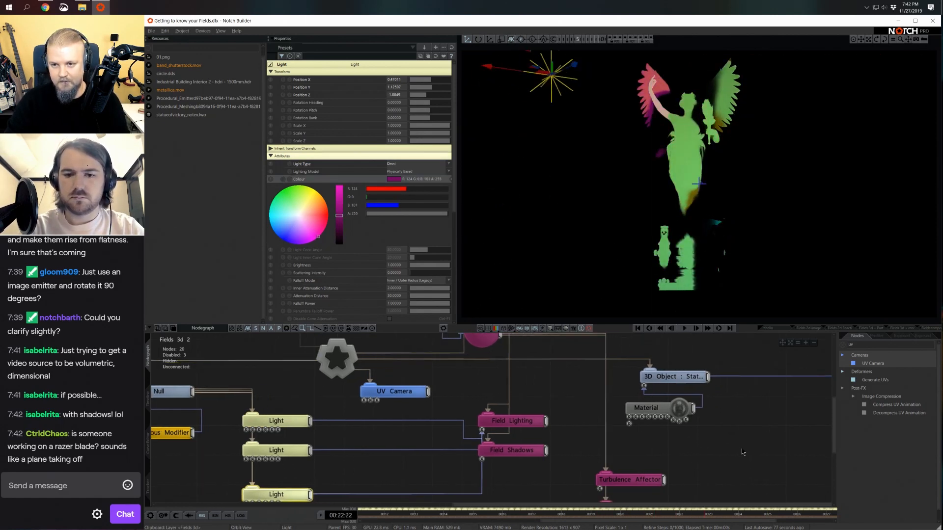
# Try the Spot light type on all three lights and return them to Omni.
pyautogui.moveTo(301, 394); pyautogui.dragTo(290, 484)
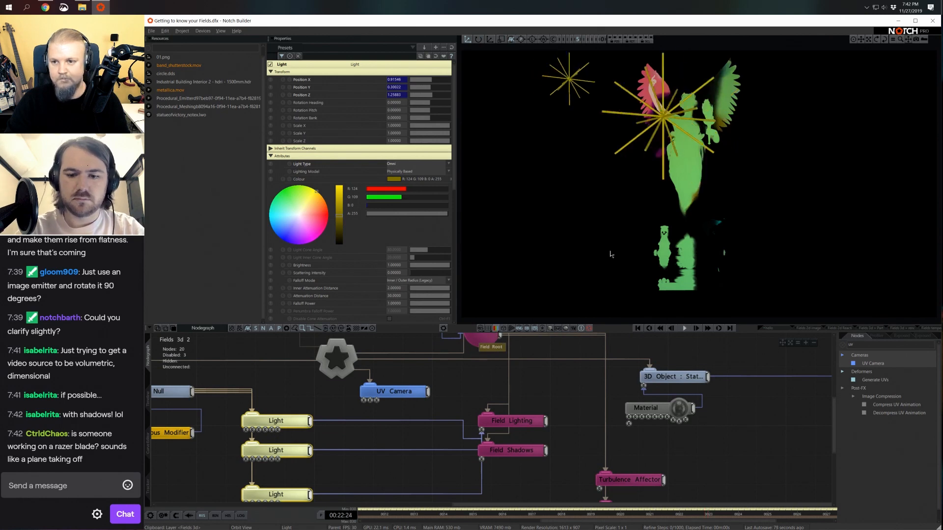
pyautogui.click(394, 164)
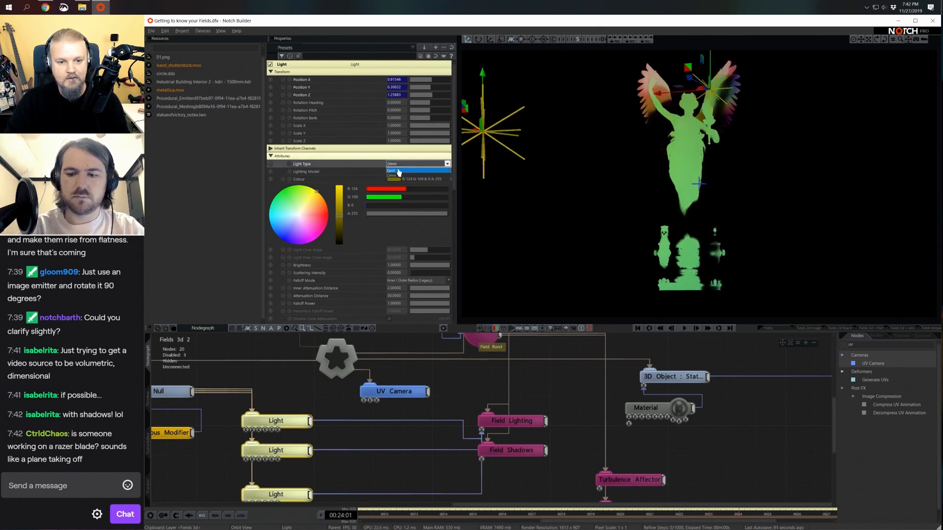
pyautogui.click(394, 175)
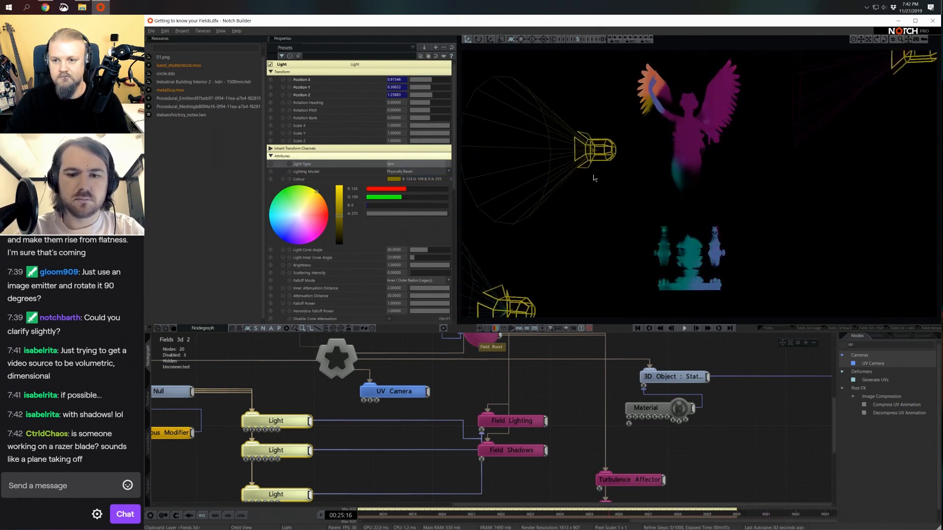
pyautogui.click(395, 164)
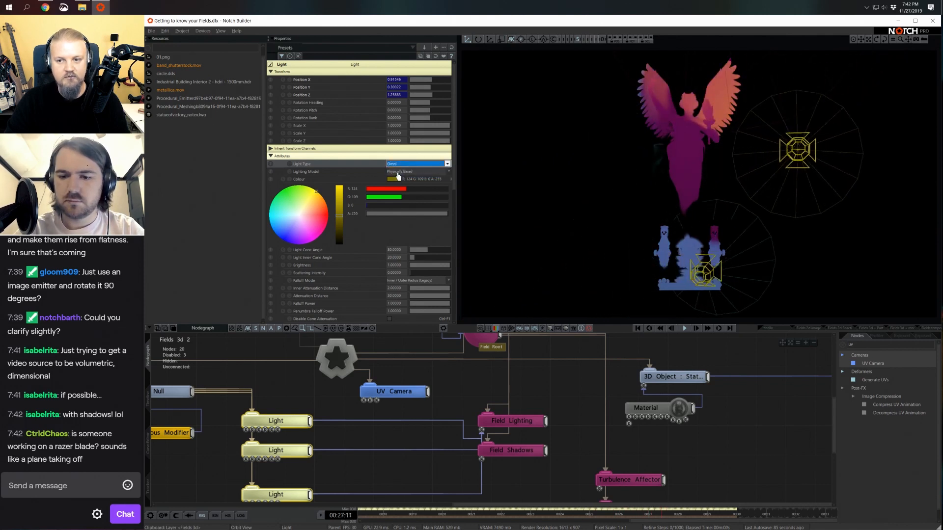
pyautogui.click(396, 172)
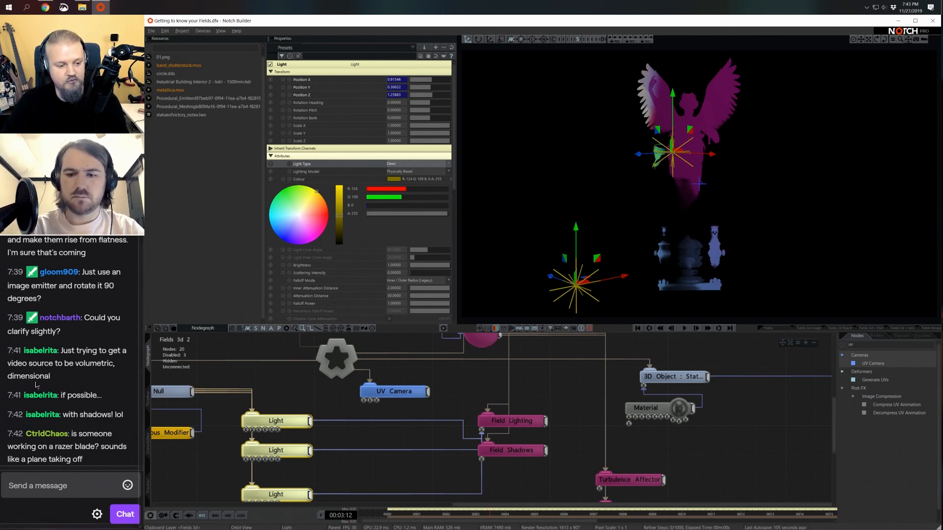
# Solo the existing Fields temperatures and dencities layer and examine the fire inside the glass sphere from several angles.
pyautogui.click(150, 399)
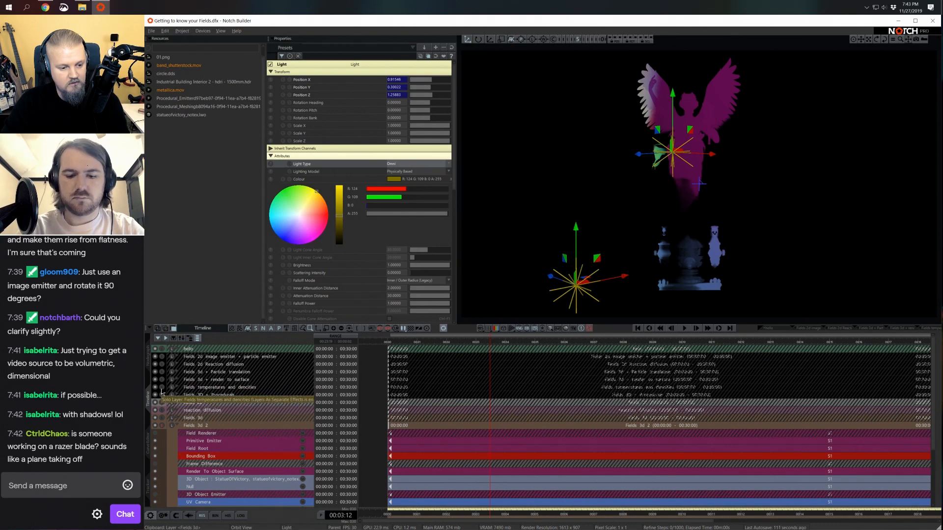
pyautogui.click(162, 389)
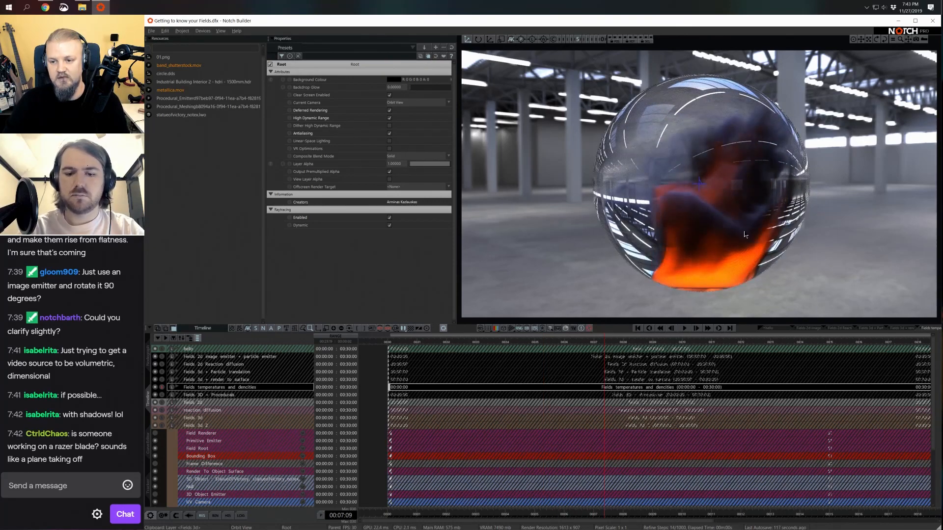
pyautogui.moveTo(649, 238); pyautogui.dragTo(681, 237)
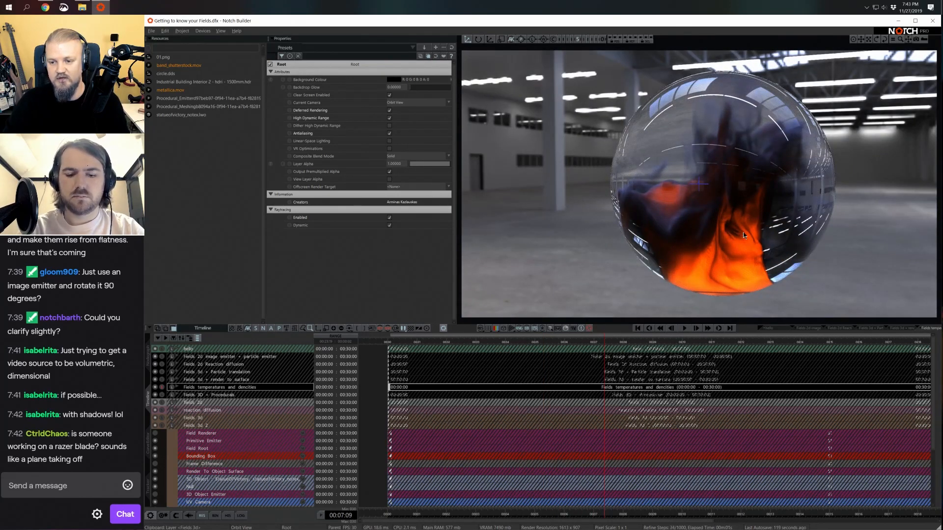
pyautogui.moveTo(750, 232); pyautogui.dragTo(761, 214)
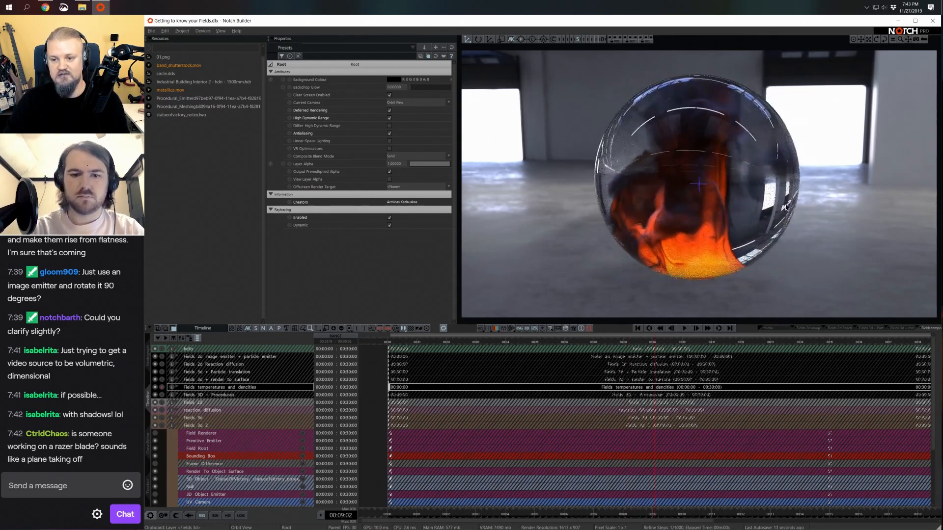
pyautogui.moveTo(765, 201); pyautogui.dragTo(687, 194)
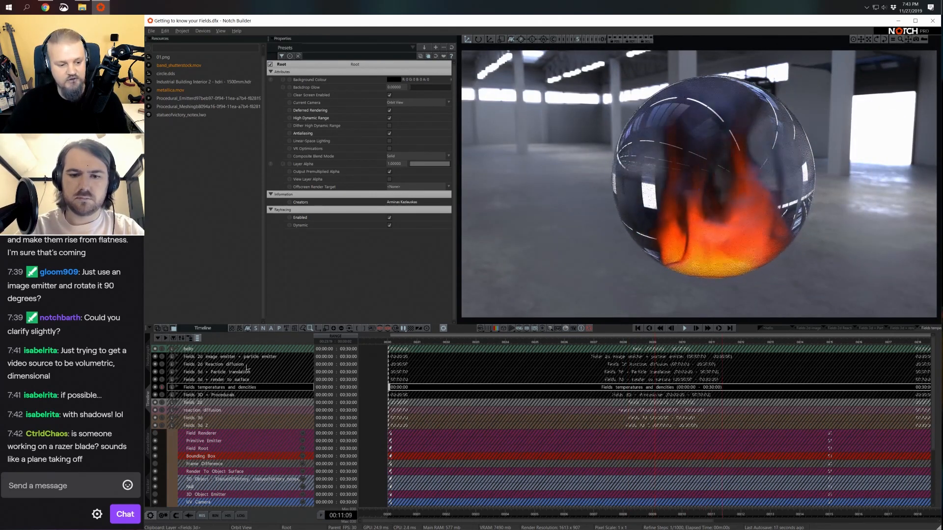
# Collapse the Fields 3d 2 layer and insert a new blank layer named "tempretures and dencities".
pyautogui.click(178, 427)
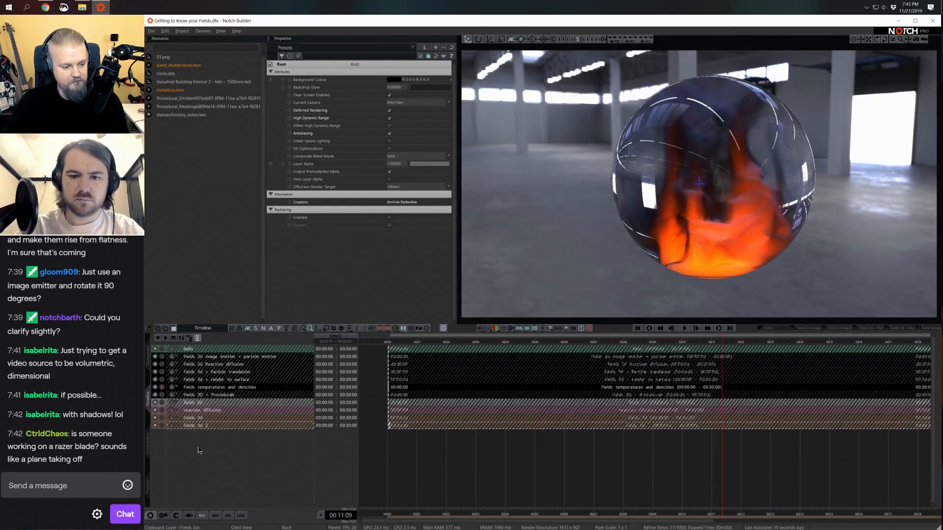
pyautogui.rightClick(231, 459)
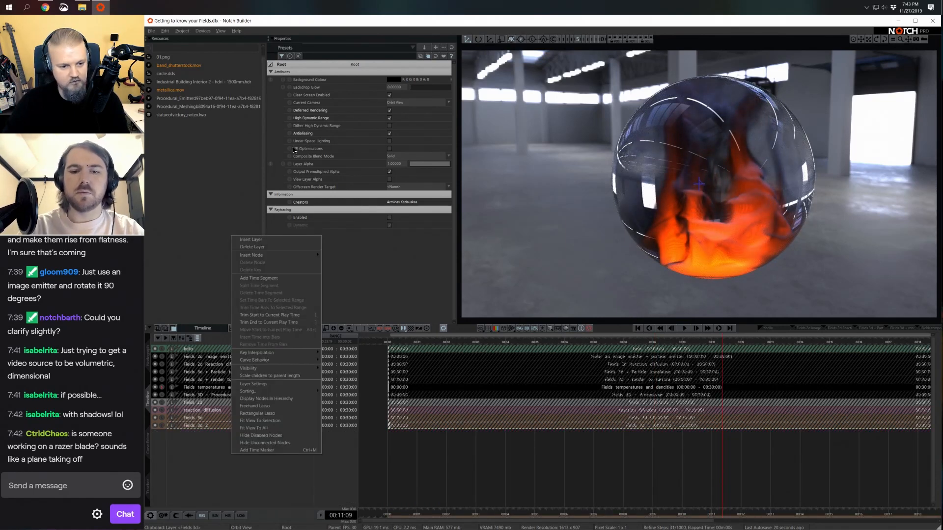
pyautogui.click(280, 238)
pyautogui.press('BackSpace')
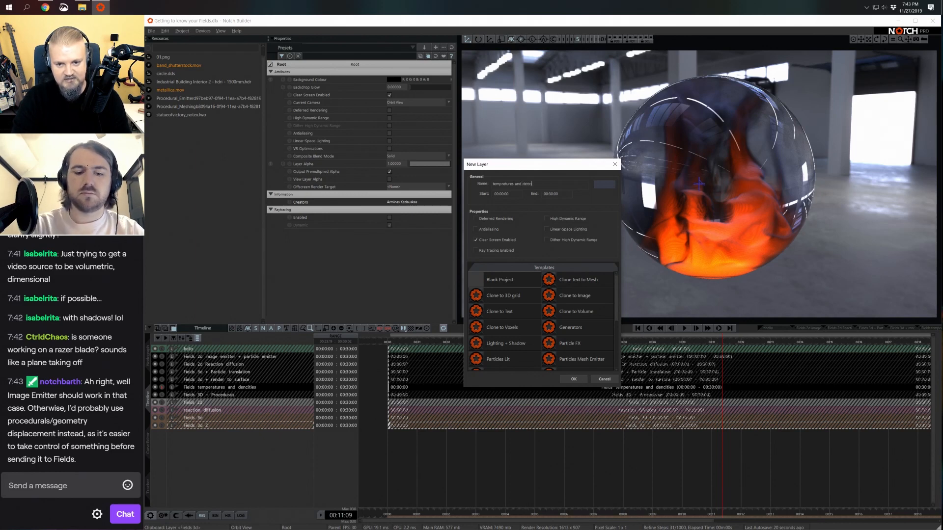
pyautogui.write('tempretures and dencities')
pyautogui.press('Return')
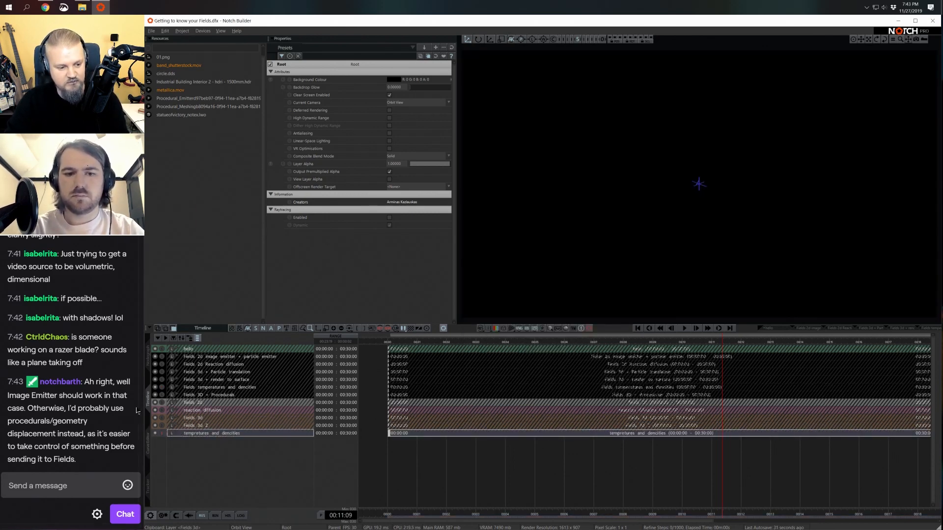
# Add a Field Root node to the new layer's nodegraph, connected to the Root.
pyautogui.click(148, 354)
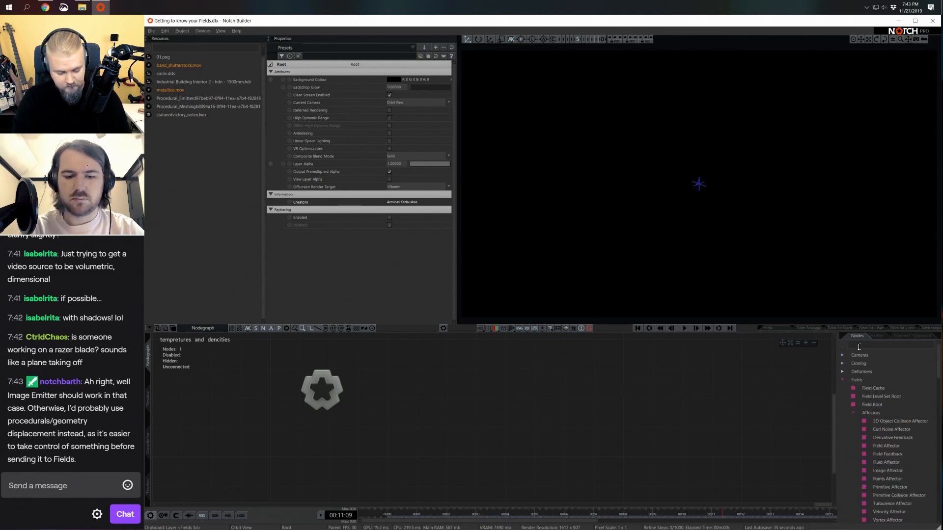
pyautogui.write('root')
pyautogui.press('Down')
pyautogui.press('Down')
pyautogui.press('Return')
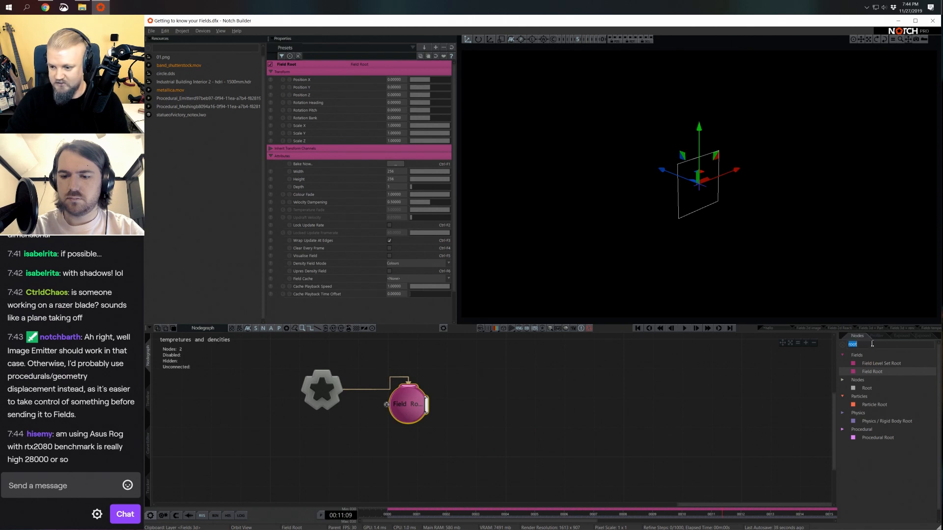
# Add a field Primitive Emitter and a Field Renderer, both connected to the Field Root.
pyautogui.press('BackSpace')
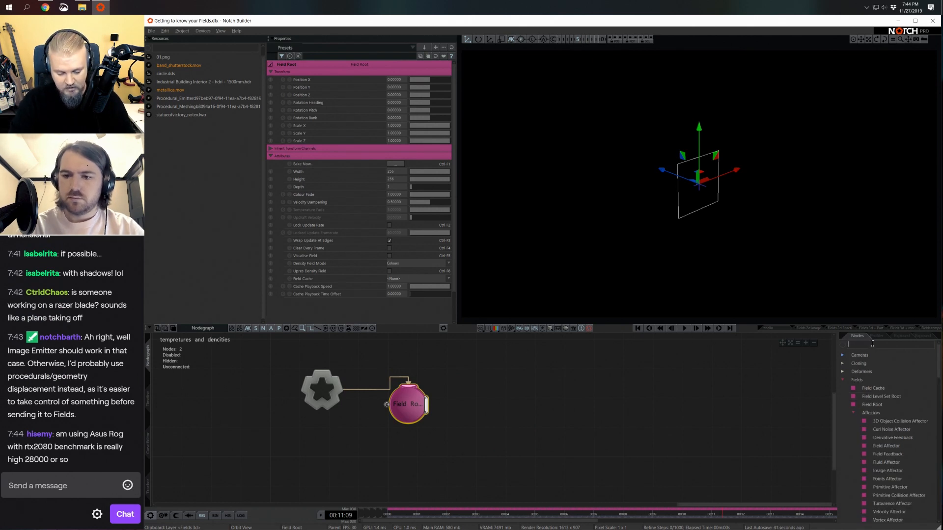
pyautogui.write('primi')
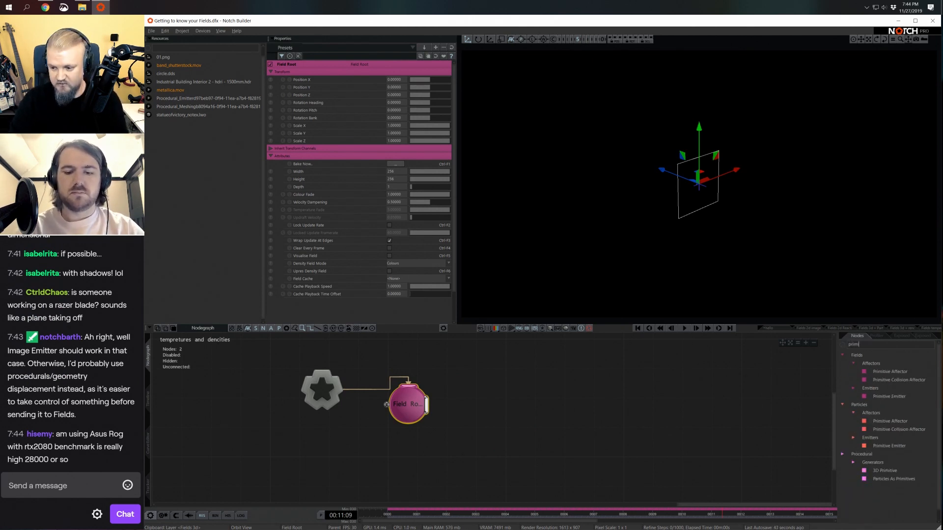
pyautogui.moveTo(901, 395); pyautogui.dragTo(445, 395)
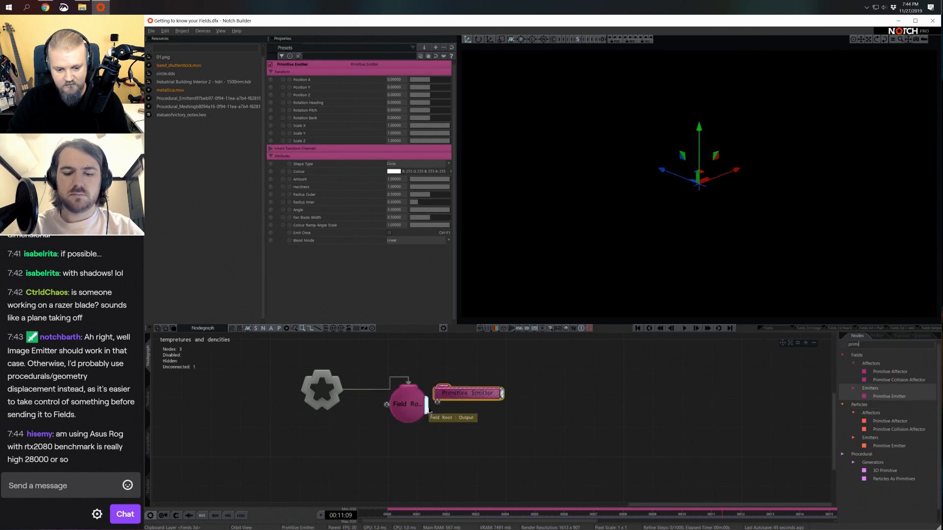
pyautogui.press('BackSpace')
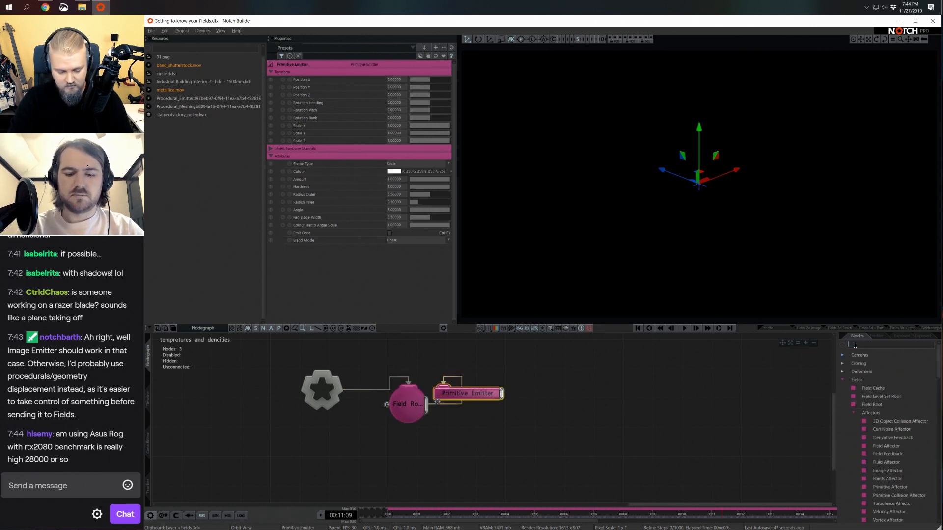
pyautogui.write('render')
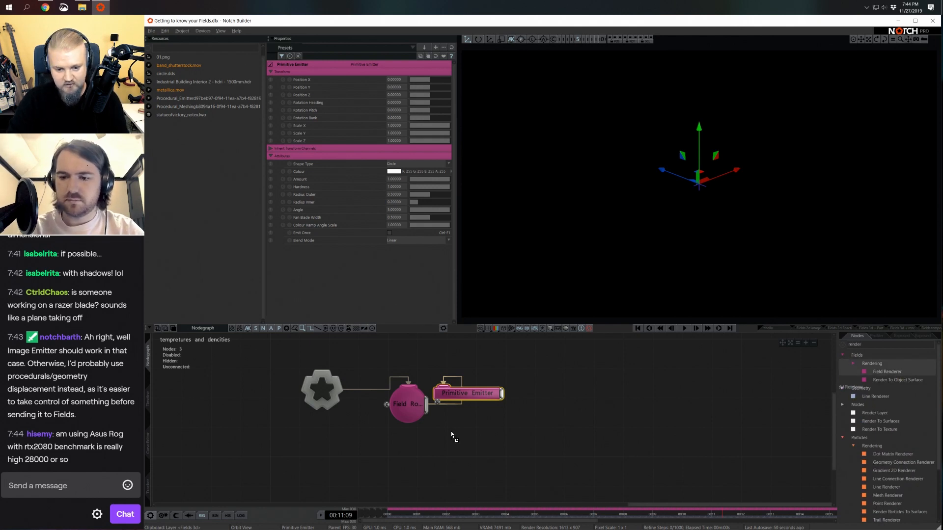
pyautogui.moveTo(451, 431); pyautogui.dragTo(452, 435)
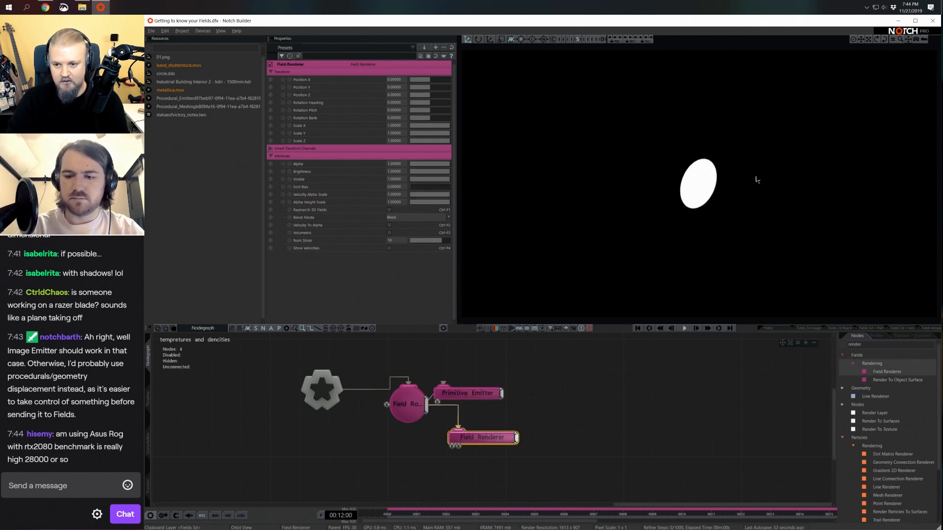
# Set the Field Root's width, height and depth to 100 each.
pyautogui.click(692, 207)
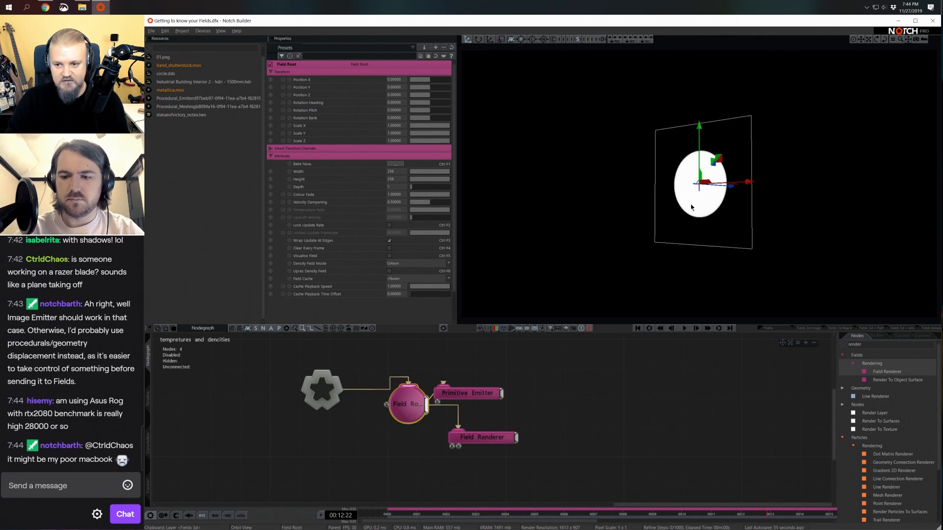
pyautogui.scroll(3, 613, 265)
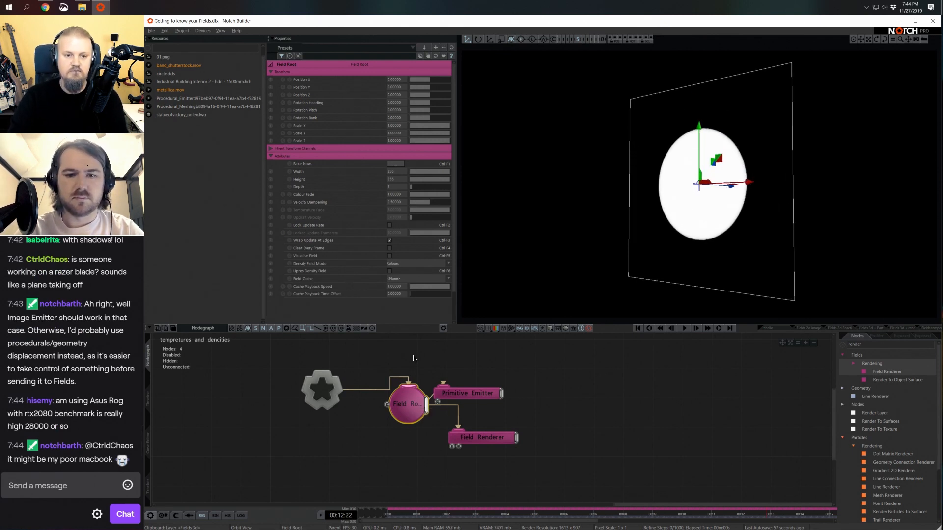
pyautogui.doubleClick(392, 172)
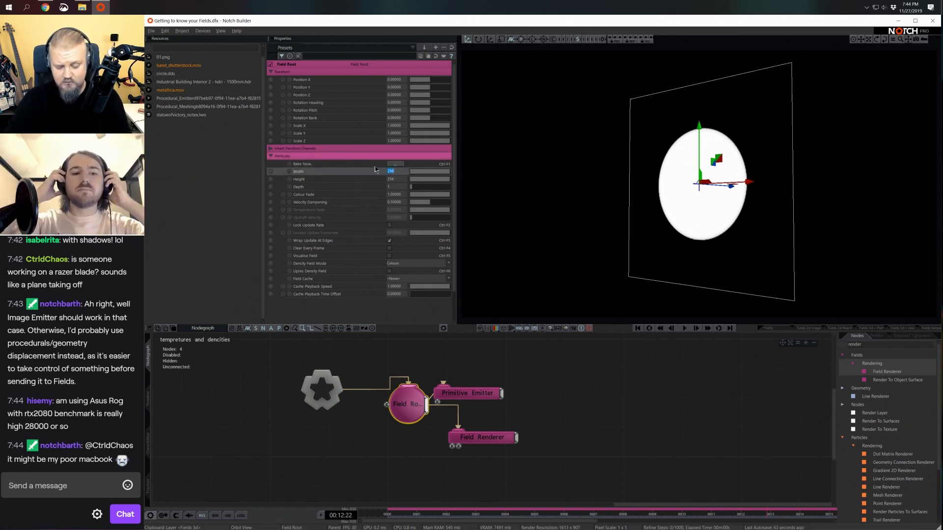
pyautogui.write('100')
pyautogui.press('Tab')
pyautogui.write('1')
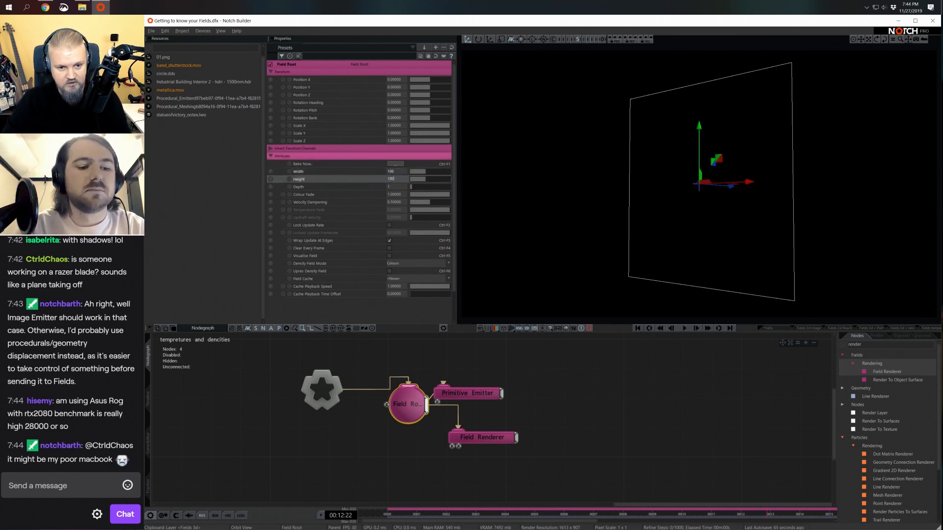
pyautogui.press('Tab')
pyautogui.write('100')
pyautogui.click(679, 471)
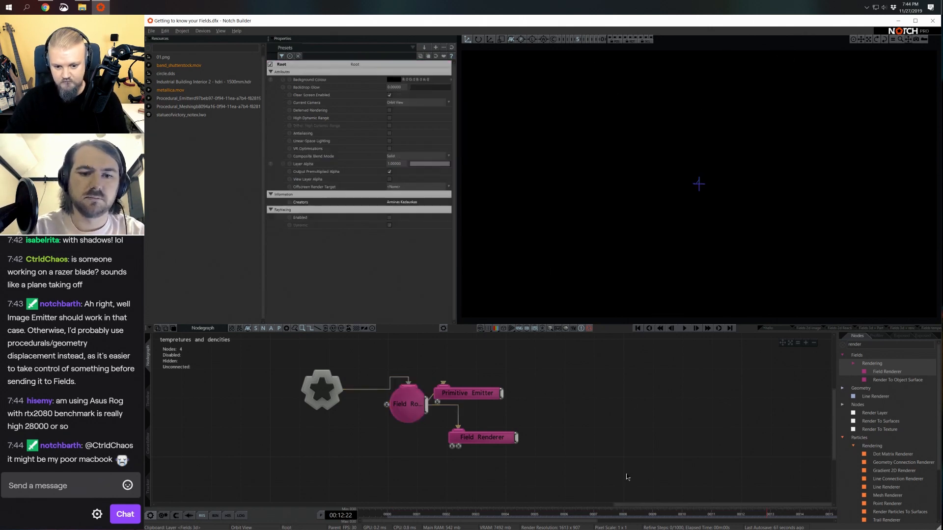
# Move the Primitive Emitter and the Field Renderer further away from the Field Root in the nodegraph.
pyautogui.click(408, 406)
pyautogui.click(471, 393)
pyautogui.moveTo(472, 393); pyautogui.dragTo(531, 394)
pyautogui.moveTo(487, 437); pyautogui.dragTo(516, 423)
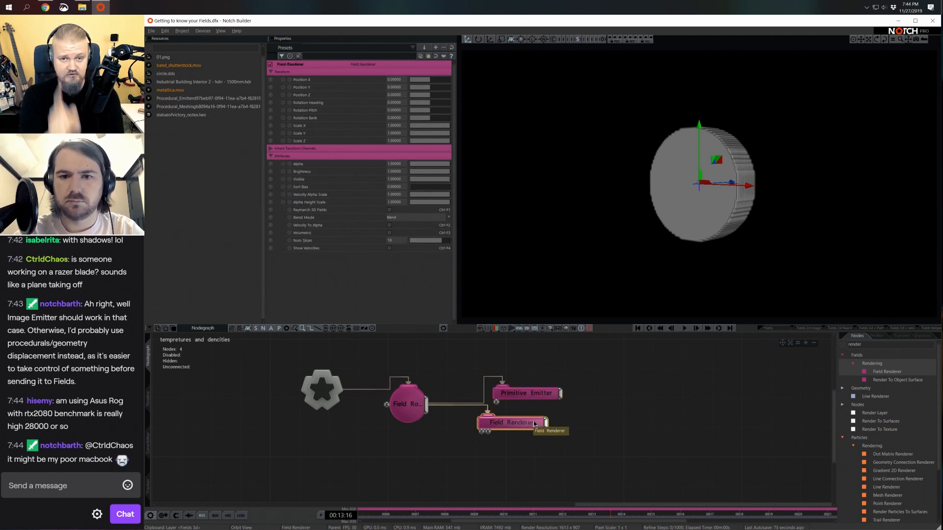
# Align the Primitive Emitter above the Field Renderer and set its shape type to Torus.
pyautogui.moveTo(546, 397); pyautogui.dragTo(532, 383)
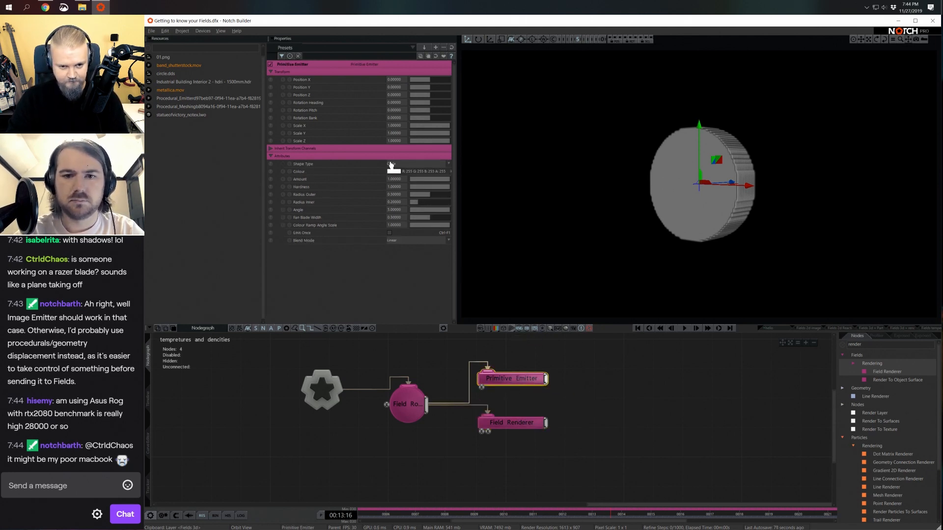
pyautogui.click(405, 166)
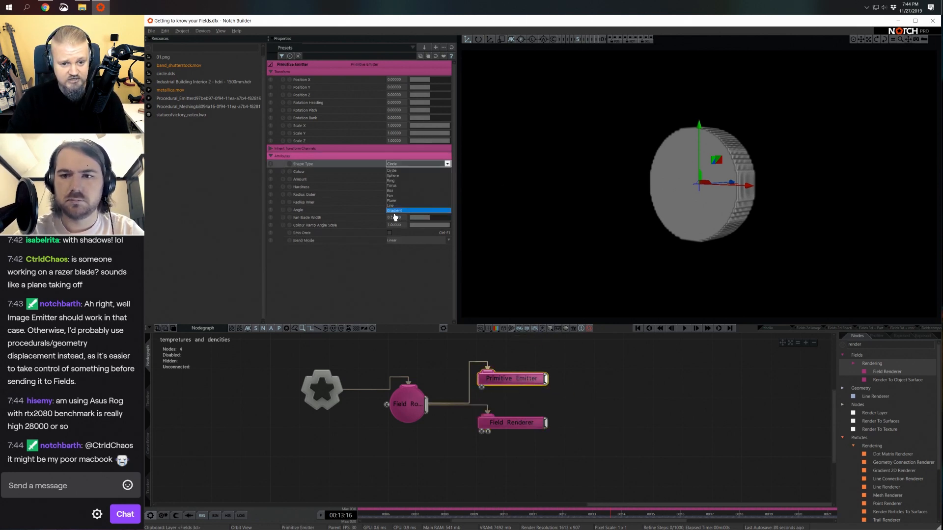
pyautogui.click(404, 186)
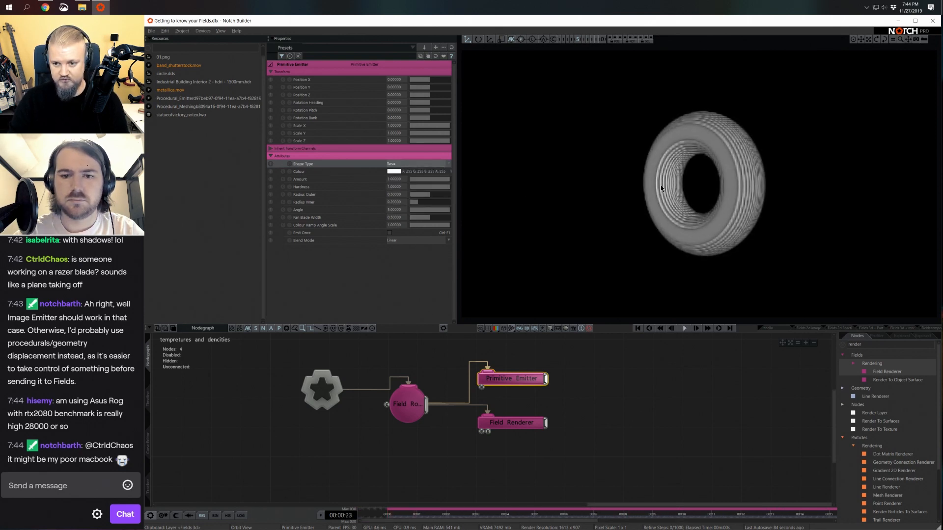
# Add a Shape 3D node below the Root in the nodegraph and connect it to the Root.
pyautogui.click(424, 405)
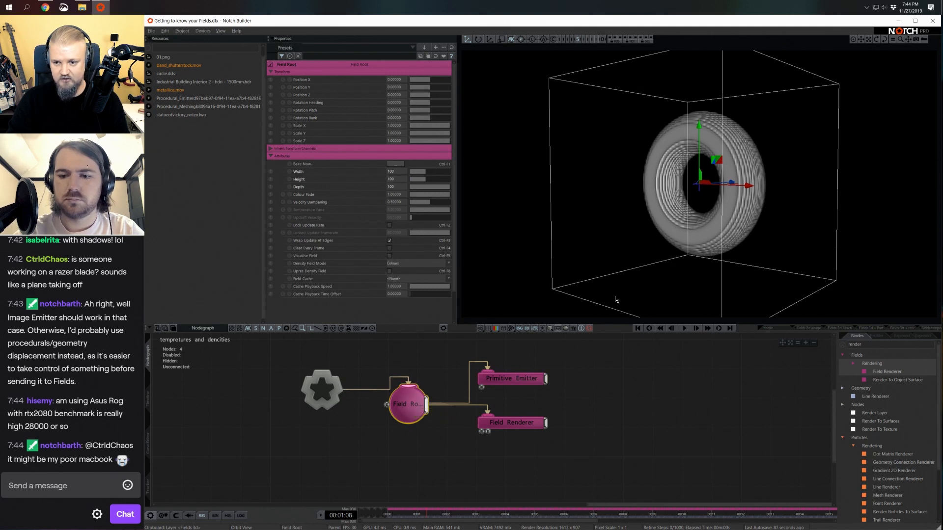
pyautogui.moveTo(639, 273); pyautogui.dragTo(632, 276)
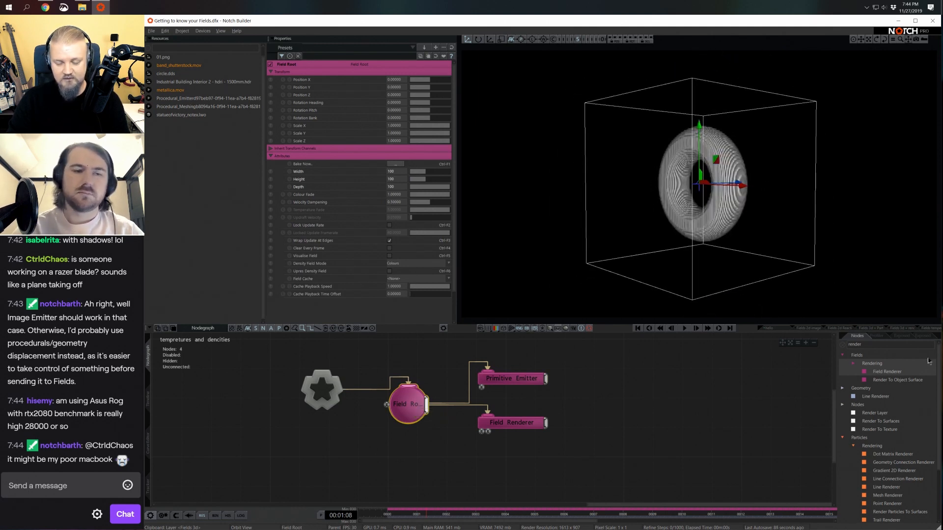
pyautogui.click(881, 346)
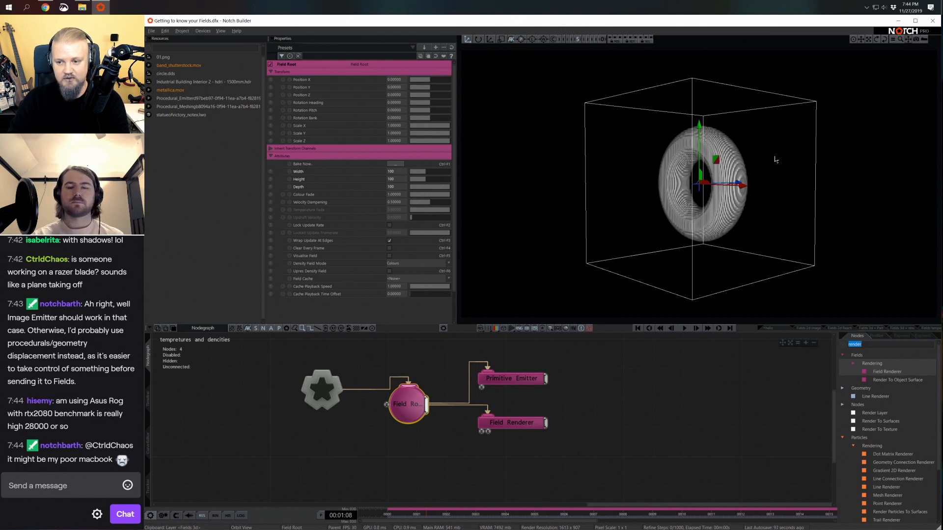
pyautogui.write('shape')
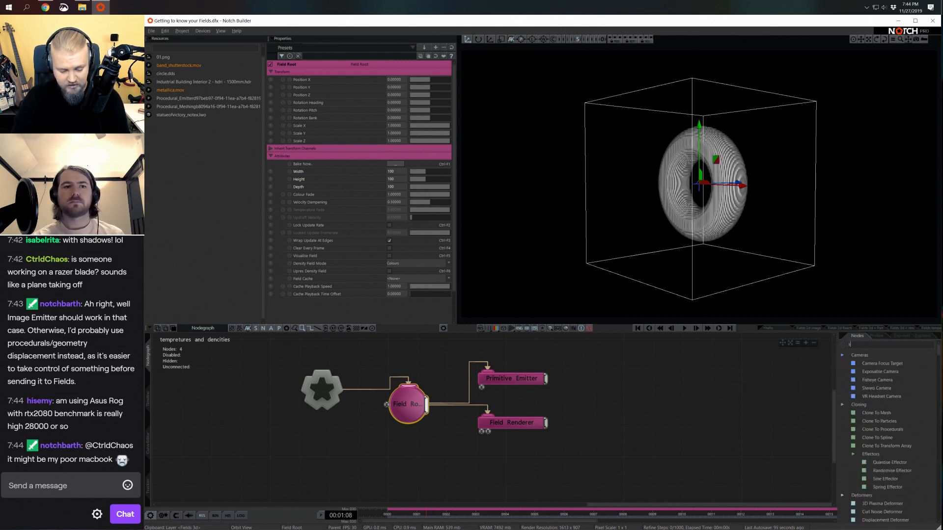
pyautogui.moveTo(896, 363); pyautogui.dragTo(320, 437)
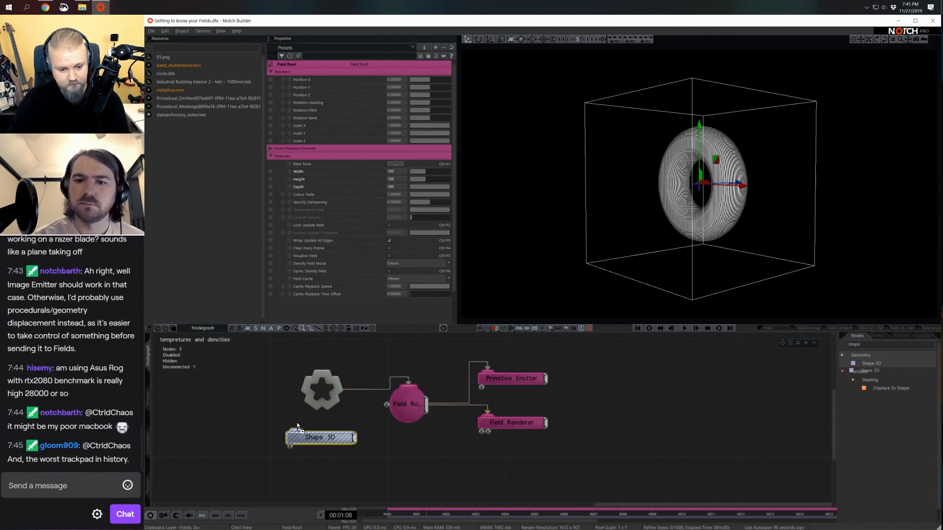
# Set the Shape 3D's size mode to Radius and its shape type to Box.
pyautogui.click(418, 179)
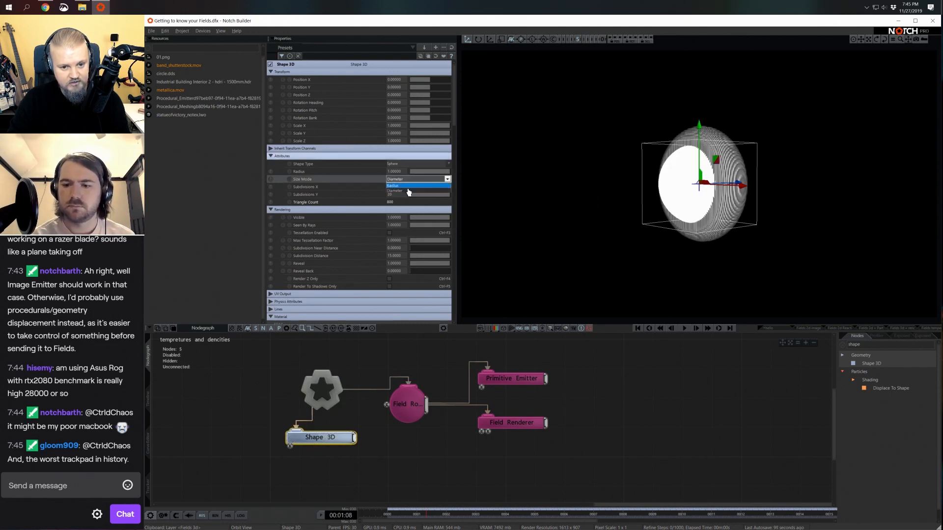
pyautogui.click(415, 194)
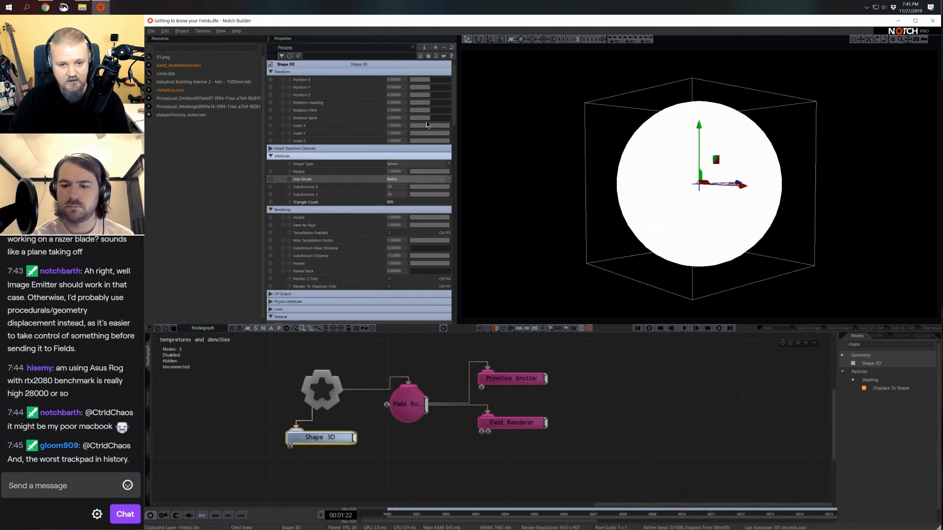
pyautogui.click(409, 165)
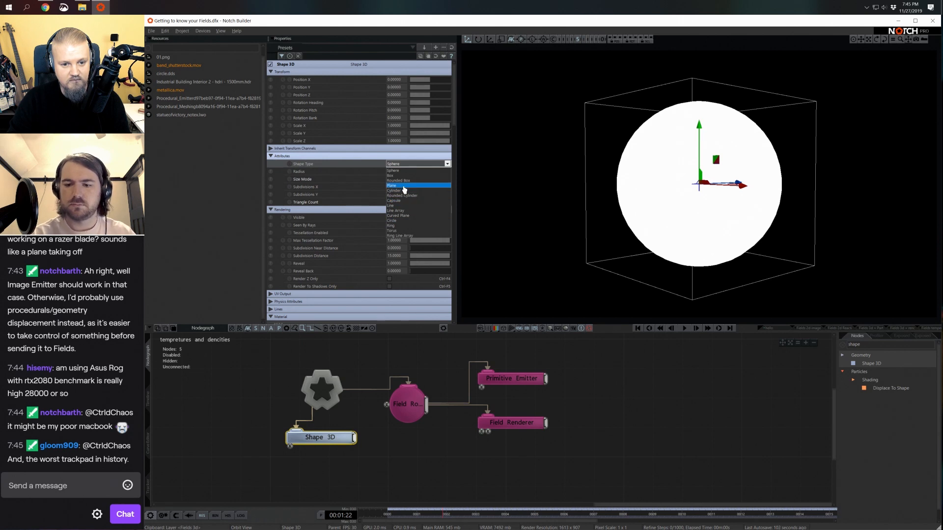
pyautogui.click(393, 175)
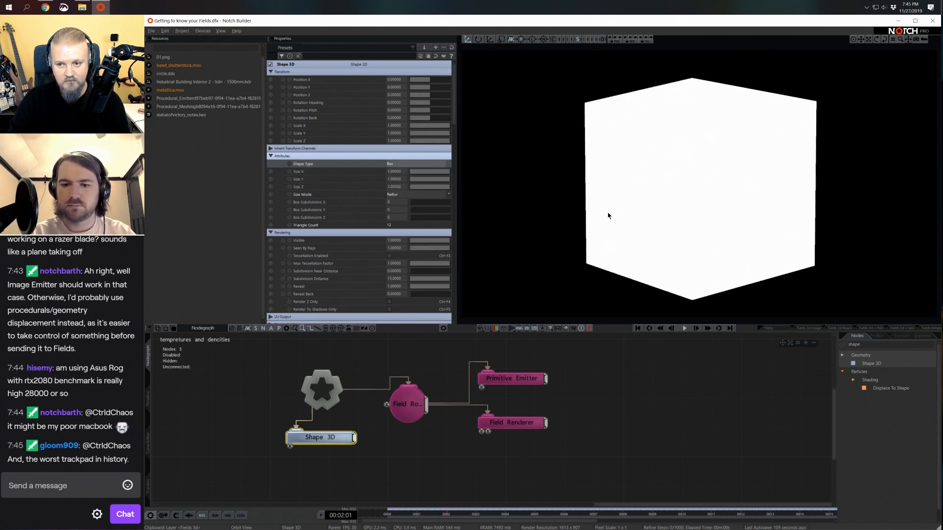
# Toggle the Shape 3D node off and on to compare its box with the Field Root's bounds.
pyautogui.click(374, 435)
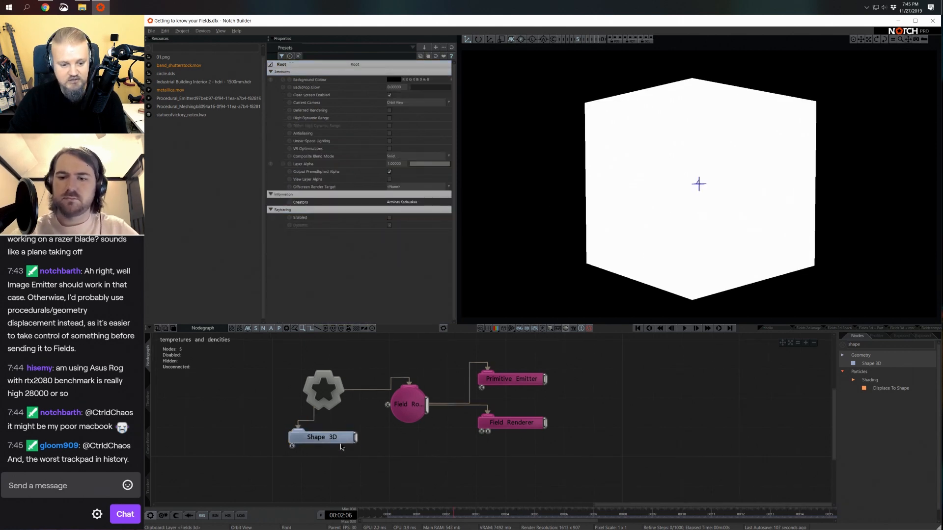
pyautogui.click(343, 441)
pyautogui.press('d')
pyautogui.press('d')
pyautogui.click(407, 419)
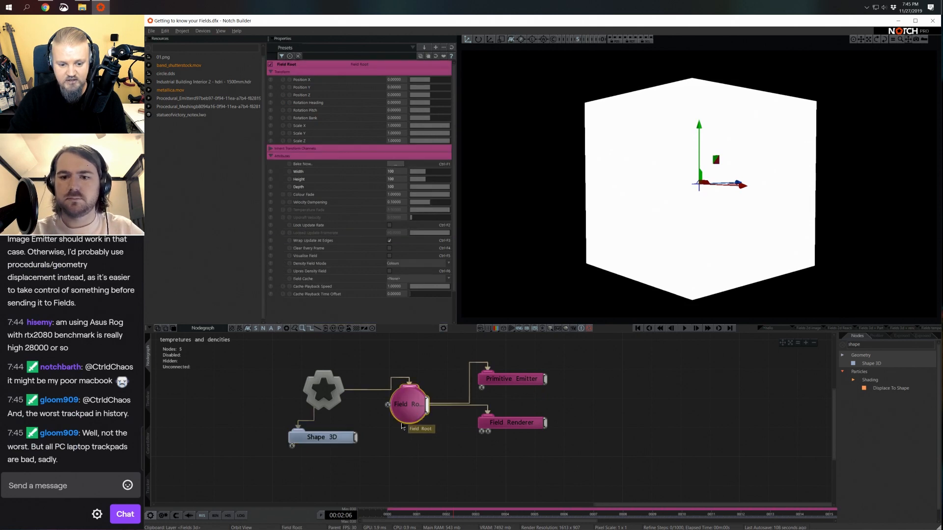
pyautogui.click(341, 442)
pyautogui.press('d')
pyautogui.click(375, 421)
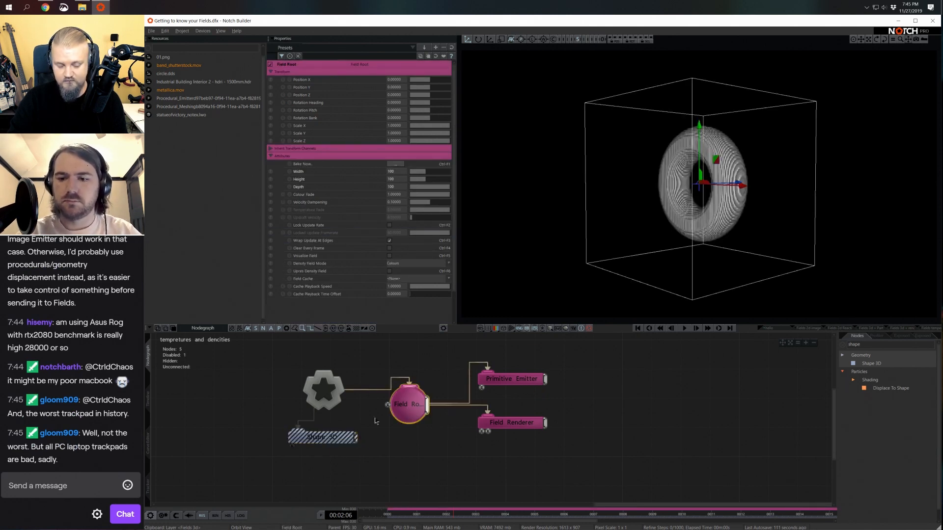
pyautogui.click(342, 441)
pyautogui.press('d')
# Show the Shape 3D box as a red wireframe, with Visible at 0 and Lines Visible at 1.
pyautogui.scroll(-5, 448, 290)
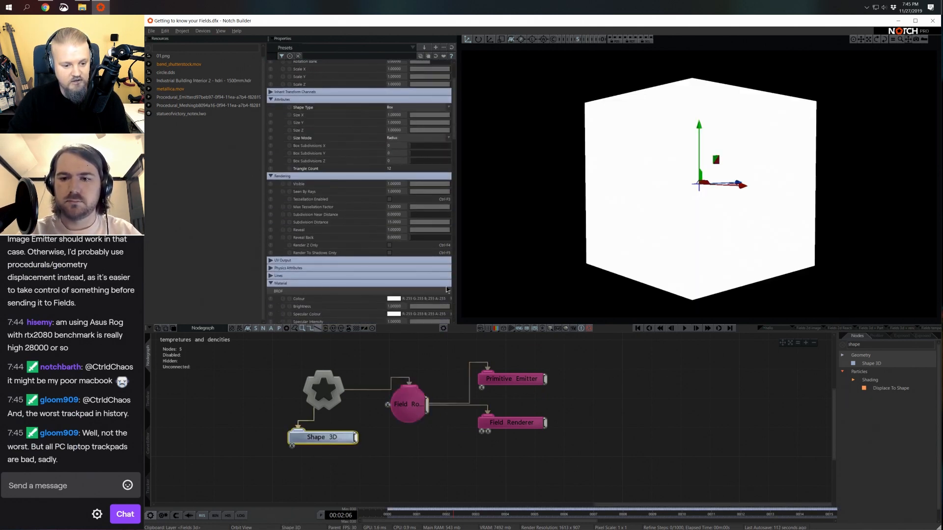
pyautogui.scroll(-3, 390, 295)
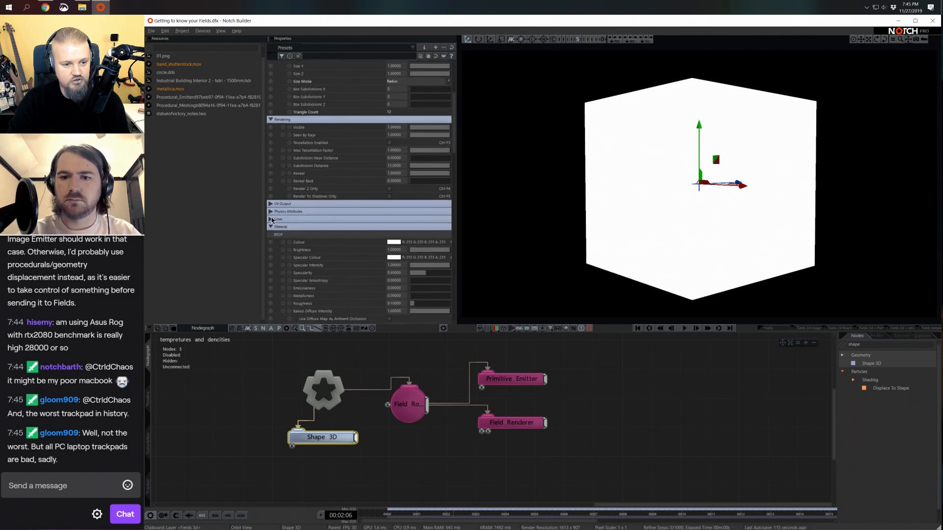
pyautogui.moveTo(447, 127); pyautogui.dragTo(315, 142)
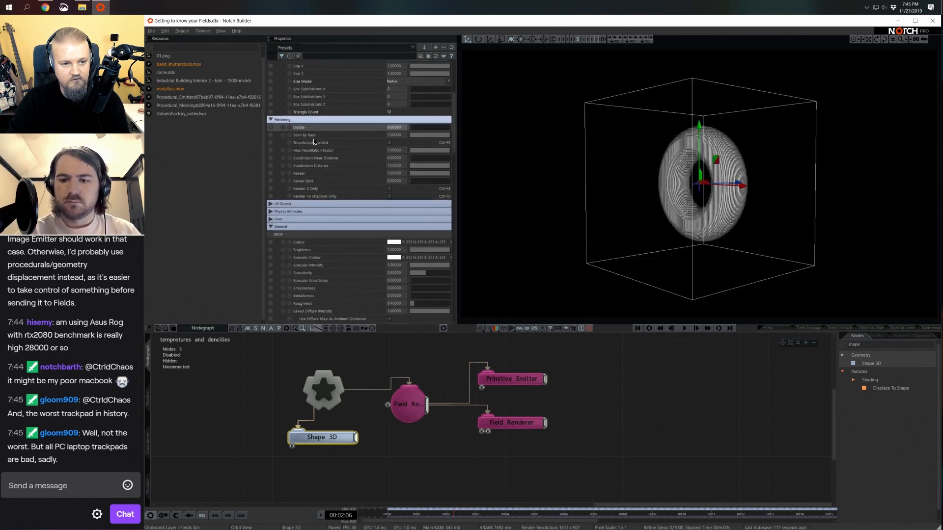
pyautogui.click(271, 219)
pyautogui.moveTo(424, 227); pyautogui.dragTo(531, 229)
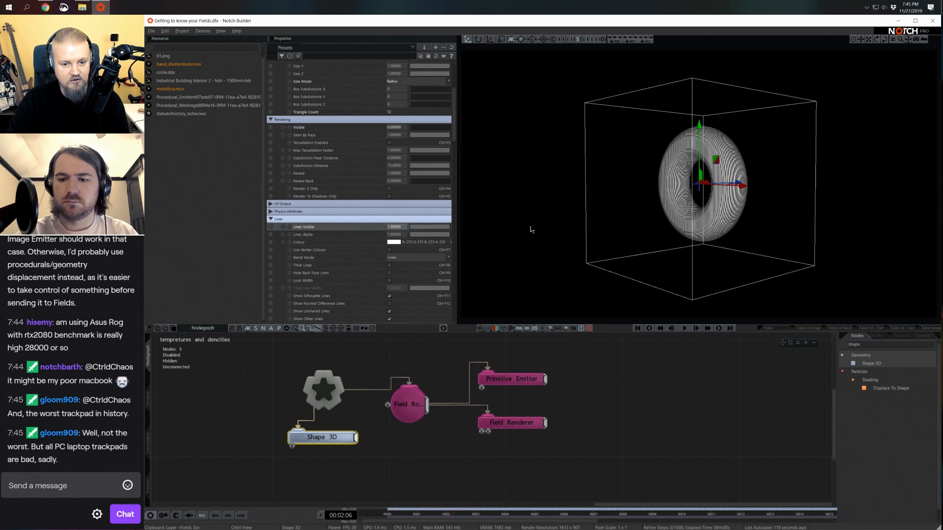
pyautogui.click(393, 242)
pyautogui.click(665, 452)
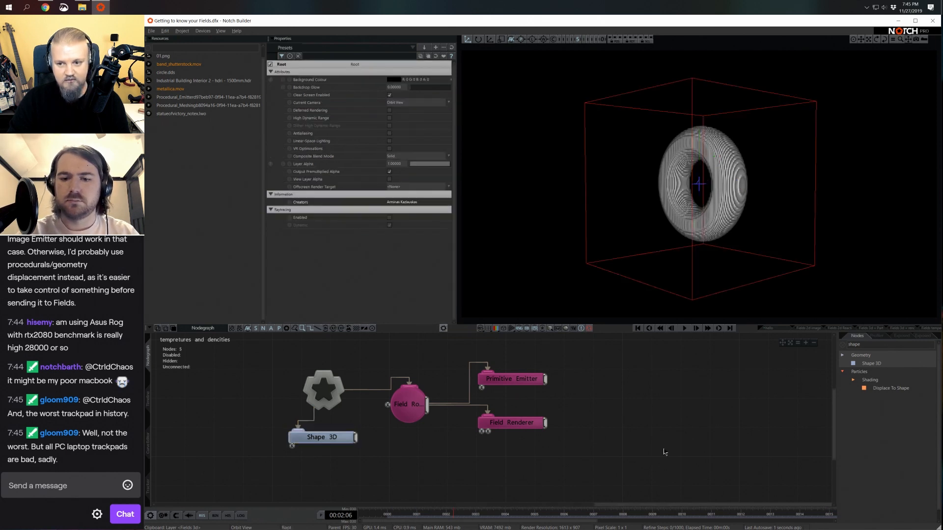
# Move the Shape 3D node in the nodegraph from below the Root to above and left of it.
pyautogui.moveTo(722, 287); pyautogui.dragTo(717, 261, button='right')
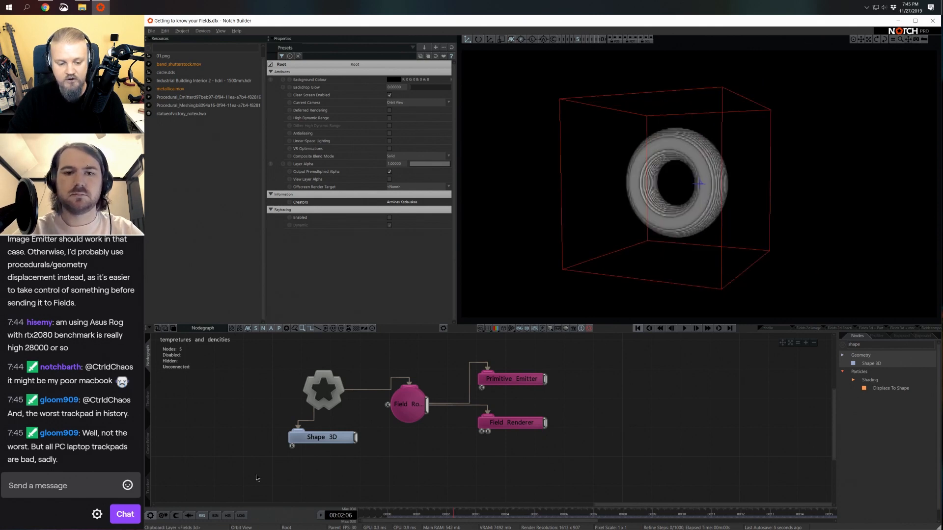
pyautogui.click(326, 434)
pyautogui.moveTo(325, 434); pyautogui.dragTo(251, 360)
# Rotate the Primitive Emitter to a pitch of -90 so the torus lies flat, and restart the simulation.
pyautogui.click(511, 379)
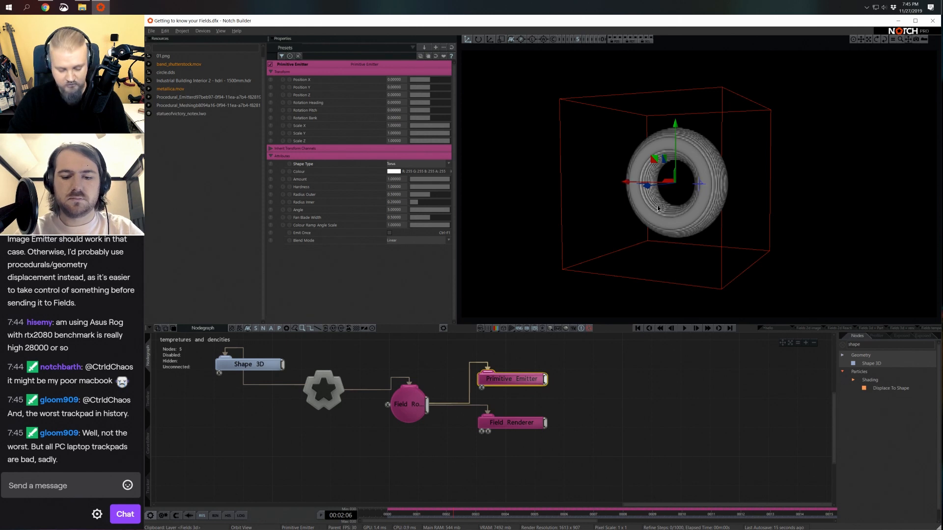
pyautogui.press('e')
pyautogui.moveTo(654, 197); pyautogui.dragTo(663, 159)
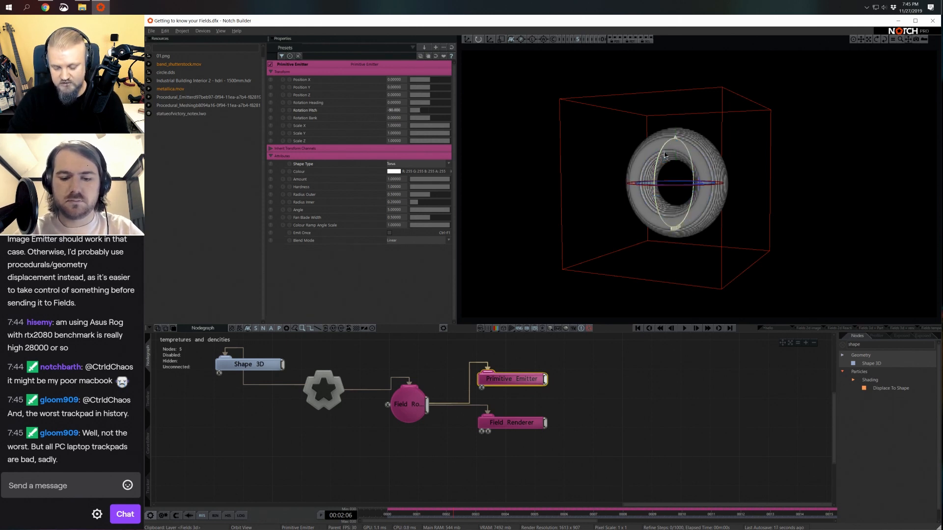
pyautogui.press('Home')
pyautogui.moveTo(789, 159); pyautogui.dragTo(769, 212, button='middle')
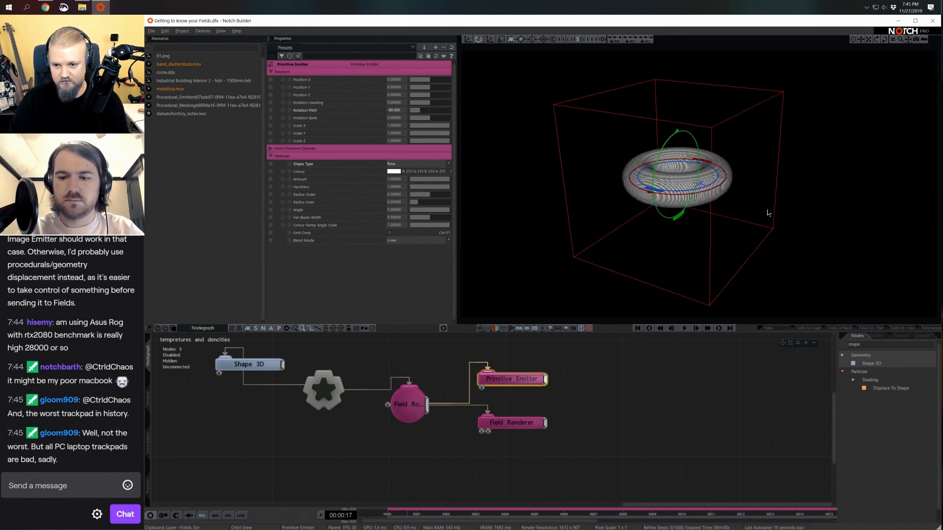
# Move the Primitive Emitter down its Y axis to the floor of the red box and replay from the start.
pyautogui.click(467, 39)
pyautogui.moveTo(658, 148); pyautogui.dragTo(678, 193)
pyautogui.press('Home')
pyautogui.press('space')
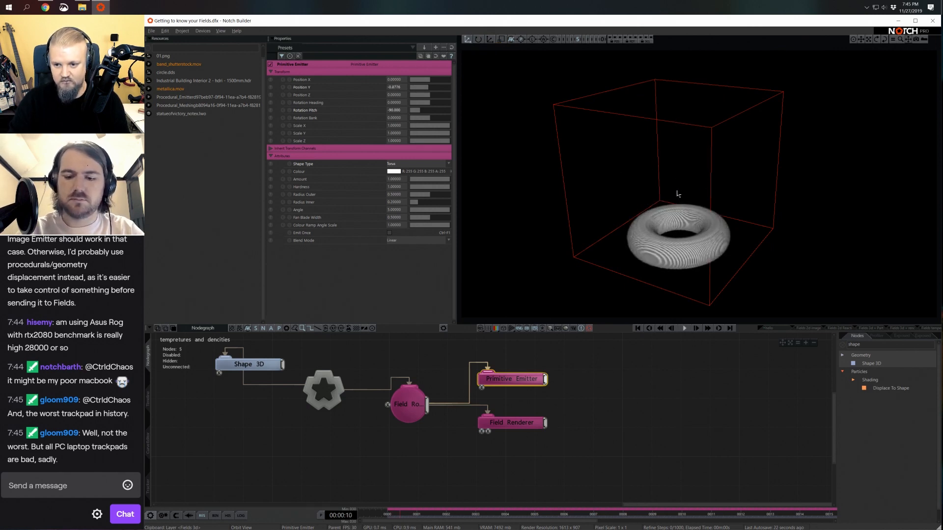
pyautogui.moveTo(692, 264); pyautogui.dragTo(717, 212, button='middle')
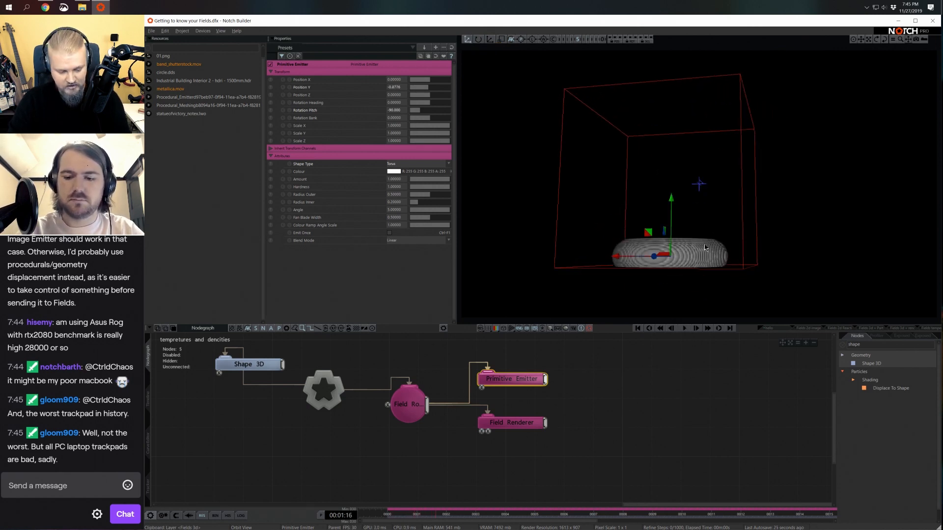
# Set the Primitive Emitter's X, Y and Z scale to 0.5 each.
pyautogui.press('r')
pyautogui.moveTo(716, 257); pyautogui.dragTo(707, 259)
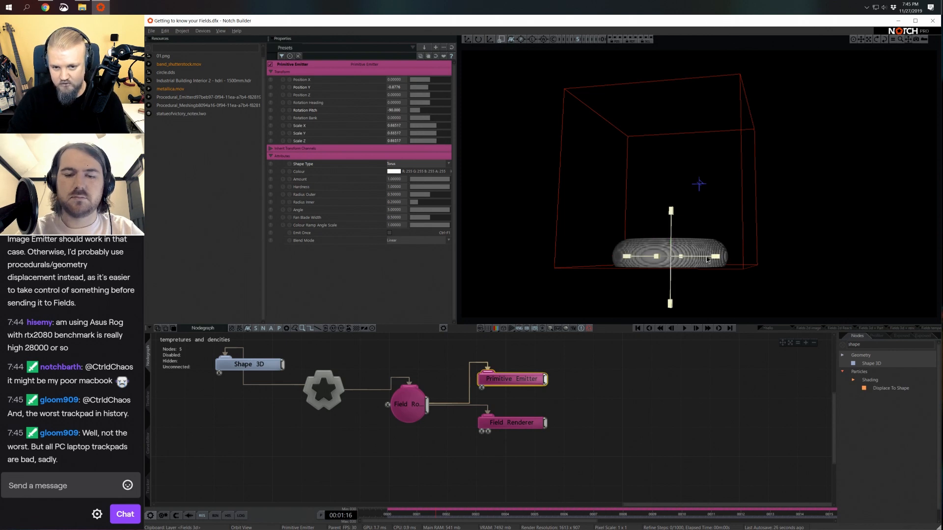
pyautogui.doubleClick(398, 126)
pyautogui.write('.5')
pyautogui.press('Tab')
pyautogui.write('.5')
pyautogui.press('Tab')
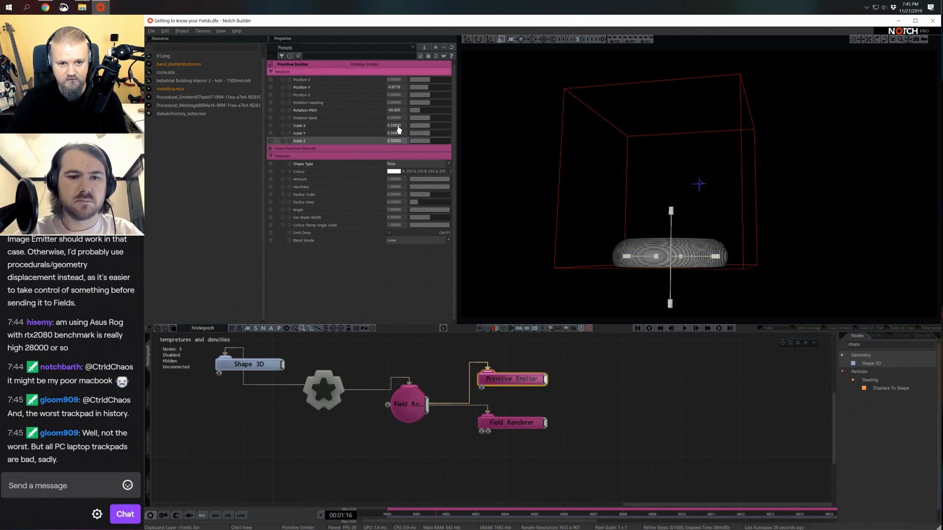
pyautogui.press('Return')
# Set the Field Root's Density Field Mode to Densities and Temperatures.
pyautogui.moveTo(533, 182); pyautogui.dragTo(589, 236, button='middle')
pyautogui.scroll(2, 671, 237)
pyautogui.moveTo(671, 239); pyautogui.dragTo(690, 269, button='middle')
pyautogui.scroll(2, 688, 250)
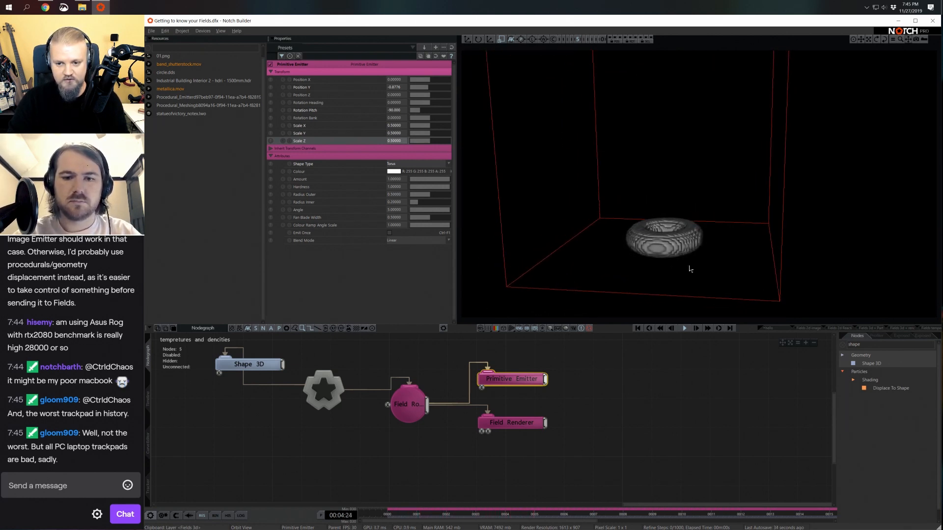
pyautogui.press('space')
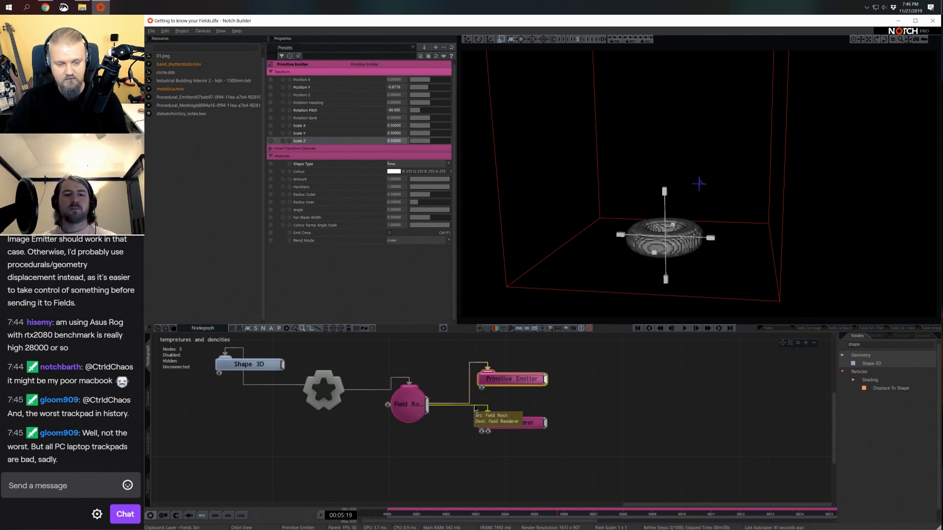
pyautogui.click(416, 409)
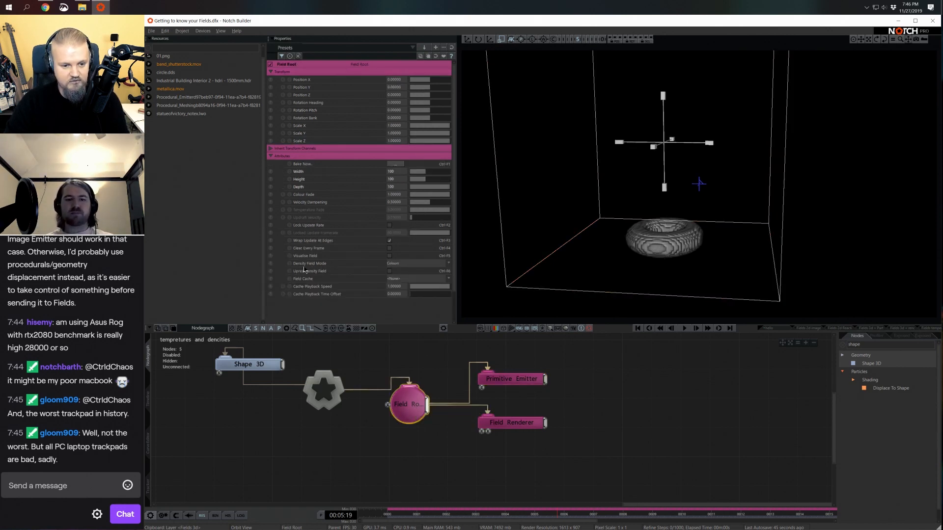
pyautogui.click(393, 264)
pyautogui.click(418, 280)
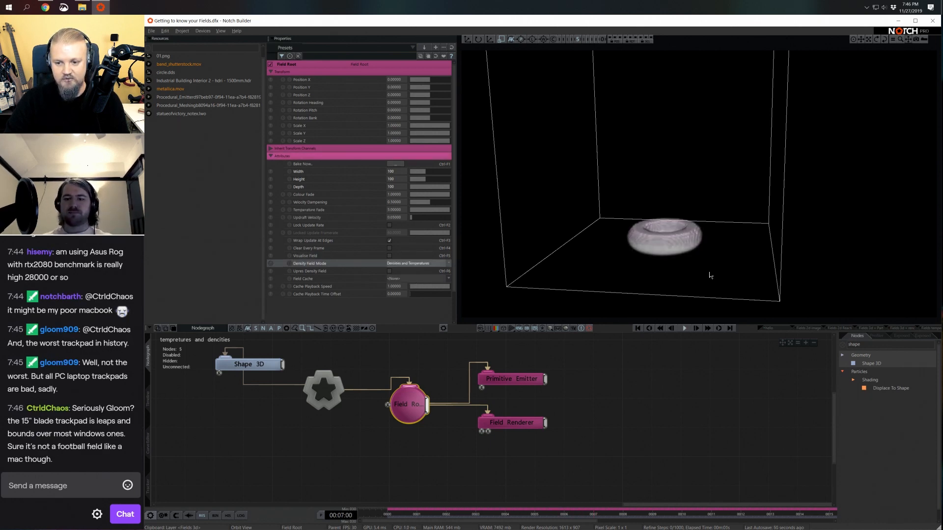
# Enable Upres Density Field on the Field Root and inspect the rising volume from other angles.
pyautogui.click(390, 273)
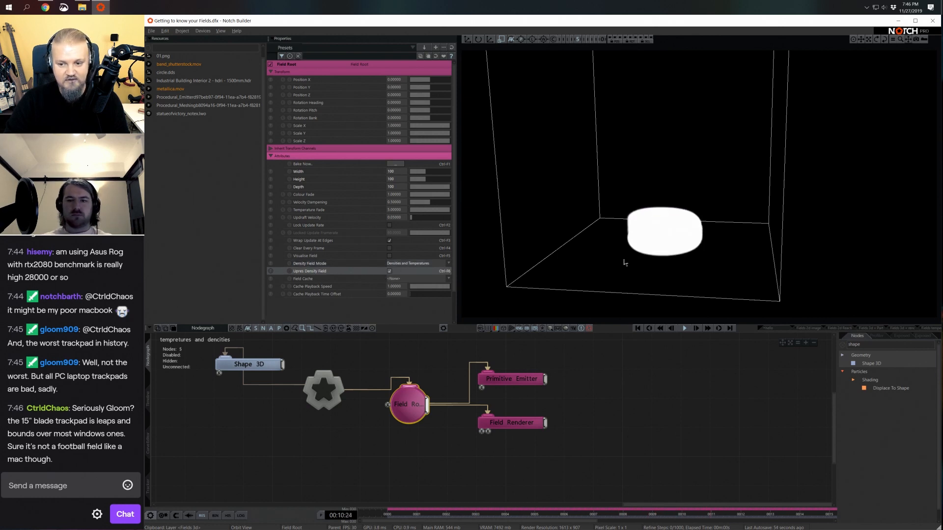
pyautogui.moveTo(669, 260); pyautogui.dragTo(675, 245)
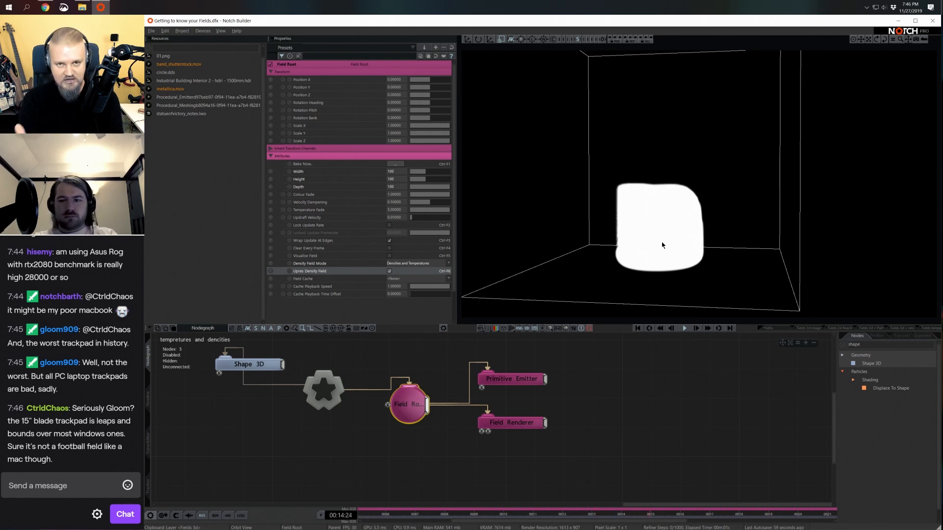
pyautogui.moveTo(663, 243); pyautogui.dragTo(671, 246)
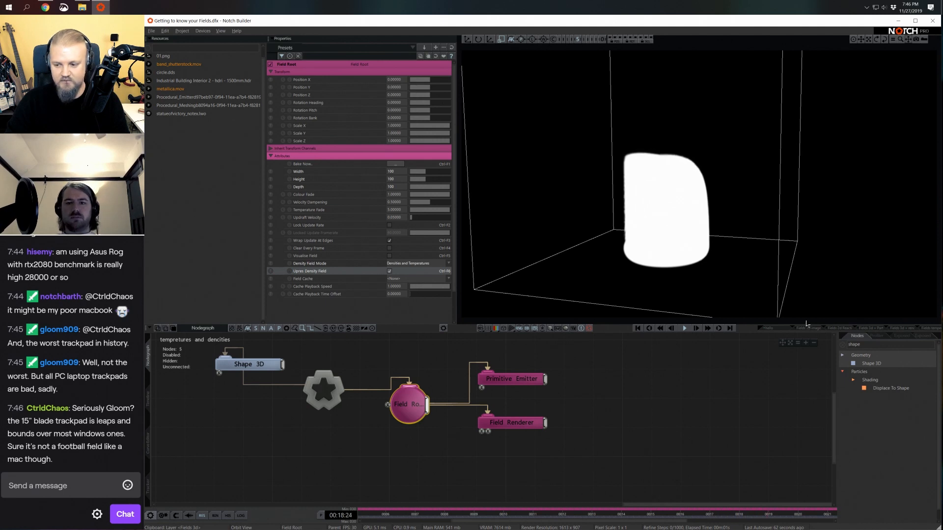
# Add a field Fluid Affector node to the nodegraph beside the Primitive Emitter.
pyautogui.doubleClick(870, 346)
pyautogui.write('fl')
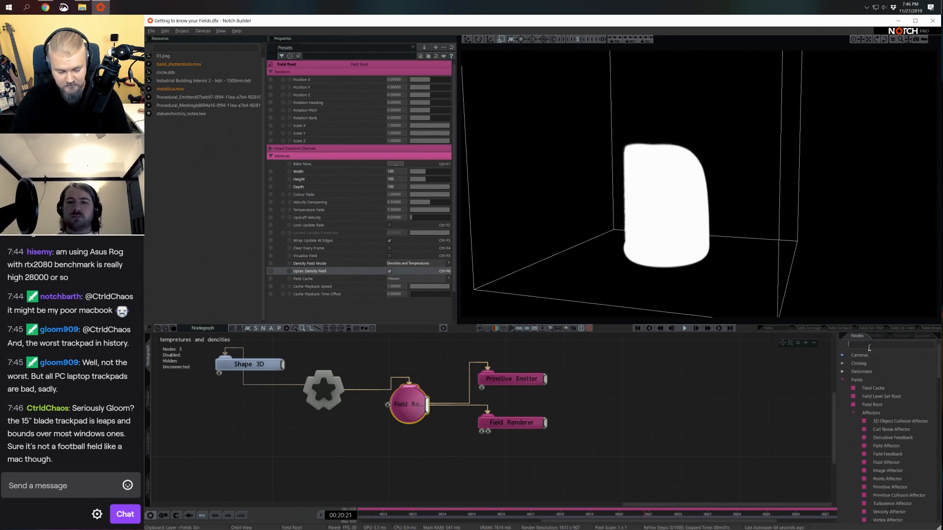
pyautogui.write('ui')
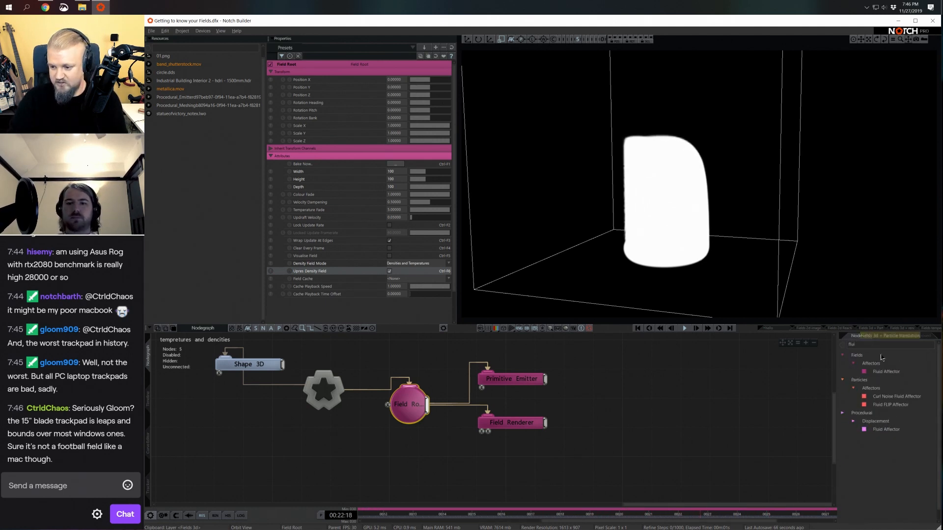
pyautogui.moveTo(886, 371); pyautogui.dragTo(609, 376)
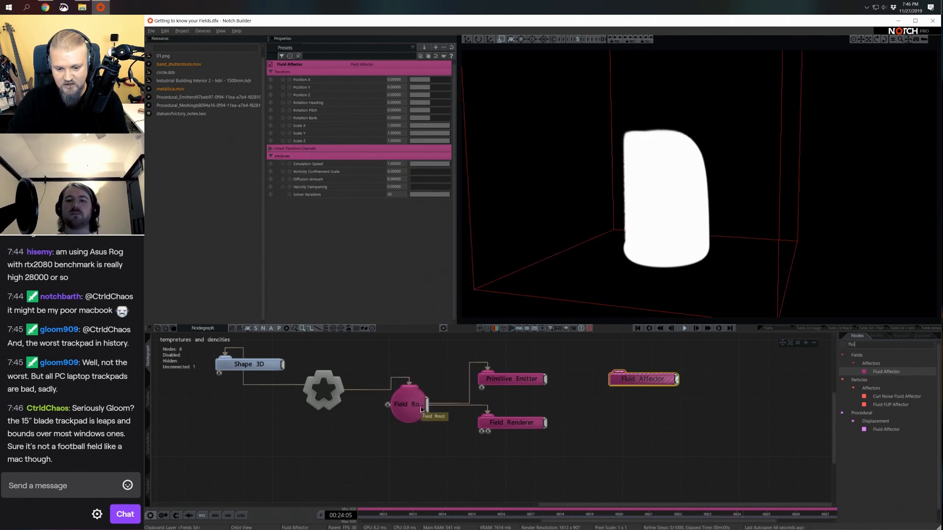
# Connect the Fluid Affector to the Field Root and inspect the rising volume inside its bounds.
pyautogui.moveTo(427, 405); pyautogui.dragTo(641, 382)
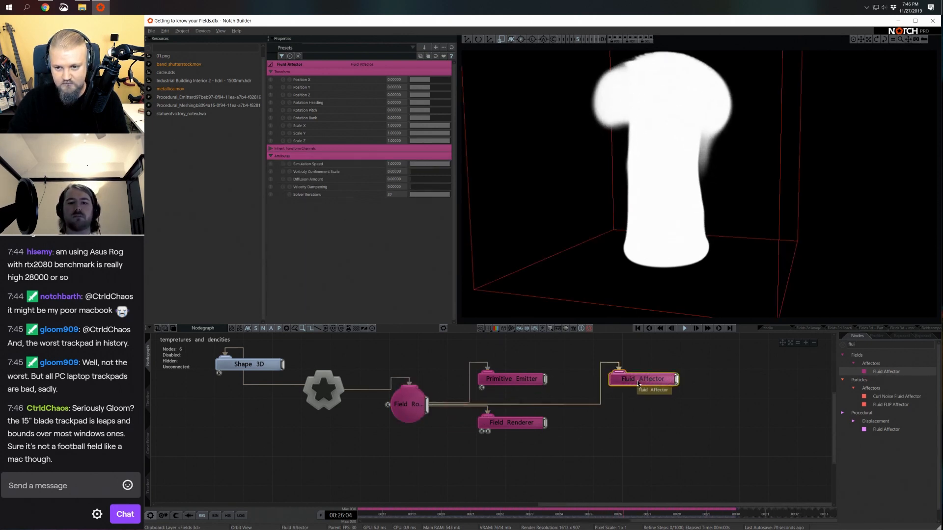
pyautogui.scroll(-3, 750, 245)
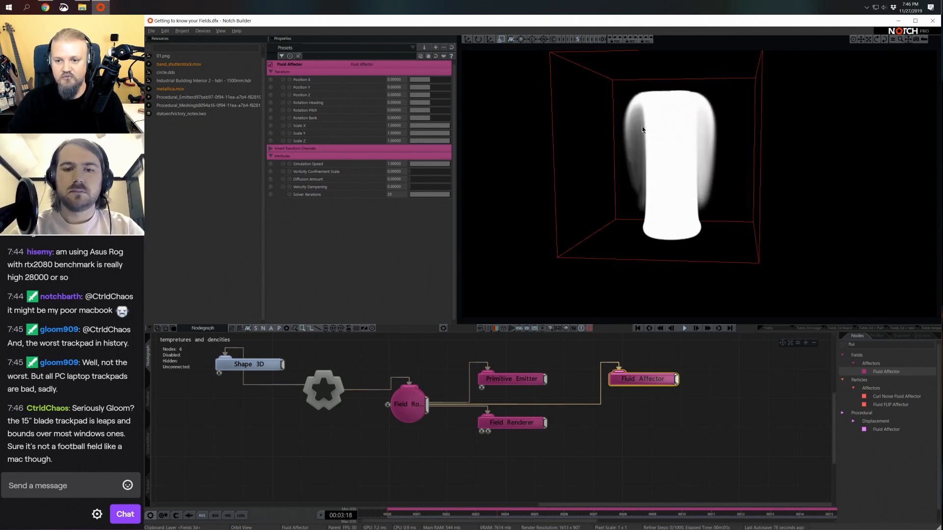
pyautogui.moveTo(682, 147); pyautogui.dragTo(700, 174)
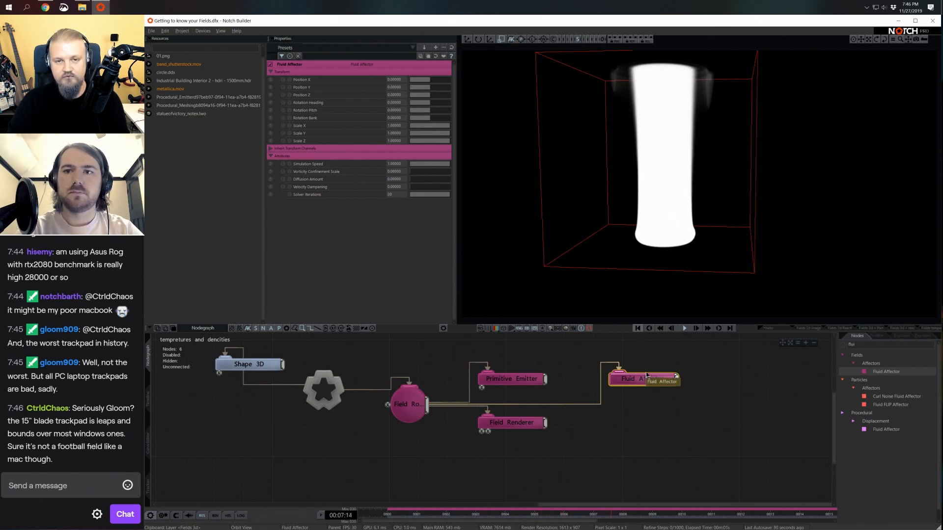
# Add a Field Shadows node under the Field Root and set its Temperature Emissive Colour to orange (R 255, G 114, B 0).
pyautogui.click(863, 346)
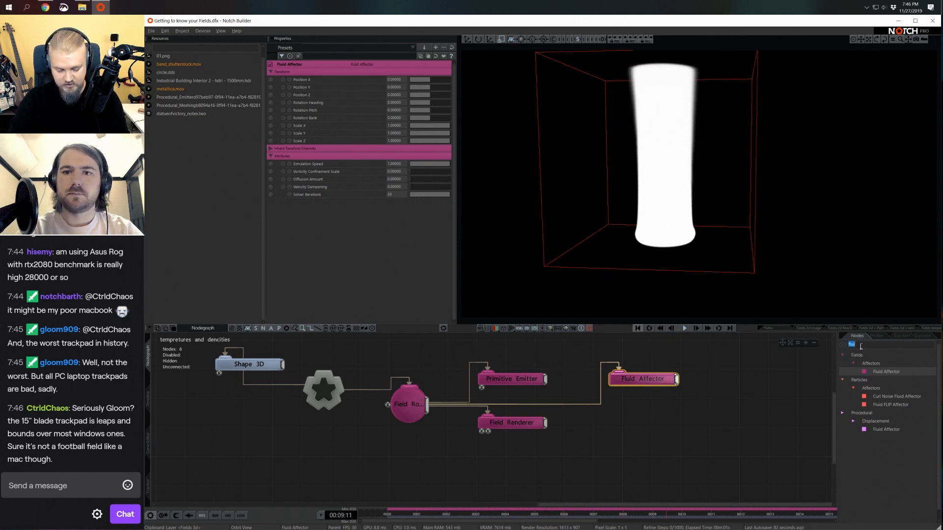
pyautogui.write('field sha')
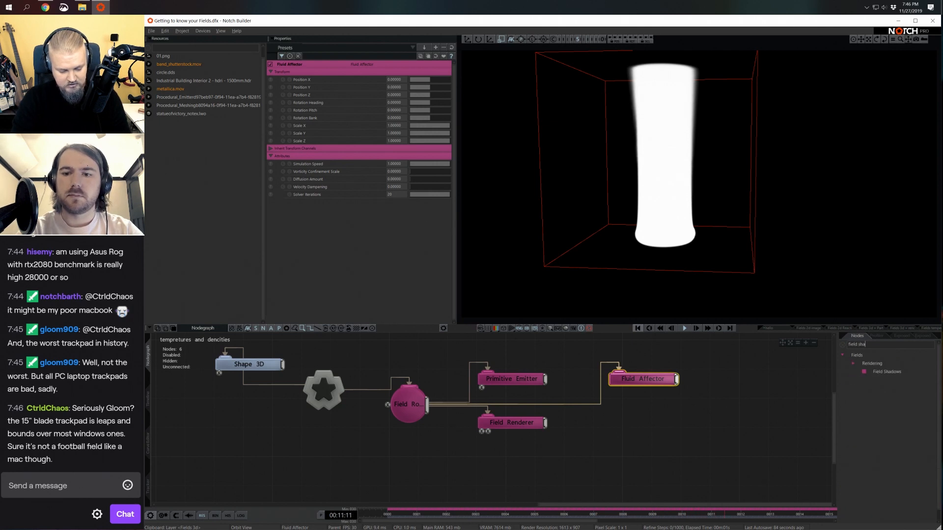
pyautogui.write('d')
pyautogui.moveTo(887, 372); pyautogui.dragTo(432, 436)
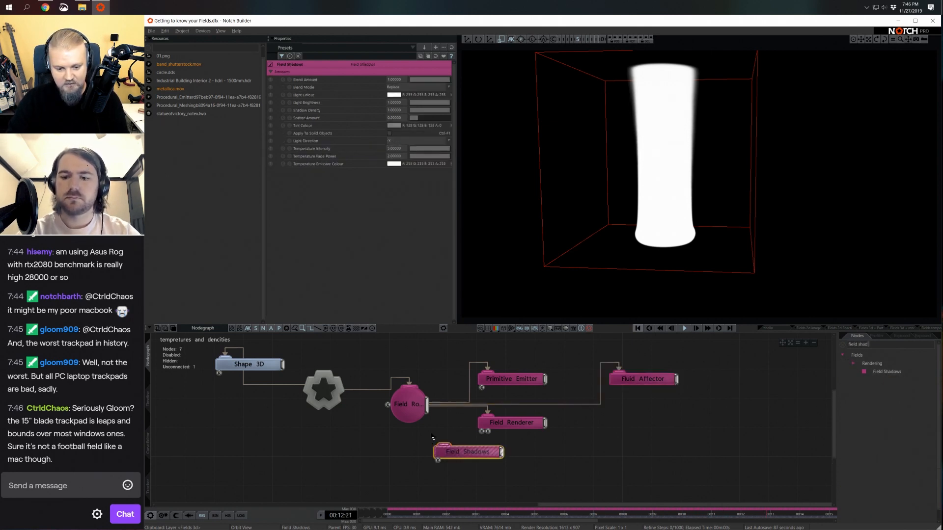
pyautogui.moveTo(426, 404); pyautogui.dragTo(444, 446)
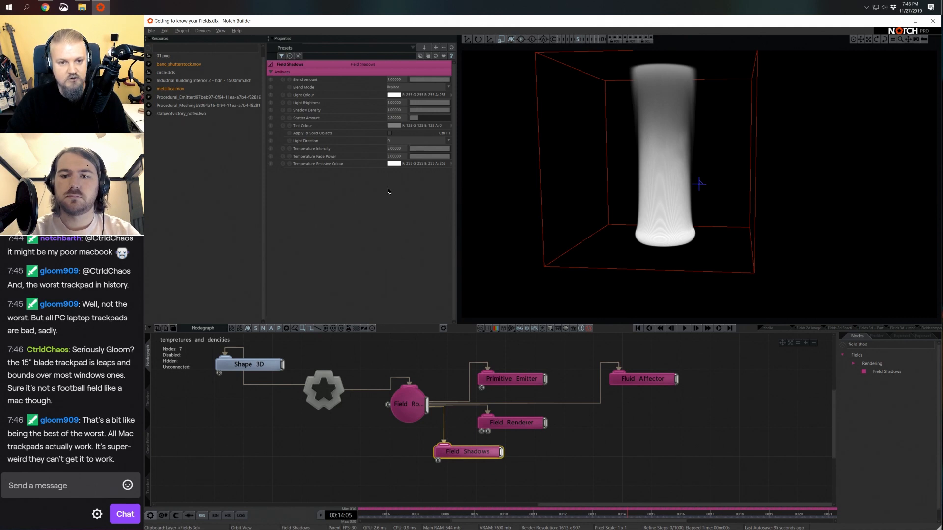
pyautogui.click(394, 164)
pyautogui.moveTo(299, 203); pyautogui.dragTo(366, 166)
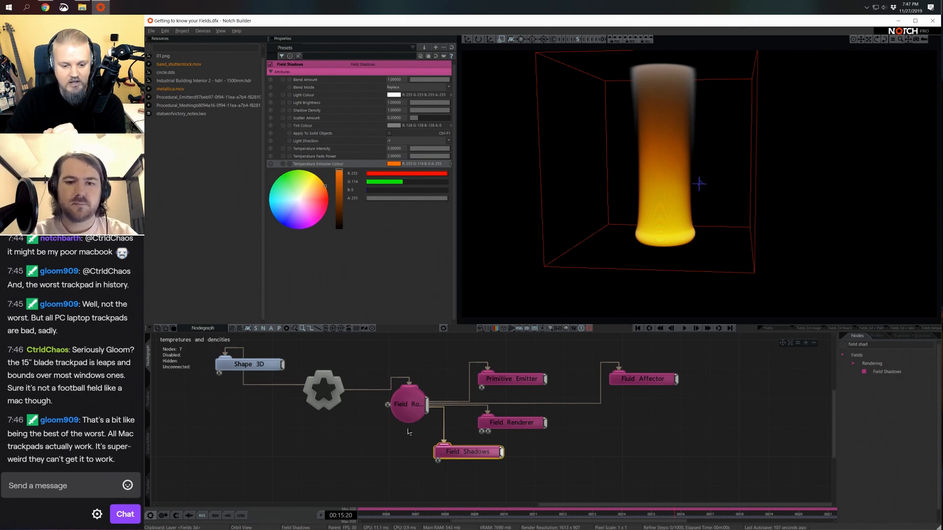
# Enable Deferred Rendering on the Root node and try High Dynamic Range on and off.
pyautogui.click(407, 412)
pyautogui.click(323, 389)
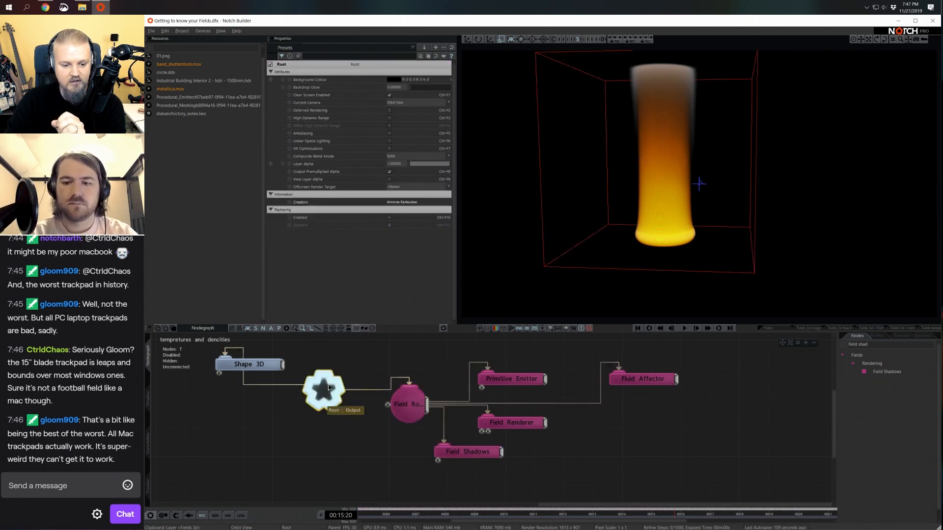
pyautogui.click(390, 119)
pyautogui.click(389, 118)
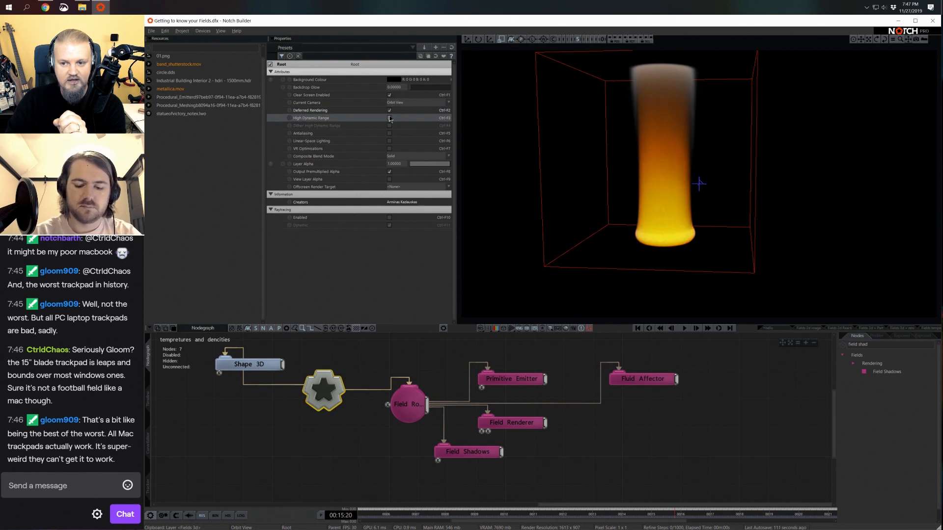
pyautogui.click(390, 118)
pyautogui.click(390, 118)
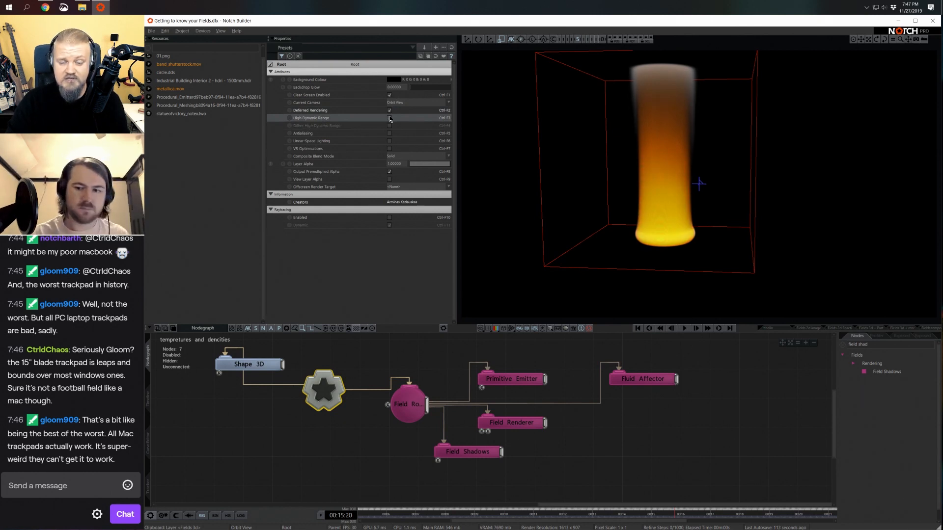
# Compare the flame up close with High Dynamic Range on and off, leave it enabled, and enable Antialiasing on the Root.
pyautogui.scroll(3, 681, 255)
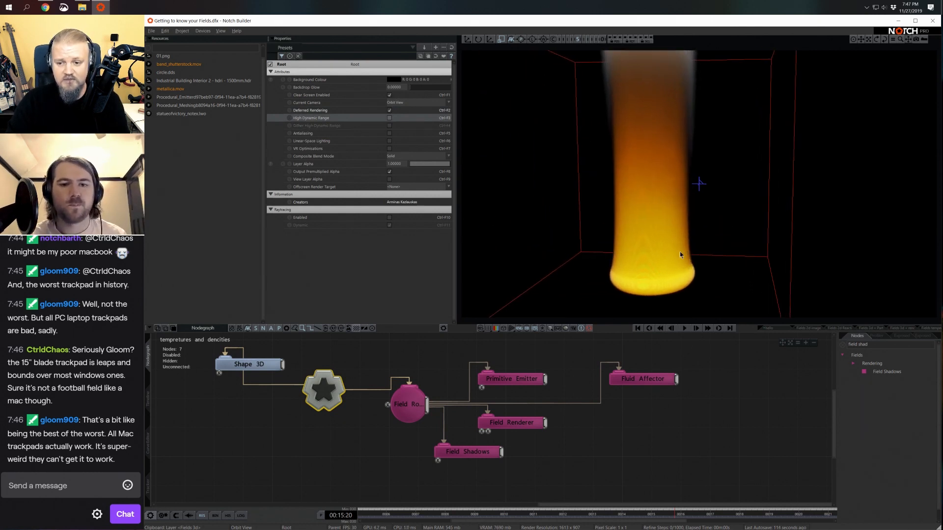
pyautogui.click(389, 118)
pyautogui.click(389, 119)
pyautogui.click(390, 118)
pyautogui.click(389, 118)
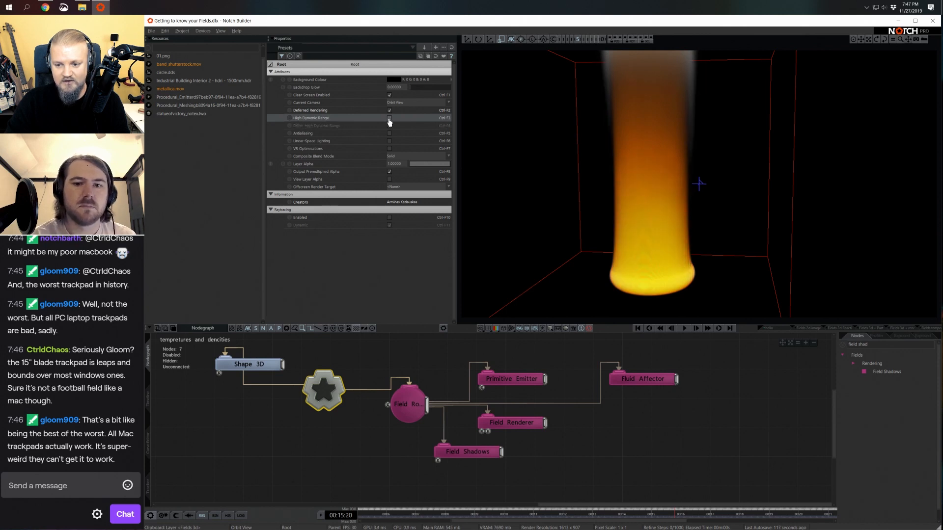
pyautogui.click(390, 119)
pyautogui.click(390, 119)
pyautogui.click(390, 119)
pyautogui.click(390, 118)
pyautogui.click(389, 118)
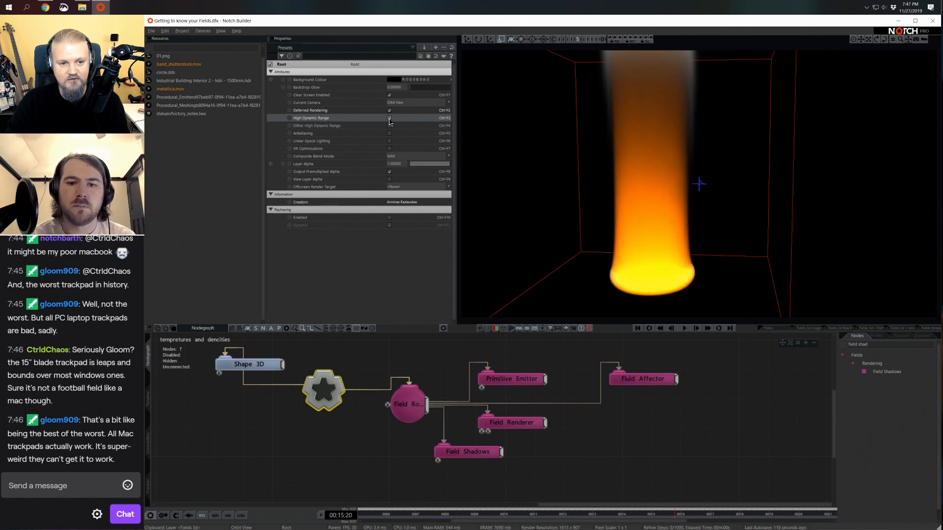
pyautogui.click(390, 119)
pyautogui.click(390, 118)
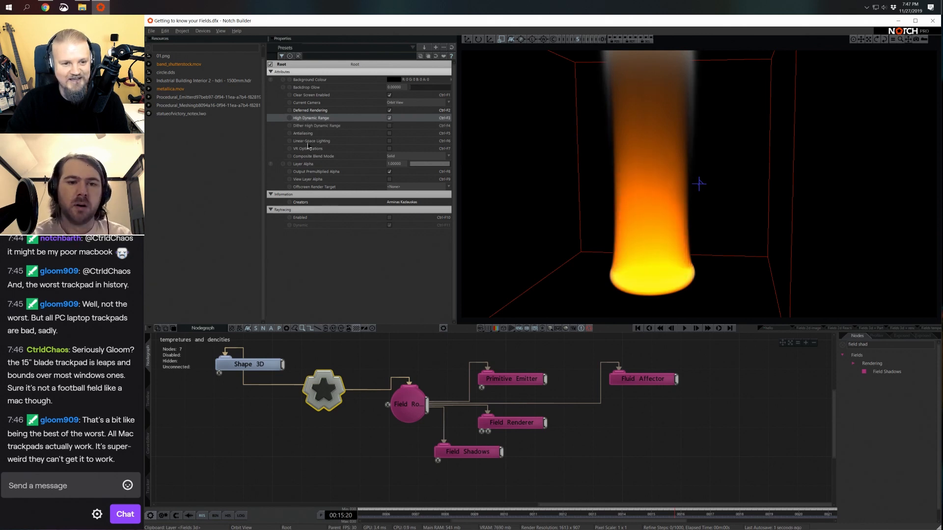
pyautogui.click(389, 133)
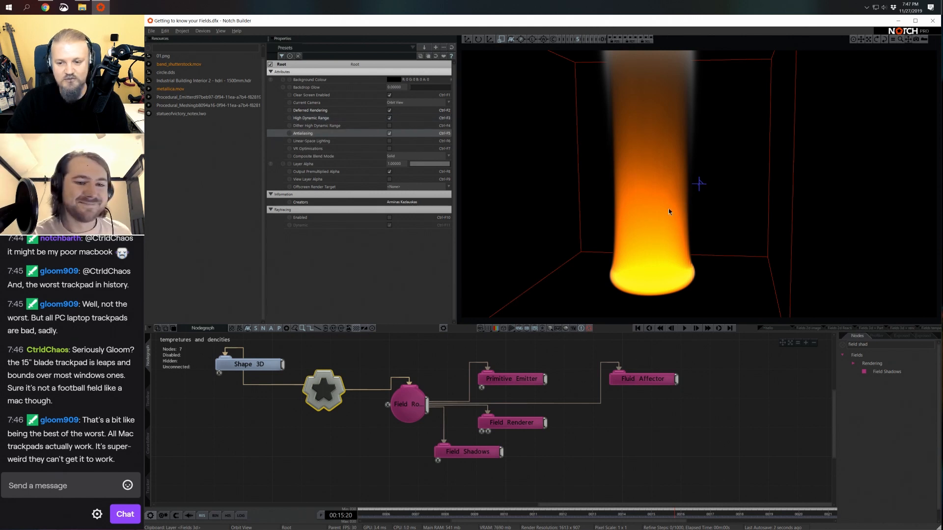
pyautogui.scroll(-5, 669, 212)
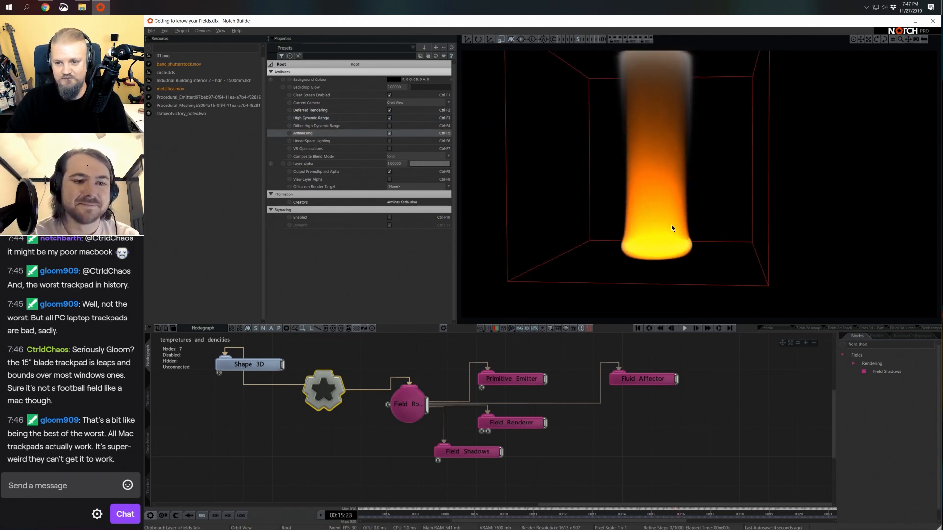
# Set the Fluid Affector's Simulation Speed to 0.2 and briefly play the simulation.
pyautogui.click(642, 382)
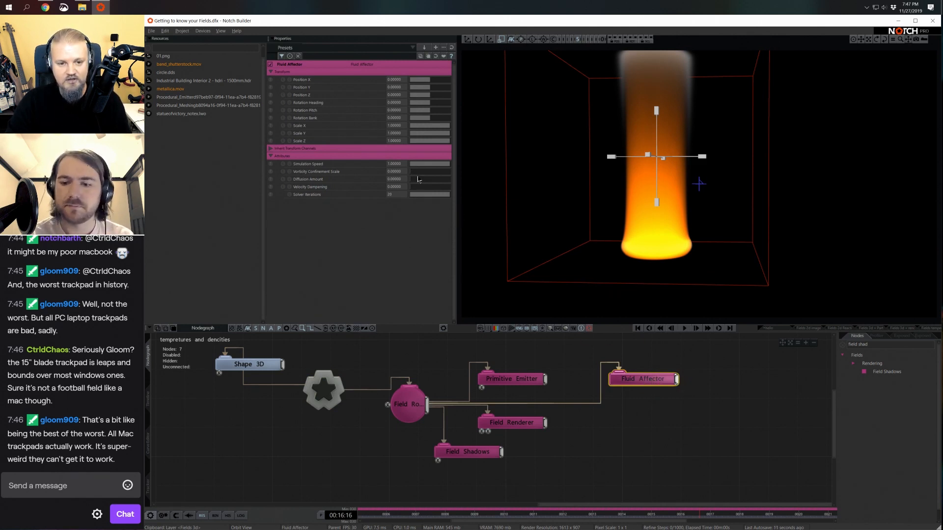
pyautogui.click(404, 165)
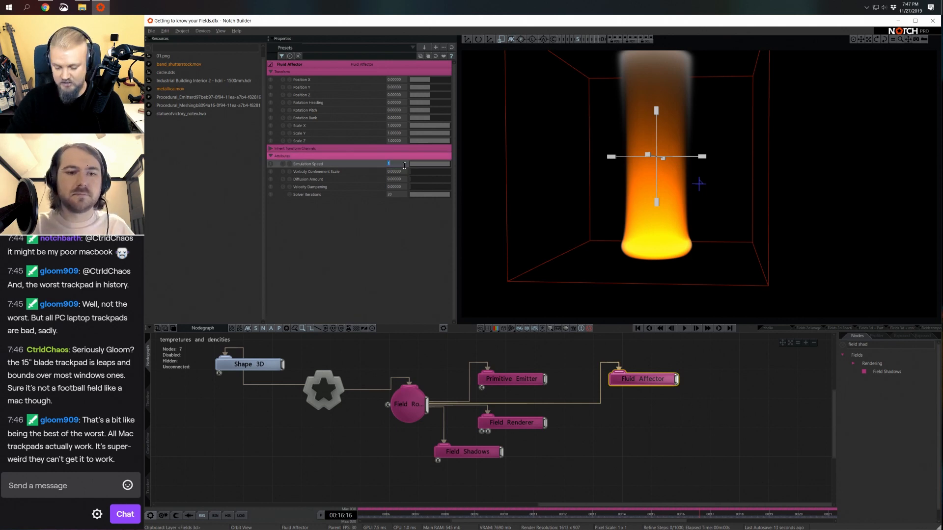
pyautogui.write('0.2')
pyautogui.press('Return')
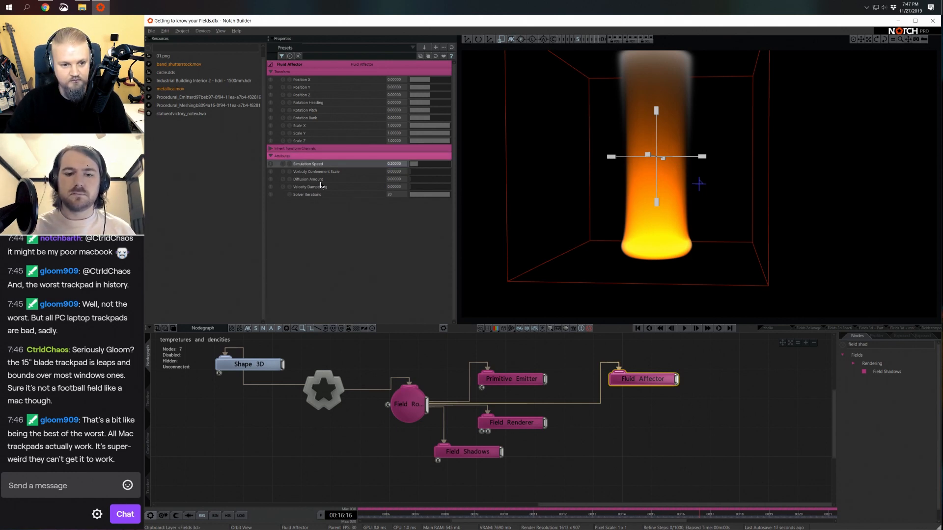
pyautogui.press('space')
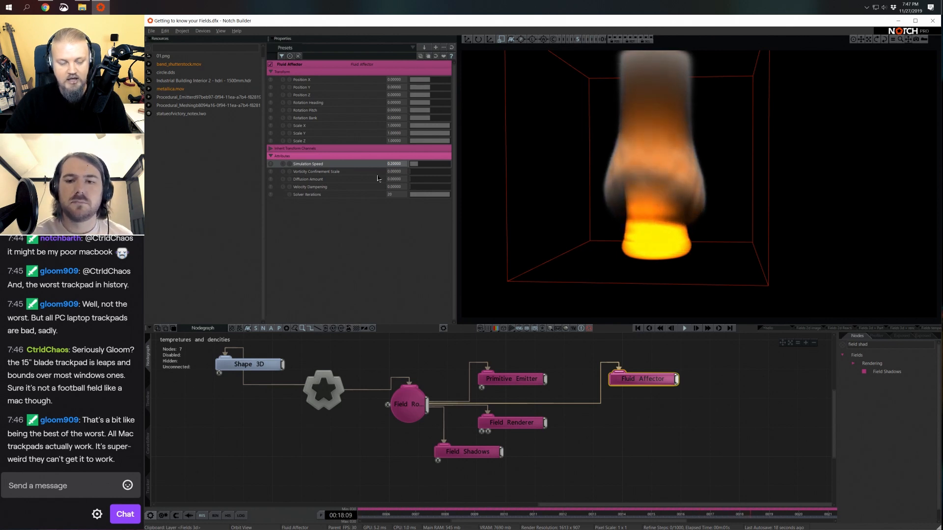
pyautogui.press('space')
# Raise the Fluid Affector's Vorticity Confinement Scale, trying 3 and about 7.4 before settling on 6.
pyautogui.doubleClick(395, 172)
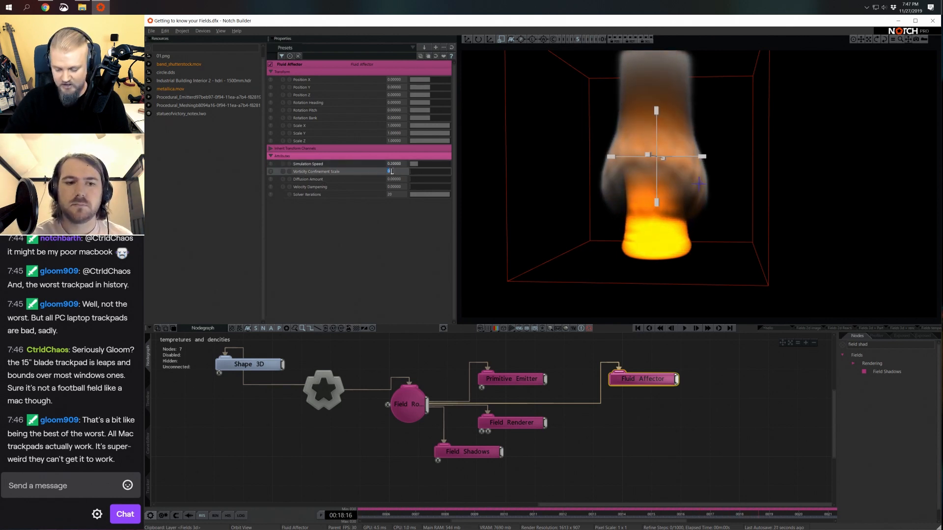
pyautogui.write('3')
pyautogui.press('Return')
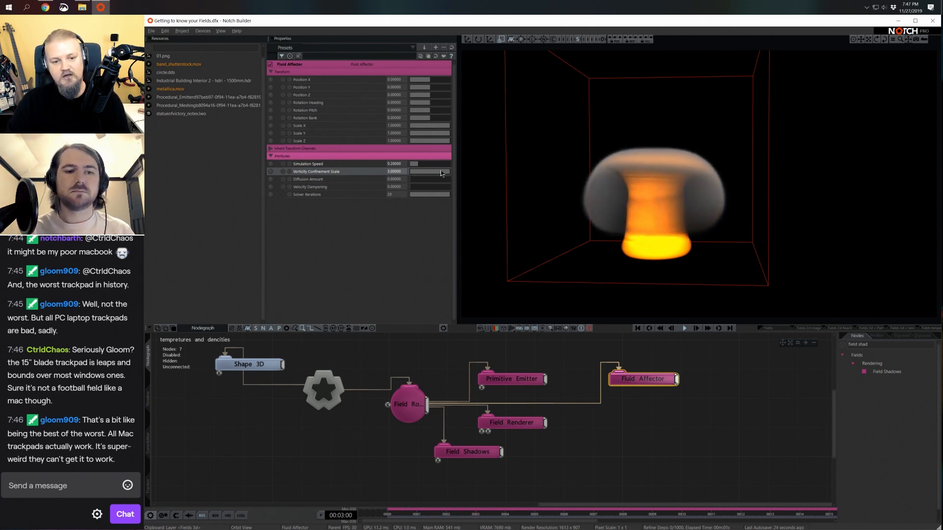
pyautogui.moveTo(443, 173); pyautogui.dragTo(511, 177)
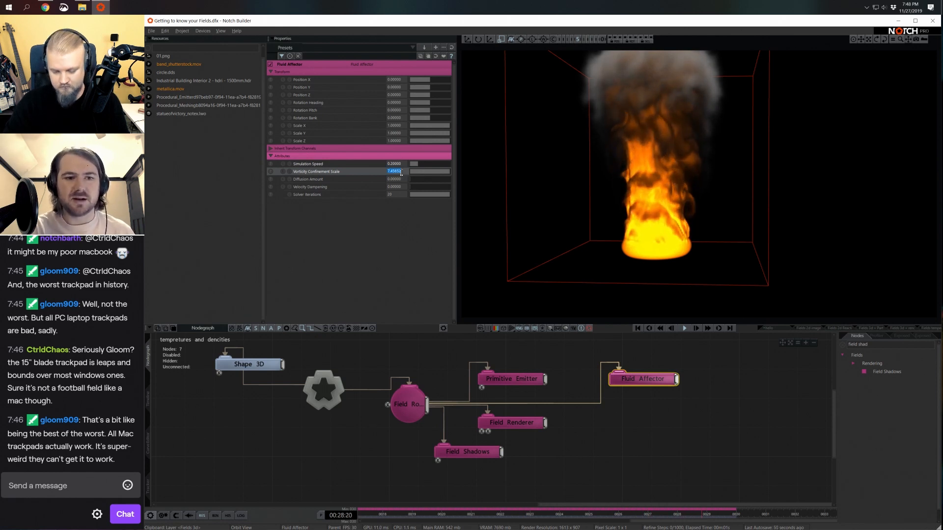
pyautogui.write('6')
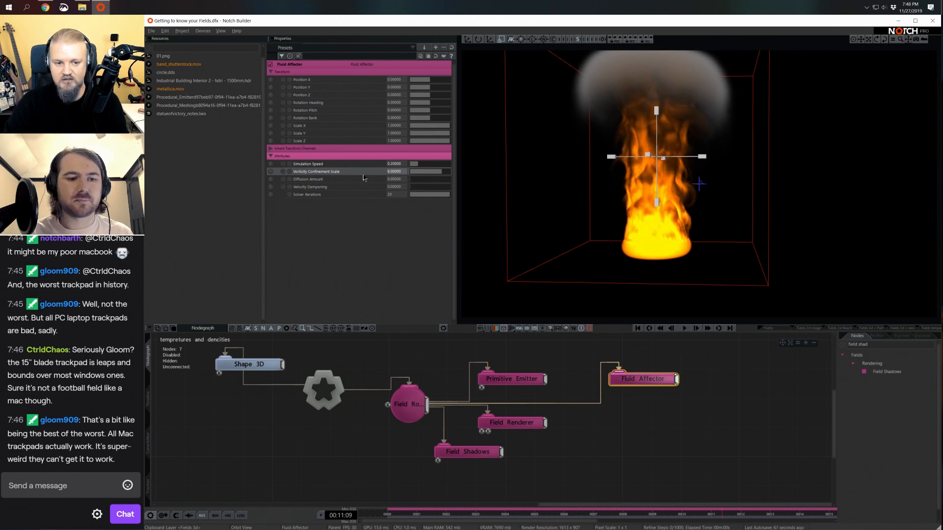
# Set the Field Shadows node's Light Colour to a light blue and view the whole smoke column.
pyautogui.moveTo(548, 432); pyautogui.dragTo(541, 419, button='middle')
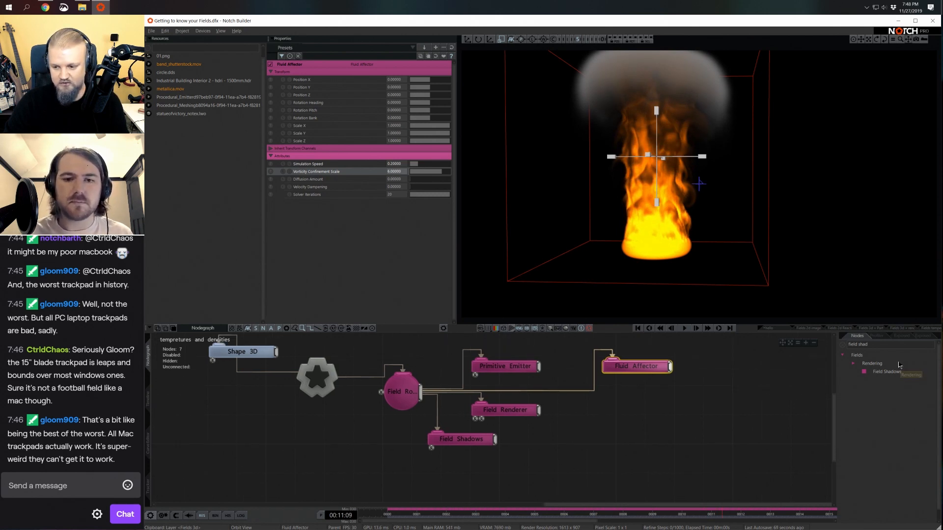
pyautogui.click(474, 439)
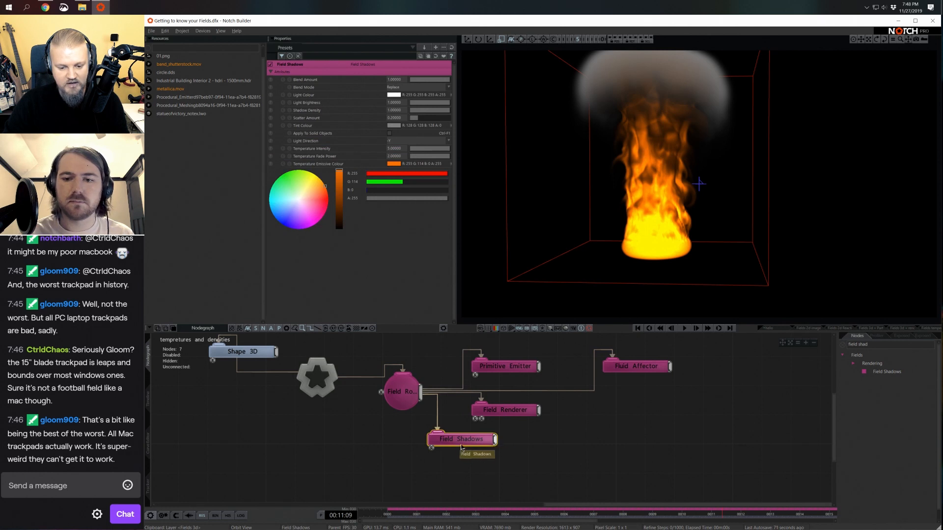
pyautogui.click(397, 94)
pyautogui.moveTo(290, 140)
pyautogui.mouseDown()
pyautogui.moveTo(281, 145)
pyautogui.moveTo(287, 141)
pyautogui.mouseUp()
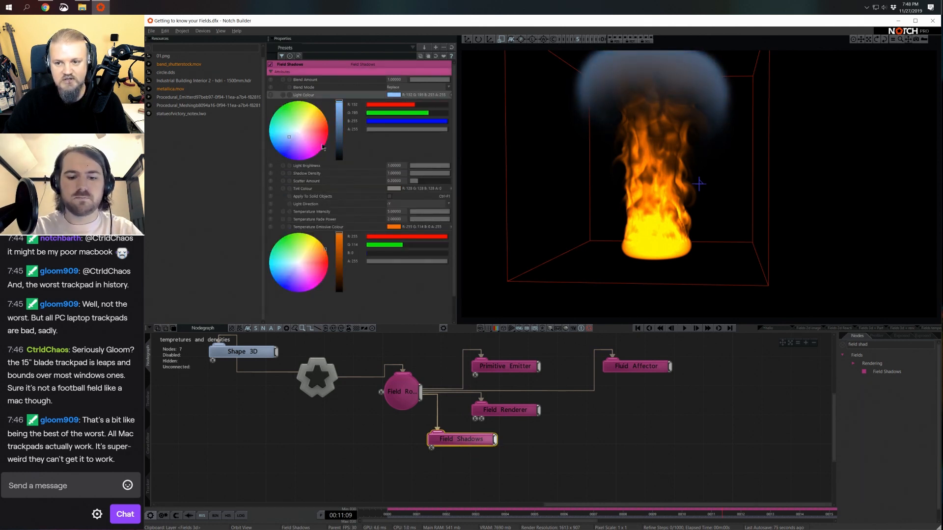
pyautogui.scroll(-3, 645, 184)
pyautogui.moveTo(645, 185); pyautogui.dragTo(646, 193, button='middle')
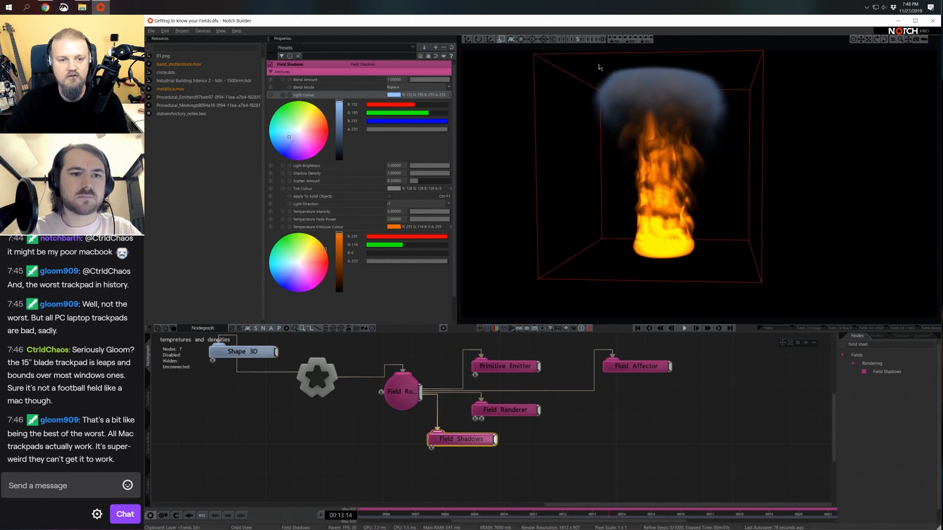
# Tune Field Shadows to Temperature Fade Power about 3.6, Temperature Intensity about 4.8, Shadow Density about 1.2 and Light Brightness about 1.9.
pyautogui.click(443, 219)
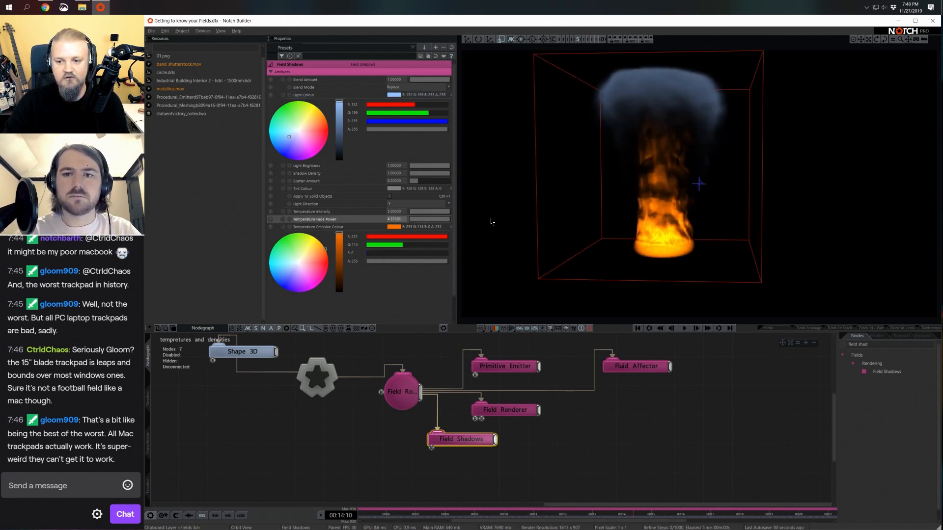
pyautogui.moveTo(492, 222); pyautogui.dragTo(451, 210)
pyautogui.click(442, 212)
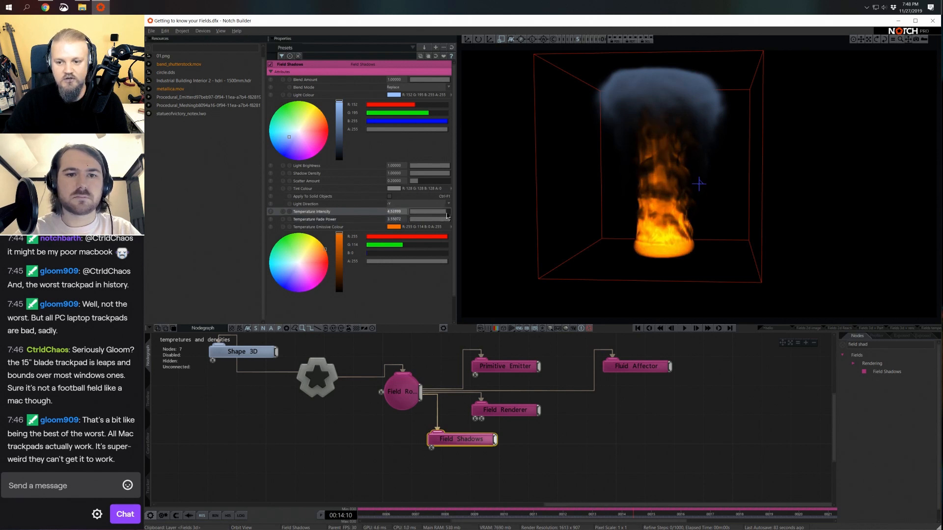
pyautogui.moveTo(450, 174); pyautogui.dragTo(492, 168)
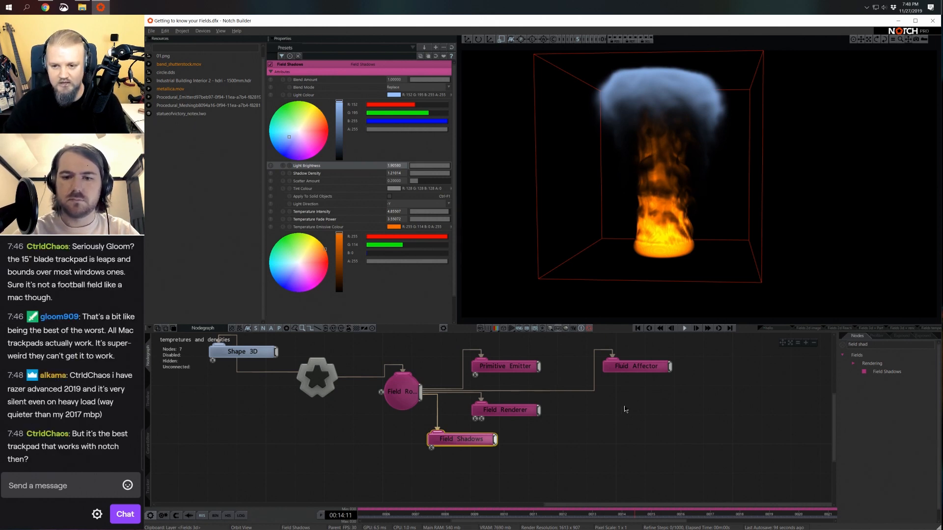
pyautogui.scroll(3, 694, 200)
pyautogui.scroll(-2, 690, 226)
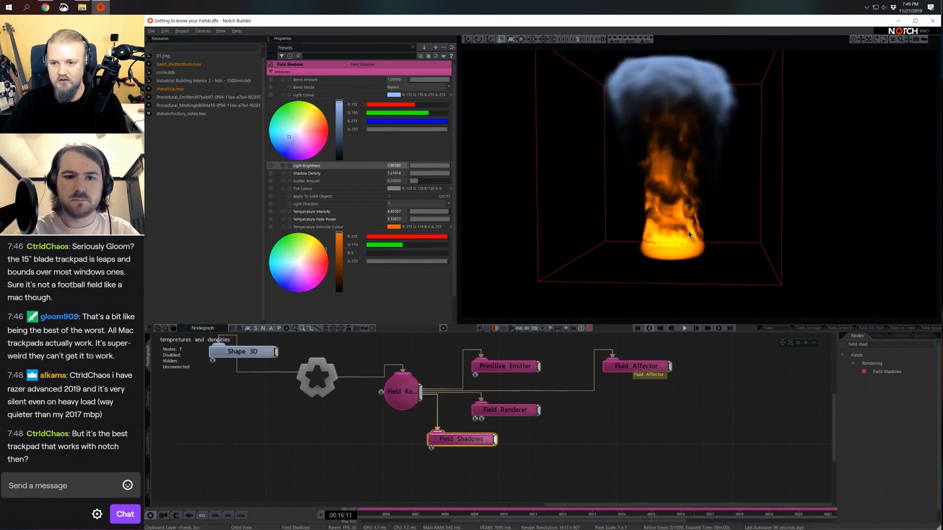
pyautogui.moveTo(690, 226); pyautogui.dragTo(691, 246, button='middle')
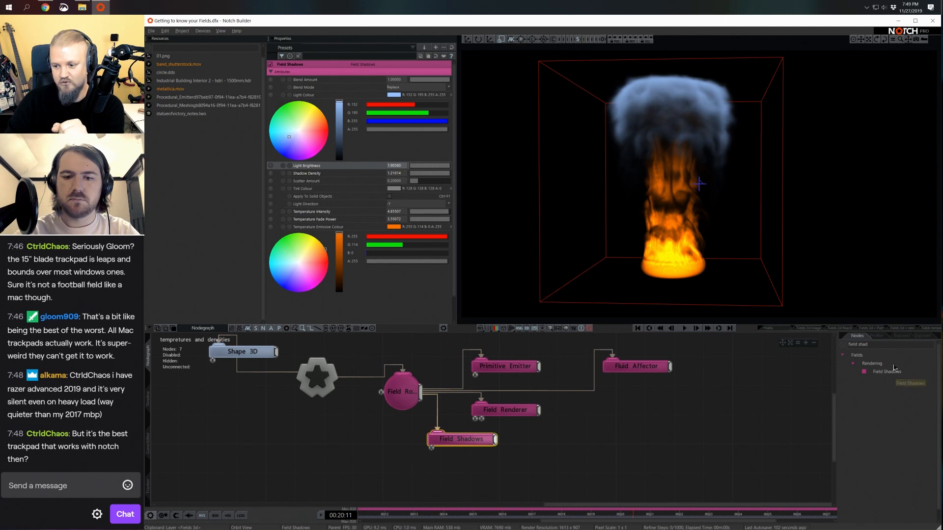
# Add a Turbulence Affector from the Fields nodes and connect it to the Field Root.
pyautogui.click(887, 347)
pyautogui.press('BackSpace')
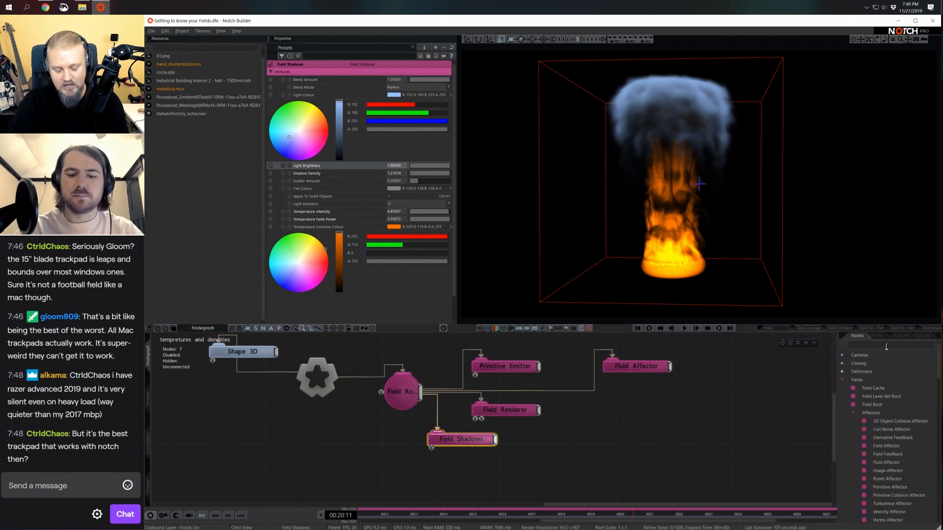
pyautogui.write('turb')
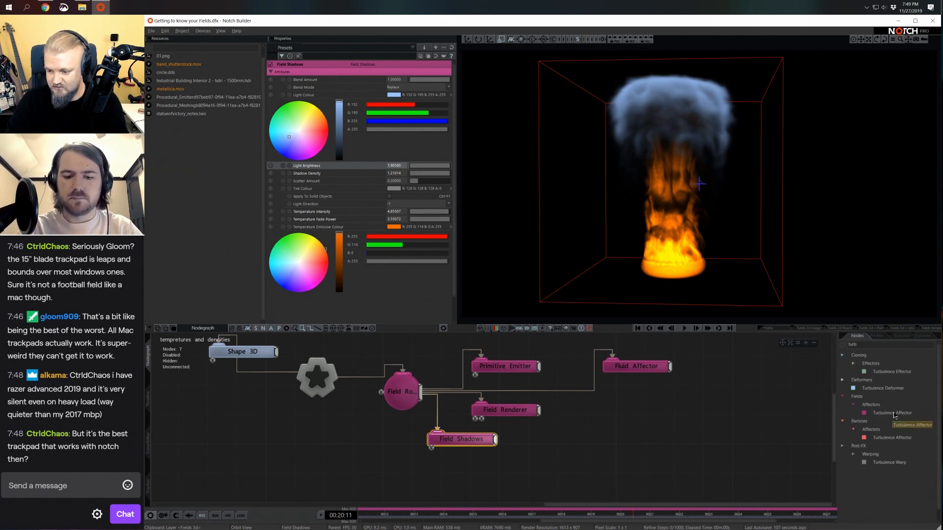
pyautogui.moveTo(892, 413); pyautogui.dragTo(594, 407)
pyautogui.moveTo(420, 392); pyautogui.dragTo(621, 410)
# Set the Turbulence Affector's Velocity Amount to 0.2 and raise its Noise Scale.
pyautogui.doubleClick(400, 165)
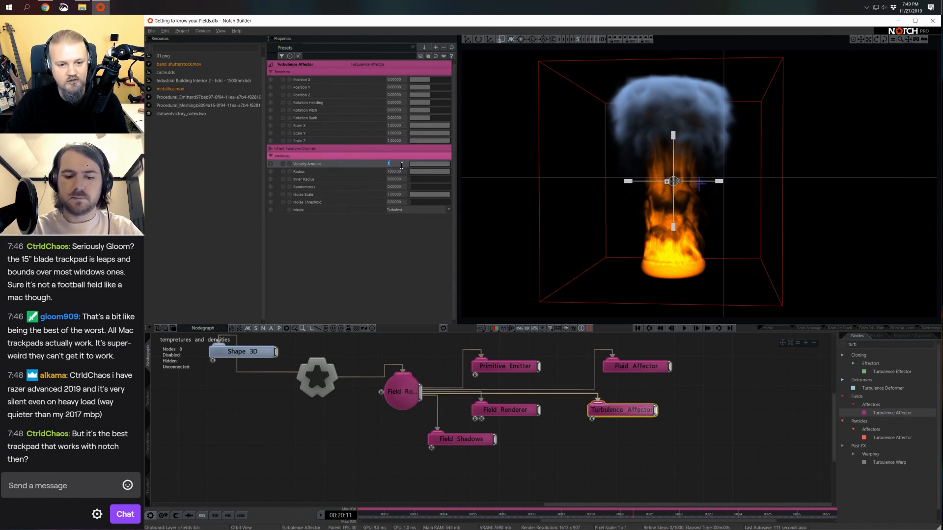
pyautogui.write('0.2')
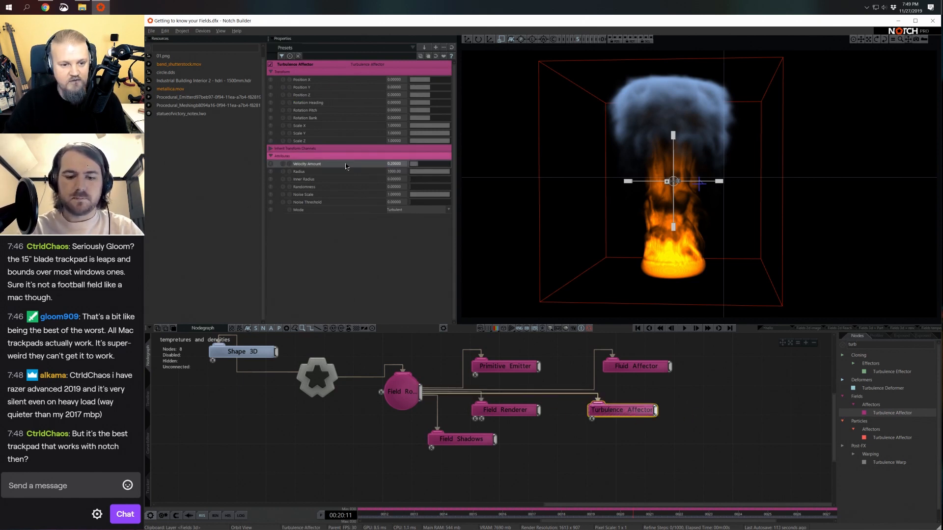
pyautogui.doubleClick(406, 195)
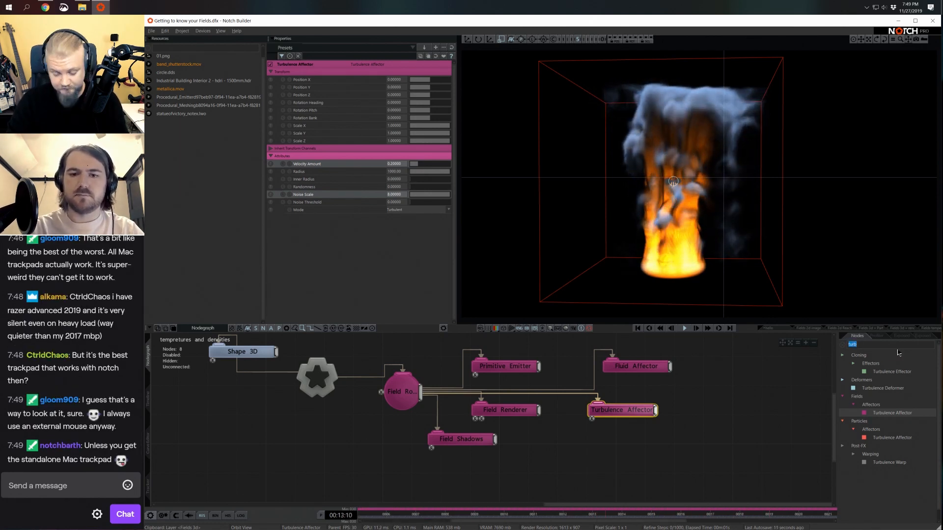
# Add a Fields Curl Noise Affector beneath the Turbulence Affector and set its Fluid Simulation Speed to 0.2.
pyautogui.write('curl')
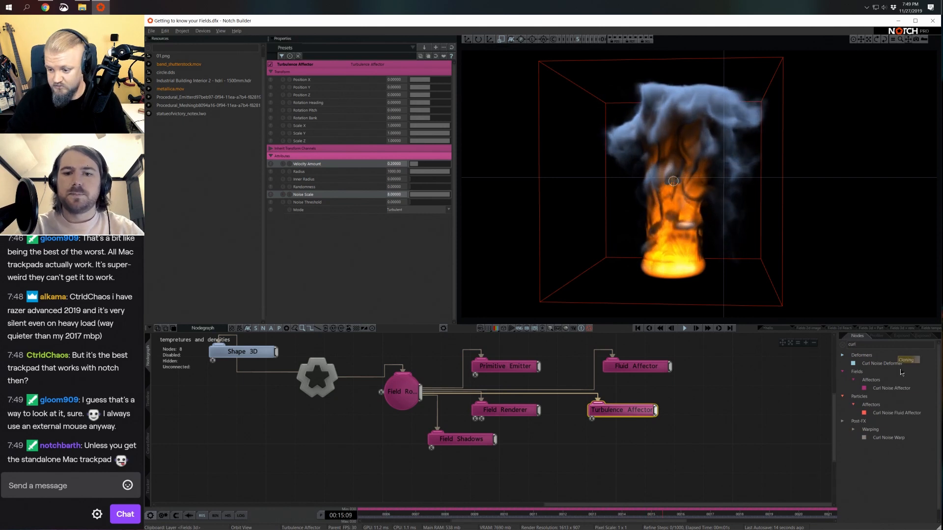
pyautogui.moveTo(600, 434); pyautogui.dragTo(592, 439)
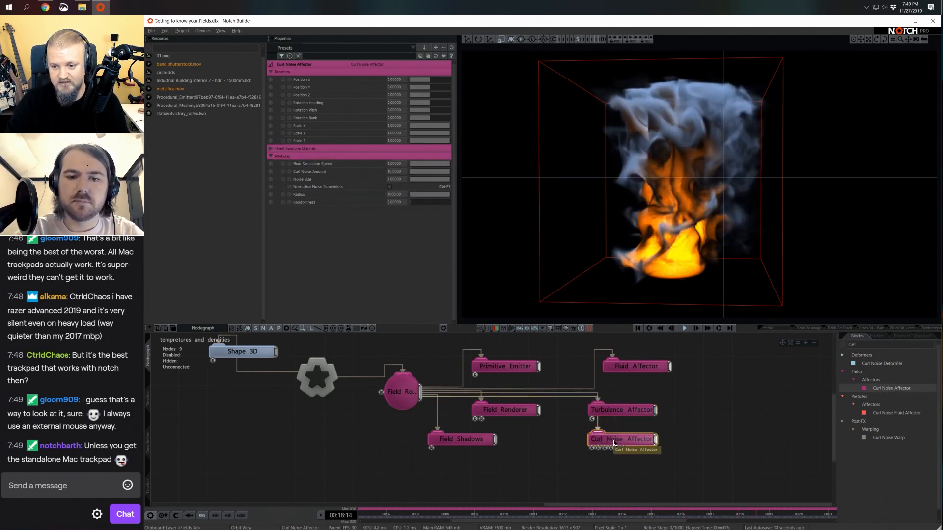
pyautogui.click(394, 163)
pyautogui.write('0.2')
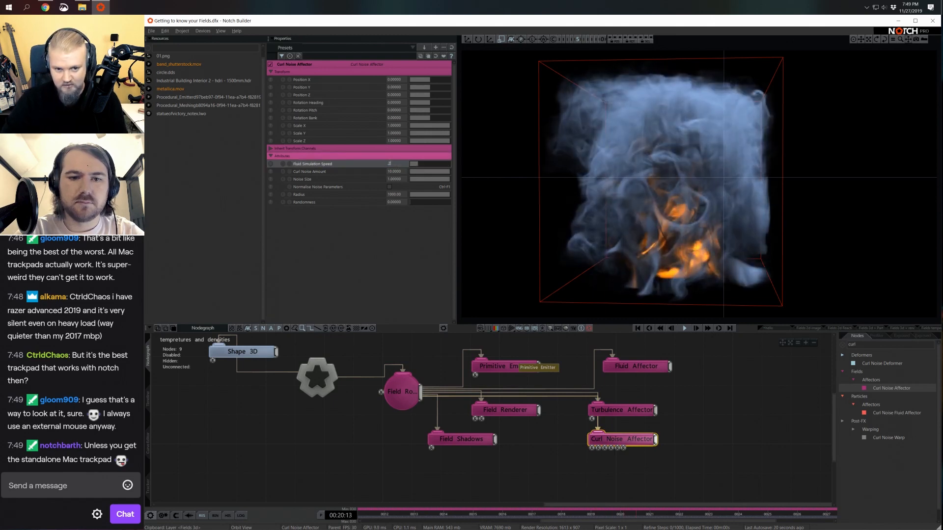
pyautogui.press('Tab')
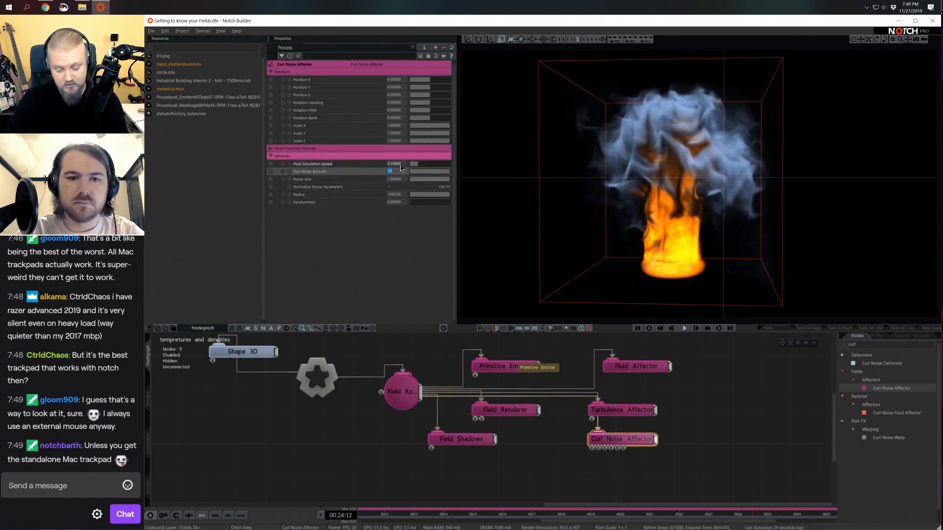
# Set the Curl Noise Affector's Curl Noise Amount to 20 and Noise Size to 0.2, and restart the simulation.
pyautogui.write('20')
pyautogui.press('Tab')
pyautogui.write('0.2')
pyautogui.press('Return')
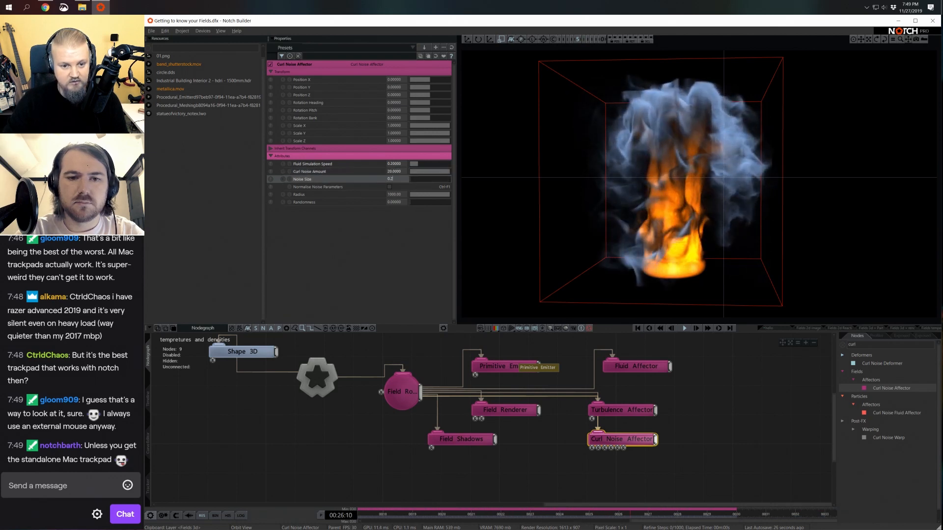
pyautogui.press('Home')
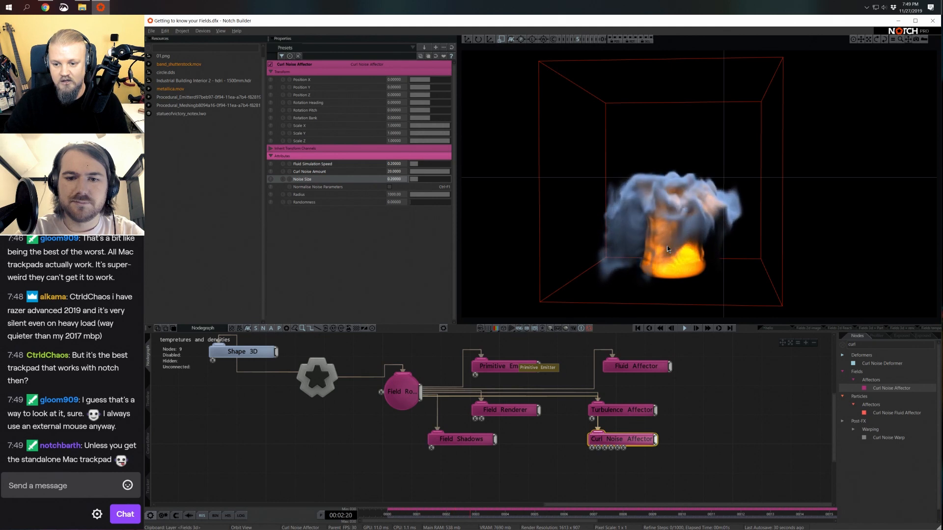
# Raise the Curl Noise Affector's Curl Noise Amount to about 42.8, and its Noise Size and Fluid Simulation Speed to about 0.3.
pyautogui.moveTo(432, 172); pyautogui.dragTo(468, 172)
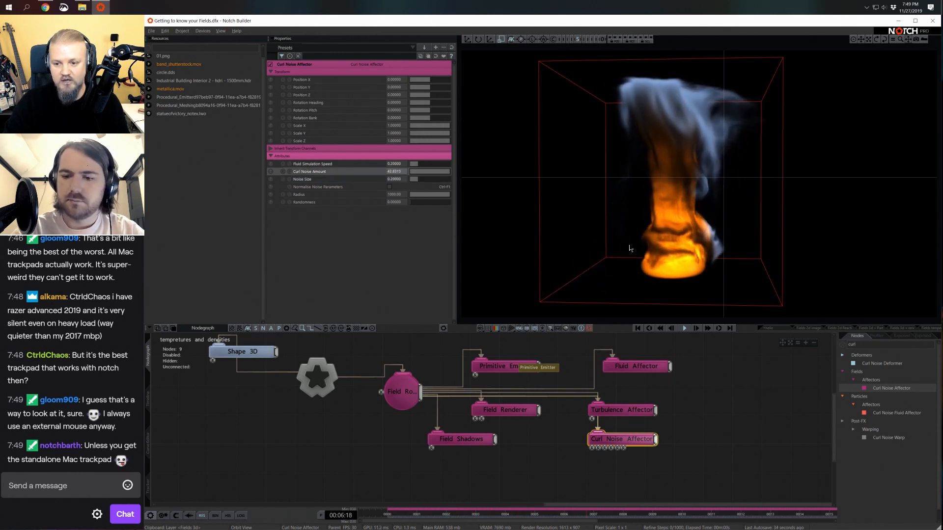
pyautogui.moveTo(629, 246); pyautogui.dragTo(652, 267)
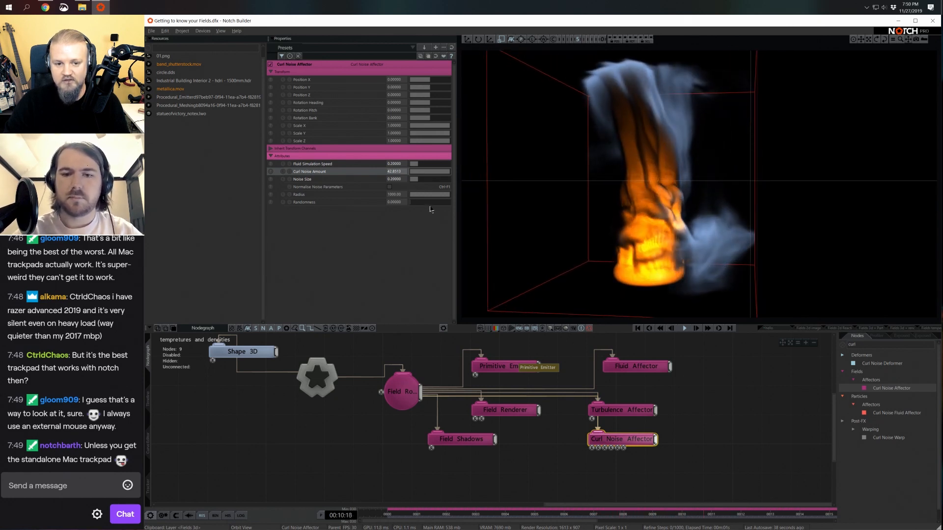
pyautogui.moveTo(422, 180); pyautogui.dragTo(424, 166)
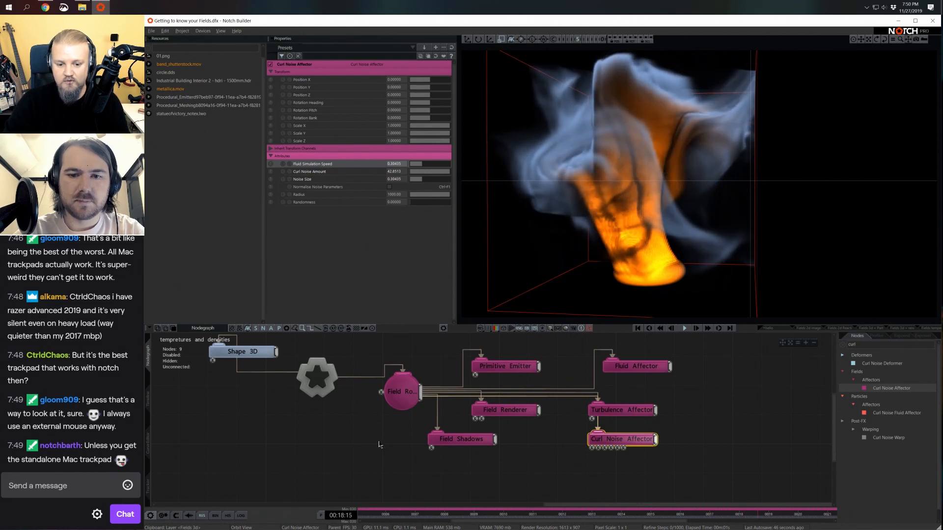
# Raise the Field Root's Updraft Velocity to about 0.11.
pyautogui.click(415, 393)
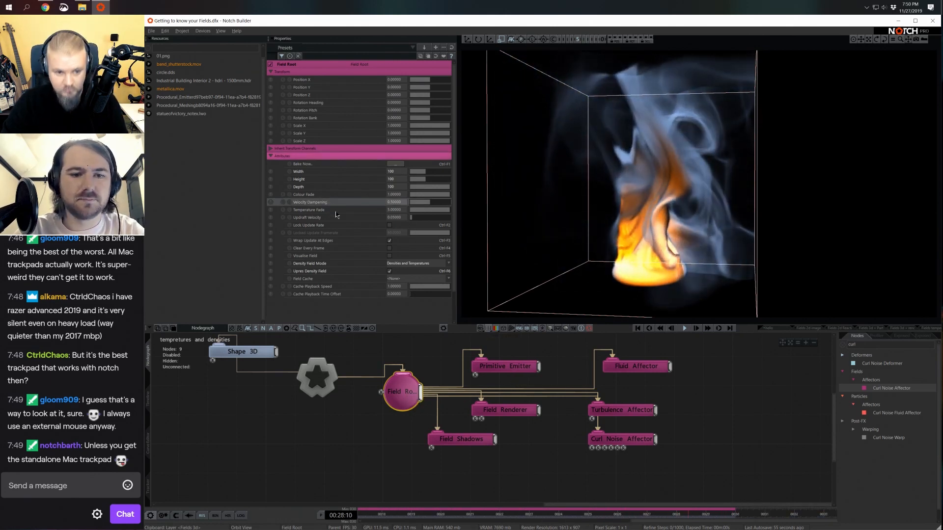
pyautogui.click(412, 218)
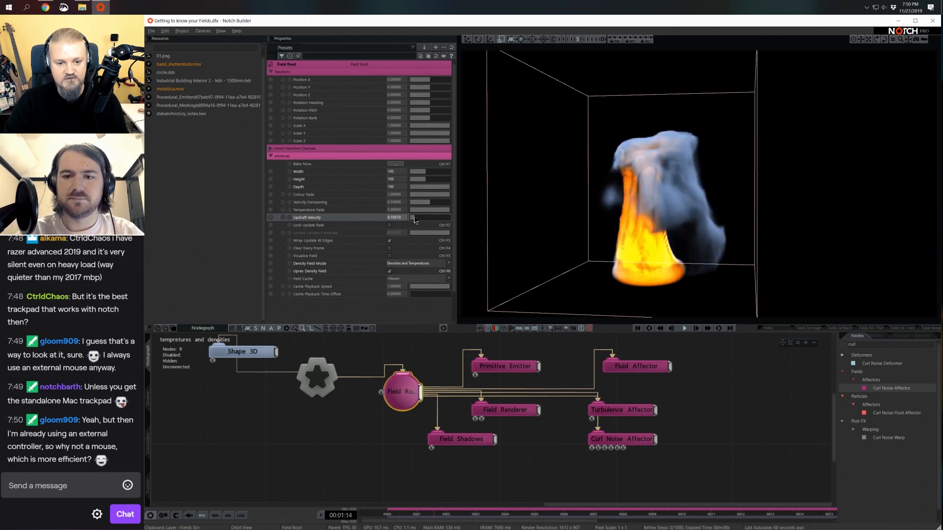
pyautogui.moveTo(415, 220); pyautogui.dragTo(416, 220)
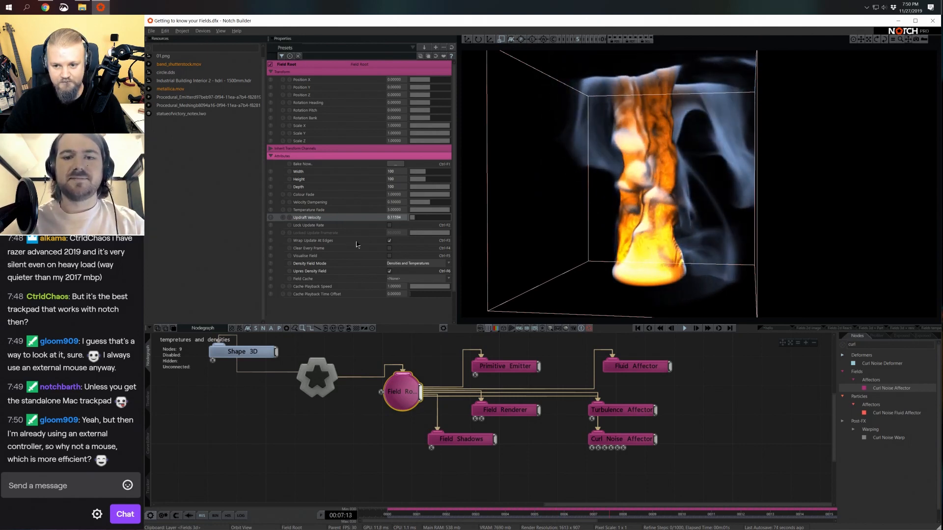
# Increase the Field Root's resolution by setting Width, Height and Depth to 256.
pyautogui.doubleClick(397, 172)
pyautogui.write('256')
pyautogui.press('Tab')
pyautogui.write('2')
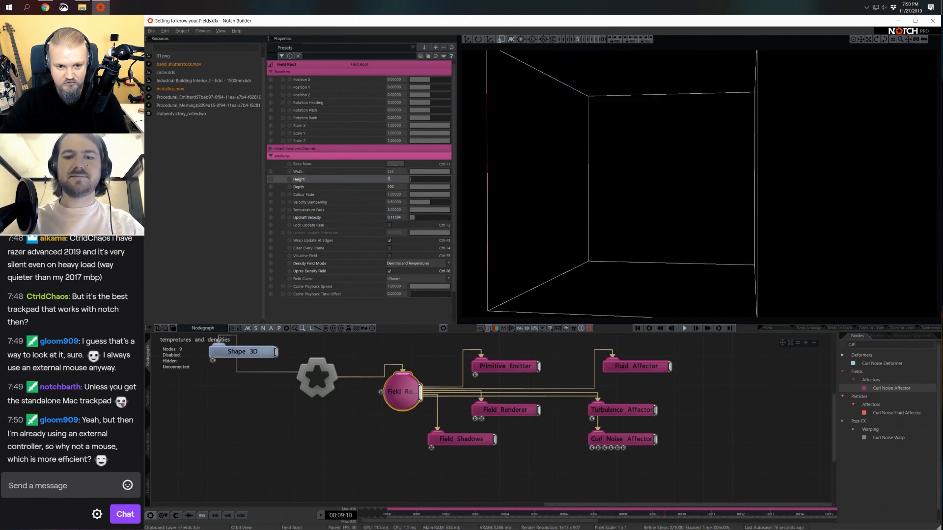
pyautogui.write('56')
pyautogui.press('Tab')
pyautogui.write('256')
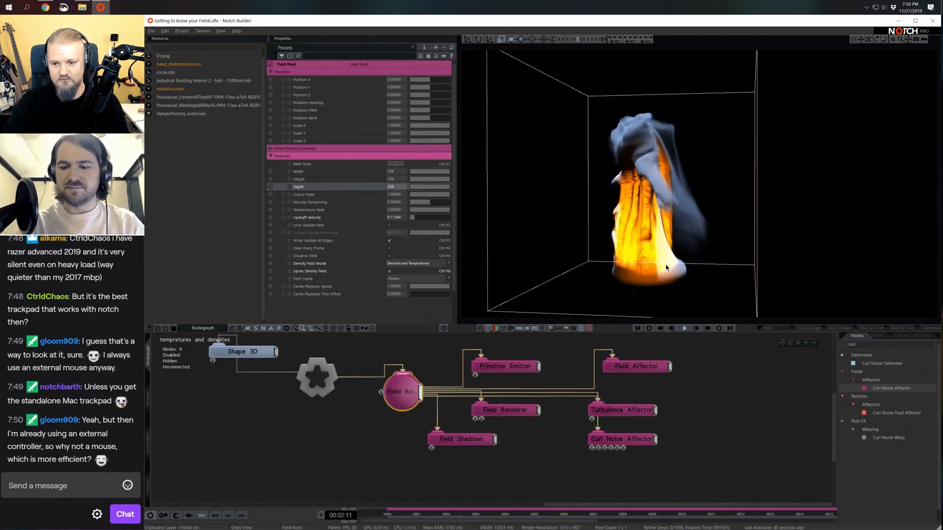
# Adjust the Curl Noise Affector to a Fluid Simulation Speed of about 0.35 and a slightly smaller Noise Size.
pyautogui.moveTo(665, 273)
pyautogui.mouseDown()
pyautogui.moveTo(659, 275)
pyautogui.moveTo(684, 277)
pyautogui.mouseUp()
pyautogui.click(600, 436)
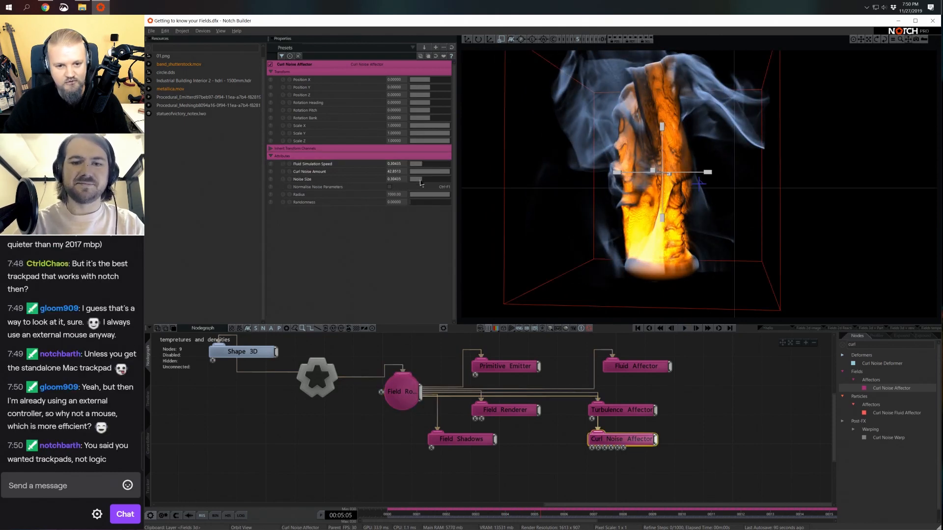
pyautogui.press('Home')
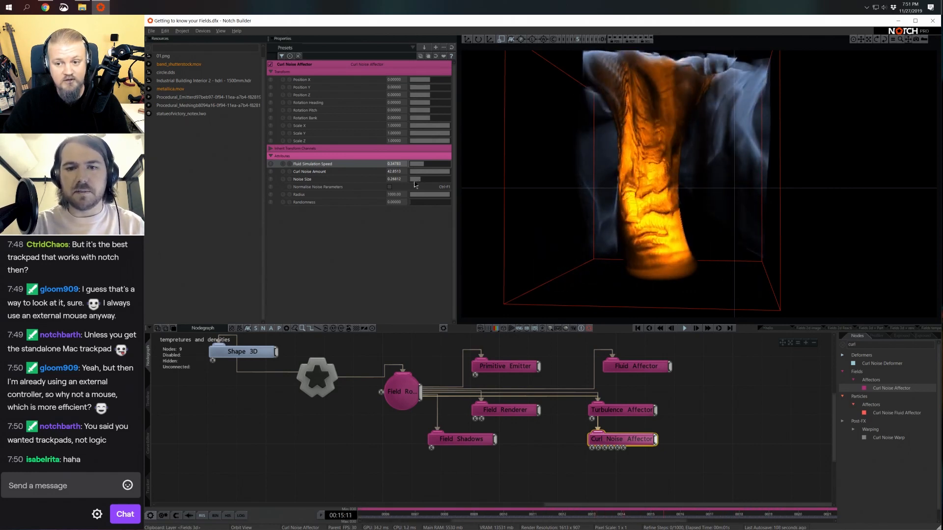
# Try Velocity Dampening values of about 0.88 and 1.2 on the Field Root, restarting the simulation for each.
pyautogui.click(404, 395)
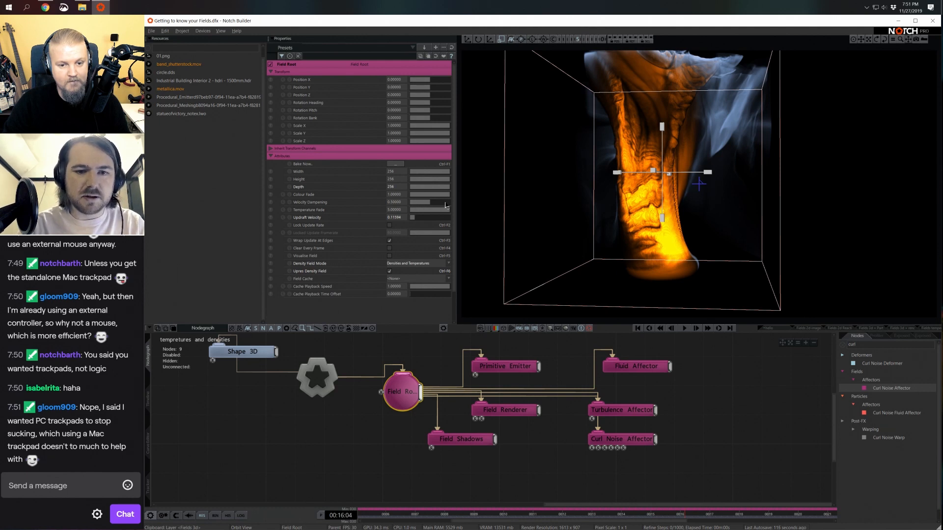
pyautogui.press('space')
pyautogui.press('Home')
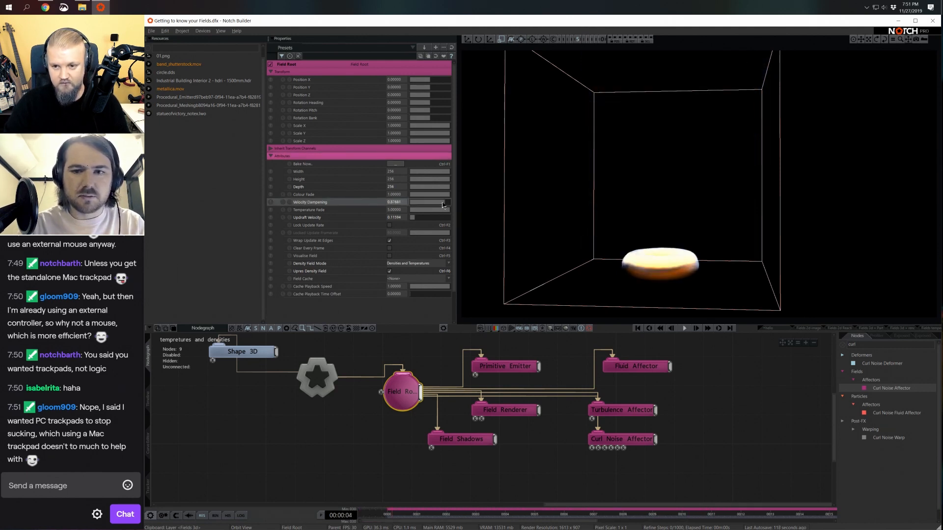
pyautogui.doubleClick(400, 202)
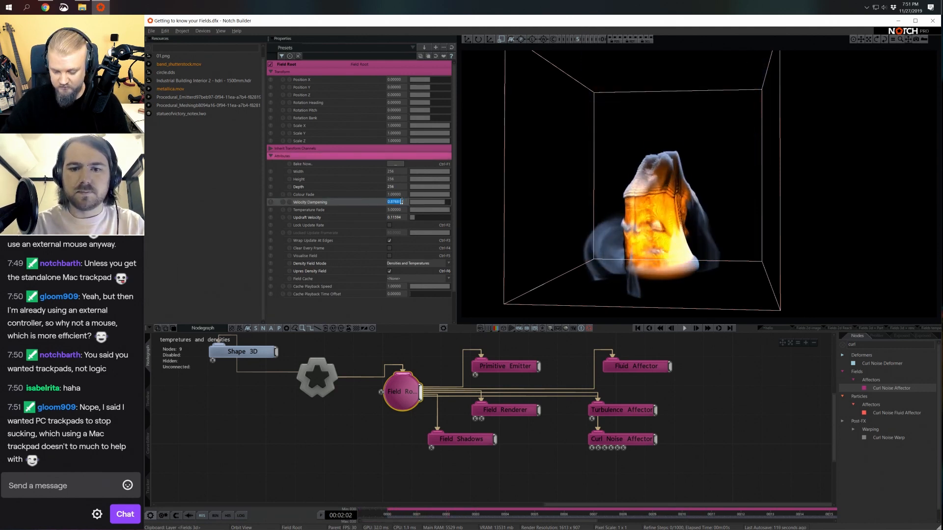
pyautogui.write('2')
pyautogui.press('BackSpace')
pyautogui.write('1.2')
pyautogui.press('Return')
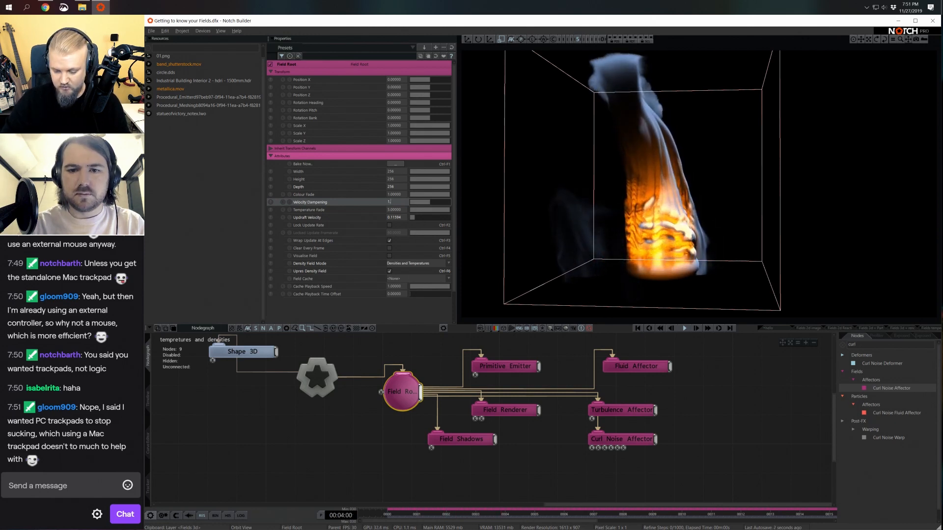
pyautogui.press('Home')
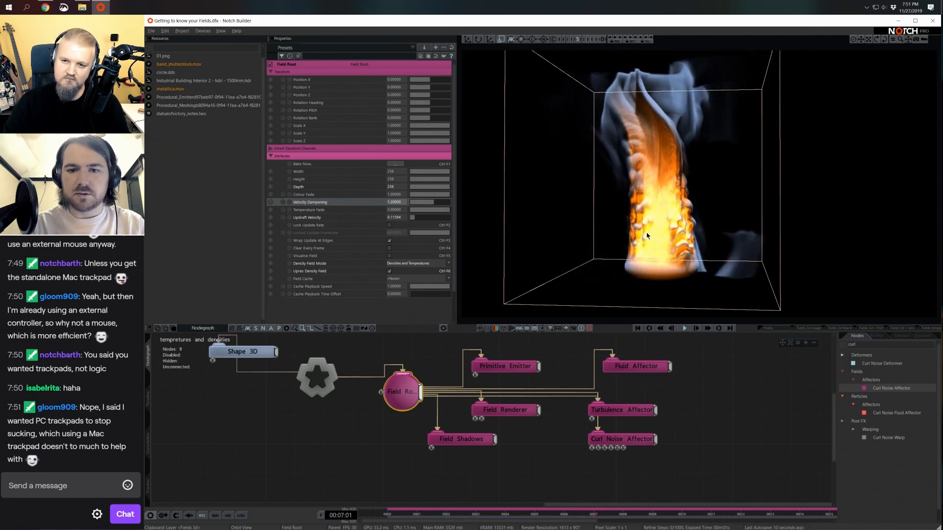
# Set the Field Root's Velocity Dampening to 0.9 and restart the simulation.
pyautogui.click(401, 202)
pyautogui.write('0.')
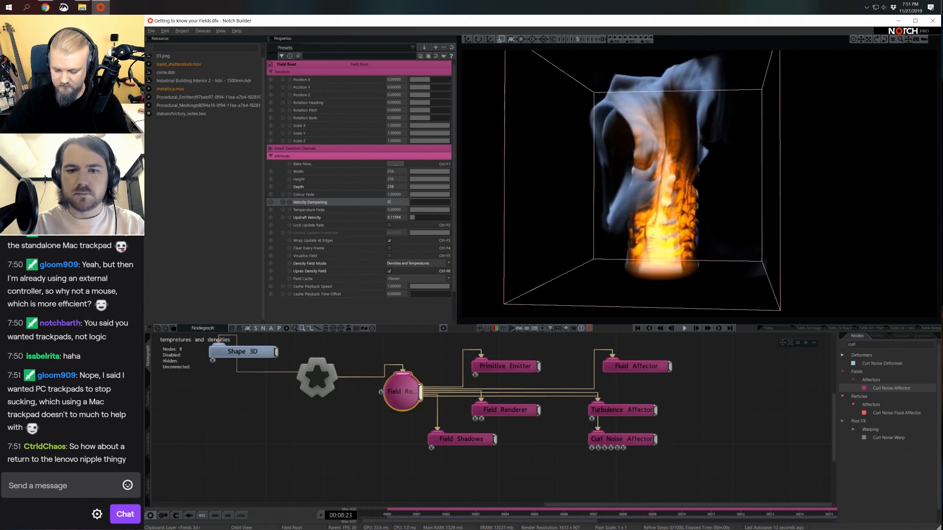
pyautogui.write('90000')
pyautogui.press('Return')
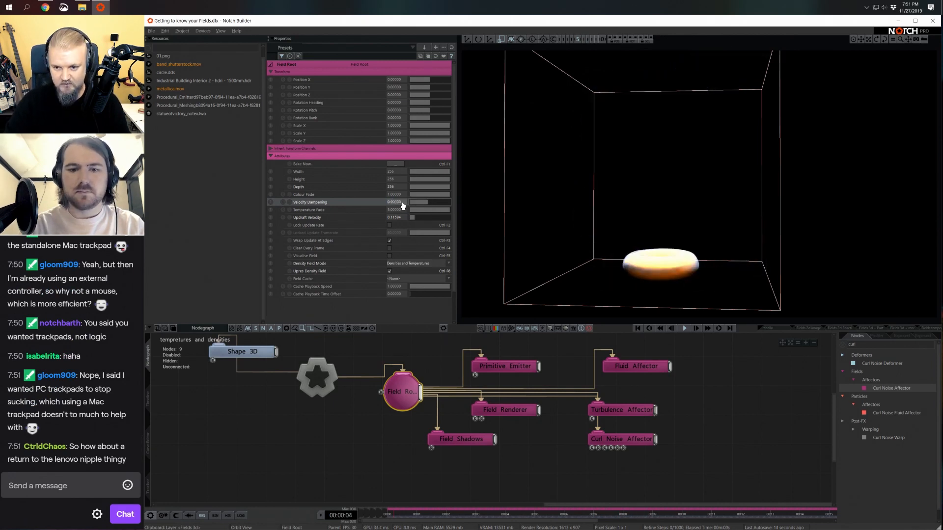
# Lower the Curl Noise Affector's Fluid Simulation Speed to about 0.24 and its Noise Size to just under 0.2.
pyautogui.click(622, 439)
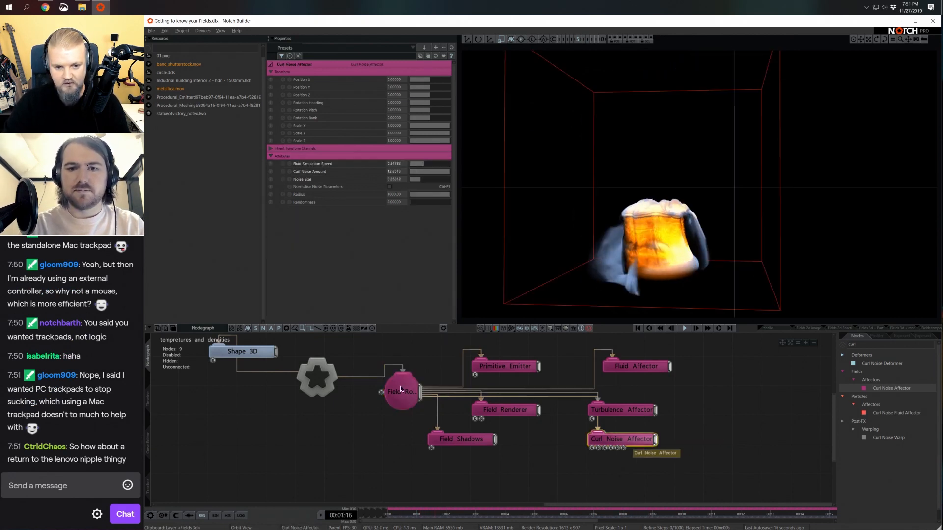
pyautogui.click(420, 165)
pyautogui.click(417, 177)
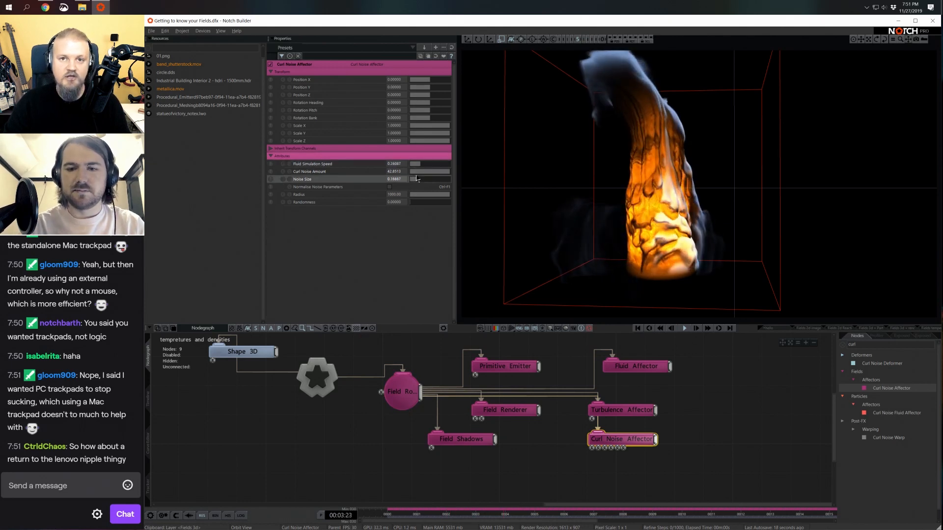
pyautogui.press('Return')
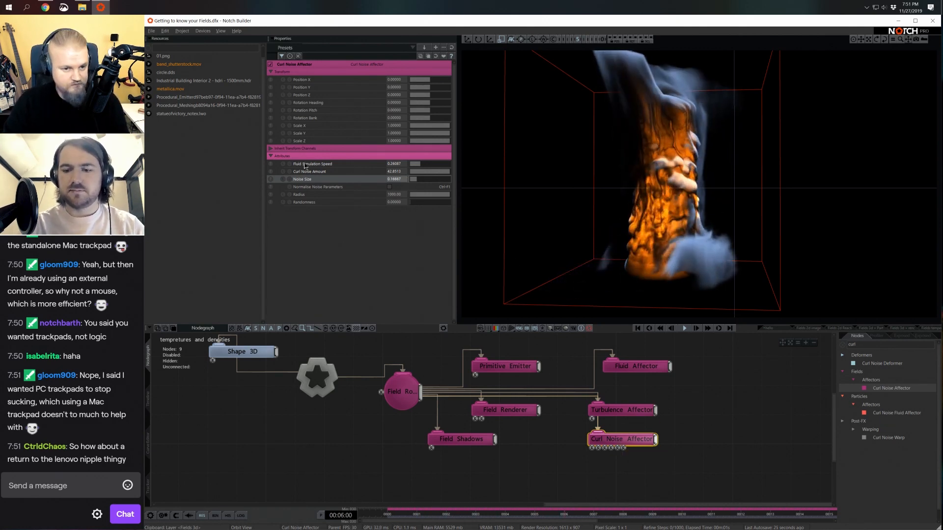
# Raise the Fluid Affector's Simulation Speed to about 0.33 and restart the simulation.
pyautogui.click(614, 410)
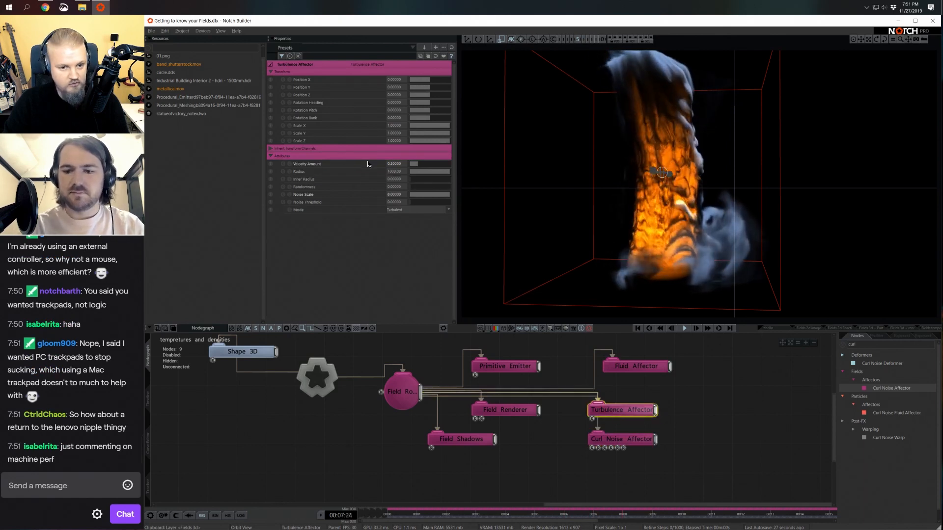
pyautogui.click(639, 367)
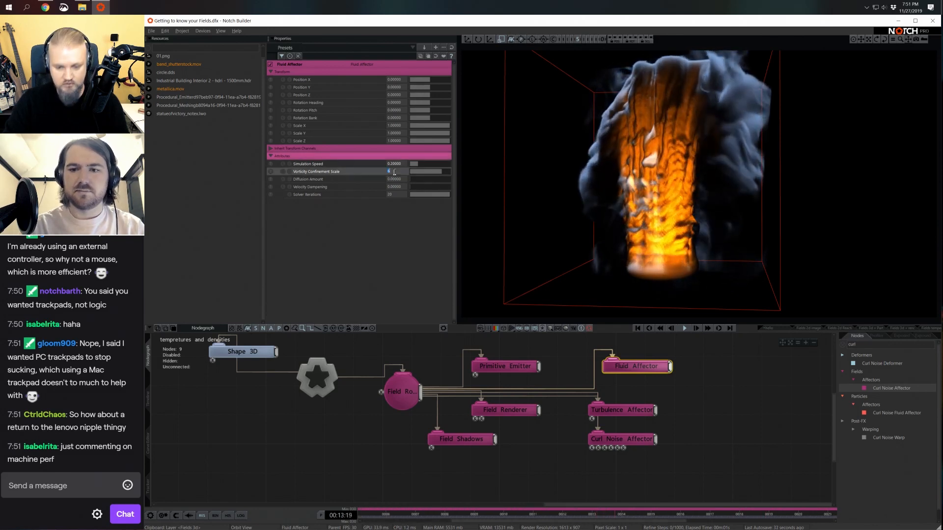
pyautogui.moveTo(389, 172); pyautogui.dragTo(423, 166)
pyautogui.hotkey('ctrl', 'r')
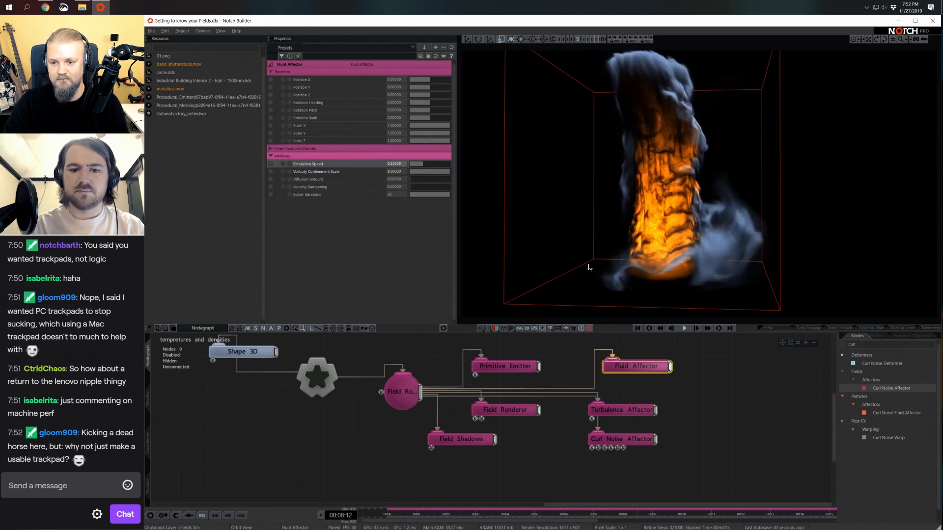
# Retune the Field Shadows node to Shadow Density about 0.8 and Temperature Intensity about 6.3.
pyautogui.click(458, 443)
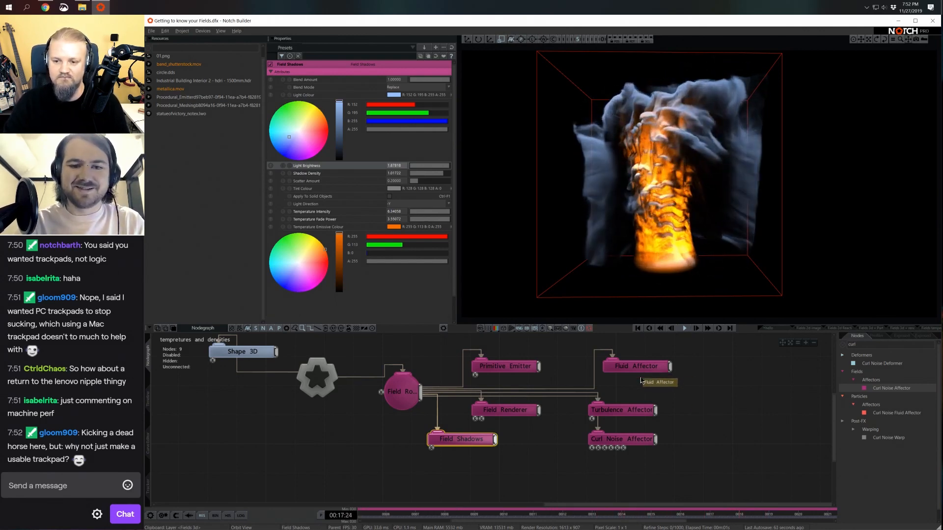
# Add a Primitive Collision Affector from the Fields affectors to the nodegraph and set its Shape Type to Sphere.
pyautogui.click(397, 396)
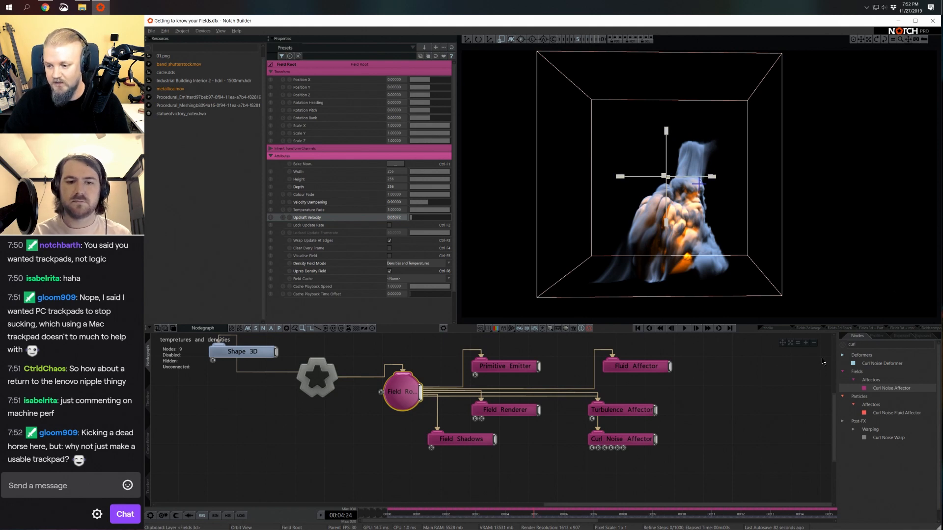
pyautogui.press('BackSpace')
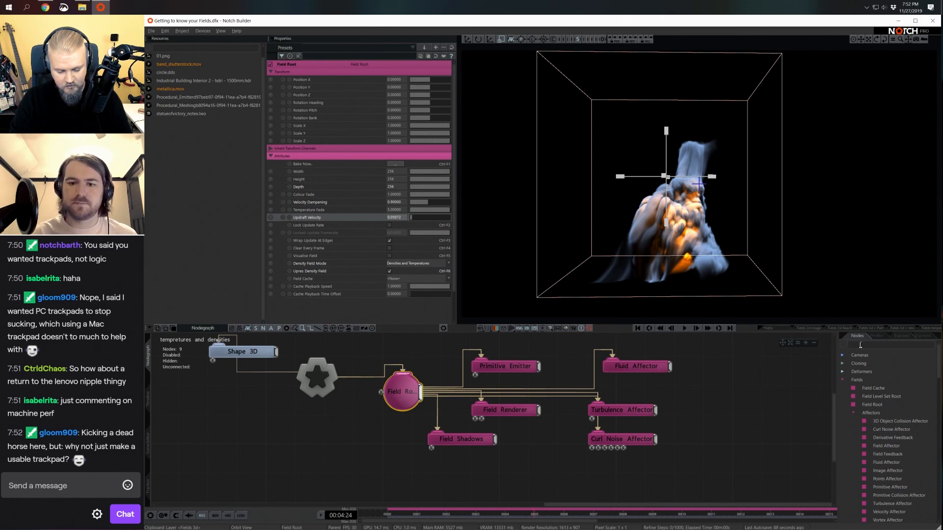
pyautogui.scroll(-1, 889, 403)
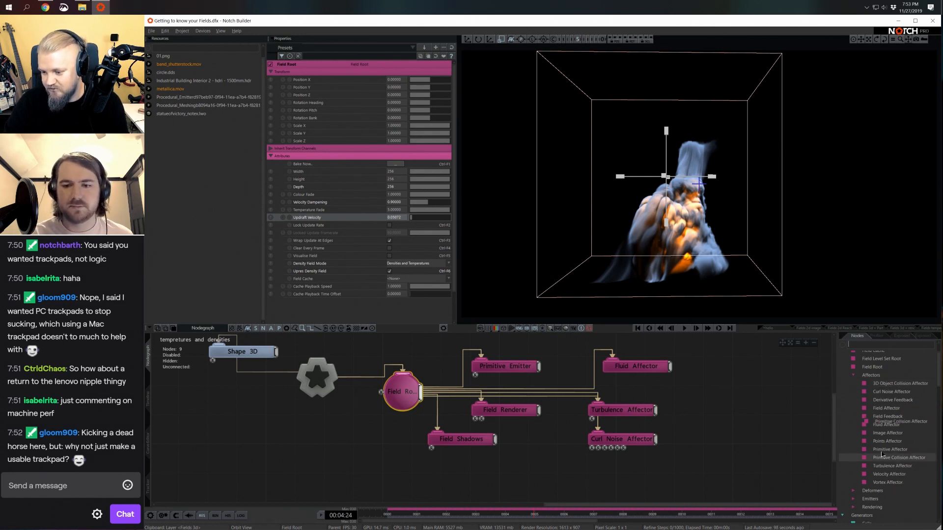
pyautogui.moveTo(899, 458); pyautogui.dragTo(735, 425)
pyautogui.moveTo(743, 427); pyautogui.dragTo(648, 413, button='middle')
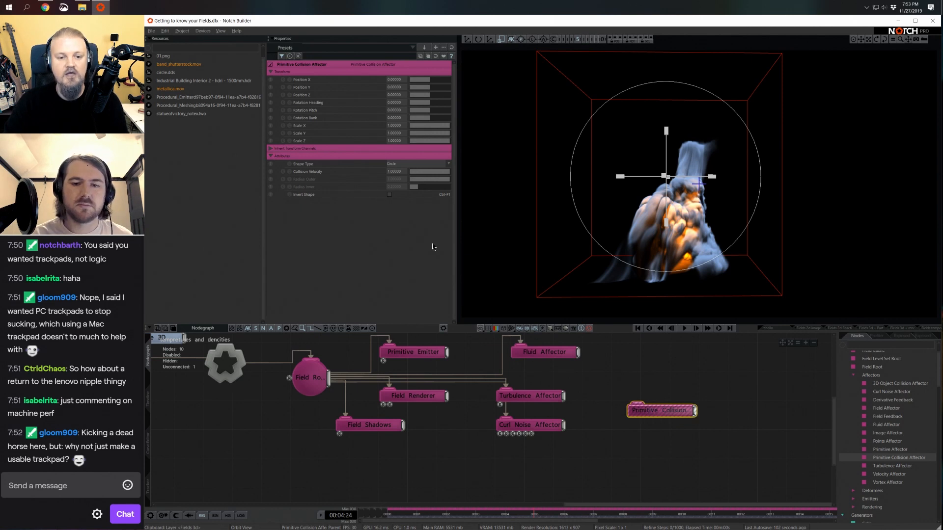
pyautogui.click(395, 164)
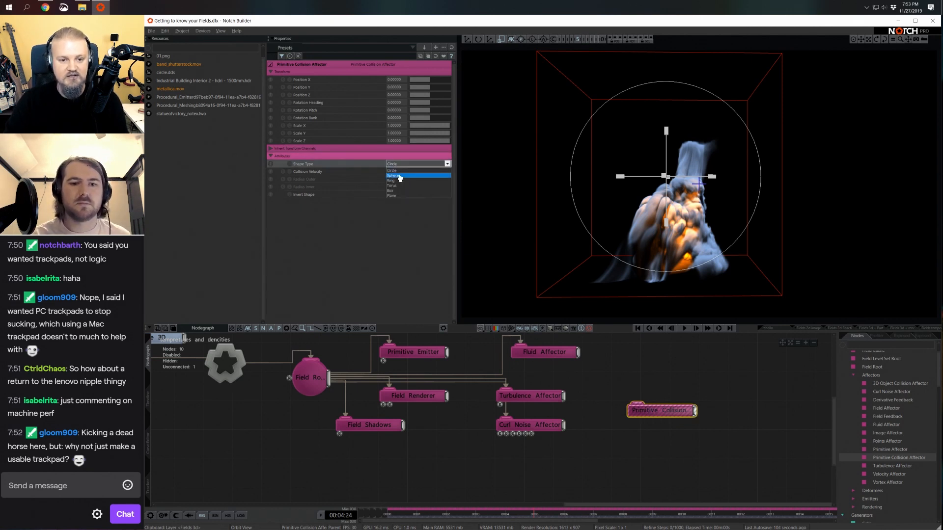
pyautogui.click(391, 175)
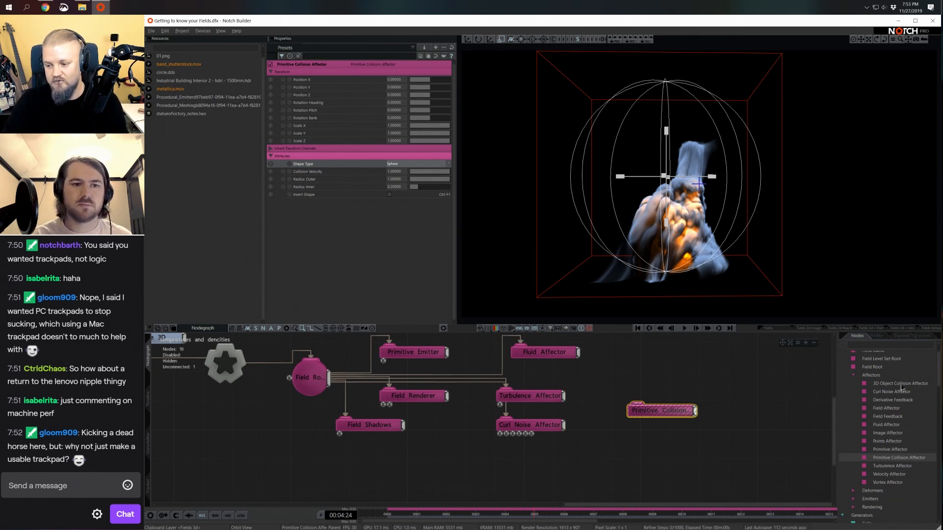
pyautogui.moveTo(901, 386); pyautogui.dragTo(704, 380)
pyautogui.moveTo(629, 368); pyautogui.dragTo(675, 381)
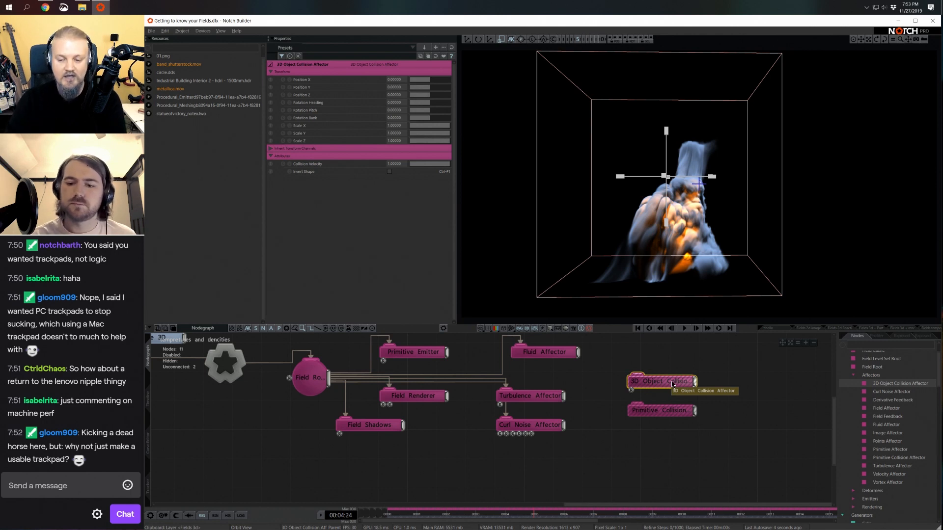
pyautogui.press('Delete')
# Keep the Primitive Collision Affector's Shape Type on Sphere, connect it to the Field Root and run the simulation briefly.
pyautogui.click(672, 411)
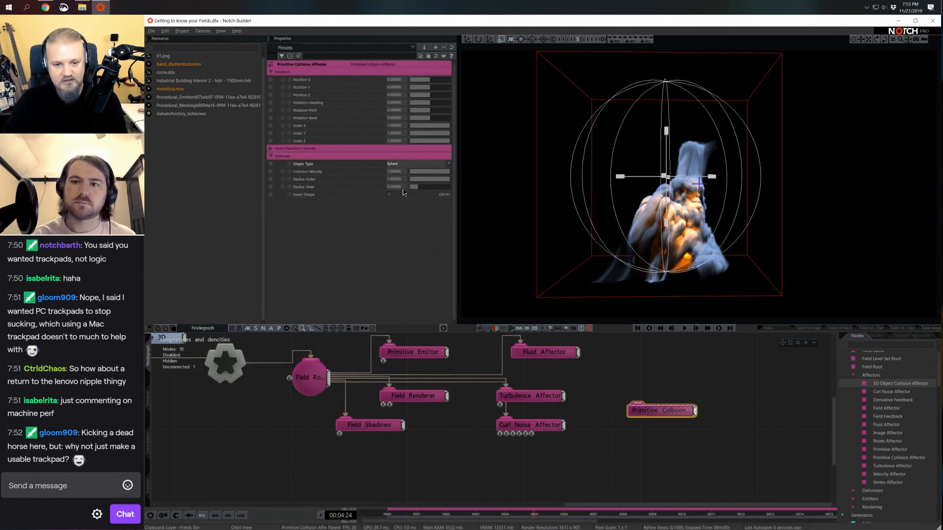
pyautogui.click(410, 164)
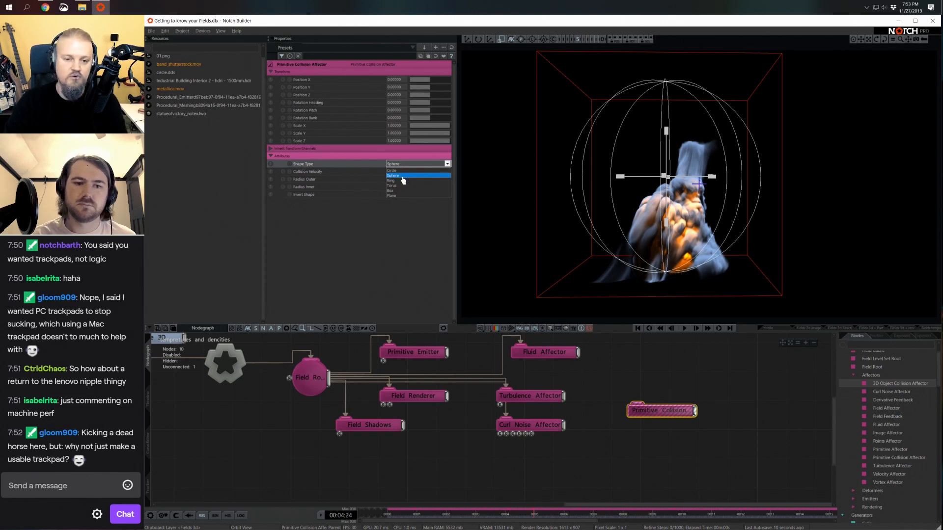
pyautogui.click(396, 175)
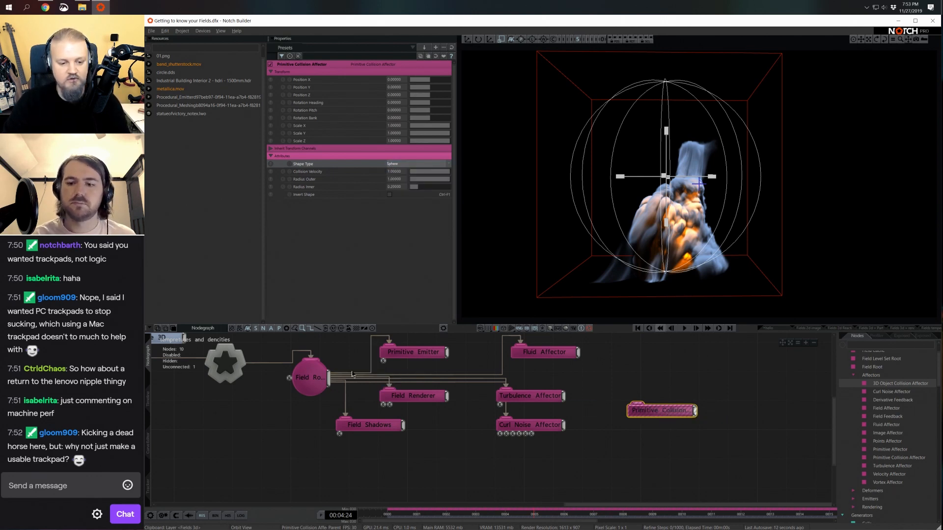
pyautogui.moveTo(332, 385); pyautogui.dragTo(655, 404)
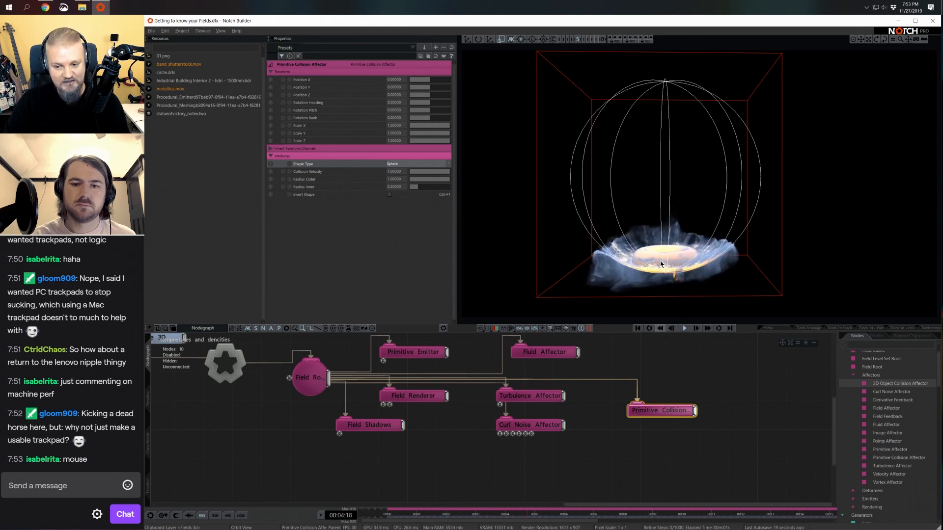
pyautogui.press('space')
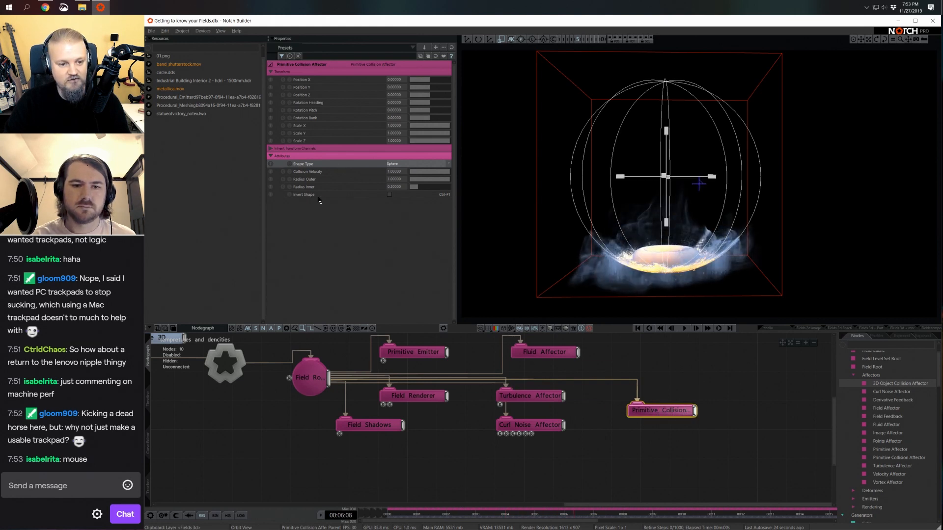
# Enable Invert Shape on the Primitive Collision Affector and replay the simulation from the start to inspect the contained fire.
pyautogui.click(390, 195)
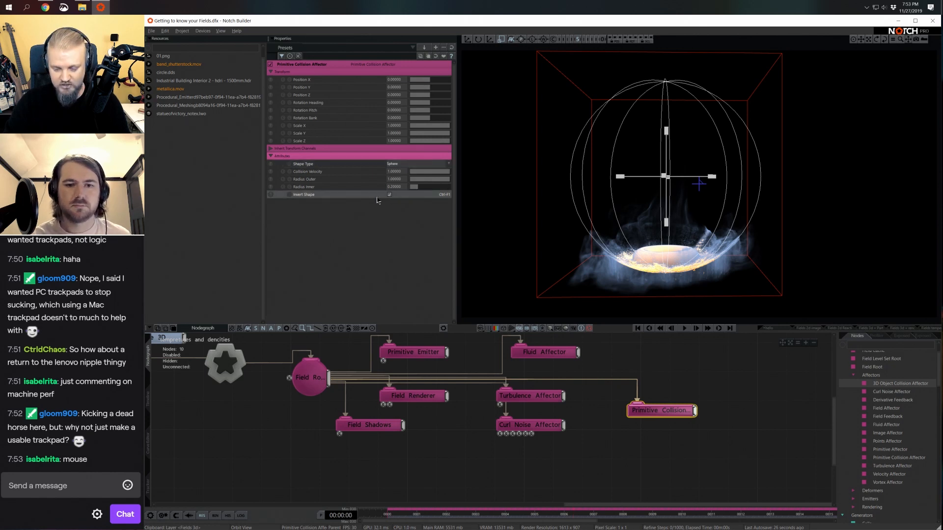
pyautogui.press('space')
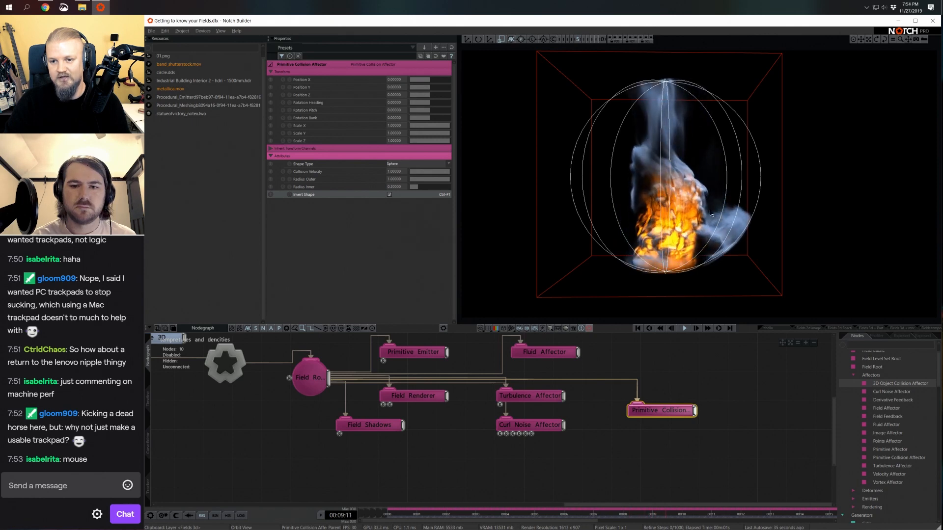
pyautogui.moveTo(710, 214); pyautogui.dragTo(672, 257)
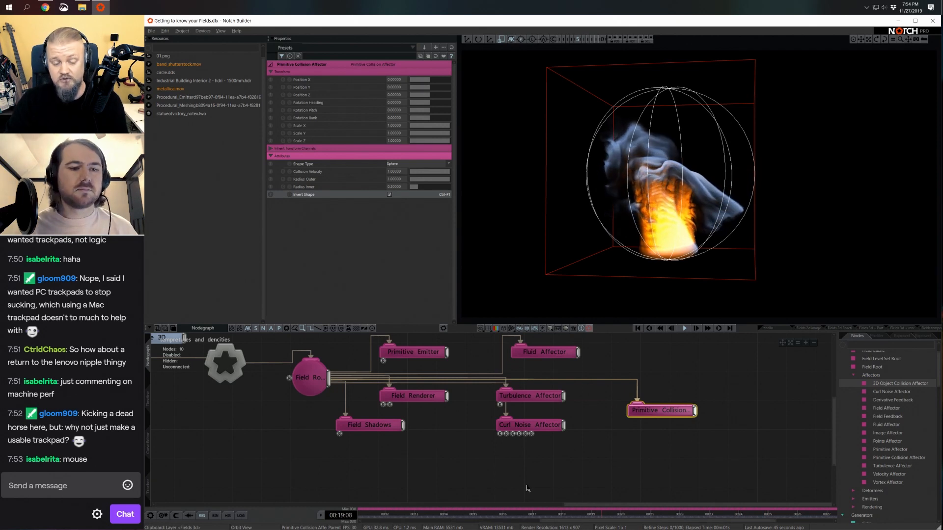
pyautogui.press('space')
# Add a fields Points Affector below the Field Shadows node and connect it to the Field Root.
pyautogui.moveTo(527, 489); pyautogui.dragTo(566, 484, button='middle')
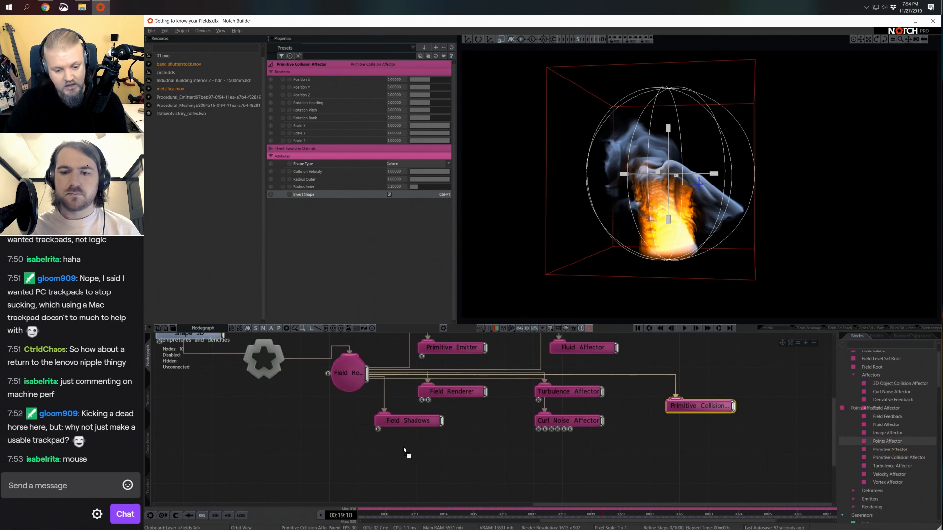
pyautogui.moveTo(403, 450); pyautogui.dragTo(406, 456)
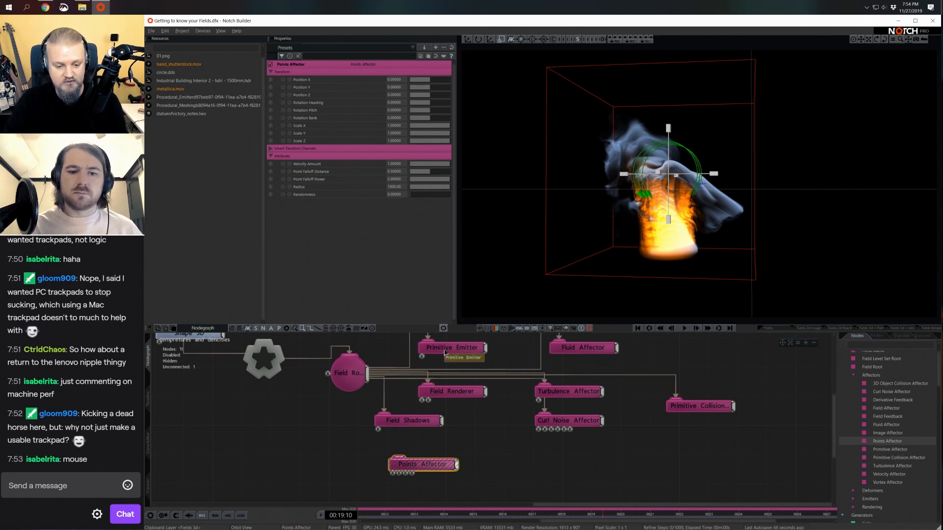
pyautogui.moveTo(367, 377); pyautogui.dragTo(405, 464)
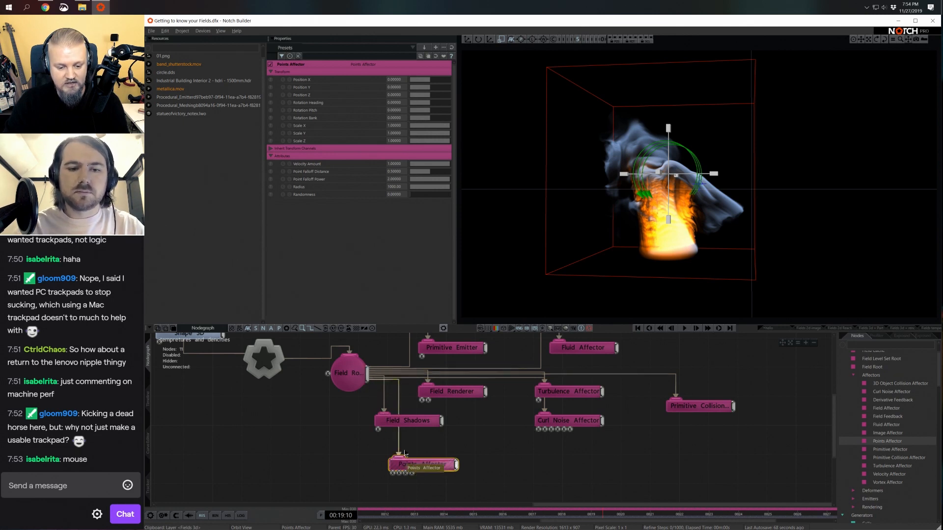
pyautogui.moveTo(438, 458); pyautogui.dragTo(512, 439, button='middle')
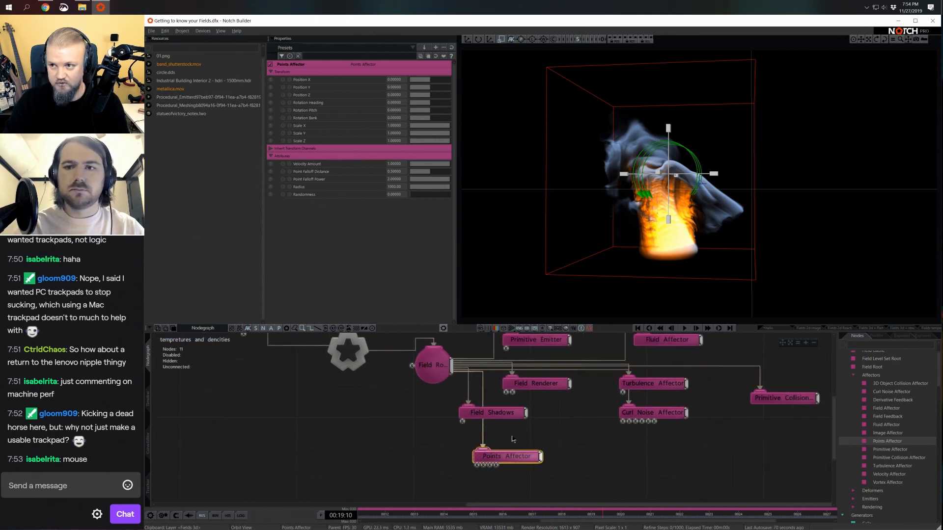
# Add a Particle Root under the Root node and attach a particle Primitive Emitter to it.
pyautogui.click(860, 344)
pyautogui.write('root')
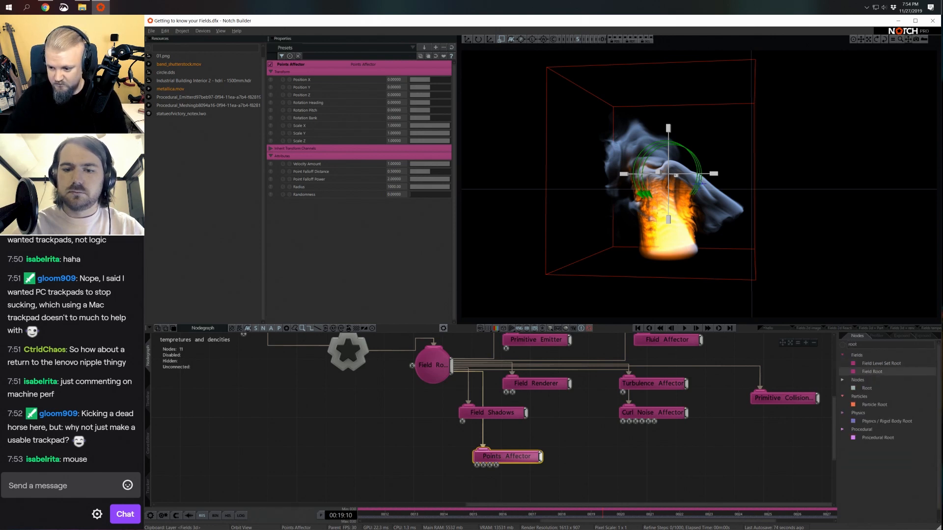
pyautogui.moveTo(875, 405); pyautogui.dragTo(303, 438)
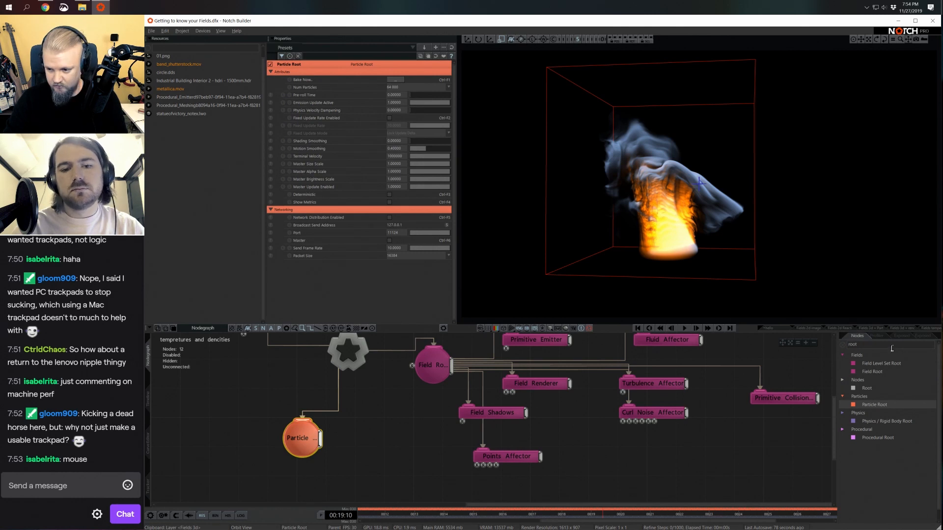
pyautogui.write('primi')
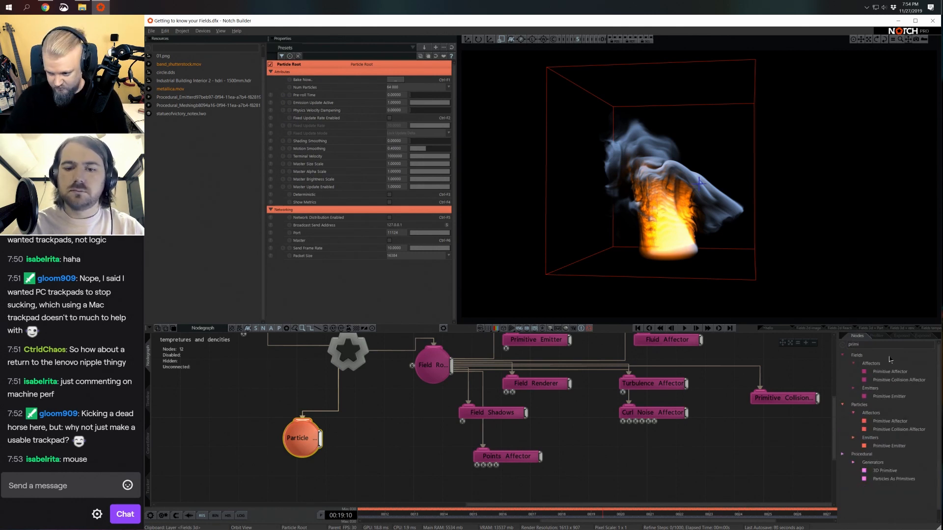
pyautogui.moveTo(901, 446); pyautogui.dragTo(298, 435)
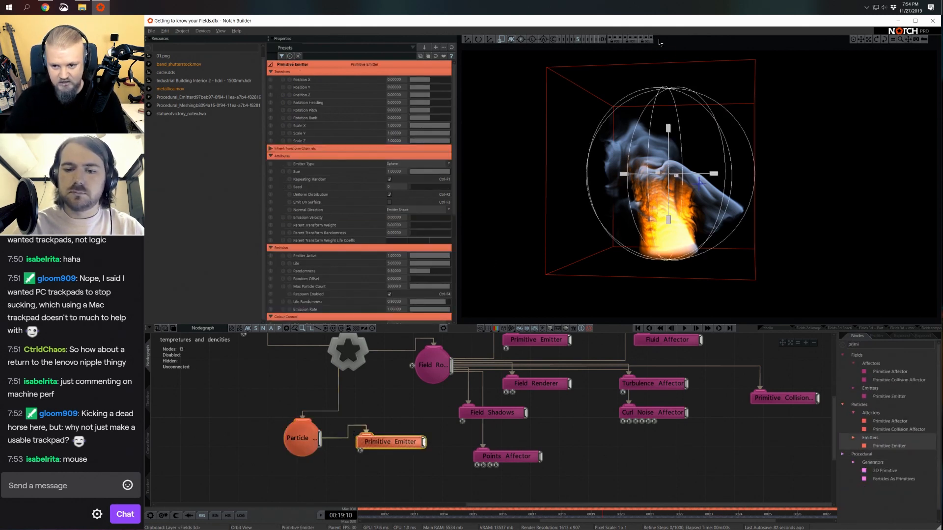
# Set the particle Primitive Emitter's Max Particle Count to 10 and the Particle Root's Num Particles to 64.
pyautogui.scroll(-5, 403, 220)
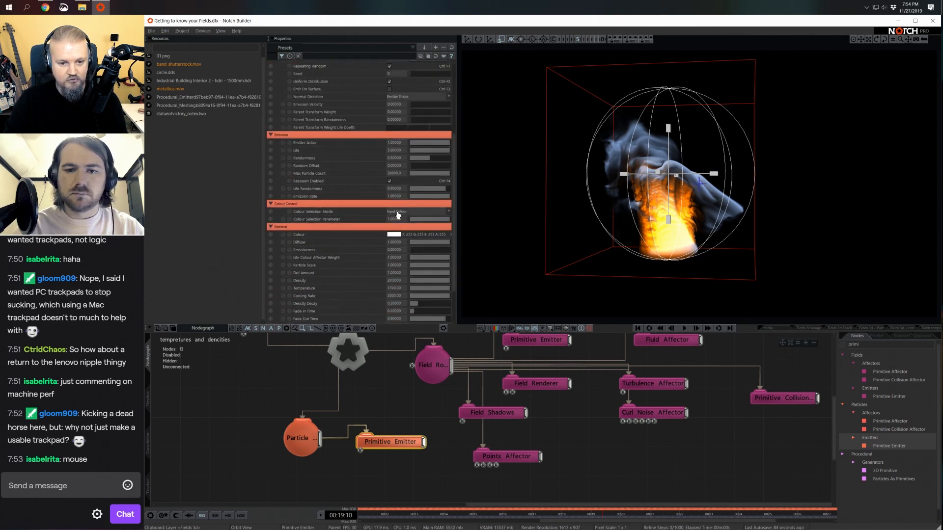
pyautogui.doubleClick(397, 173)
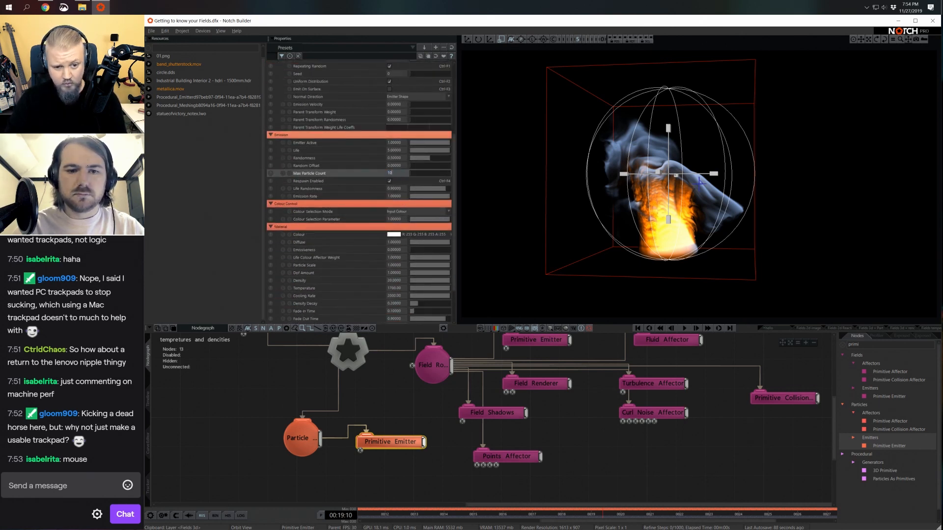
pyautogui.click(301, 437)
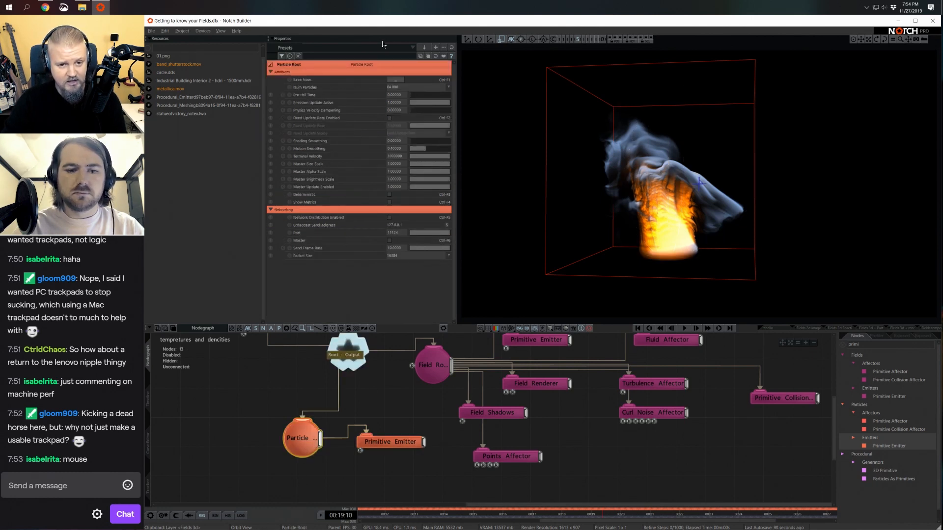
pyautogui.click(386, 447)
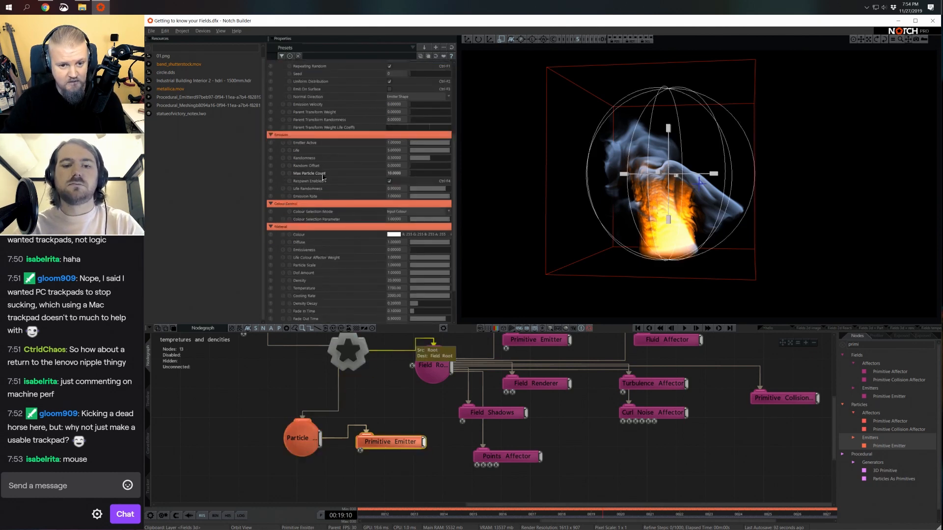
pyautogui.click(308, 432)
pyautogui.click(416, 89)
pyautogui.click(398, 96)
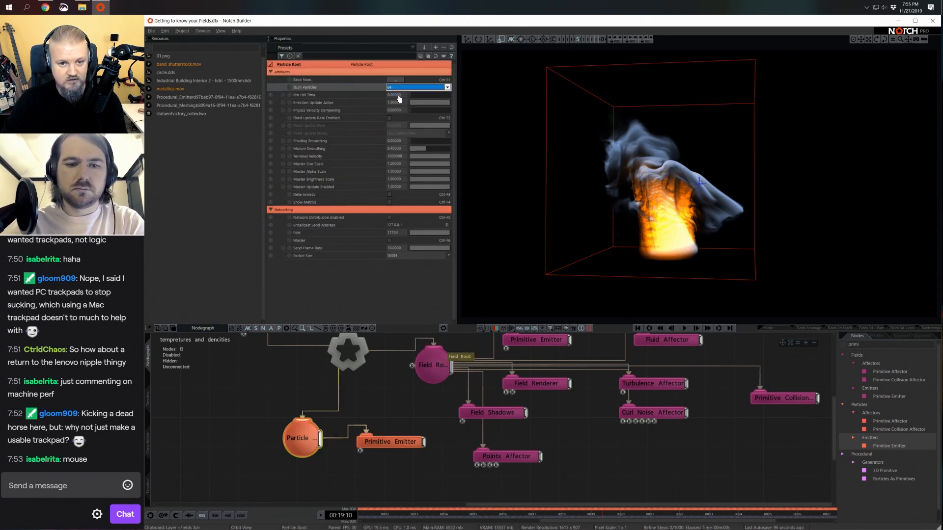
pyautogui.click(393, 491)
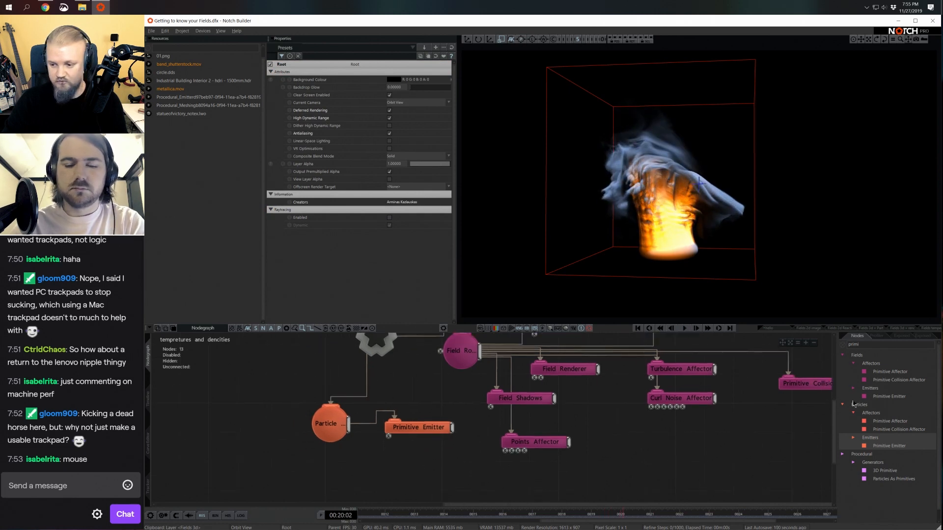
# Add a Point Renderer below the particle Primitive Emitter and connect it to the Particle Root.
pyautogui.write('point')
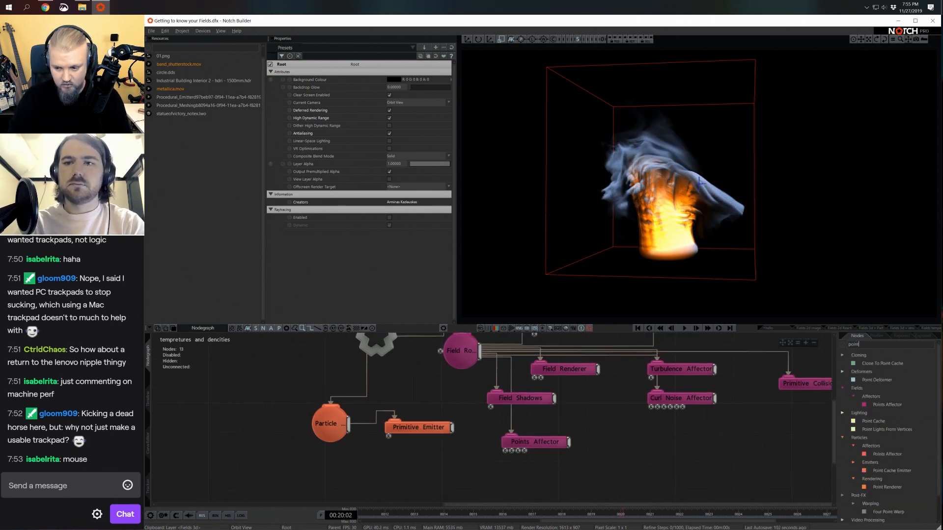
pyautogui.moveTo(887, 488); pyautogui.dragTo(422, 457)
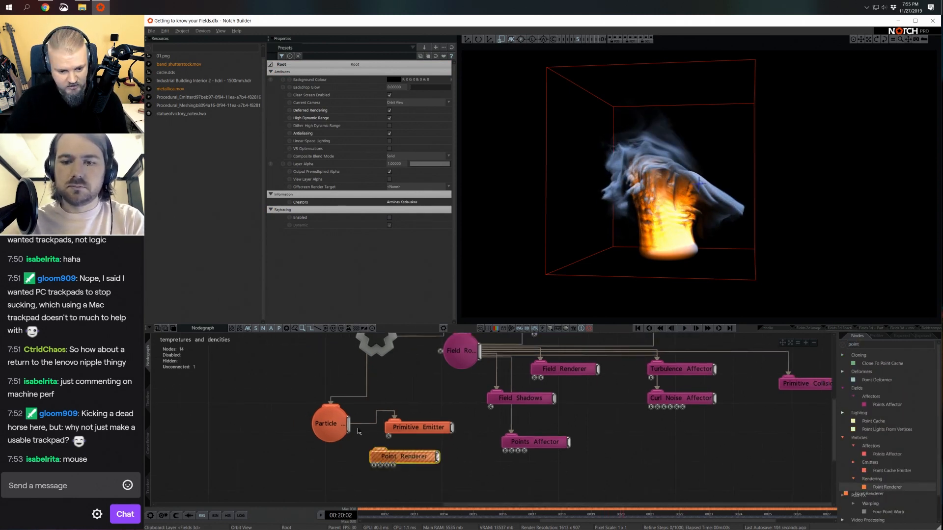
pyautogui.moveTo(353, 430); pyautogui.dragTo(380, 449)
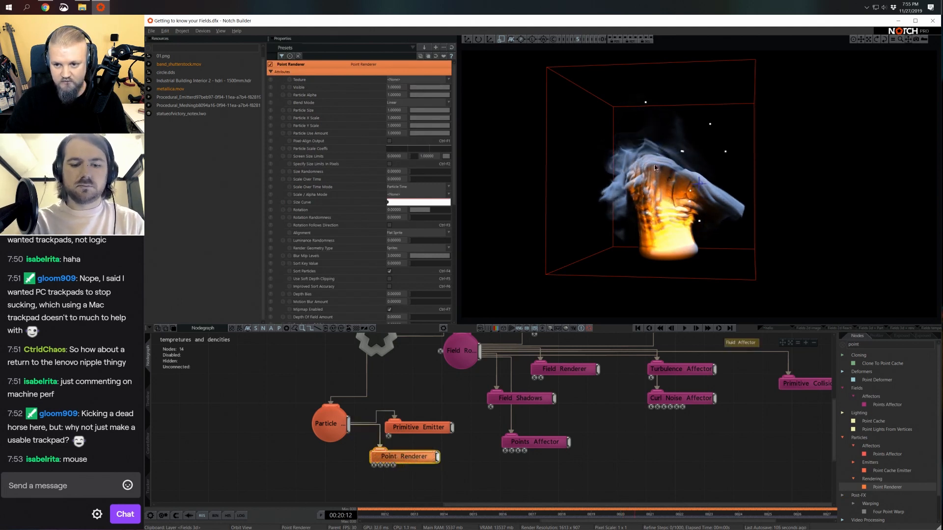
# Raise the Point Renderer's Particle Size to about 3.8, leaving Particle Alpha at 1, and clear the node search.
pyautogui.moveTo(435, 96); pyautogui.dragTo(589, 102)
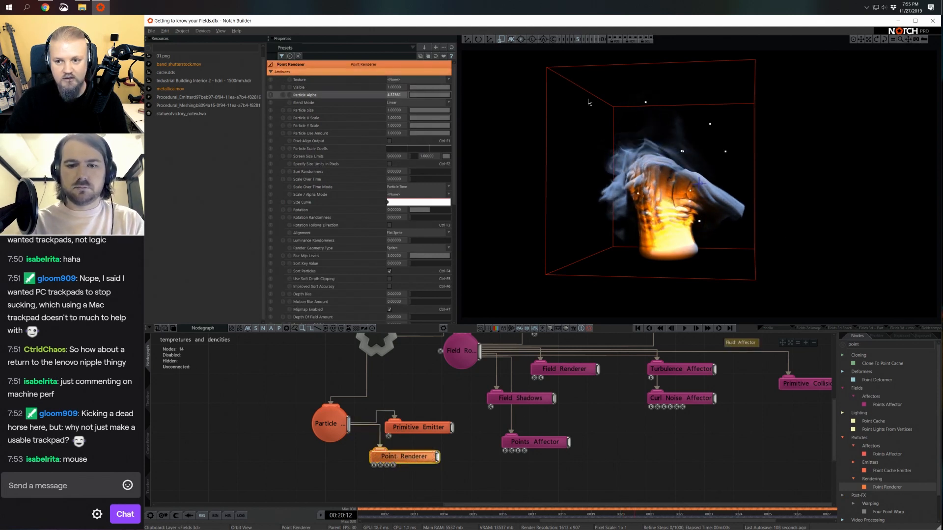
pyautogui.moveTo(445, 111); pyautogui.dragTo(920, 319)
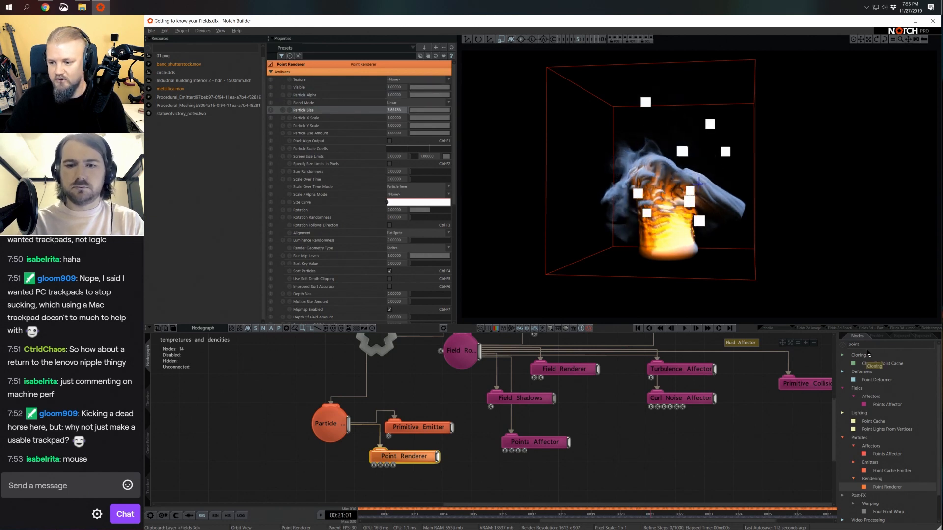
pyautogui.press('BackSpace')
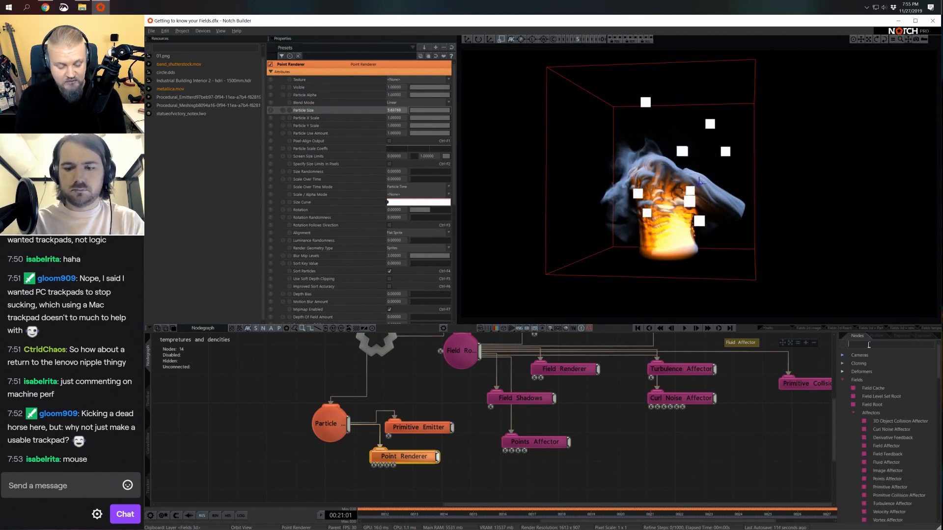
# Add a particle Vortex Affector below the Point Renderer and connect it to the Particle Root.
pyautogui.write('velo')
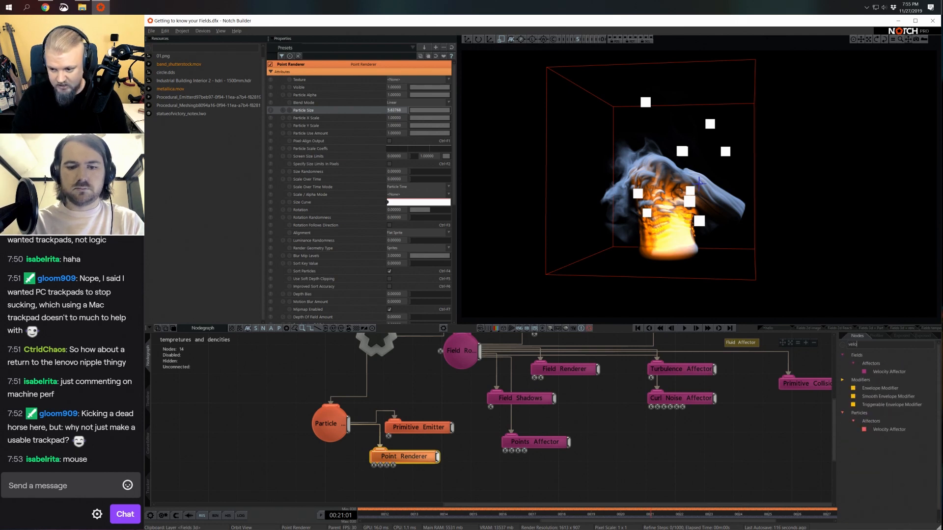
pyautogui.press('BackSpace')
pyautogui.press('BackSpace')
pyautogui.press('BackSpace')
pyautogui.press('BackSpace')
pyautogui.write('voe')
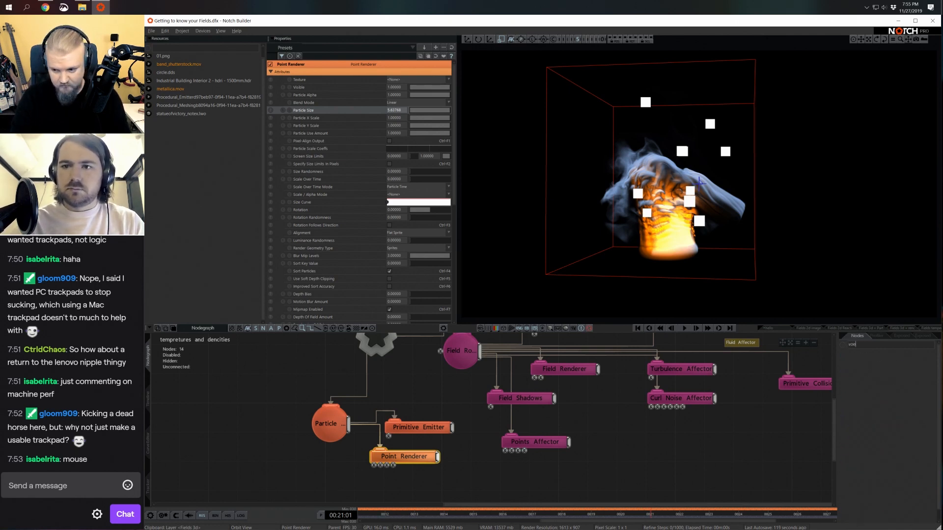
pyautogui.press('BackSpace')
pyautogui.write('rte')
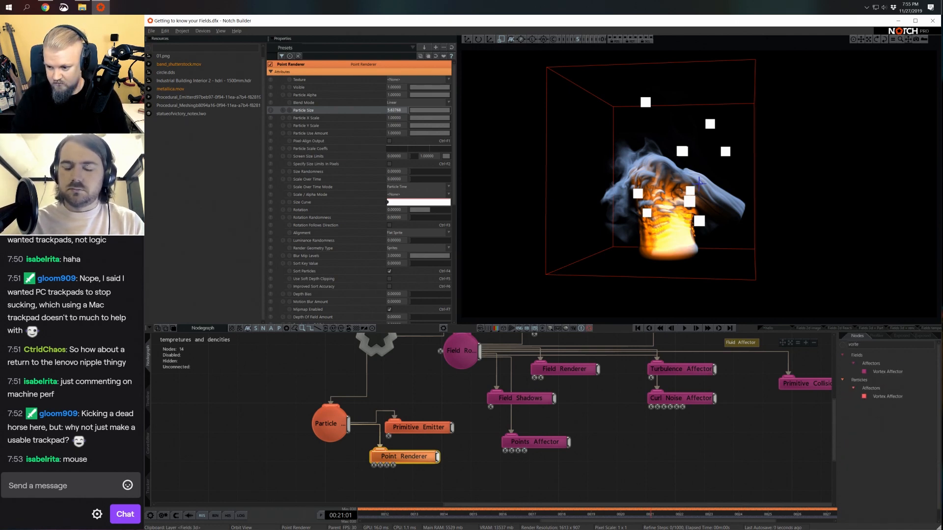
pyautogui.moveTo(882, 396); pyautogui.dragTo(455, 485)
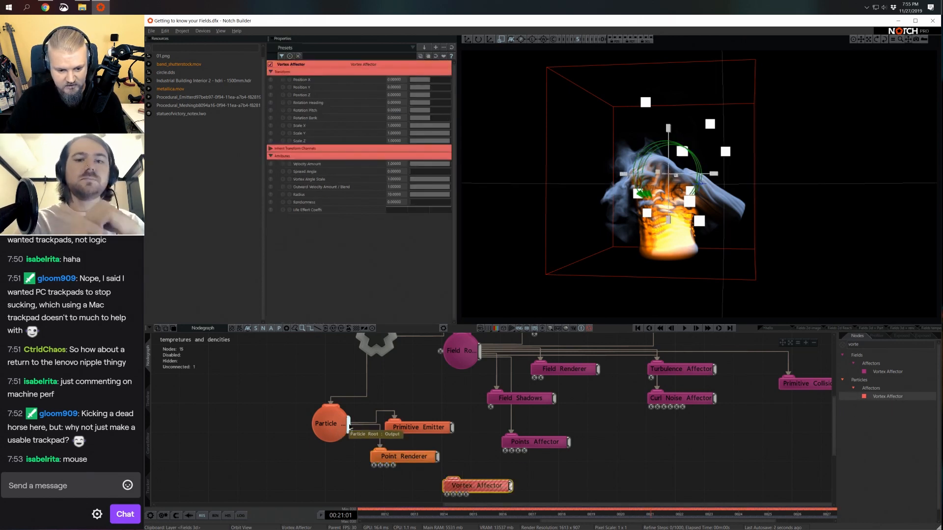
pyautogui.moveTo(349, 425); pyautogui.dragTo(462, 485)
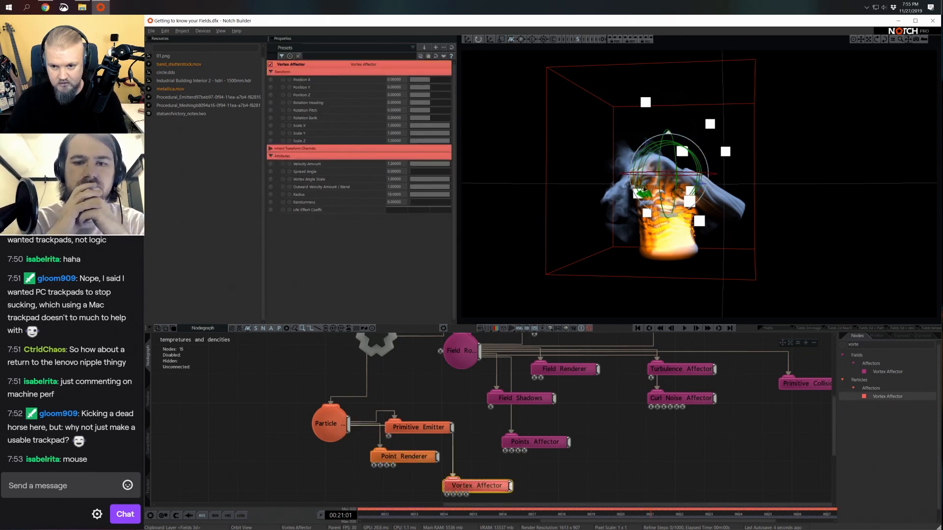
# Rotate the Vortex Affector to a pitch of -90 degrees and set its Velocity Amount to about 0.51.
pyautogui.moveTo(659, 192); pyautogui.dragTo(648, 160)
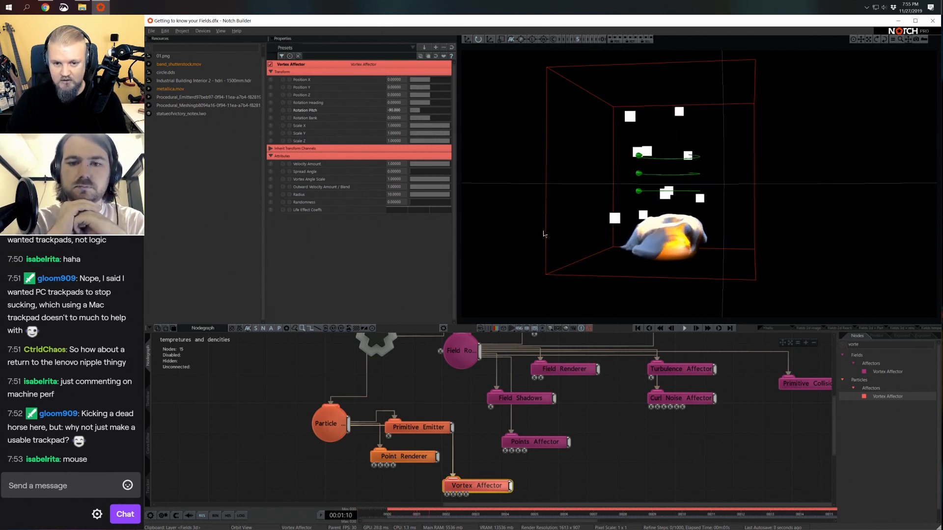
pyautogui.click(431, 165)
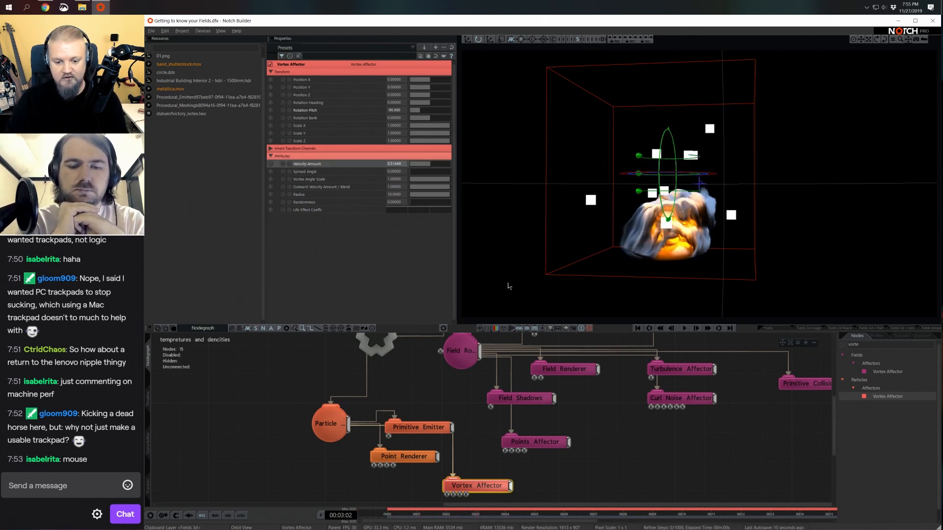
# Move the particle Primitive Emitter above the Point Renderer and connect the Particle Root to the Points Affector's point source input.
pyautogui.moveTo(436, 426); pyautogui.dragTo(422, 397)
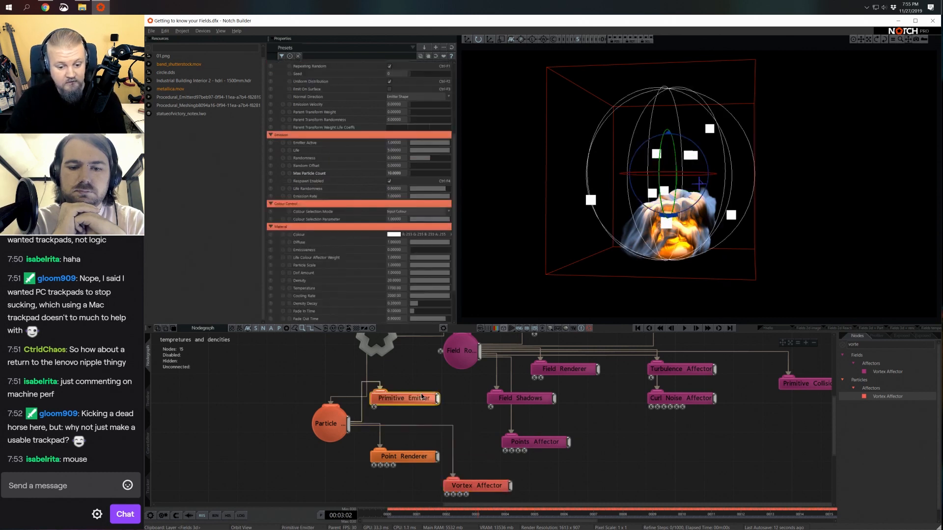
pyautogui.moveTo(453, 467); pyautogui.dragTo(445, 446, button='middle')
pyautogui.moveTo(342, 405); pyautogui.dragTo(499, 432)
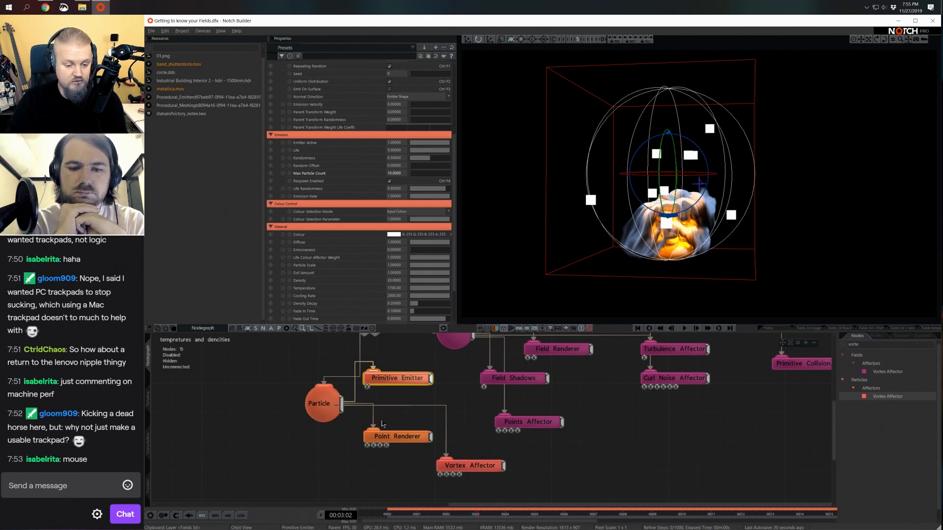
pyautogui.moveTo(343, 404); pyautogui.dragTo(499, 432)
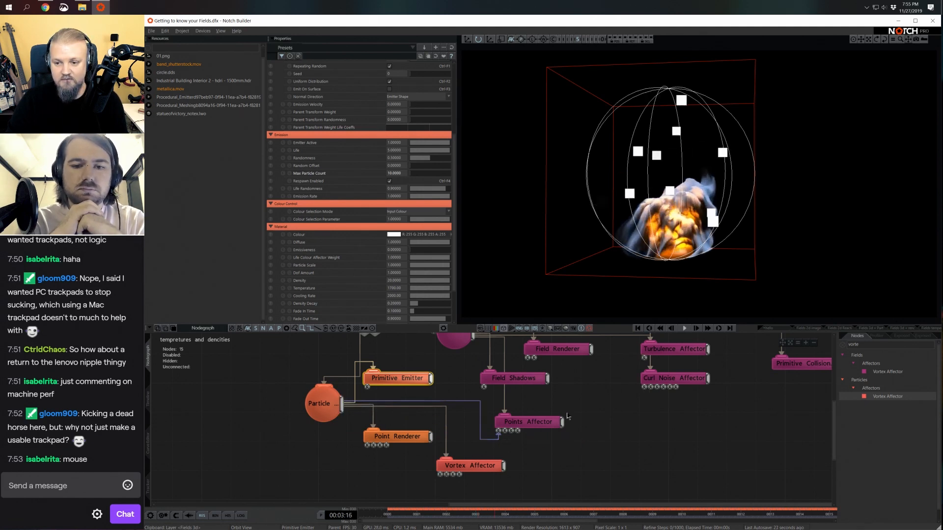
# Raise the Points Affector's Velocity Amount to about 2.9.
pyautogui.click(500, 424)
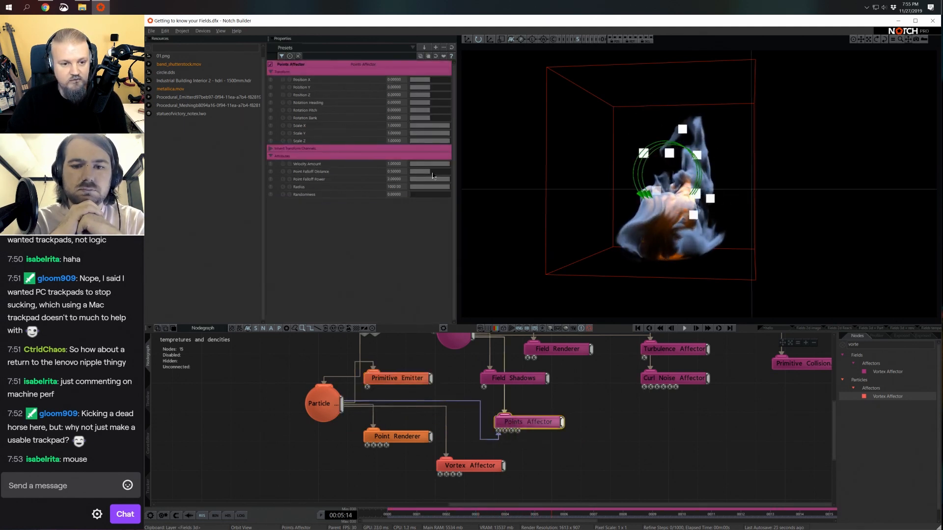
pyautogui.moveTo(447, 166); pyautogui.dragTo(486, 176)
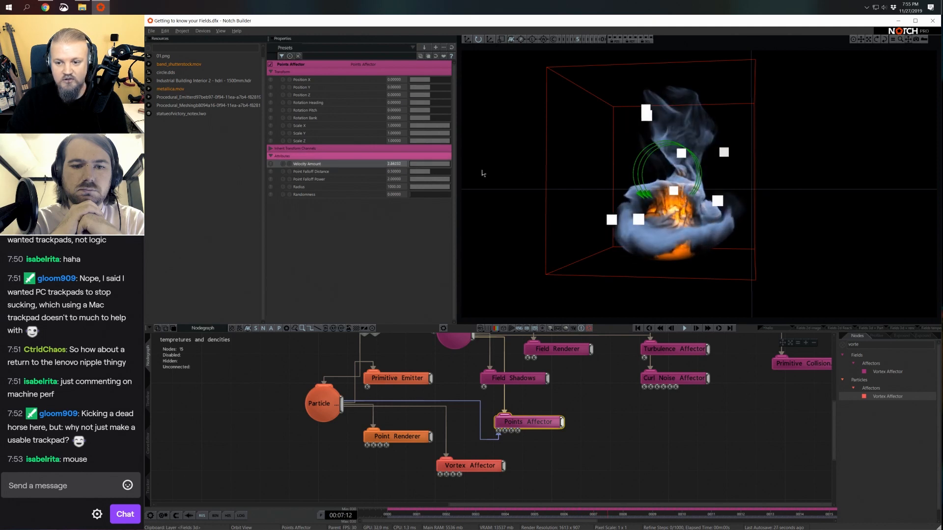
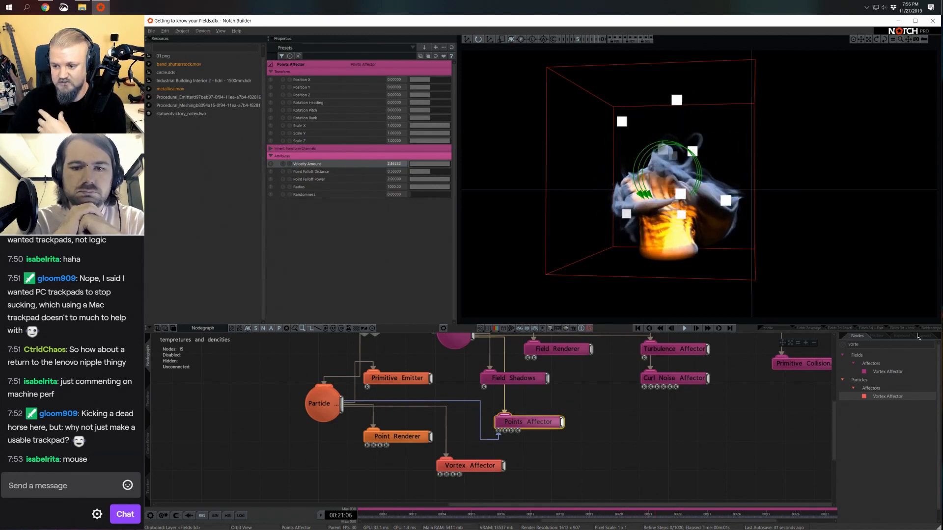
# Search the node list for "point" and read the attributes and inputs in the Fields Points Affector's manual page.
pyautogui.doubleClick(855, 344)
pyautogui.press('BackSpace')
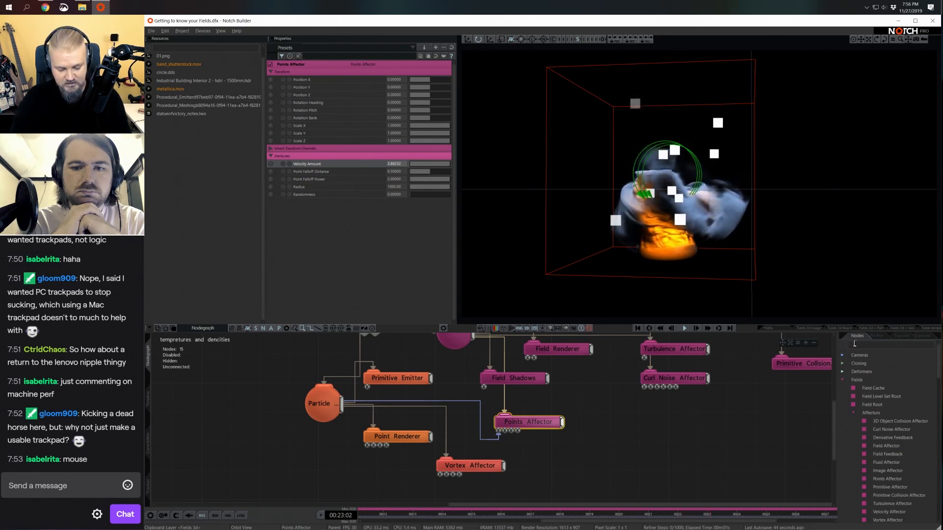
pyautogui.write('point')
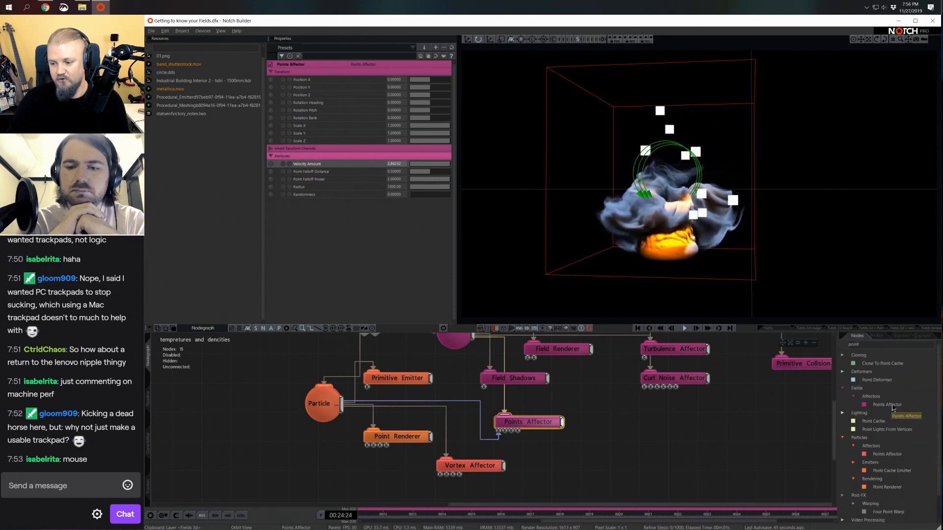
pyautogui.scroll(-1, 891, 391)
pyautogui.rightClick(891, 397)
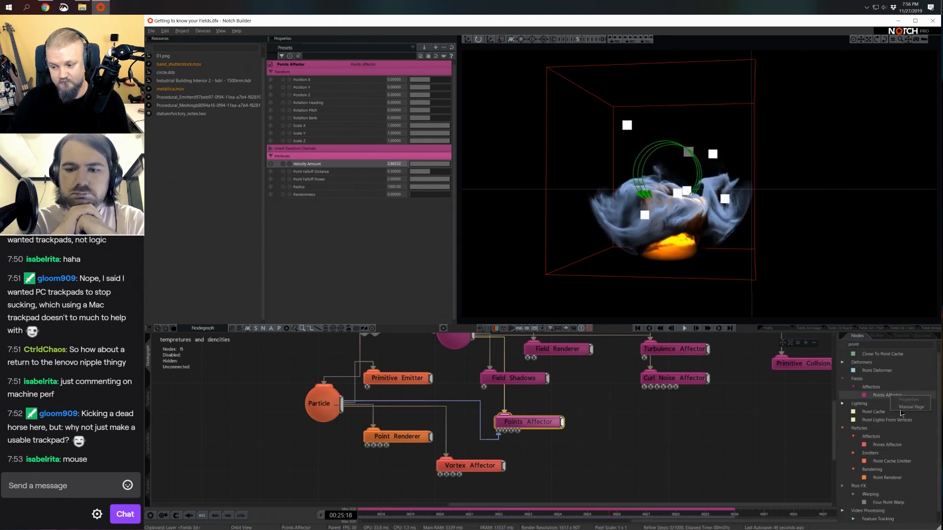
pyautogui.click(911, 407)
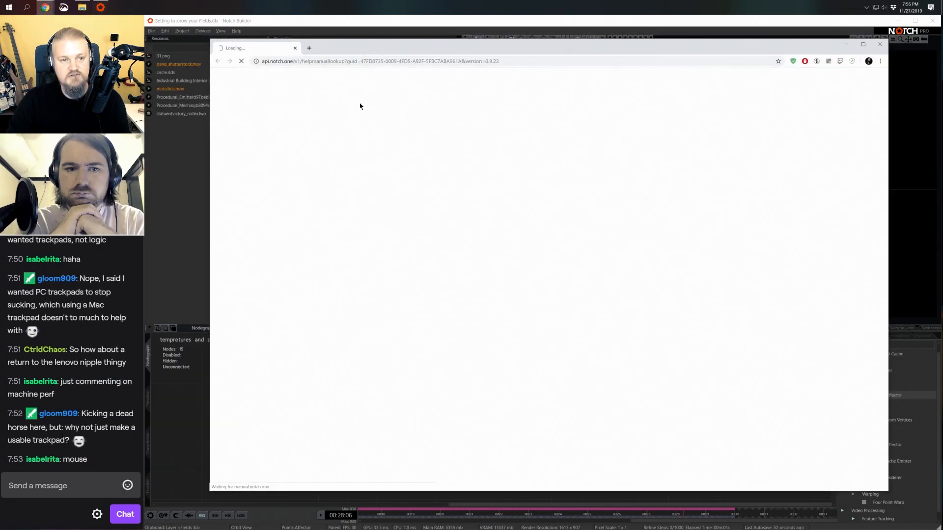
pyautogui.scroll(-5, 505, 229)
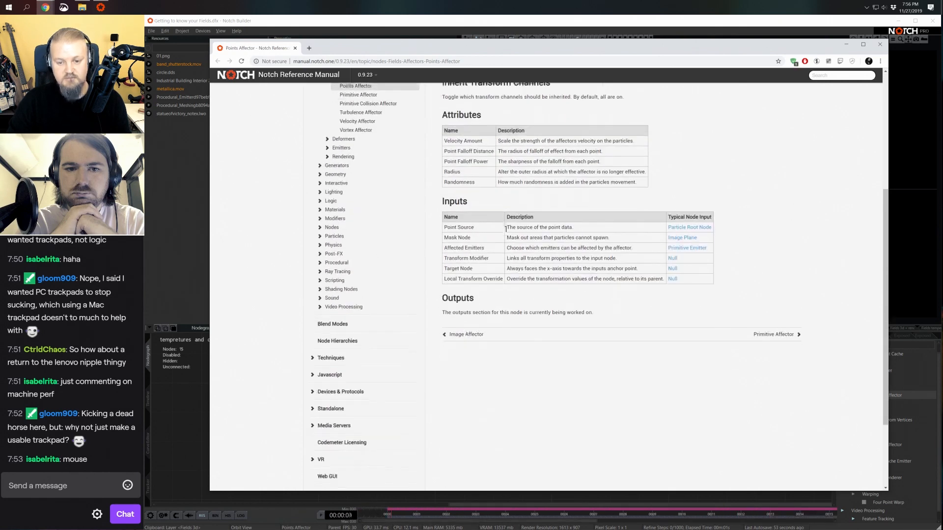
pyautogui.click(844, 45)
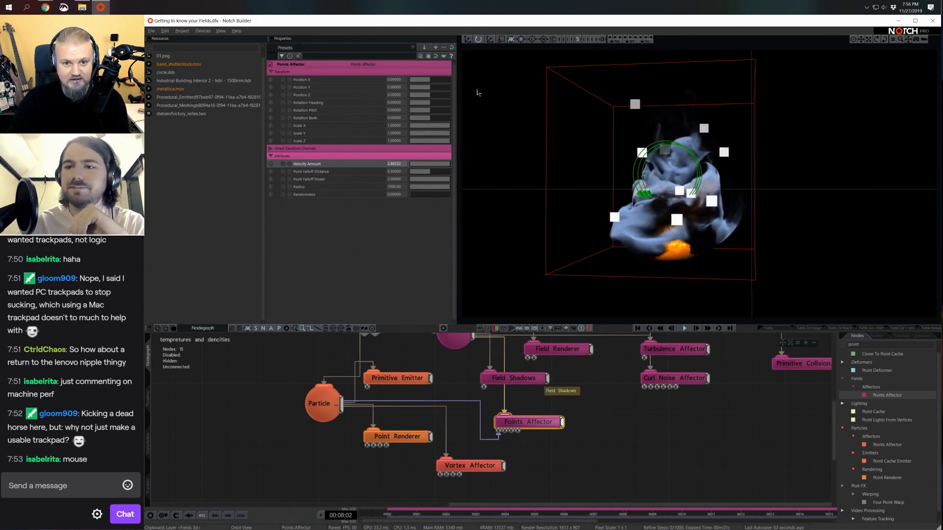
# Open the manual from the Points Affector's properties, close the duplicate browser tab and return to the node graph.
pyautogui.click(452, 56)
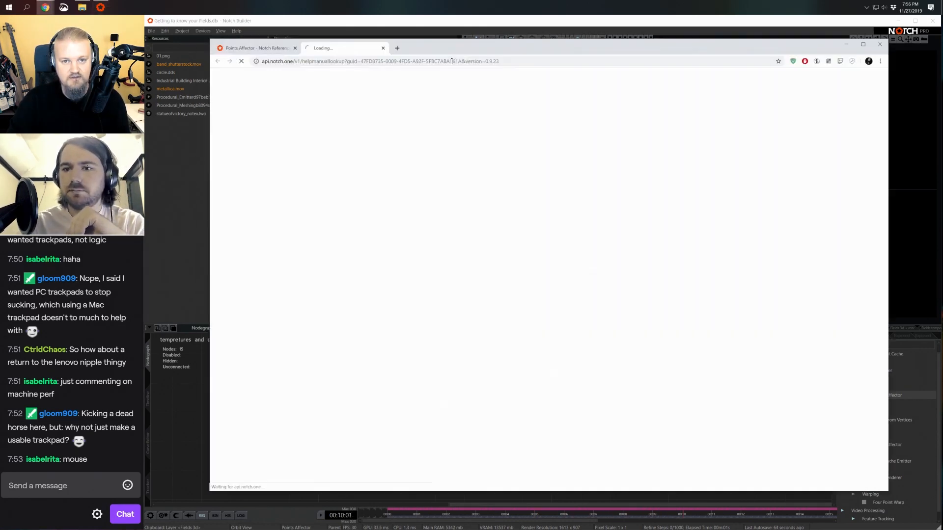
pyautogui.click(383, 48)
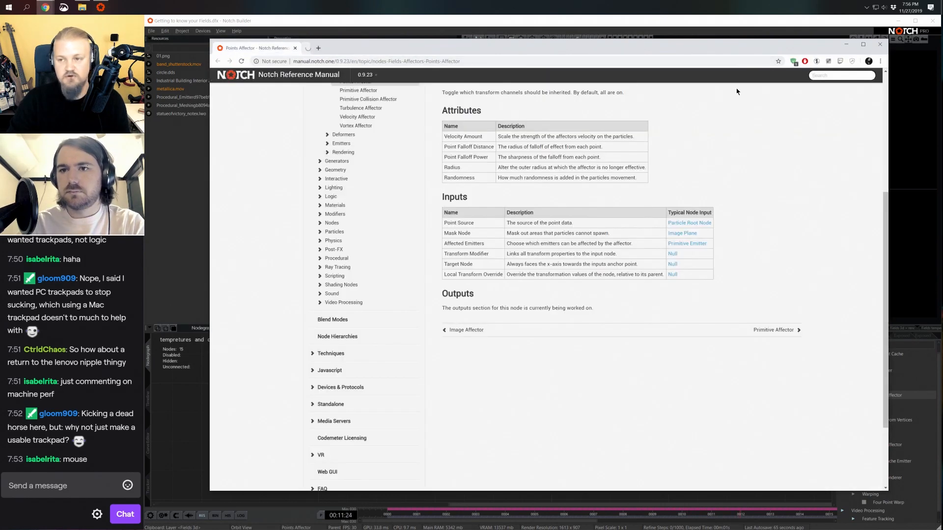
pyautogui.click(848, 44)
pyautogui.click(659, 431)
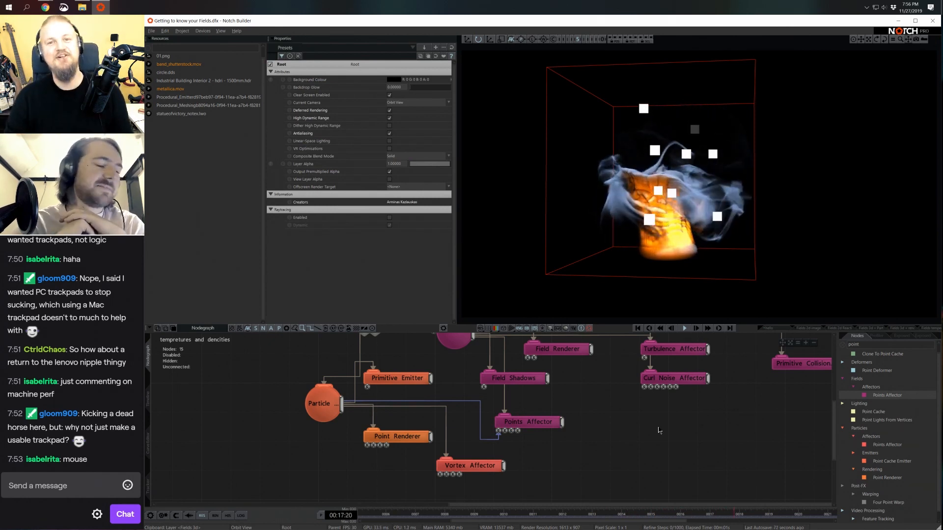
# Raise the Points Affector's Velocity Amount further, to about 5.4.
pyautogui.click(525, 427)
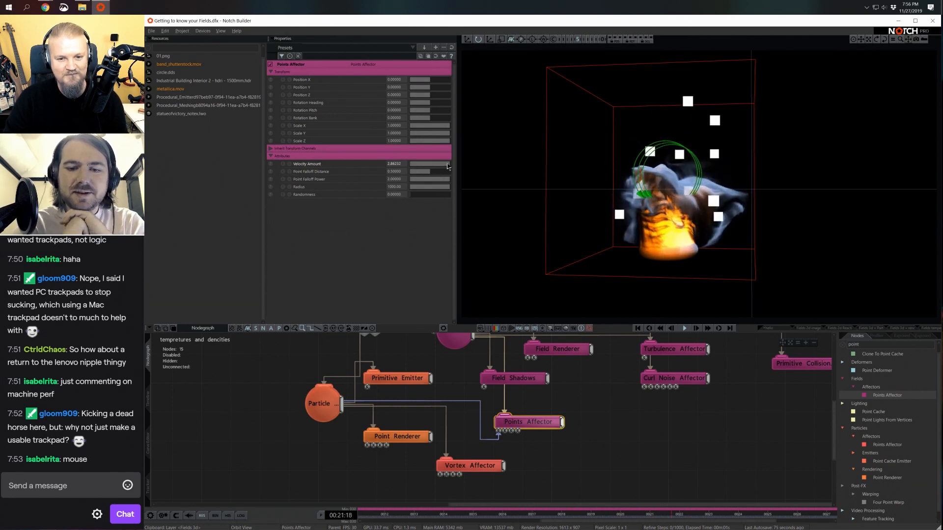
pyautogui.moveTo(448, 167); pyautogui.dragTo(489, 166)
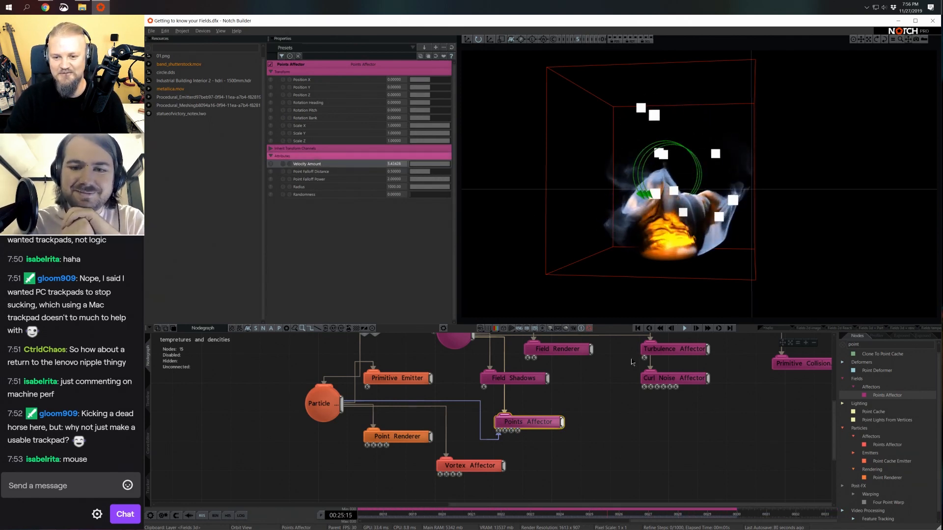
# Slightly increase the Updraft Velocity of the Field Root.
pyautogui.click(470, 337)
pyautogui.moveTo(471, 339); pyautogui.dragTo(471, 366, button='middle')
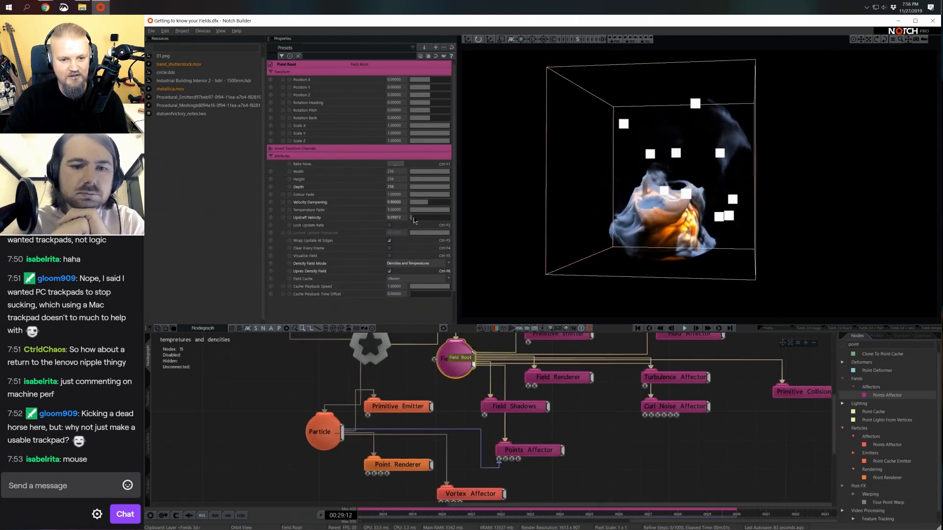
pyautogui.click(414, 218)
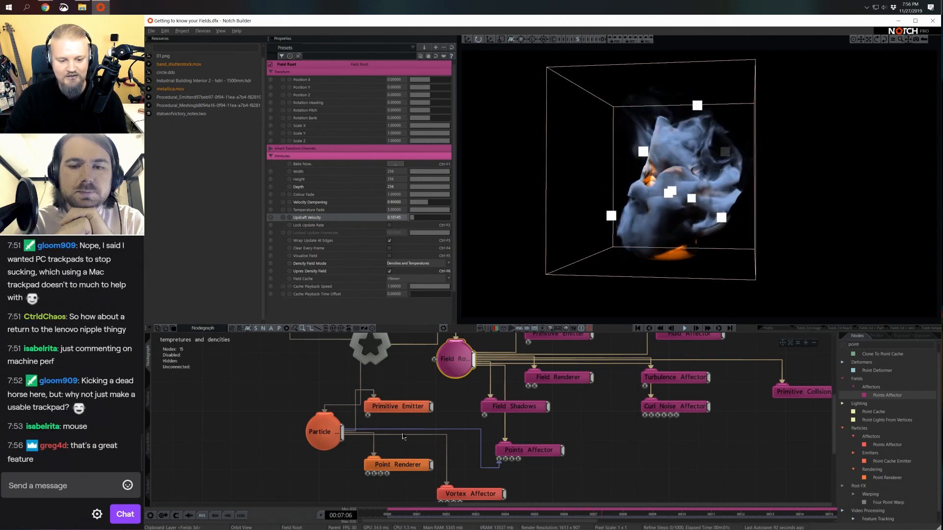
# Toggle the particle Point Renderer off and on to compare the fire with and without points, leaving it disabled.
pyautogui.click(405, 463)
pyautogui.hotkey('ctrl', 'e')
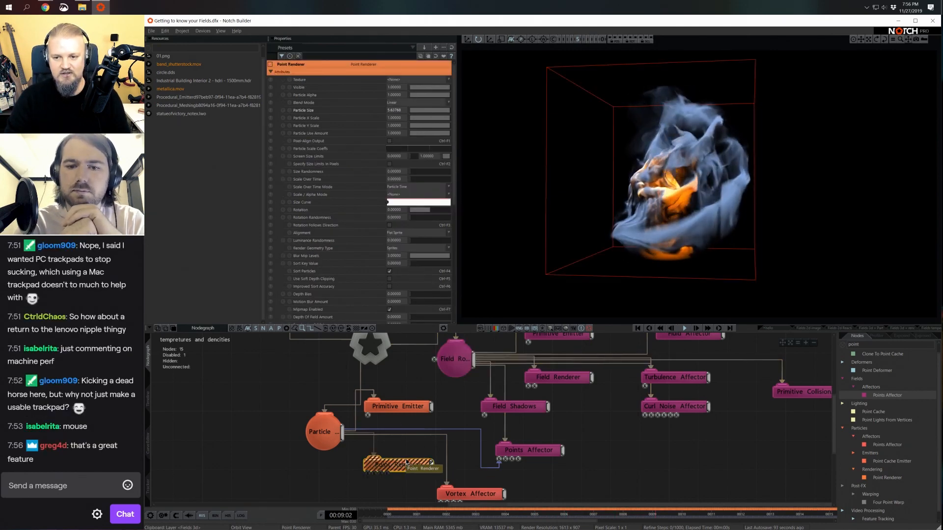
pyautogui.hotkey('ctrl', 'e')
pyautogui.hotkey('ctrl', 'e')
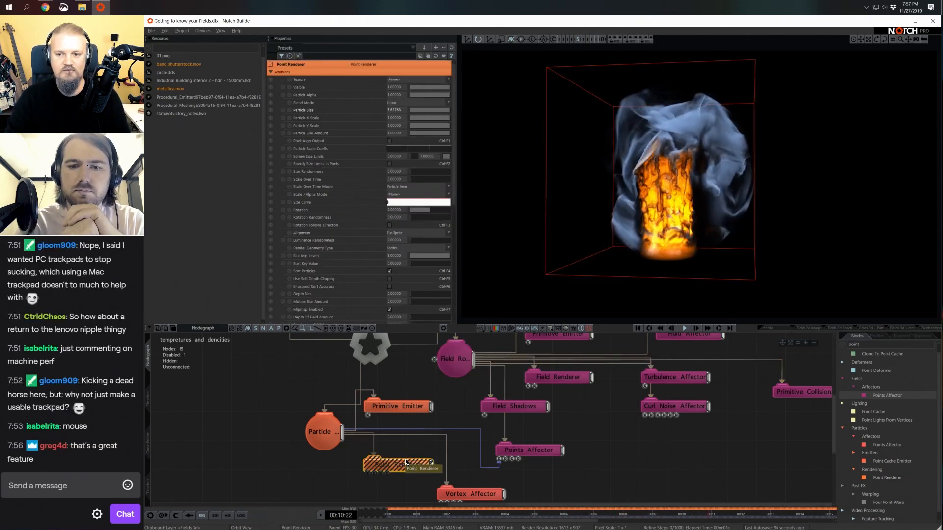
pyautogui.hotkey('ctrl', 'e')
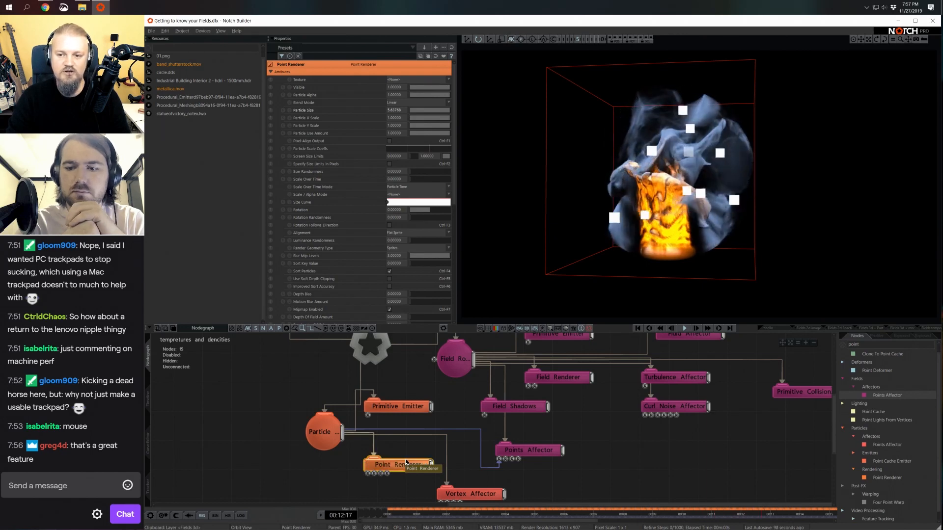
pyautogui.hotkey('ctrl', 'e')
pyautogui.hotkey('ctrl', 'e')
pyautogui.hotkey('ctrl', 'e')
# Disable the box Shape 3D node that outlines the field and rewind the timeline to the start.
pyautogui.scroll(-3, 467, 453)
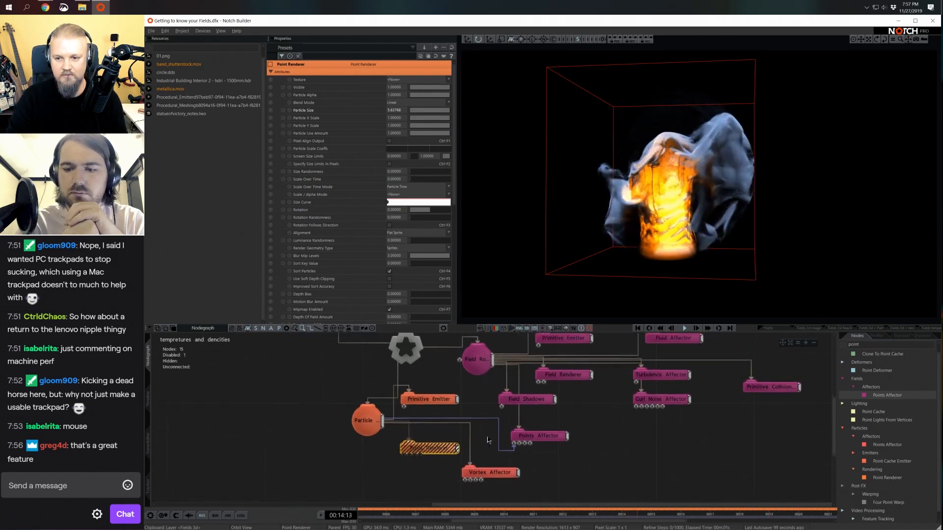
pyautogui.click(367, 348)
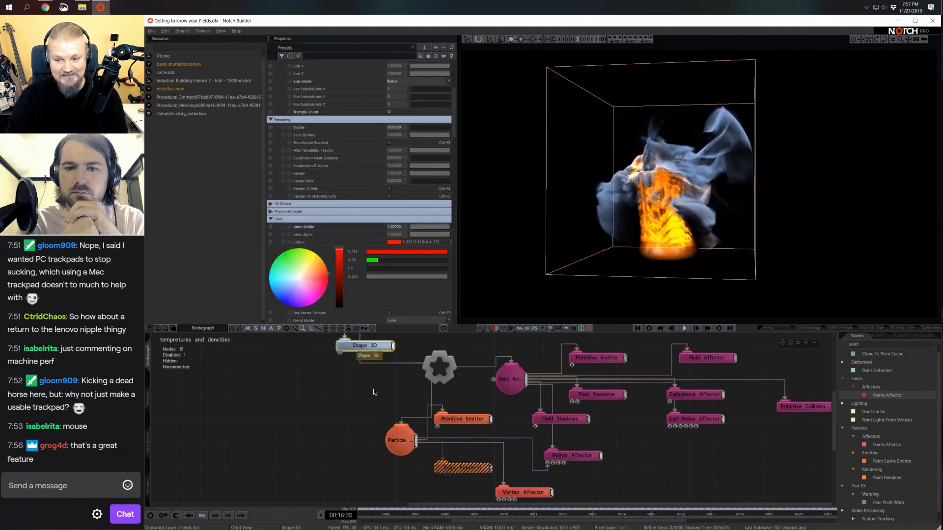
pyautogui.moveTo(368, 348); pyautogui.dragTo(355, 348)
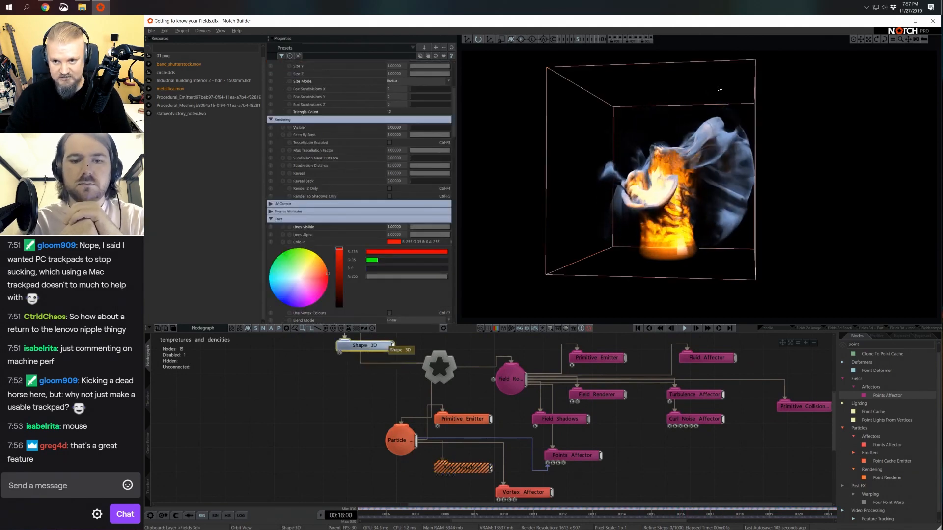
pyautogui.click(496, 351)
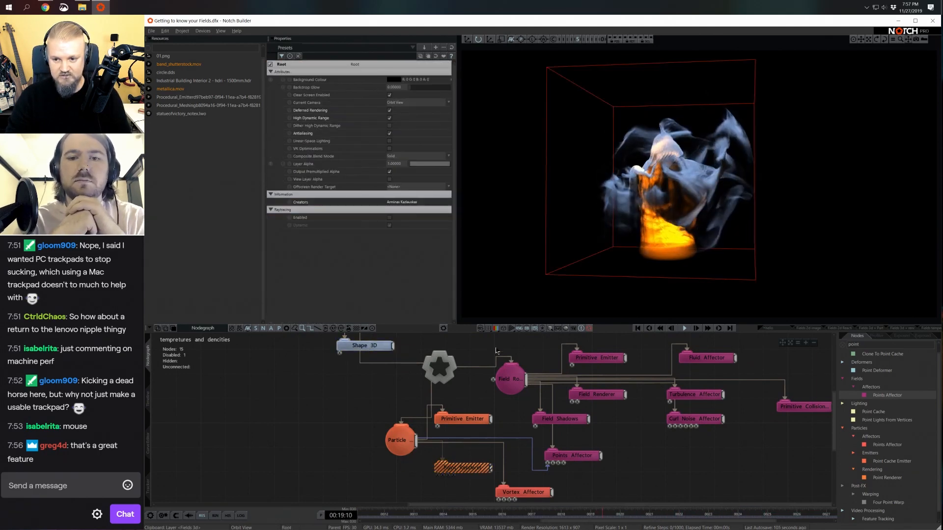
pyautogui.click(370, 349)
pyautogui.press('e')
pyautogui.press('Home')
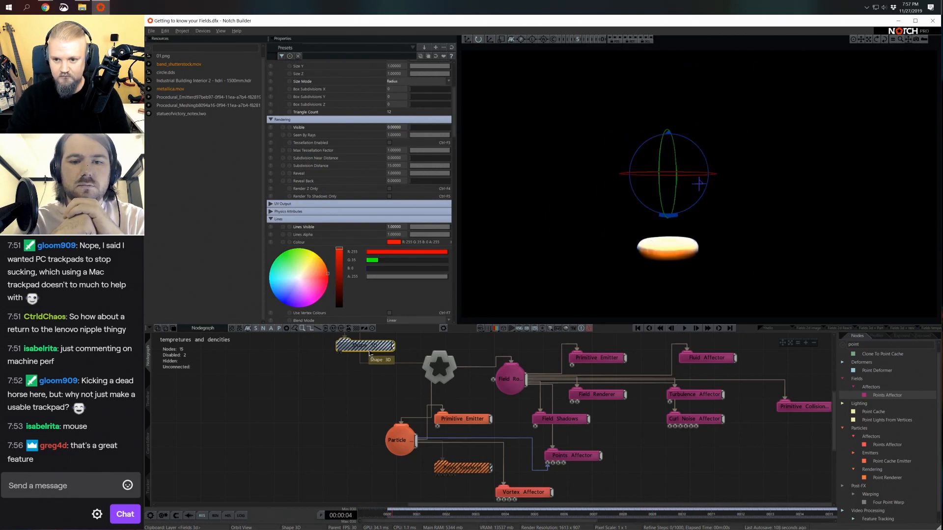
# Search the node list for "shape" and add a new Shape 3D under the Root, below the disabled one.
pyautogui.press('BackSpace')
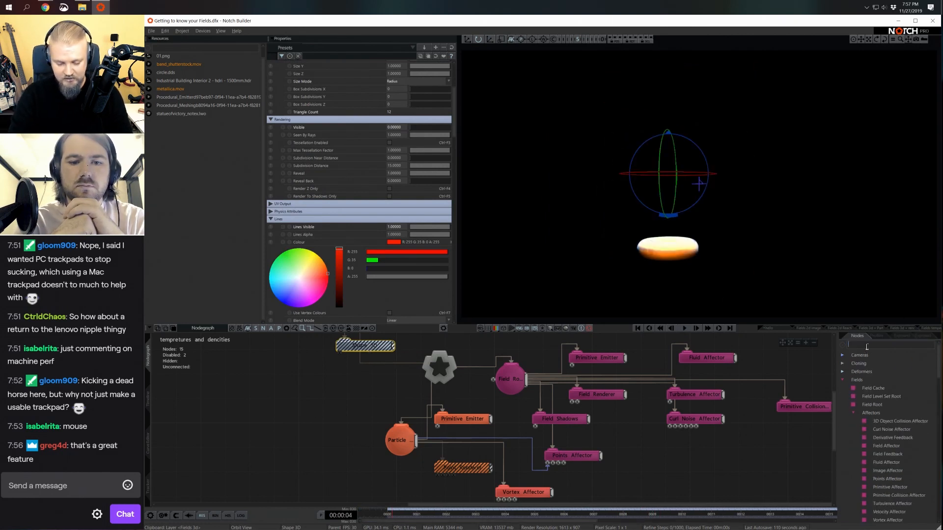
pyautogui.write('shape')
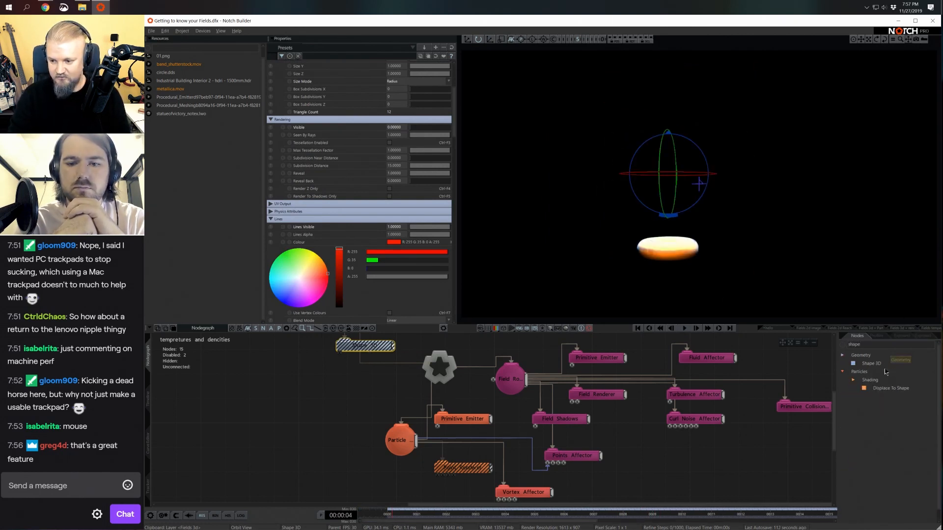
pyautogui.moveTo(370, 391); pyautogui.dragTo(363, 393)
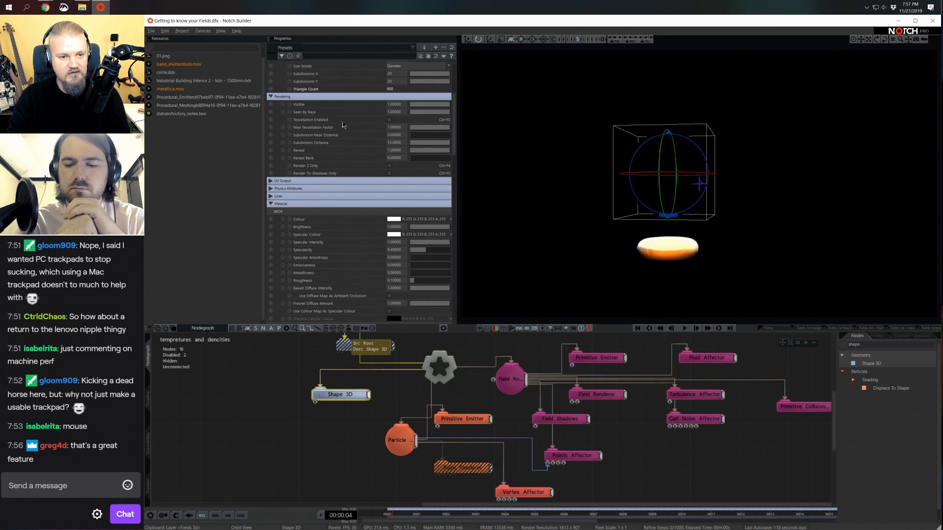
# Set the new sphere's Size Mode to Radius.
pyautogui.scroll(3, 392, 115)
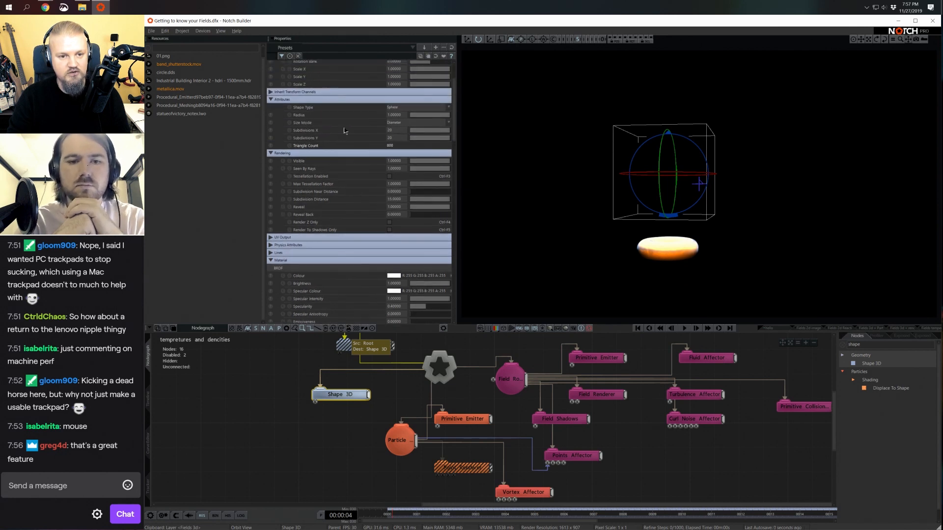
pyautogui.click(420, 122)
pyautogui.click(417, 131)
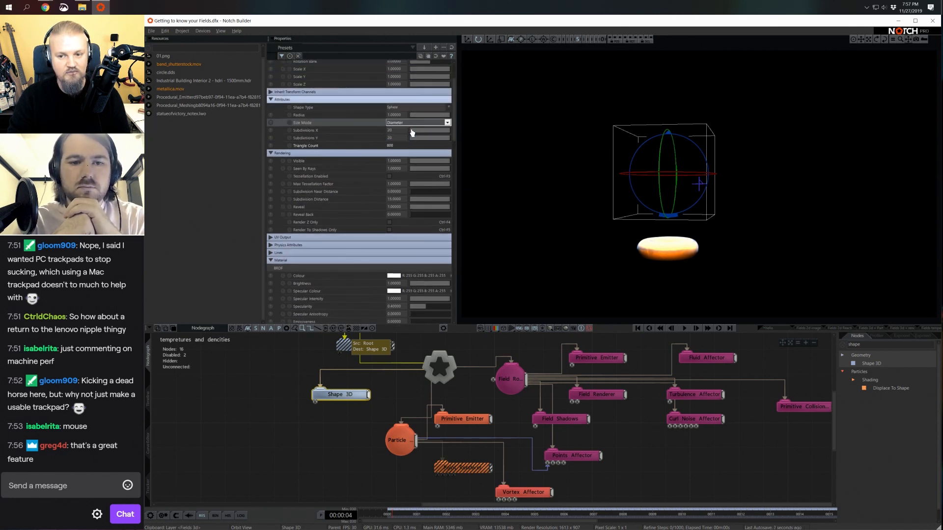
# Check the Field Root's bounds and re-enable the original box Shape 3D.
pyautogui.click(513, 380)
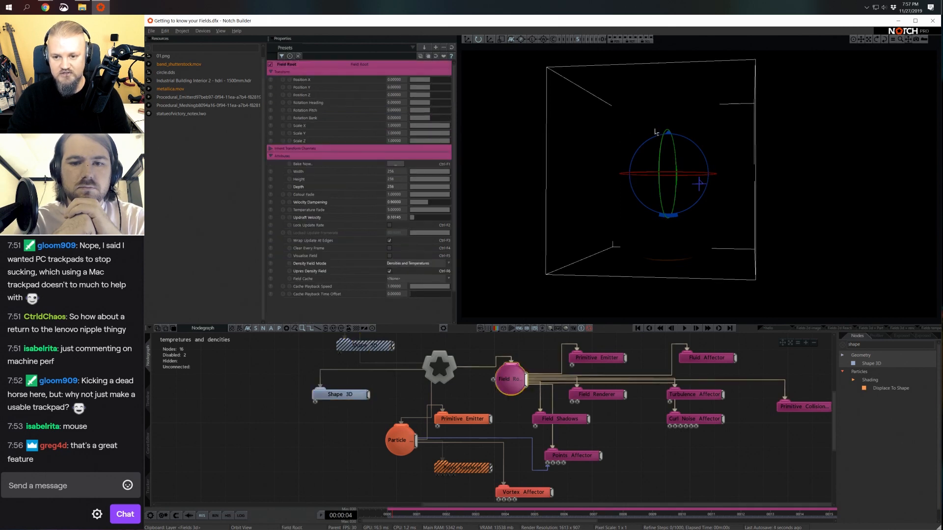
pyautogui.click(365, 346)
pyautogui.click(335, 393)
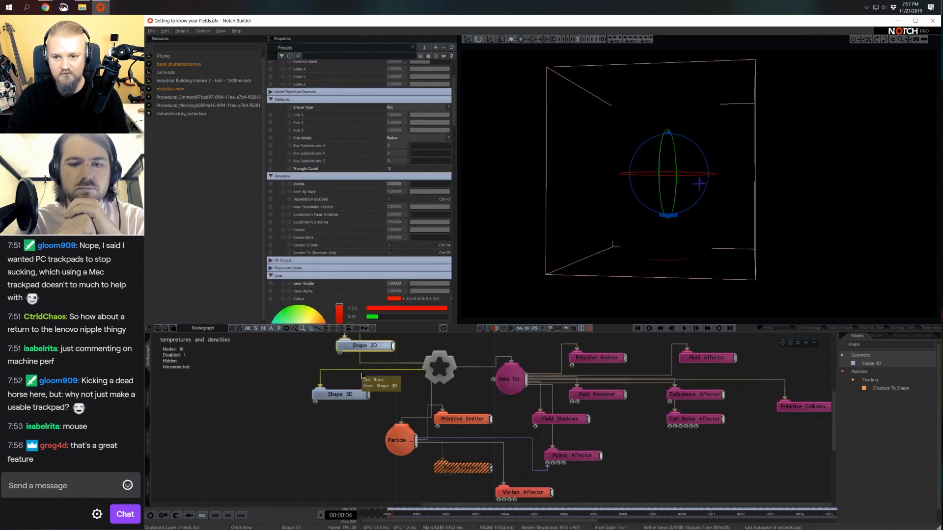
# Turn off Deferred Rendering on the Root node.
pyautogui.click(439, 367)
pyautogui.click(390, 110)
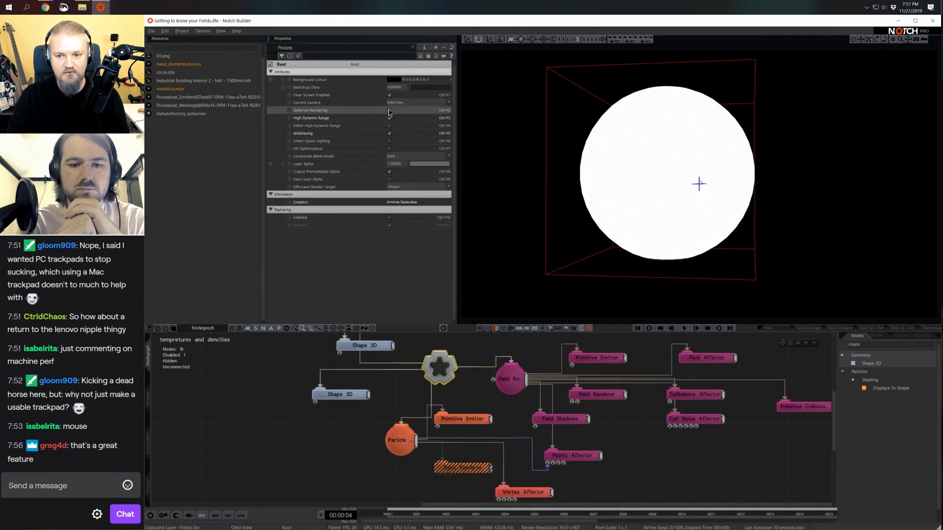
# Turn Deferred Rendering back on for the Root and disable the original box Shape 3D.
pyautogui.click(389, 110)
pyautogui.click(344, 395)
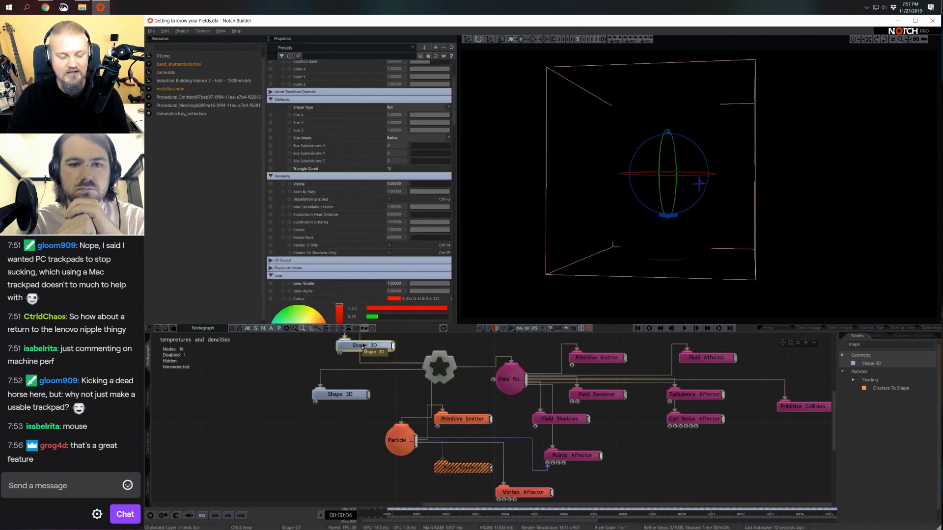
pyautogui.click(363, 345)
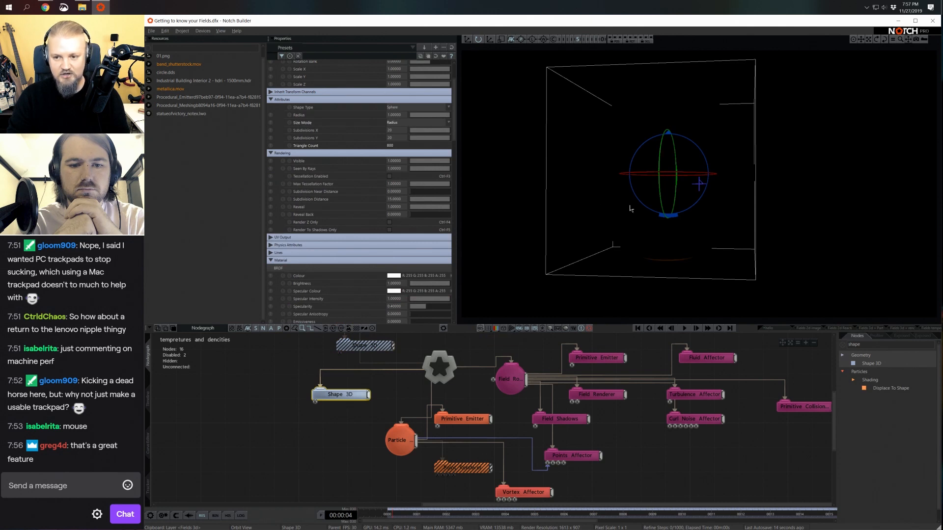
pyautogui.moveTo(360, 456); pyautogui.dragTo(413, 458, button='middle')
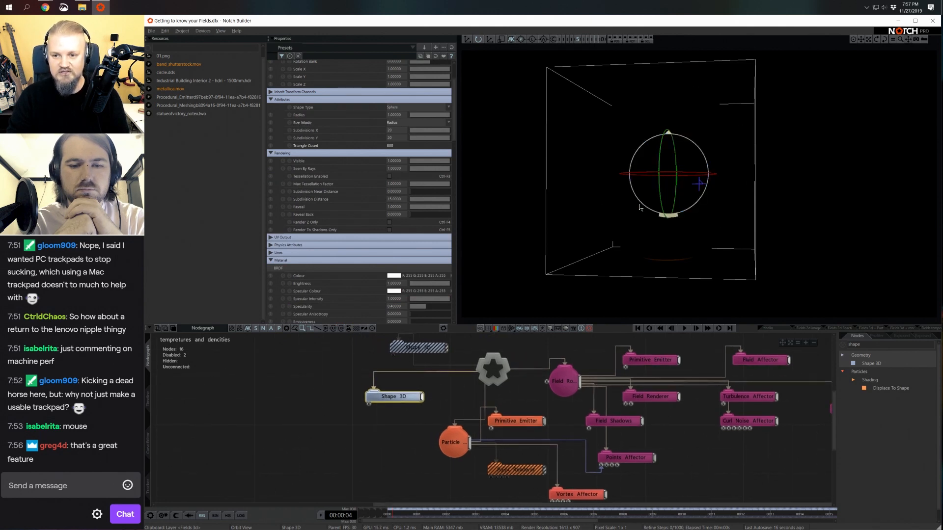
# Switch the Root's Deferred Rendering off and on again to compare, and reselect the sphere Shape 3D.
pyautogui.click(497, 371)
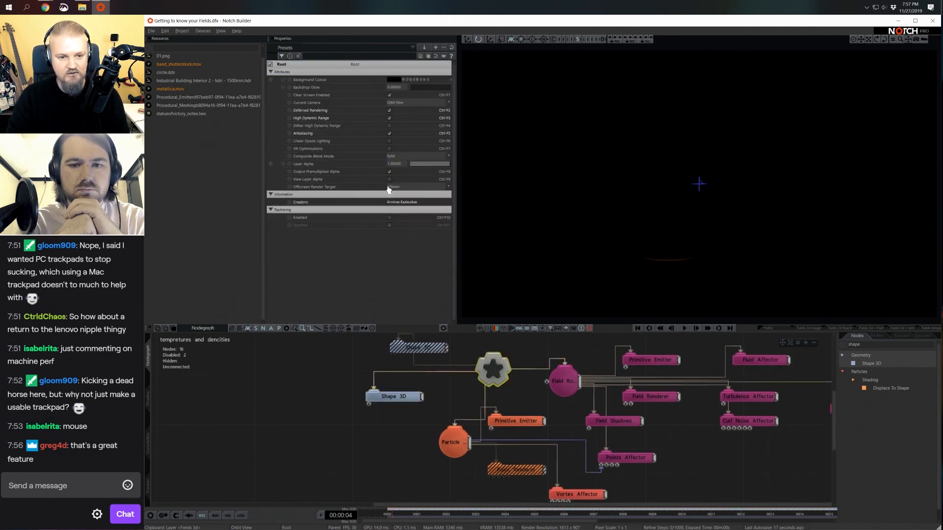
pyautogui.click(390, 111)
pyautogui.click(390, 112)
pyautogui.click(398, 396)
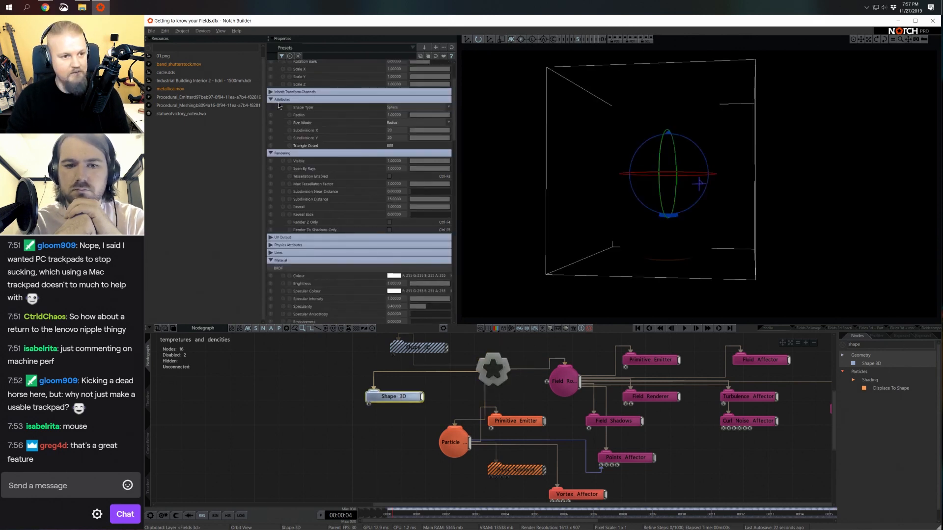
# Add the Industrial Building Interior 2 HDR as a Video Loader node and briefly preview it in the viewport.
pyautogui.moveTo(221, 84); pyautogui.dragTo(302, 418)
pyautogui.click(389, 80)
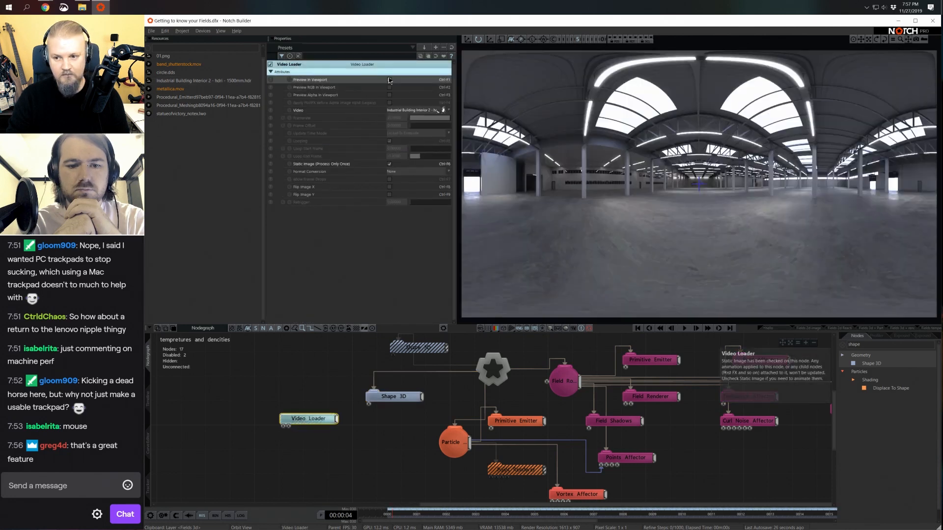
pyautogui.click(389, 80)
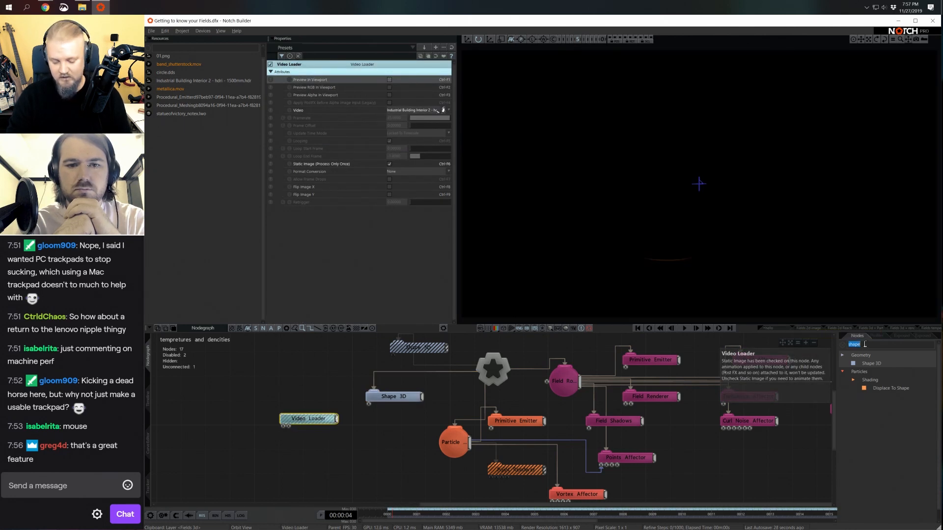
# Search the node list for "envi", add an Environment Map under the Root, and connect the Video Loader to it.
pyautogui.write('envi')
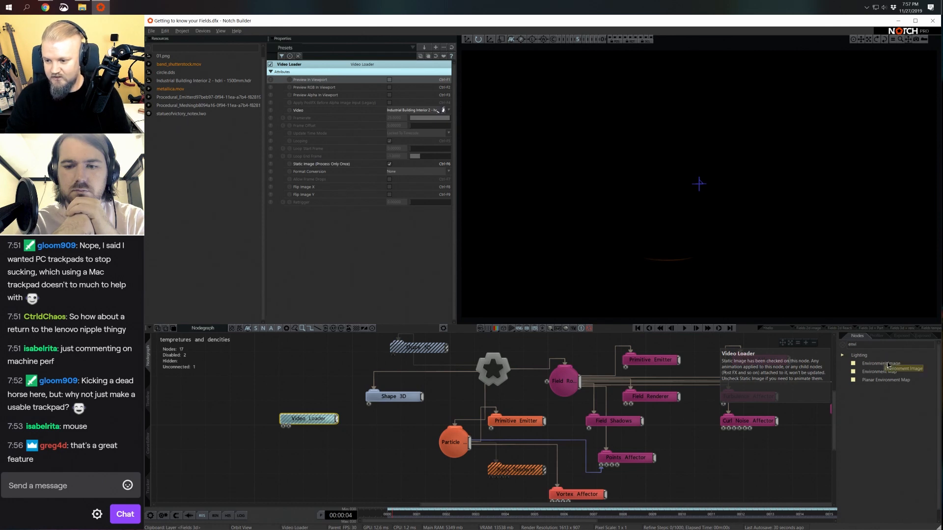
pyautogui.moveTo(880, 372); pyautogui.dragTo(370, 446)
pyautogui.moveTo(496, 381); pyautogui.dragTo(318, 384)
pyautogui.moveTo(337, 421); pyautogui.dragTo(306, 392)
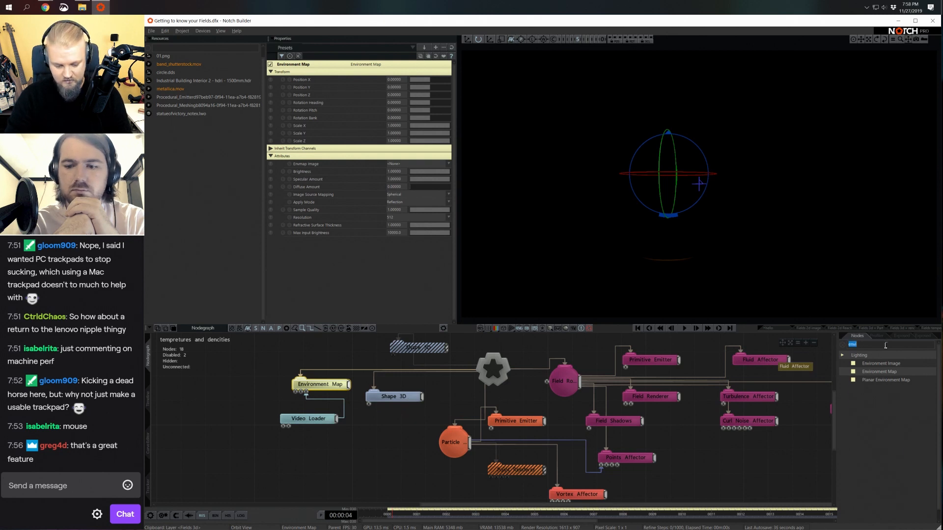
# Search the node list for "mater", add a Material node, and connect it to the sphere Shape 3D.
pyautogui.write('matyer')
pyautogui.press('BackSpace')
pyautogui.press('BackSpace')
pyautogui.press('BackSpace')
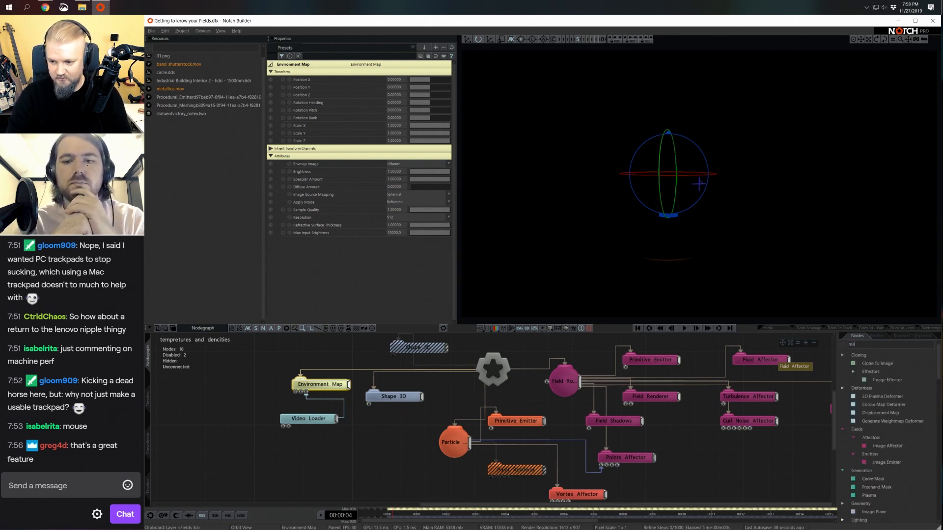
pyautogui.write('er')
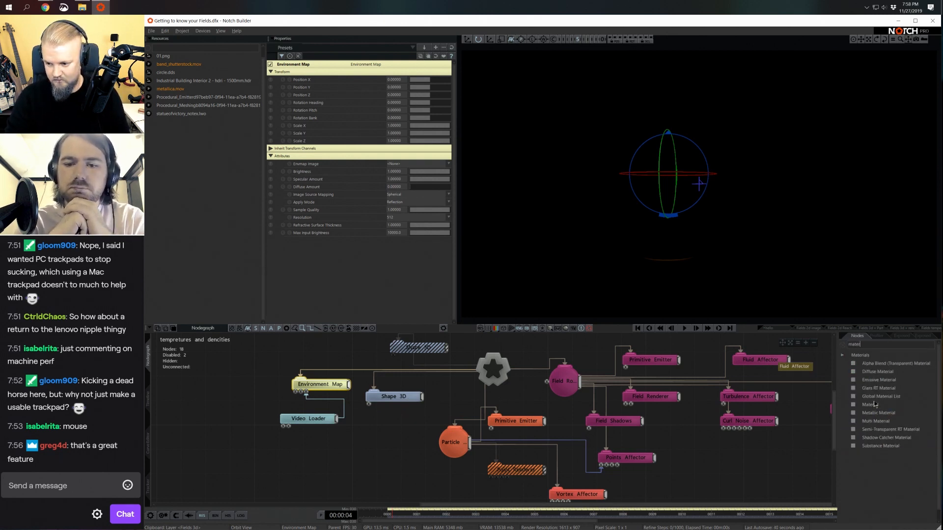
pyautogui.moveTo(875, 404); pyautogui.dragTo(367, 413)
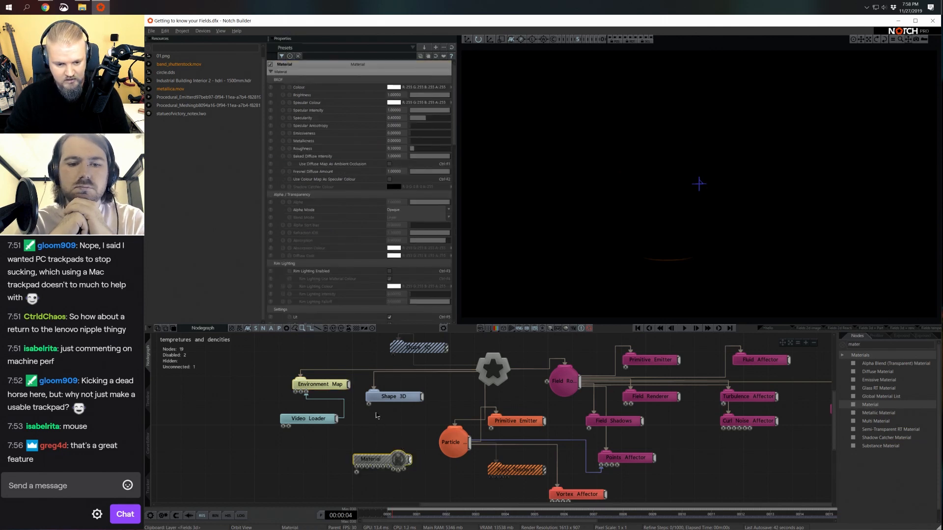
pyautogui.moveTo(410, 460); pyautogui.dragTo(369, 404)
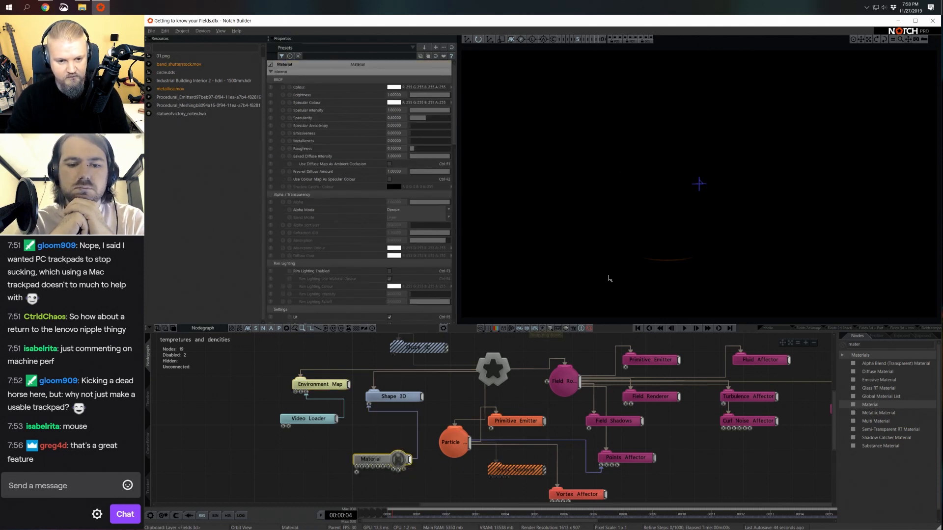
# Enable Environment Mapping on the Material, switching it off and on to compare the sphere's reflections.
pyautogui.scroll(-5, 400, 224)
pyautogui.click(390, 239)
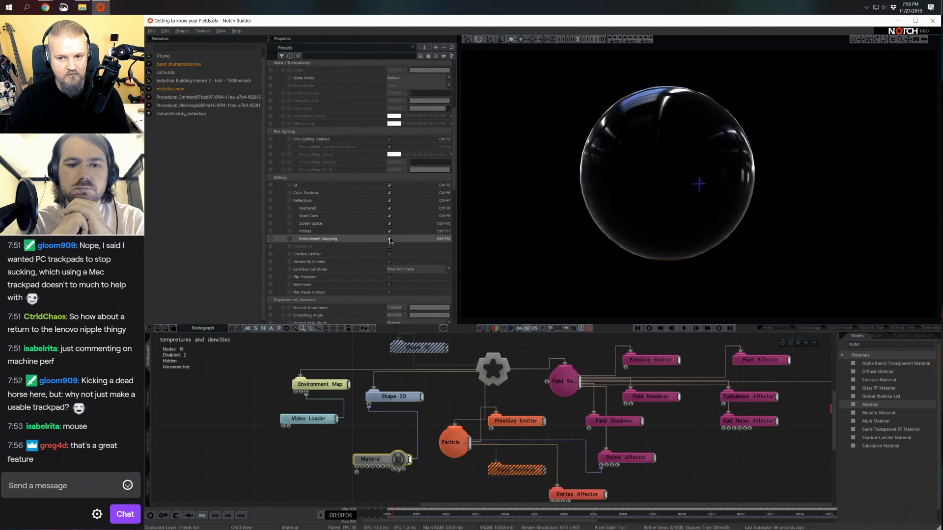
pyautogui.click(390, 240)
pyautogui.click(390, 239)
pyautogui.click(390, 239)
pyautogui.click(390, 240)
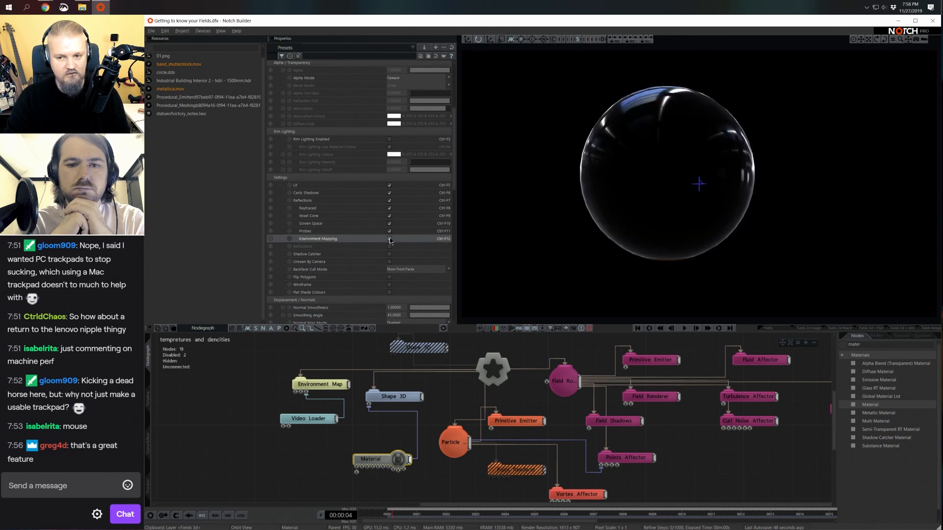
pyautogui.click(390, 240)
pyautogui.click(390, 240)
pyautogui.click(390, 240)
pyautogui.click(390, 239)
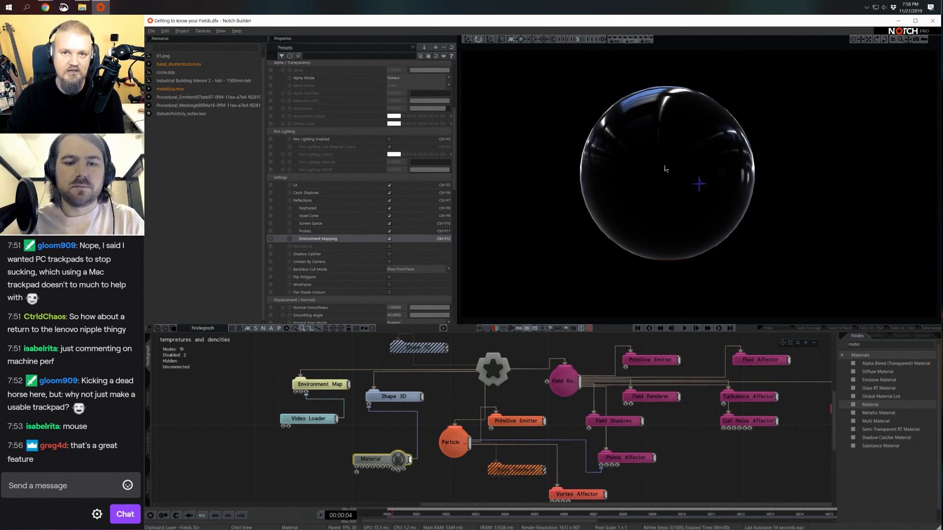
# Preview the Video Loader's image in the viewport and turn the preview off again.
pyautogui.click(319, 419)
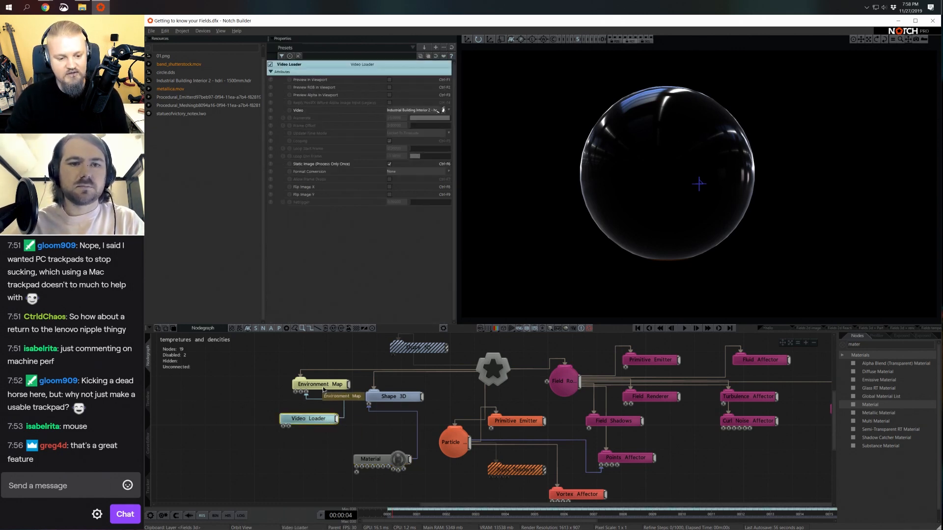
pyautogui.click(390, 80)
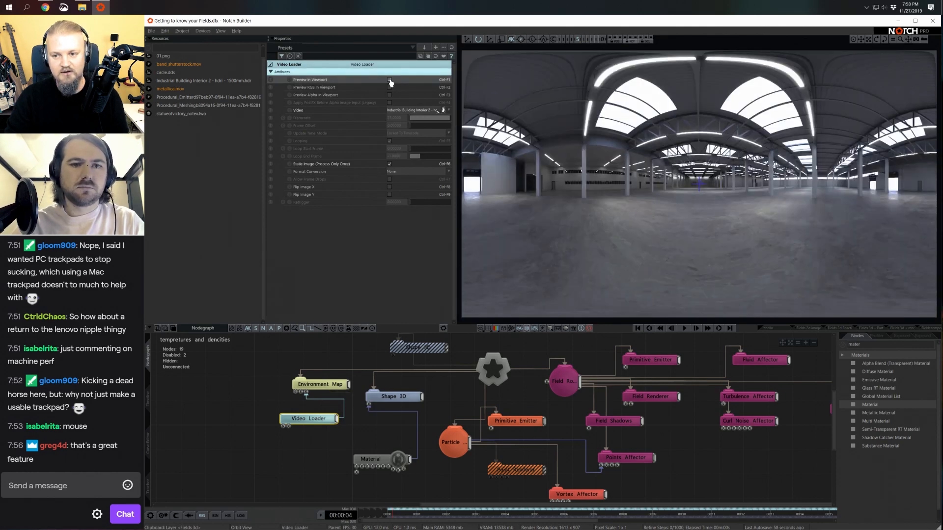
pyautogui.click(390, 80)
# Set the Material's Alpha Mode to Alpha Blended and its Blend Mode to Additive.
pyautogui.click(378, 462)
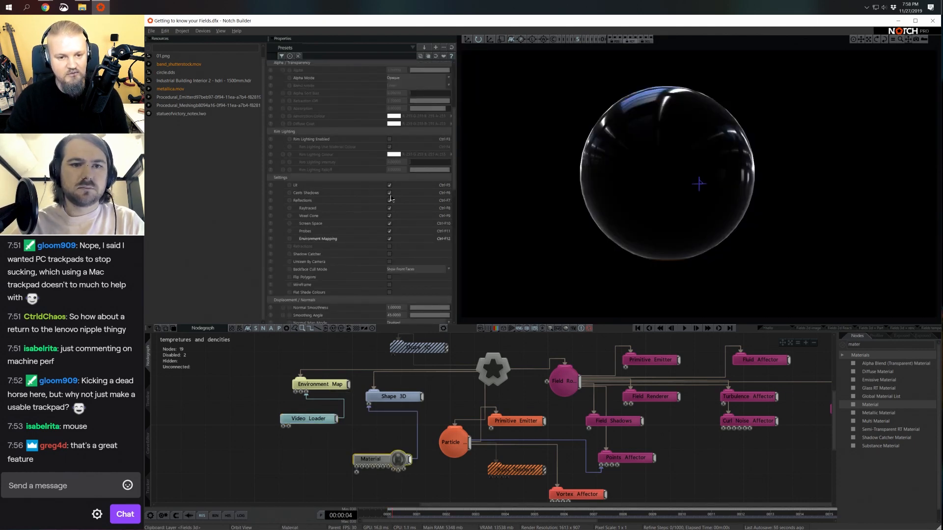
pyautogui.scroll(5, 347, 220)
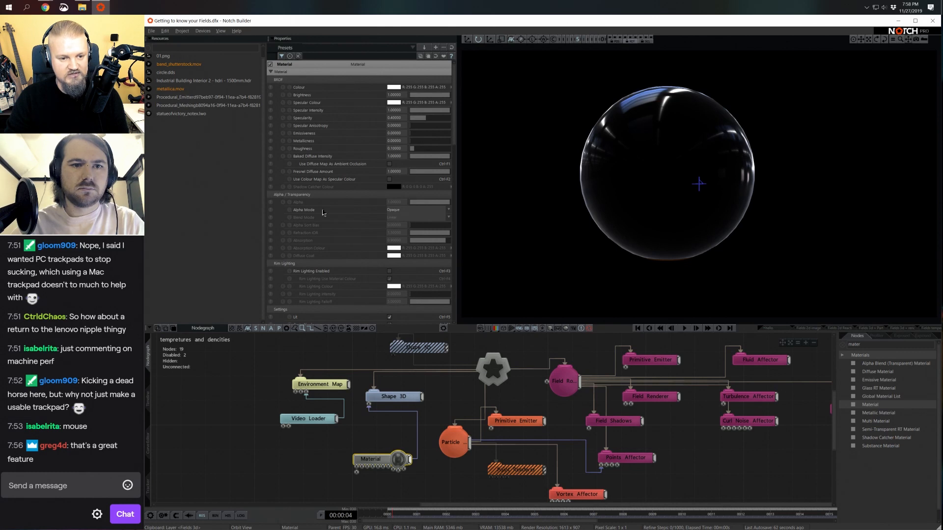
pyautogui.click(394, 211)
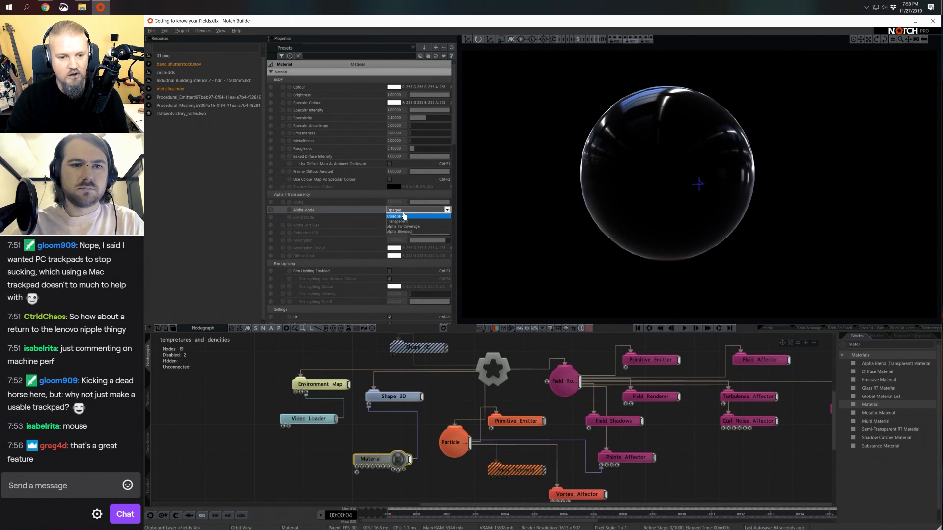
pyautogui.click(408, 231)
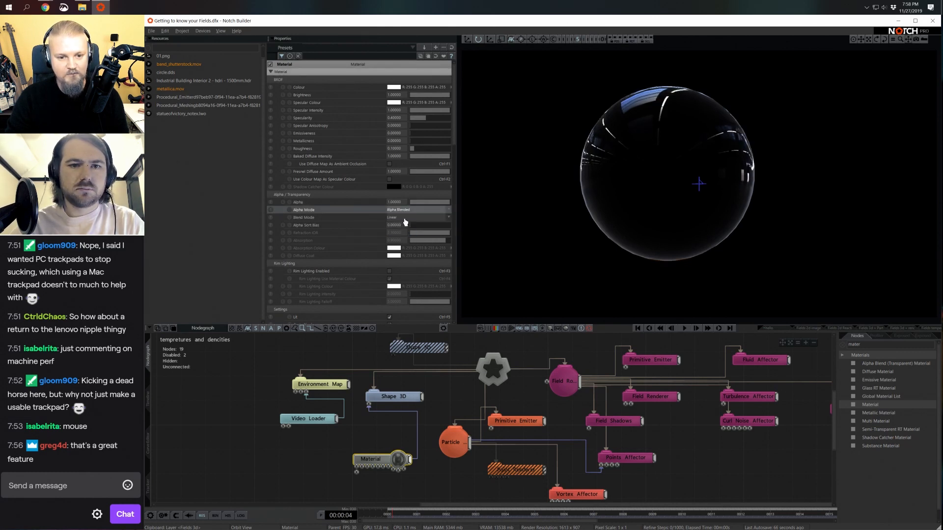
pyautogui.click(405, 217)
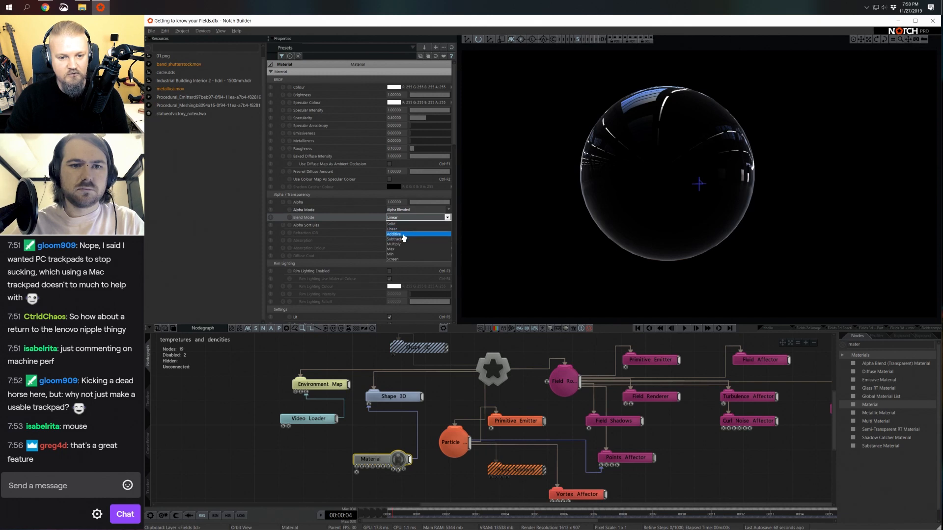
pyautogui.click(395, 234)
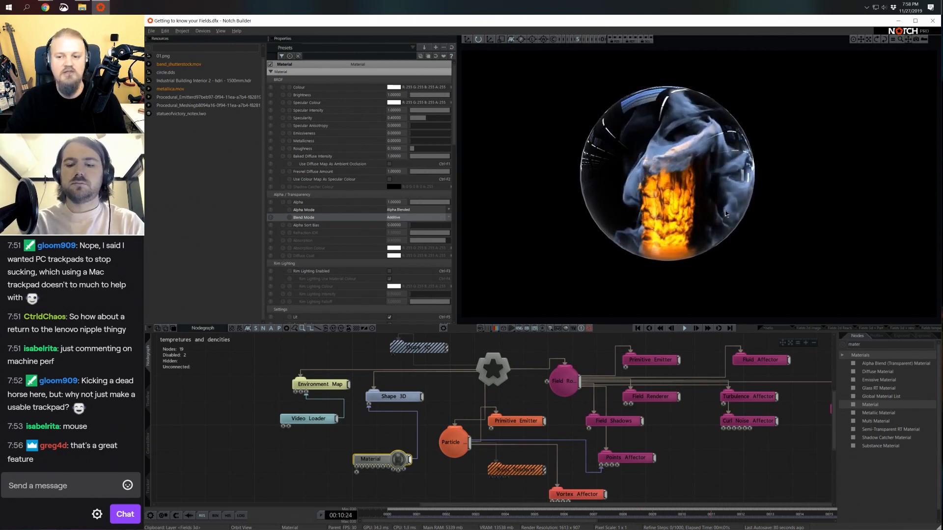
# Set the sphere Shape 3D's Subdivisions X and Subdivisions Y to 50.
pyautogui.moveTo(633, 222); pyautogui.dragTo(718, 232, button='right')
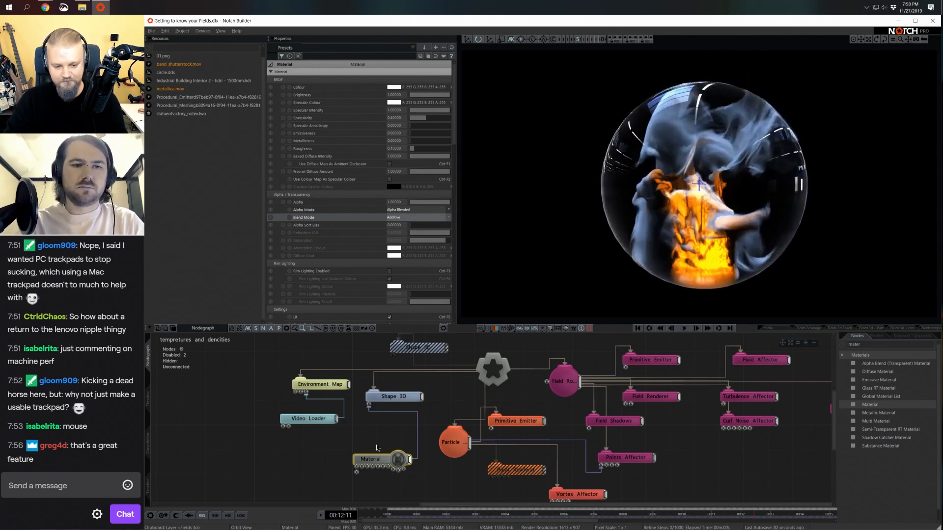
pyautogui.moveTo(389, 445); pyautogui.dragTo(415, 449, button='right')
pyautogui.click(415, 394)
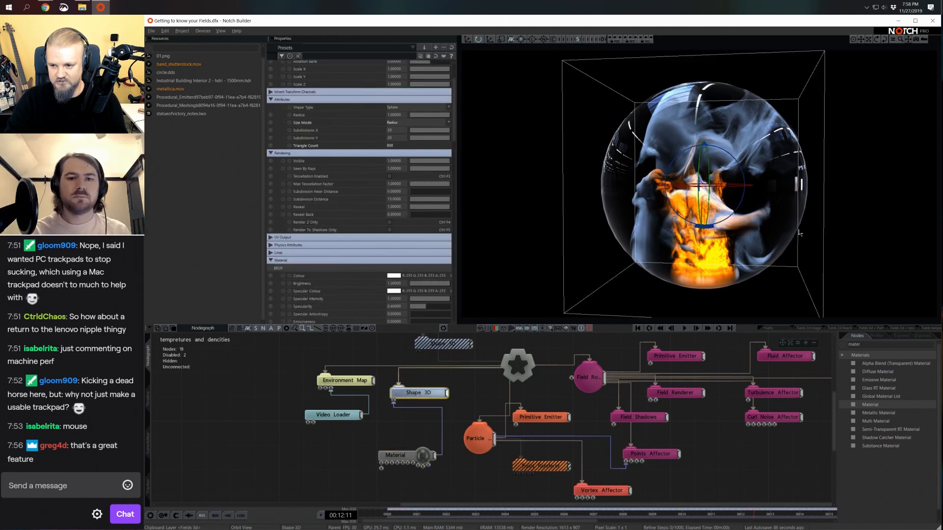
pyautogui.click(504, 328)
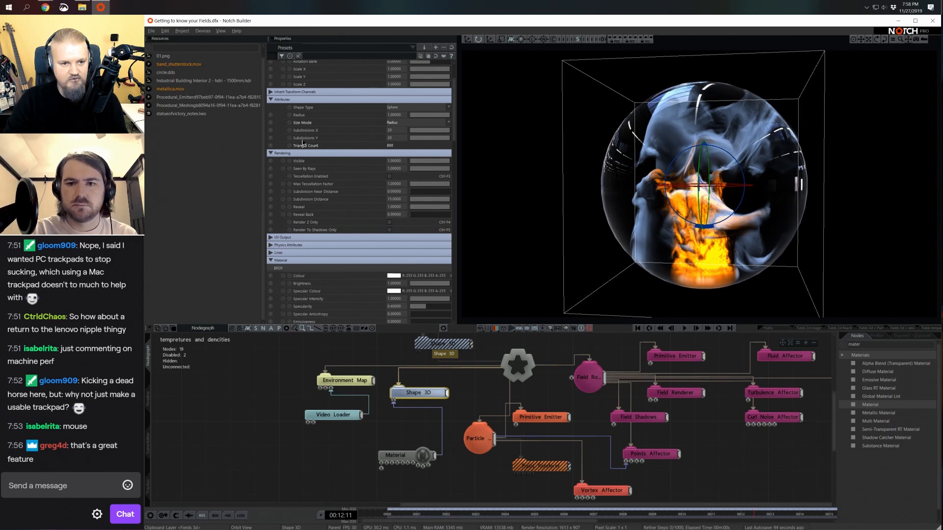
pyautogui.click(391, 130)
pyautogui.write('50')
pyautogui.press('Tab')
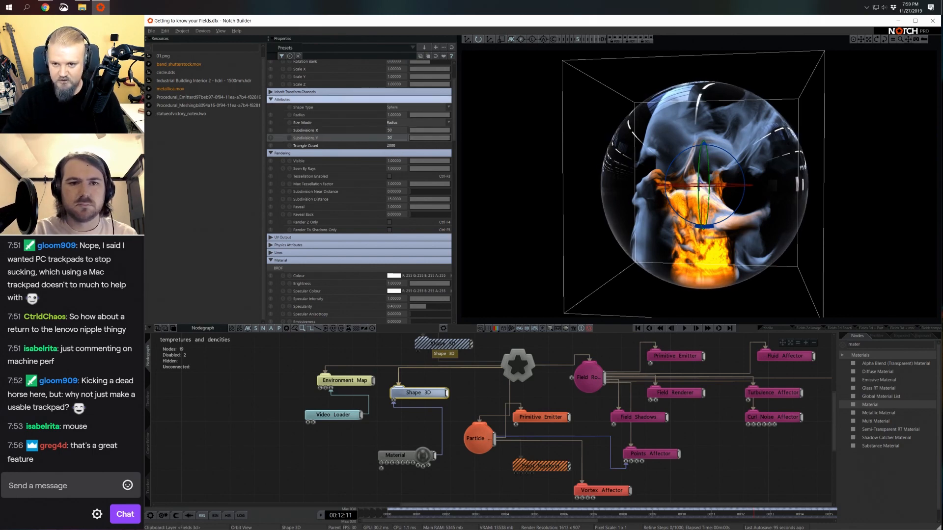
pyautogui.write('50')
pyautogui.press('Return')
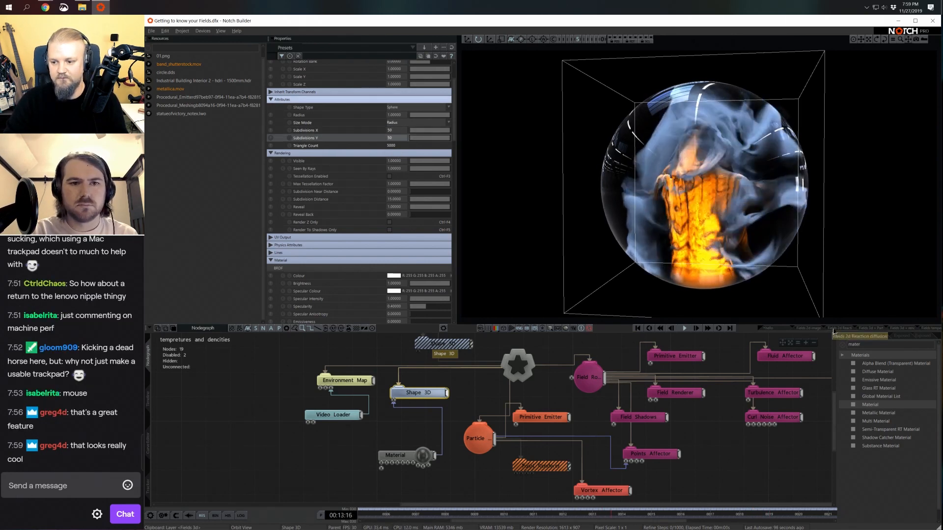
# Search the node list for "sky", add a Skybox above the Environment Map, and connect it to the Root.
pyautogui.scroll(-2, 782, 182)
pyautogui.press('space')
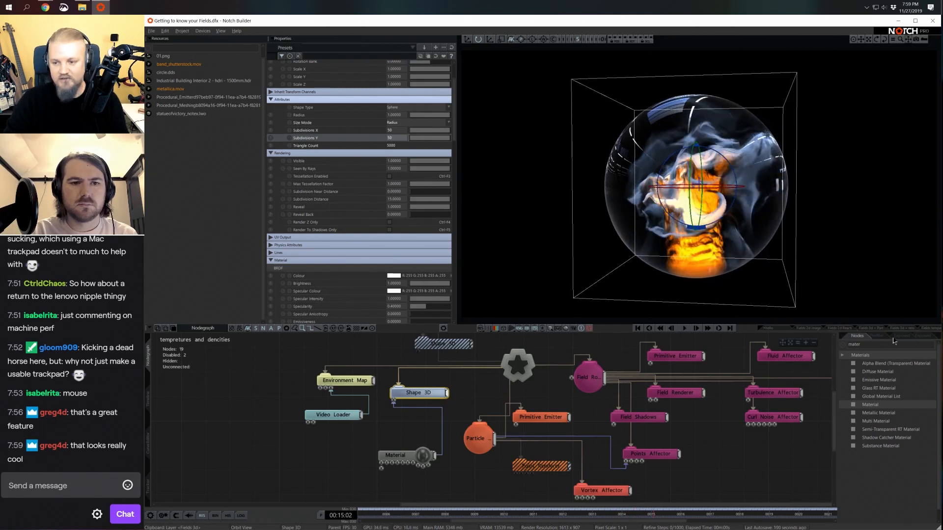
pyautogui.press('BackSpace')
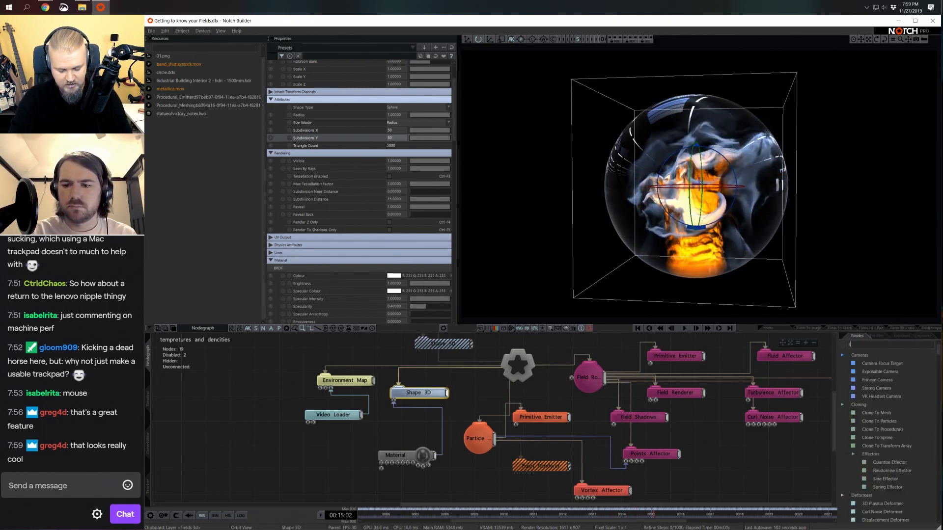
pyautogui.write('sky')
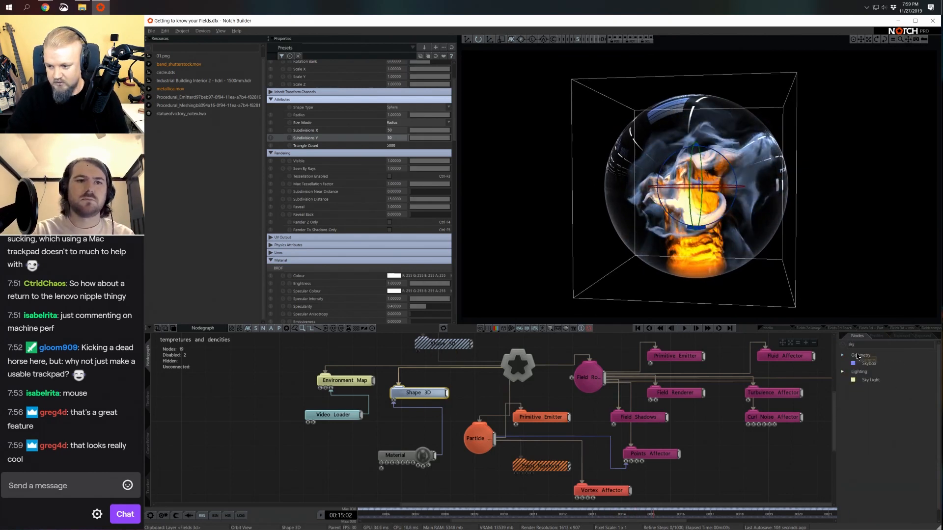
pyautogui.moveTo(858, 357); pyautogui.dragTo(727, 389)
pyautogui.moveTo(257, 348); pyautogui.dragTo(259, 349)
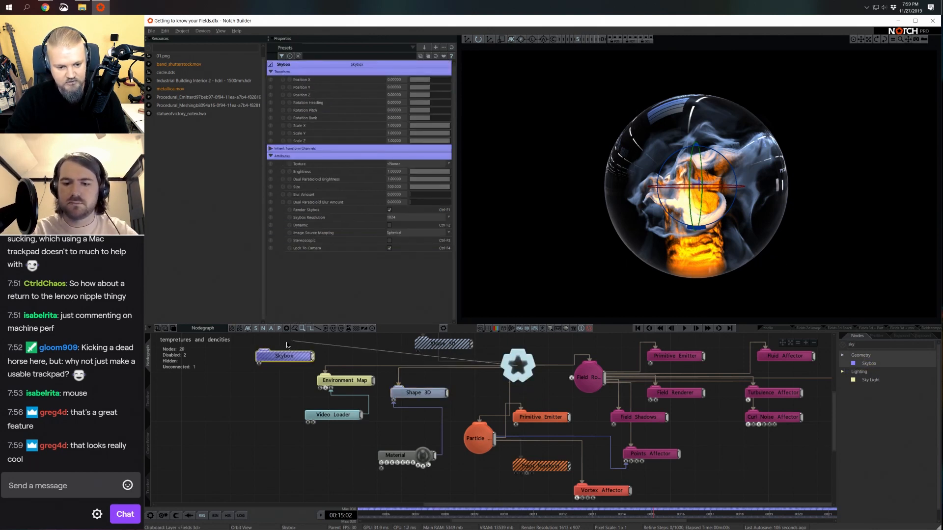
pyautogui.moveTo(510, 372); pyautogui.dragTo(269, 354)
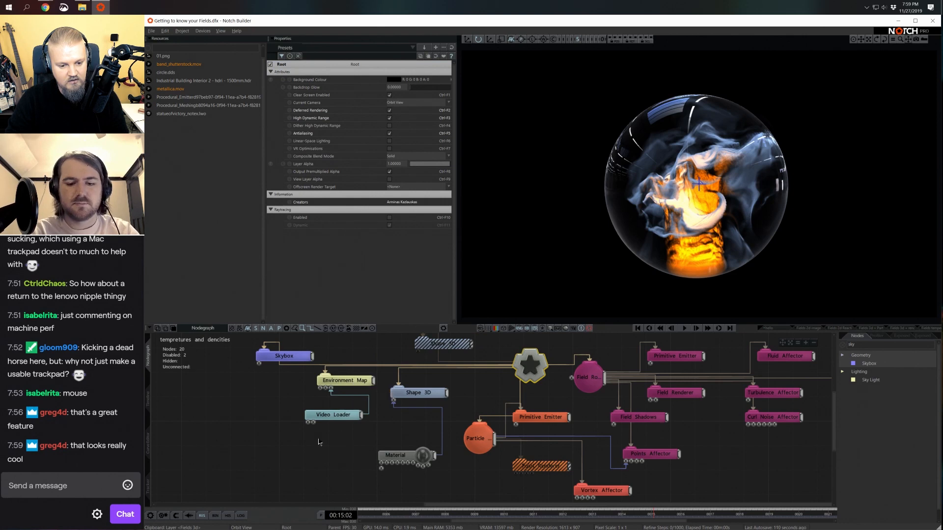
# Place the Environment Map and Video Loader below the Skybox and connect the Environment Map to the Skybox.
pyautogui.moveTo(317, 443); pyautogui.dragTo(260, 364)
pyautogui.click(319, 423)
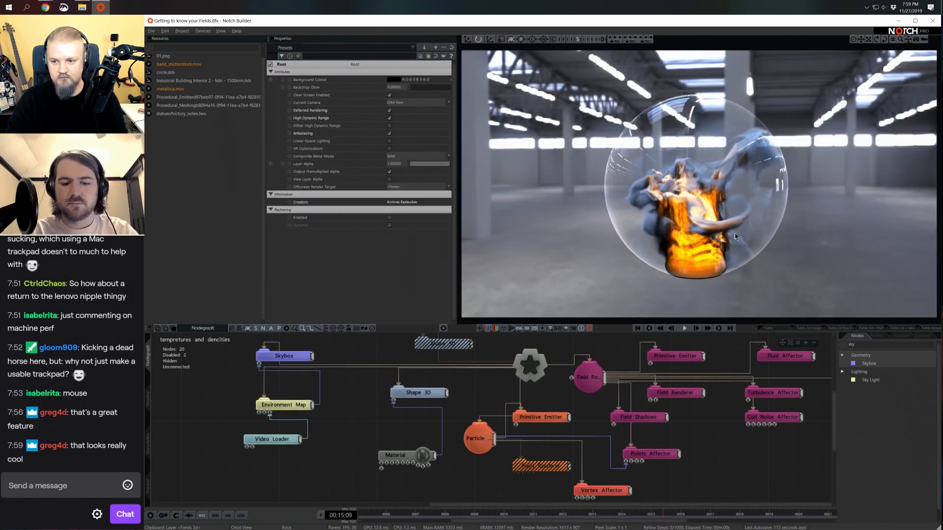
# Orbit around the sphere and briefly preview the Video Loader's HDR image in the viewport.
pyautogui.moveTo(764, 239); pyautogui.dragTo(697, 254, button='middle')
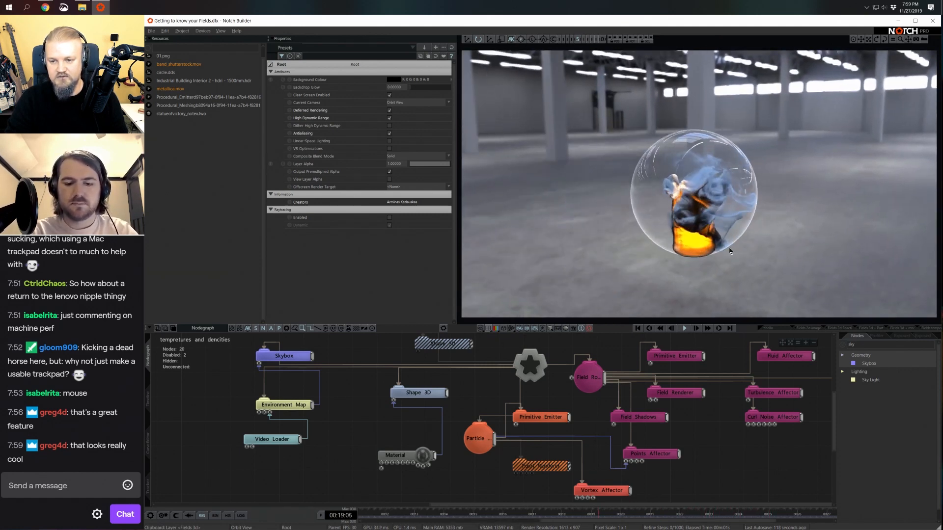
pyautogui.scroll(3, 729, 247)
pyautogui.moveTo(728, 247); pyautogui.dragTo(724, 235)
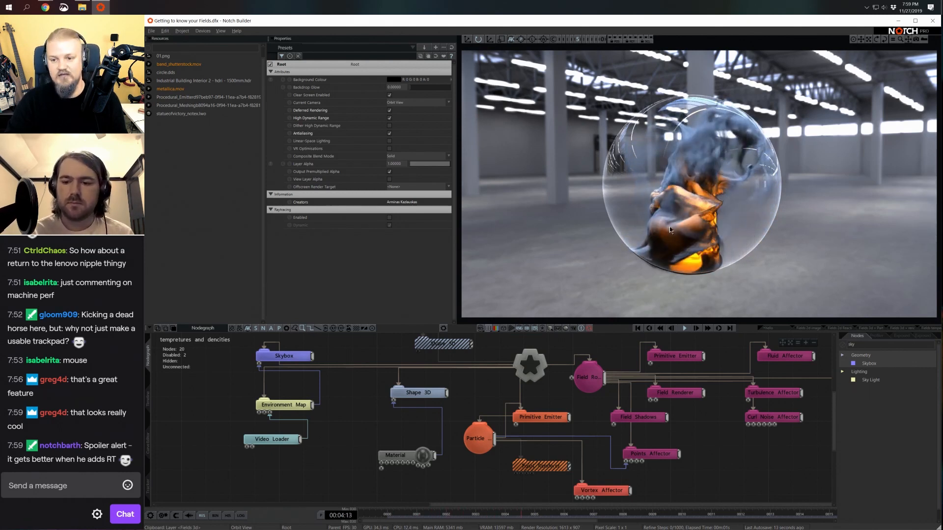
pyautogui.click(277, 443)
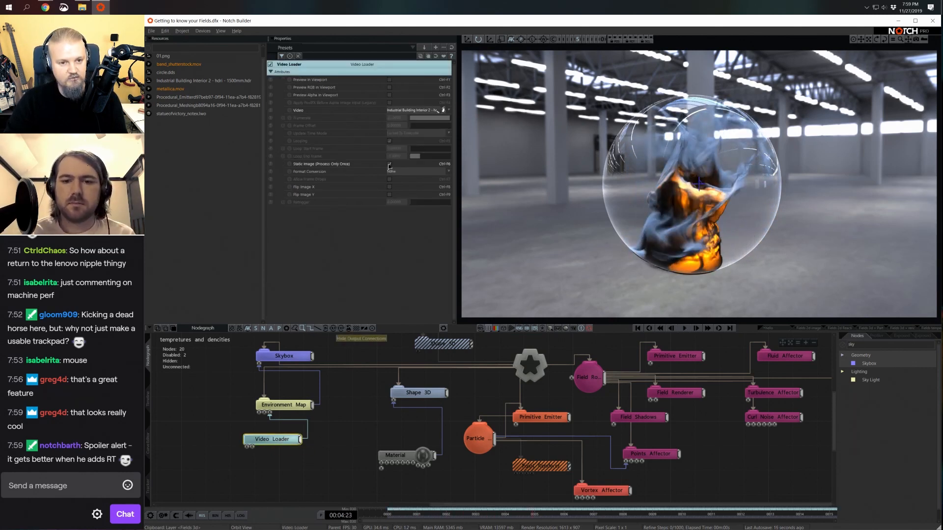
pyautogui.click(390, 80)
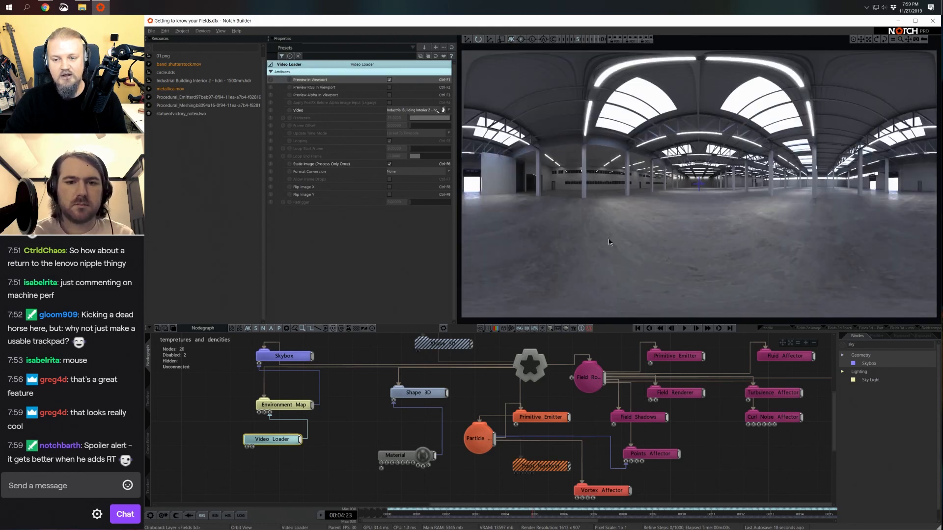
pyautogui.click(389, 80)
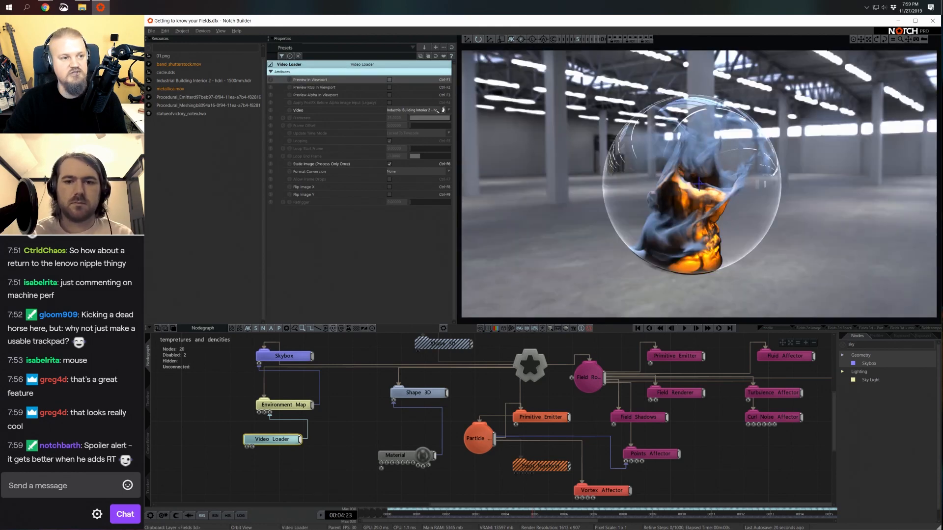
# Switch to Chrome, go to hdrihaven.com/hdris/ and open the Piazza Bologni HDRI among the latest ones.
pyautogui.hotkey('alt', 'Tab')
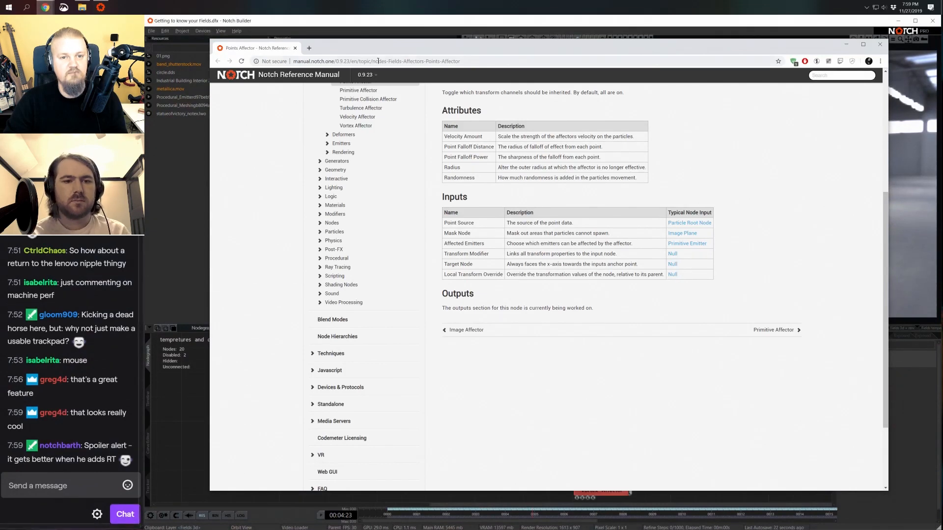
pyautogui.click(379, 61)
pyautogui.write('hdrihaven.com/hdris/')
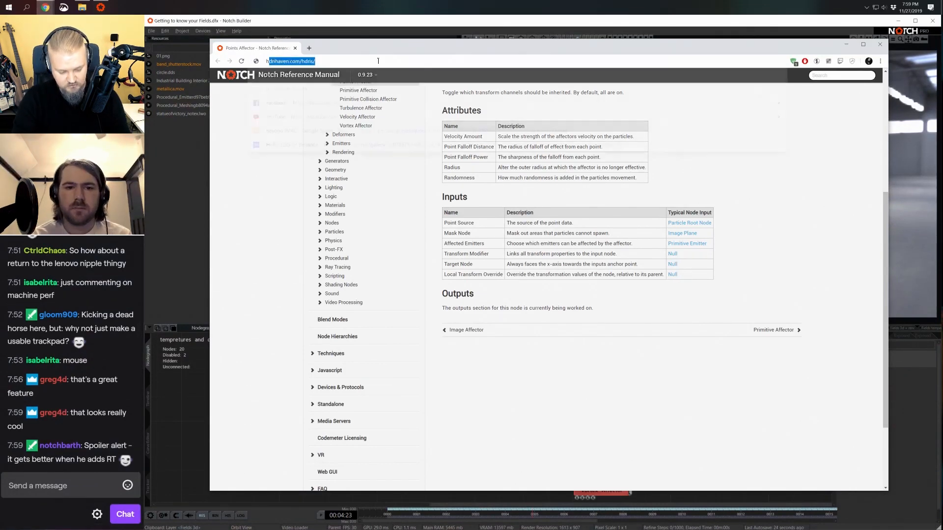
pyautogui.press('Return')
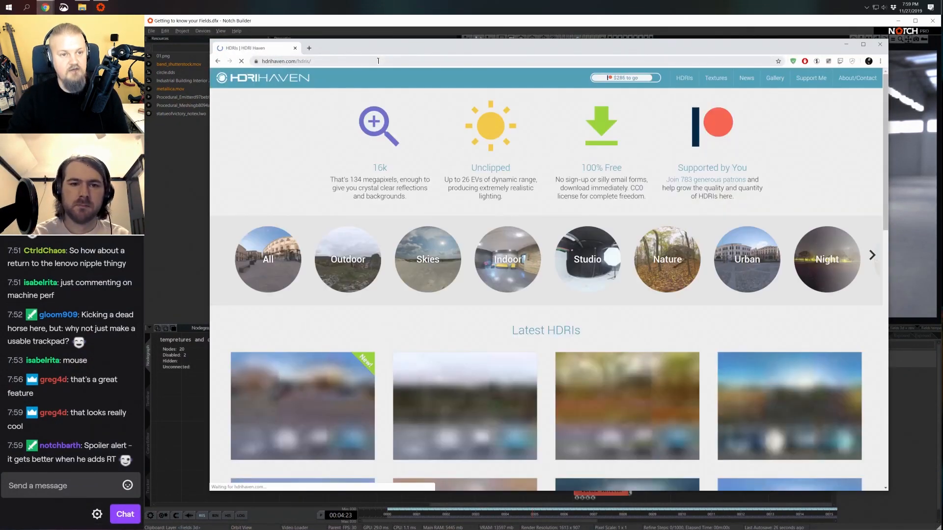
pyautogui.scroll(-1, 392, 215)
pyautogui.scroll(-3, 392, 215)
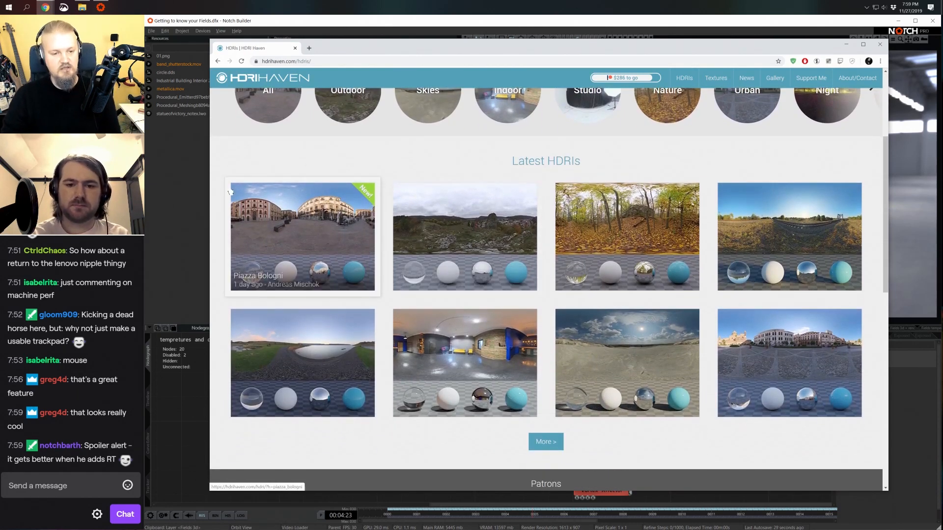
pyautogui.click(269, 201)
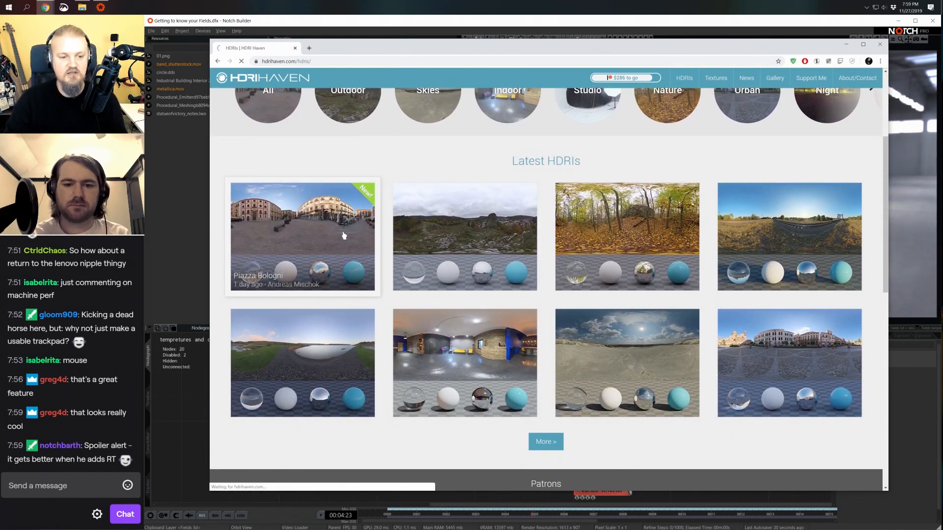
# Review the Piazza Bologni page's download resolutions, info and similar HDRIs, and return to Notch Builder.
pyautogui.scroll(-2, 571, 252)
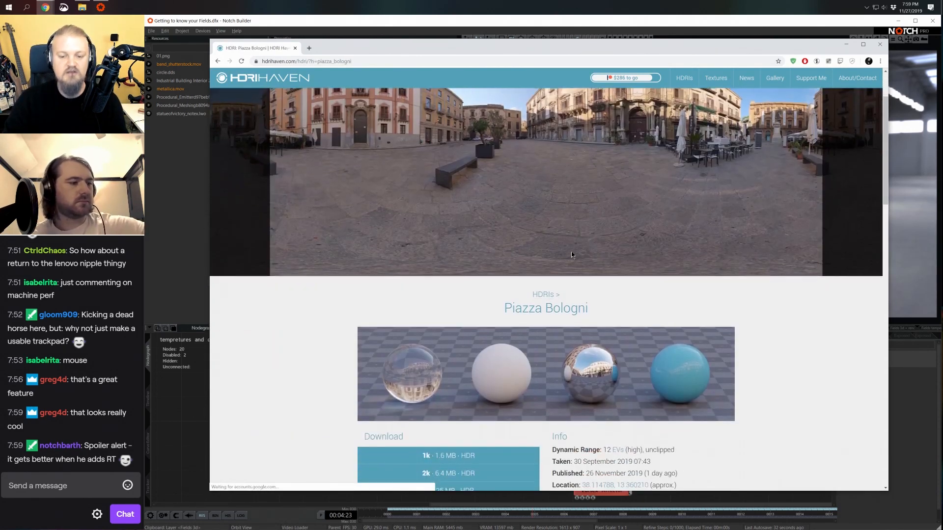
pyautogui.scroll(-5, 572, 258)
pyautogui.scroll(3, 389, 257)
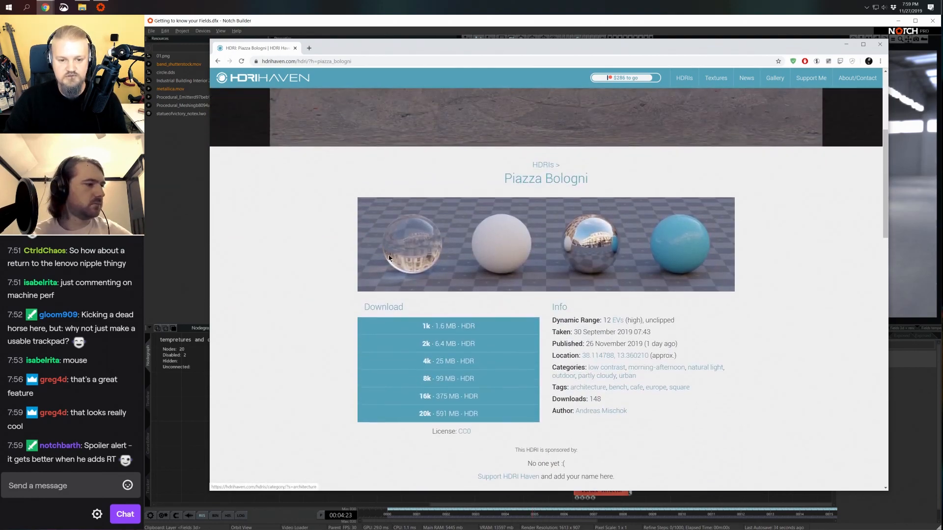
pyautogui.scroll(-2, 556, 270)
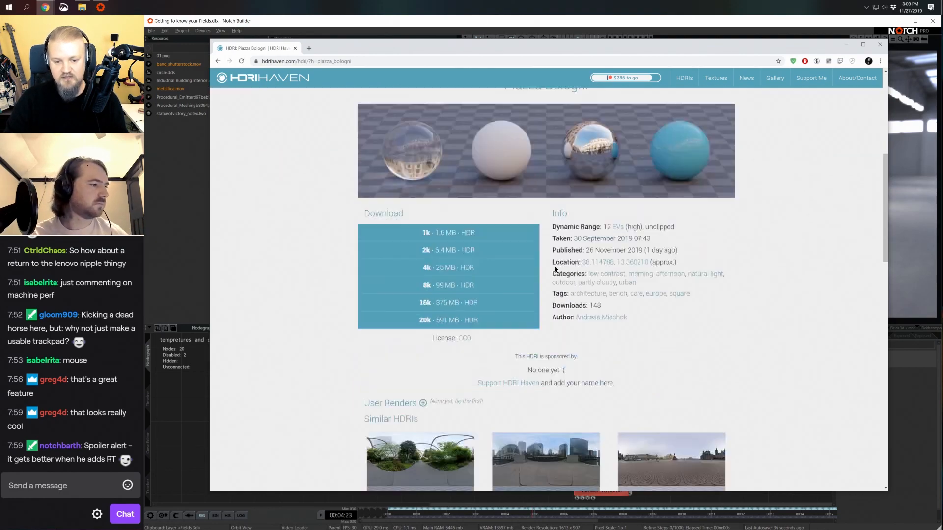
pyautogui.scroll(-2, 555, 269)
pyautogui.scroll(8, 512, 300)
pyautogui.scroll(-10, 611, 249)
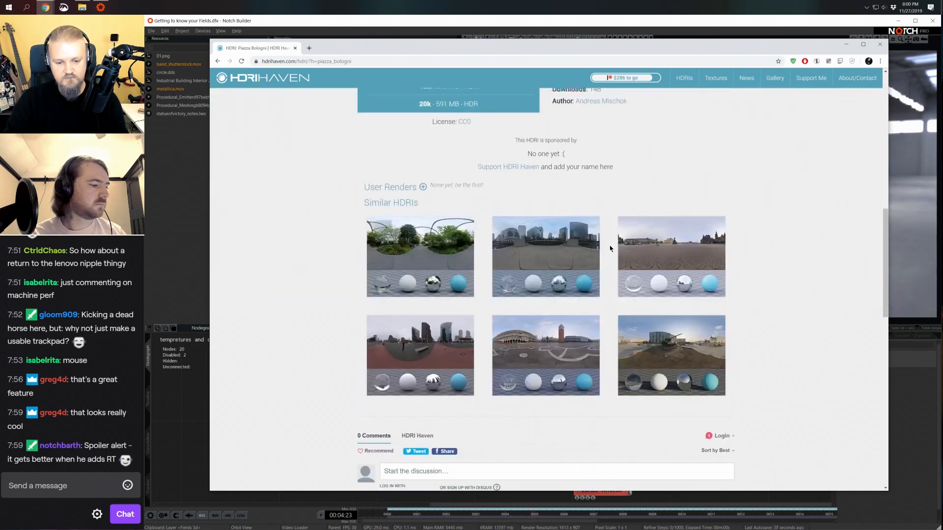
pyautogui.scroll(3, 489, 196)
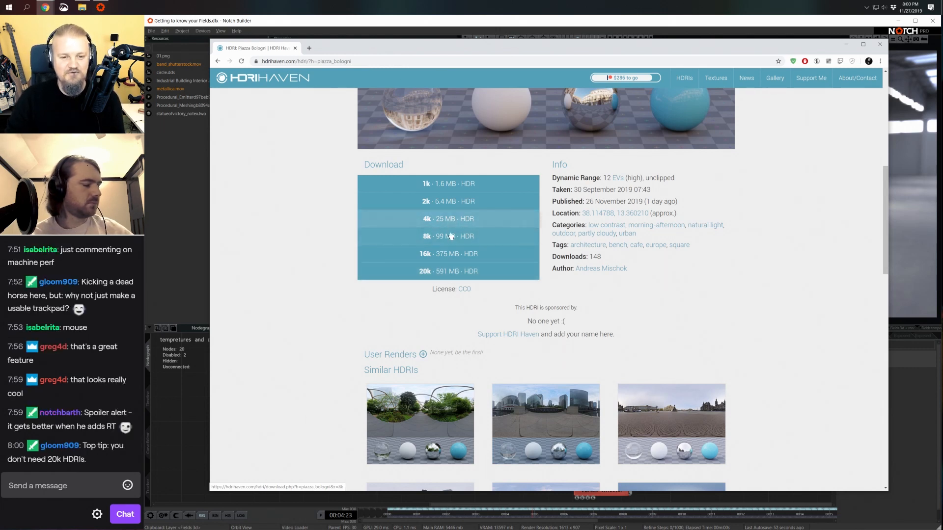
pyautogui.click(847, 44)
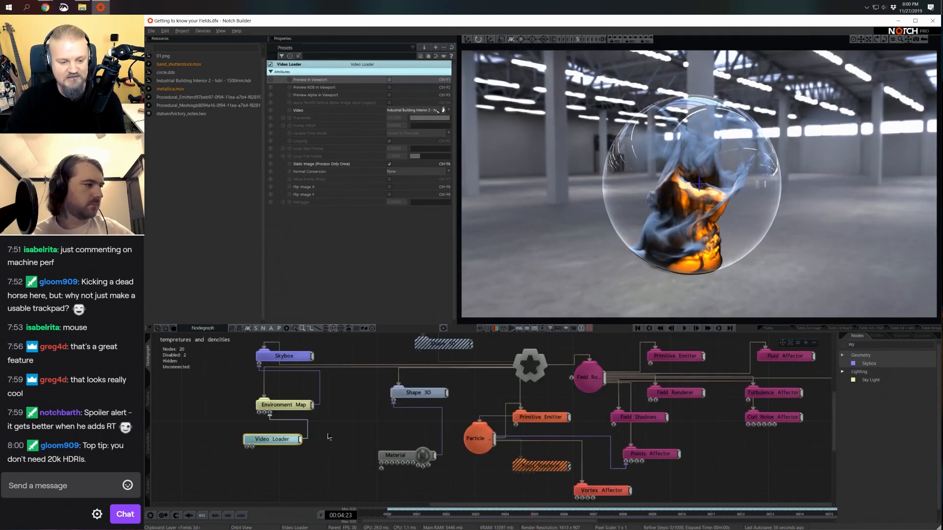
# Rearrange the Environment Map, Video Loader, Skybox, disabled Shape 3D and Material nodes to free space below the sphere's Shape 3D.
pyautogui.moveTo(329, 437); pyautogui.dragTo(374, 434, button='middle')
pyautogui.keyDown('shift'); pyautogui.moveTo(326, 405); pyautogui.dragTo(280, 418); pyautogui.keyUp('shift')
pyautogui.moveTo(332, 355); pyautogui.dragTo(320, 354)
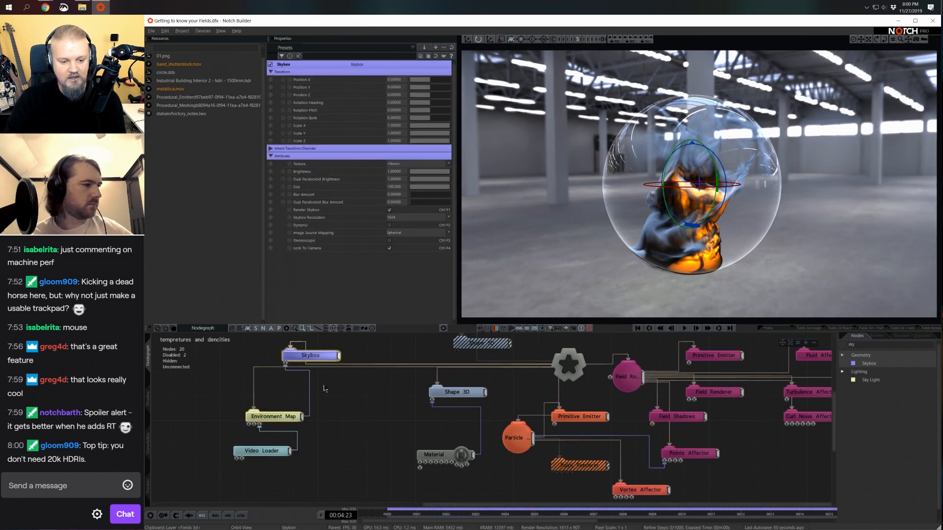
pyautogui.moveTo(337, 402); pyautogui.dragTo(286, 428, button='middle')
pyautogui.moveTo(431, 369); pyautogui.dragTo(381, 348)
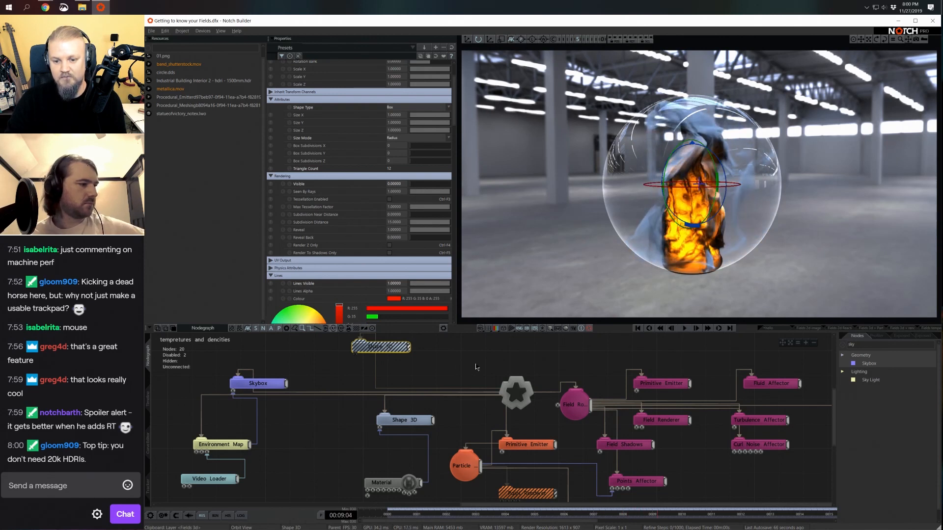
pyautogui.moveTo(397, 482); pyautogui.dragTo(323, 457)
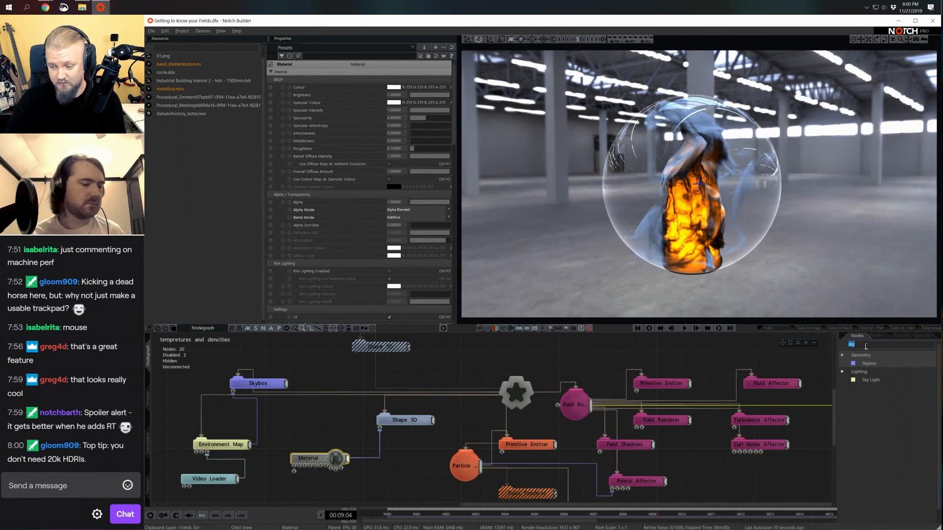
# Search the node list for "glass", add a Glass RT Material and connect it to the sphere's Shape 3D in place of the Material.
pyautogui.write('glass')
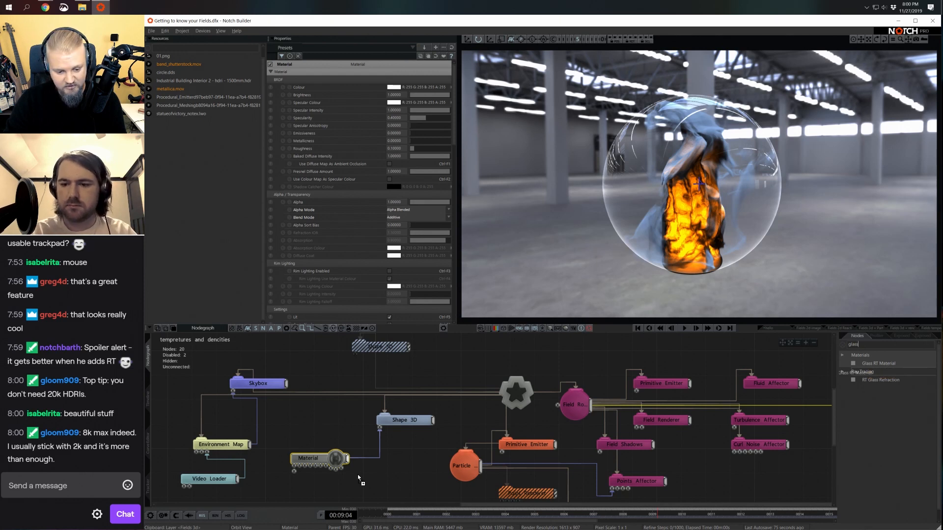
pyautogui.moveTo(359, 479); pyautogui.dragTo(360, 479)
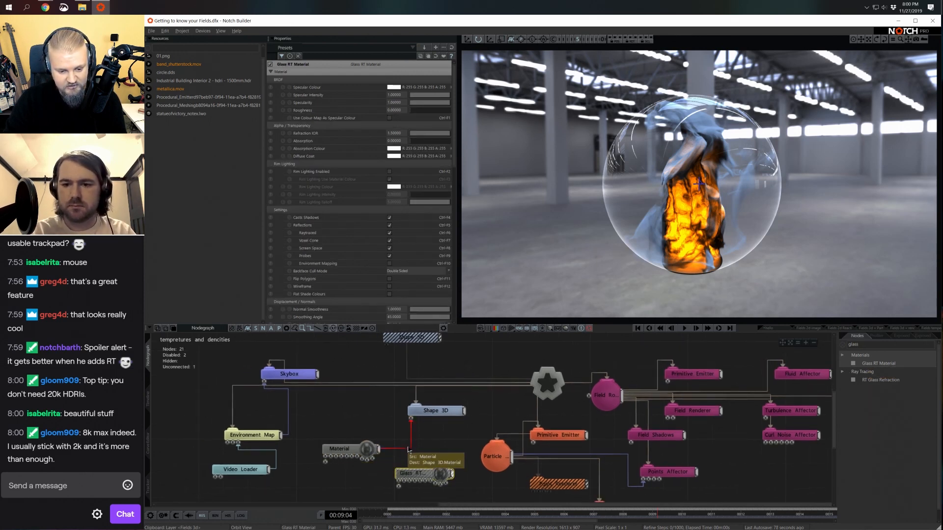
pyautogui.moveTo(410, 452); pyautogui.dragTo(411, 420)
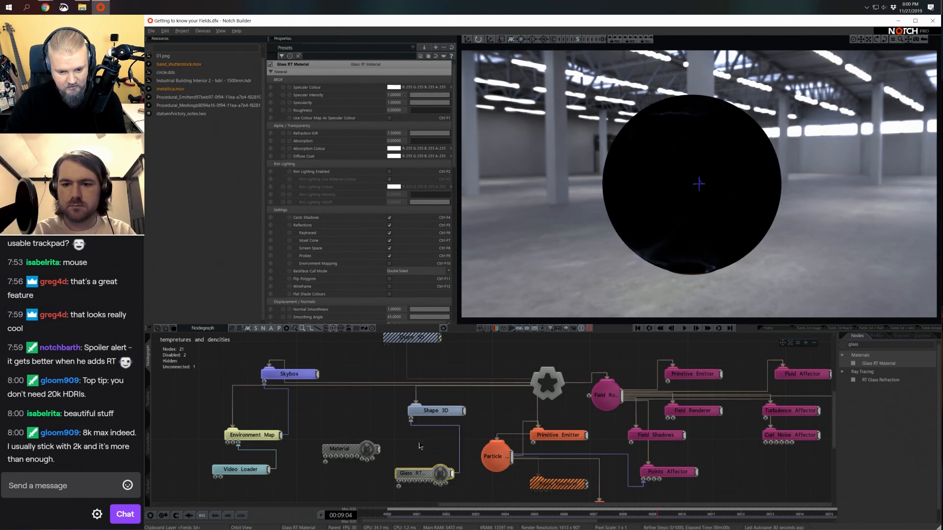
# Enable Raytracing on the Root node.
pyautogui.click(535, 376)
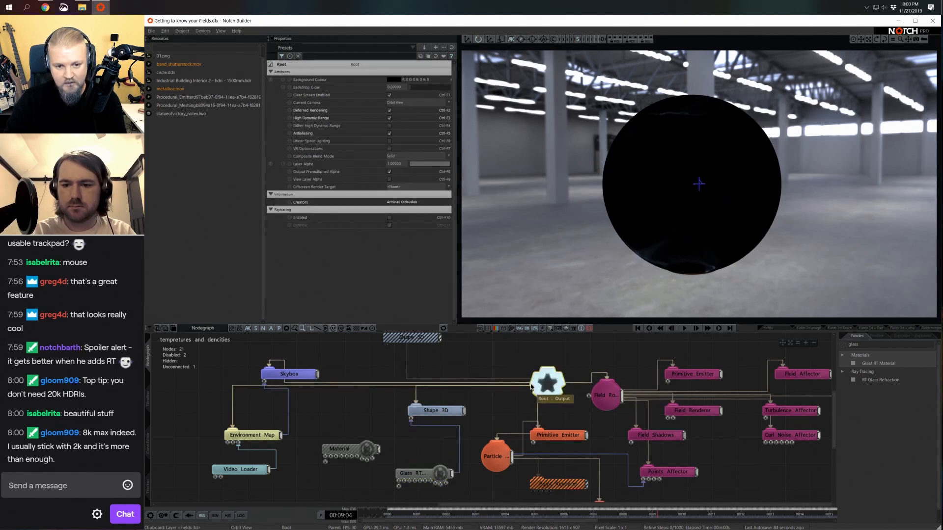
pyautogui.click(389, 218)
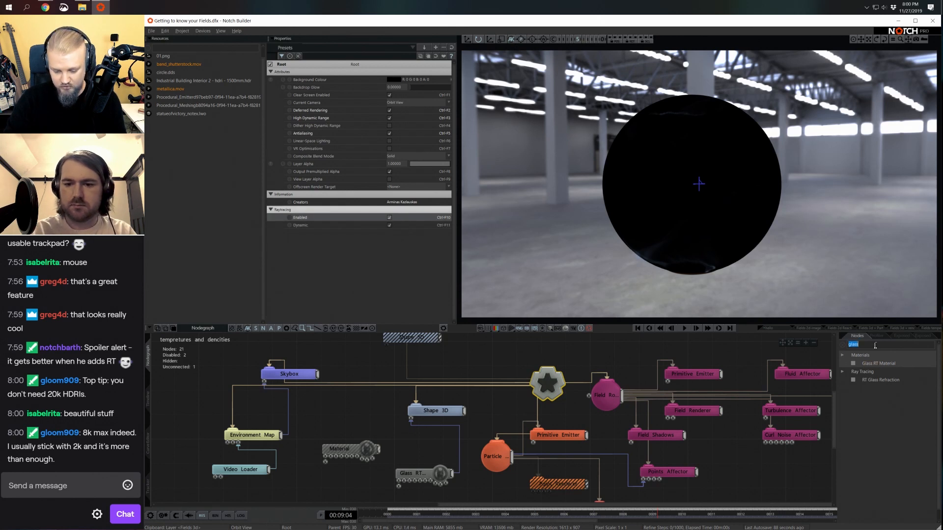
# Search the node list for "path", add a Pathtracer under the Root, and connect the Field Root to its Field input.
pyautogui.press('BackSpace')
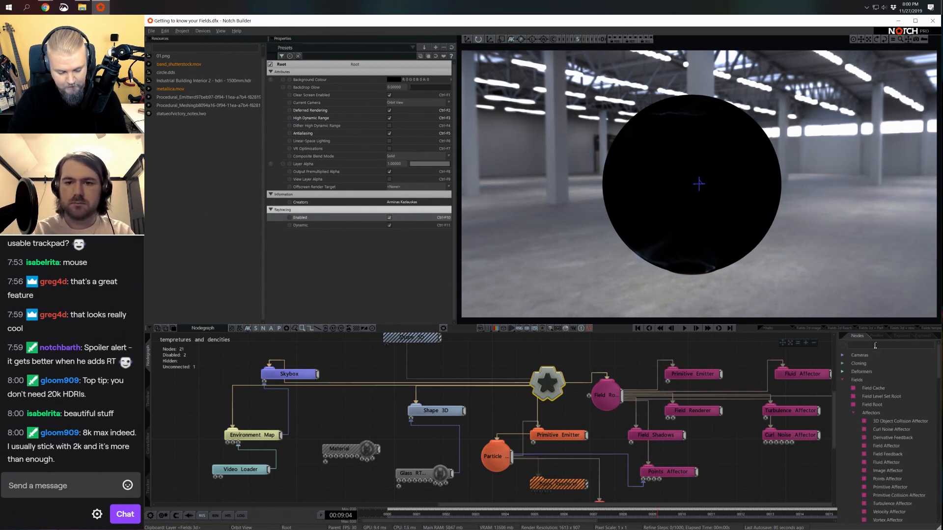
pyautogui.write('path')
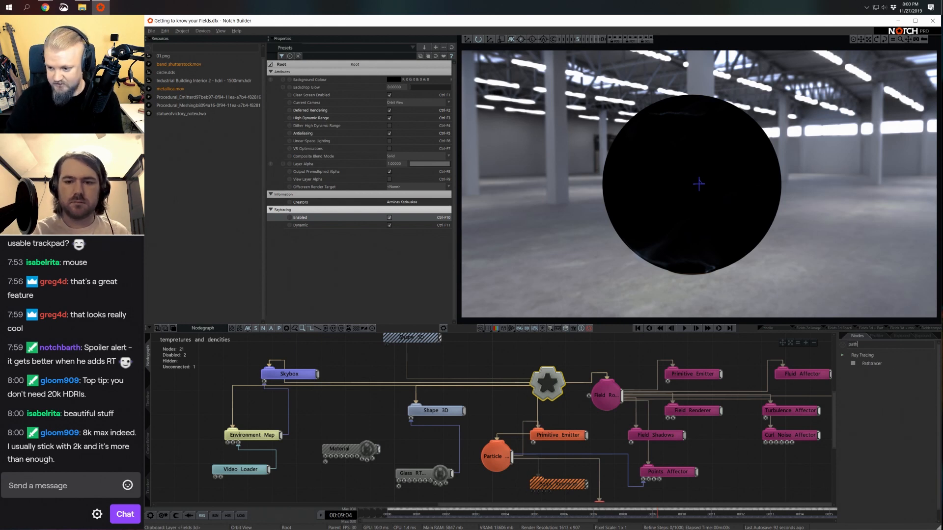
pyautogui.moveTo(866, 366); pyautogui.dragTo(587, 345)
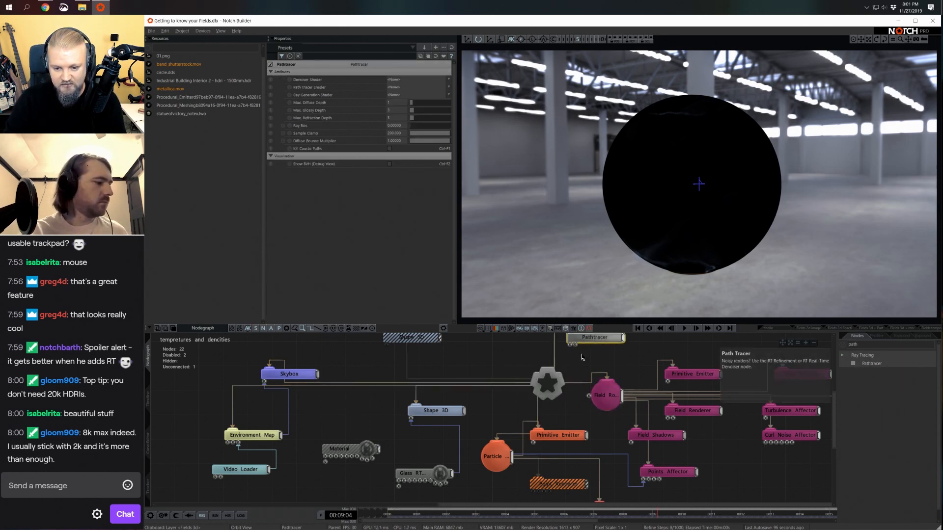
pyautogui.moveTo(581, 357); pyautogui.dragTo(544, 375, button='middle')
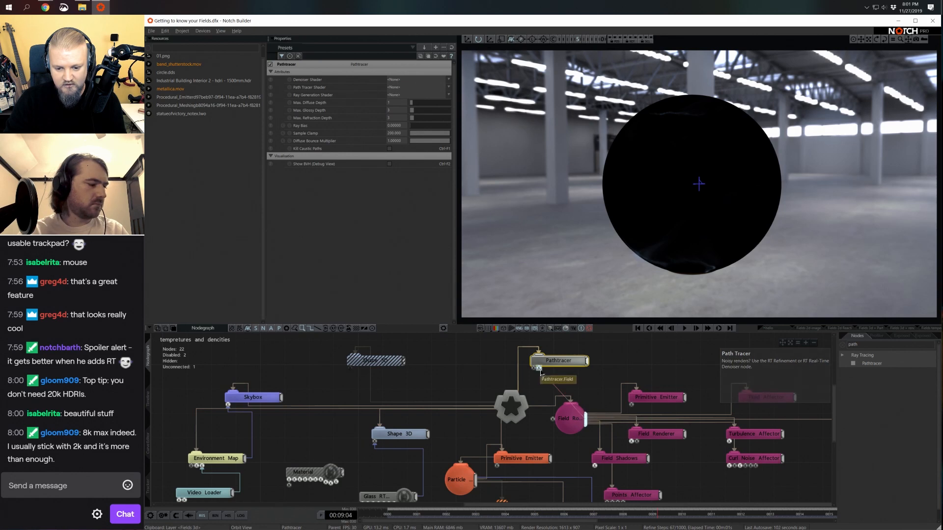
pyautogui.moveTo(541, 373); pyautogui.dragTo(540, 369)
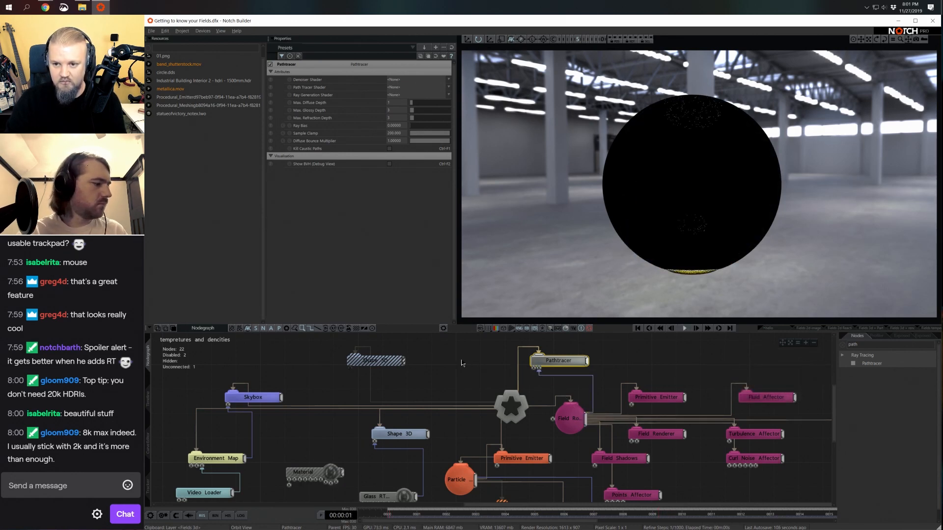
# Enable Environment Mapping in the Glass RT Material's reflection settings.
pyautogui.moveTo(364, 378); pyautogui.dragTo(442, 356, button='middle')
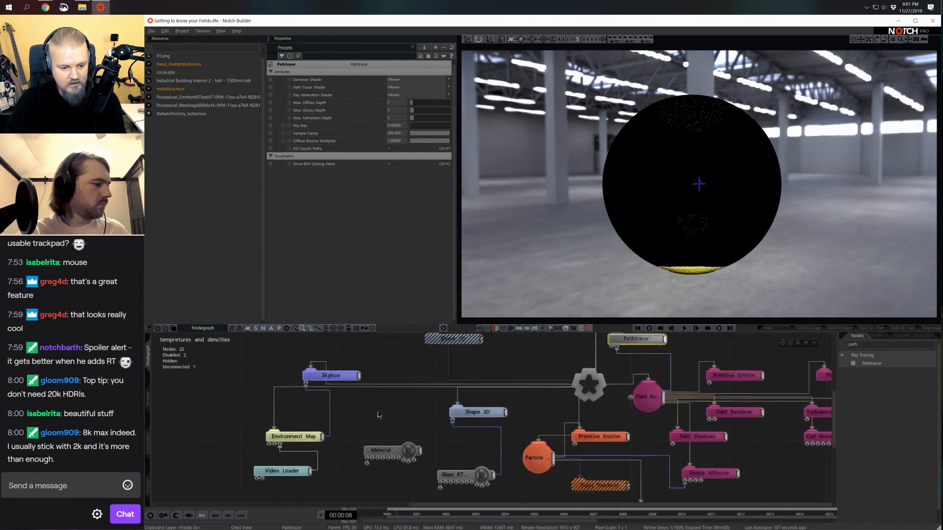
pyautogui.click(466, 479)
pyautogui.click(389, 264)
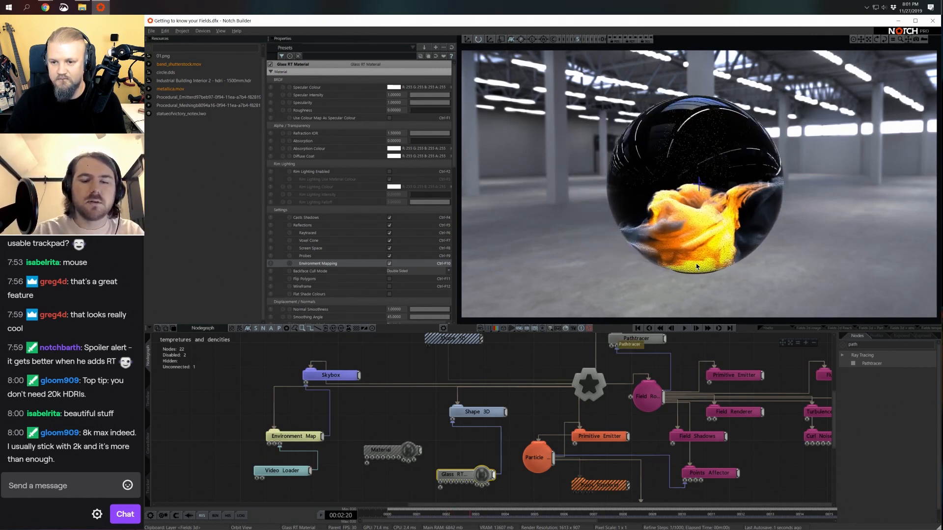
# Check the properties of the Environment Map, the Glass RT Material and the Root.
pyautogui.moveTo(541, 408); pyautogui.dragTo(529, 409, button='middle')
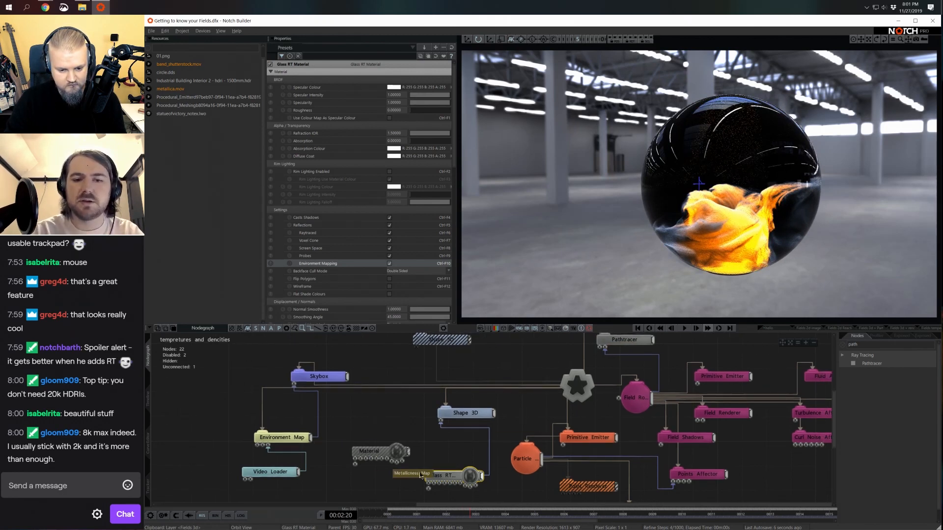
pyautogui.click(290, 438)
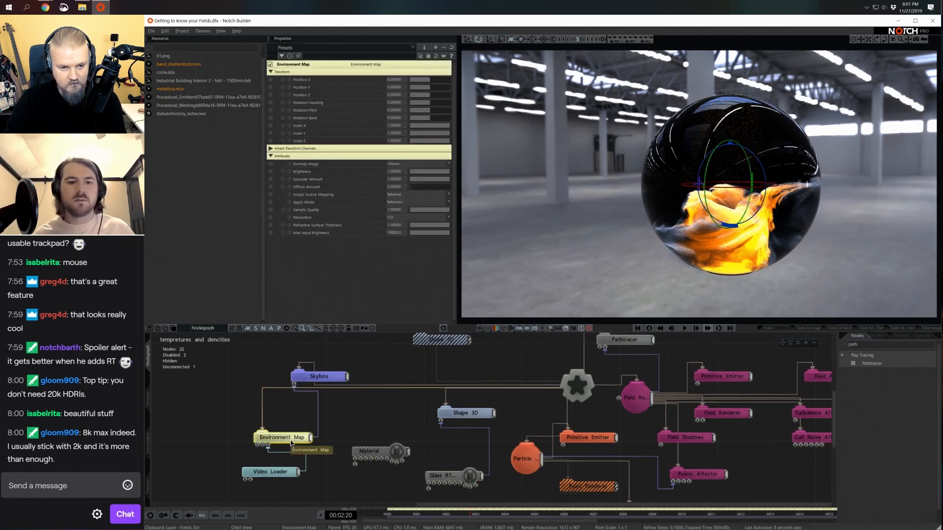
pyautogui.moveTo(356, 435); pyautogui.dragTo(345, 420, button='middle')
pyautogui.click(431, 460)
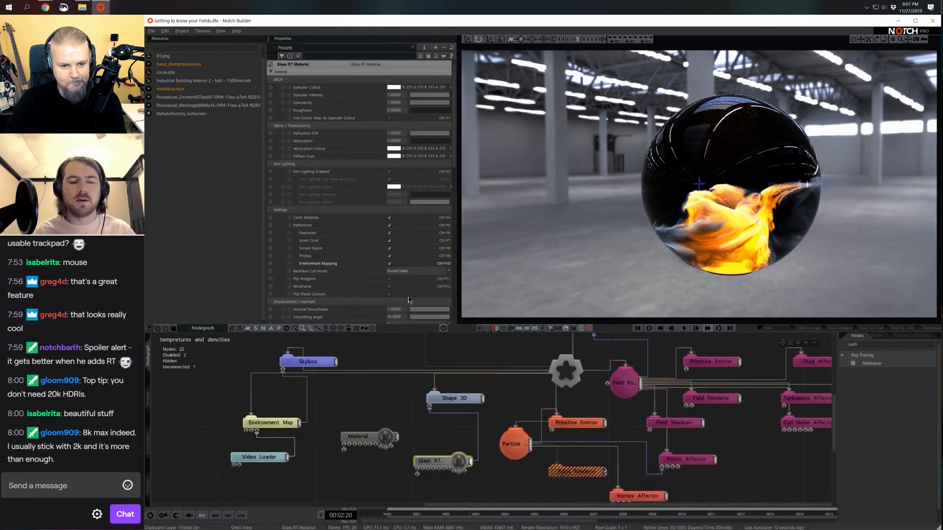
pyautogui.click(565, 376)
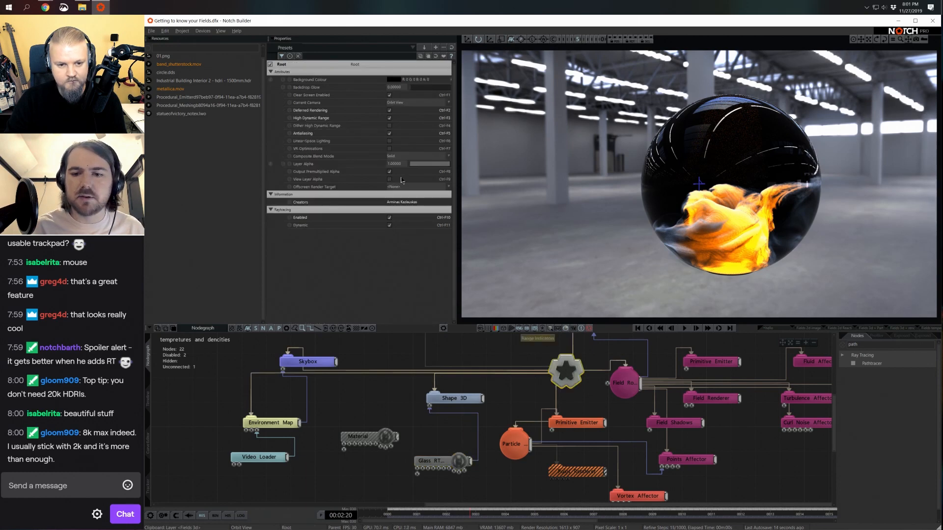
# Search the node list for "sky", add a Sky Light under the Root, and place it above the Skybox node.
pyautogui.click(317, 362)
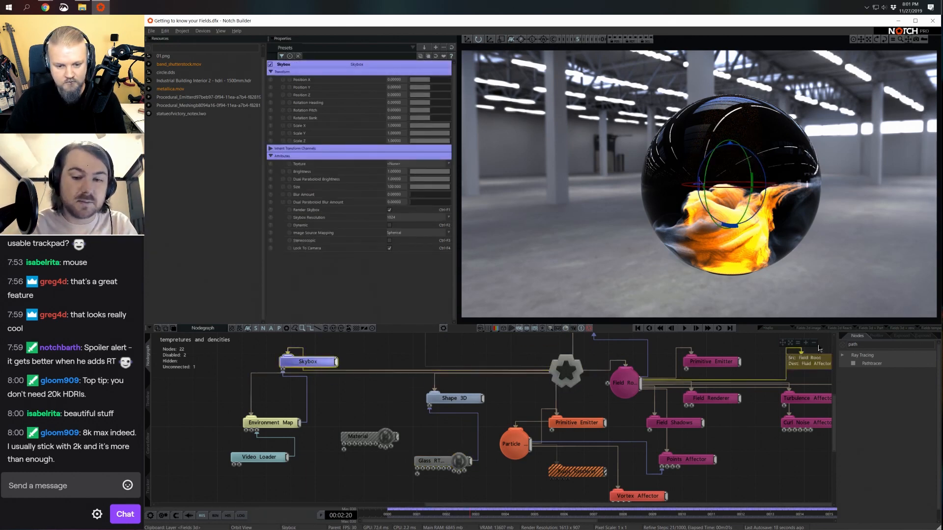
pyautogui.write('sky')
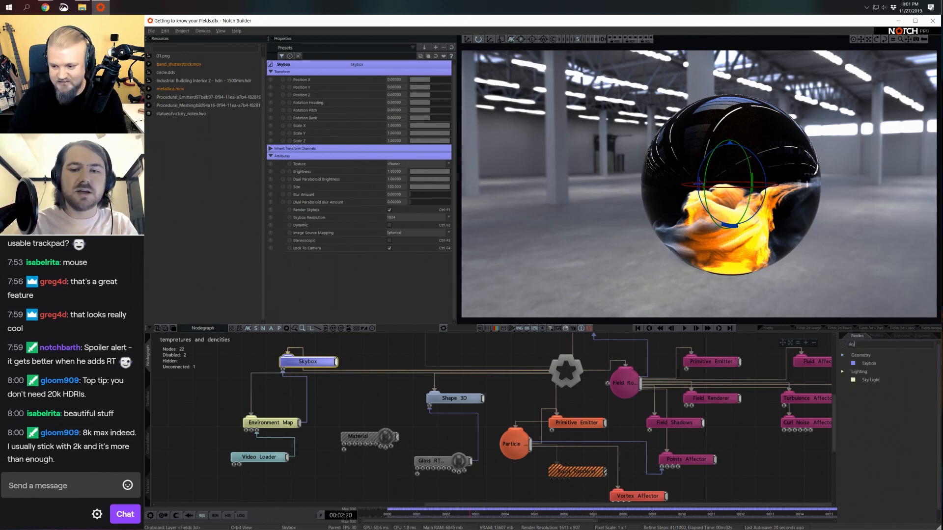
pyautogui.moveTo(871, 380); pyautogui.dragTo(508, 351)
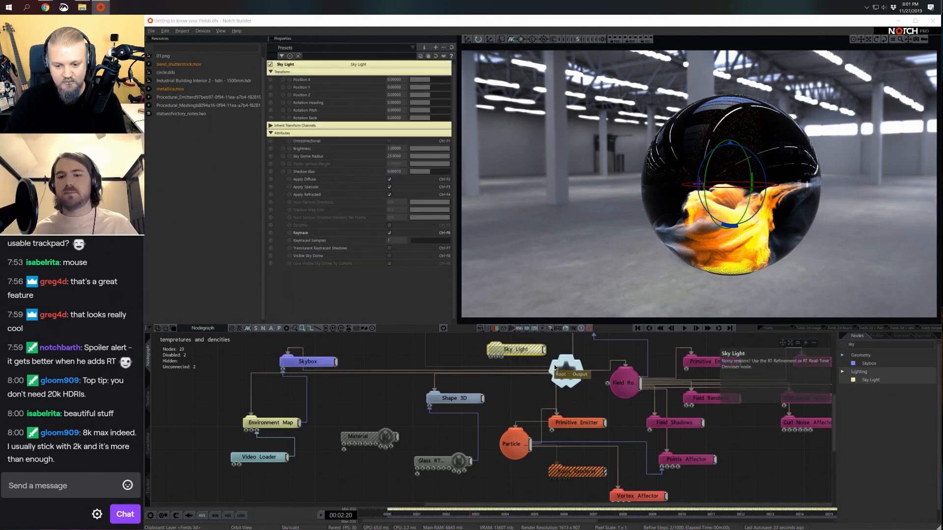
pyautogui.moveTo(462, 346); pyautogui.dragTo(490, 413, button='middle')
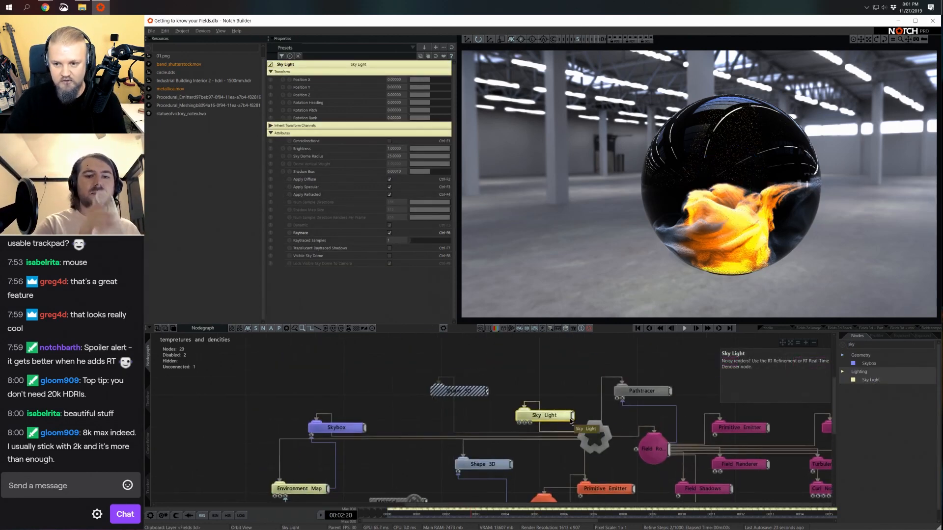
pyautogui.moveTo(570, 421); pyautogui.dragTo(325, 372)
# Disable the Skybox node and bring up the properties of the Environment Map.
pyautogui.click(342, 429)
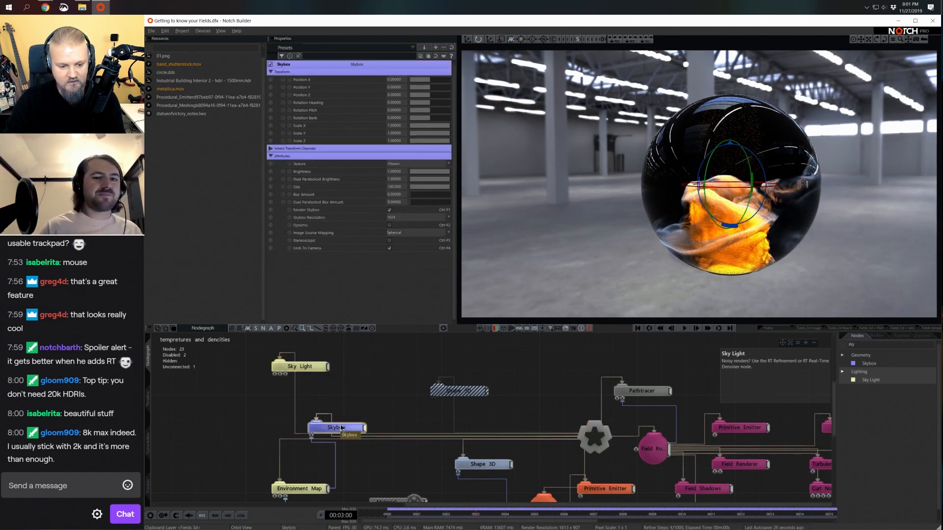
pyautogui.press('d')
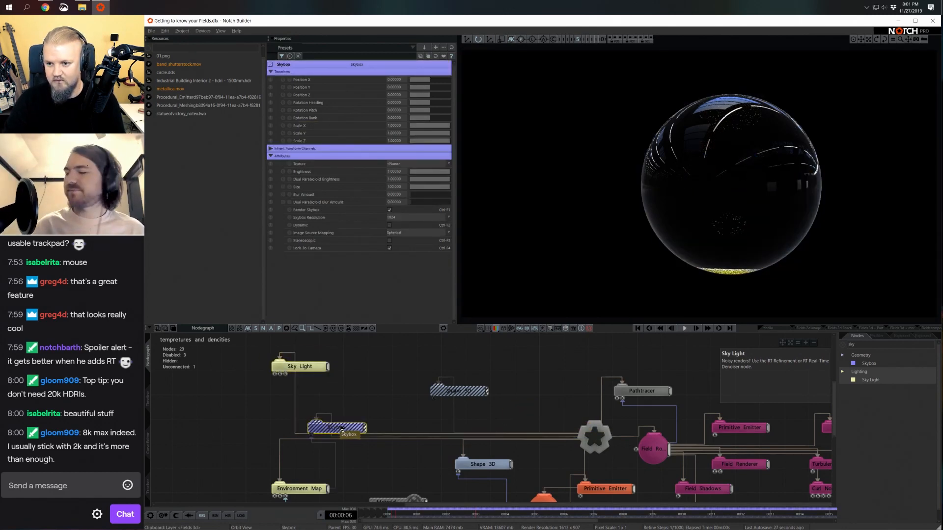
pyautogui.click(304, 490)
pyautogui.moveTo(305, 490); pyautogui.dragTo(320, 437, button='middle')
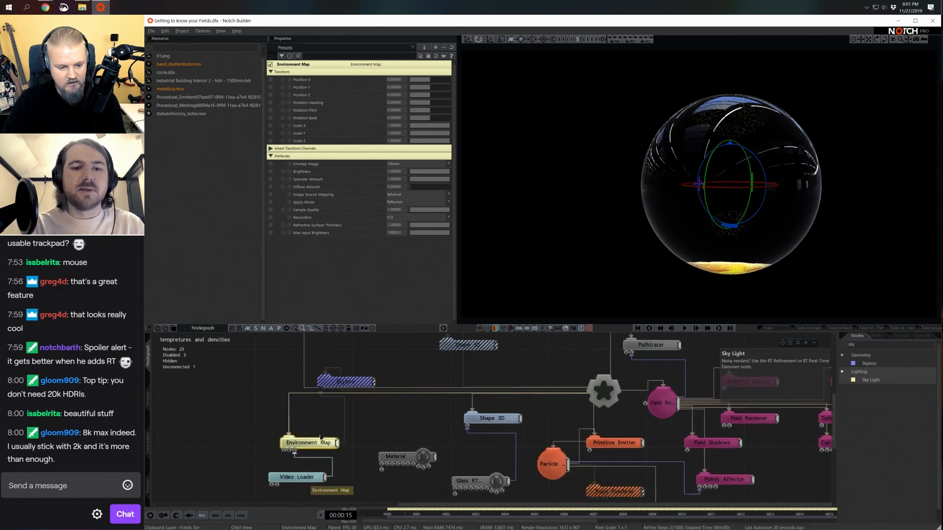
pyautogui.write('iam')
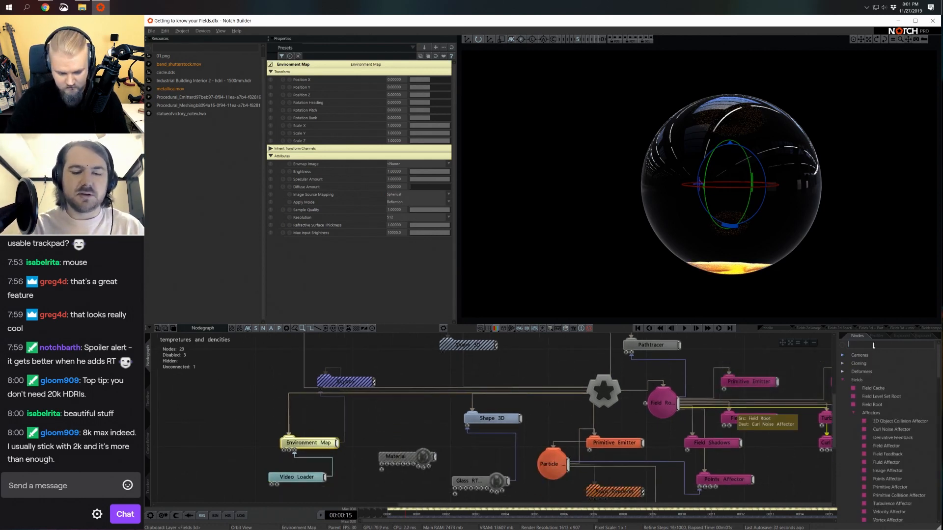
pyautogui.write('eg')
pyautogui.press('BackSpace')
pyautogui.press('BackSpace')
pyautogui.press('BackSpace')
pyautogui.press('BackSpace')
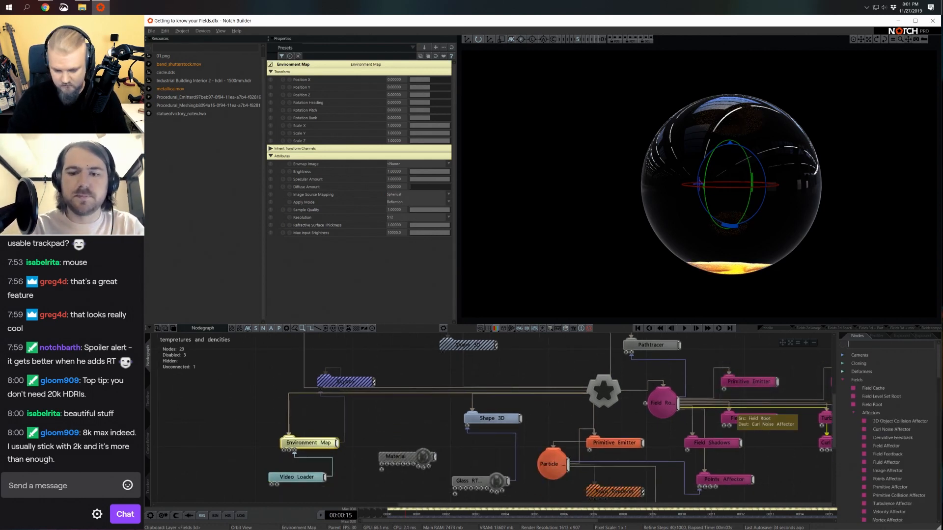
pyautogui.write('mage')
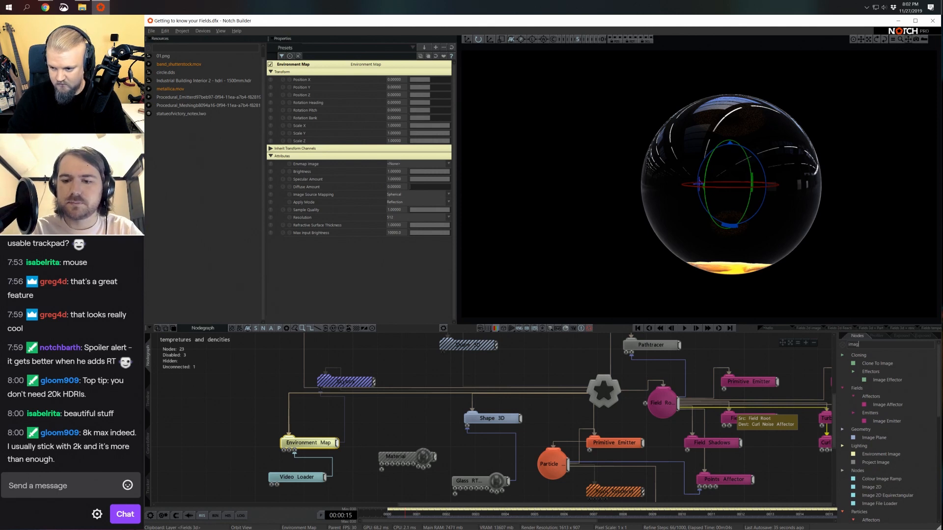
pyautogui.press('BackSpace')
pyautogui.press('BackSpace')
pyautogui.press('BackSpace')
pyautogui.press('BackSpace')
# Search the node list for "envi", add an Environment Image, and connect it to the Sky Light's input.
pyautogui.write('envi')
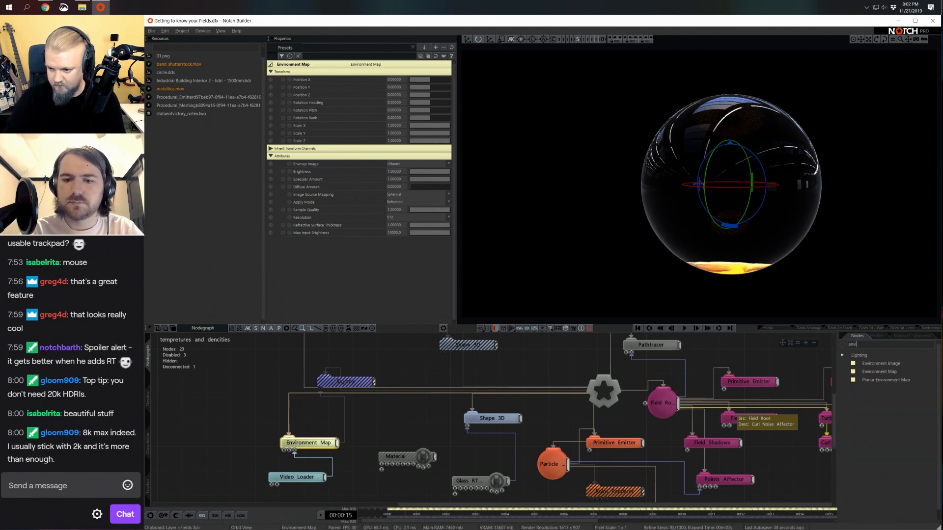
pyautogui.moveTo(890, 364); pyautogui.dragTo(248, 389)
pyautogui.moveTo(277, 338); pyautogui.dragTo(313, 360, button='middle')
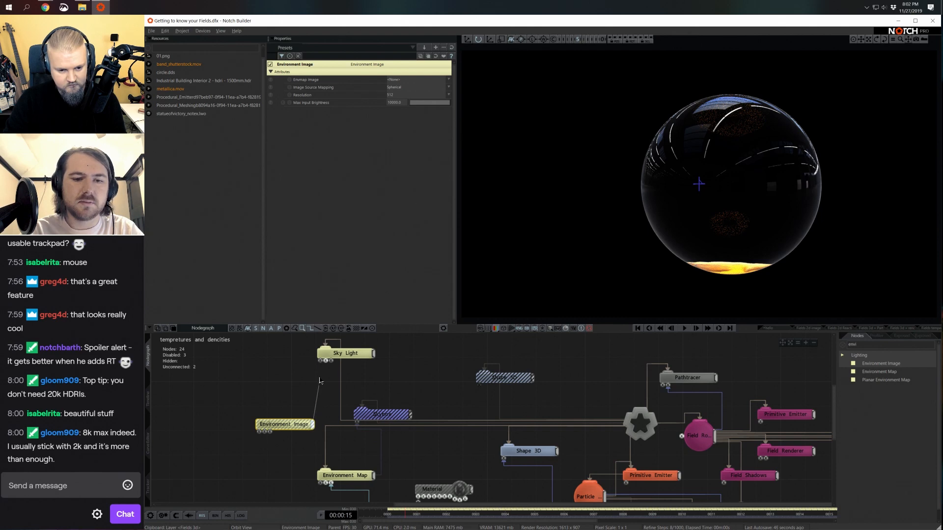
pyautogui.moveTo(320, 381); pyautogui.dragTo(325, 362)
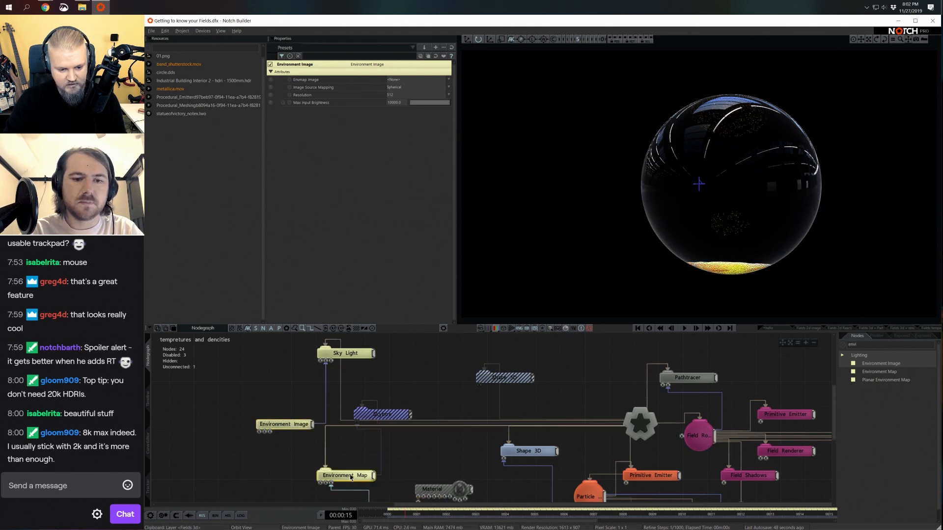
# Disable the Environment Map and connect the Video Loader to the Environment Image's image input.
pyautogui.doubleClick(351, 478)
pyautogui.moveTo(364, 481); pyautogui.dragTo(369, 450, button='middle')
pyautogui.moveTo(365, 480); pyautogui.dragTo(275, 403)
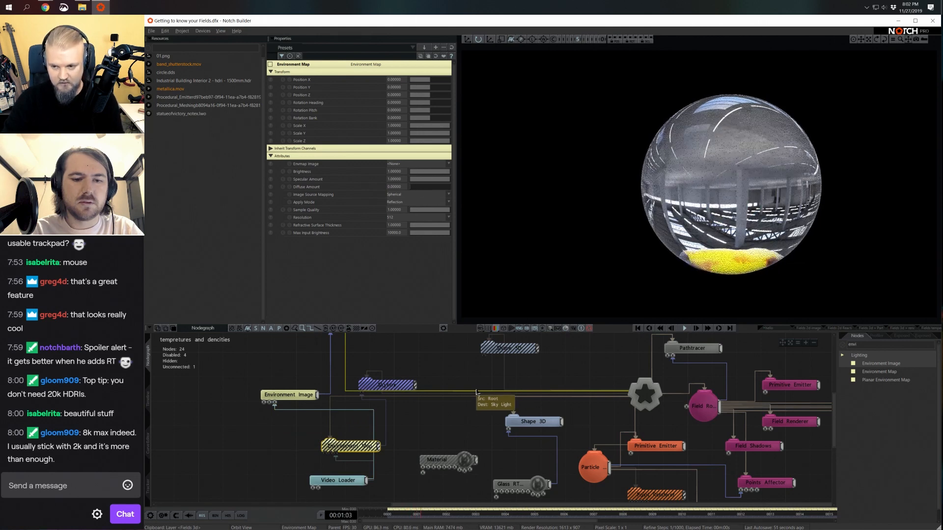
# Re-enable the Skybox node and move the Video Loader below the Environment Image in the node graph.
pyautogui.moveTo(403, 389); pyautogui.dragTo(414, 418, button='middle')
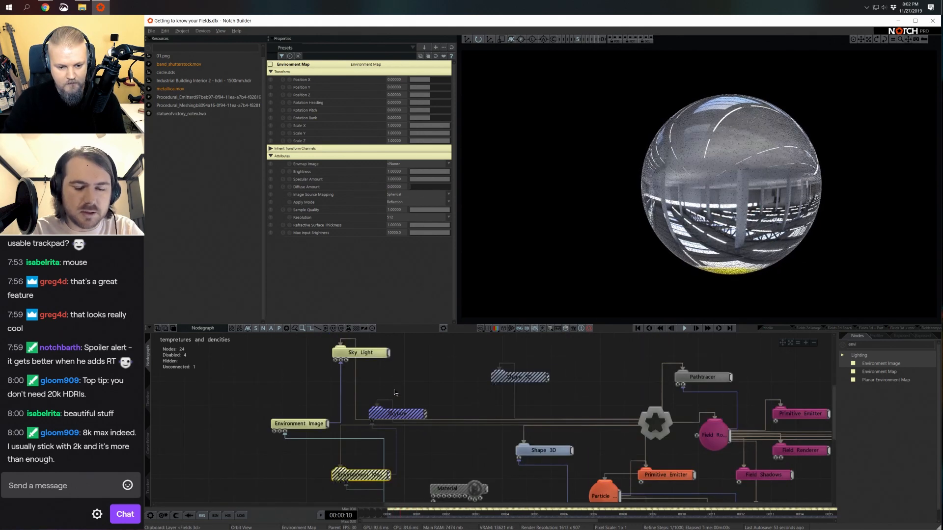
pyautogui.doubleClick(413, 418)
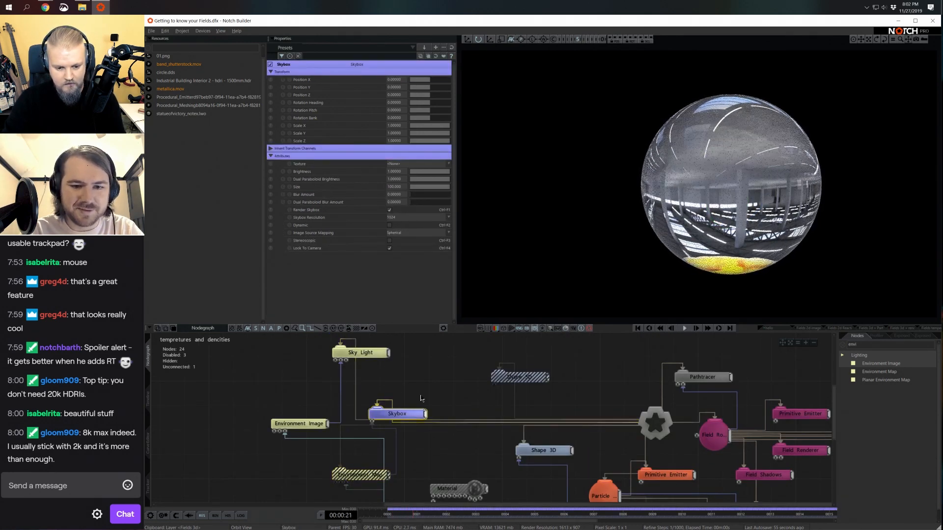
pyautogui.moveTo(421, 398); pyautogui.dragTo(434, 360, button='middle')
pyautogui.click(275, 434)
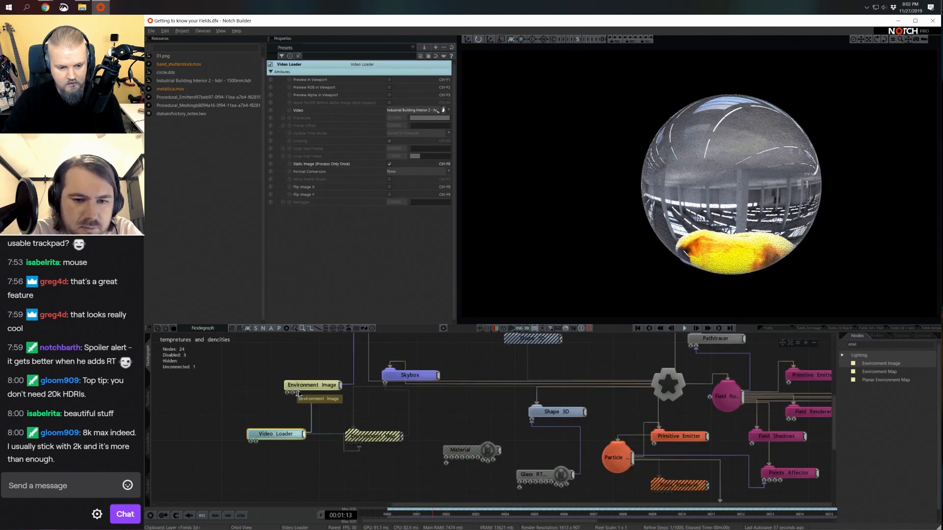
# Reposition the Skybox node in the open space beside the Sky Light.
pyautogui.click(420, 376)
pyautogui.moveTo(422, 376); pyautogui.dragTo(445, 353)
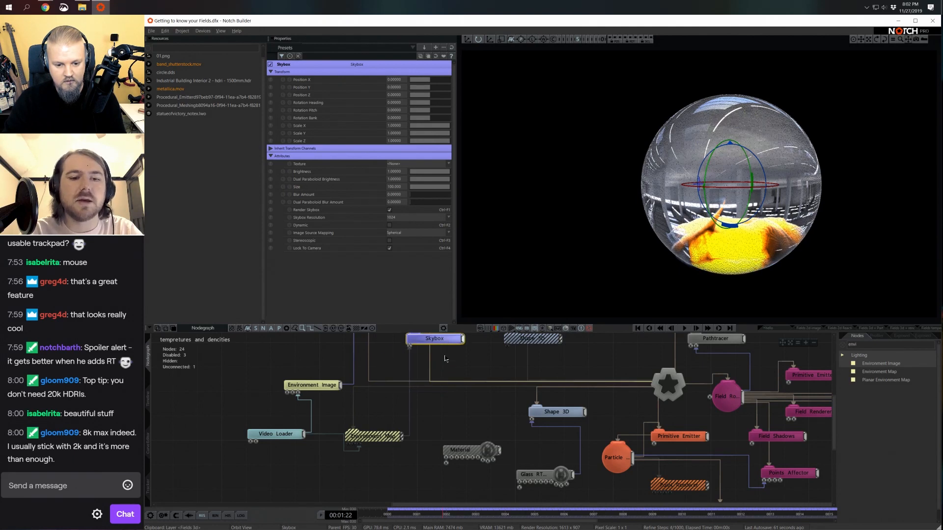
pyautogui.moveTo(445, 356); pyautogui.dragTo(440, 373, button='middle')
pyautogui.click(405, 390)
pyautogui.moveTo(429, 368); pyautogui.dragTo(417, 368)
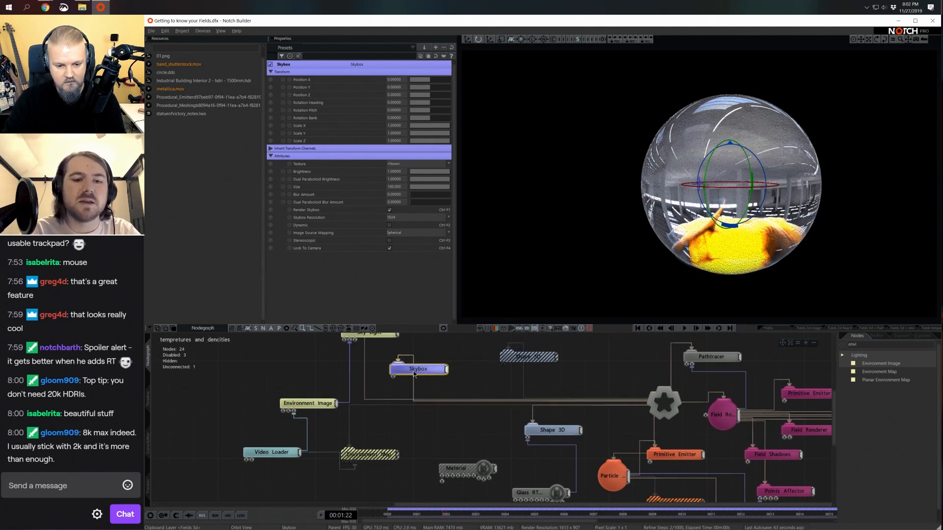
# Enable Omnidirectional in the Sky Light's attributes.
pyautogui.moveTo(418, 366); pyautogui.dragTo(420, 389, button='middle')
pyautogui.click(376, 359)
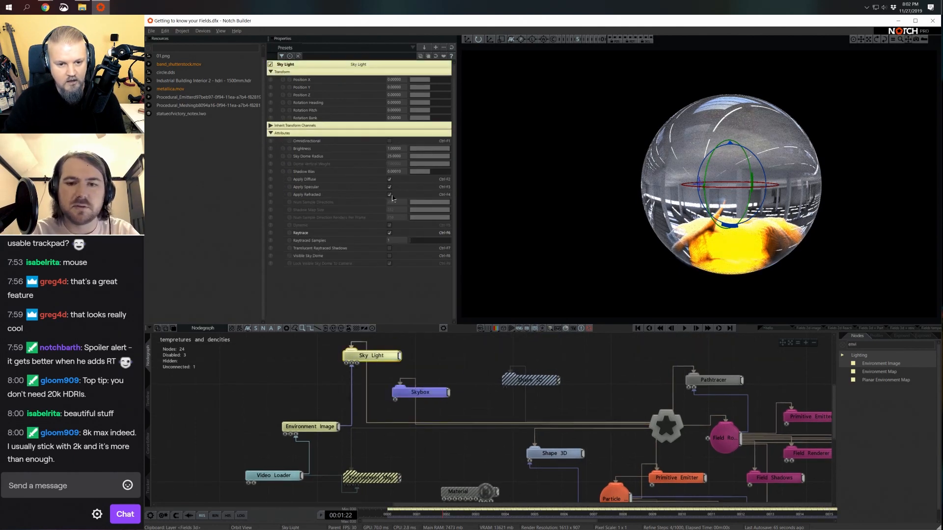
pyautogui.click(389, 142)
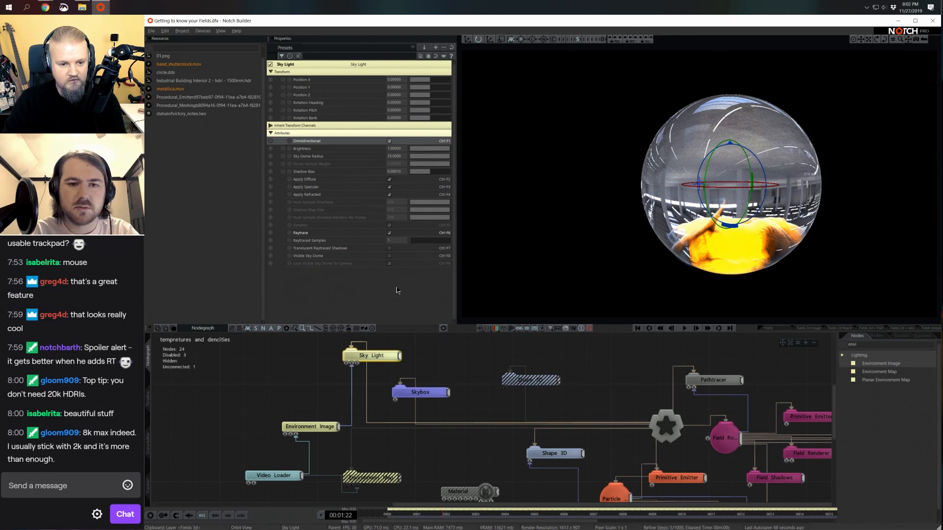
# Disconnect the Skybox node from the Root and delete it.
pyautogui.click(416, 416)
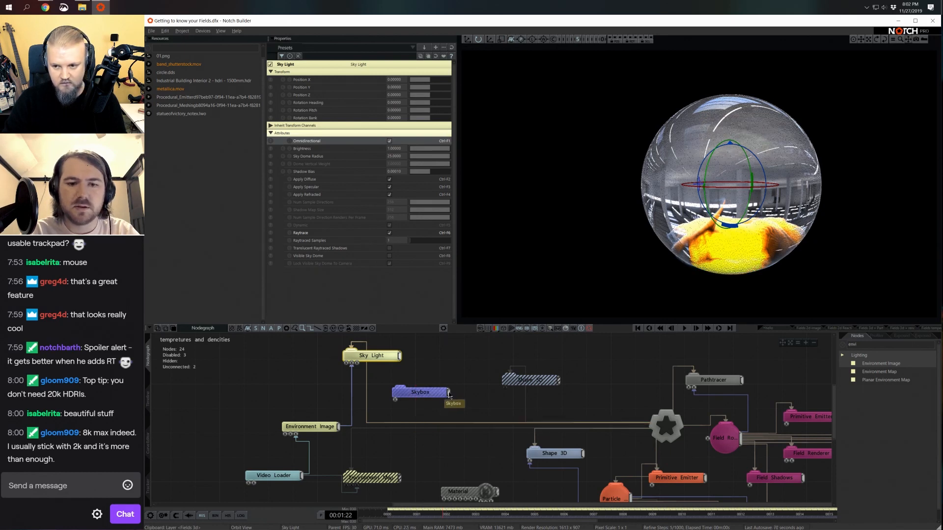
pyautogui.press('Delete')
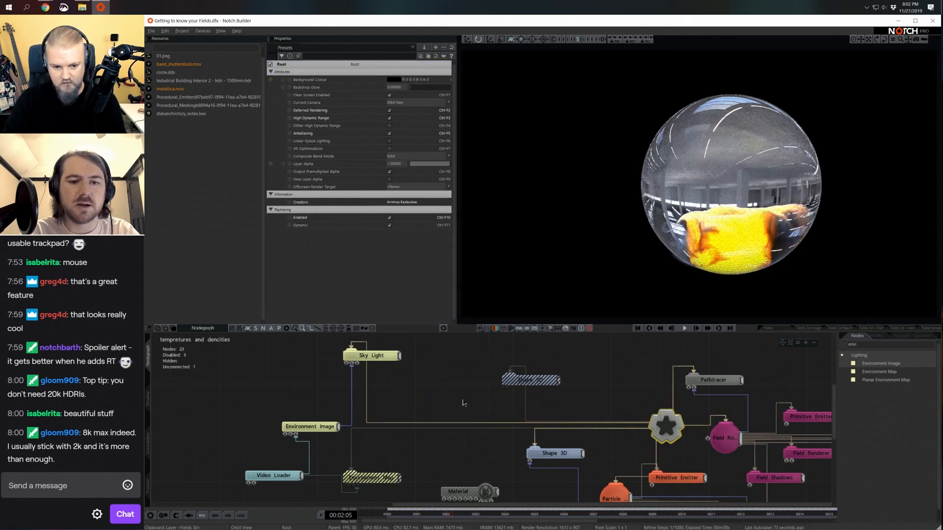
# Filter the Sky Light's properties for "visi", enable Visible Sky Dome, and clear the filter.
pyautogui.click(386, 354)
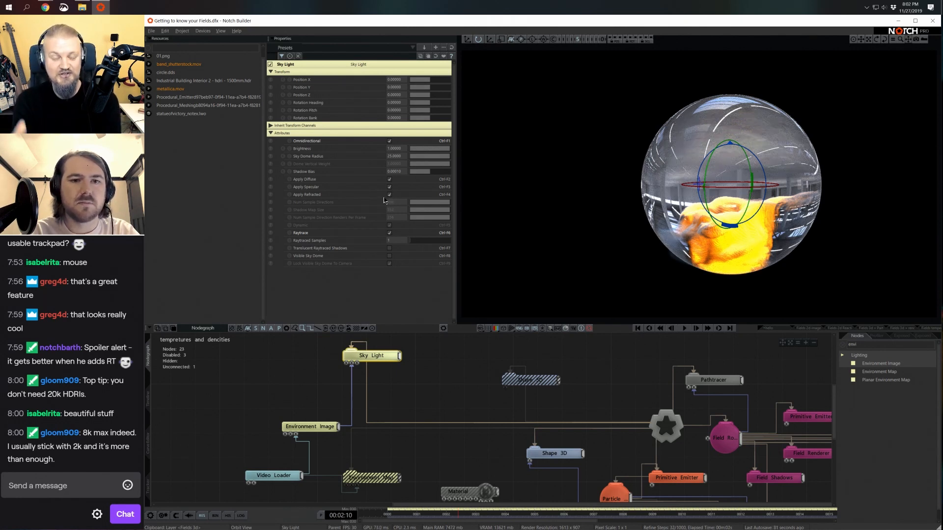
pyautogui.click(318, 55)
pyautogui.write('visi')
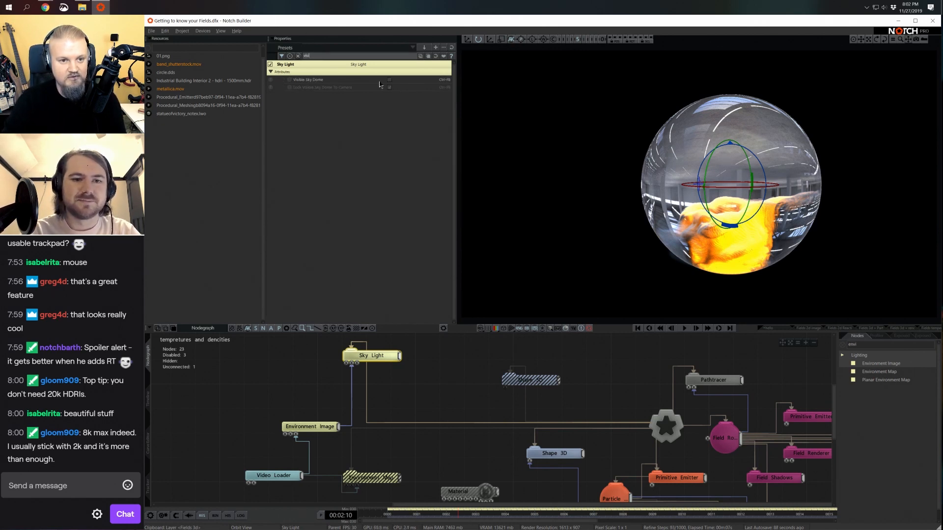
pyautogui.click(389, 81)
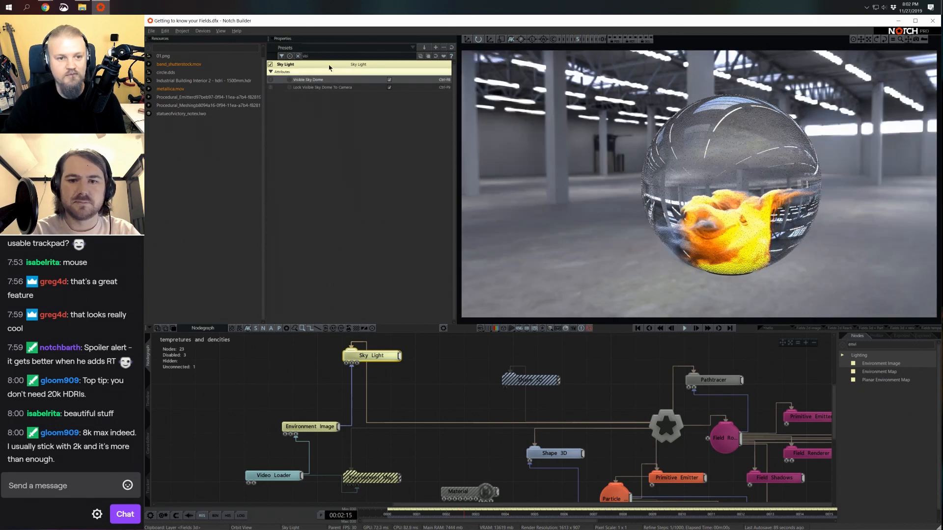
pyautogui.click(298, 56)
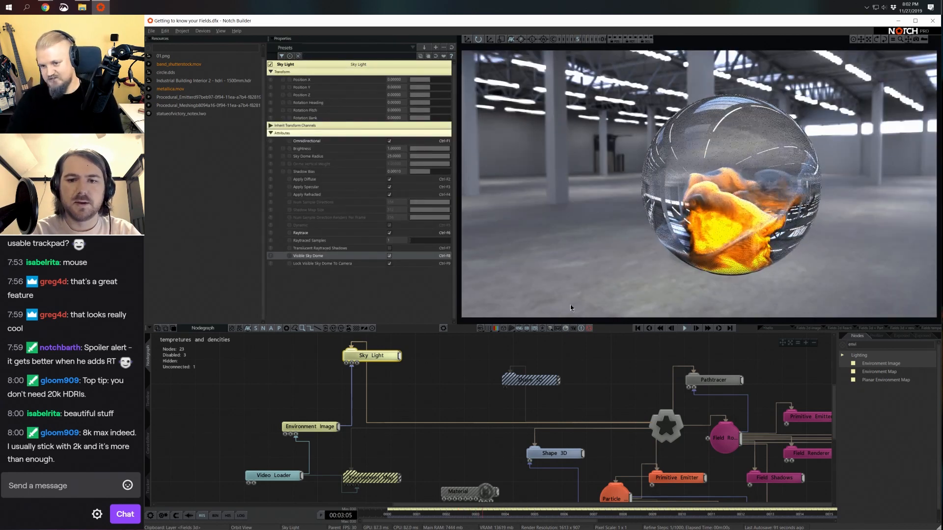
# Examine the path-traced fire and the refractions in the glass sphere up close, with playback paused and running.
pyautogui.press('space')
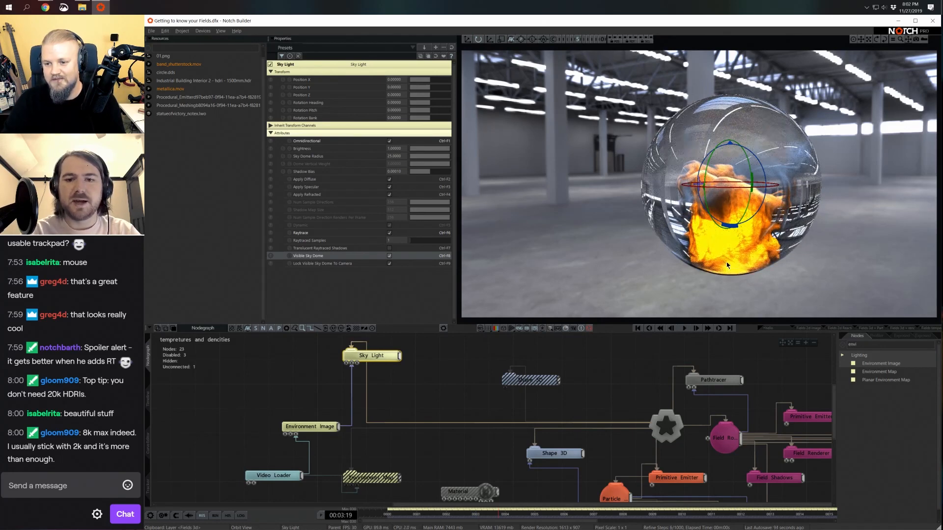
pyautogui.scroll(1, 745, 259)
pyautogui.scroll(3, 743, 257)
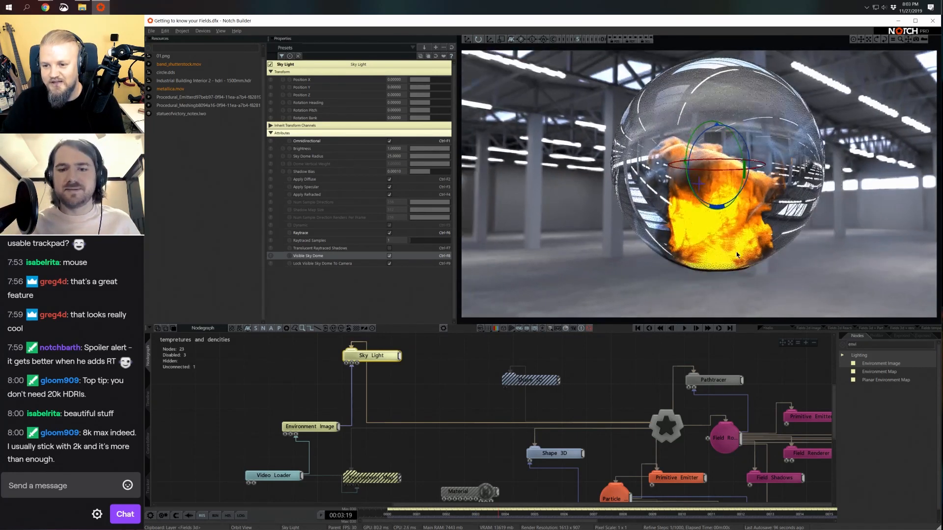
pyautogui.scroll(3, 738, 256)
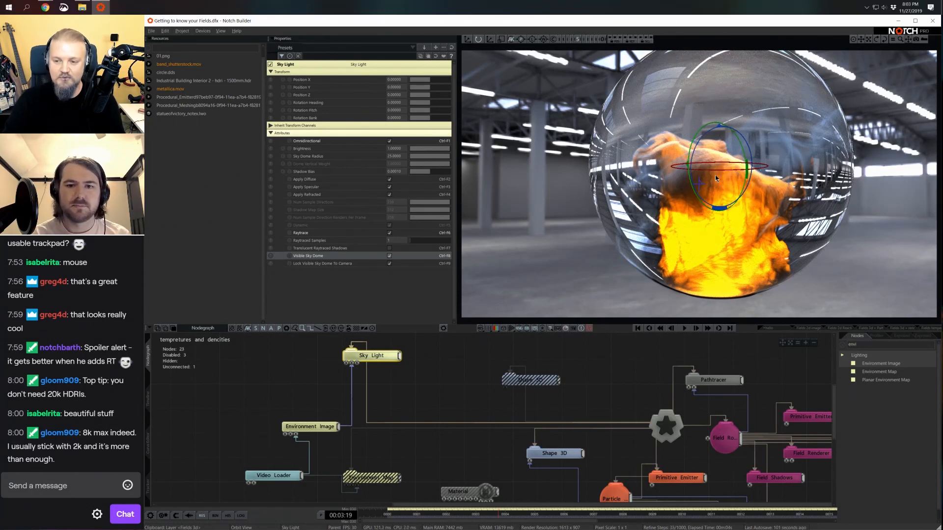
pyautogui.scroll(-3, 715, 194)
pyautogui.moveTo(707, 210); pyautogui.dragTo(707, 211, button='right')
pyautogui.press('space')
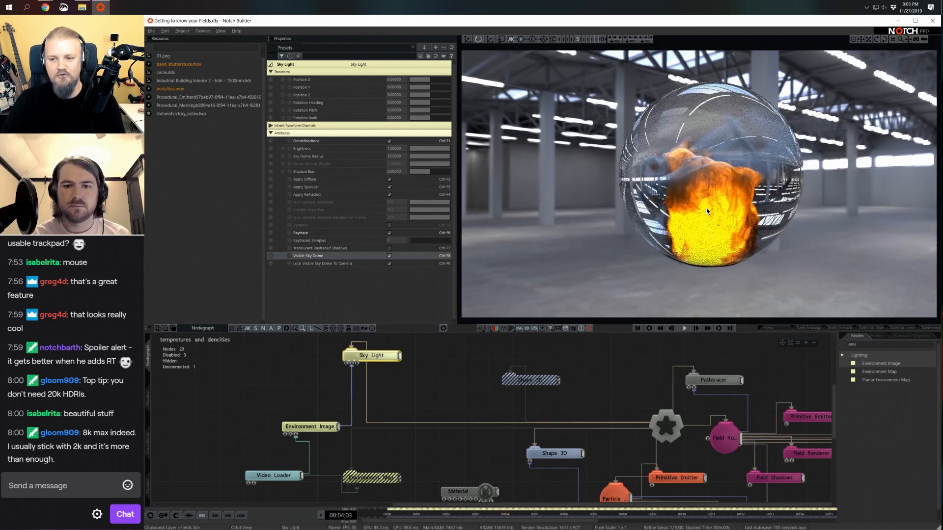
pyautogui.press('space')
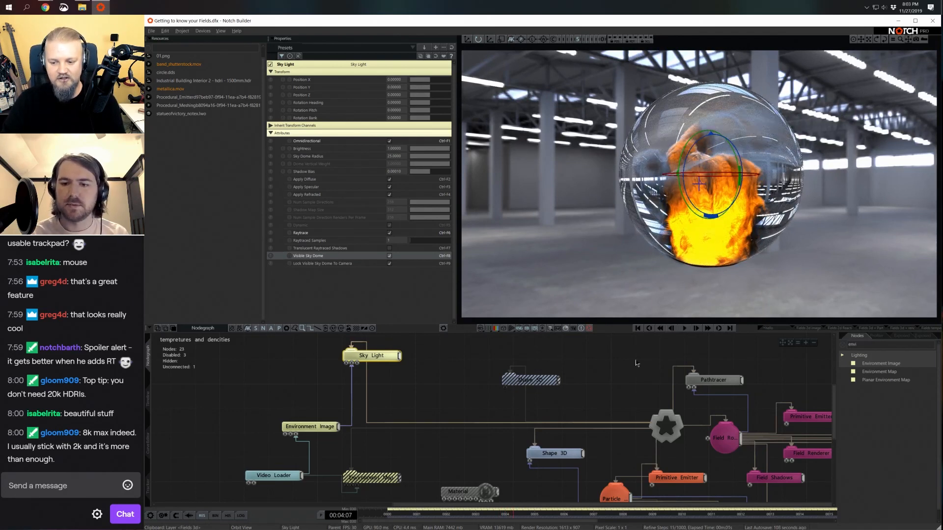
# Clear the node list search and bring up the properties of the Particle Root.
pyautogui.moveTo(645, 365); pyautogui.dragTo(562, 365, button='middle')
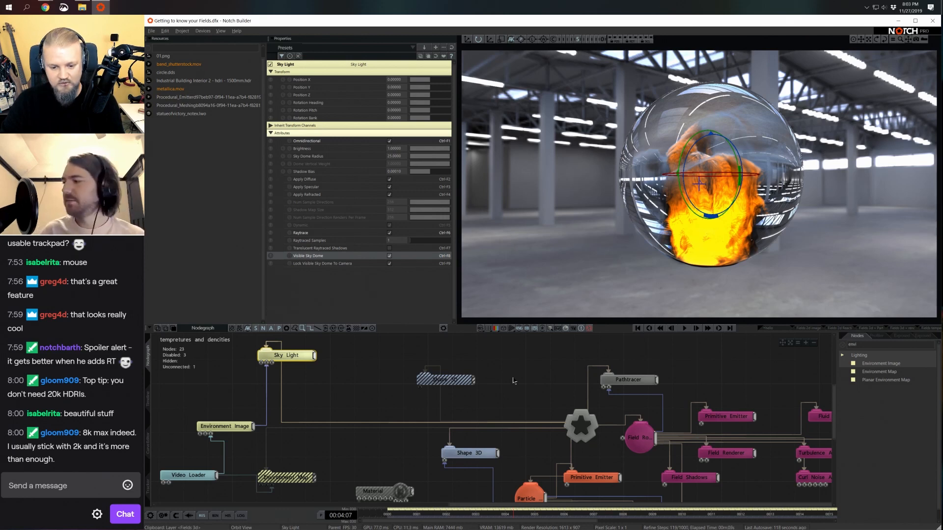
pyautogui.press('BackSpace')
pyautogui.press('BackSpace')
pyautogui.press('BackSpace')
pyautogui.press('BackSpace')
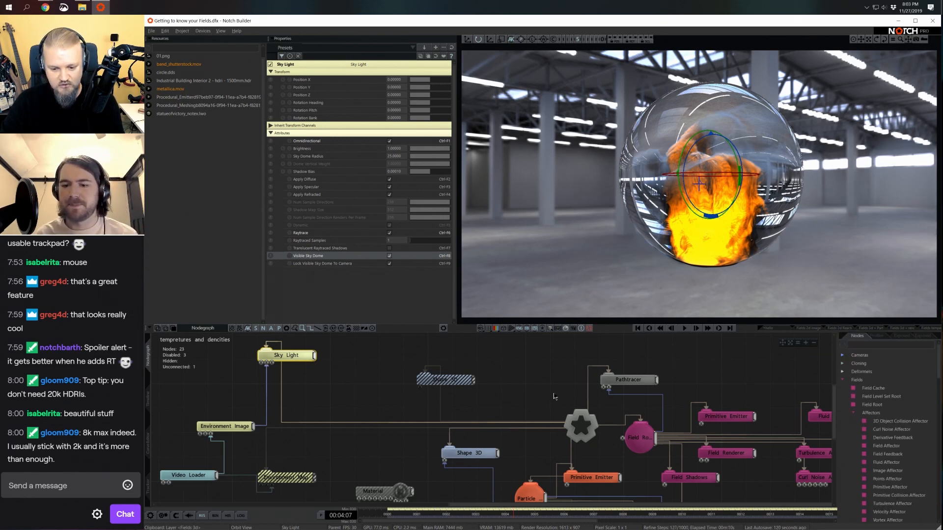
pyautogui.moveTo(554, 397); pyautogui.dragTo(461, 400, button='middle')
pyautogui.click(528, 494)
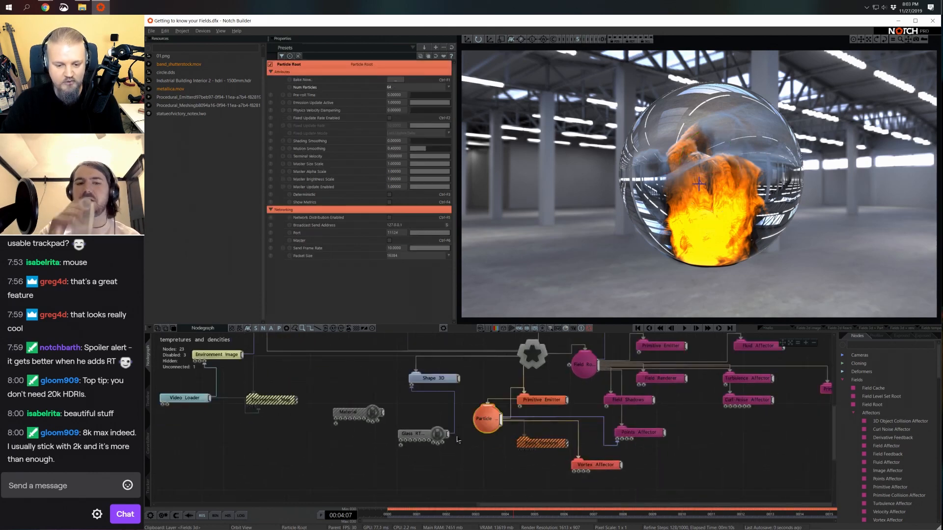
# Show the timeline's layer list and select the "tempretures and dencities" layer.
pyautogui.moveTo(457, 440); pyautogui.dragTo(499, 431, button='middle')
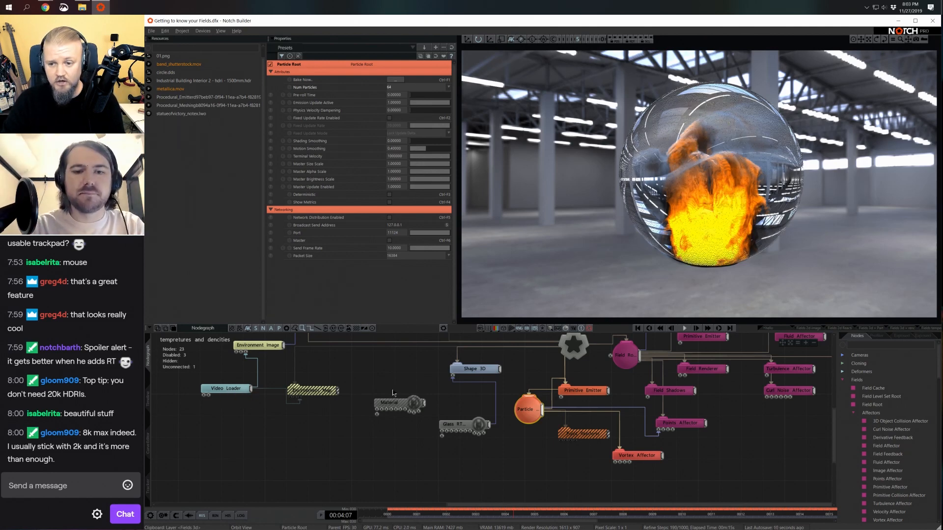
pyautogui.click(149, 398)
pyautogui.click(172, 434)
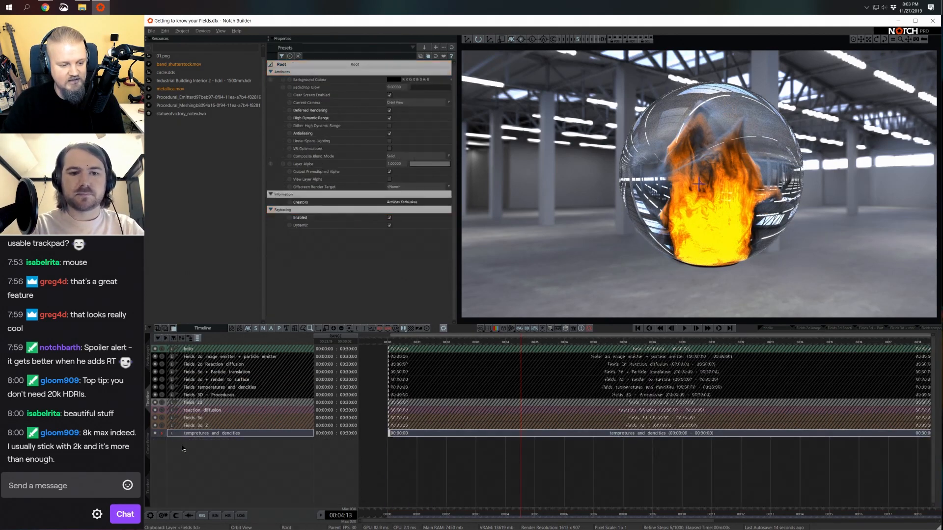
pyautogui.rightClick(183, 439)
pyautogui.click(235, 231)
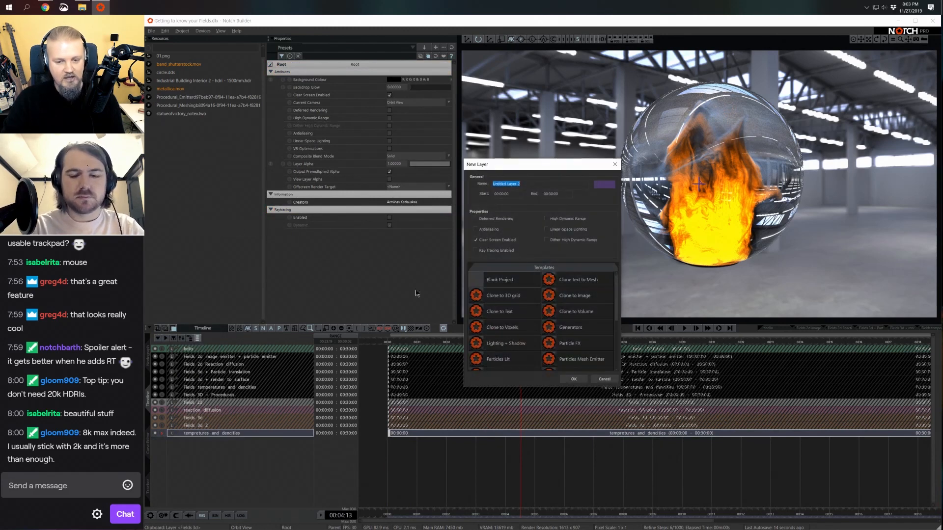
pyautogui.click(612, 378)
pyautogui.press('Delete')
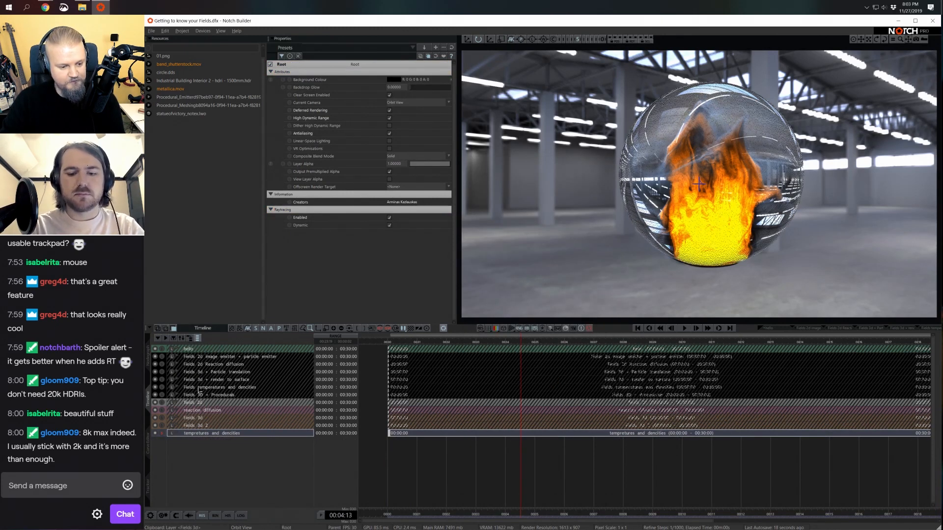
# Preview the existing "Fields 3D + Procedurals" layer, and insert a new layer named "fields + procedurals".
pyautogui.click(165, 398)
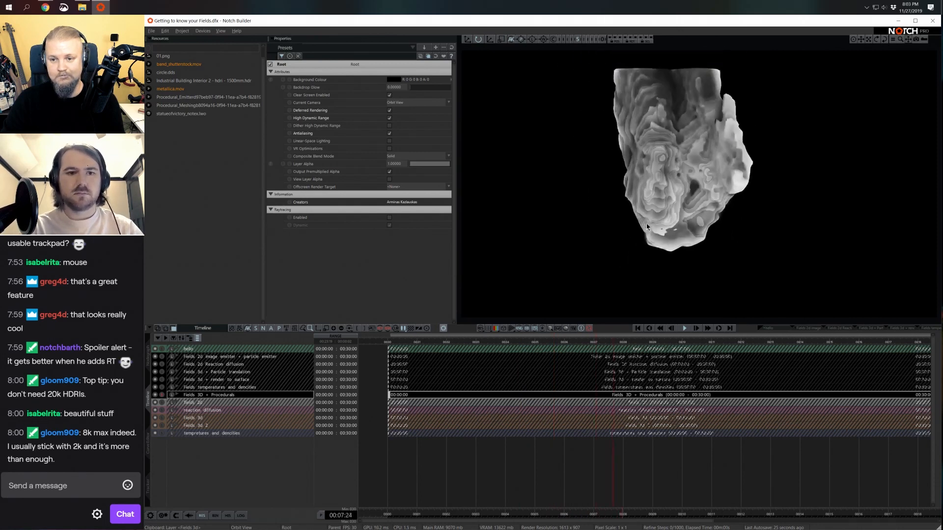
pyautogui.rightClick(205, 461)
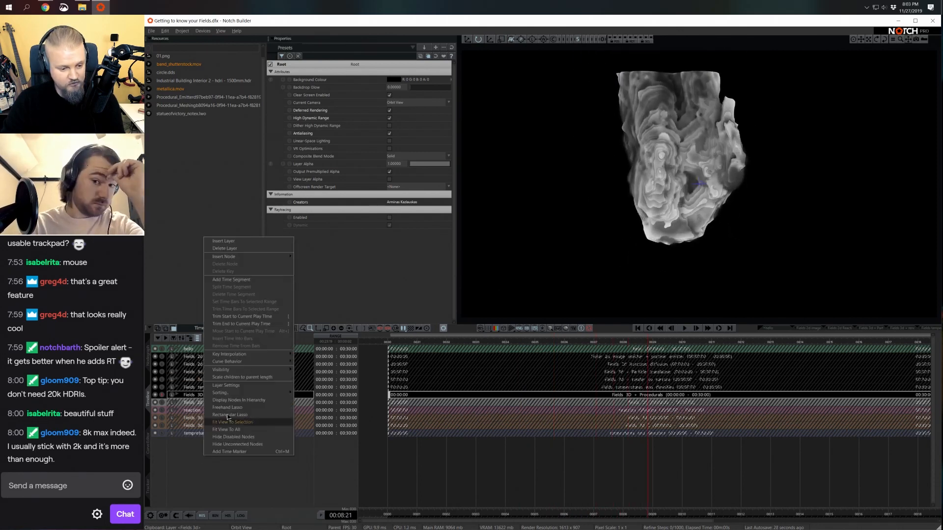
pyautogui.click(259, 242)
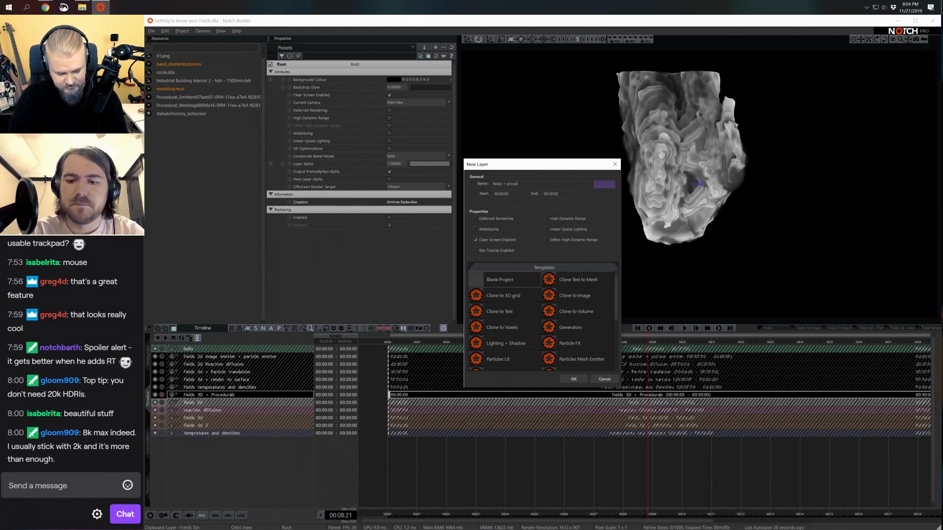
pyautogui.press('Return')
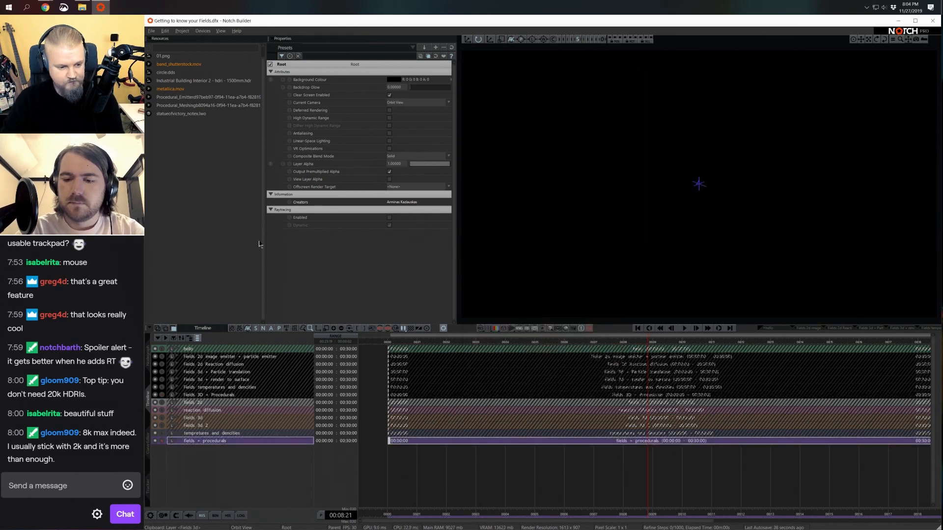
# In the new layer's node graph, add a Field Level Set Root connected to the Root and place it beside it.
pyautogui.click(153, 364)
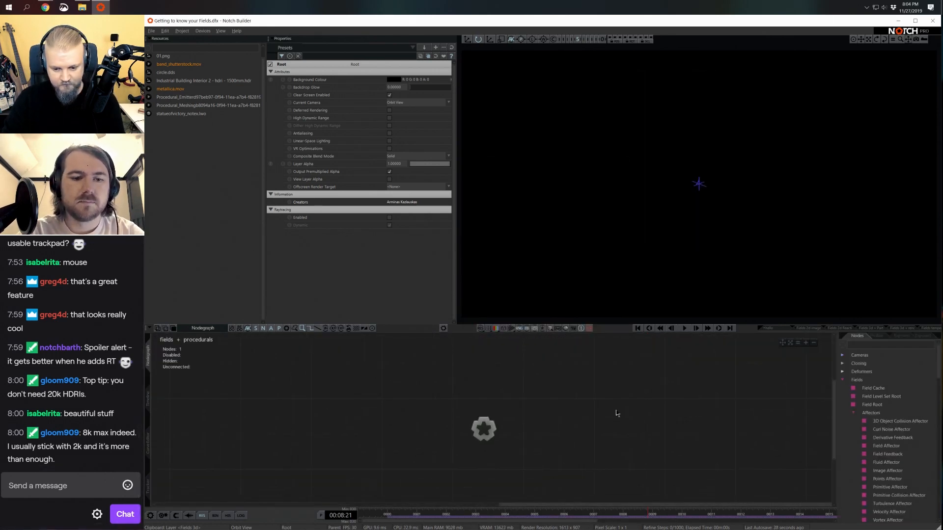
pyautogui.write('c')
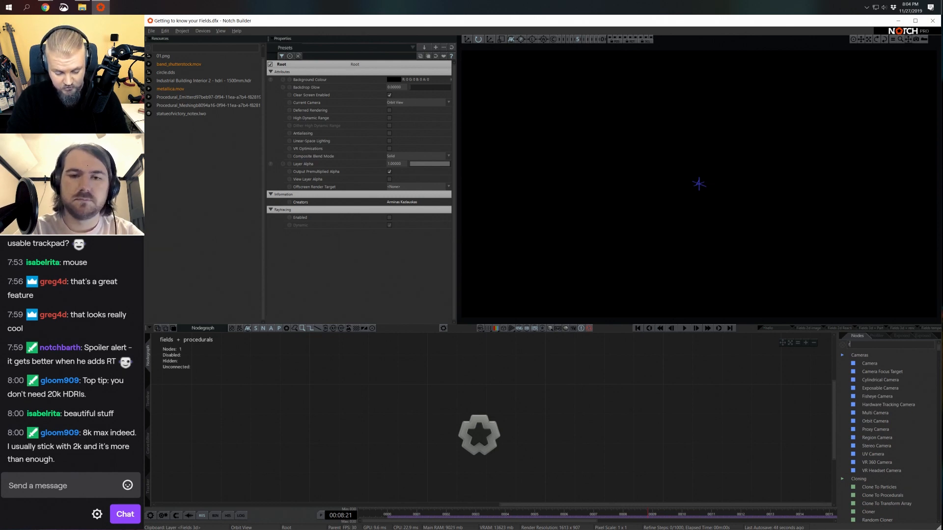
pyautogui.press('BackSpace')
pyautogui.write('f')
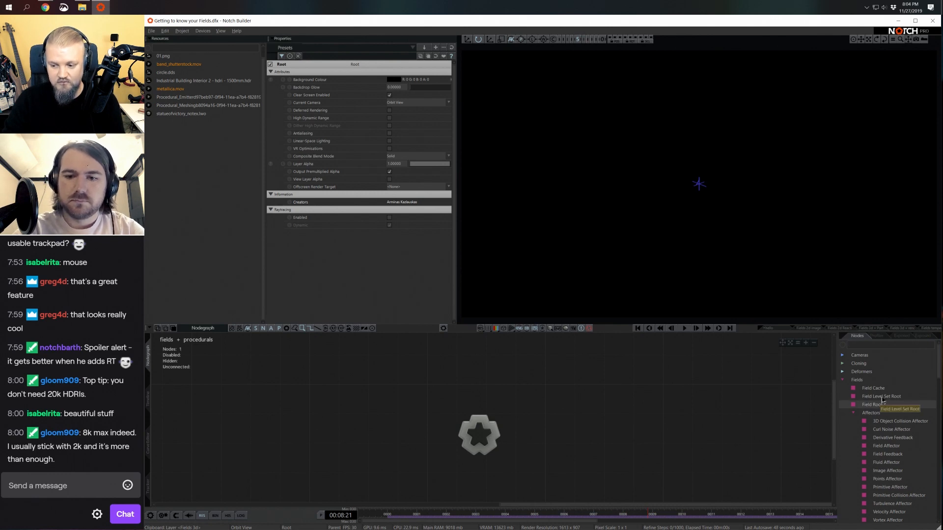
pyautogui.moveTo(881, 397); pyautogui.dragTo(612, 382)
pyautogui.moveTo(505, 427); pyautogui.dragTo(391, 374)
pyautogui.moveTo(412, 394); pyautogui.dragTo(448, 399, button='middle')
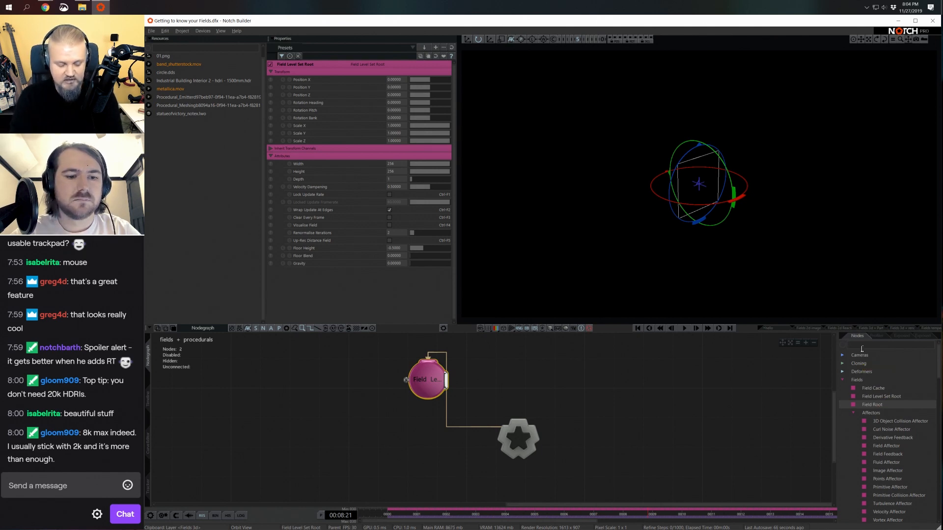
# Add a field Primitive Emitter to the Field Level Set Root and set its Shape Type to Sphere.
pyautogui.write('emitter')
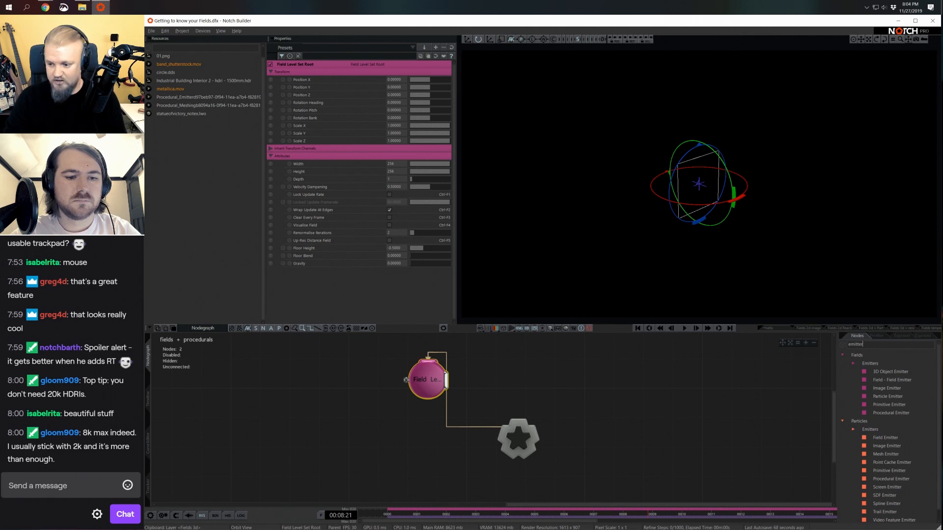
pyautogui.moveTo(889, 405); pyautogui.dragTo(477, 362)
pyautogui.click(401, 164)
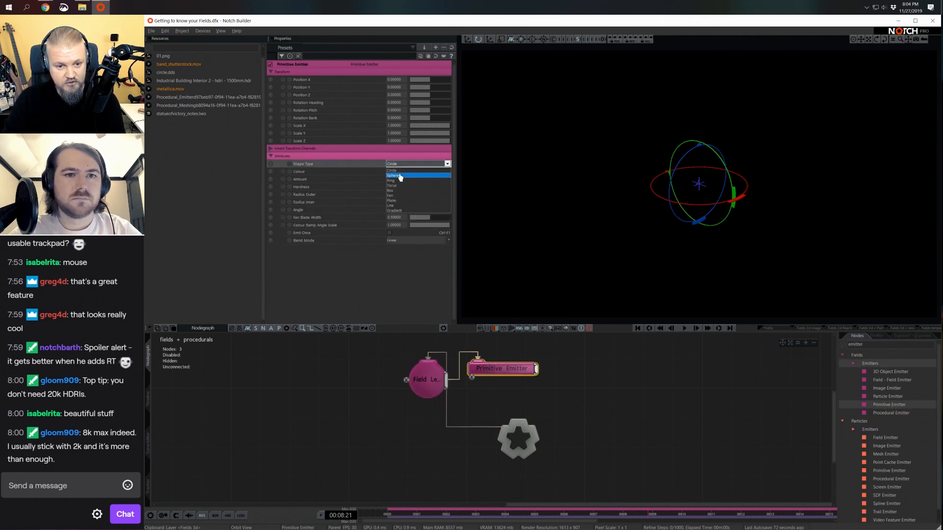
pyautogui.click(401, 176)
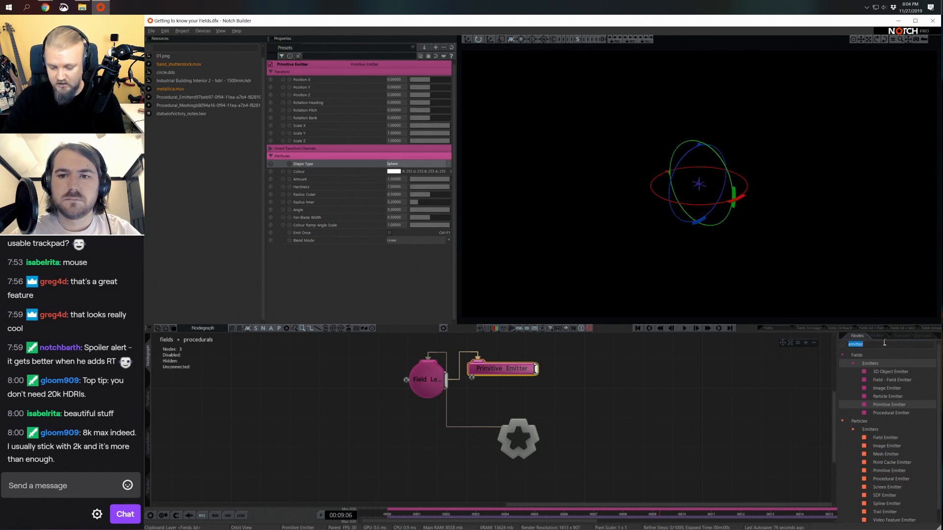
# Find the Field Renderer among the nodes and attach it to the Field Level Set Root.
pyautogui.press('BackSpace')
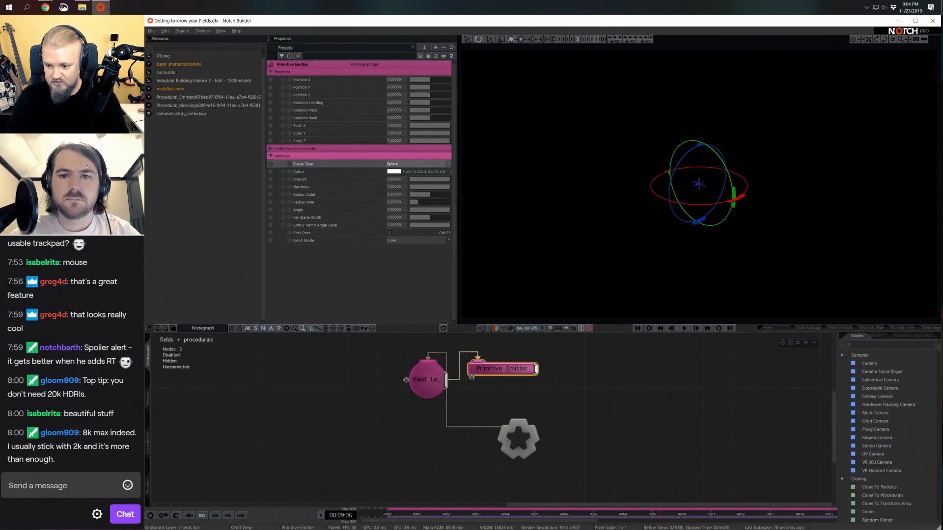
pyautogui.write('render')
pyautogui.moveTo(868, 371); pyautogui.dragTo(594, 382)
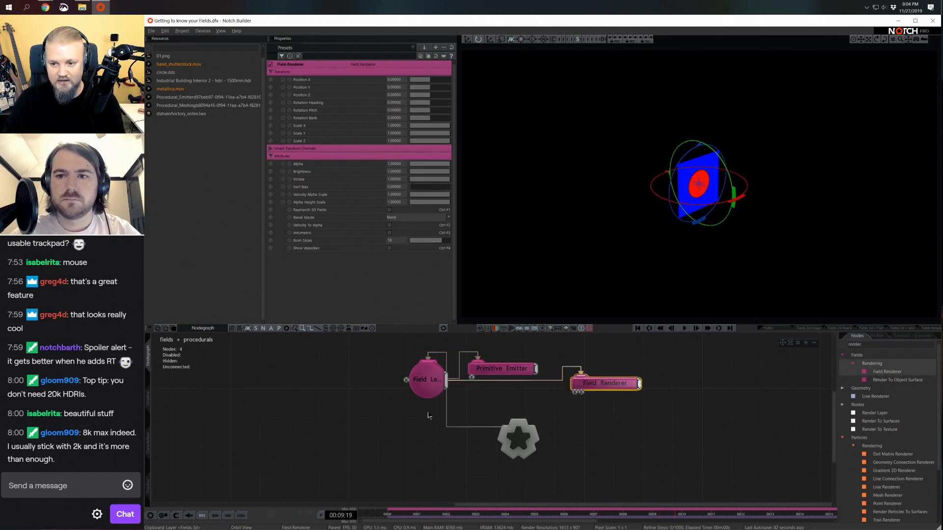
# Set the Field Level Set Root's Width, Height and Depth to 100 each.
pyautogui.click(431, 375)
pyautogui.click(398, 180)
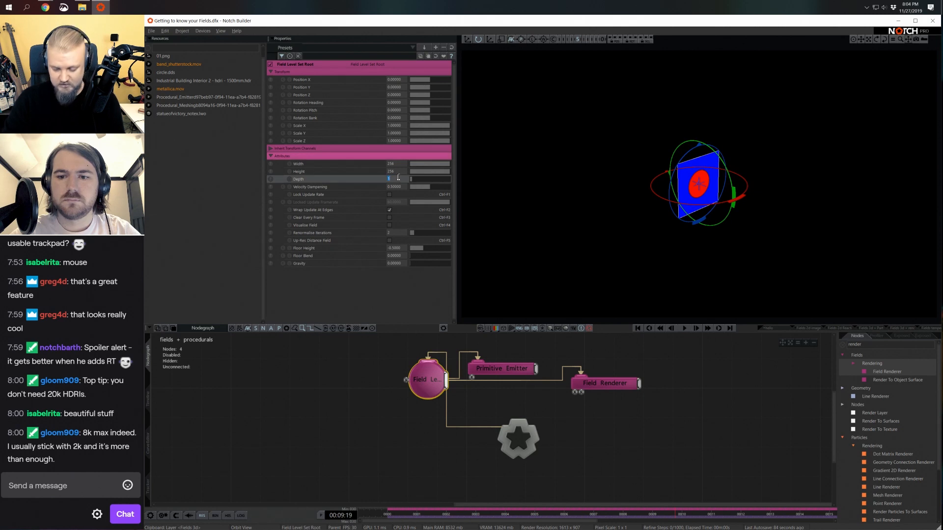
pyautogui.click(391, 165)
pyautogui.write('100')
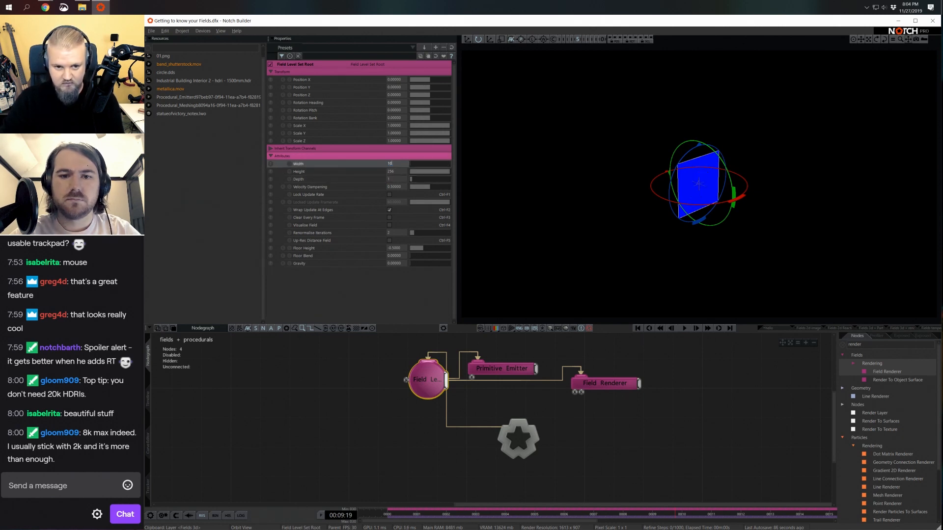
pyautogui.press('Tab')
pyautogui.write('100')
pyautogui.press('Tab')
pyautogui.write('100')
pyautogui.press('Return')
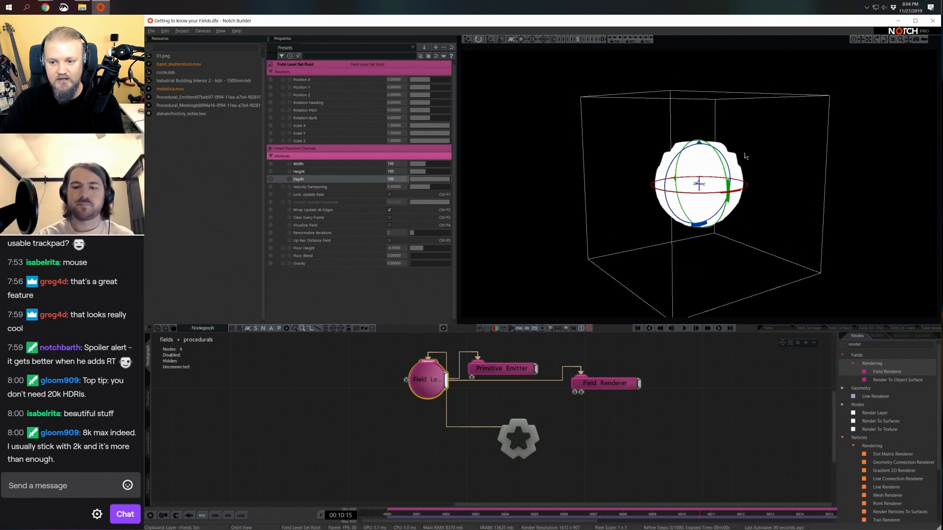
# Rearrange the Primitive Emitter and Field Renderer to free space beside the Field Level Set Root, and select that root.
pyautogui.moveTo(517, 372); pyautogui.dragTo(579, 343)
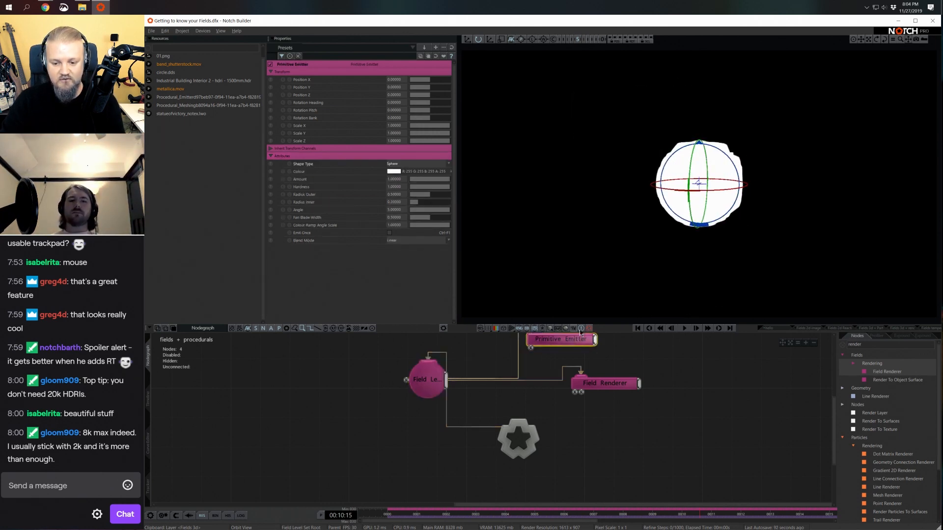
pyautogui.moveTo(585, 356); pyautogui.dragTo(579, 390, button='middle')
pyautogui.moveTo(576, 375); pyautogui.dragTo(589, 346)
pyautogui.moveTo(599, 424); pyautogui.dragTo(570, 395)
pyautogui.click(427, 416)
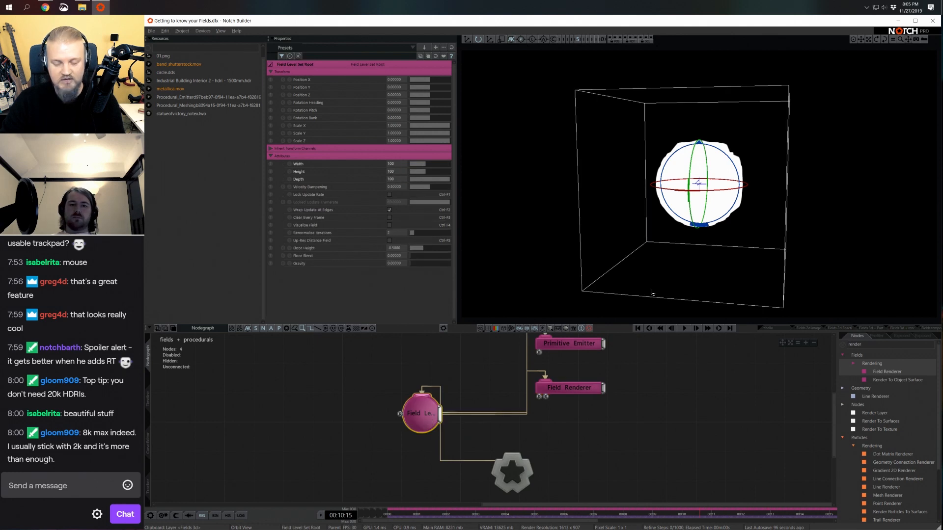
# Add a field Turbulence Affector and connect it to the Field Level Set Root.
pyautogui.write('turb')
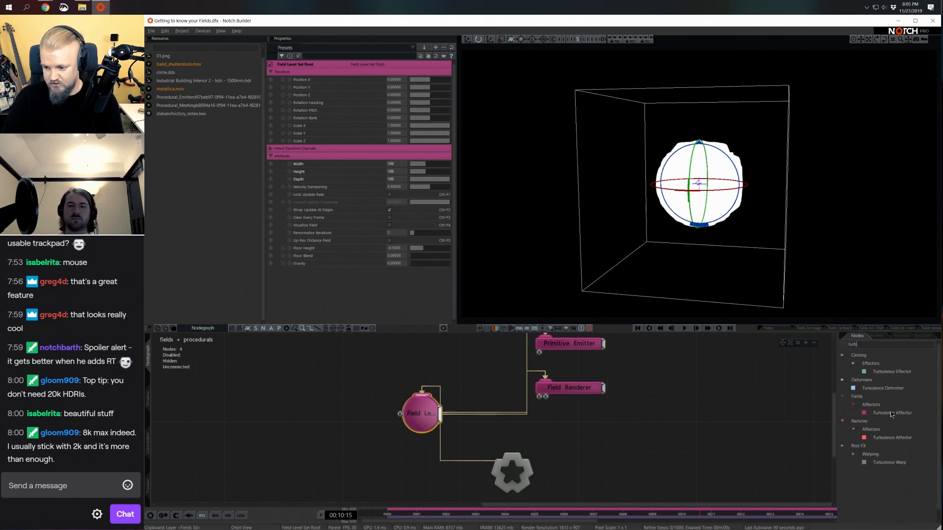
pyautogui.moveTo(891, 413); pyautogui.dragTo(610, 425)
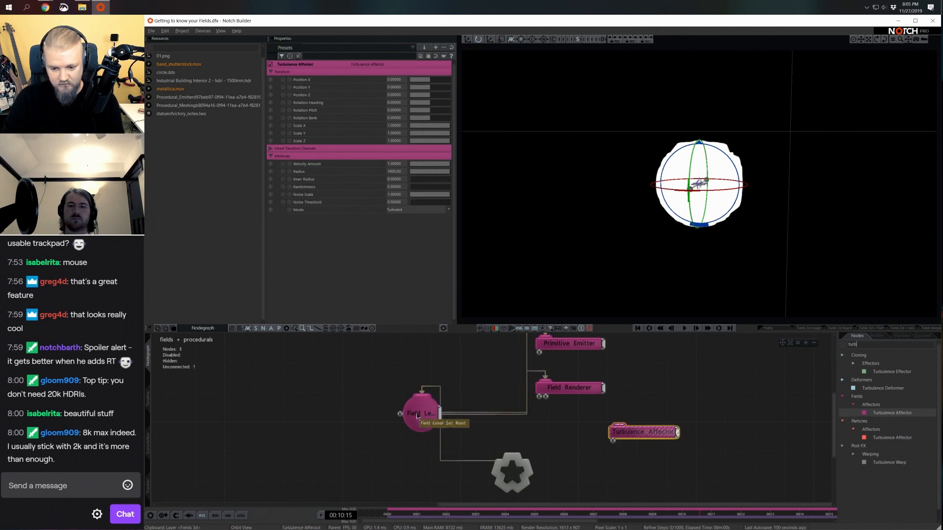
pyautogui.moveTo(440, 415); pyautogui.dragTo(612, 430)
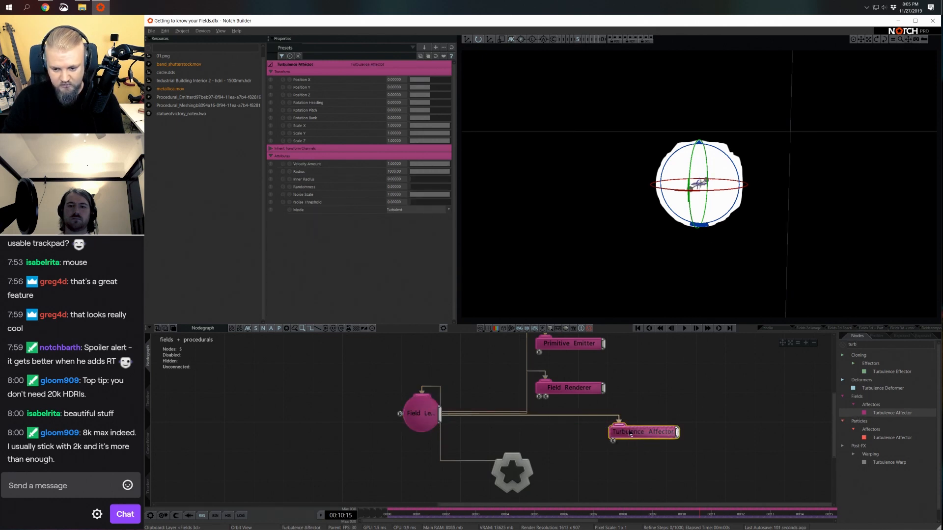
# Set the Turbulence Affector's Velocity Amount to 0.2 and its Noise Scale to 7.
pyautogui.click(387, 165)
pyautogui.write('0.2')
pyautogui.press('Return')
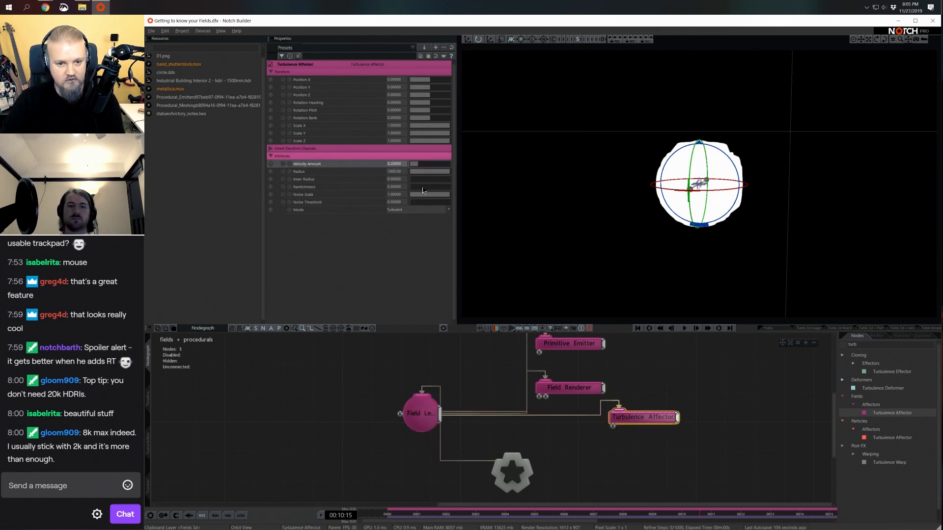
pyautogui.click(394, 195)
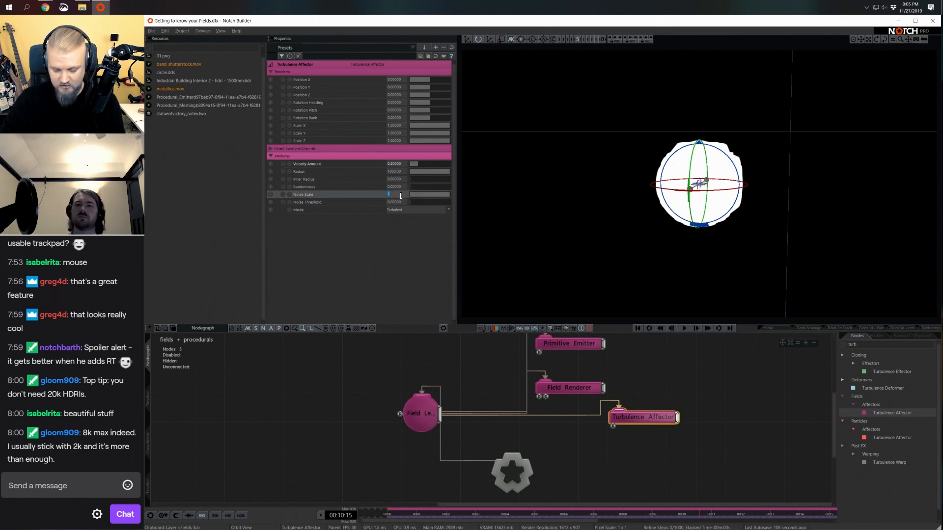
pyautogui.write('7')
pyautogui.press('Return')
# Play the simulation, view the turbulent shape from another angle, and pause playback.
pyautogui.press('space')
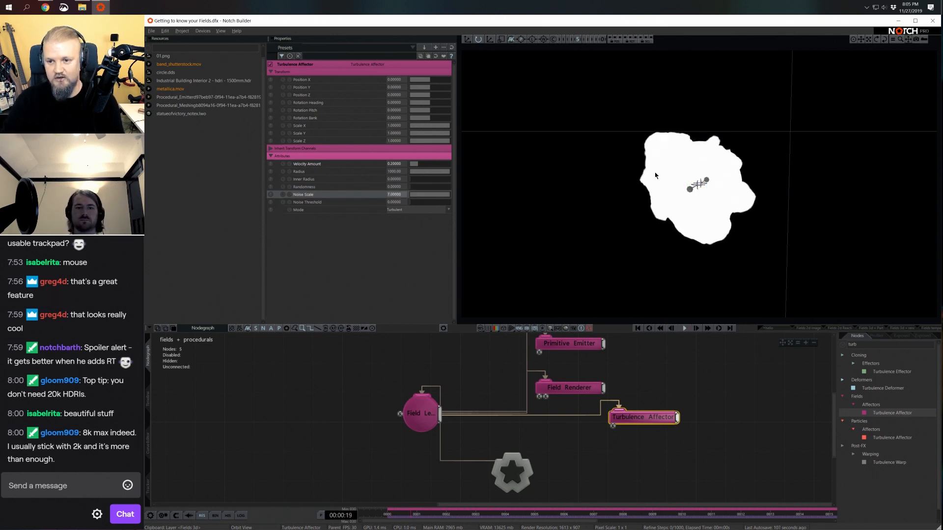
pyautogui.moveTo(655, 175); pyautogui.dragTo(616, 211, button='right')
pyautogui.press('space')
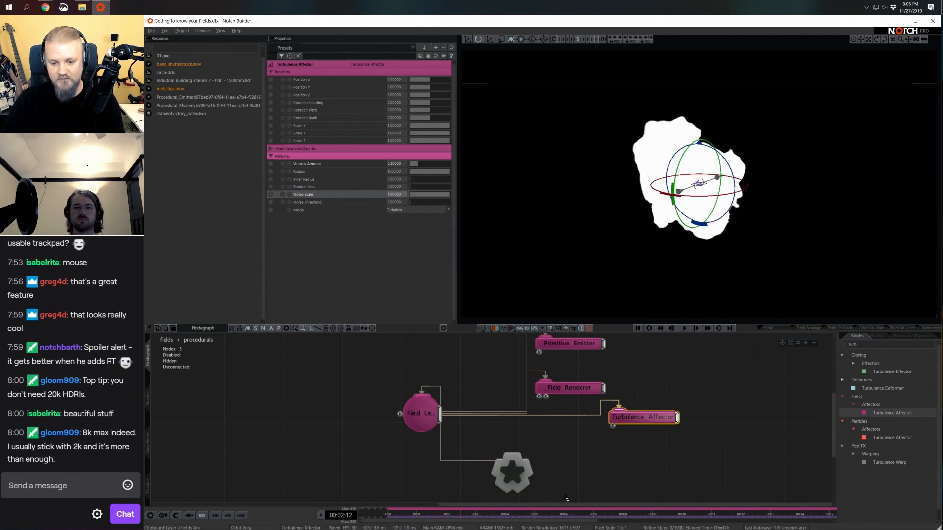
# Stack the emitter, renderer and affector beside the Field Level Set Root and move the whole group away from the Root.
pyautogui.scroll(-3, 564, 499)
pyautogui.moveTo(537, 395); pyautogui.dragTo(590, 399)
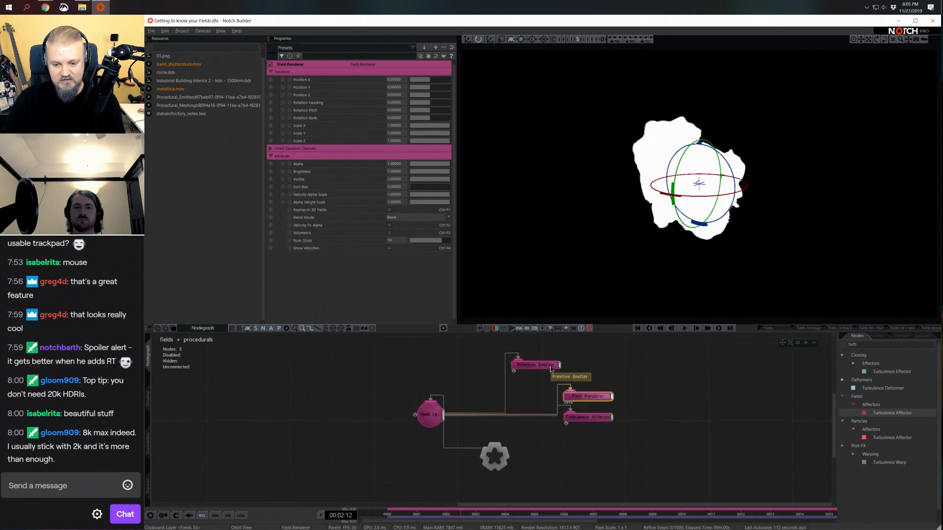
pyautogui.moveTo(549, 367); pyautogui.dragTo(498, 417)
pyautogui.moveTo(580, 361); pyautogui.dragTo(306, 404)
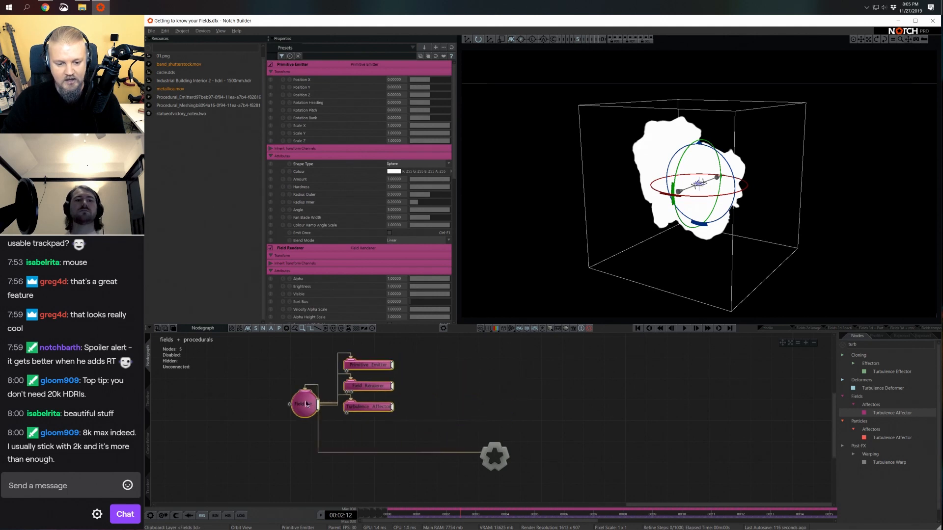
# Add a Procedural Root connected to the Root and place it above, on the side opposite the field group.
pyautogui.doubleClick(873, 345)
pyautogui.write('root')
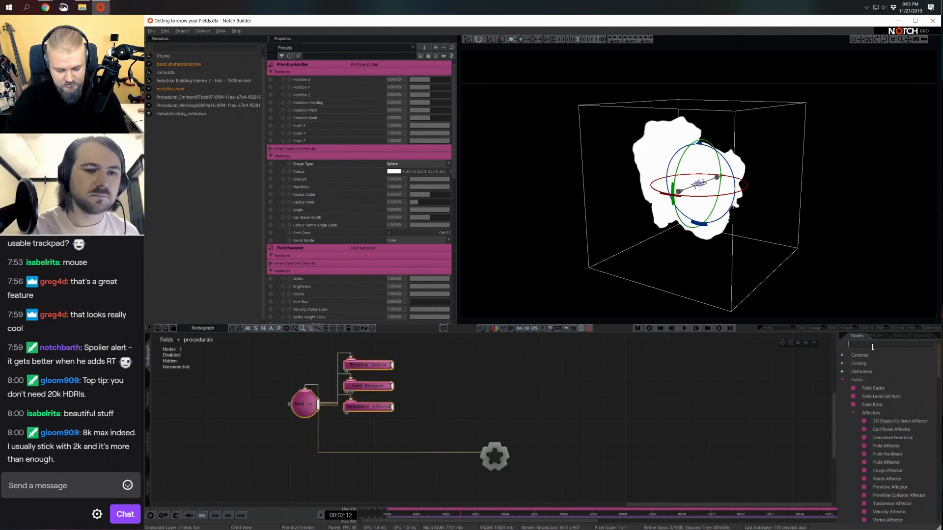
pyautogui.moveTo(883, 440); pyautogui.dragTo(536, 444)
pyautogui.moveTo(581, 463); pyautogui.dragTo(575, 429, button='middle')
pyautogui.moveTo(549, 415); pyautogui.dragTo(531, 375)
pyautogui.moveTo(548, 400); pyautogui.dragTo(550, 426, button='middle')
# Search the nodes for "meshin" and attach a Procedural Meshing node to the Procedural Root.
pyautogui.press('BackSpace')
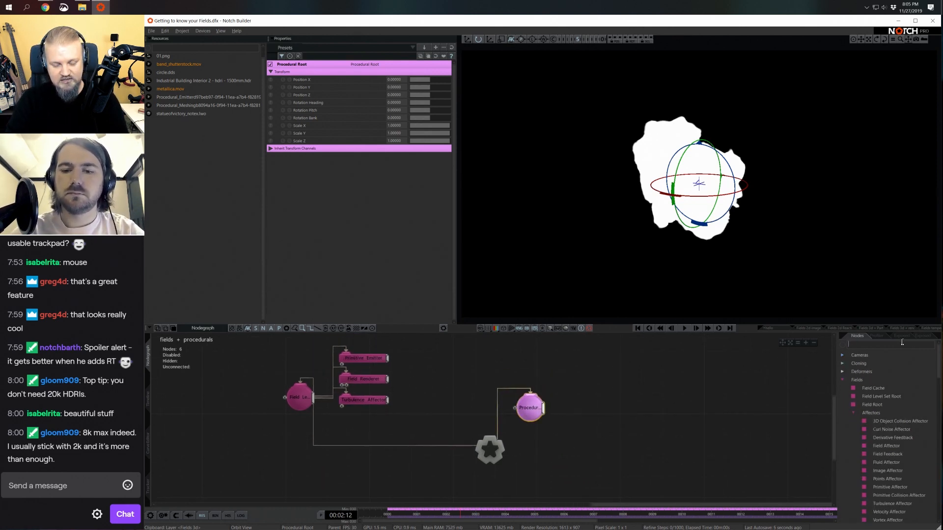
pyautogui.write('meshin')
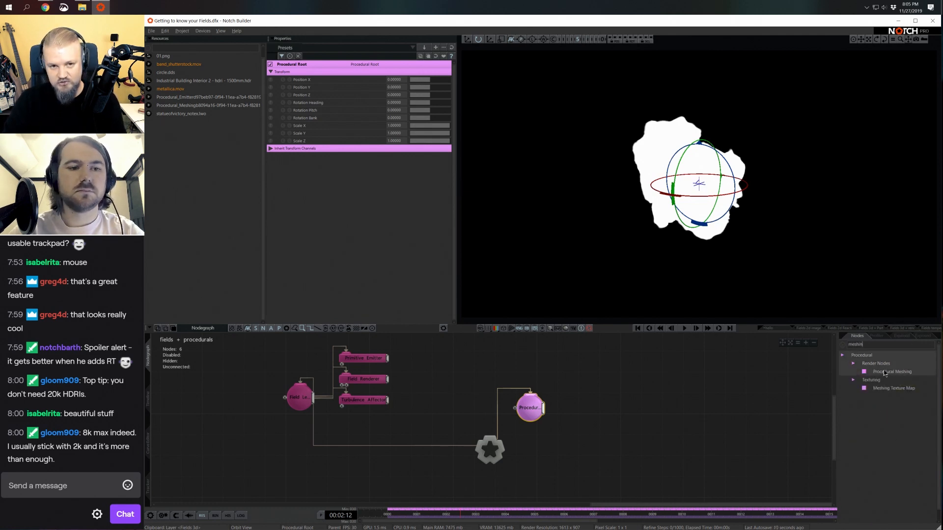
pyautogui.moveTo(890, 372); pyautogui.dragTo(570, 398)
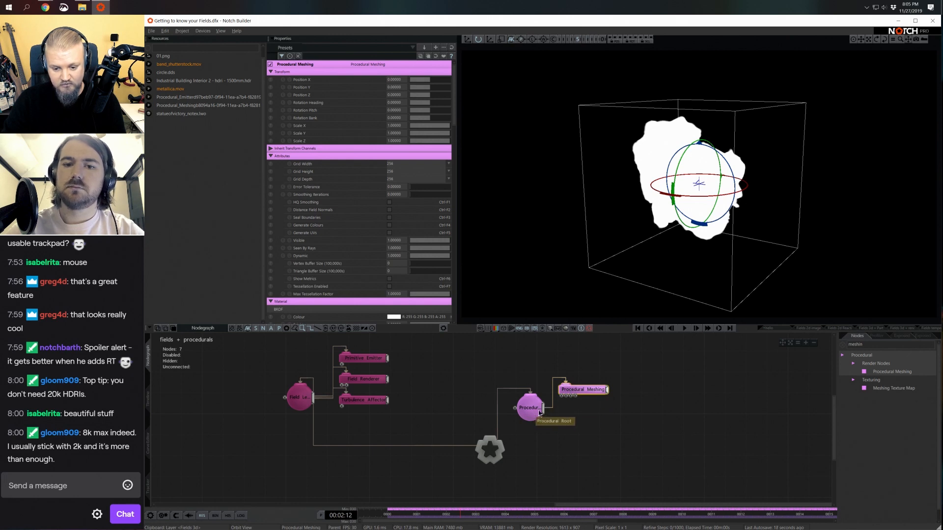
# Attach a Level Set (Field) generator to the Procedural Root and feed it the Field Level Set Root's output as its field source.
pyautogui.doubleClick(865, 345)
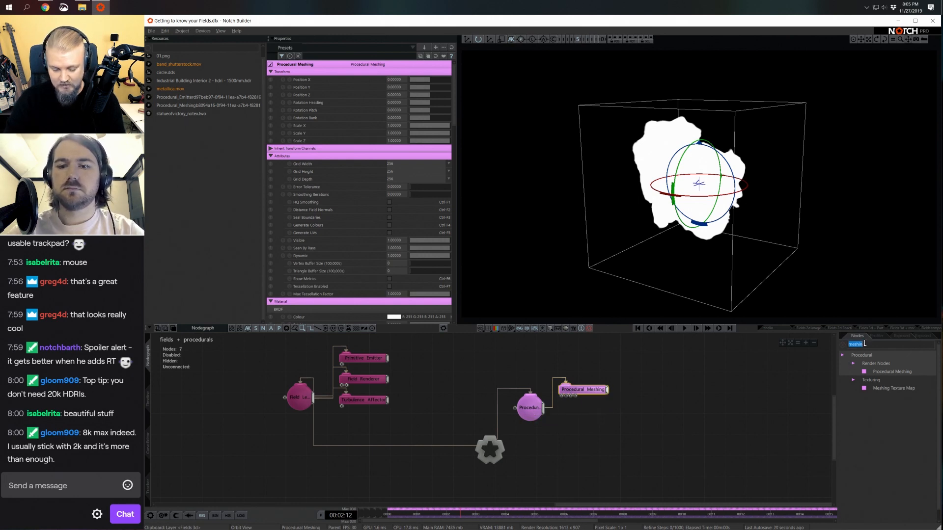
pyautogui.press('BackSpace')
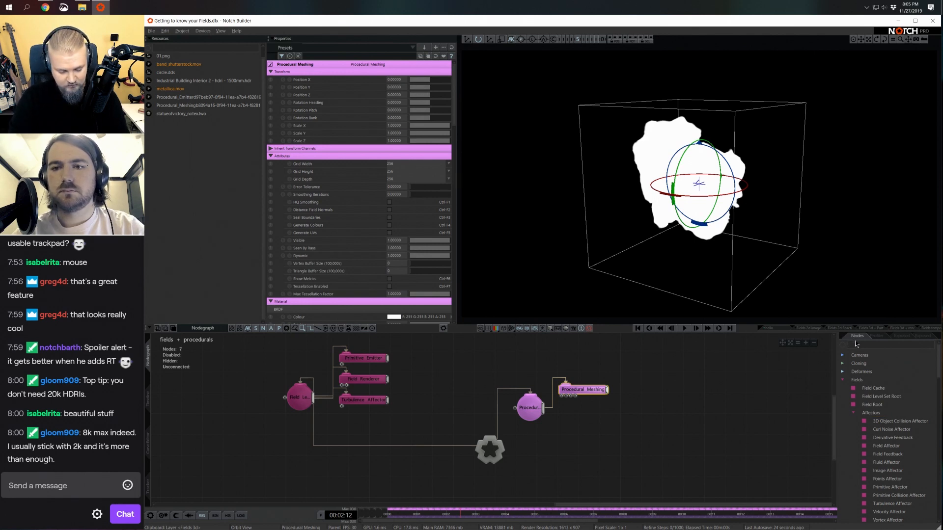
pyautogui.write('level')
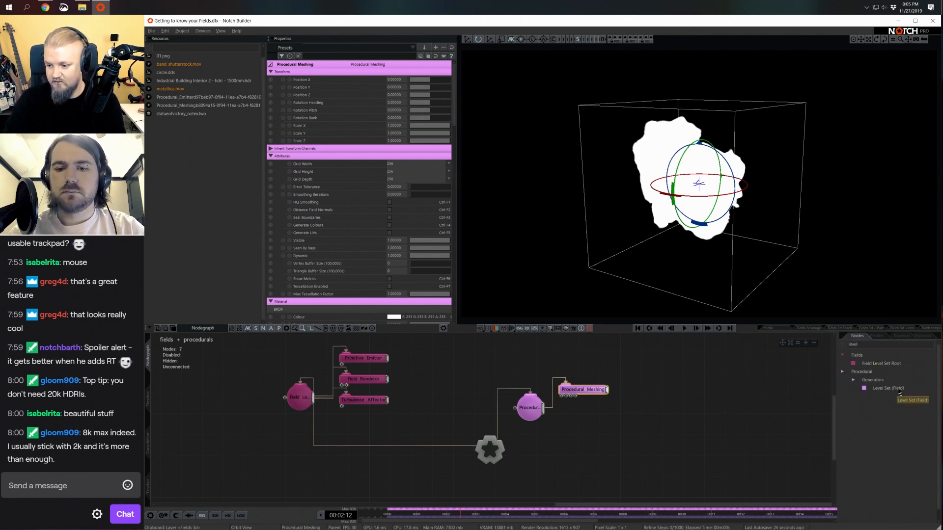
pyautogui.moveTo(899, 392); pyautogui.dragTo(524, 359)
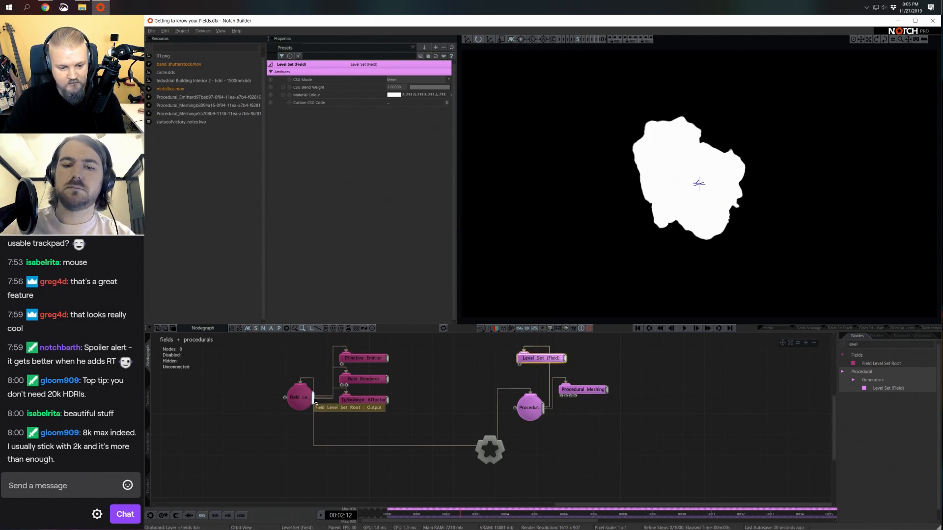
pyautogui.moveTo(315, 404); pyautogui.dragTo(521, 363)
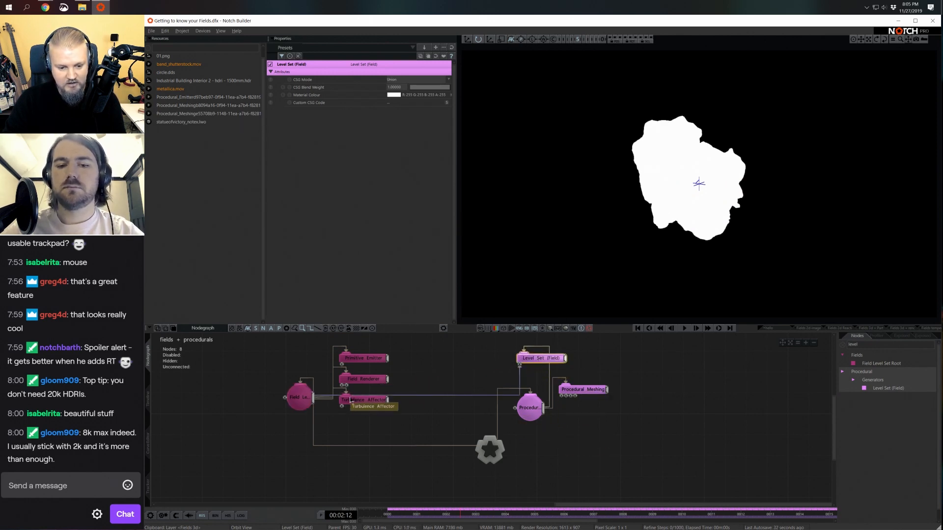
# Move the Field Renderer beside the Primitive Emitter and disable it to play the simulation with only the procedural mesh.
pyautogui.moveTo(374, 379); pyautogui.dragTo(446, 358)
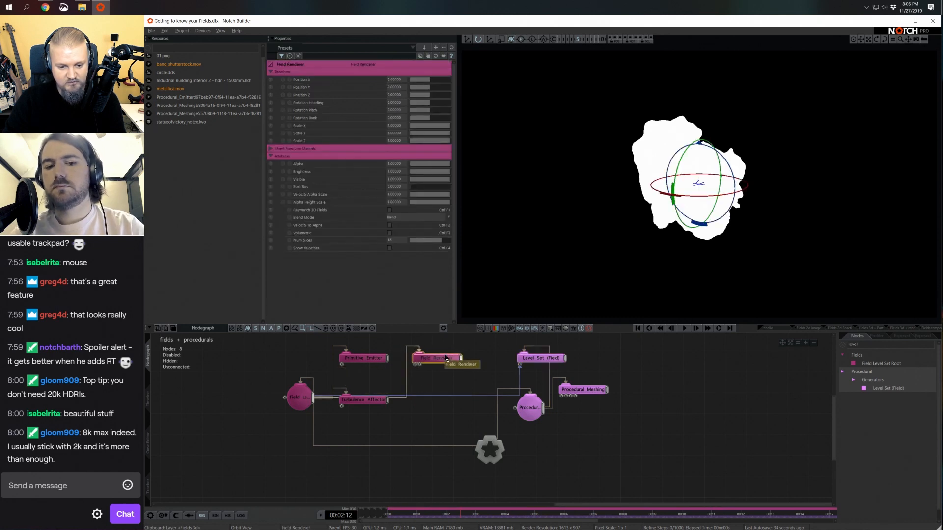
pyautogui.press('d')
pyautogui.press('space')
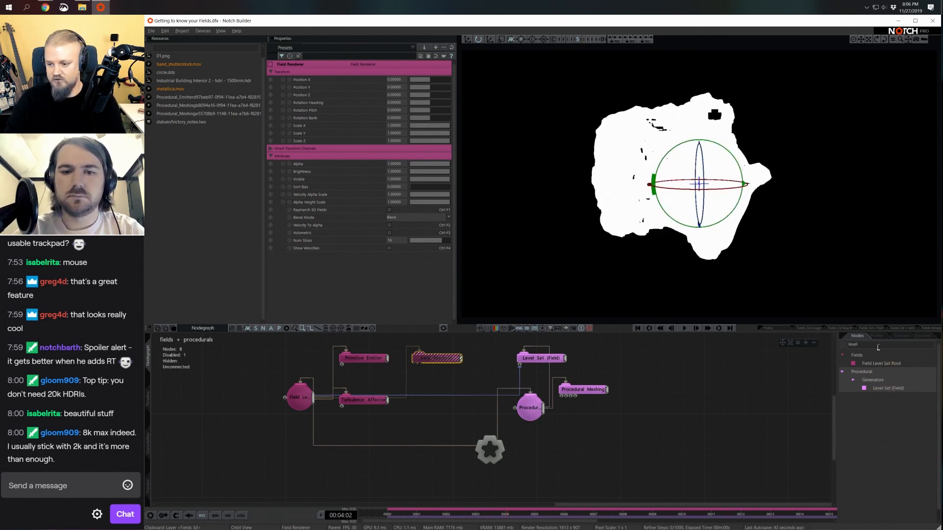
# Add a Sky Light connected to the Root and enable Deferred Rendering on the Root.
pyautogui.press('BackSpace')
pyautogui.write('sky')
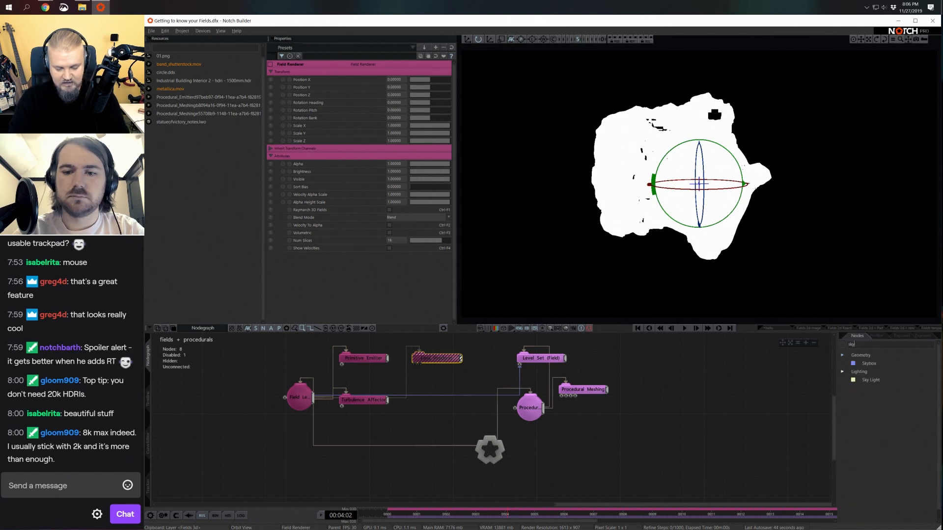
pyautogui.moveTo(875, 387); pyautogui.dragTo(506, 491)
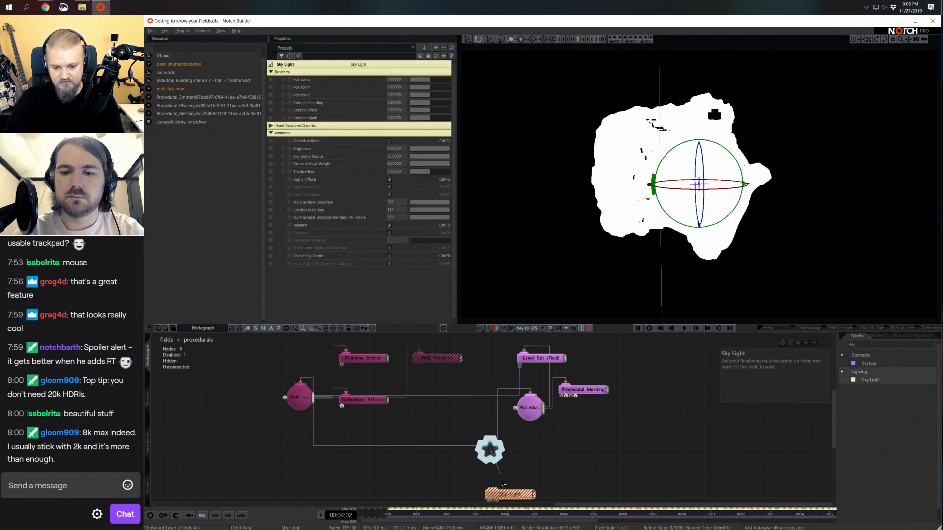
pyautogui.click(489, 449)
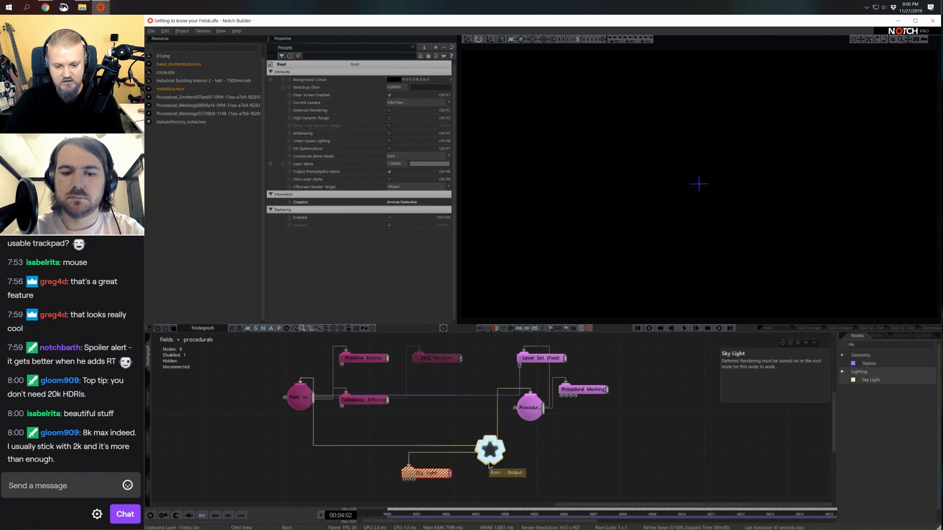
pyautogui.click(390, 110)
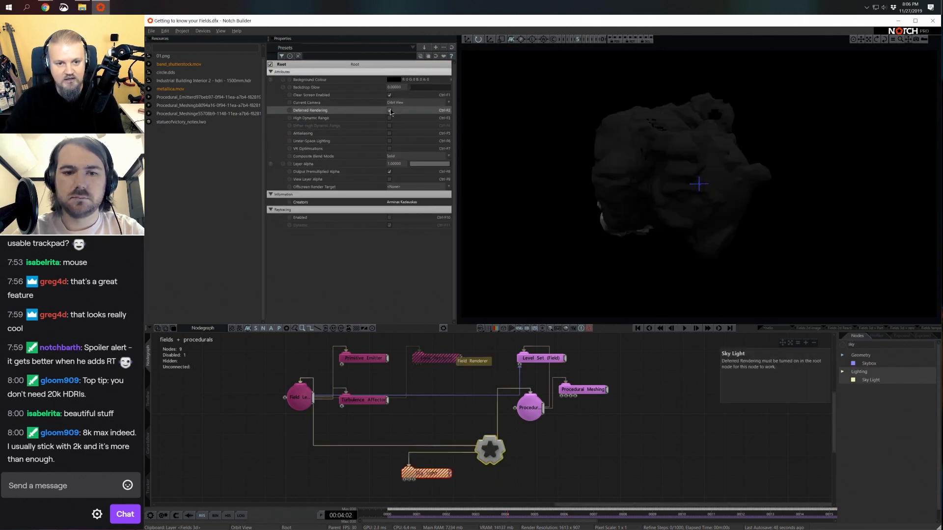
# Set the Sky Light's sample directions and renders per frame to 20, with a reduced shadow map size and a brightness of about 1.8.
pyautogui.click(438, 474)
pyautogui.moveTo(440, 149); pyautogui.dragTo(532, 148)
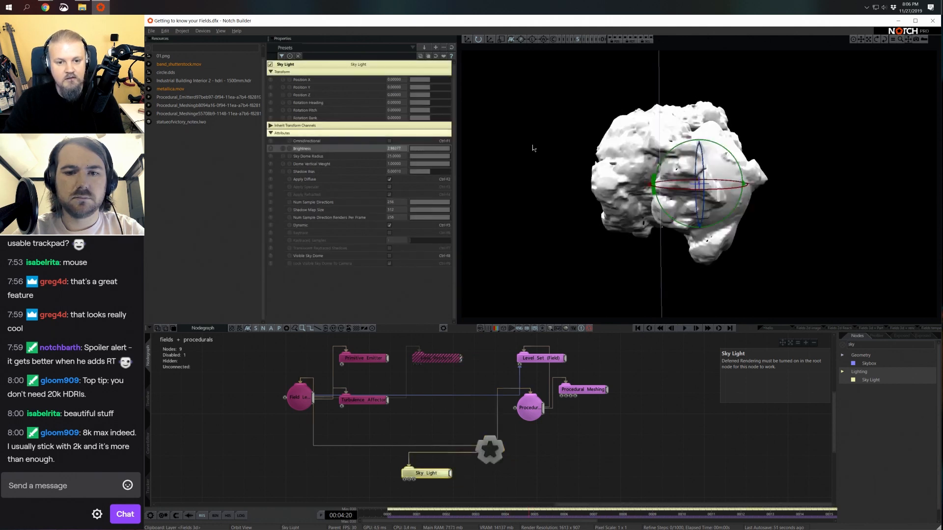
pyautogui.click(391, 202)
pyautogui.write('20')
pyautogui.press('Tab')
pyautogui.write('2')
pyautogui.press('Tab')
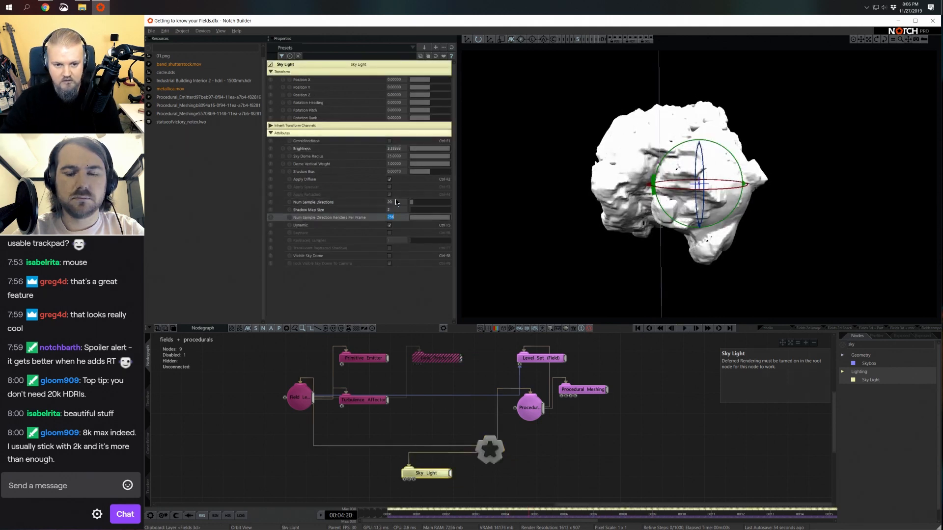
pyautogui.write('20')
pyautogui.hotkey('shift', 'Tab')
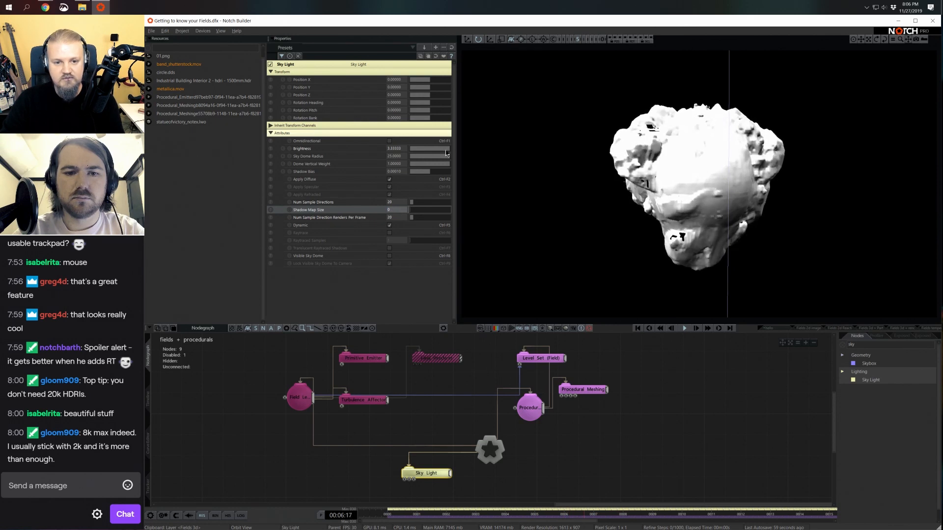
pyautogui.moveTo(447, 150); pyautogui.dragTo(433, 150)
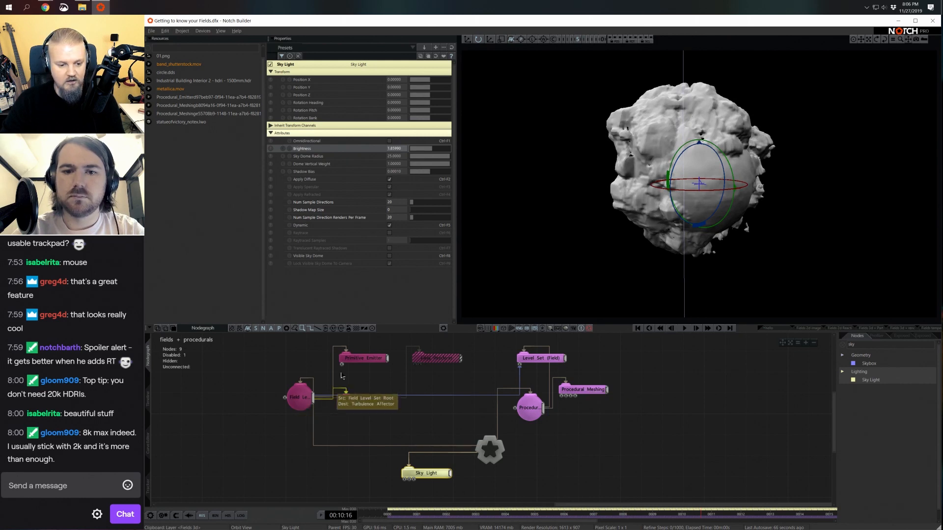
# Try HQ Smoothing on the Procedural Meshing node, and set its error tolerance to 1 and smoothing iterations to 10.
pyautogui.click(582, 390)
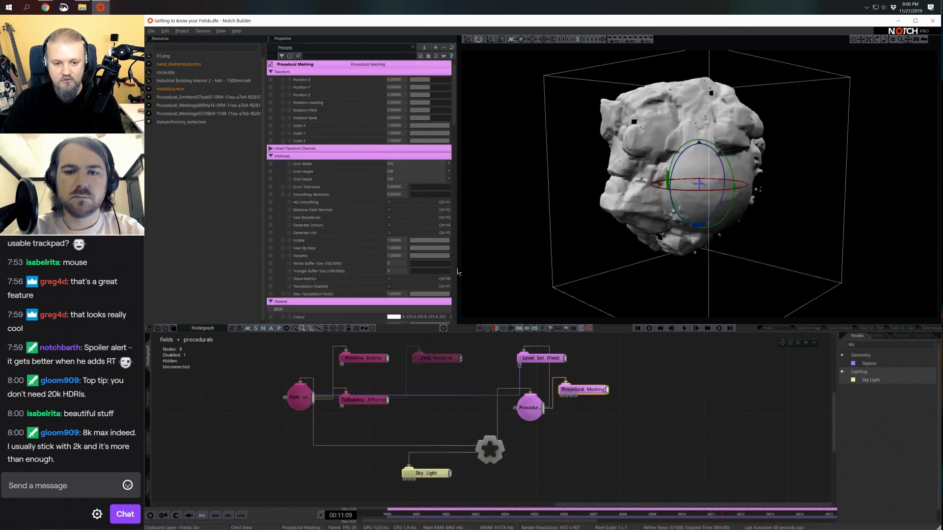
pyautogui.click(389, 203)
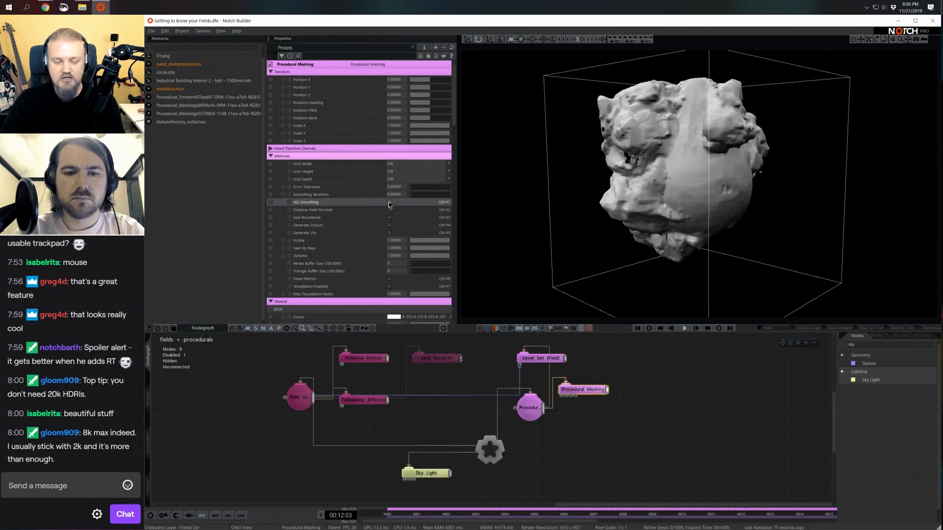
pyautogui.moveTo(417, 191); pyautogui.dragTo(455, 204)
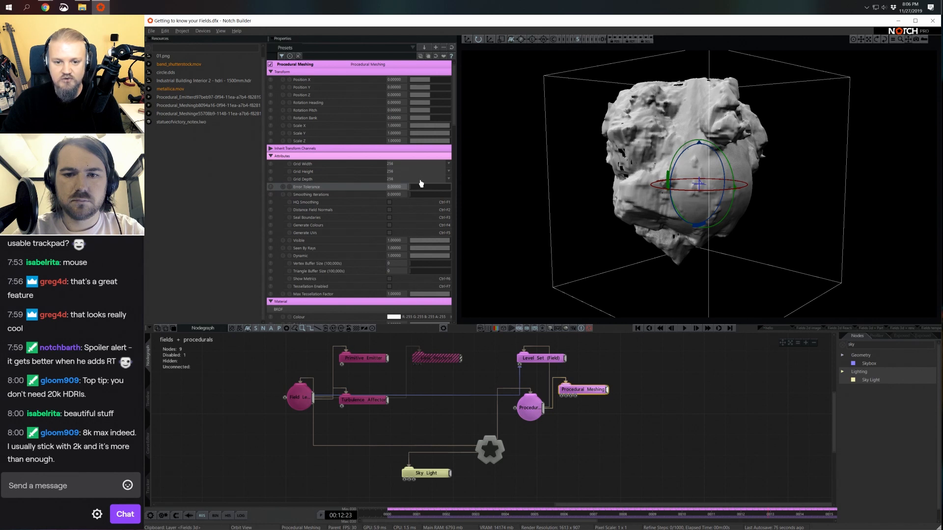
pyautogui.click(395, 195)
pyautogui.write('10')
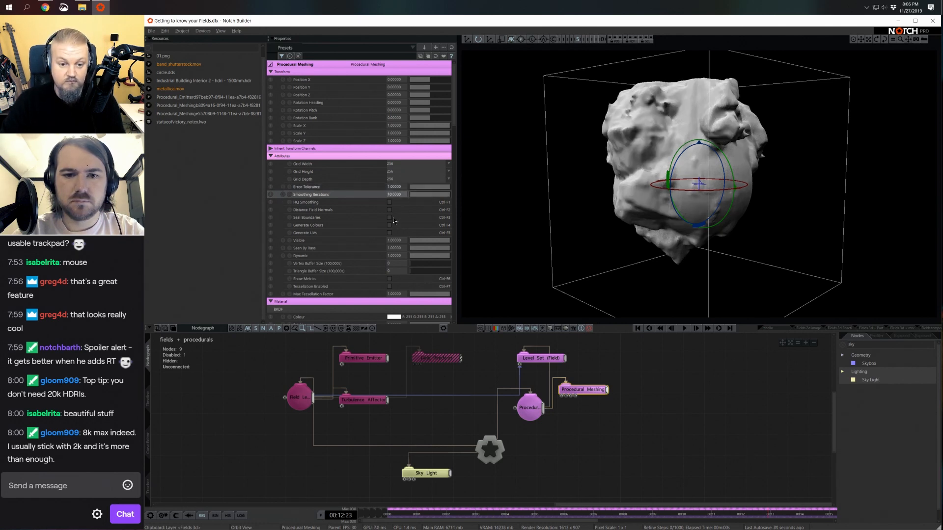
# Inspect the smoothed mesh from several angles and enable Seal Boundaries on the Procedural Meshing node.
pyautogui.moveTo(715, 160); pyautogui.dragTo(628, 136)
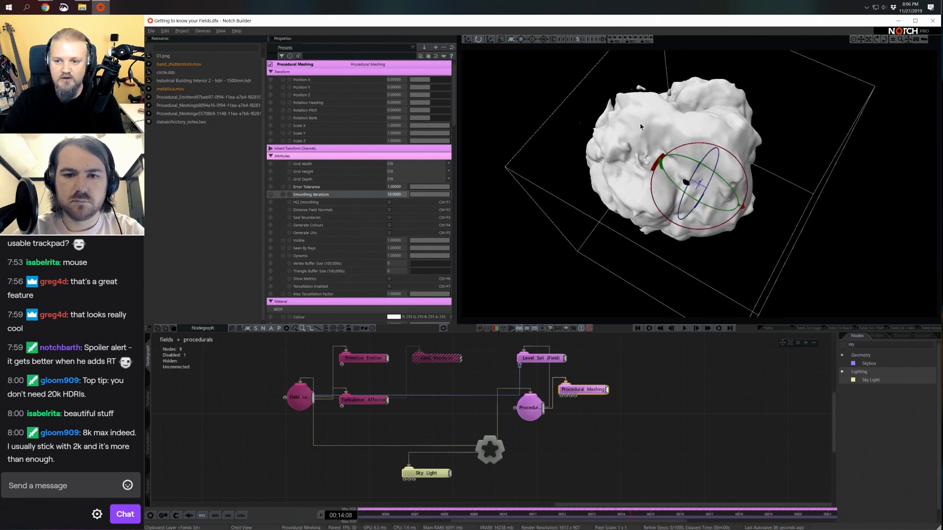
pyautogui.moveTo(688, 187); pyautogui.dragTo(690, 150)
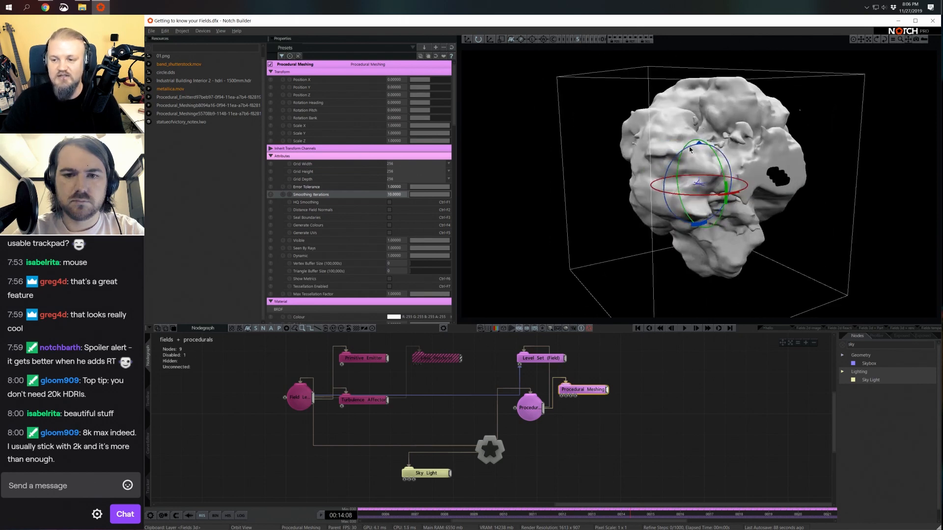
pyautogui.moveTo(781, 172); pyautogui.dragTo(758, 213)
pyautogui.click(389, 217)
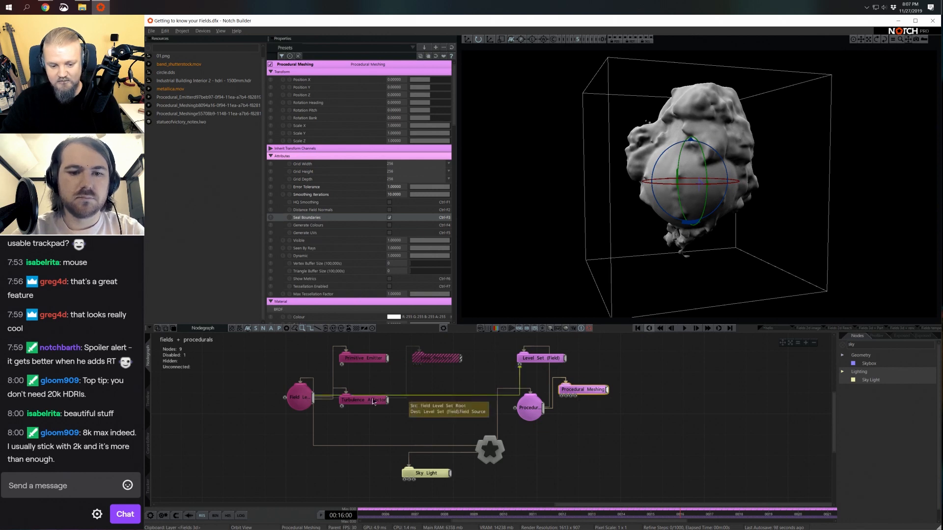
# Change the Primitive Emitter's shape type to Torus.
pyautogui.click(369, 360)
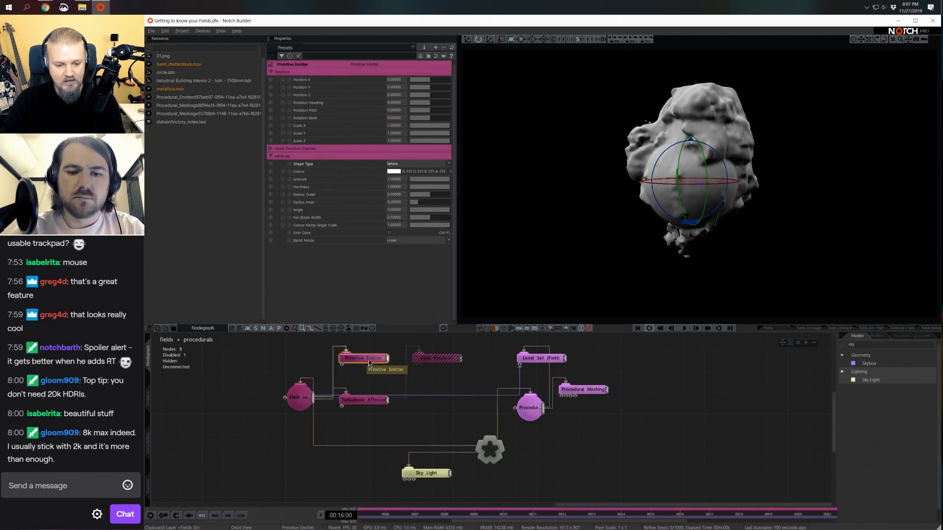
pyautogui.click(399, 165)
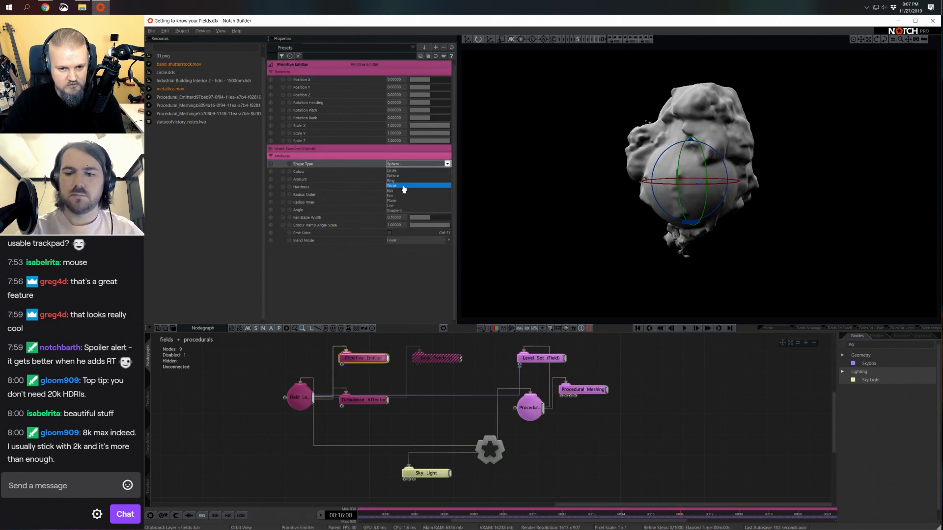
pyautogui.click(403, 185)
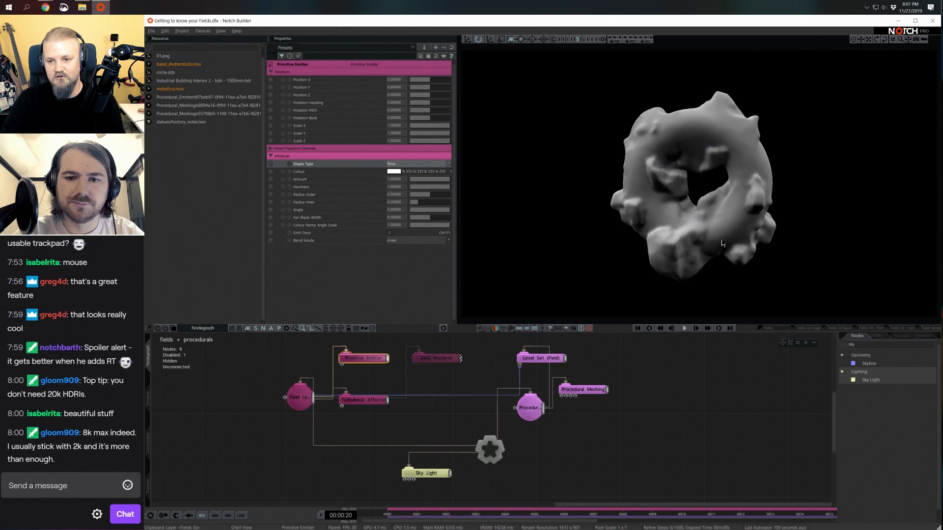
# Compare the torus mesh with error tolerance and smoothing iterations at 0, and restore them to 1 and 10.
pyautogui.click(583, 389)
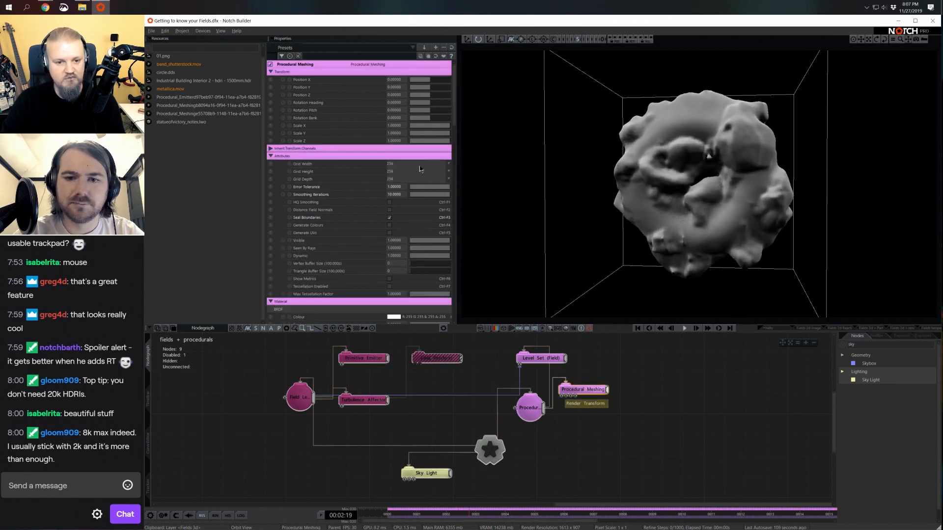
pyautogui.moveTo(431, 195); pyautogui.dragTo(402, 188)
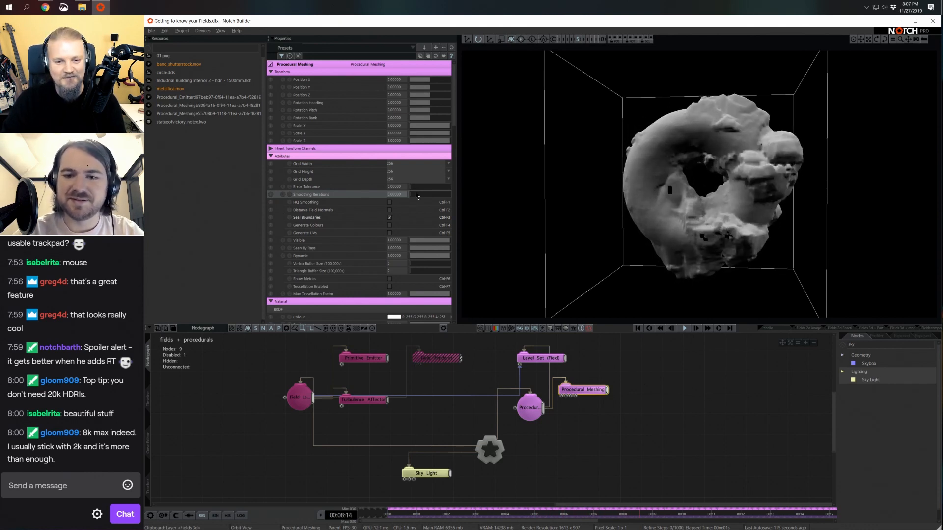
pyautogui.moveTo(416, 187); pyautogui.dragTo(508, 238)
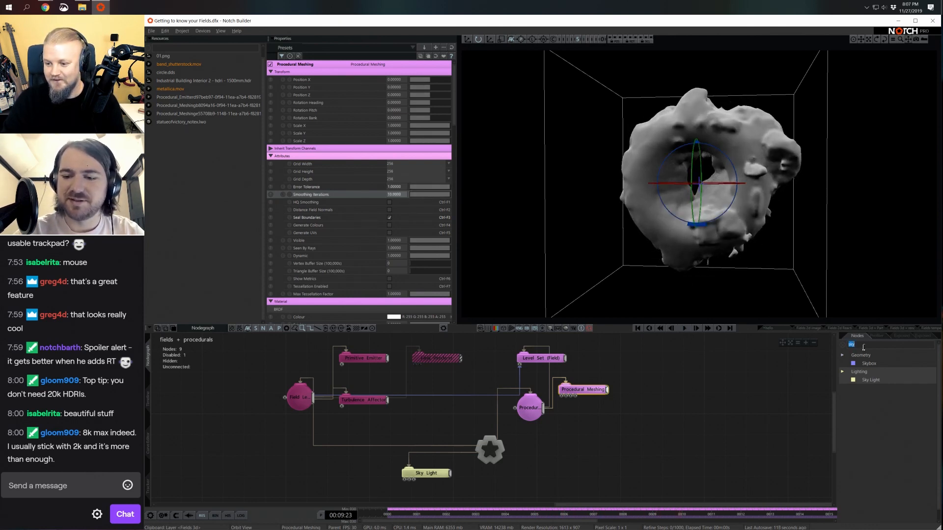
# Add a Field Root with a depth of 256 connected to the Root, and attach a Field Renderer to it.
pyautogui.press('BackSpace')
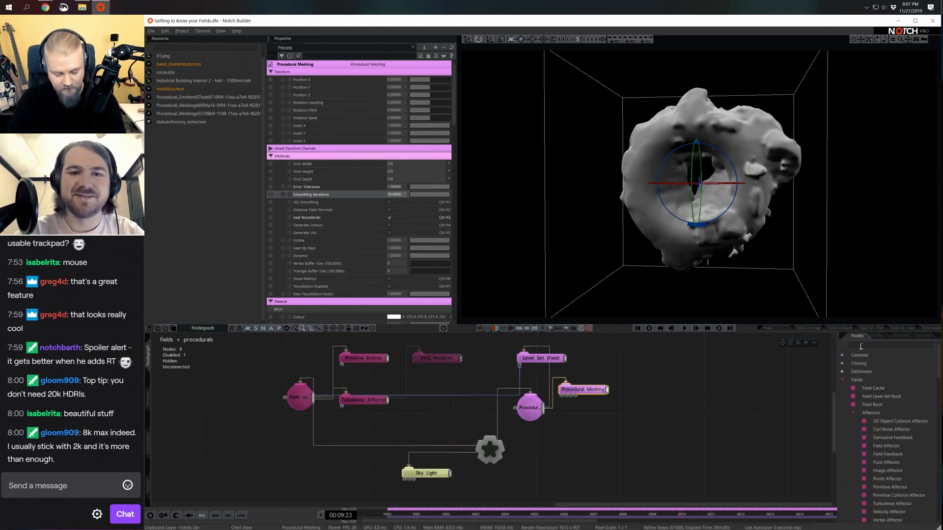
pyautogui.write('fiel')
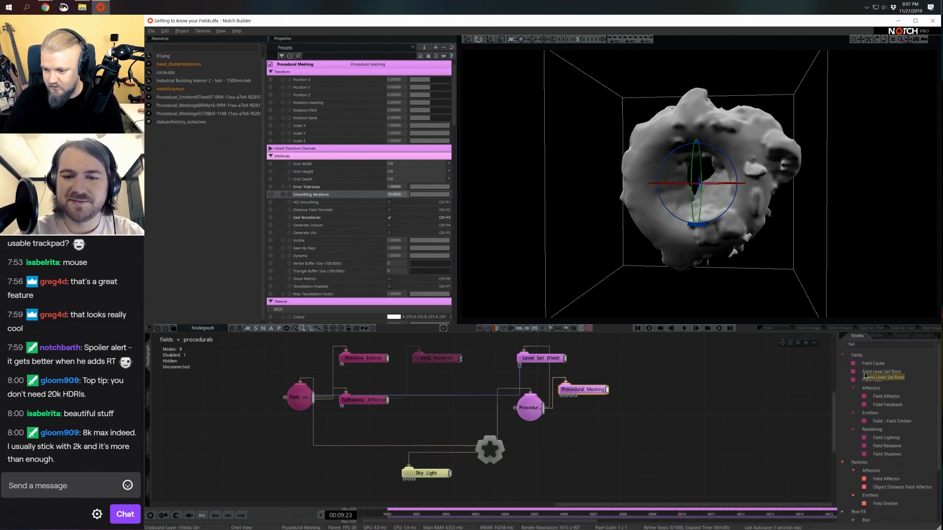
pyautogui.moveTo(874, 381); pyautogui.dragTo(644, 448)
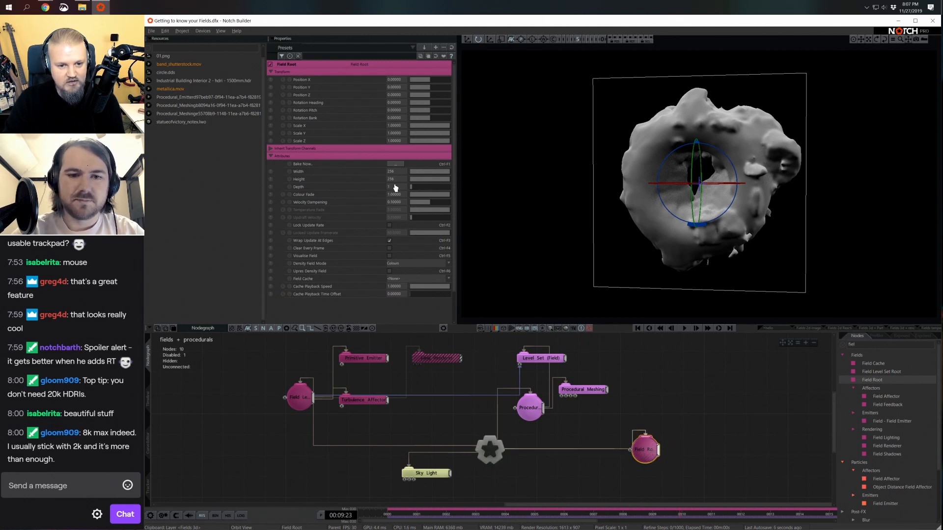
pyautogui.moveTo(395, 187); pyautogui.dragTo(401, 188)
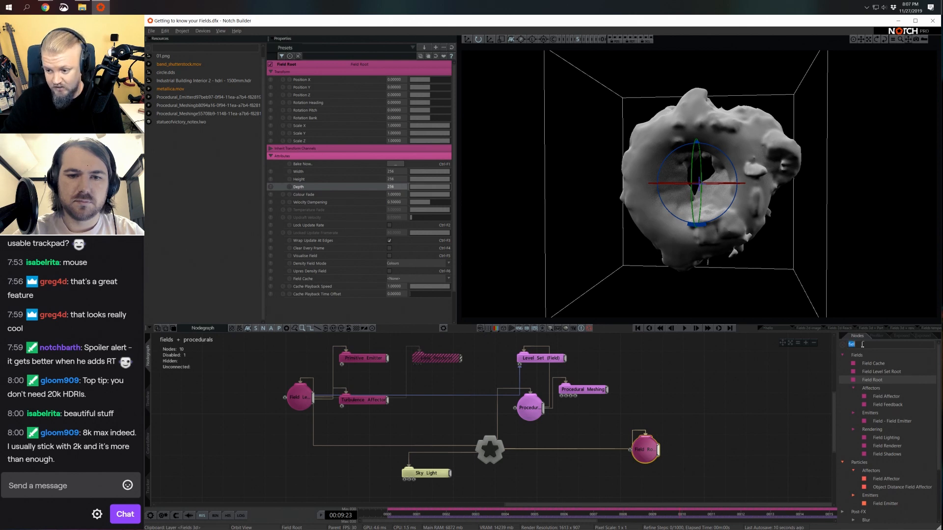
pyautogui.write('render')
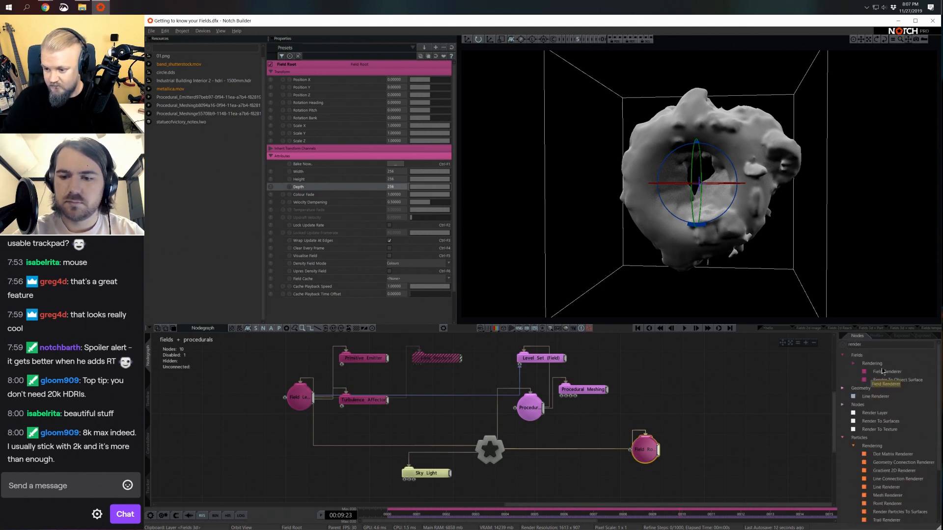
pyautogui.moveTo(882, 372); pyautogui.dragTo(697, 421)
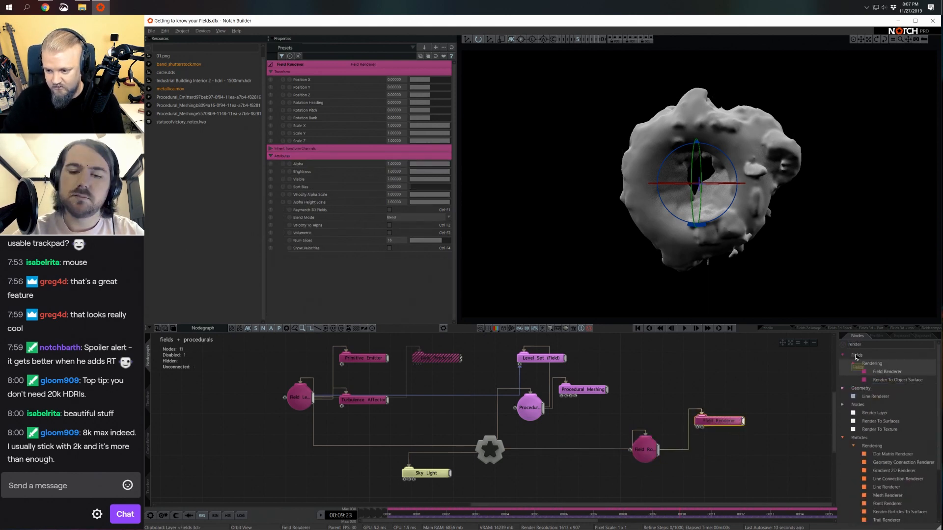
# Add a Procedural Emitter to the second Field Root, feed it from the Procedural Root, and set the Procedural Meshing's Visible value to 0.
pyautogui.write('emitte')
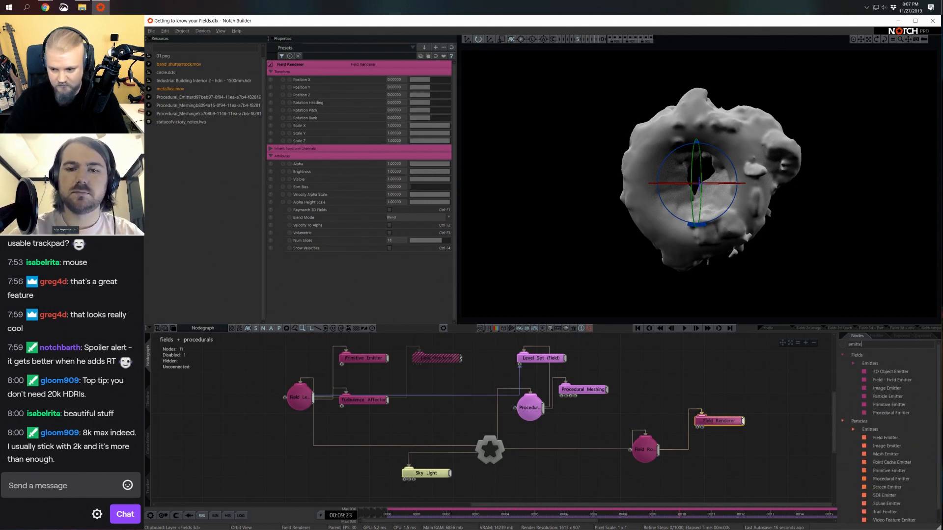
pyautogui.moveTo(894, 413); pyautogui.dragTo(690, 390)
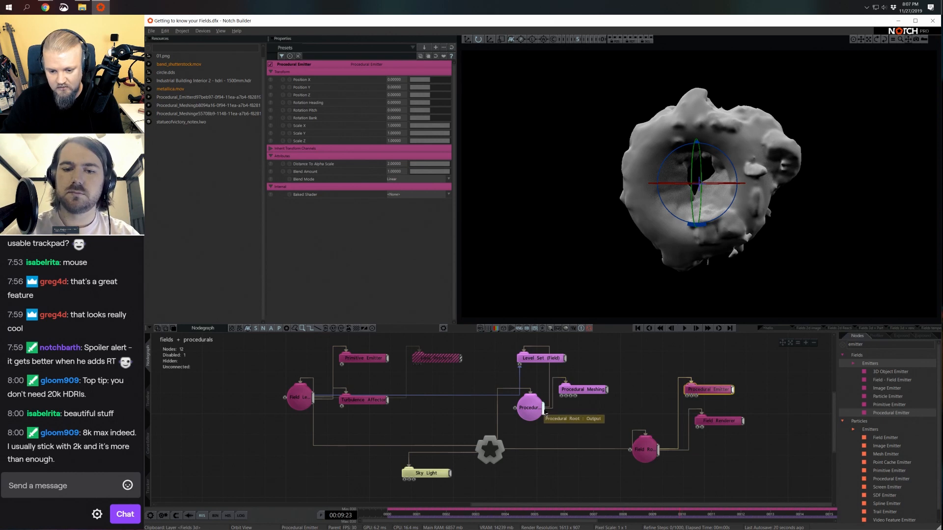
pyautogui.moveTo(544, 409); pyautogui.dragTo(707, 390)
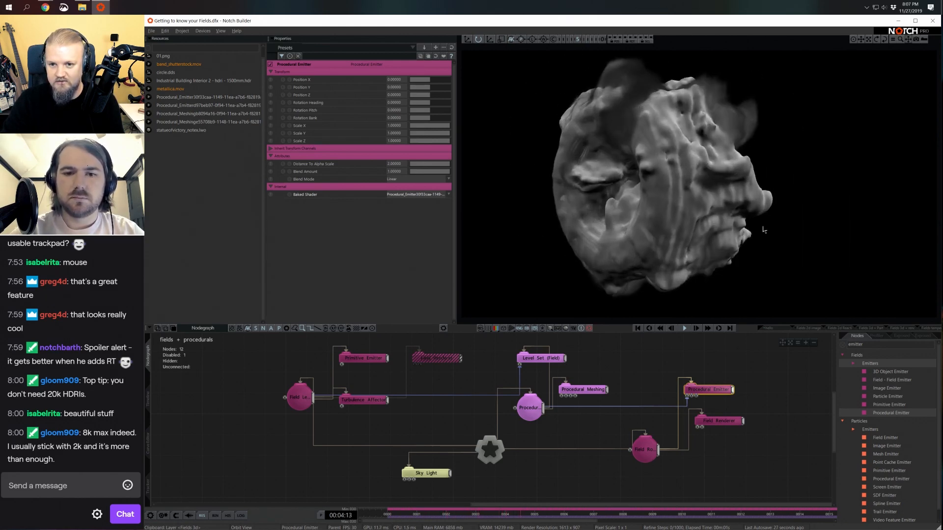
pyautogui.click(583, 390)
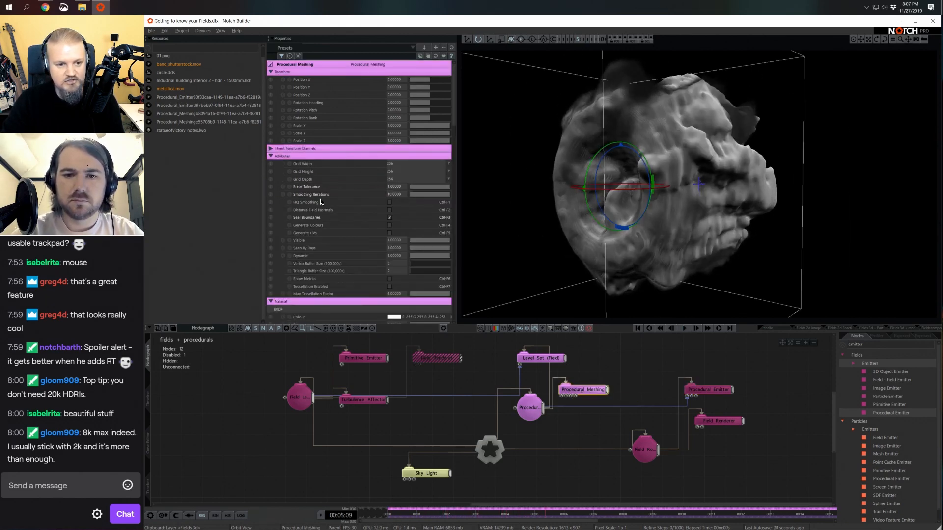
pyautogui.moveTo(417, 241); pyautogui.dragTo(321, 244)
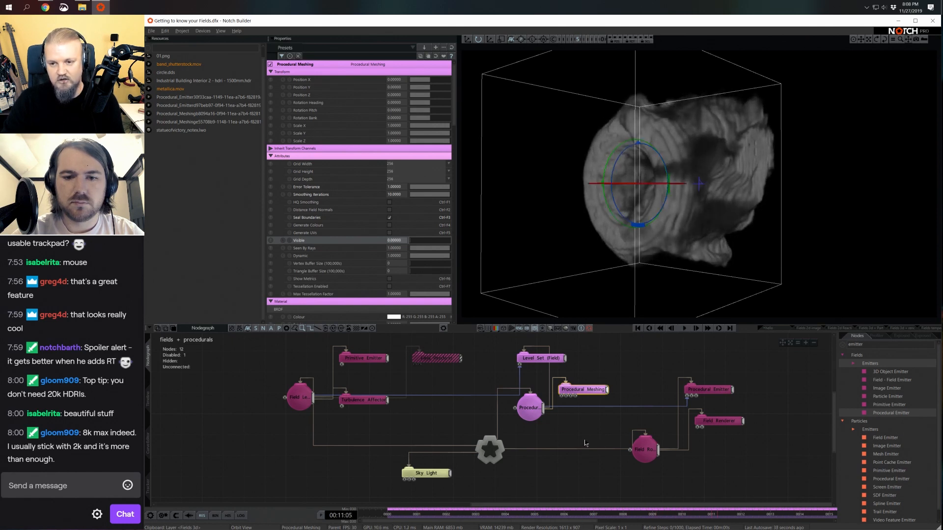
# Add a Clone To Procedurals node under the Root and connect the Procedural Root's output to its procedural input.
pyautogui.moveTo(586, 443); pyautogui.dragTo(590, 424, button='middle')
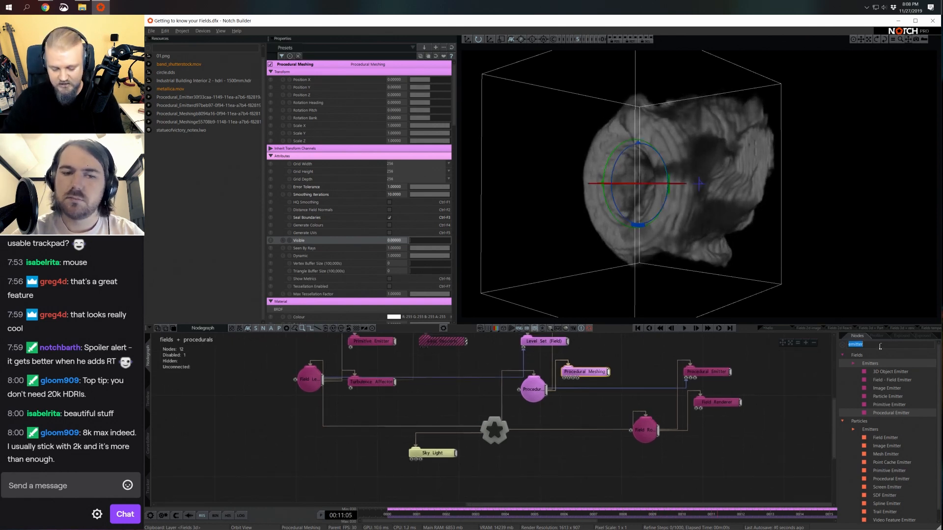
pyautogui.press('BackSpace')
pyautogui.write('clone to')
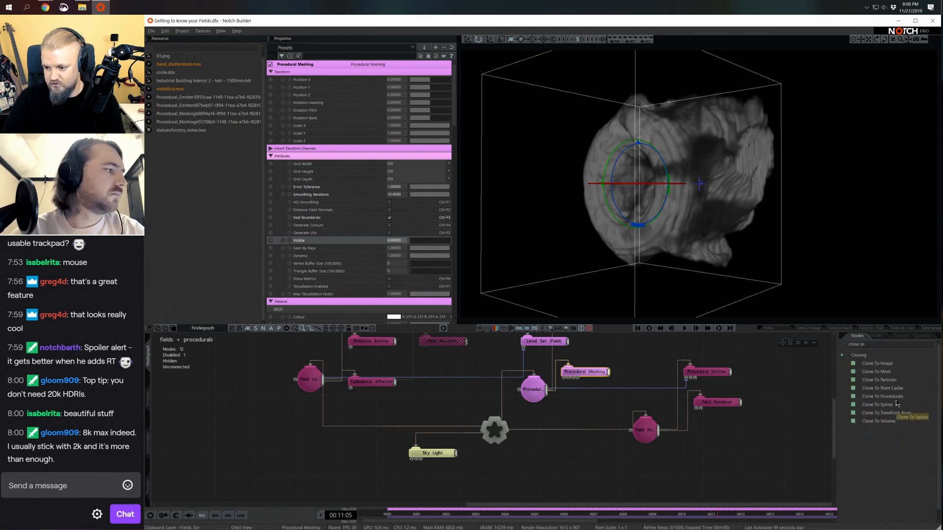
pyautogui.moveTo(882, 397)
pyautogui.mouseDown()
pyautogui.moveTo(522, 431)
pyautogui.moveTo(520, 464)
pyautogui.mouseUp()
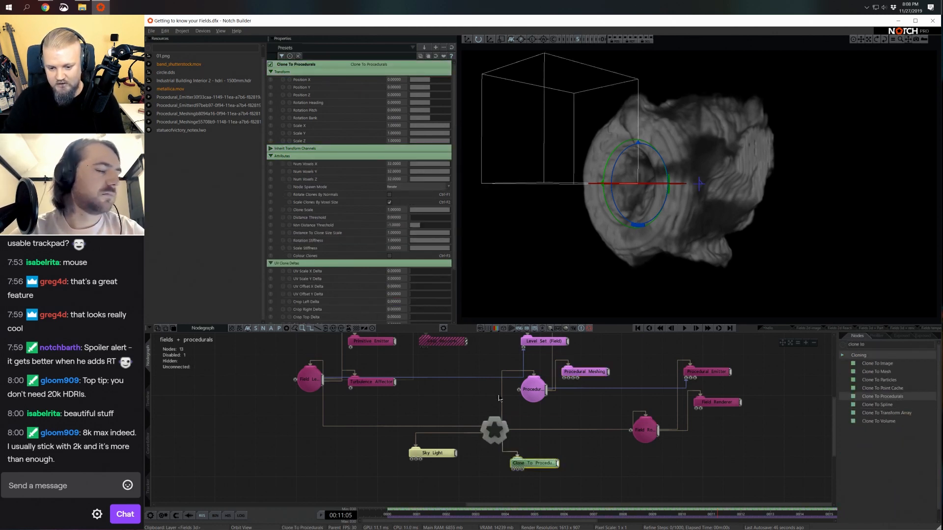
pyautogui.moveTo(547, 391)
pyautogui.mouseDown()
pyautogui.moveTo(506, 482)
pyautogui.moveTo(514, 470)
pyautogui.mouseUp()
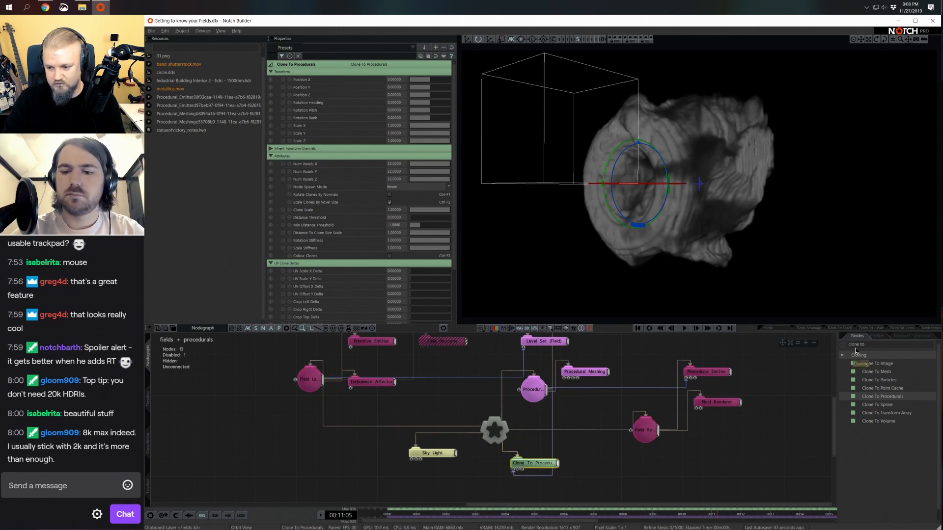
# Attach a Shape 3D to the Clone To Procedurals node and scale it uniformly to about 2.38.
pyautogui.write('shape')
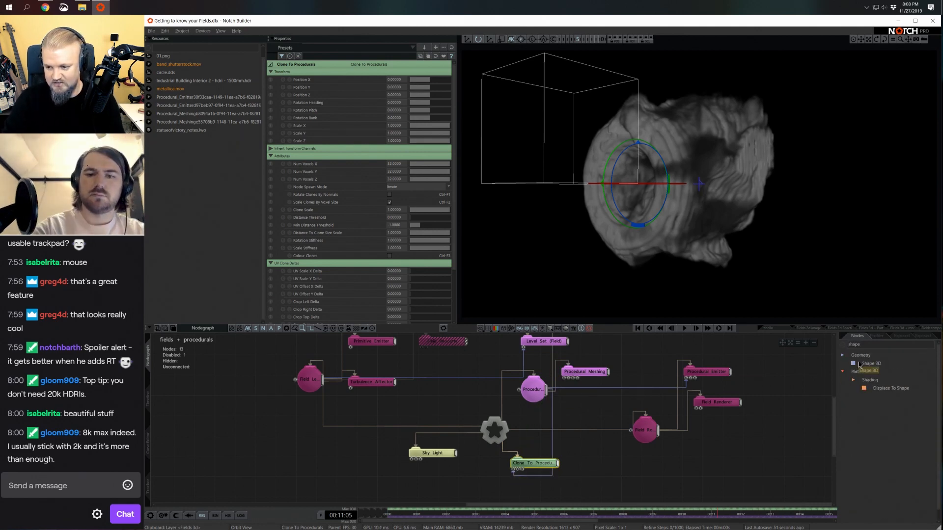
pyautogui.moveTo(860, 365); pyautogui.dragTo(585, 476)
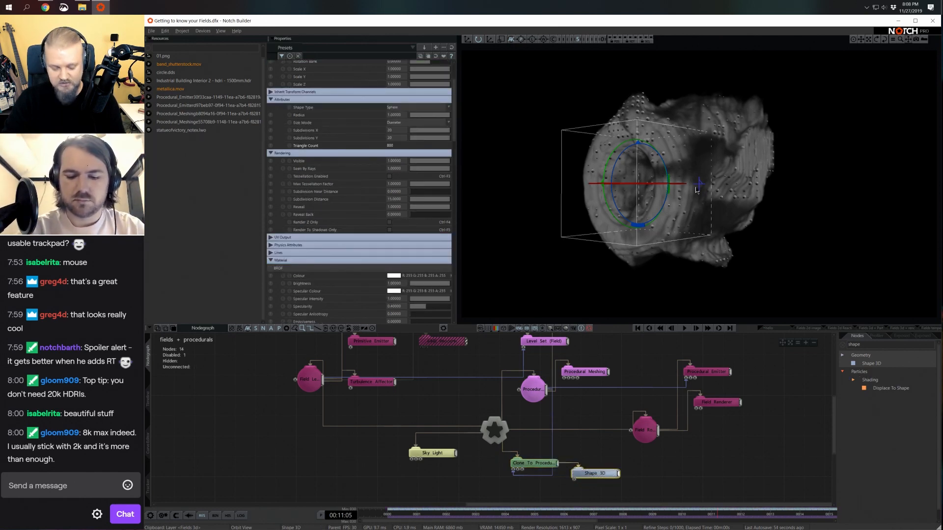
pyautogui.press('r')
pyautogui.moveTo(638, 184); pyautogui.dragTo(712, 224)
pyautogui.moveTo(712, 224); pyautogui.dragTo(721, 187)
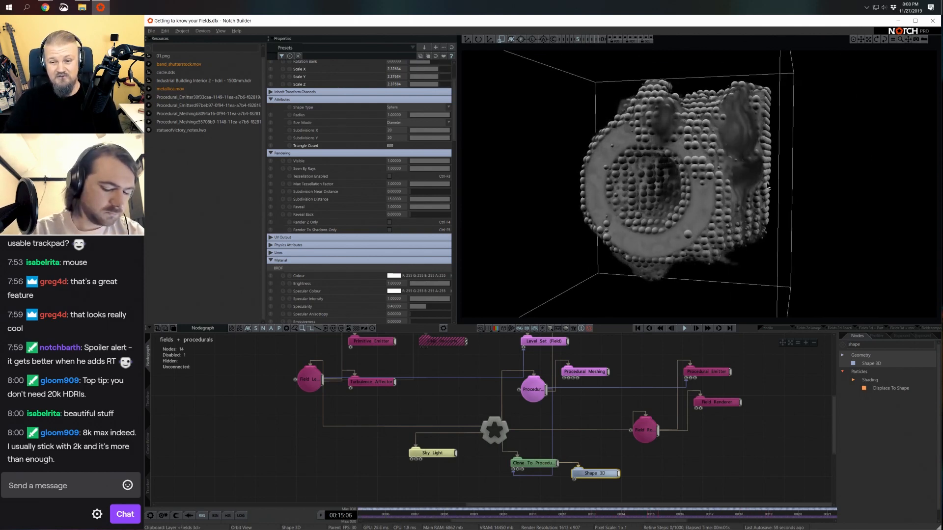
pyautogui.keyDown('alt'); pyautogui.moveTo(720, 187); pyautogui.dragTo(749, 217); pyautogui.keyUp('alt')
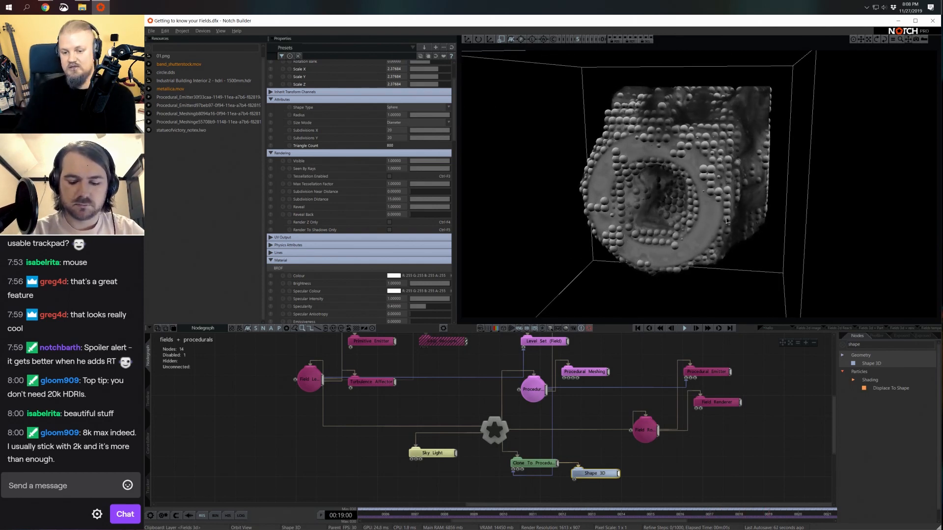
# Activate the "tempretures and dencities" layer in place of "fields + procedurals" and open its nodegraph.
pyautogui.moveTo(449, 393); pyautogui.dragTo(446, 411, button='middle')
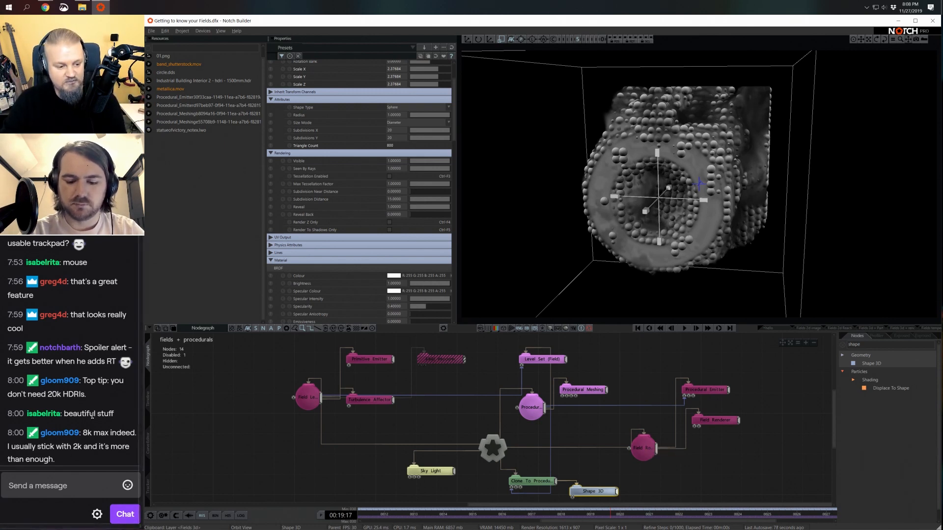
pyautogui.click(146, 400)
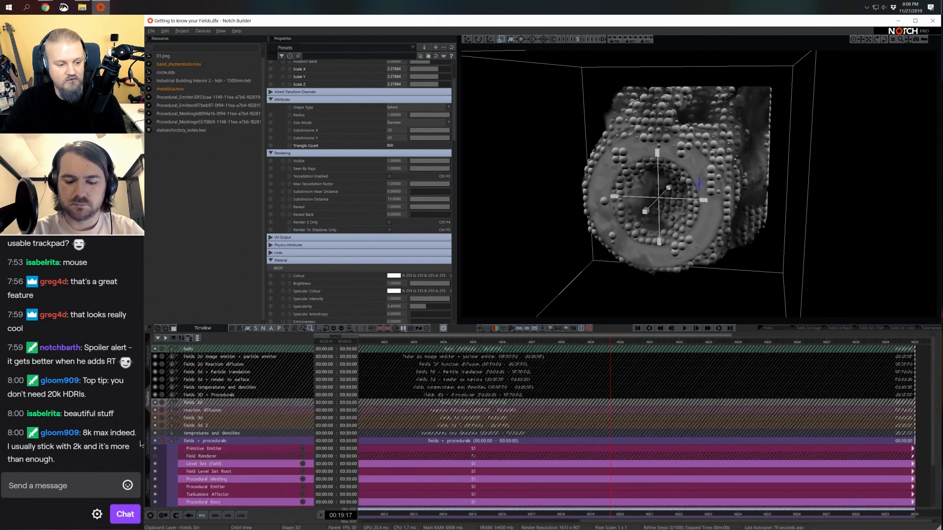
pyautogui.click(176, 434)
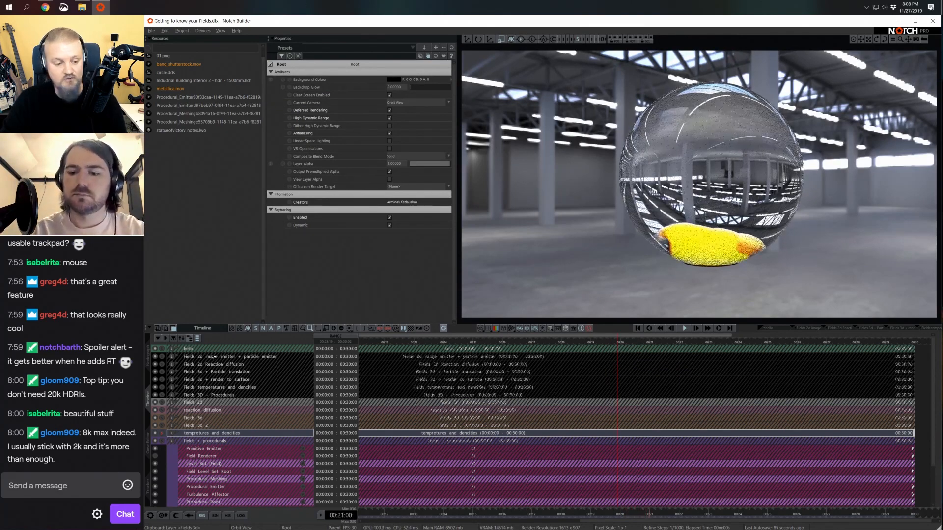
pyautogui.click(148, 356)
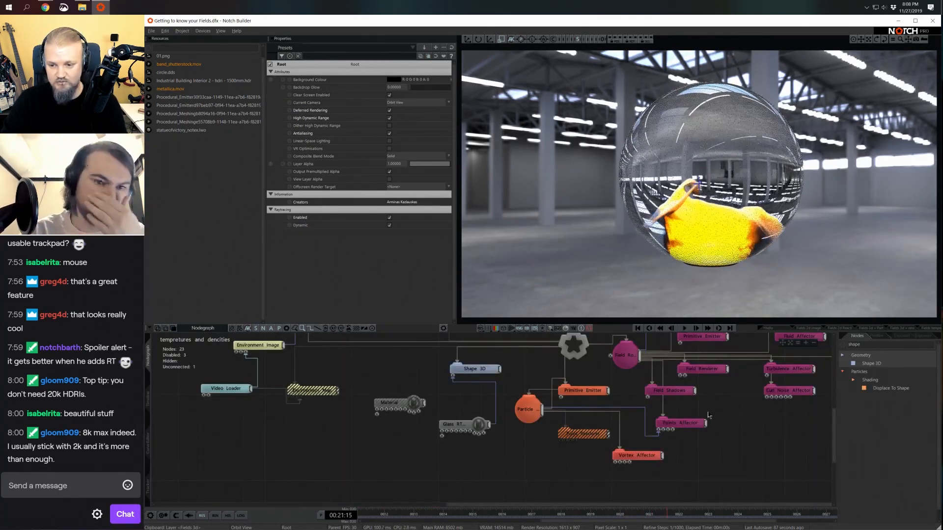
# Look over the fire setup's affector nodes, select the Curl Noise Affector, and clear the node search.
pyautogui.moveTo(709, 415); pyautogui.dragTo(624, 433, button='middle')
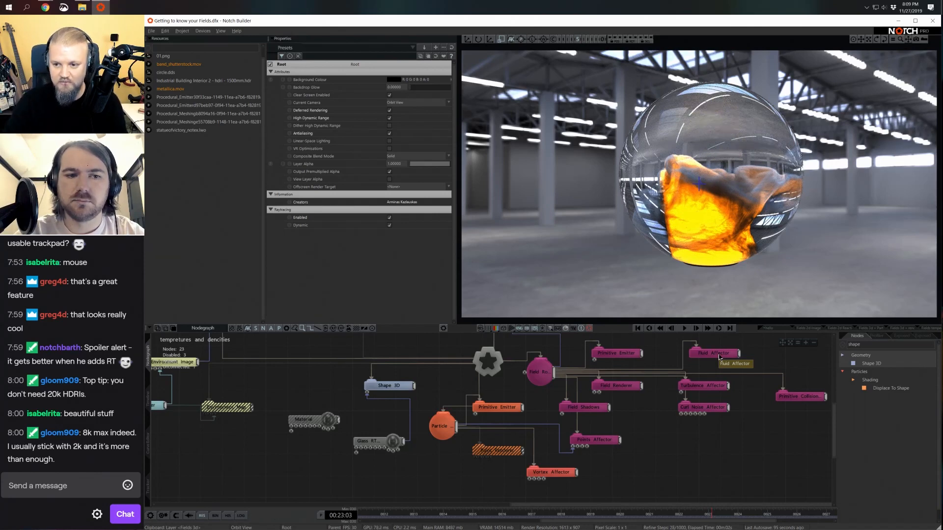
pyautogui.moveTo(665, 434); pyautogui.dragTo(660, 438, button='middle')
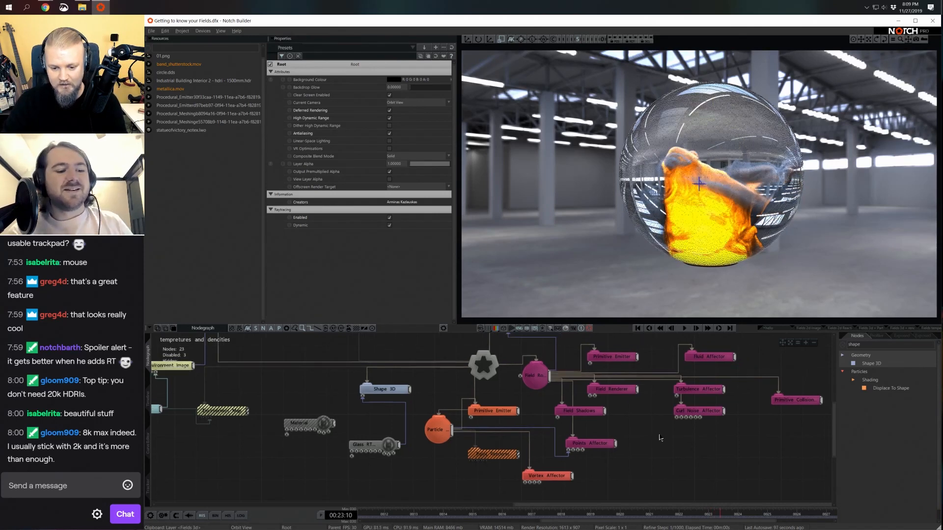
pyautogui.click(719, 409)
pyautogui.moveTo(719, 409); pyautogui.dragTo(659, 411, button='middle')
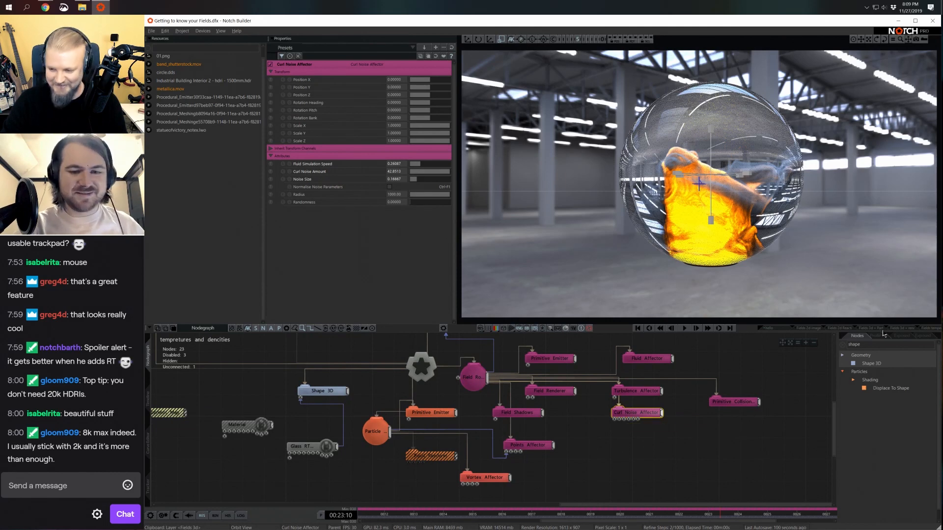
pyautogui.press('BackSpace')
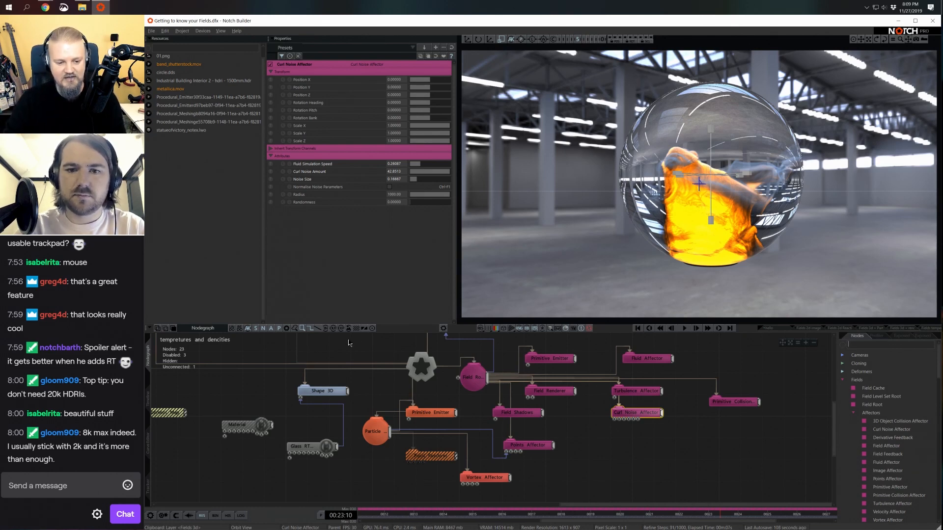
# Turn off raytracing on the Root and disable the Shape 3D sphere surrounding the fire.
pyautogui.moveTo(369, 407); pyautogui.dragTo(376, 430, button='middle')
pyautogui.click(428, 391)
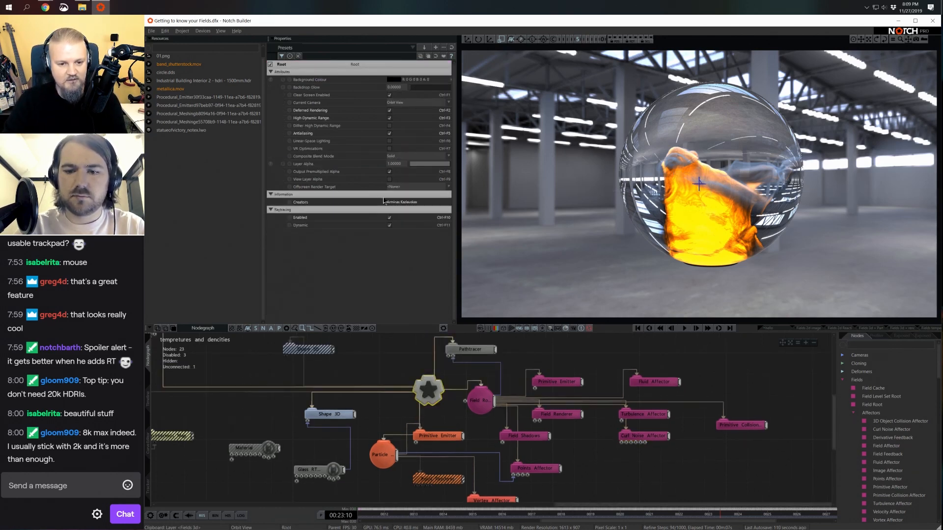
pyautogui.click(389, 218)
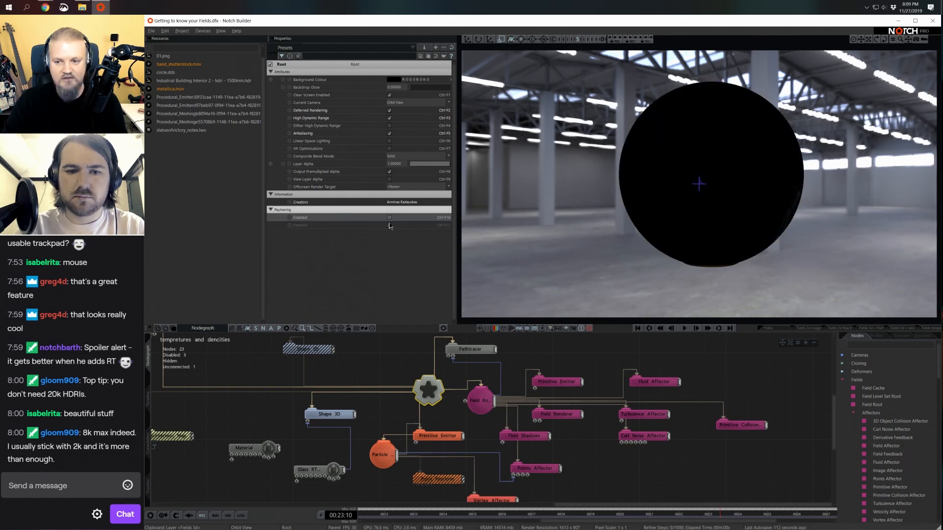
pyautogui.doubleClick(333, 415)
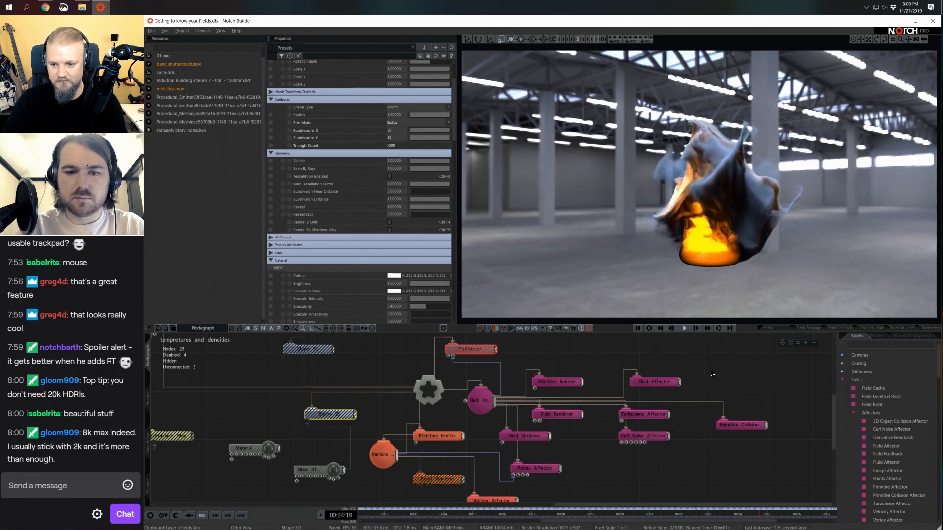
# Add an Fbm Deformer to the Field Root with a displacement amount of about 0.34 and an animation rate of about 2.96.
pyautogui.moveTo(246, 386); pyautogui.dragTo(308, 403, button='middle')
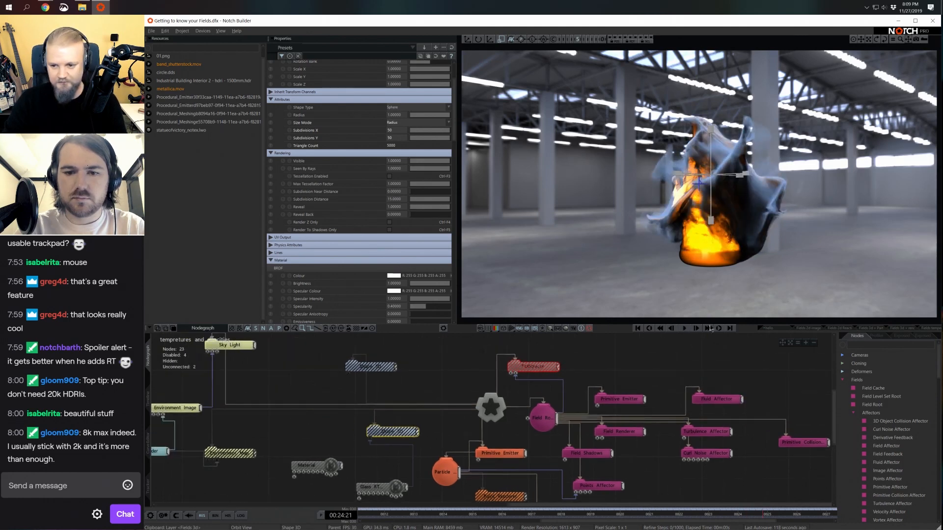
pyautogui.scroll(3, 738, 282)
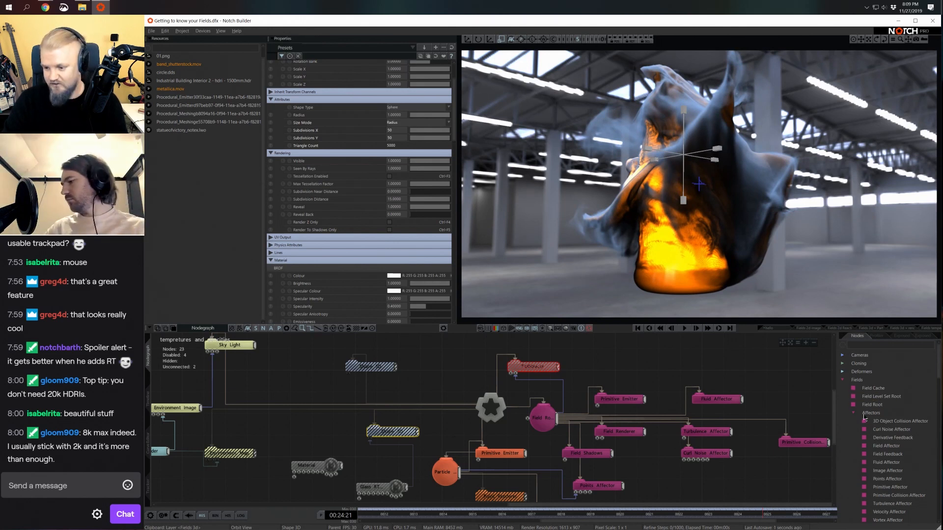
pyautogui.scroll(-3, 871, 417)
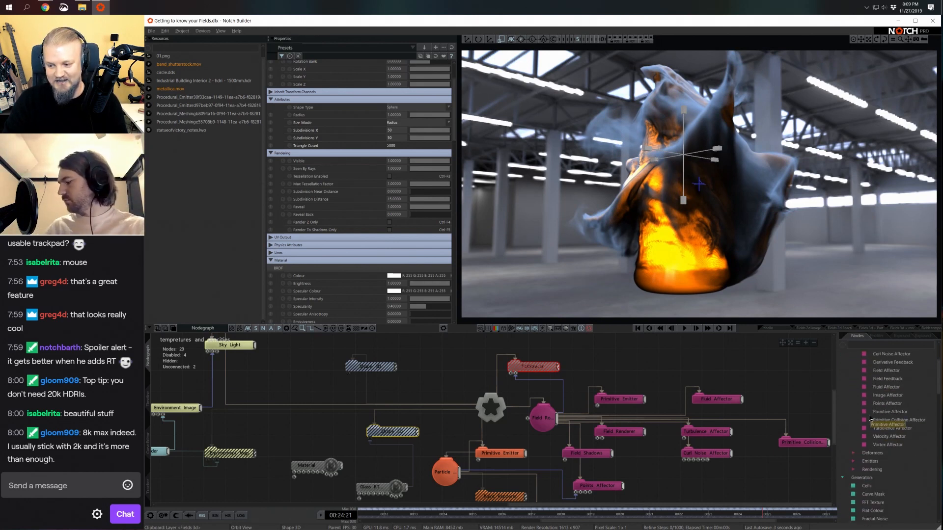
pyautogui.click(855, 454)
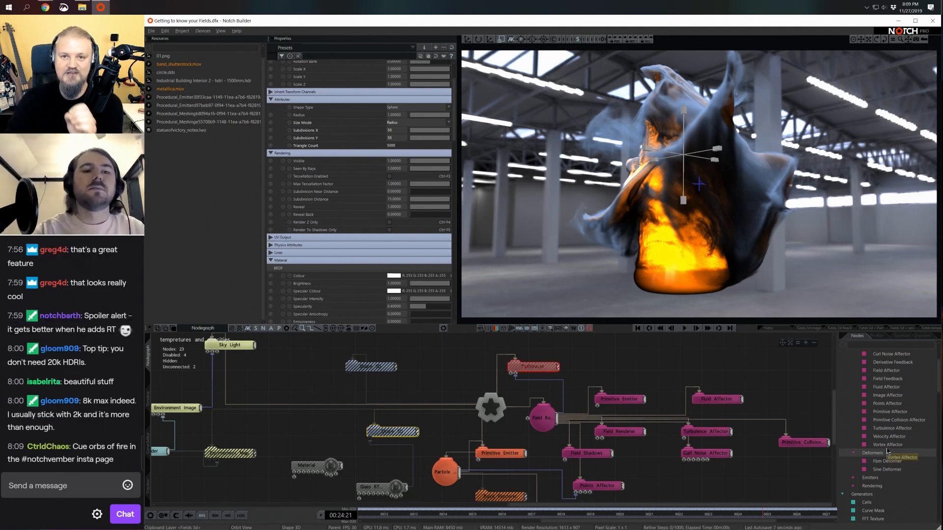
pyautogui.moveTo(891, 462); pyautogui.dragTo(801, 453)
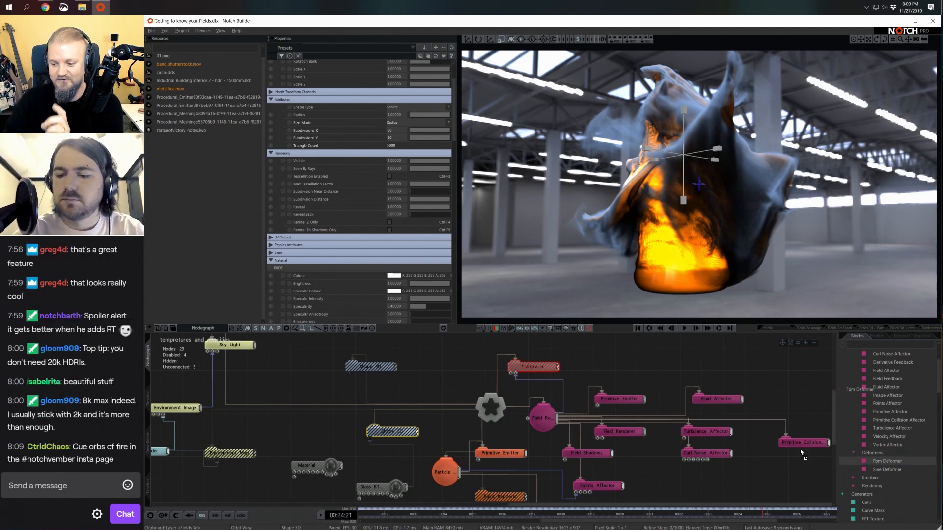
pyautogui.moveTo(632, 376); pyautogui.dragTo(634, 380)
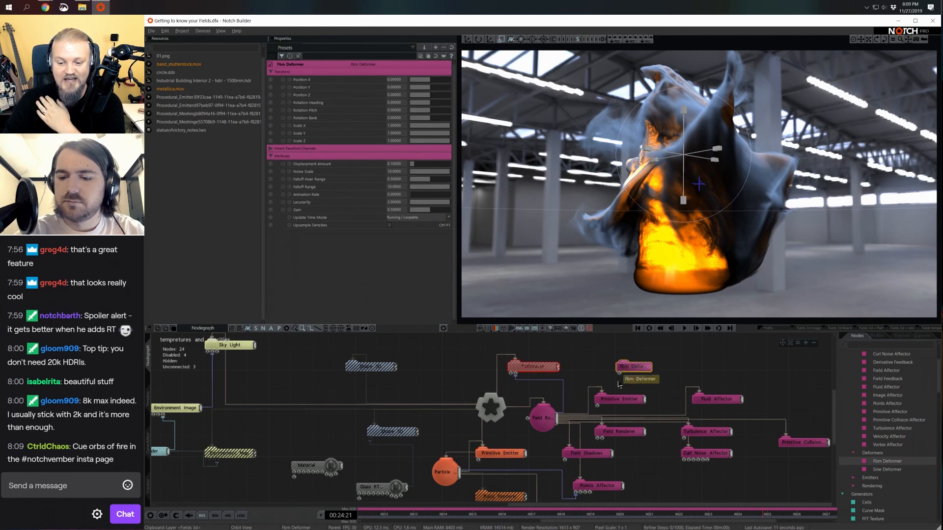
pyautogui.moveTo(559, 418); pyautogui.dragTo(630, 371)
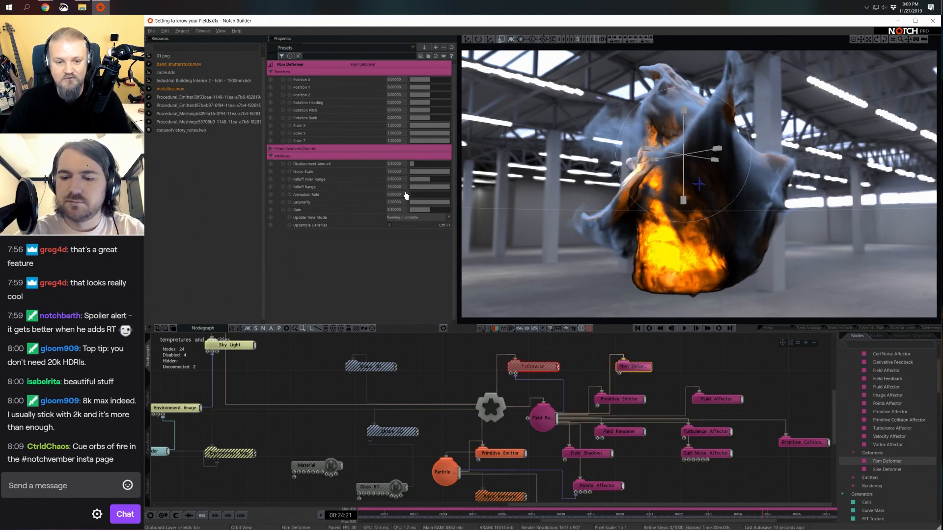
pyautogui.moveTo(421, 165); pyautogui.dragTo(669, 252)
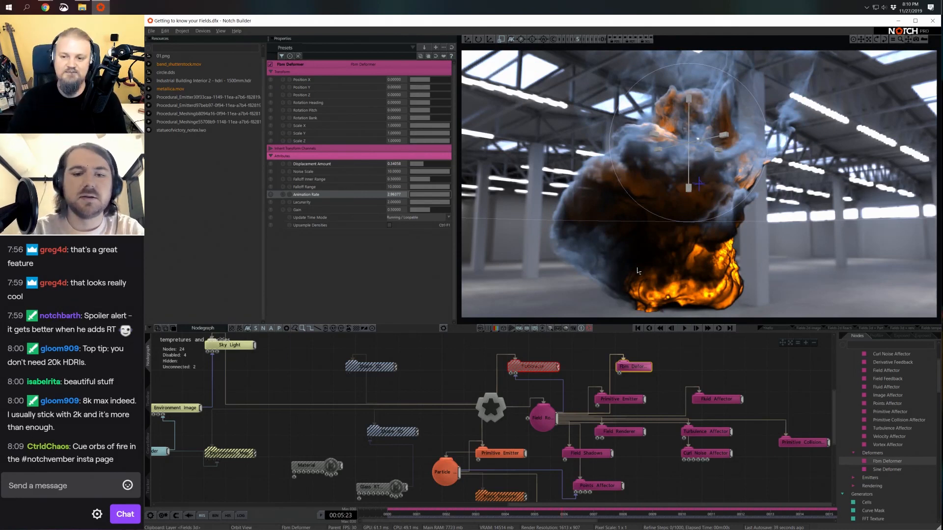
# Set the Field Root's width, height and depth to 128 each.
pyautogui.click(543, 417)
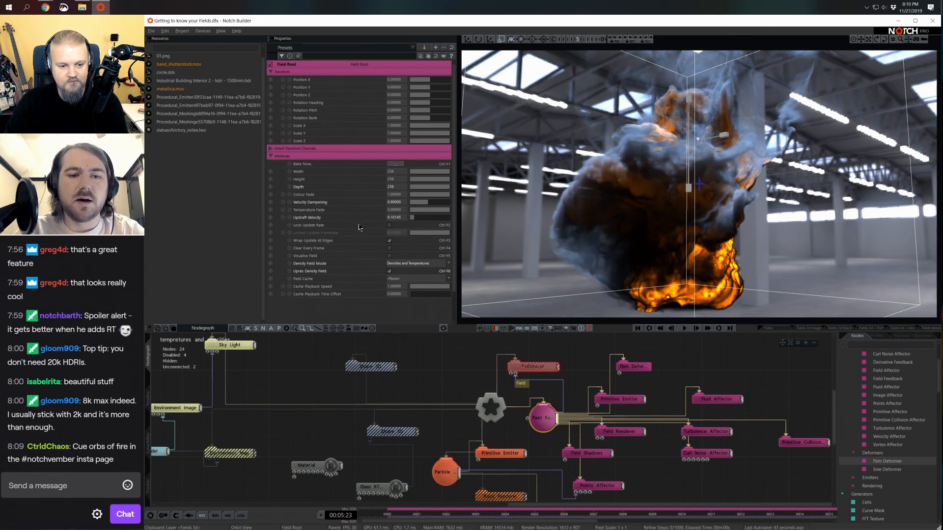
pyautogui.doubleClick(396, 172)
pyautogui.write('/')
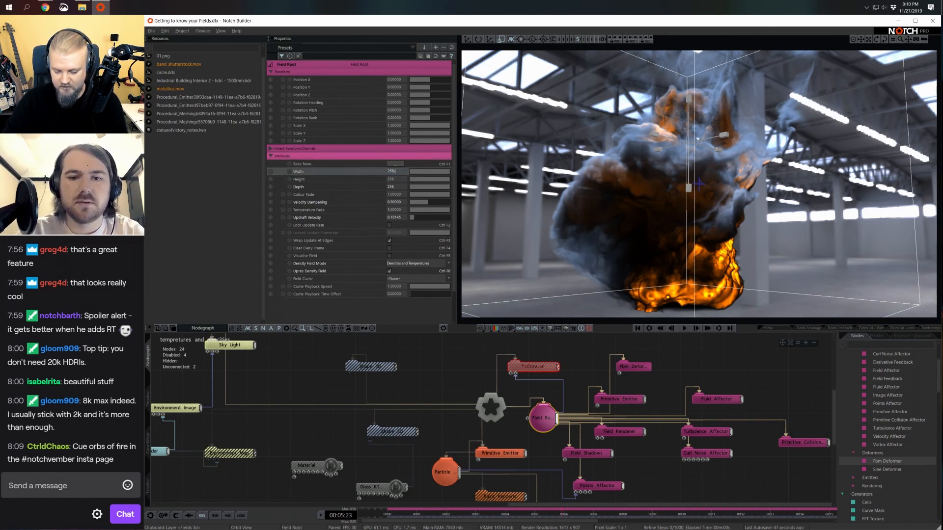
pyautogui.write('2')
pyautogui.doubleClick(393, 180)
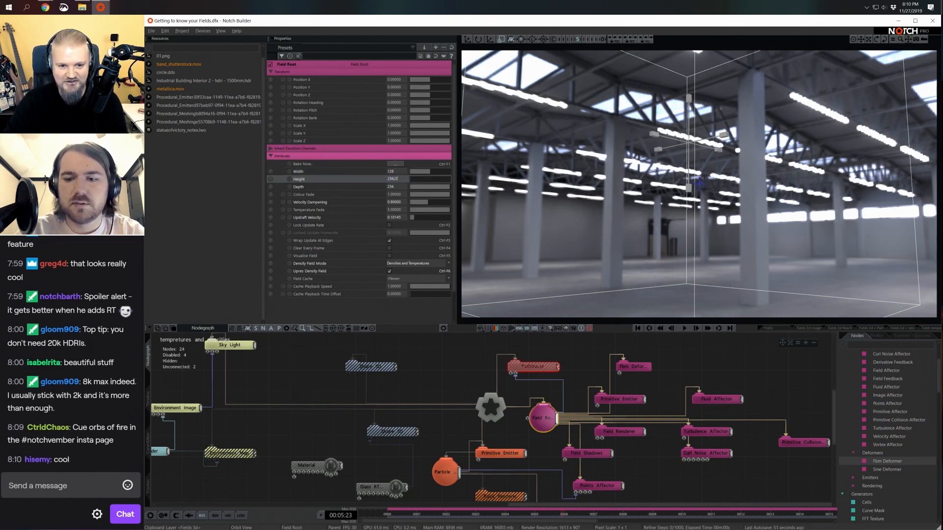
pyautogui.doubleClick(398, 187)
pyautogui.write('/2')
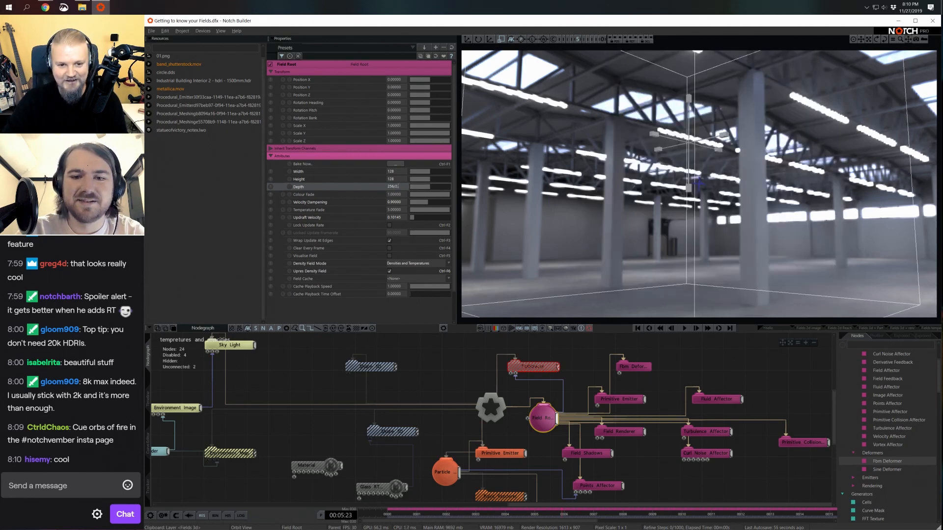
pyautogui.press('Return')
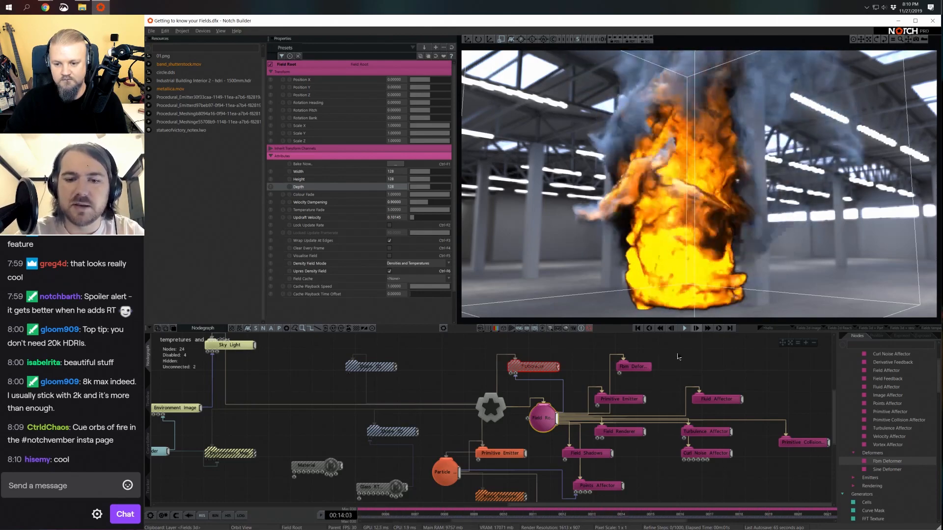
# Turn on Upsample Densities for the Fbm Deformer, switching it off and on to compare the fire's detail.
pyautogui.click(637, 367)
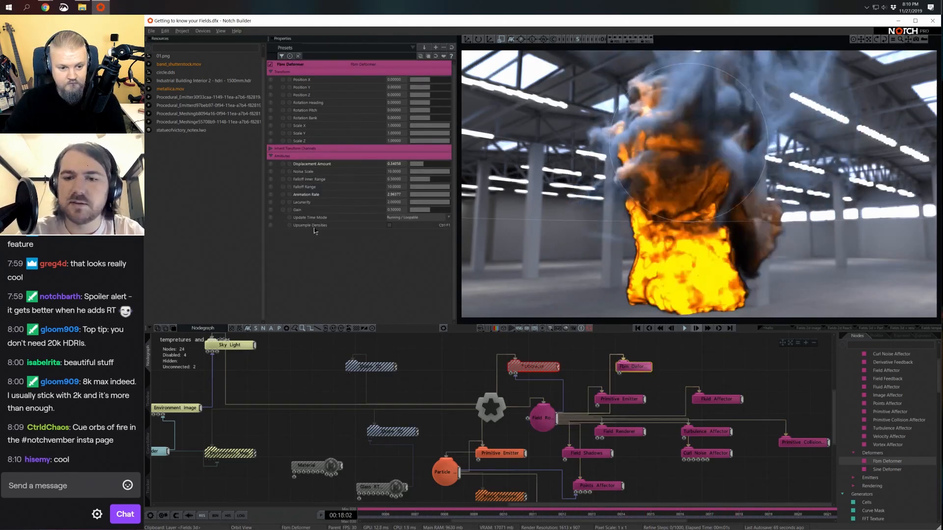
pyautogui.click(389, 225)
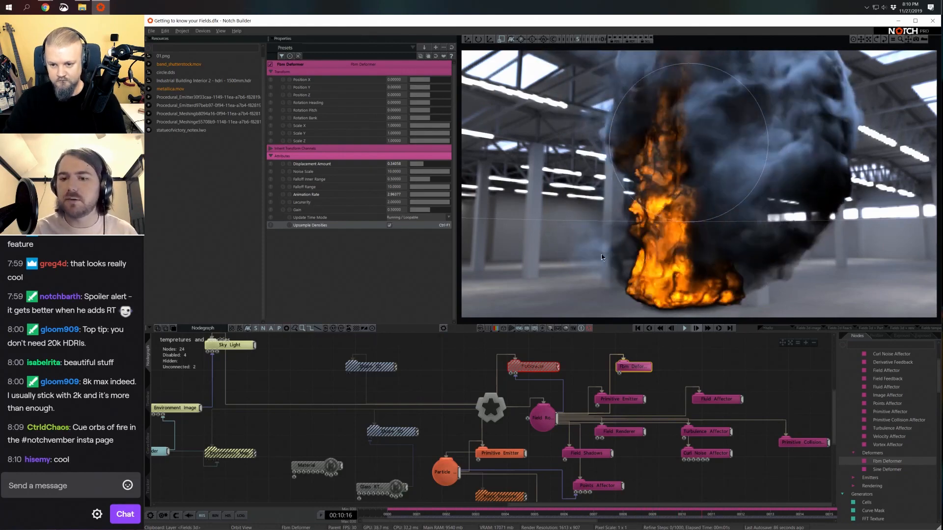
pyautogui.click(390, 226)
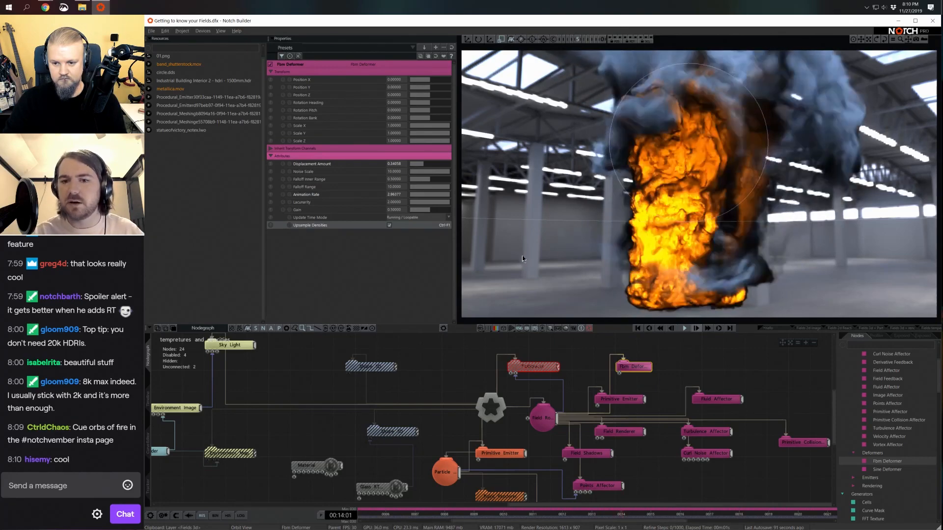
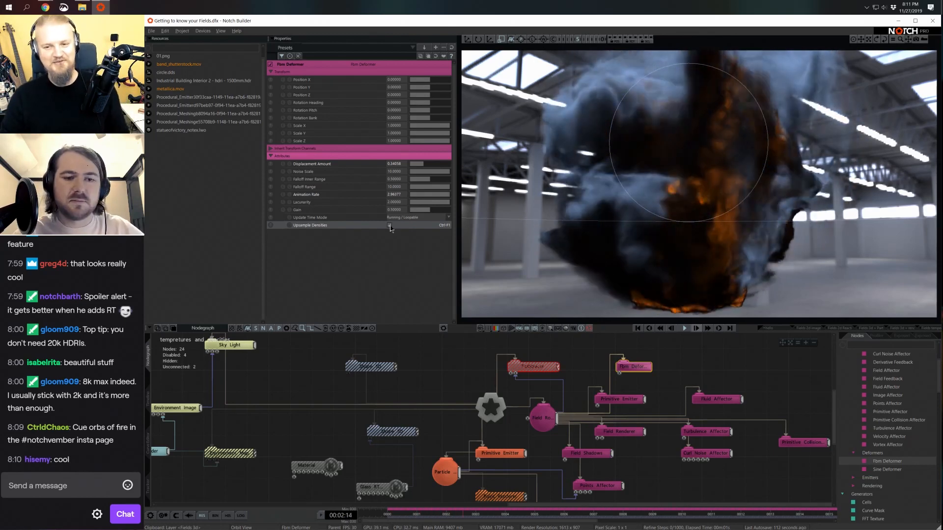
pyautogui.click(389, 225)
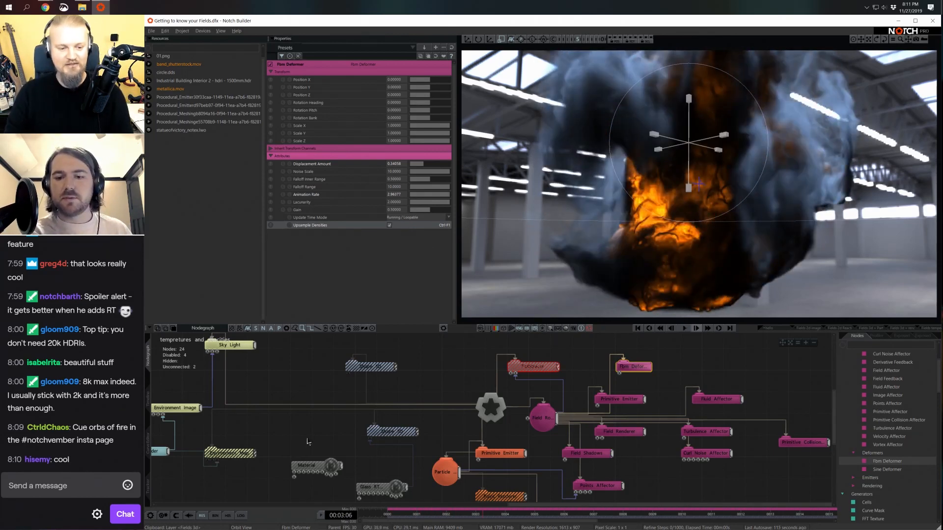
# Show the timeline, collapse the "tempretures and dencities" layer, and select the "fields + procedurals" layer.
pyautogui.click(148, 398)
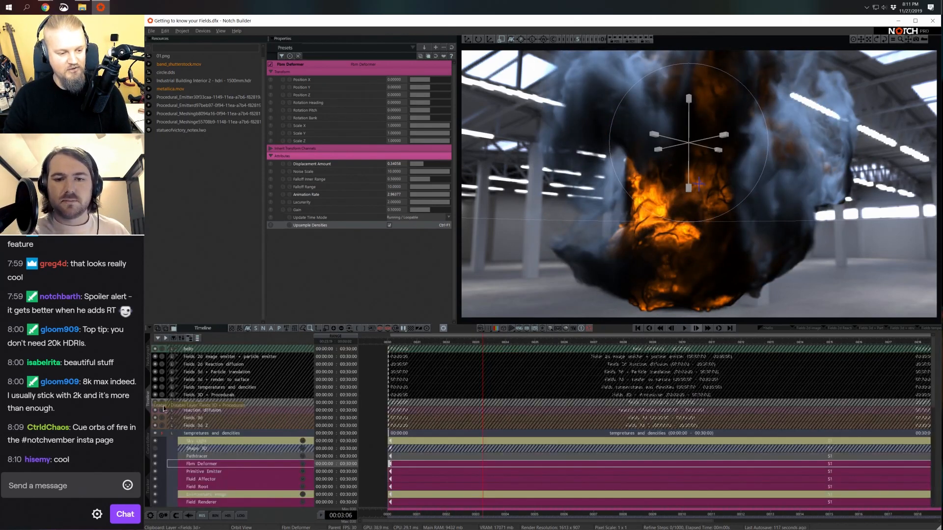
pyautogui.click(177, 434)
pyautogui.click(172, 441)
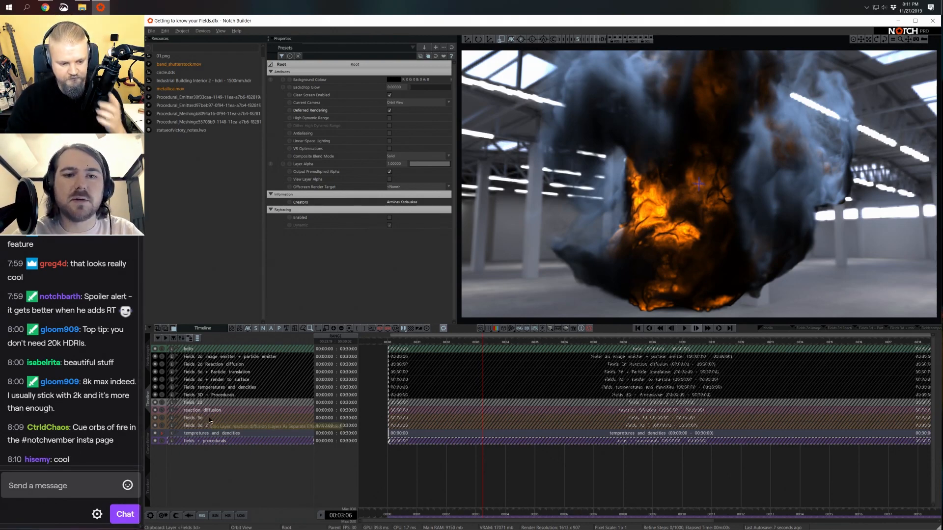
# Insert a new blank layer named "2d images 3d fields" in the timeline.
pyautogui.rightClick(212, 472)
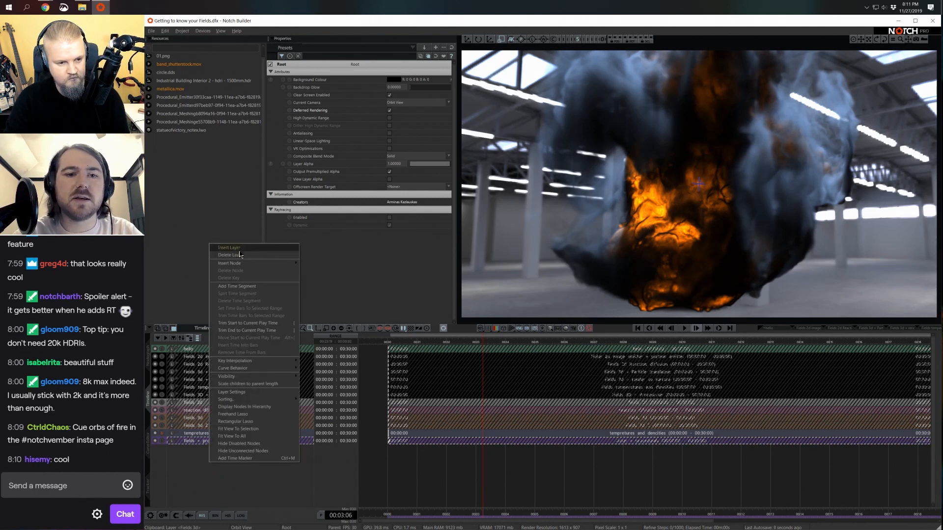
pyautogui.click(241, 256)
pyautogui.click(577, 294)
pyautogui.rightClick(257, 466)
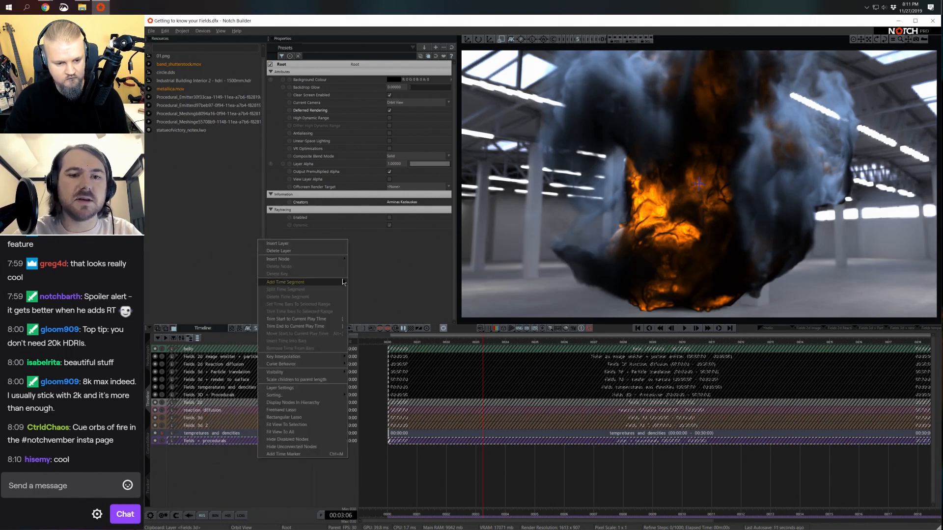
pyautogui.click(309, 244)
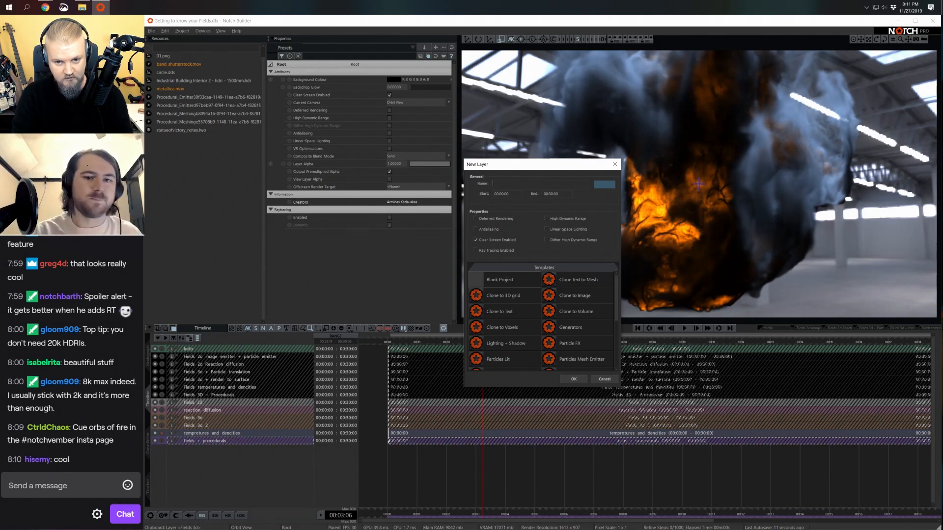
pyautogui.write('2d images 3d fields')
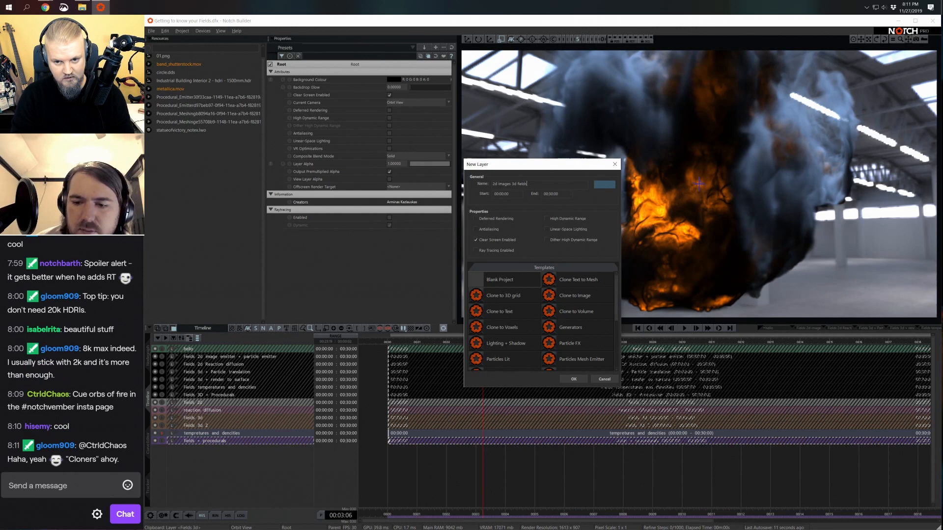
pyautogui.press('Return')
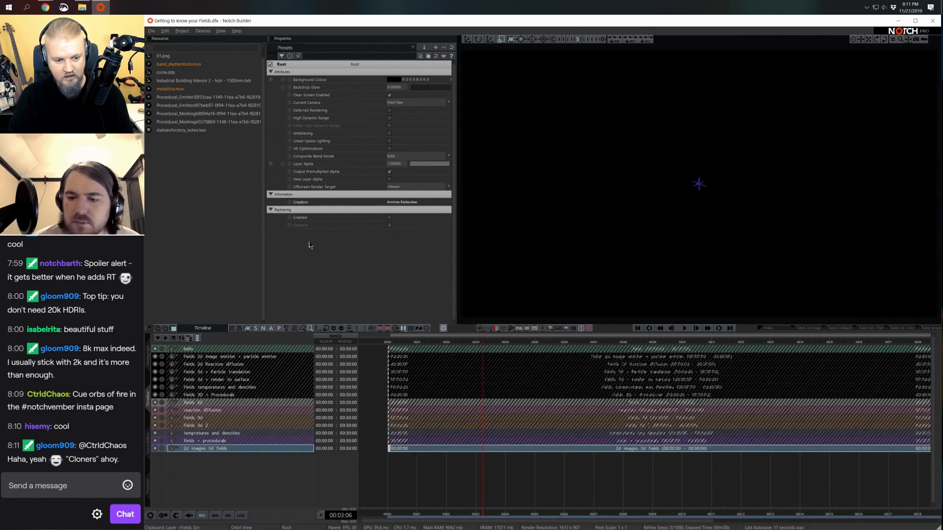
# Open the new layer's nodegraph and collapse the Fields, Generators and Particles categories in the node list.
pyautogui.click(148, 357)
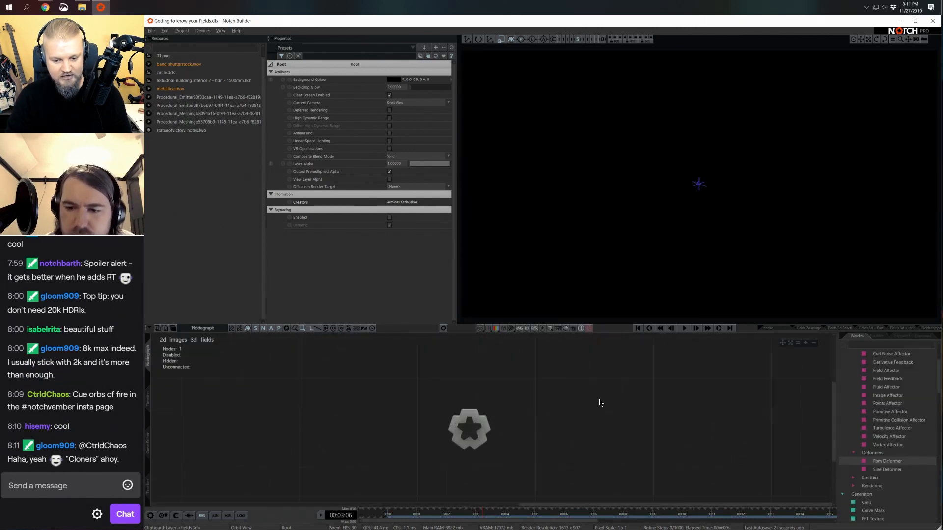
pyautogui.scroll(3, 848, 348)
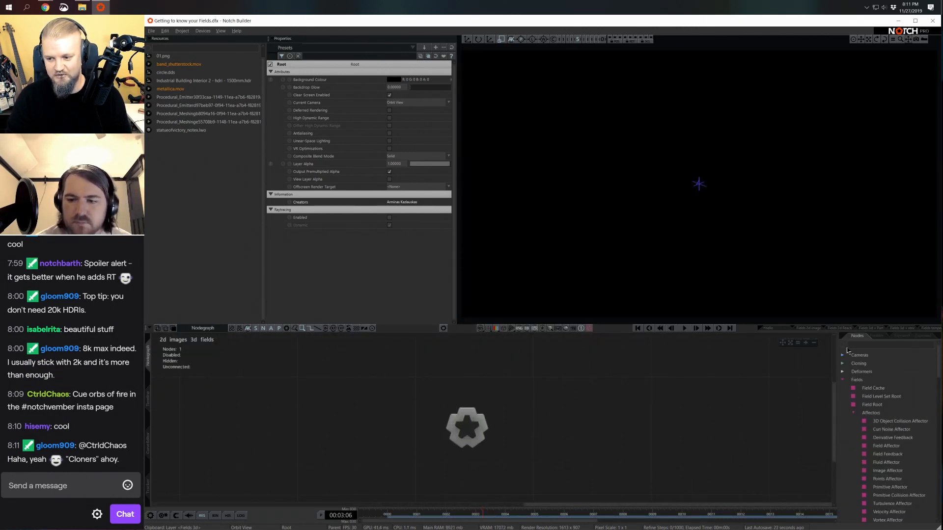
pyautogui.click(844, 381)
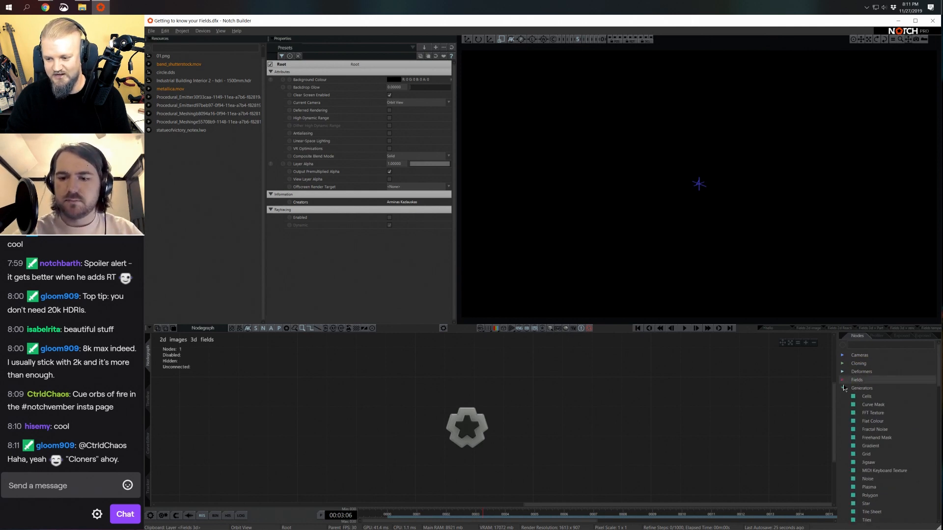
pyautogui.click(844, 389)
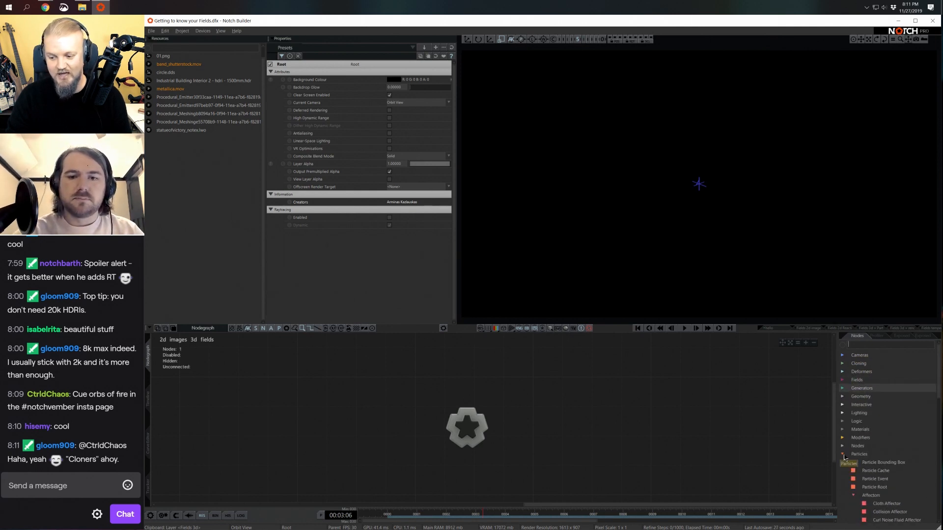
pyautogui.click(843, 455)
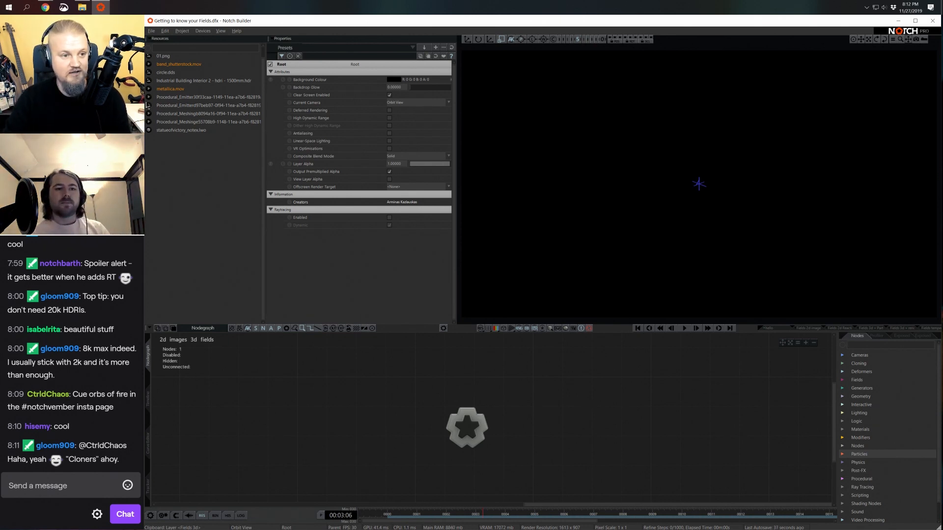
pyautogui.moveTo(412, 455); pyautogui.dragTo(429, 461)
pyautogui.moveTo(428, 460); pyautogui.dragTo(416, 426, button='middle')
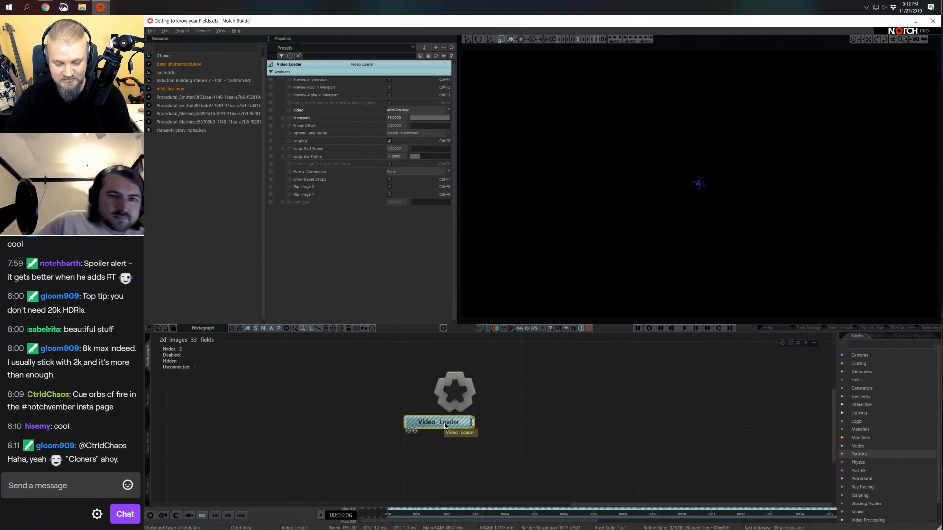
pyautogui.hotkey('ctrl', 'z')
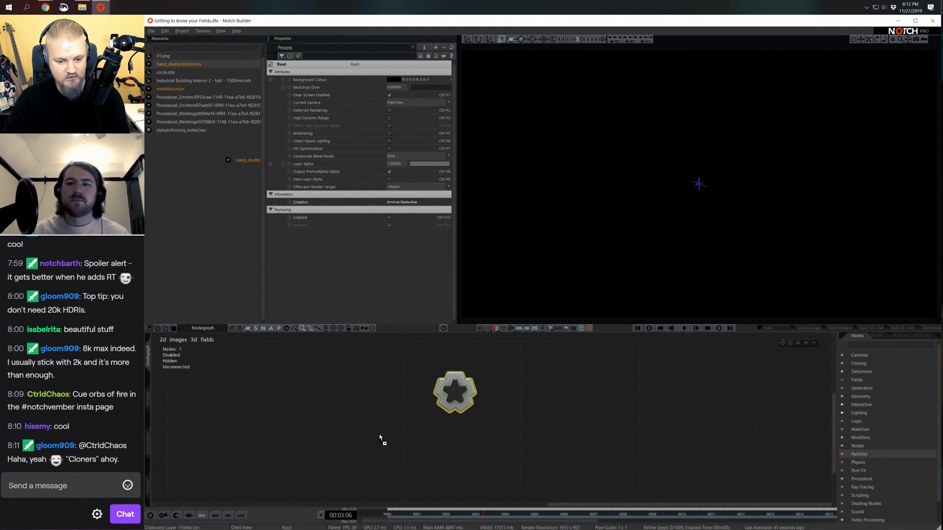
# Add band_shutterstock.mov as a Video Loader, preview it briefly in the viewport, and move the node away from the Root.
pyautogui.moveTo(380, 438); pyautogui.dragTo(381, 438)
pyautogui.click(389, 80)
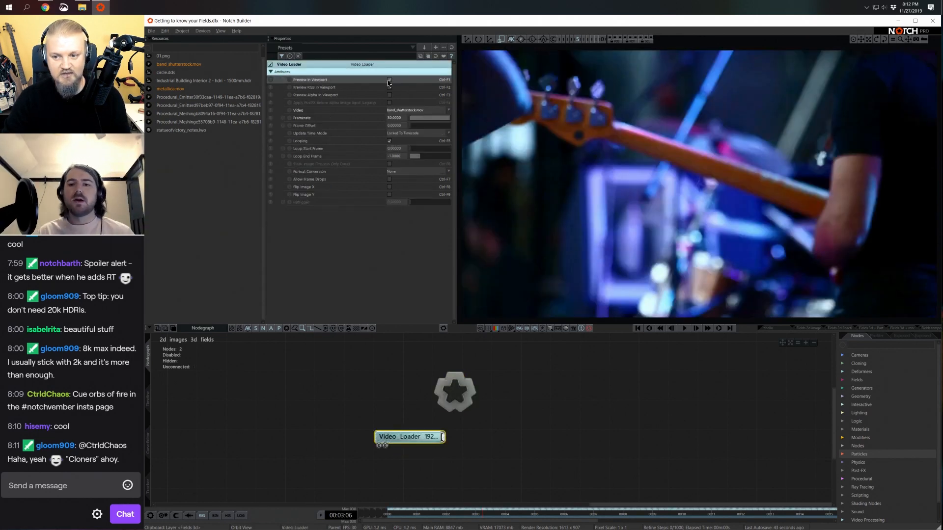
pyautogui.click(389, 81)
pyautogui.moveTo(427, 438); pyautogui.dragTo(339, 423)
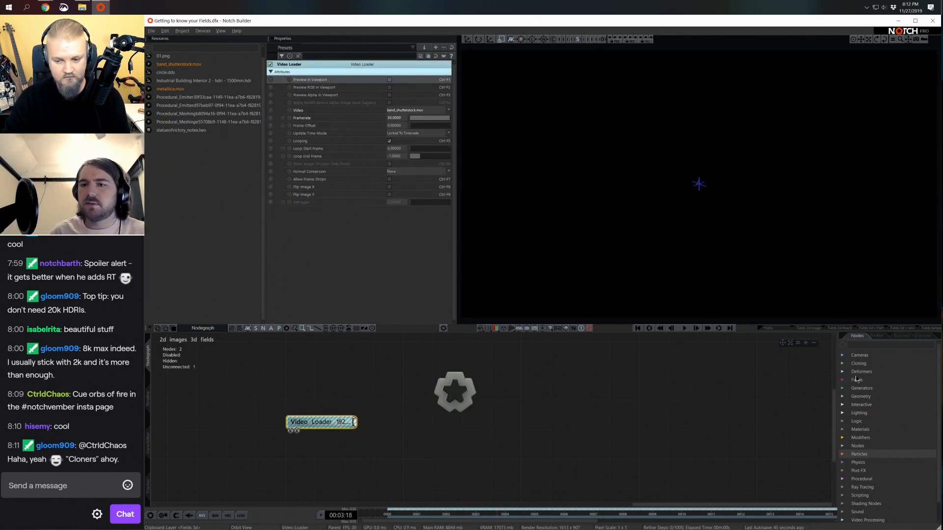
# Add a Particle Root under the Root and attach a particle Image Emitter to it.
pyautogui.write('root')
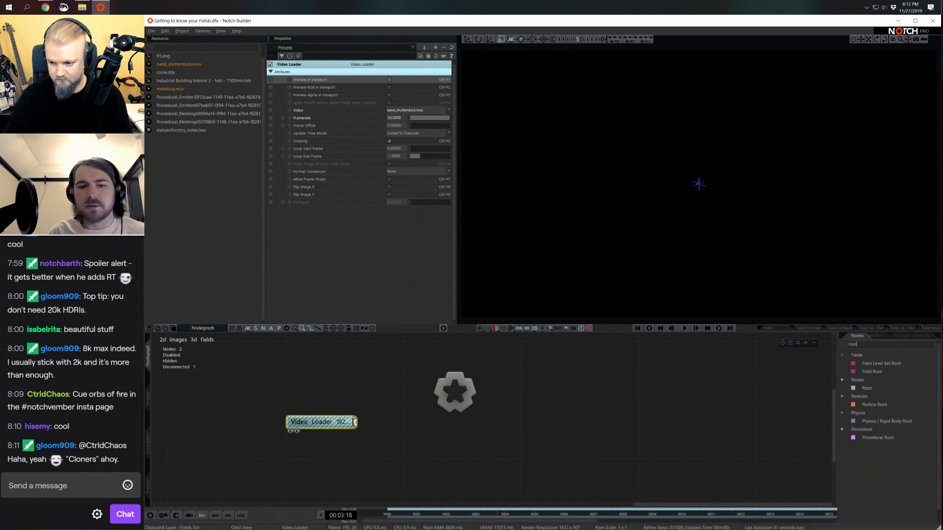
pyautogui.moveTo(874, 404); pyautogui.dragTo(511, 435)
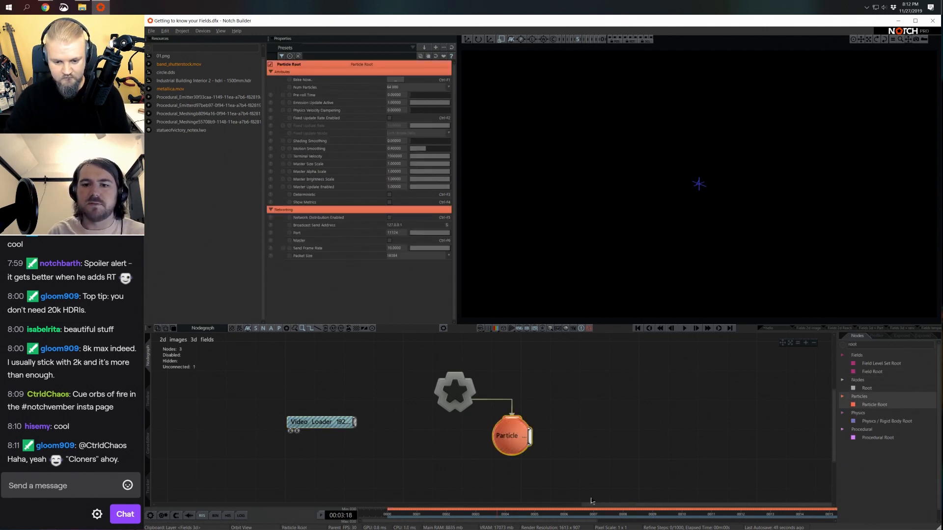
pyautogui.write('emitter')
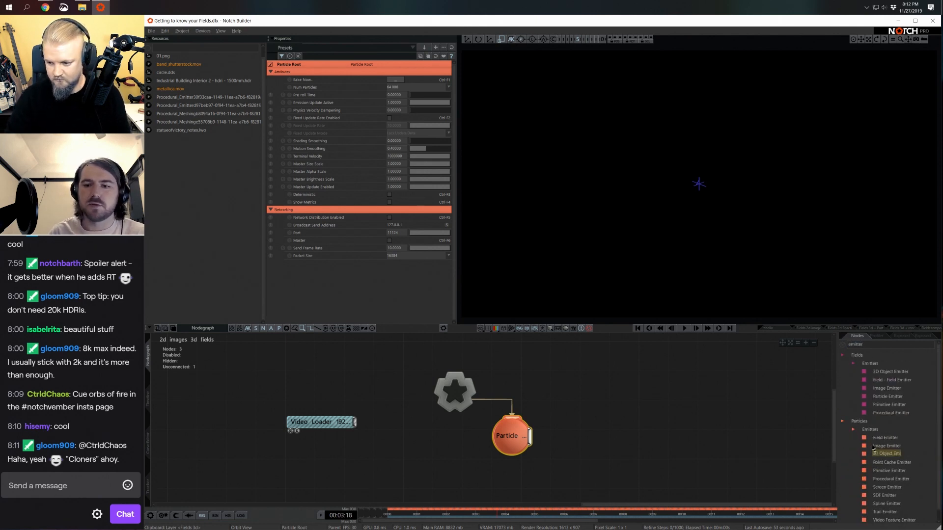
pyautogui.moveTo(876, 471); pyautogui.dragTo(675, 454)
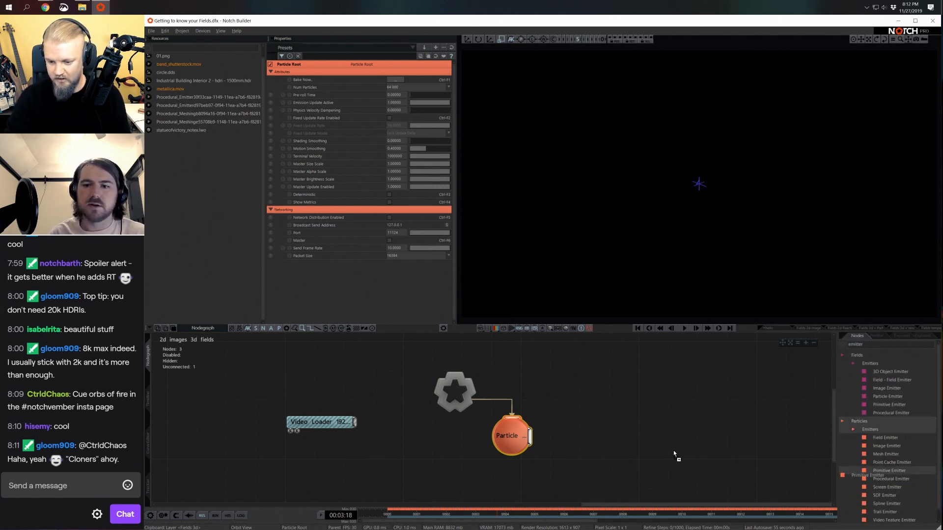
pyautogui.scroll(-1, 890, 508)
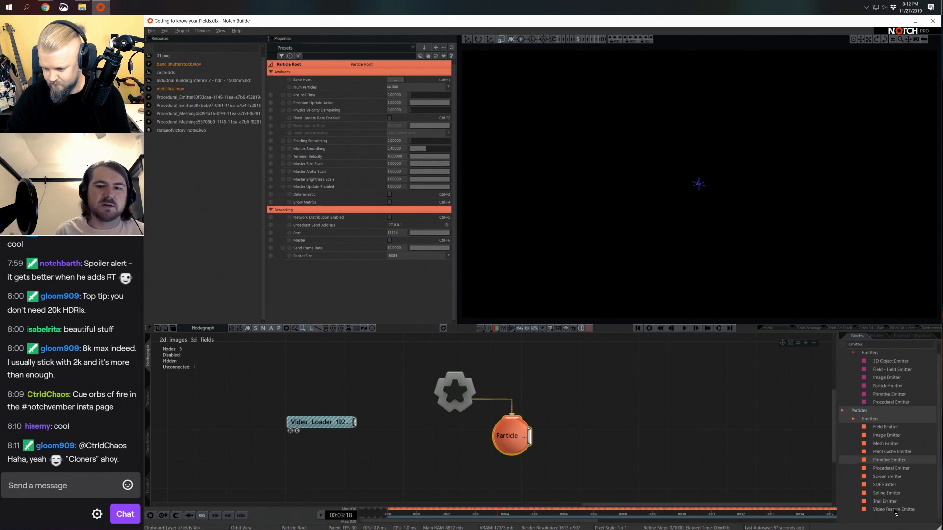
pyautogui.moveTo(892, 439); pyautogui.dragTo(552, 440)
# Connect the Video Loader to the Image Emitter's image input and arrange both nodes below the Particle Root.
pyautogui.click(325, 422)
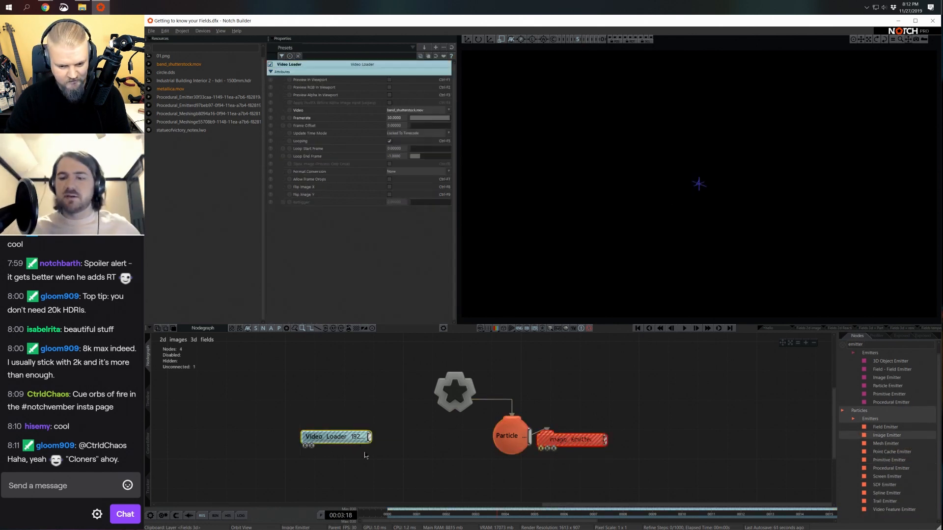
pyautogui.moveTo(324, 423); pyautogui.dragTo(542, 451)
pyautogui.moveTo(563, 441); pyautogui.dragTo(562, 455)
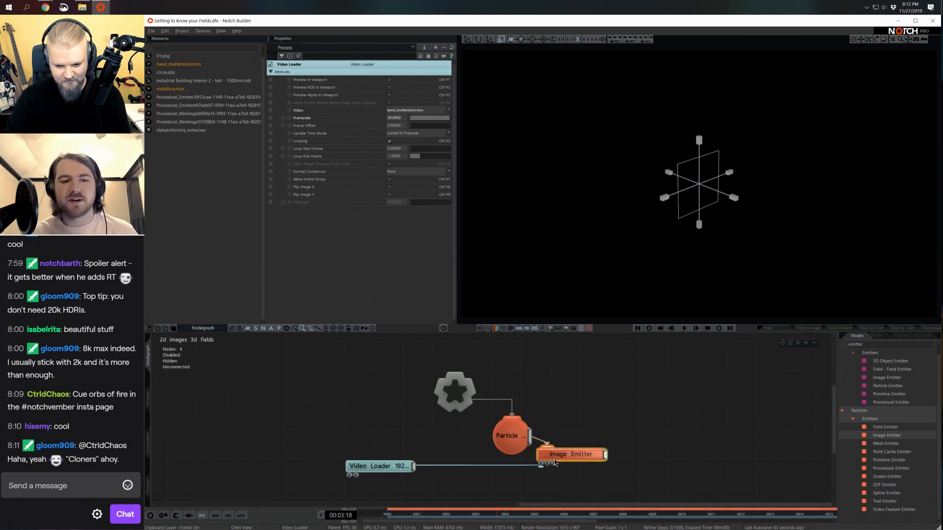
pyautogui.moveTo(390, 468); pyautogui.dragTo(375, 497)
# Find the Optical Flow node in the node list and place it below the Image Emitter.
pyautogui.moveTo(699, 487); pyautogui.dragTo(675, 449, button='middle')
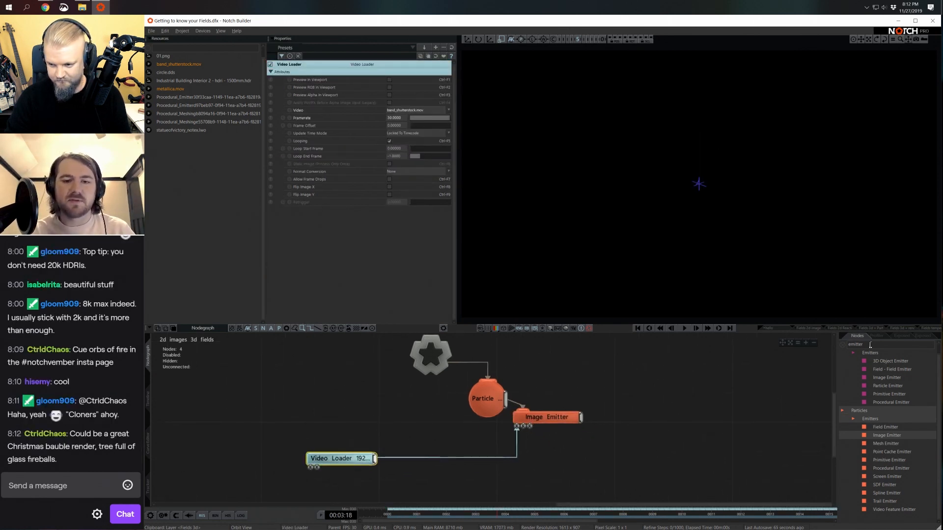
pyautogui.write('optica')
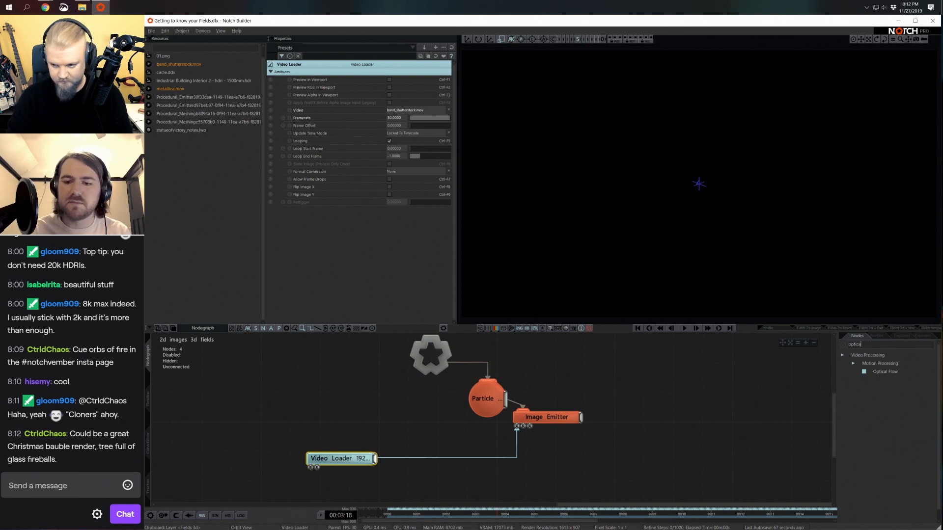
pyautogui.moveTo(869, 369); pyautogui.dragTo(523, 473)
# Add a Downsample node fed by the Video Loader and set its iterations to 2.
pyautogui.click(876, 344)
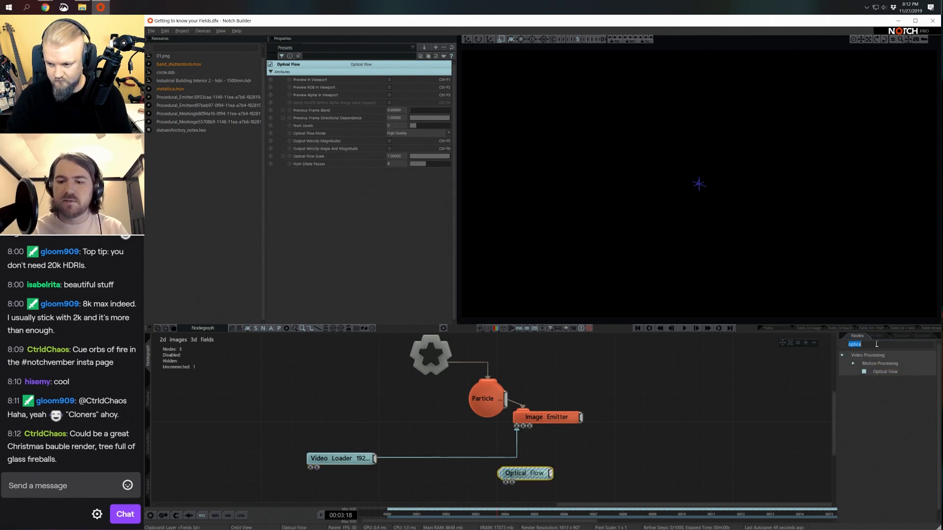
pyautogui.write('d')
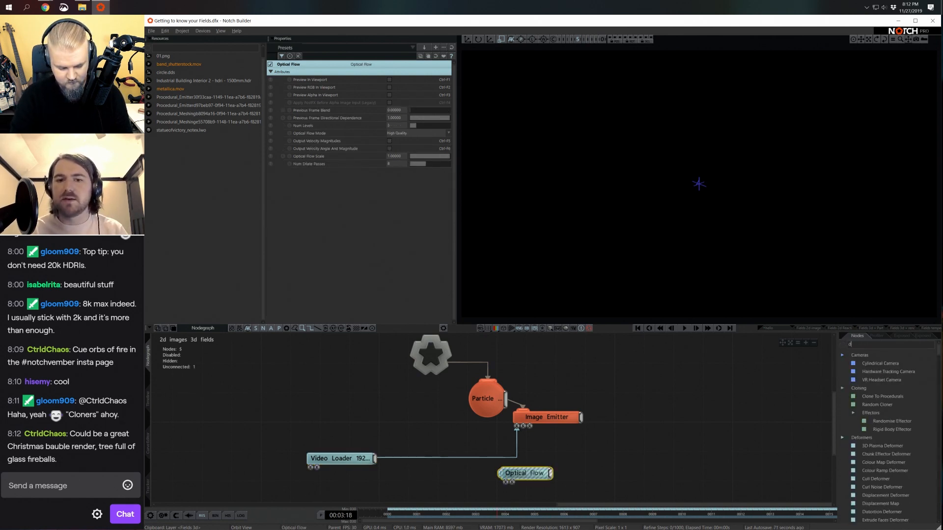
pyautogui.write('ow')
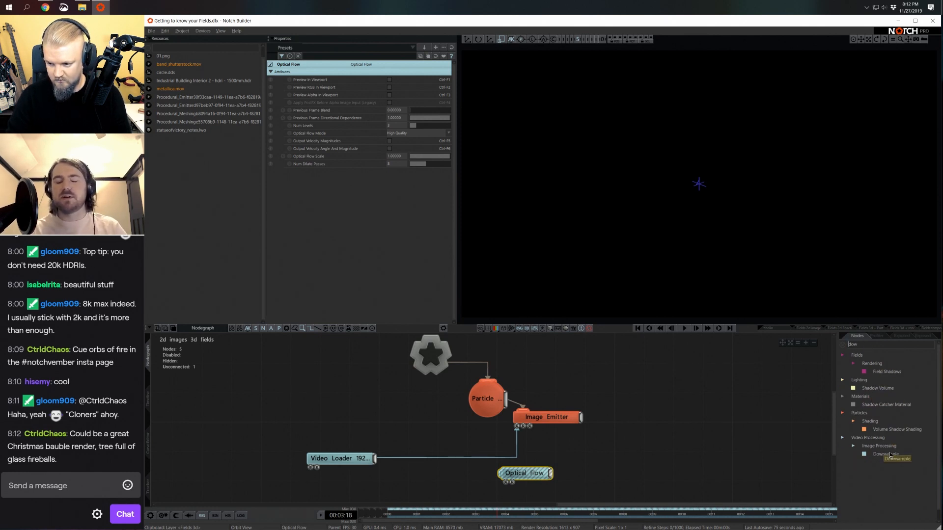
pyautogui.moveTo(890, 456); pyautogui.dragTo(432, 474)
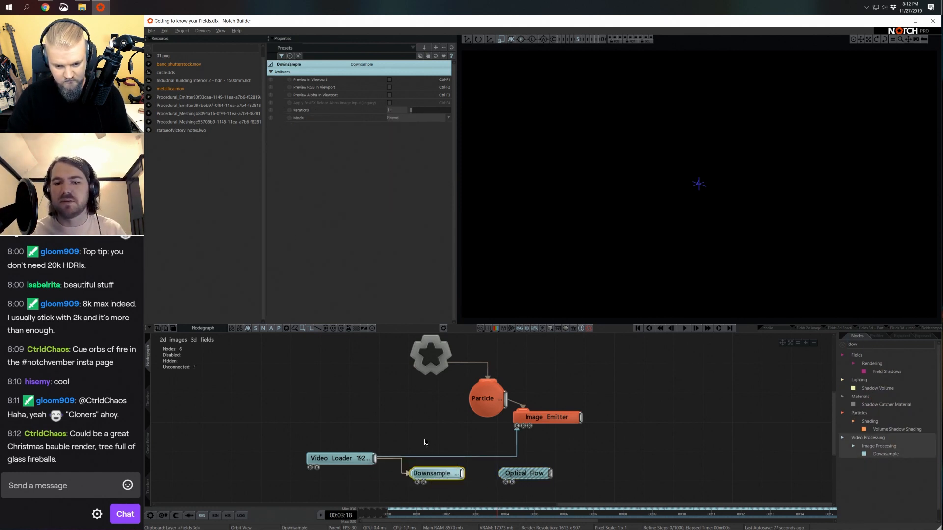
pyautogui.click(388, 111)
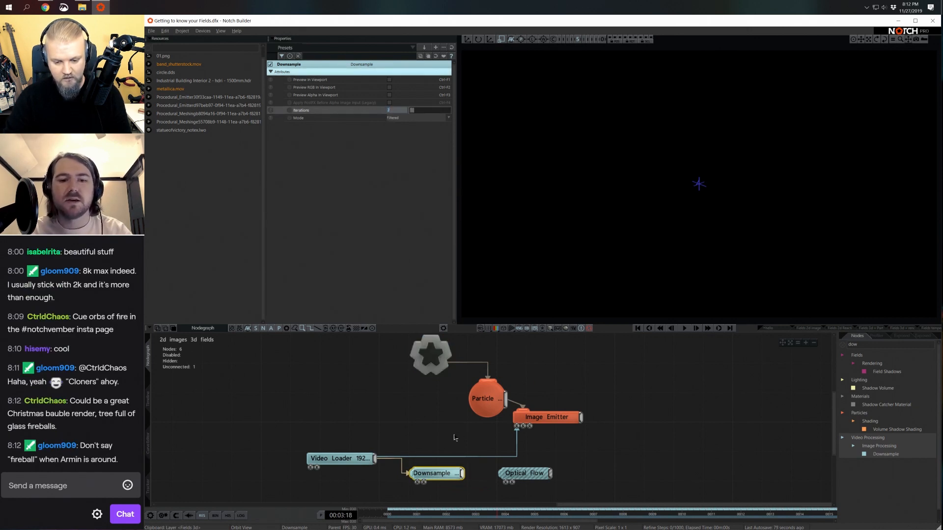
# Connect the Downsample to the Optical Flow node and feed Optical Flow into a second input of the Image Emitter.
pyautogui.click(516, 473)
pyautogui.moveTo(496, 473); pyautogui.dragTo(523, 426)
pyautogui.scroll(-2, 614, 393)
pyautogui.click(632, 399)
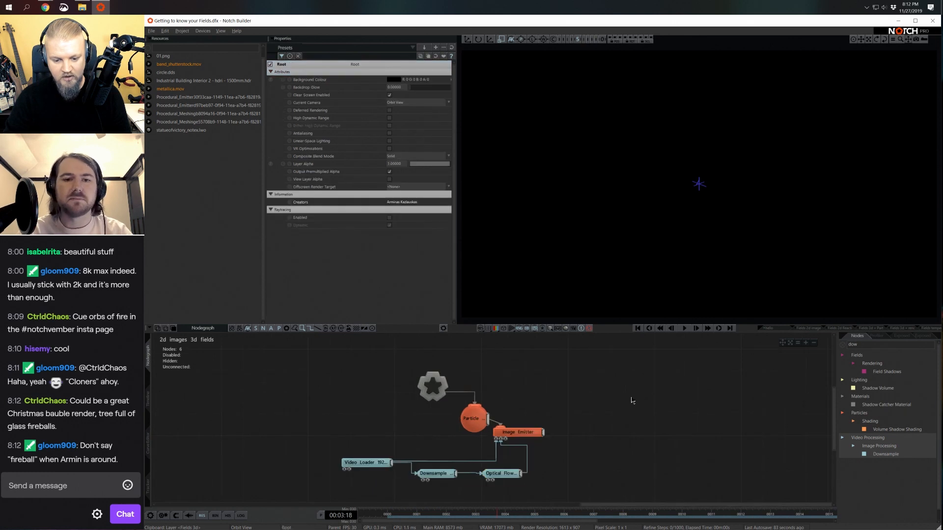
# Add a particle Point Renderer to the Particle Root and view the emitted video particles in 3D.
pyautogui.press('BackSpace')
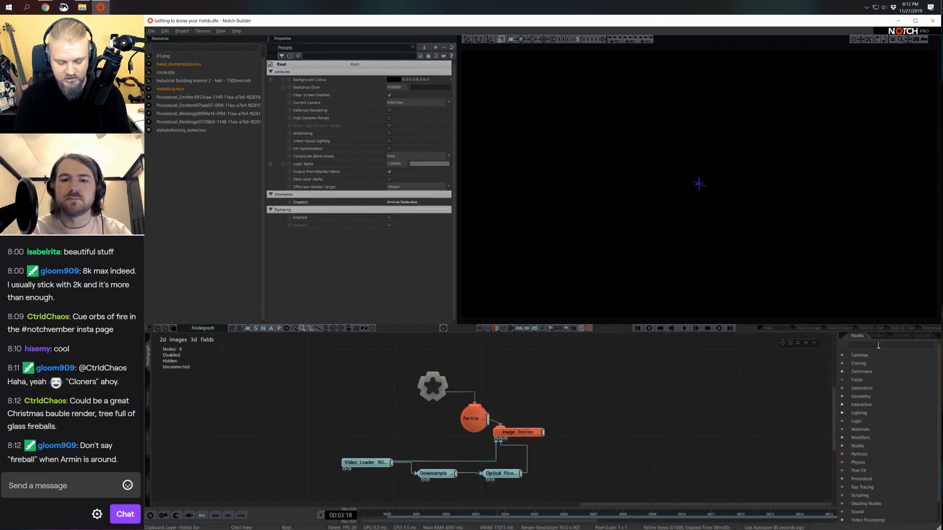
pyautogui.write('point')
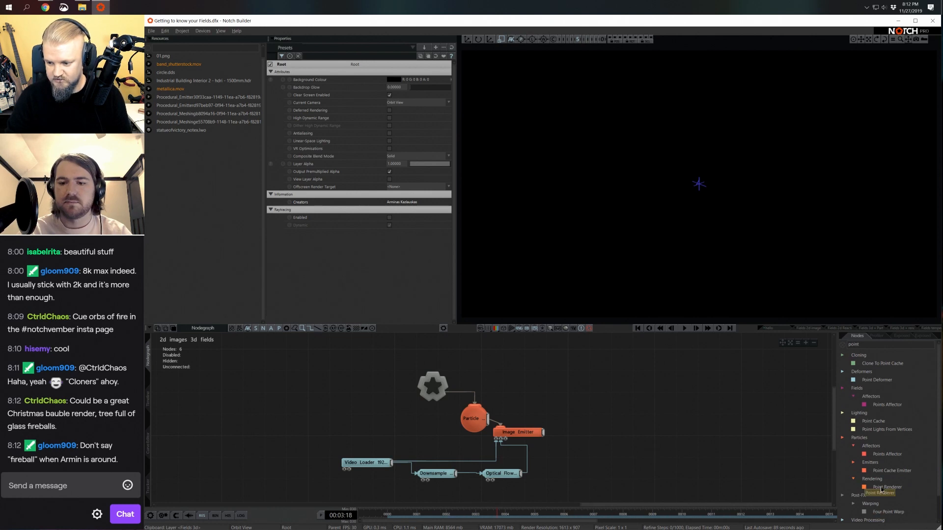
pyautogui.moveTo(882, 490); pyautogui.dragTo(535, 400)
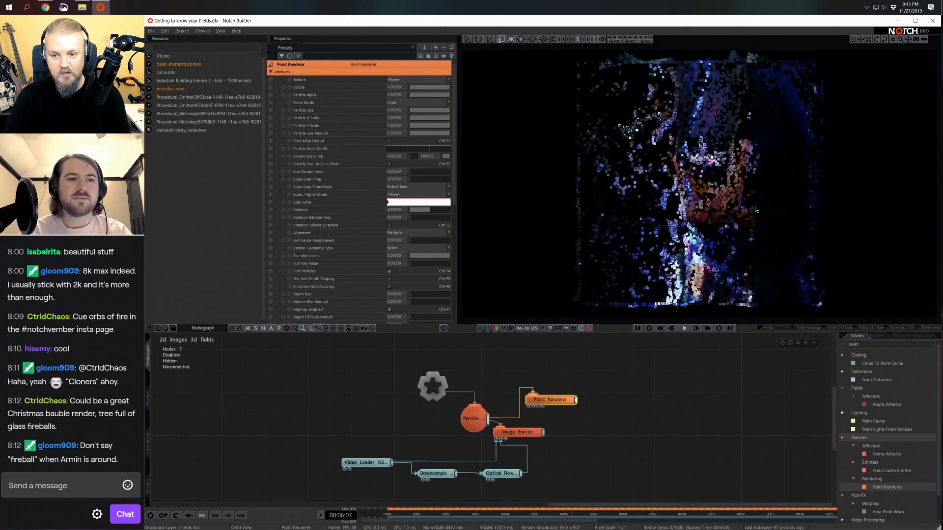
pyautogui.moveTo(756, 210); pyautogui.dragTo(703, 174)
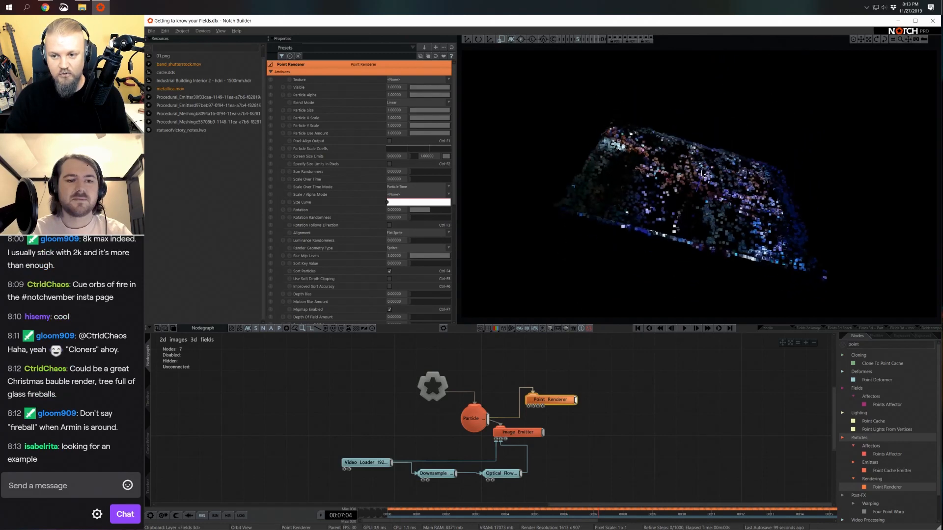
# Attach a particle Curl Noise Fluid Affector to the Particle Root, with Fluid Simulation Speed about 0.24 and Noise Size about 0.43.
pyautogui.press('BackSpace')
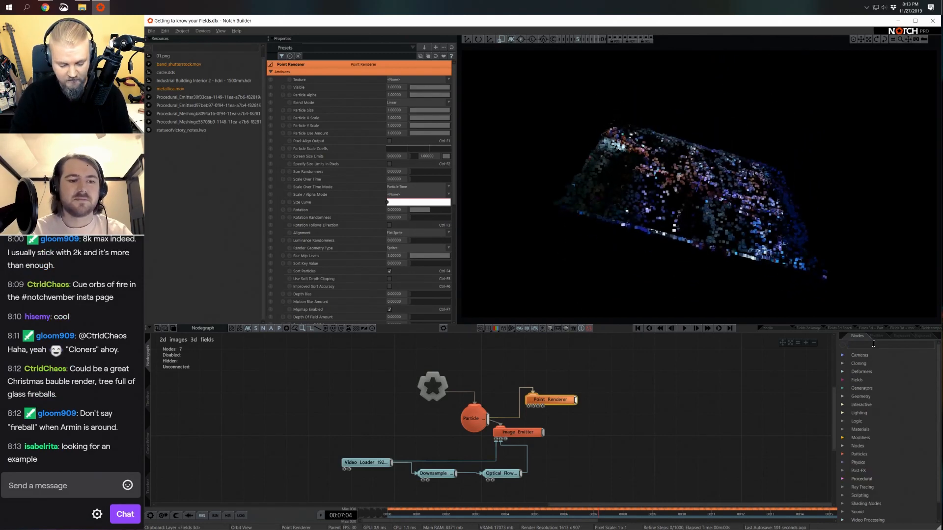
pyautogui.write('curl')
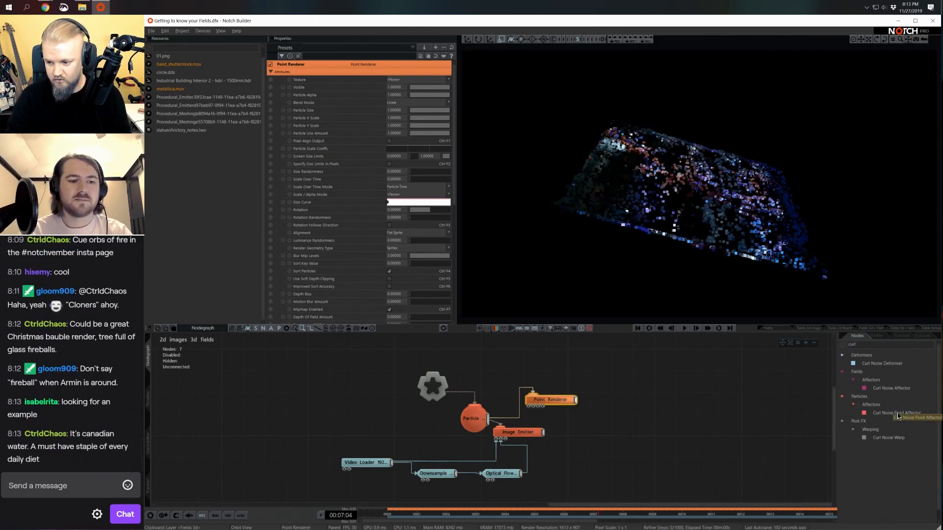
pyautogui.moveTo(899, 416); pyautogui.dragTo(555, 376)
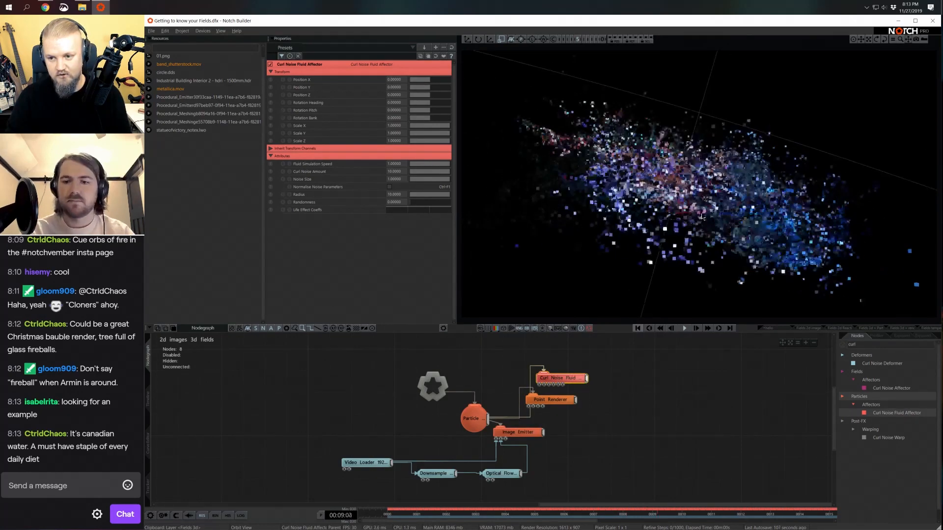
pyautogui.moveTo(442, 164); pyautogui.dragTo(428, 179)
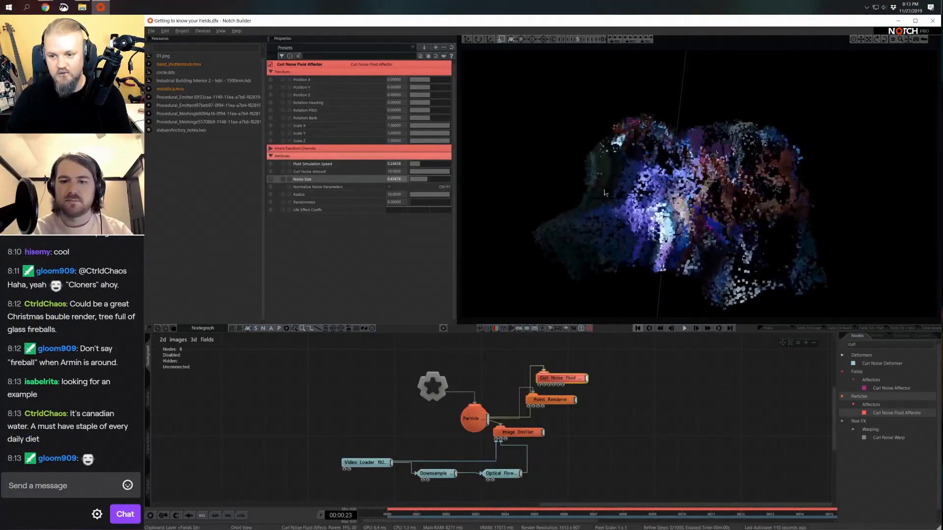
pyautogui.moveTo(605, 193); pyautogui.dragTo(747, 130)
# Rearrange the graph with the Curl Noise Fluid Affector beside the Image Emitter and the Particle Root above the Point Renderer.
pyautogui.moveTo(626, 391); pyautogui.dragTo(616, 414, button='middle')
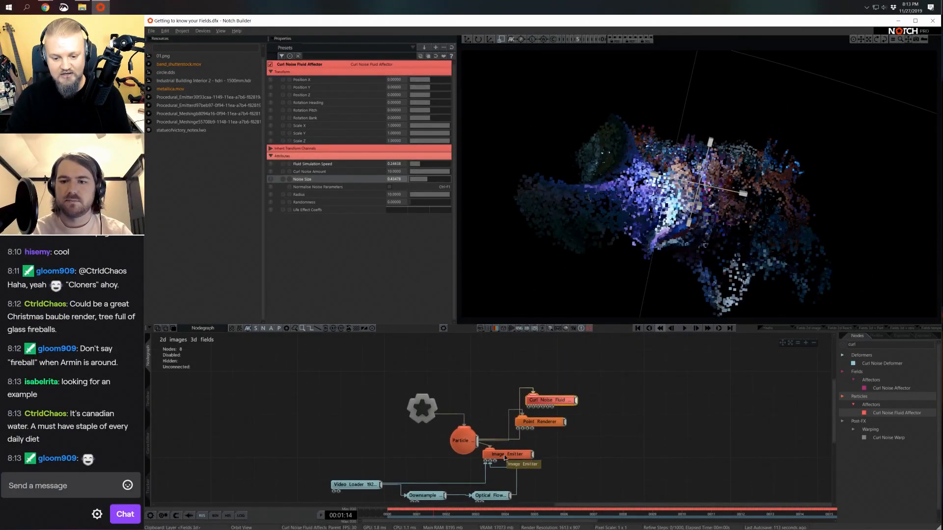
pyautogui.moveTo(572, 405); pyautogui.dragTo(606, 459)
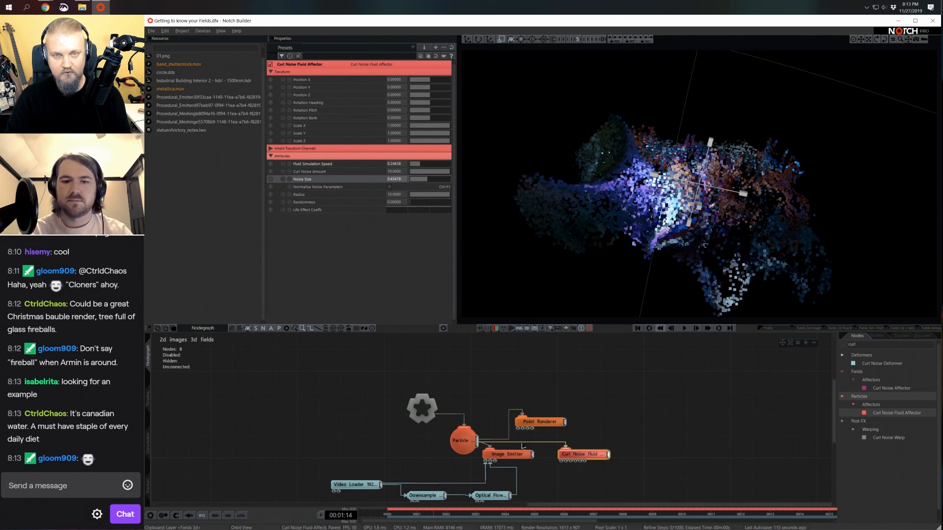
pyautogui.moveTo(465, 441); pyautogui.dragTo(501, 393)
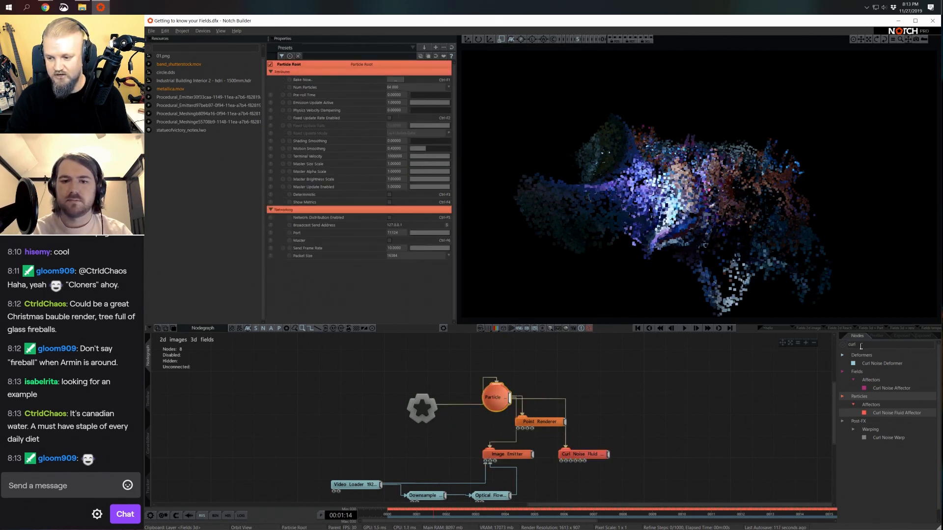
# Add a Field Root under the Root and set its depth to 256.
pyautogui.write('root')
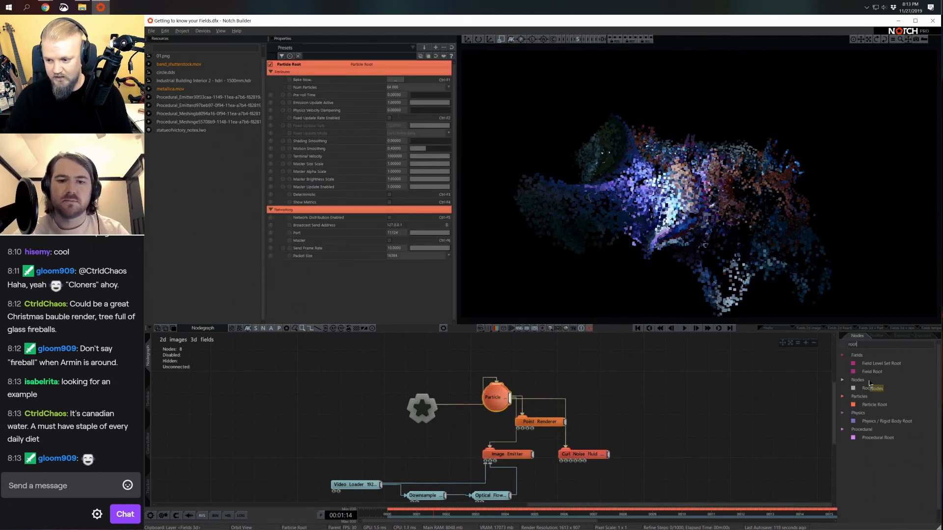
pyautogui.moveTo(872, 372); pyautogui.dragTo(614, 378)
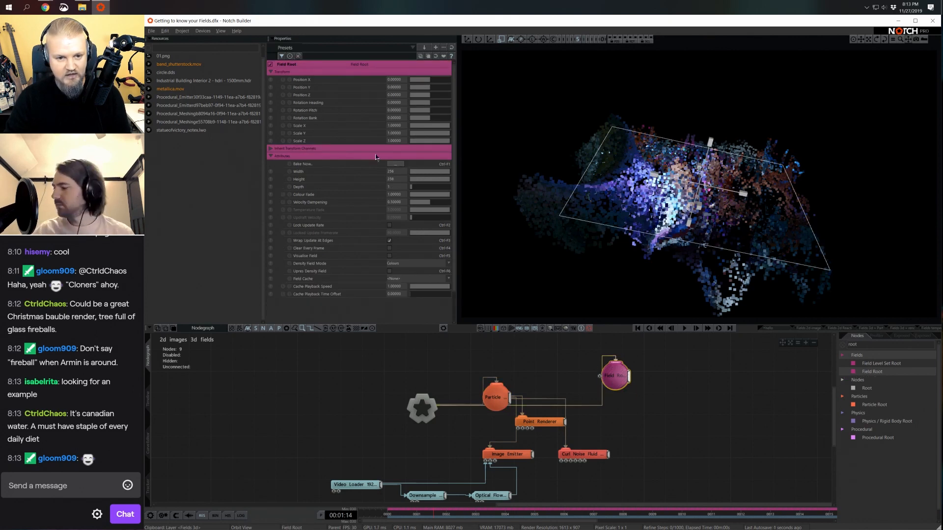
pyautogui.doubleClick(394, 187)
pyautogui.write('256')
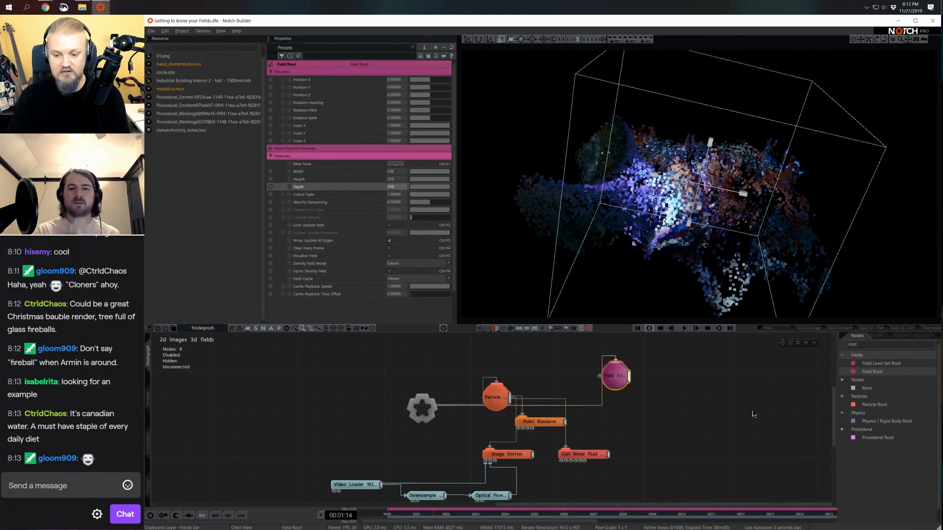
# Add a Field Renderer and connect it to the Field Root.
pyautogui.click(789, 417)
pyautogui.write('render')
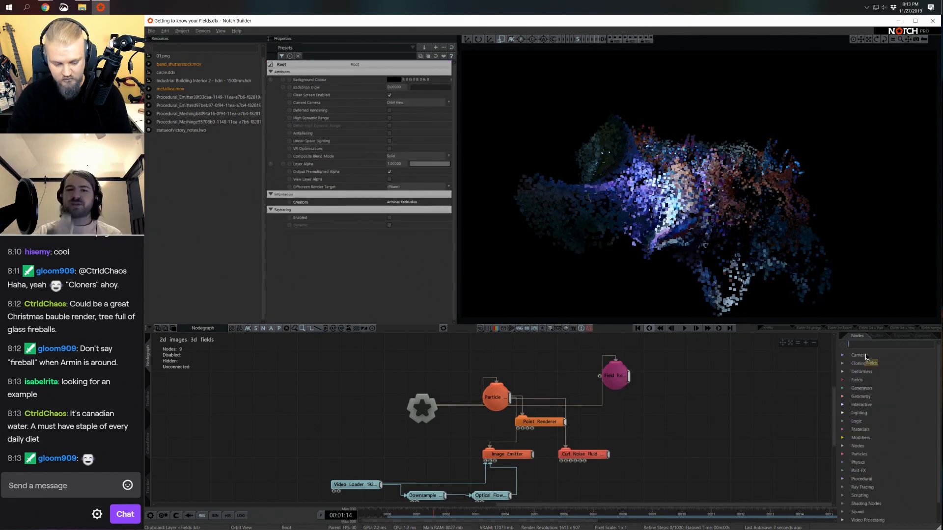
pyautogui.moveTo(872, 374); pyautogui.dragTo(669, 379)
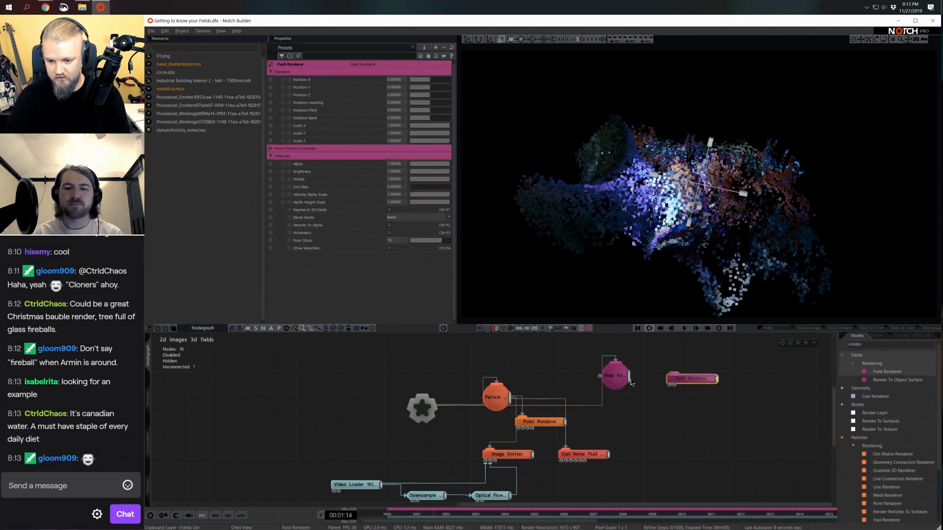
# Attach a field Particle Emitter to the Field Root, fed by the Particle Root, and move aside and disable the Point Renderer.
pyautogui.write('parti')
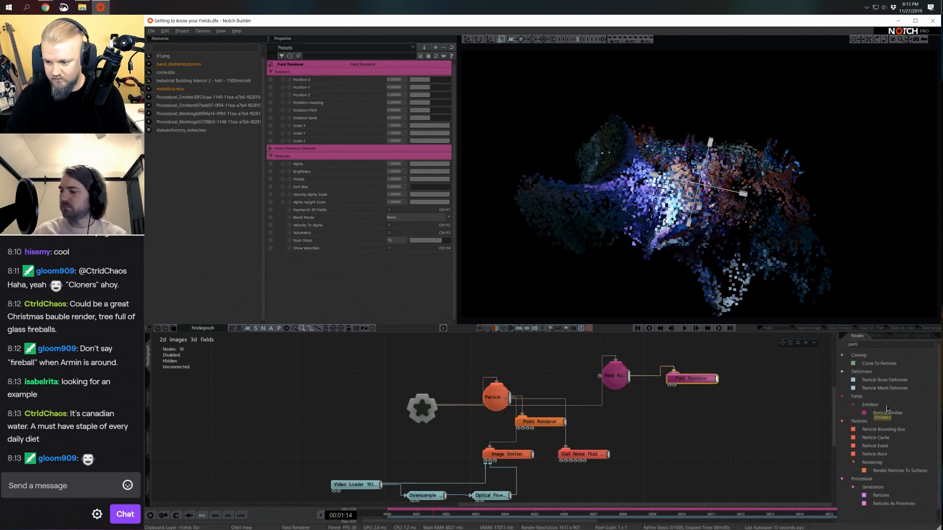
pyautogui.moveTo(888, 412); pyautogui.dragTo(627, 410)
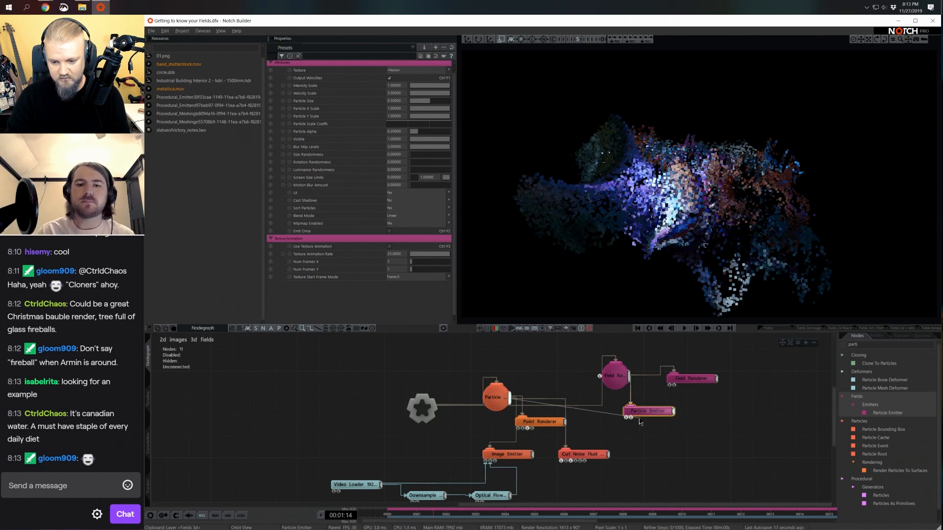
pyautogui.moveTo(539, 421); pyautogui.dragTo(705, 463)
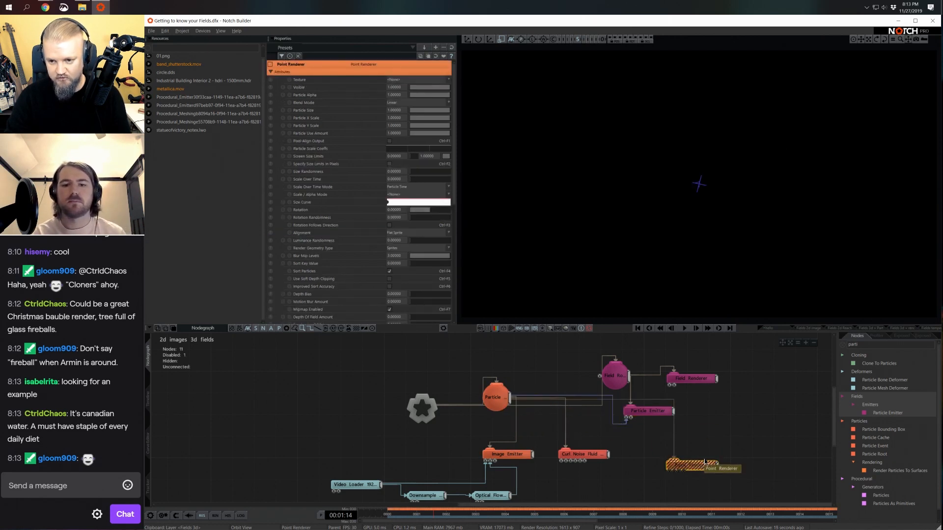
pyautogui.press('space')
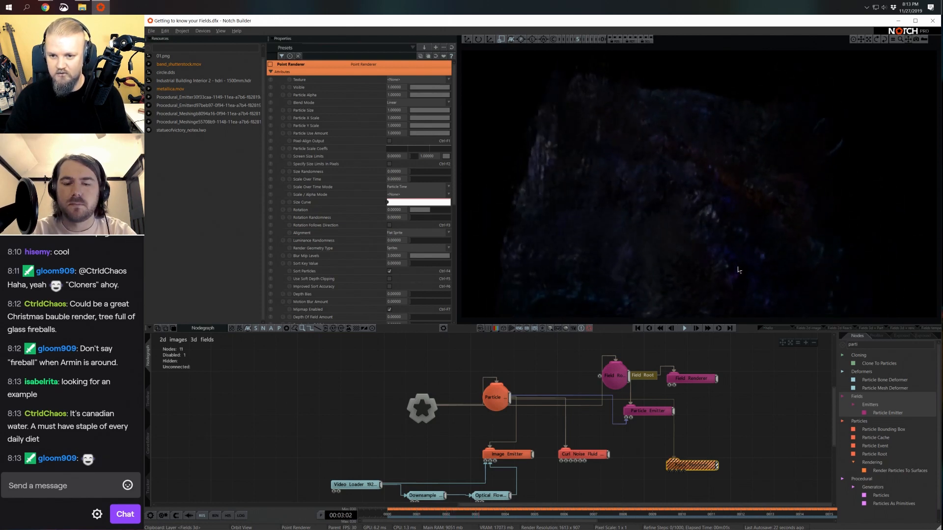
# Raise the Field Renderer's brightness to about 6.25 and inspect the Field Root's volume from several angles.
pyautogui.click(697, 381)
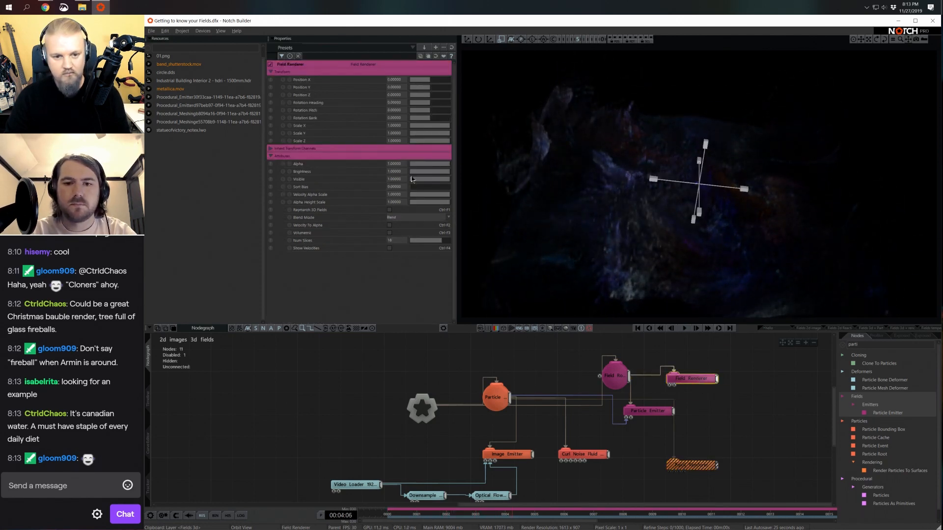
pyautogui.click(435, 166)
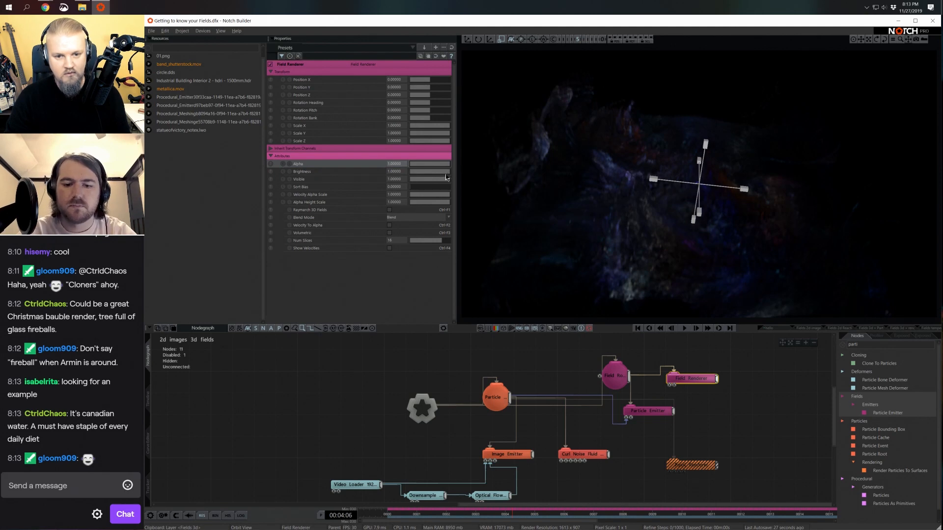
pyautogui.moveTo(443, 172); pyautogui.dragTo(662, 179)
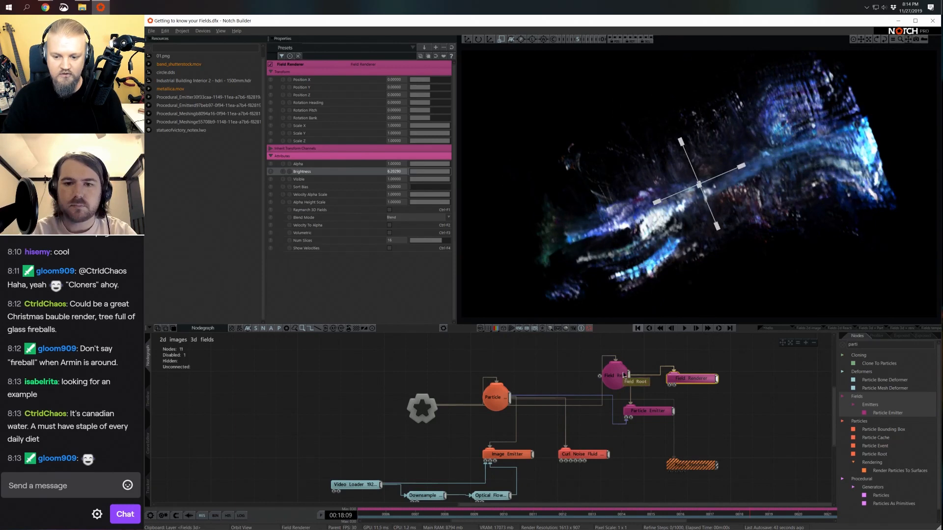
pyautogui.click(625, 376)
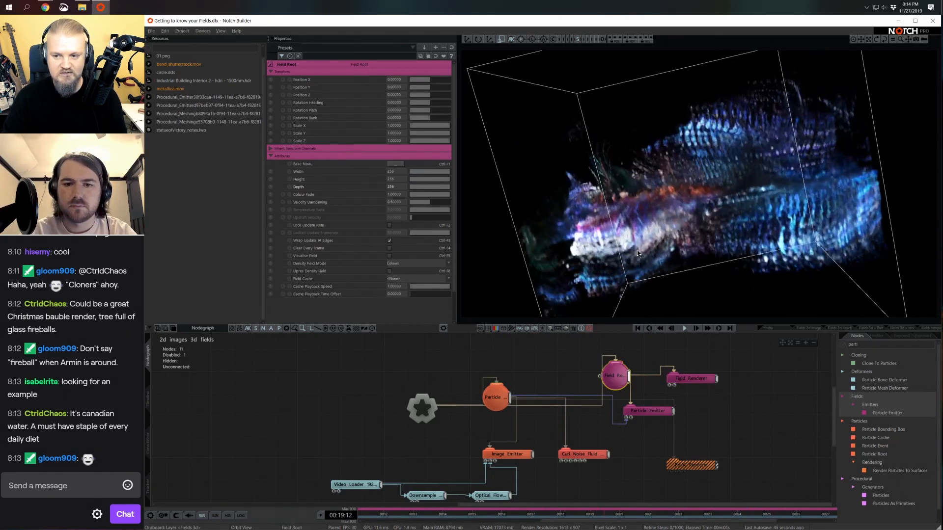
pyautogui.moveTo(638, 252); pyautogui.dragTo(695, 269)
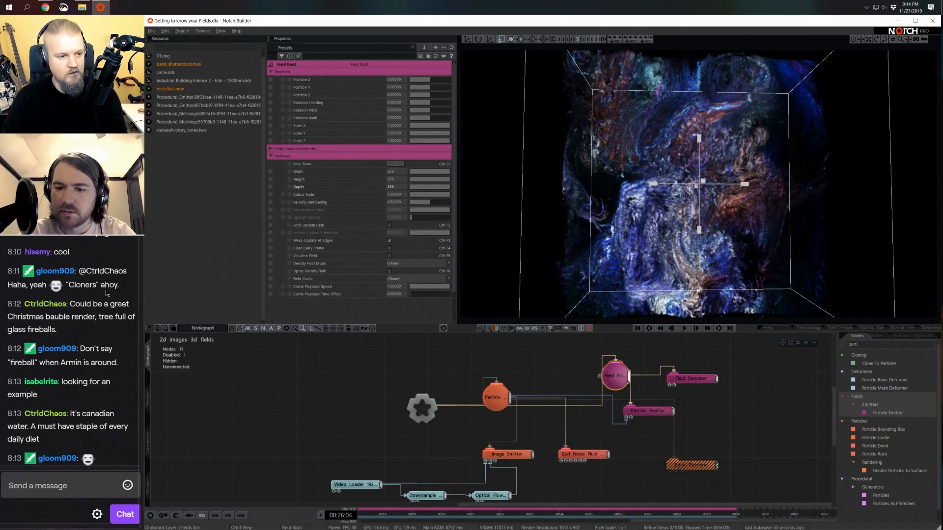
# Find the Facebook photo link posted earlier in the stream chat and open it in the browser.
pyautogui.scroll(15, 102, 277)
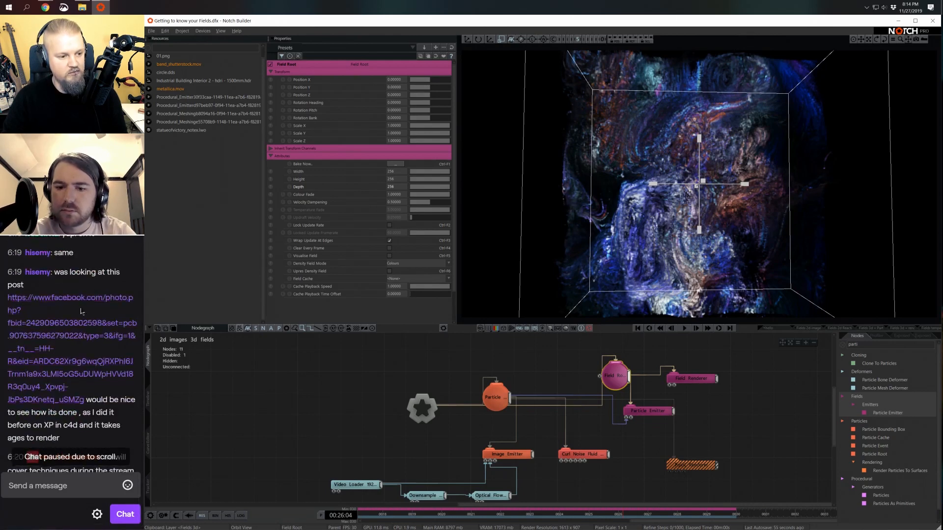
pyautogui.click(81, 311)
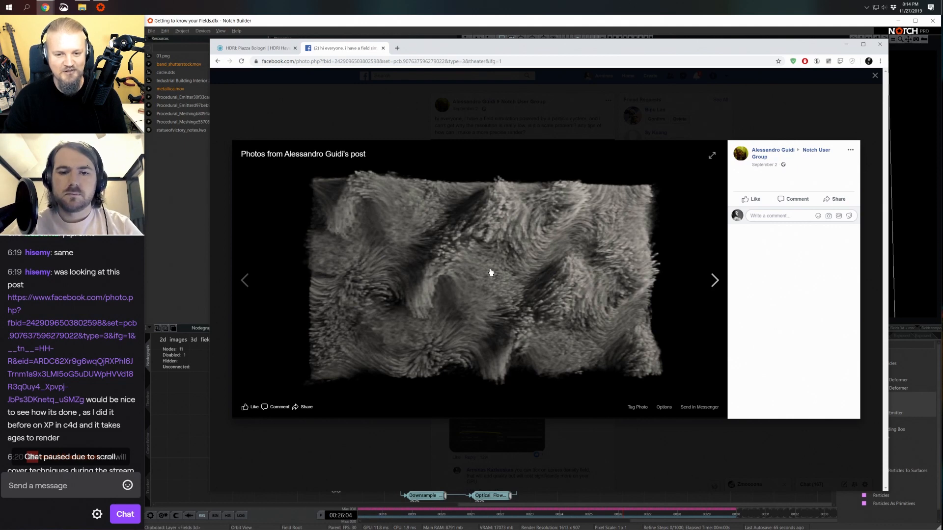
# Switch back to Notch Builder, set the Field Root's width, height and depth to 512, and inspect the finer field from another angle.
pyautogui.click(185, 413)
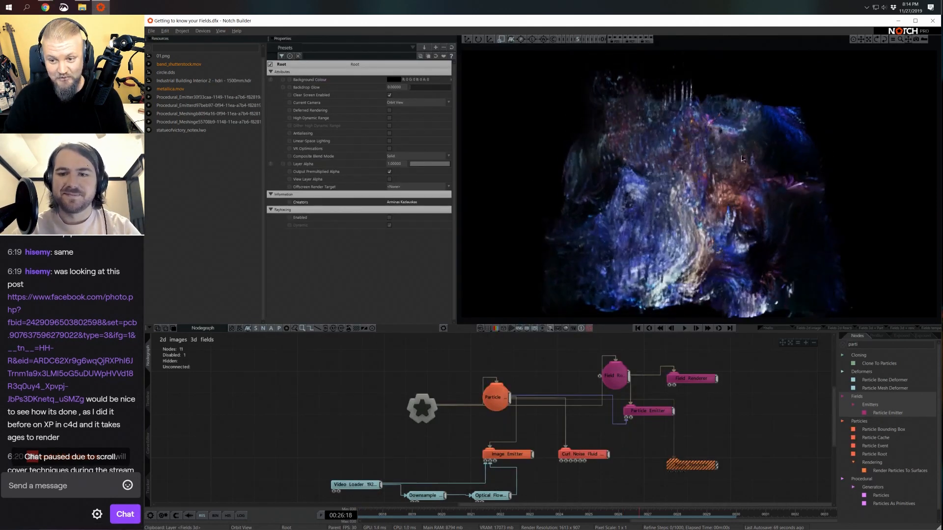
pyautogui.click(623, 376)
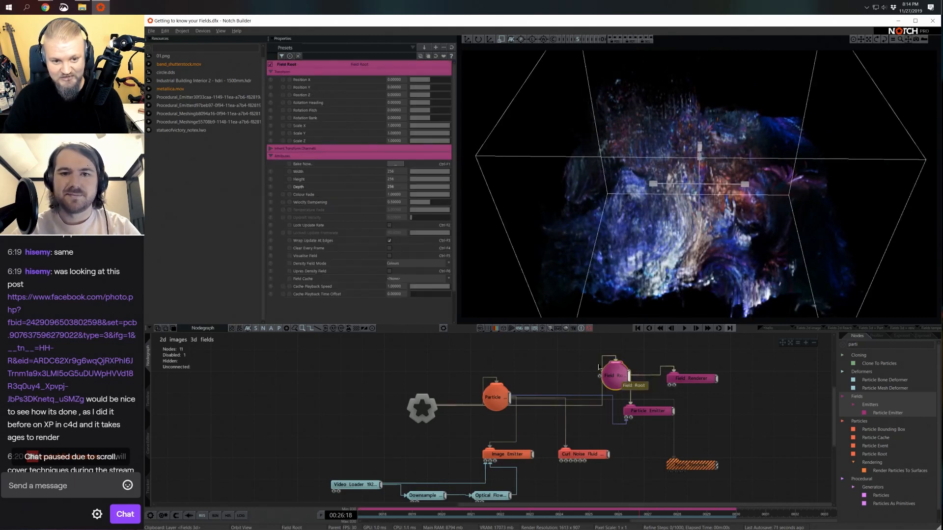
pyautogui.click(401, 172)
pyautogui.write('3')
pyautogui.press('Return')
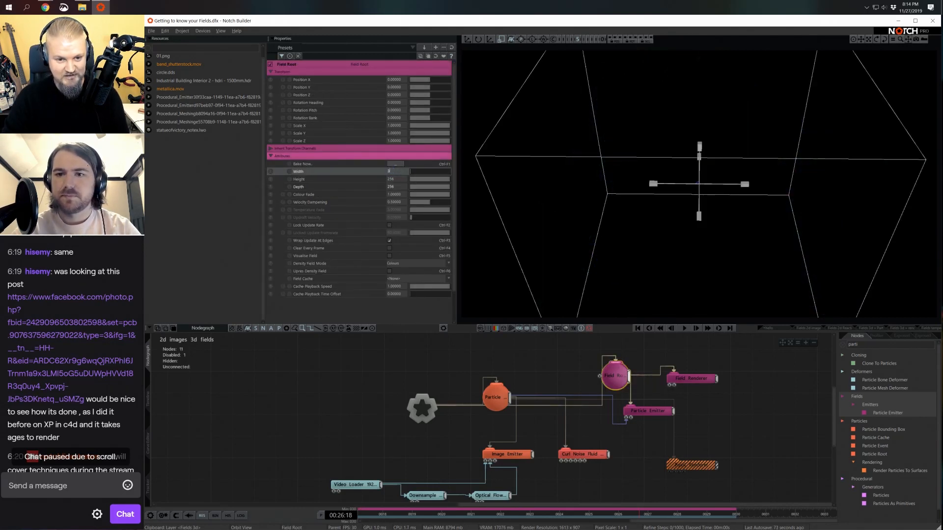
pyautogui.write('12')
pyautogui.press('Tab')
pyautogui.write('312')
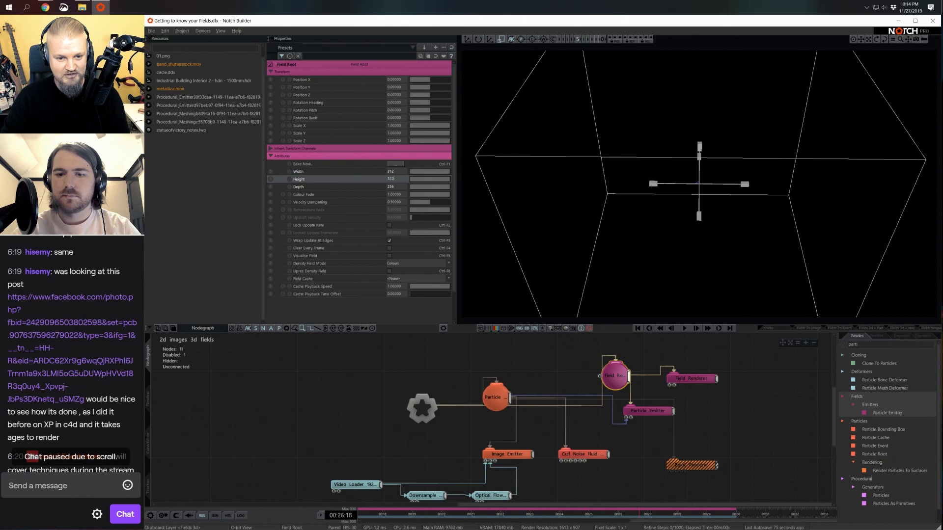
pyautogui.press('Tab')
pyautogui.write('3')
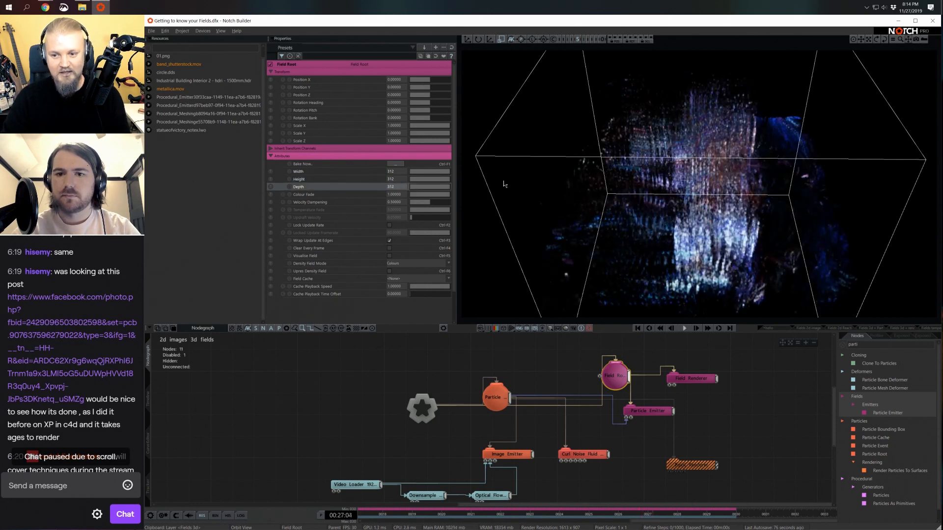
pyautogui.moveTo(673, 210); pyautogui.dragTo(694, 215)
pyautogui.scroll(3, 694, 214)
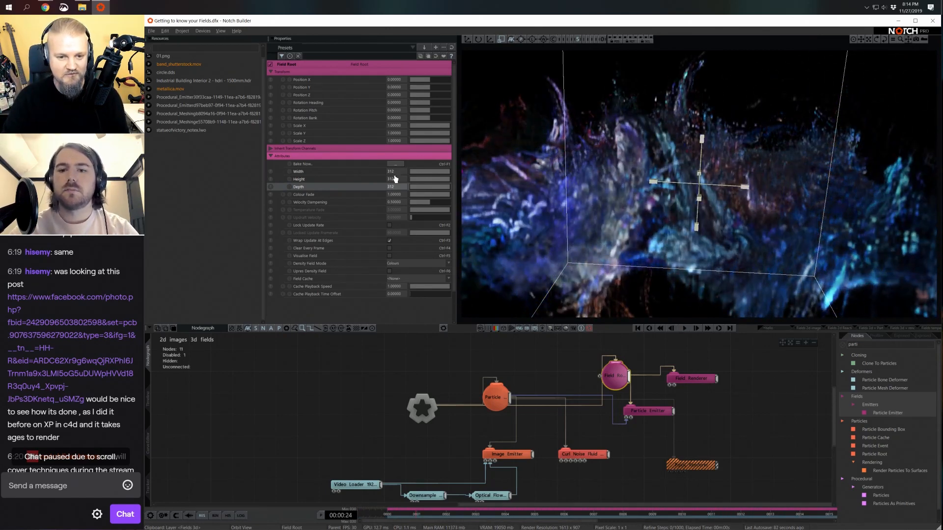
# Assign circle.dds as the texture of the field Particle Emitter.
pyautogui.click(649, 413)
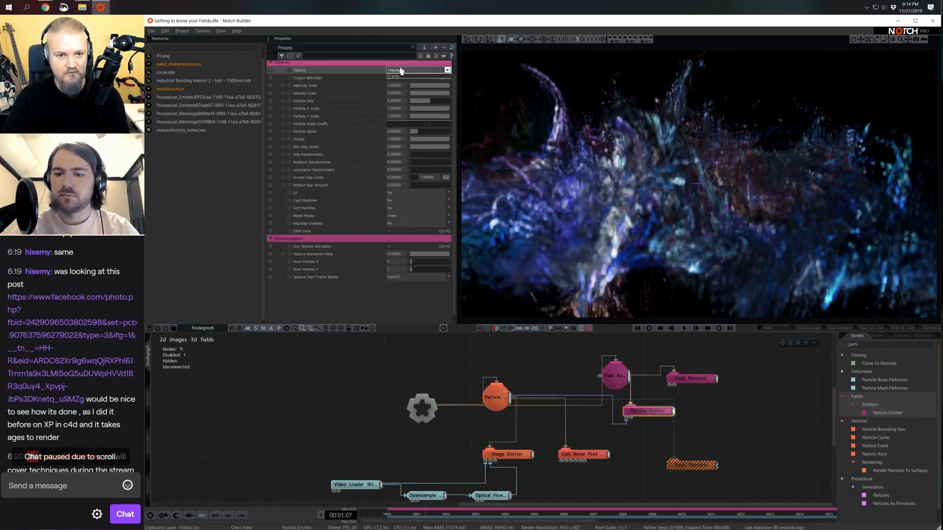
pyautogui.click(418, 71)
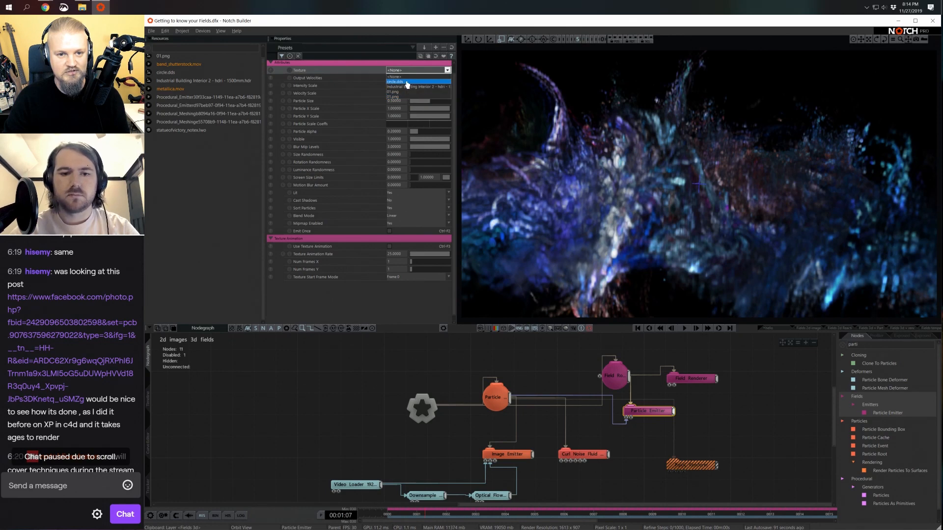
pyautogui.click(406, 82)
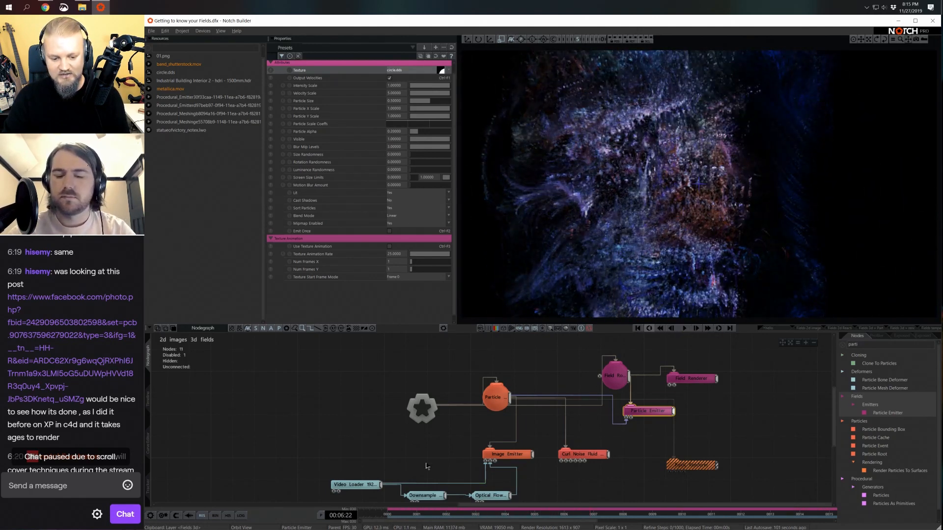
# Add a Colour Correction node to the Video Loader and show the loader's image preview.
pyautogui.moveTo(427, 464); pyautogui.dragTo(431, 444, button='middle')
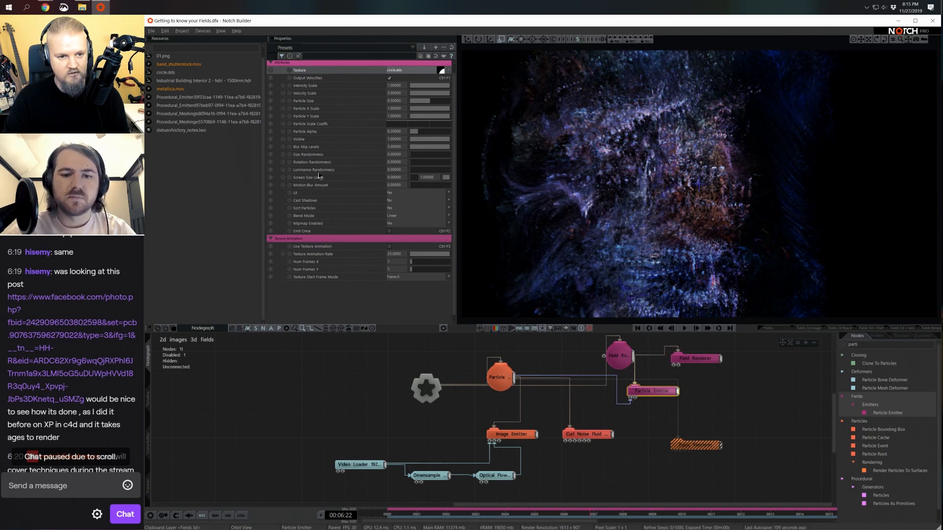
pyautogui.click(398, 438)
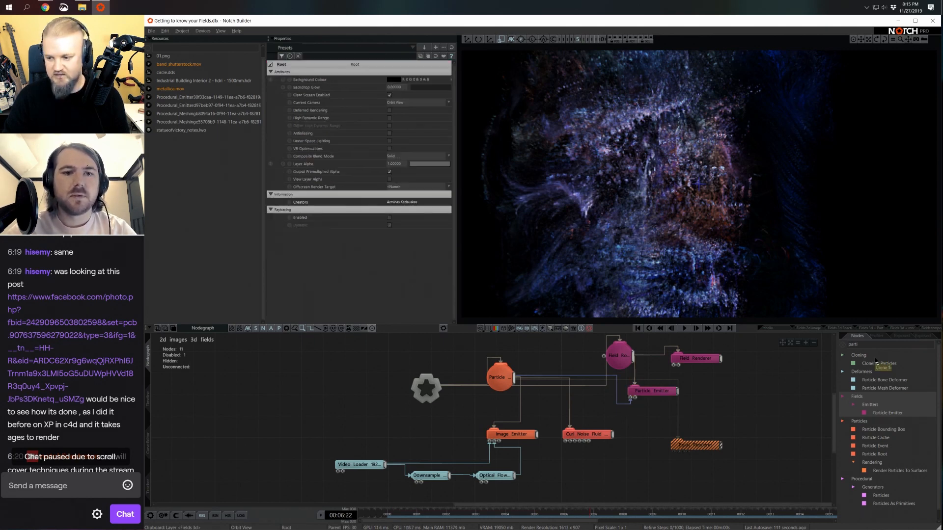
pyautogui.click(653, 391)
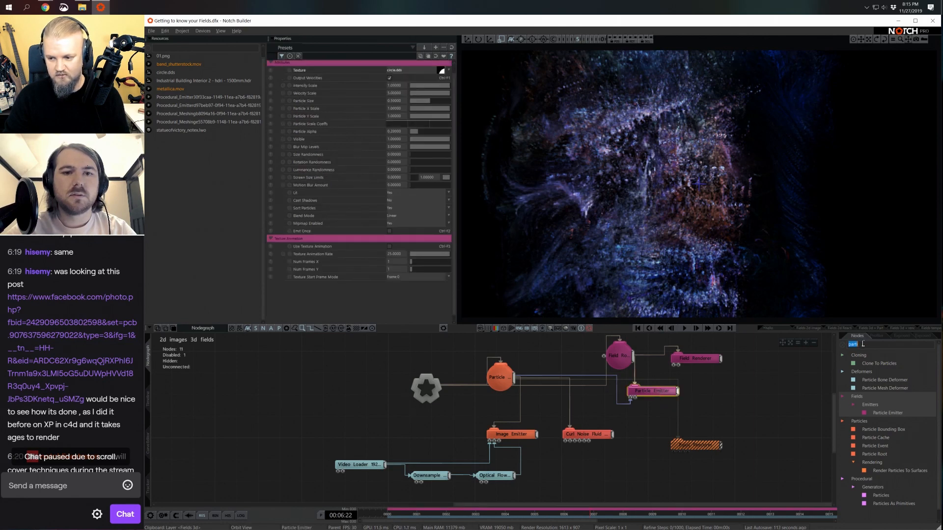
pyautogui.write('colour c')
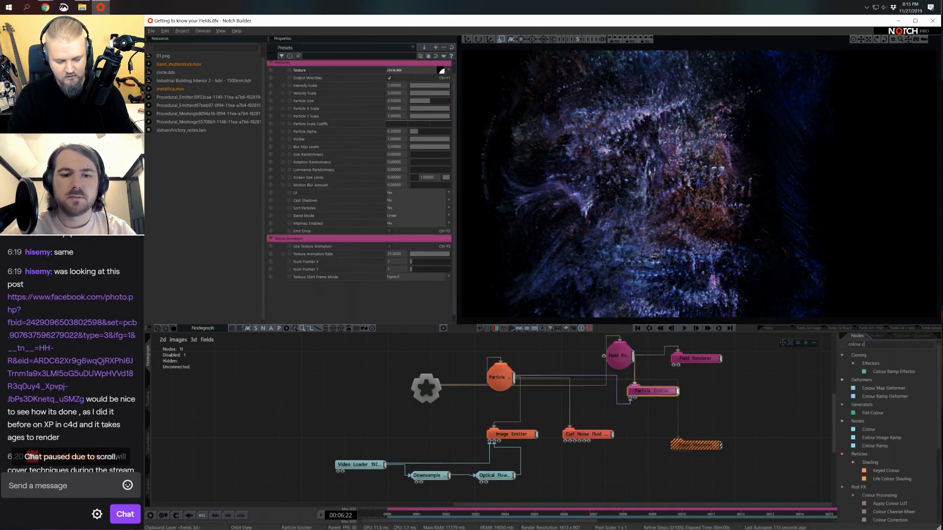
pyautogui.write('orre')
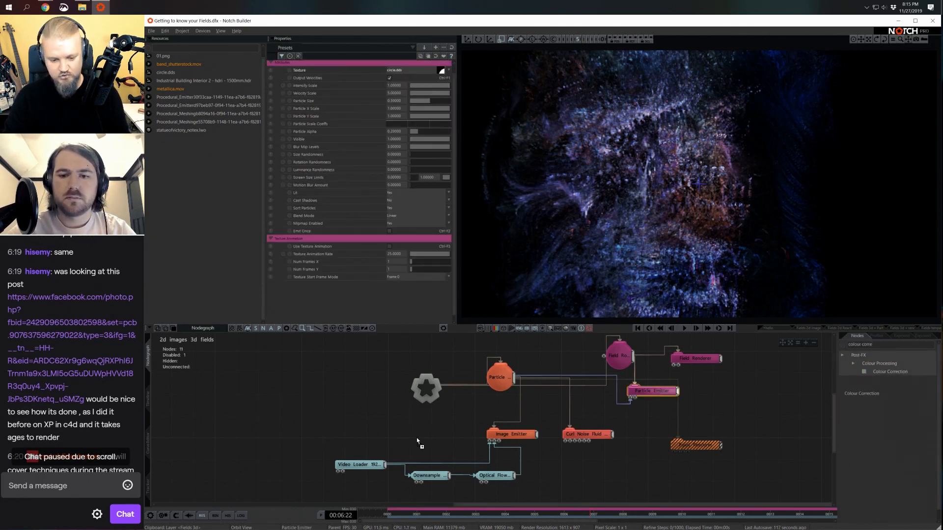
pyautogui.moveTo(417, 438); pyautogui.dragTo(395, 449)
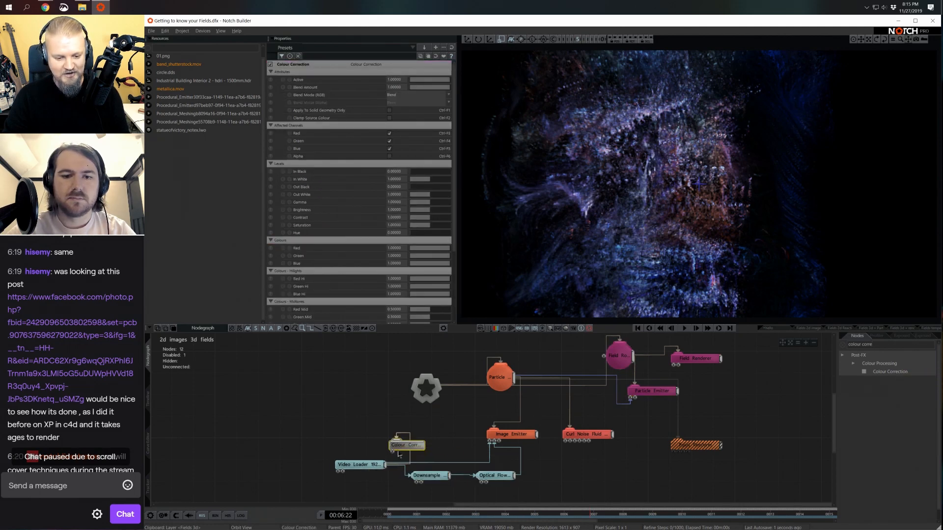
pyautogui.click(372, 466)
# Set the Colour Correction node's saturation to 0 to turn the source video greyscale.
pyautogui.click(410, 441)
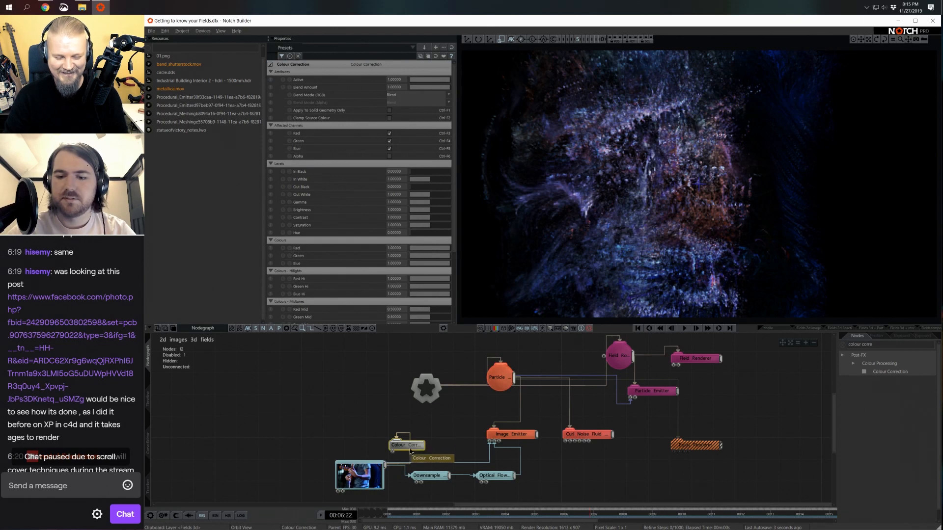
pyautogui.moveTo(430, 227); pyautogui.dragTo(371, 237)
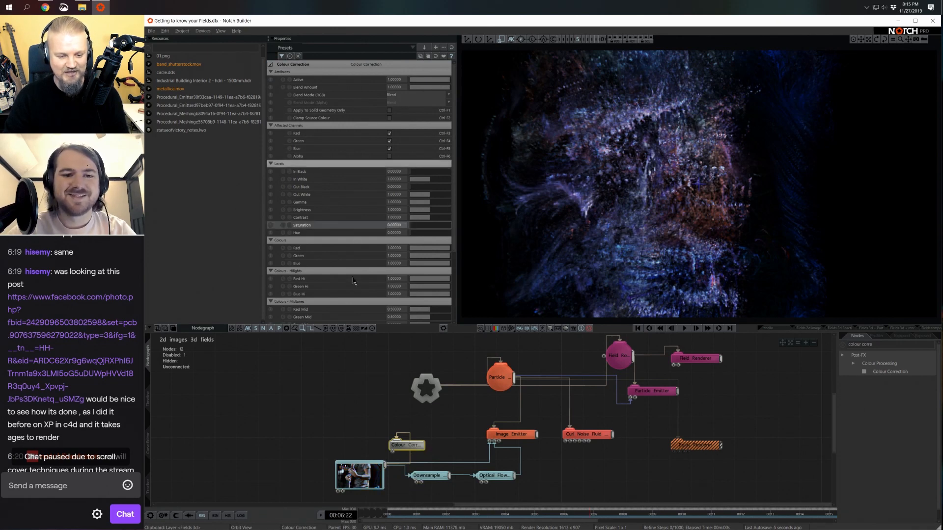
pyautogui.press('Return')
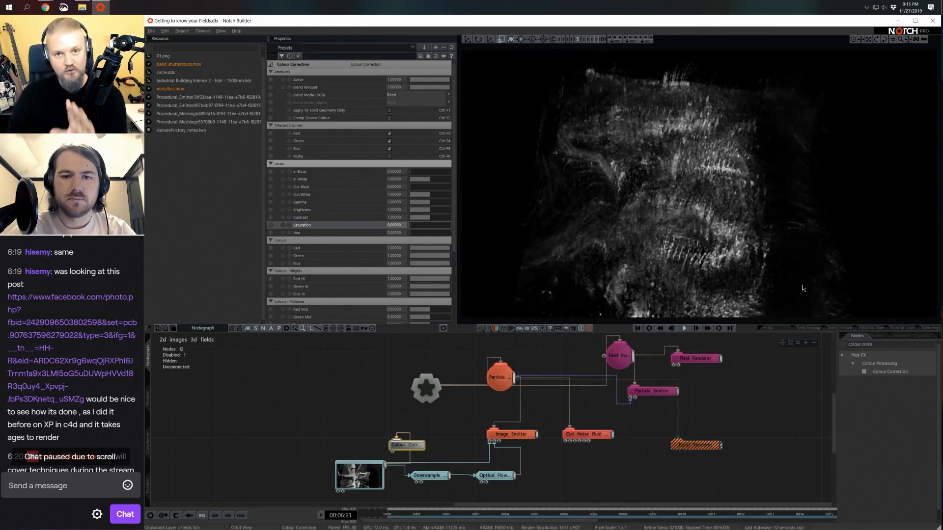
# Add a Glow post effect connected to the Root and raise its threshold to about 0.24.
pyautogui.click(892, 345)
pyautogui.write('glow')
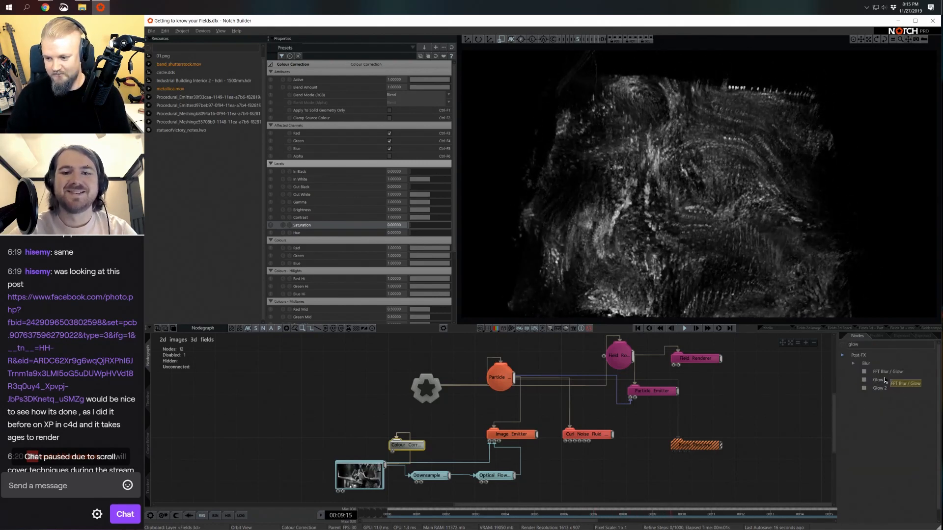
pyautogui.moveTo(879, 380); pyautogui.dragTo(298, 380)
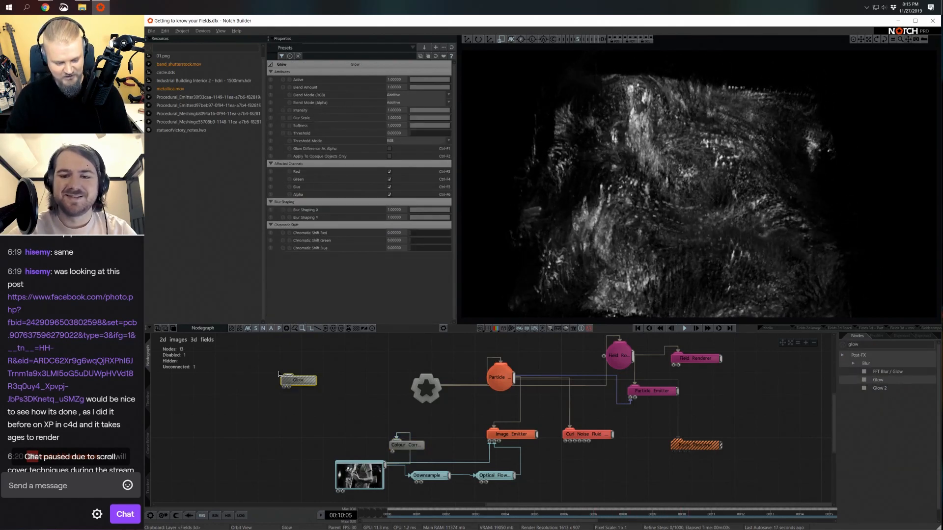
pyautogui.moveTo(429, 134); pyautogui.dragTo(433, 136)
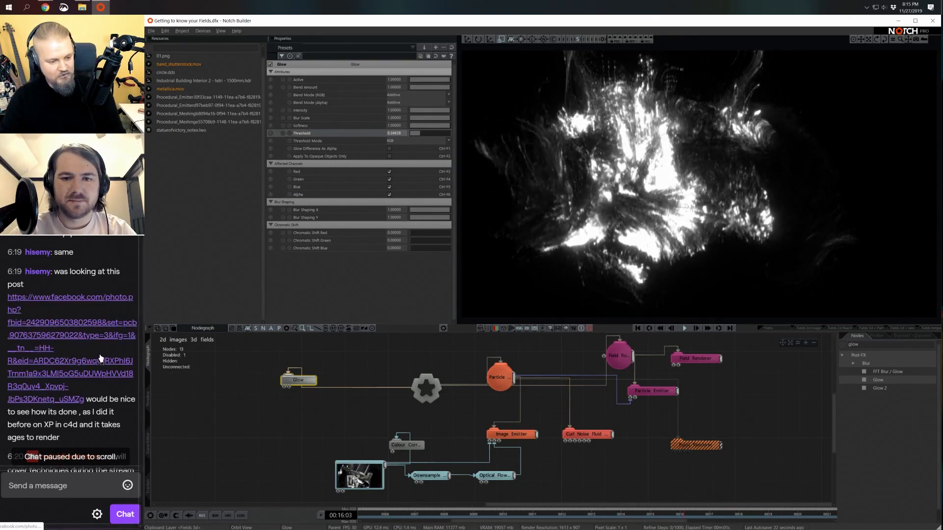
# Bring the stream chat to its latest messages and temporarily disable the Colour Correction node to compare colour with greyscale.
pyautogui.scroll(-10, 99, 358)
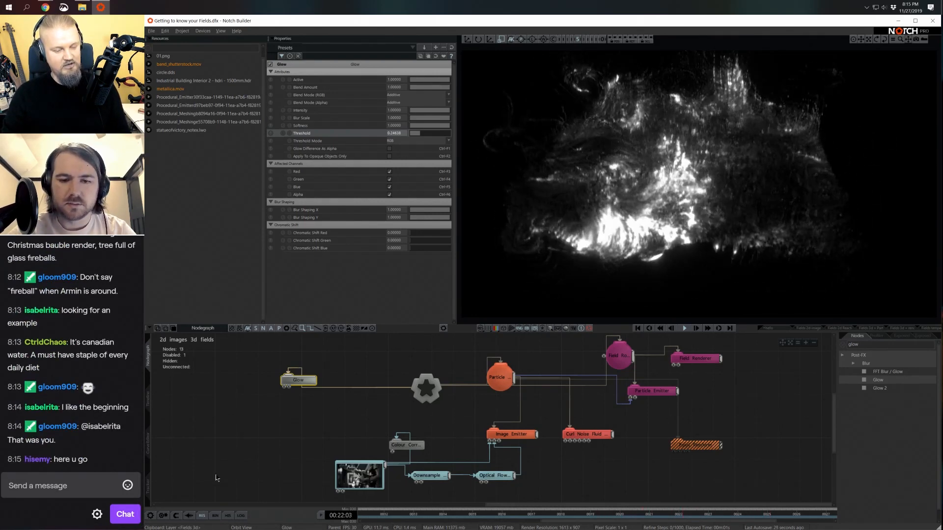
pyautogui.click(406, 441)
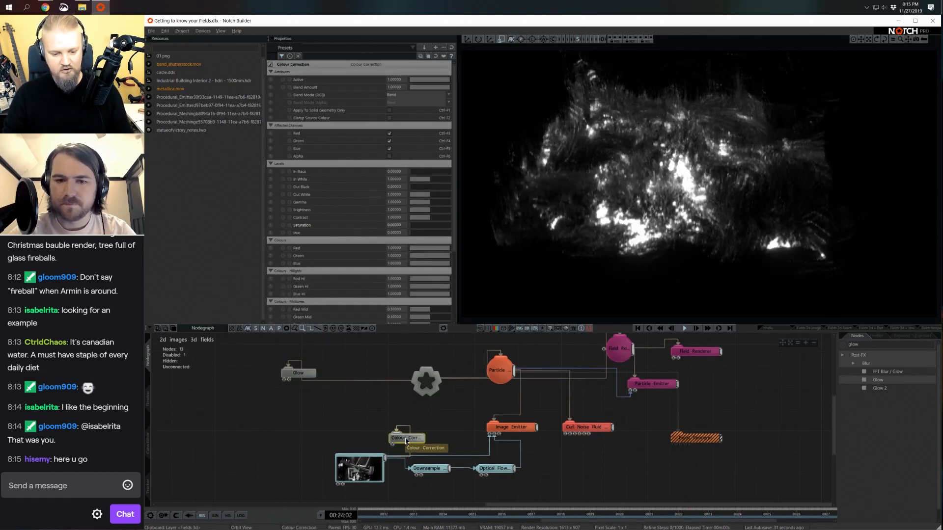
pyautogui.hotkey('ctrl', 'e')
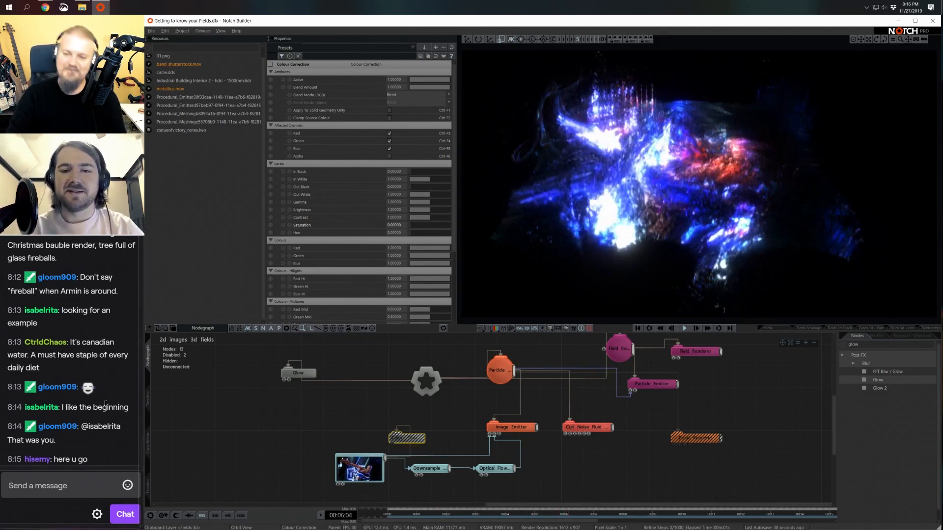
pyautogui.press('d')
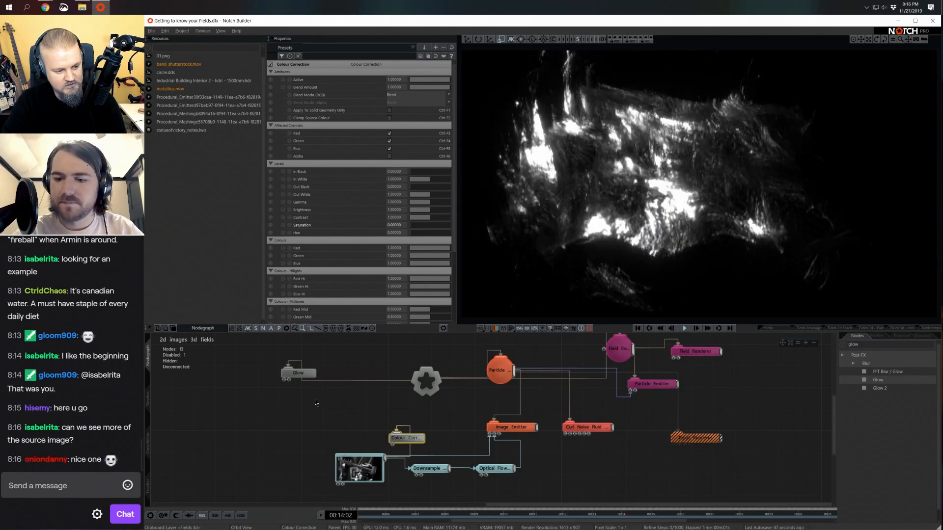
# Replay the scene from the start to view the source video, and disable the Colour Correction node.
pyautogui.click(369, 469)
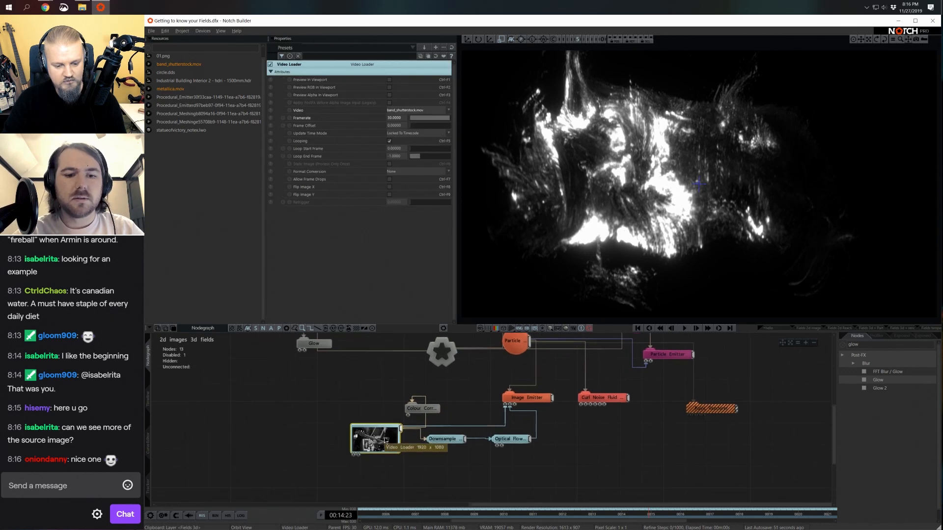
pyautogui.press('Home')
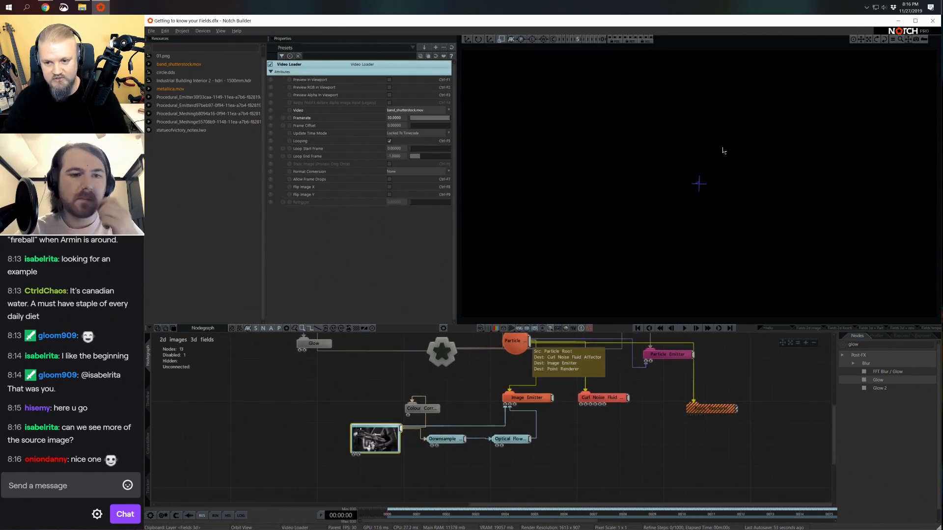
pyautogui.press('space')
pyautogui.moveTo(388, 471); pyautogui.dragTo(388, 464, button='middle')
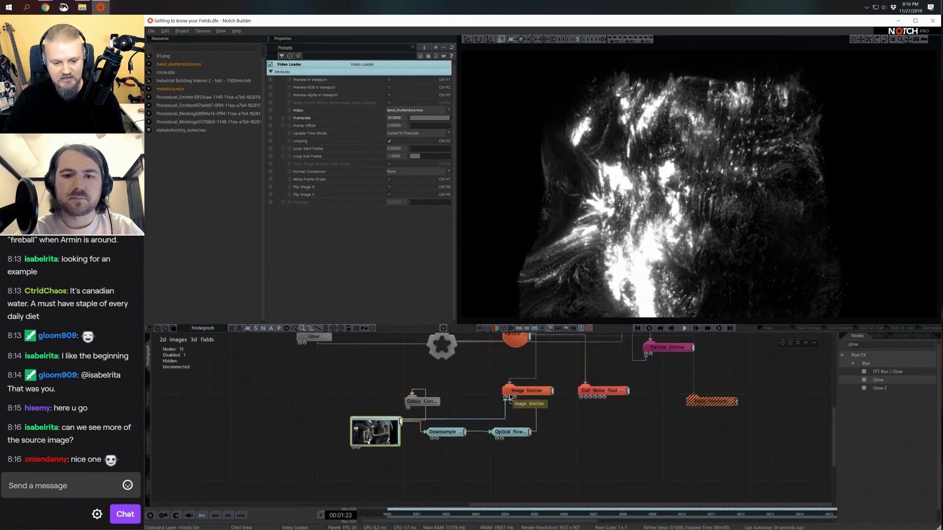
pyautogui.doubleClick(422, 402)
pyautogui.press('Home')
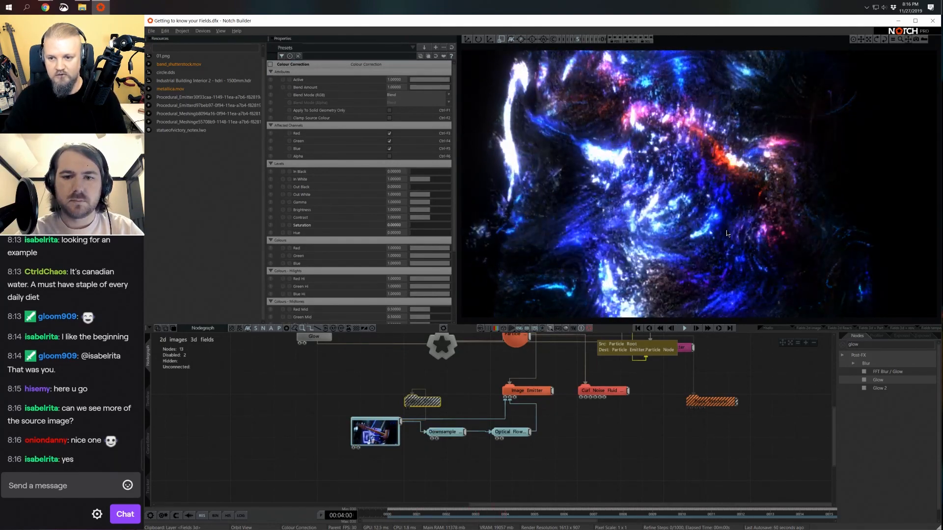
# Add an Image Plane connected to the Root and try to link the Video Loader to its image input.
pyautogui.write('image')
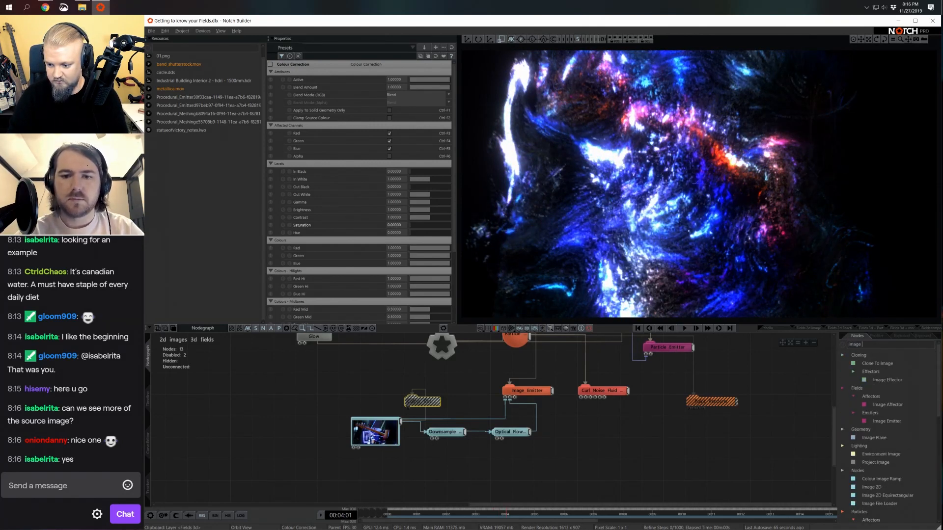
pyautogui.scroll(-5, 881, 423)
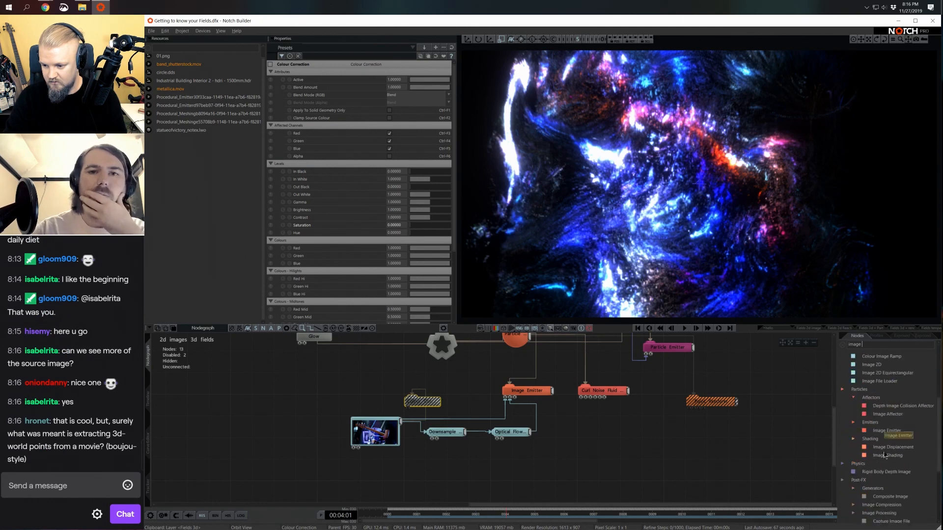
pyautogui.scroll(5, 882, 471)
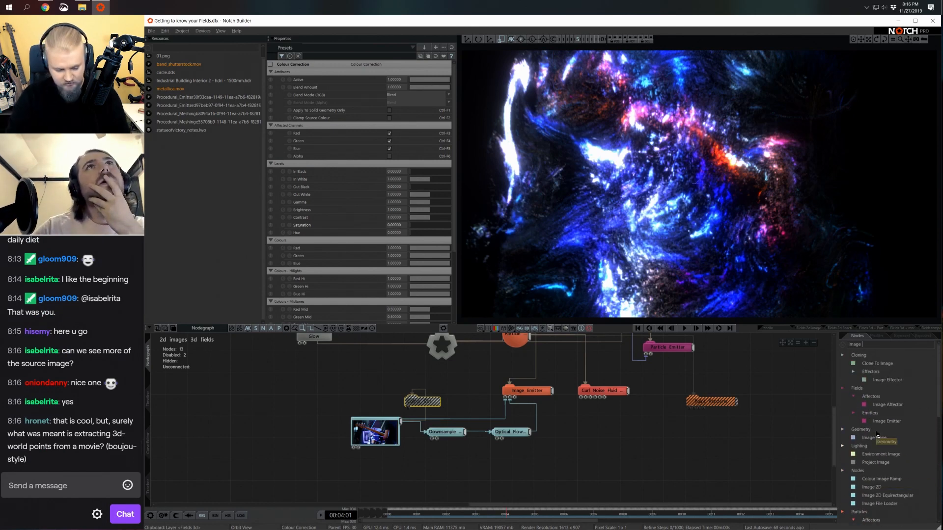
pyautogui.write('pla')
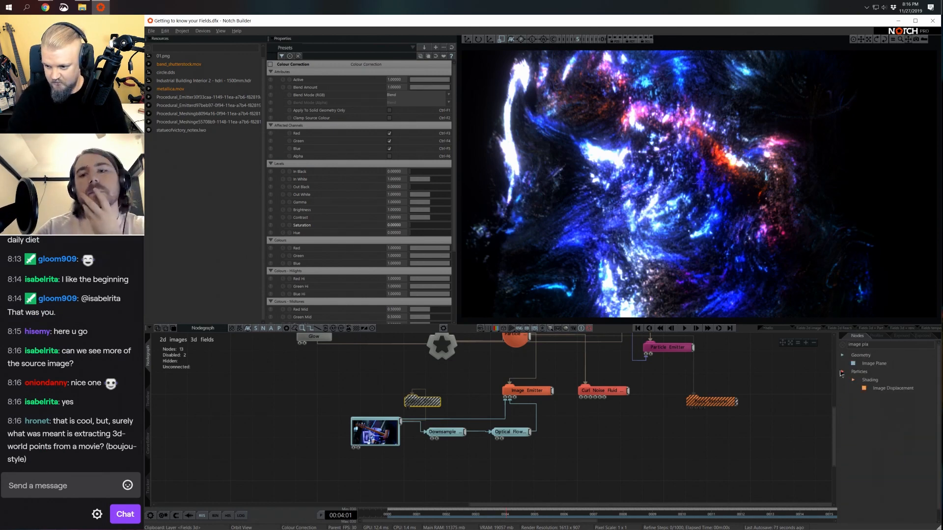
pyautogui.moveTo(872, 364); pyautogui.dragTo(602, 464)
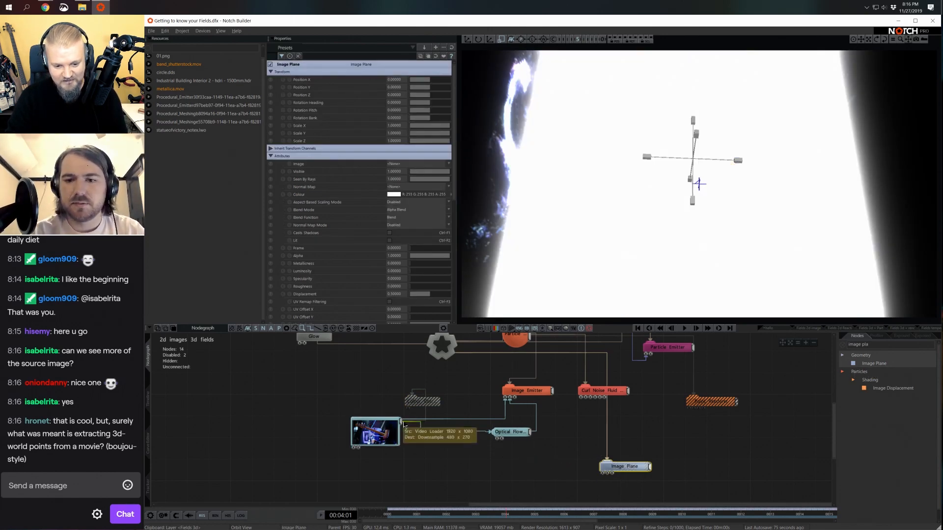
pyautogui.moveTo(404, 425); pyautogui.dragTo(577, 484)
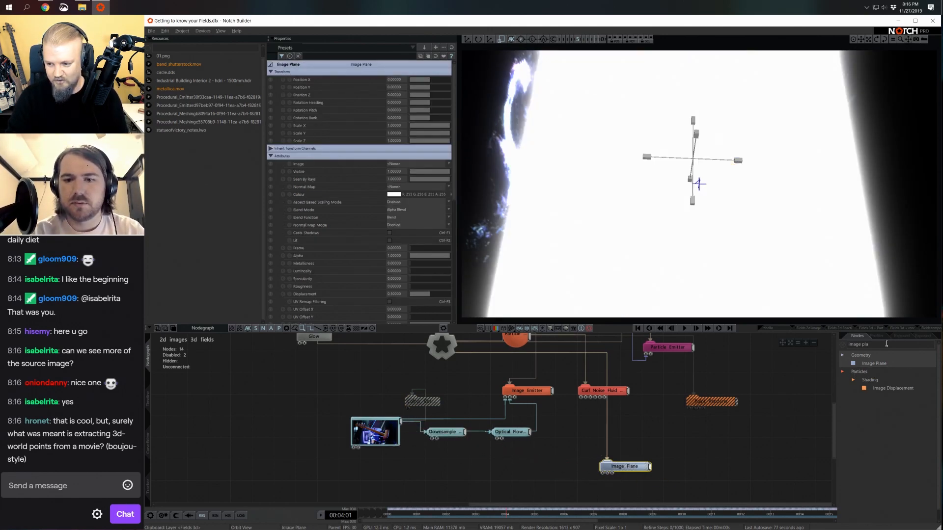
# Route the Video Loader through a new Video Null into the Image Plane's image input, and attach an Edge Detect effect to the Video Null.
pyautogui.write('null')
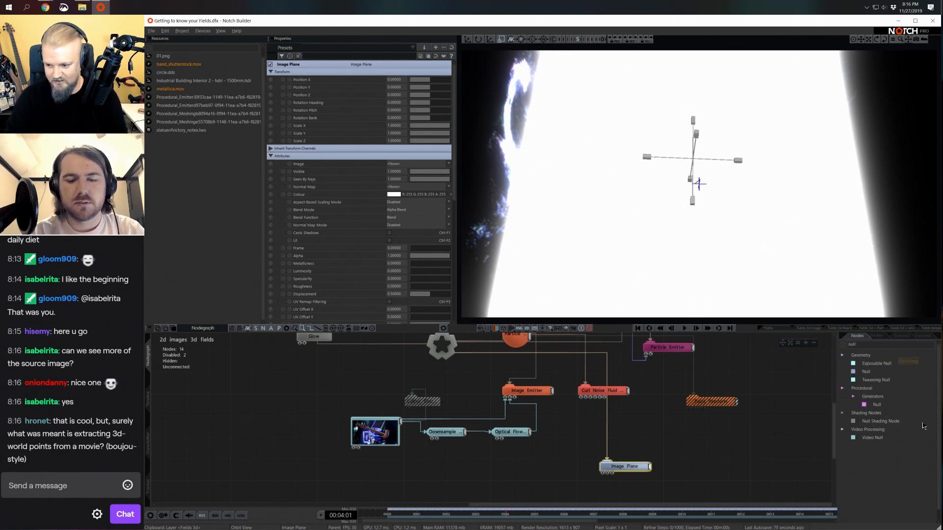
pyautogui.moveTo(879, 439); pyautogui.dragTo(603, 475)
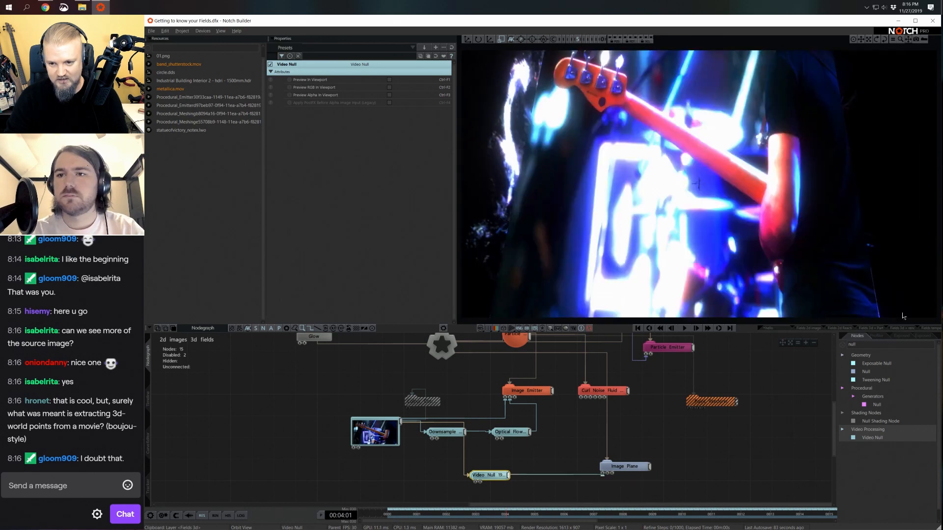
pyautogui.write('edhge')
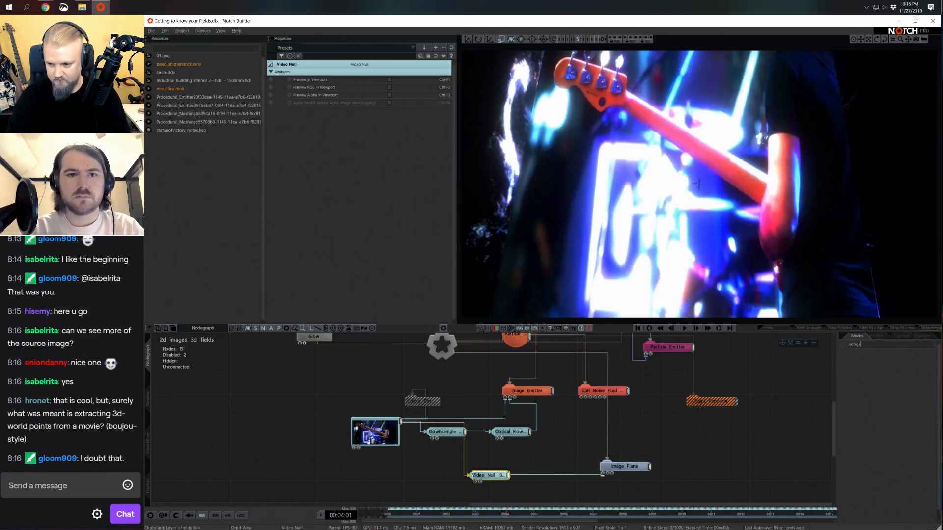
pyautogui.moveTo(885, 390); pyautogui.dragTo(519, 497)
# Set the Image Plane's blend function to Add.
pyautogui.click(638, 470)
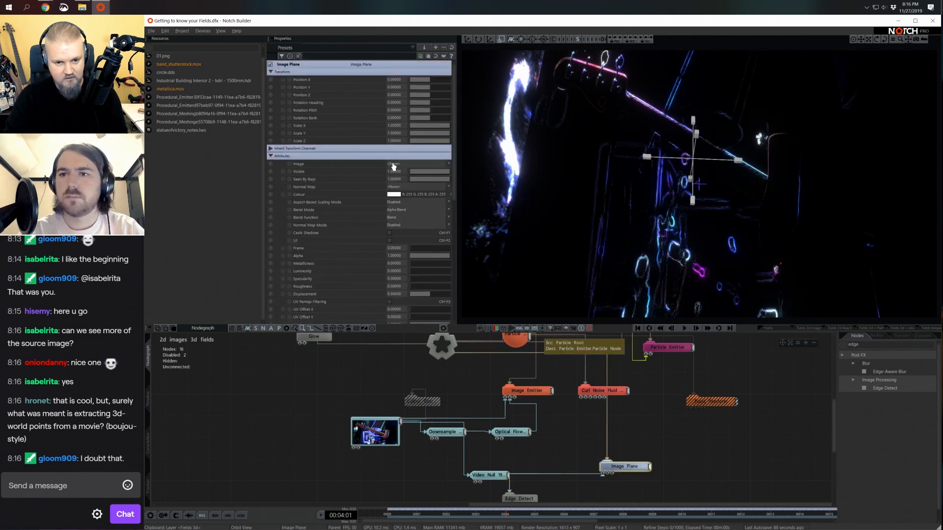
pyautogui.click(384, 218)
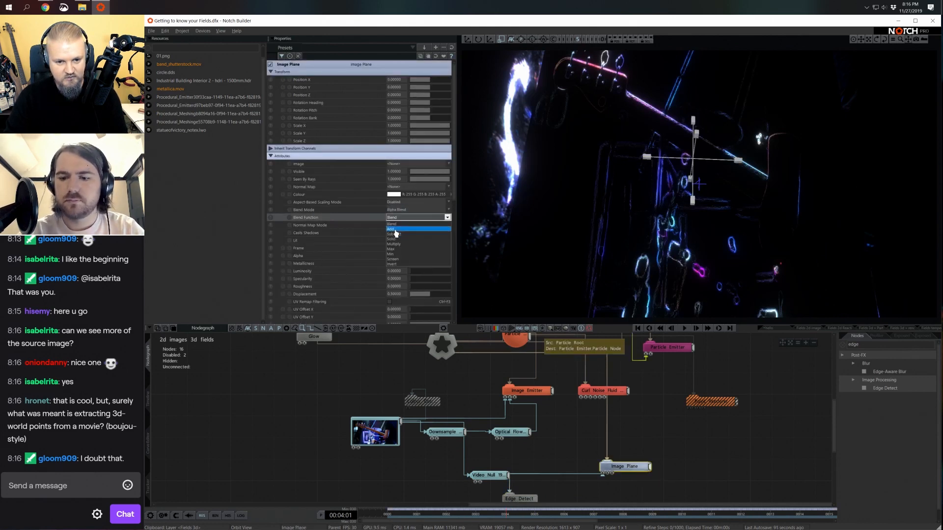
pyautogui.click(397, 234)
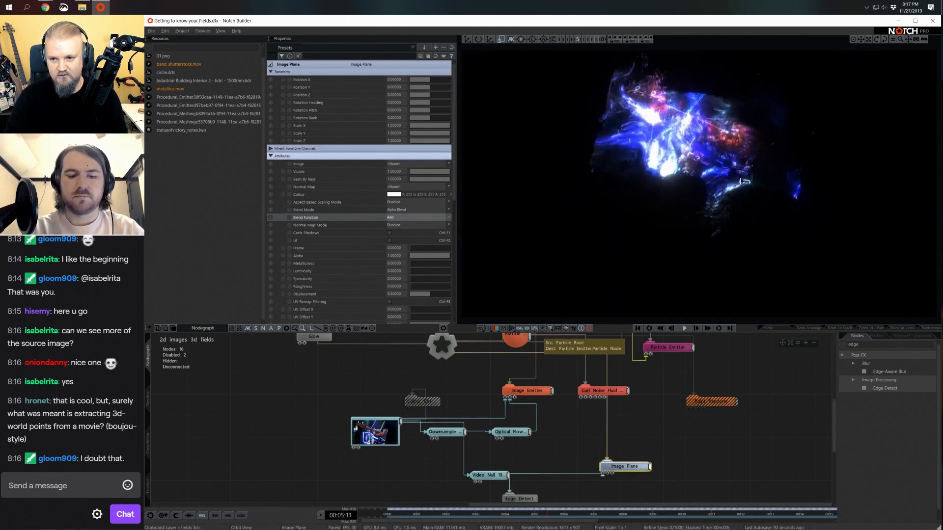